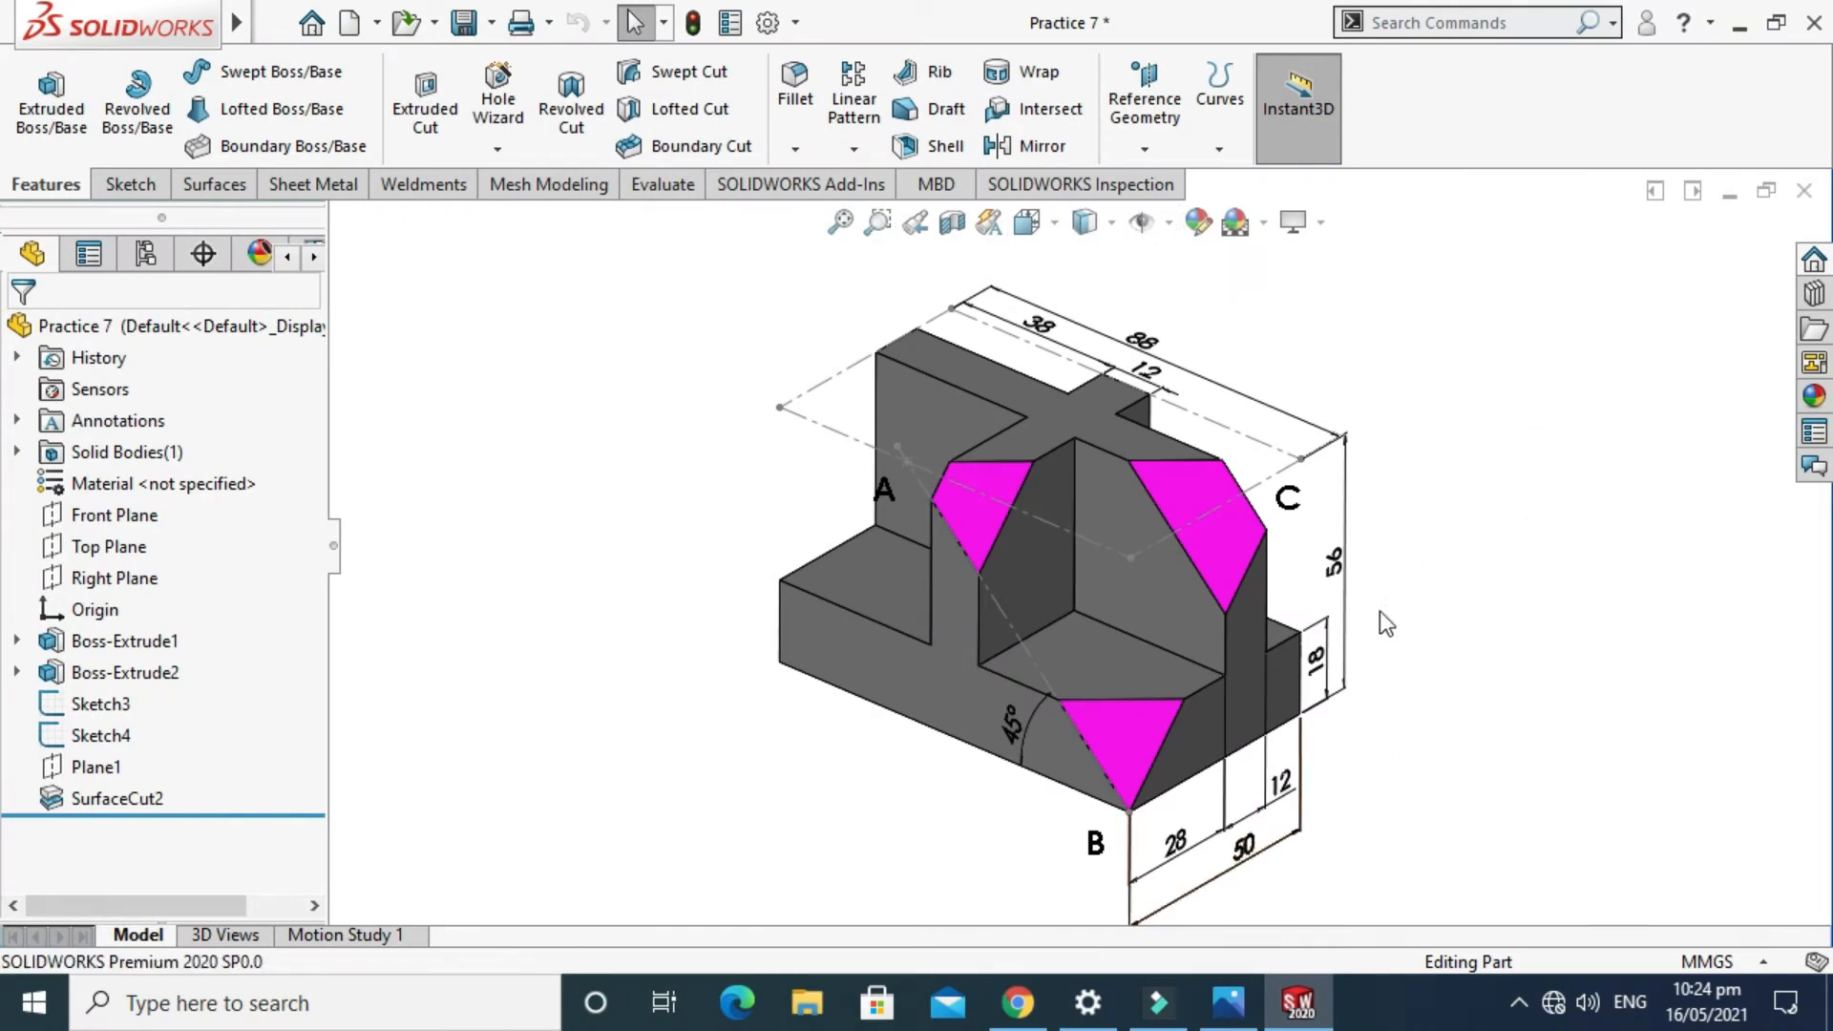
right_click(1402, 297)
left_click(1596, 422)
left_click_drag(1440, 430, 1375, 449)
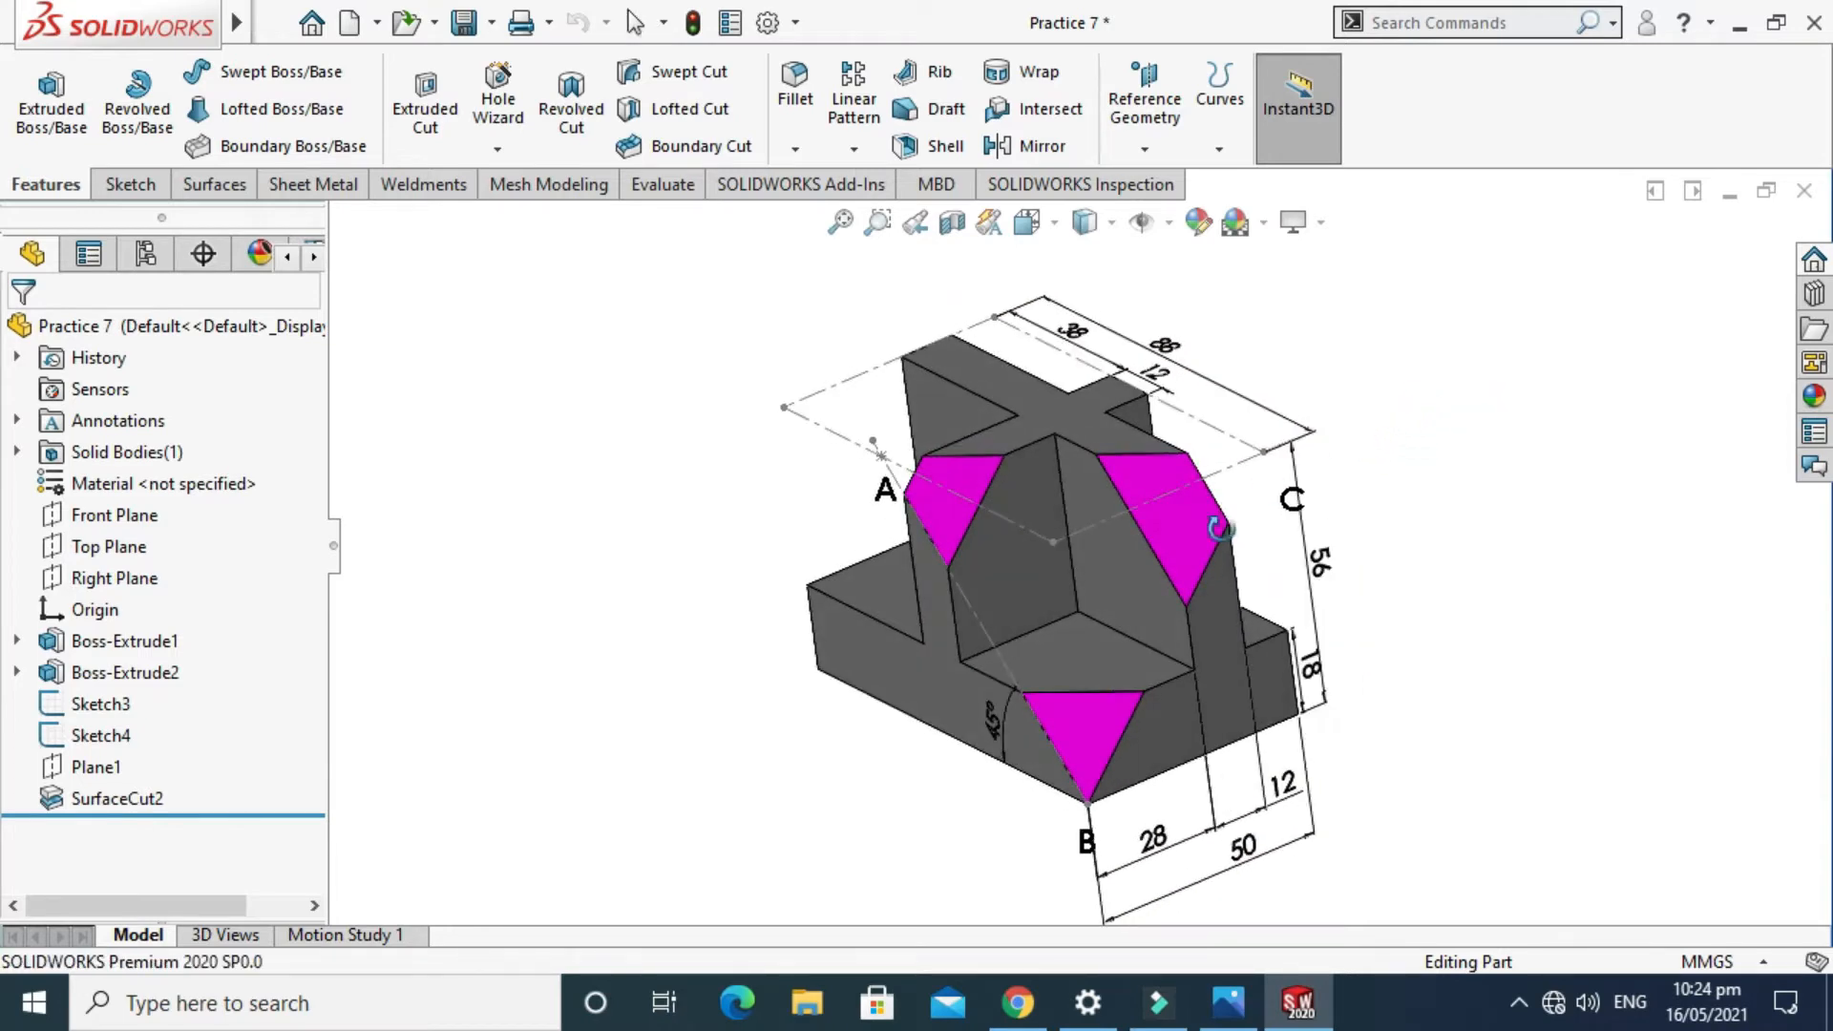
left_click_drag(1220, 529, 1167, 503)
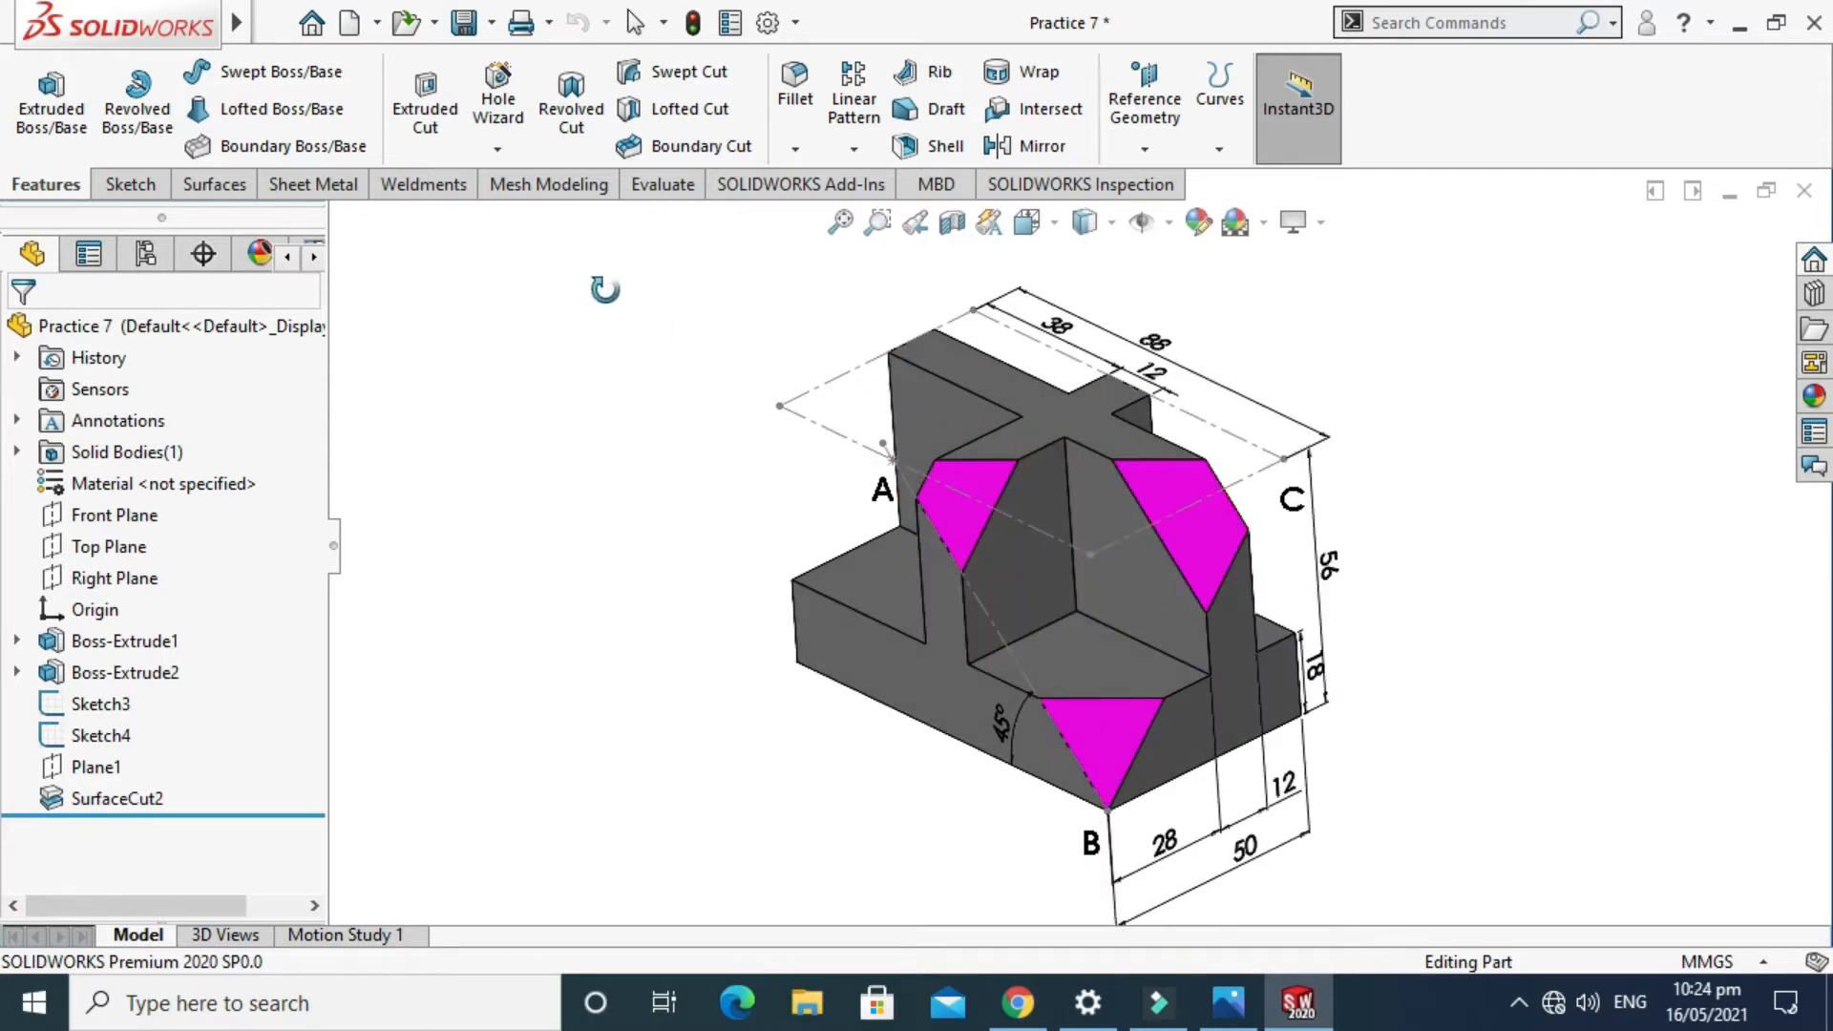
Create a new blank part document.
left_click(379, 23)
left_click(388, 55)
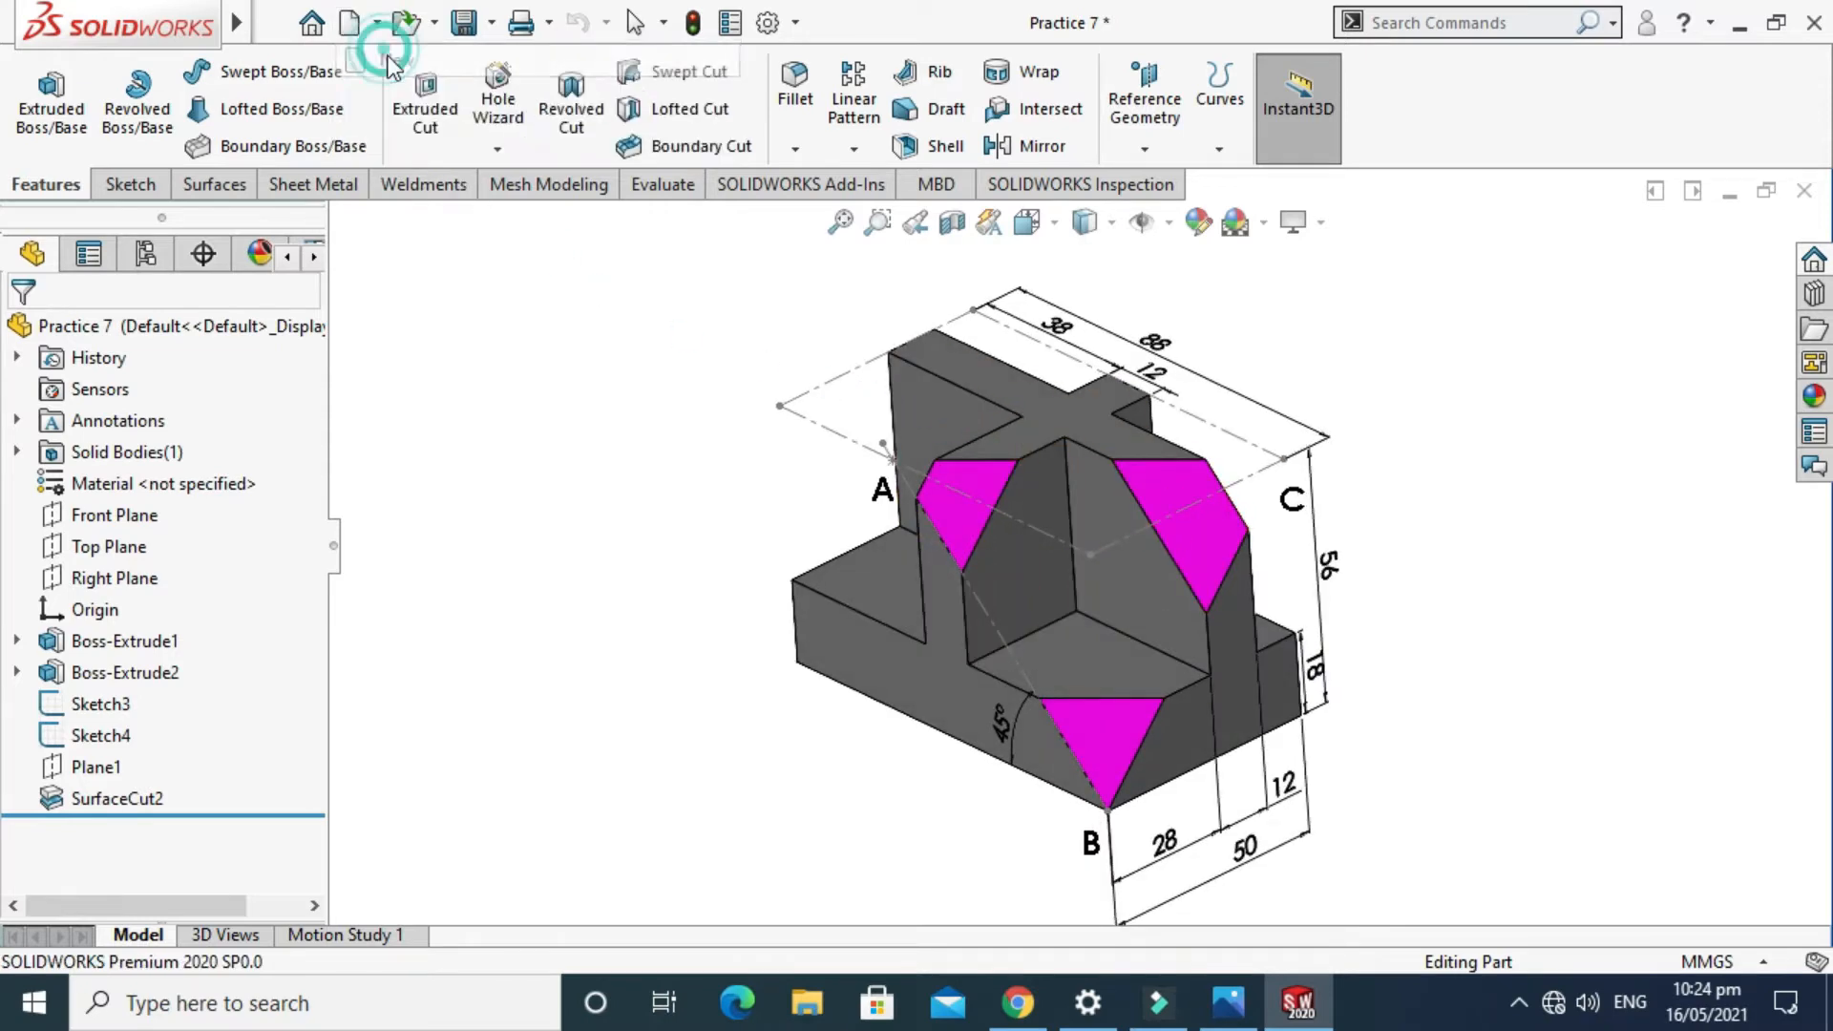
left_click(256, 415)
left_click(728, 808)
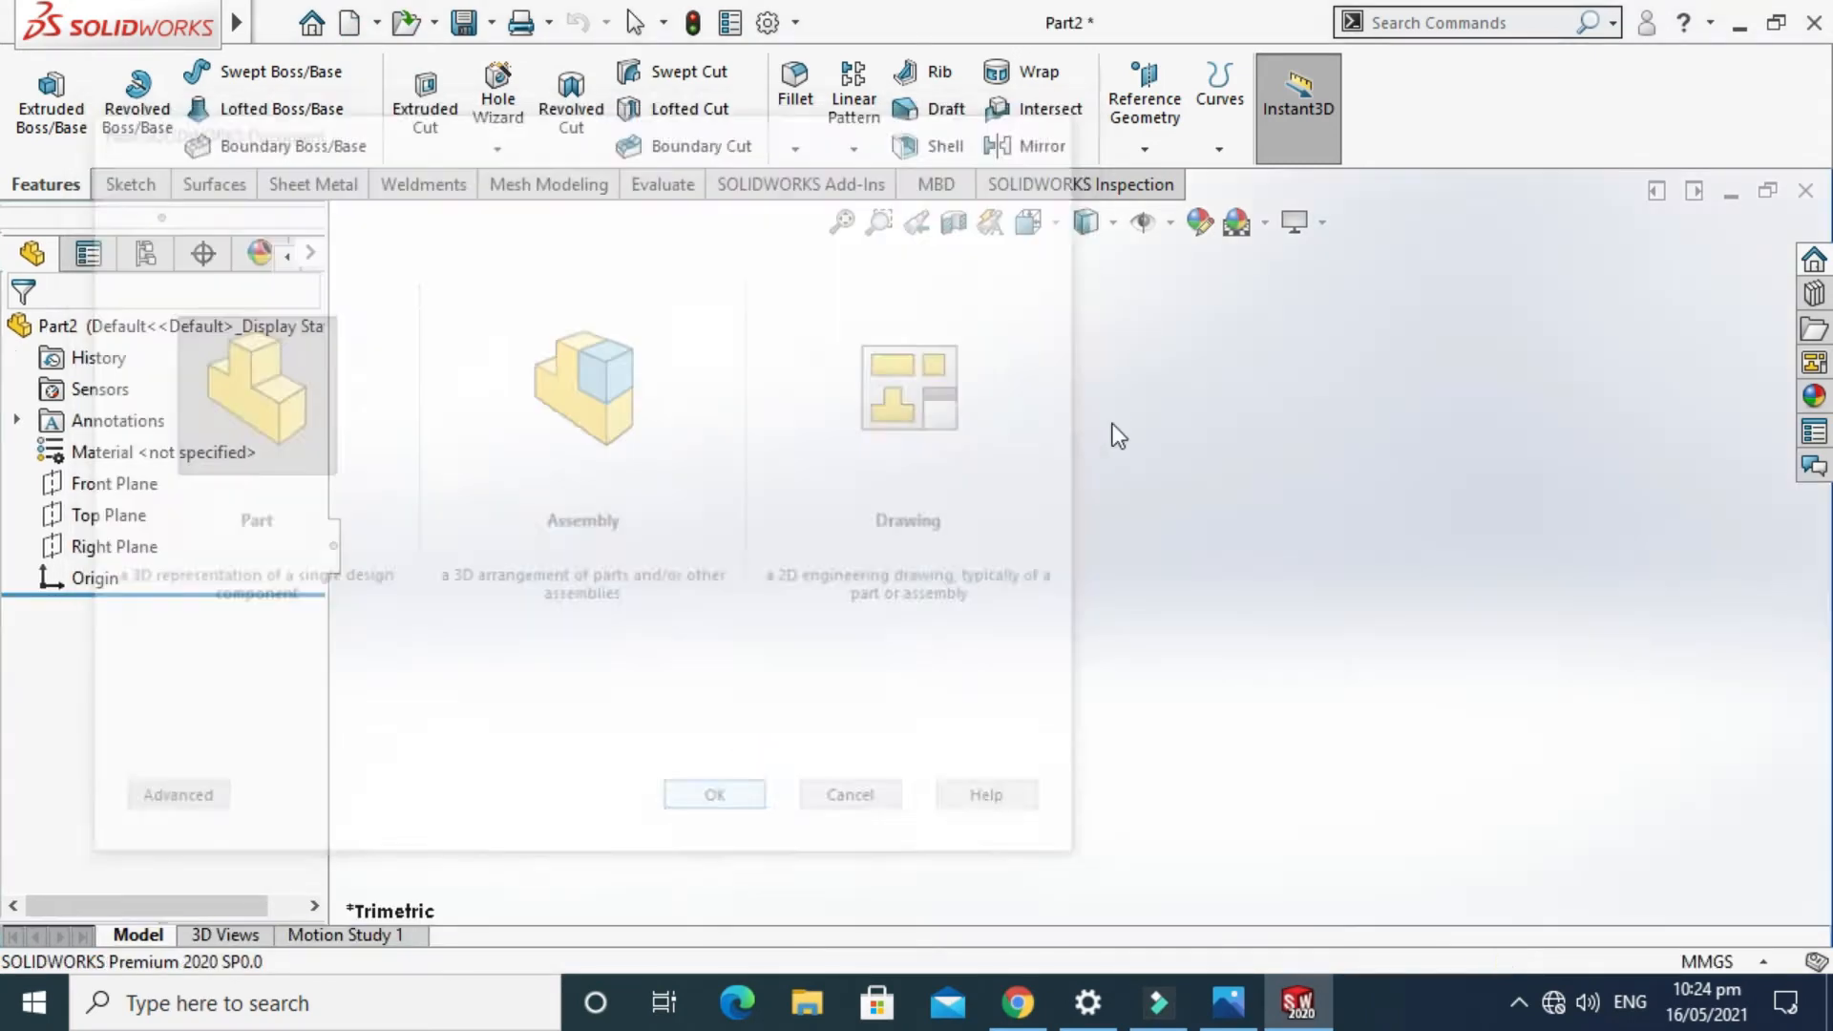
Apply the Plain White scene to the new part's background.
left_click(1264, 222)
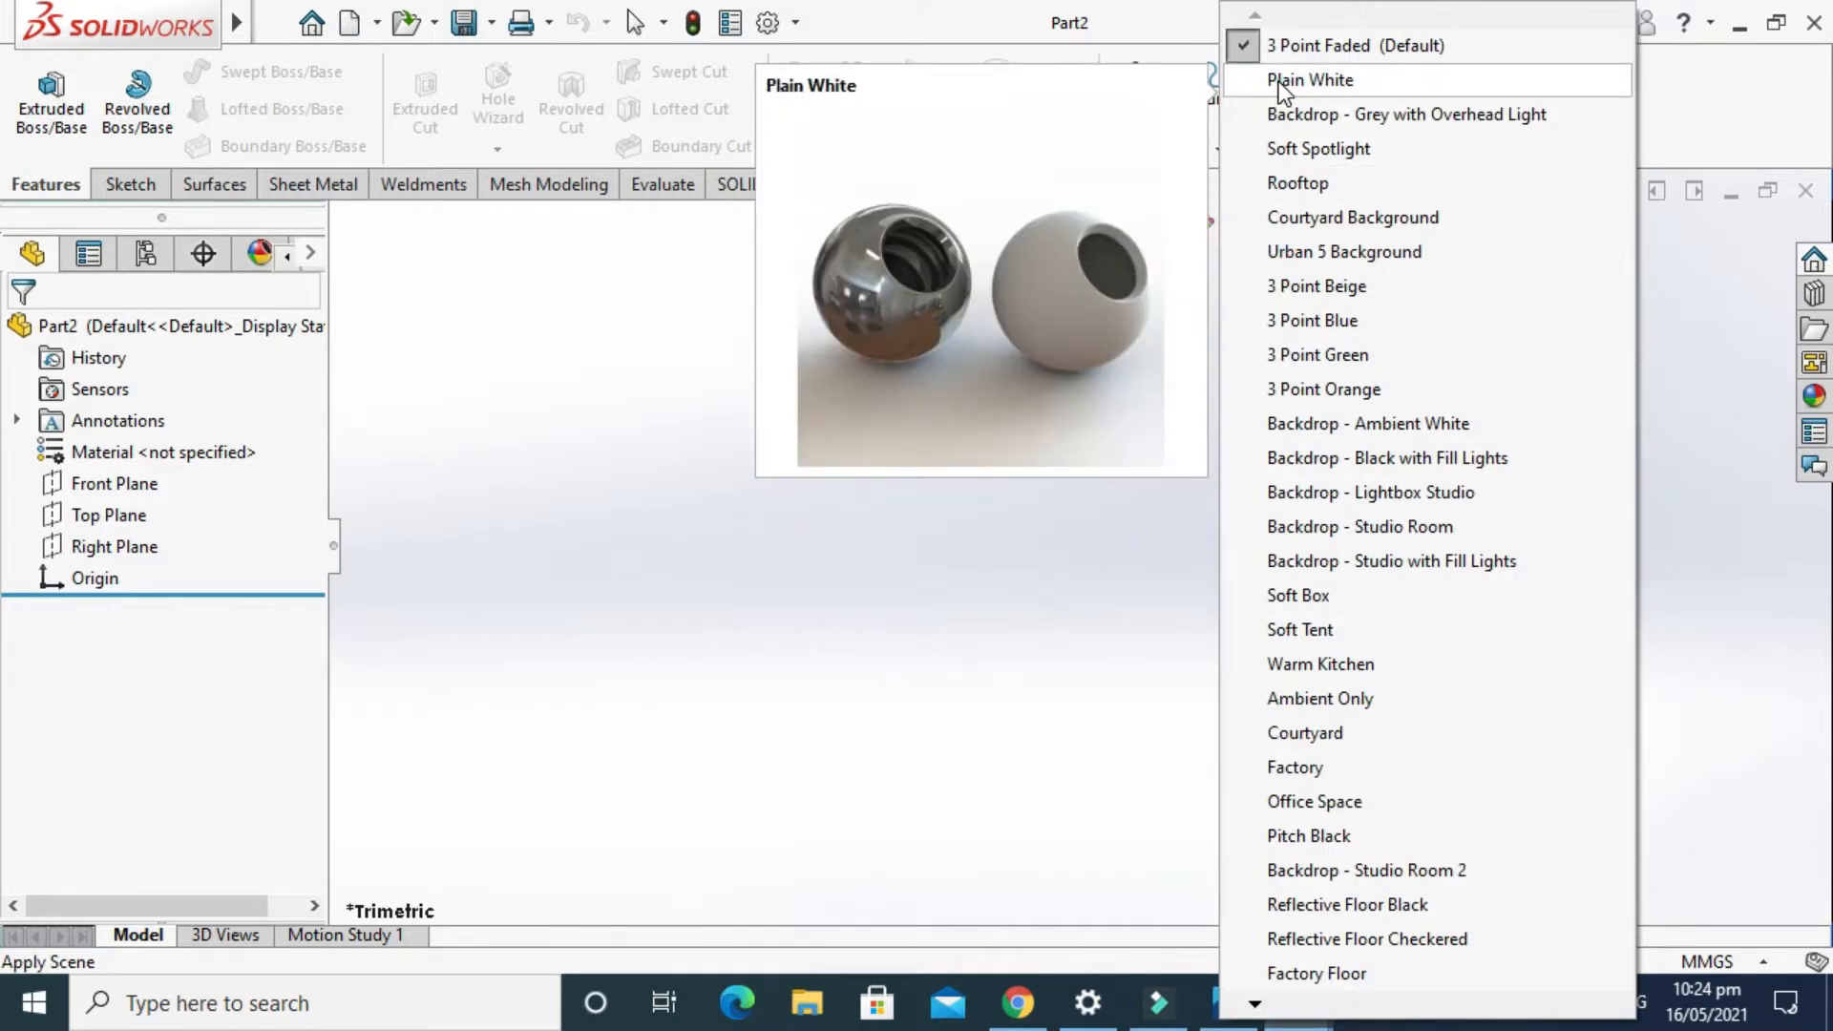
left_click(1280, 82)
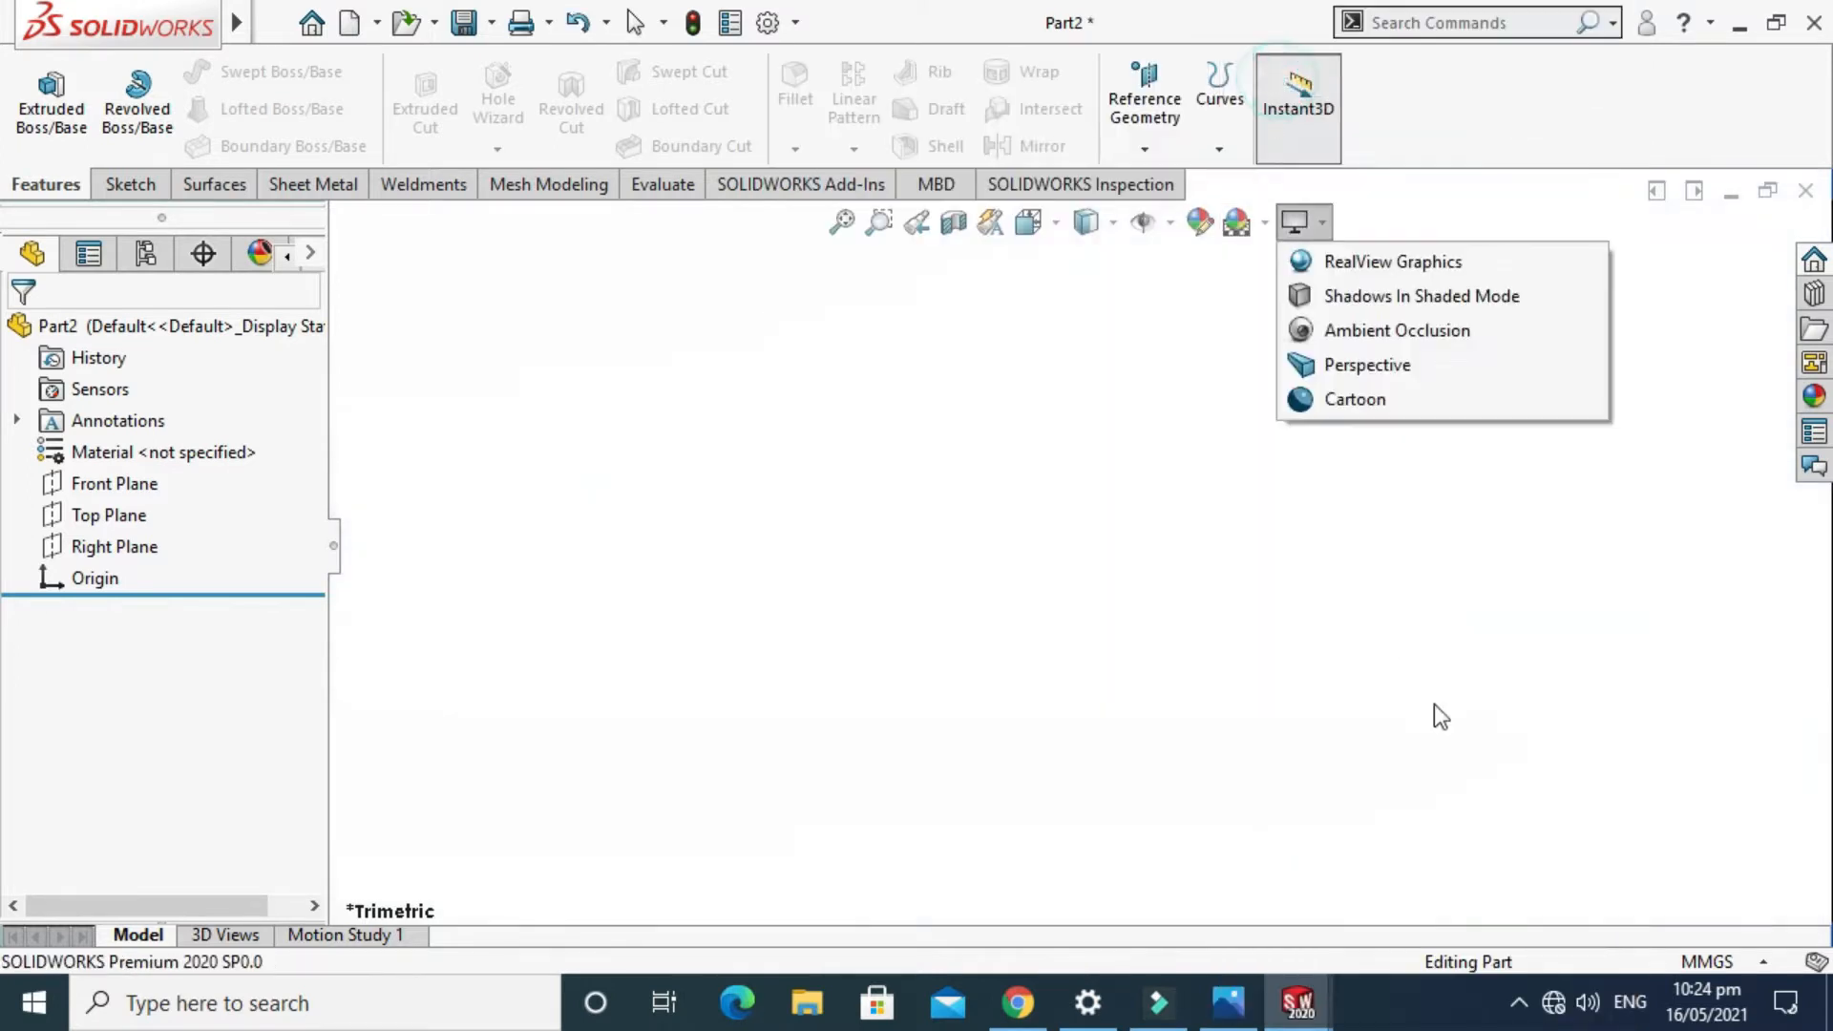
left_click(1706, 961)
left_click(1556, 638)
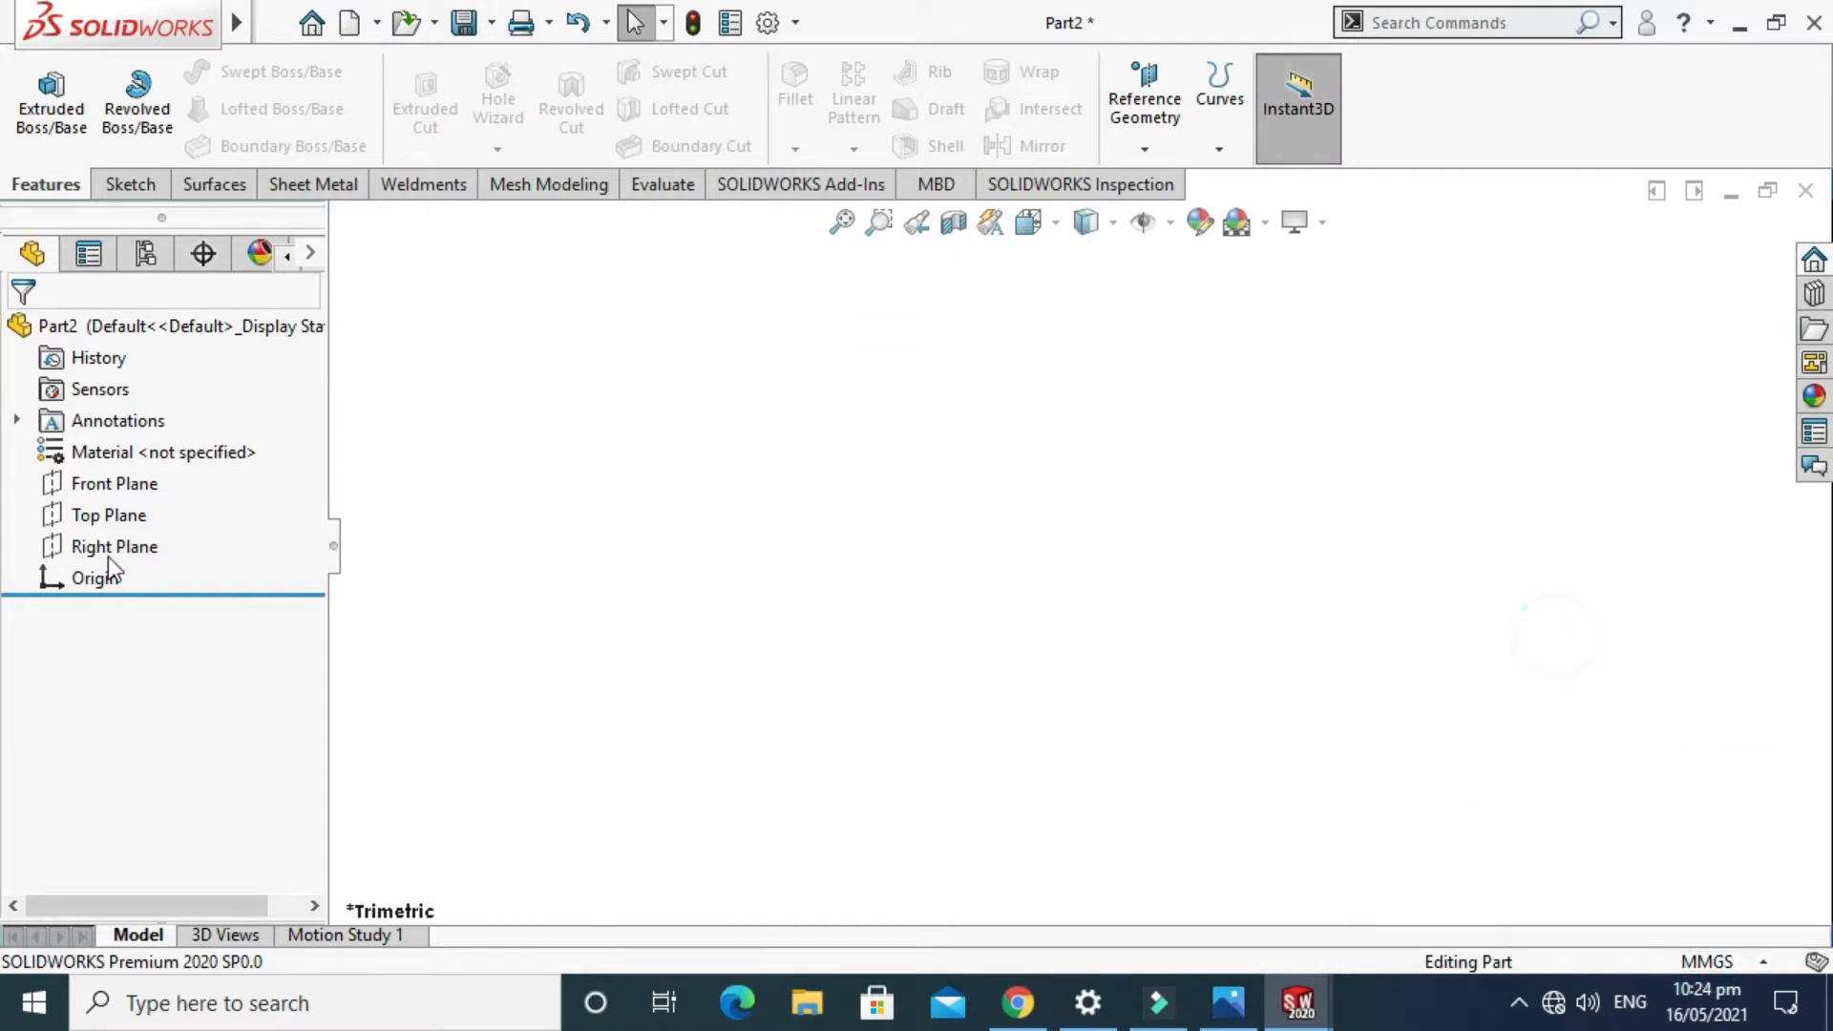
Start a sketch on the Front Plane and check the base dimensions in the Practice 7.PNG reference image.
left_click(90, 479)
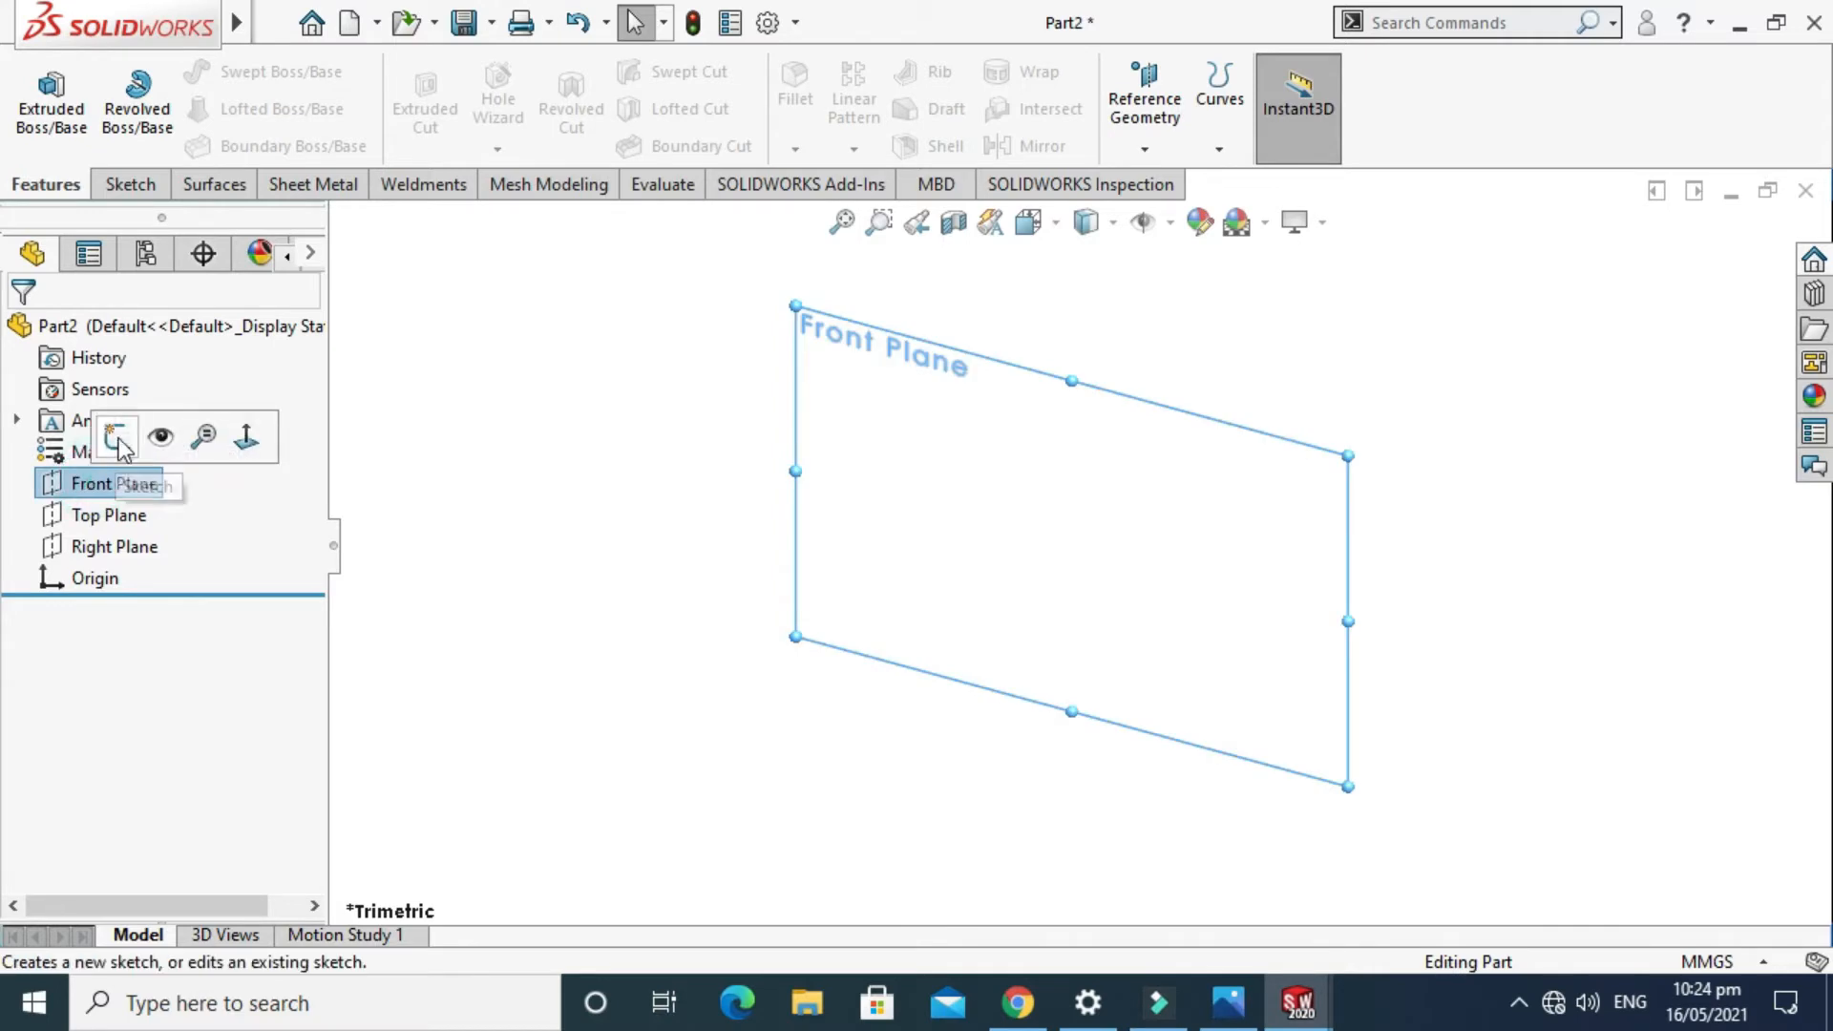
left_click(126, 442)
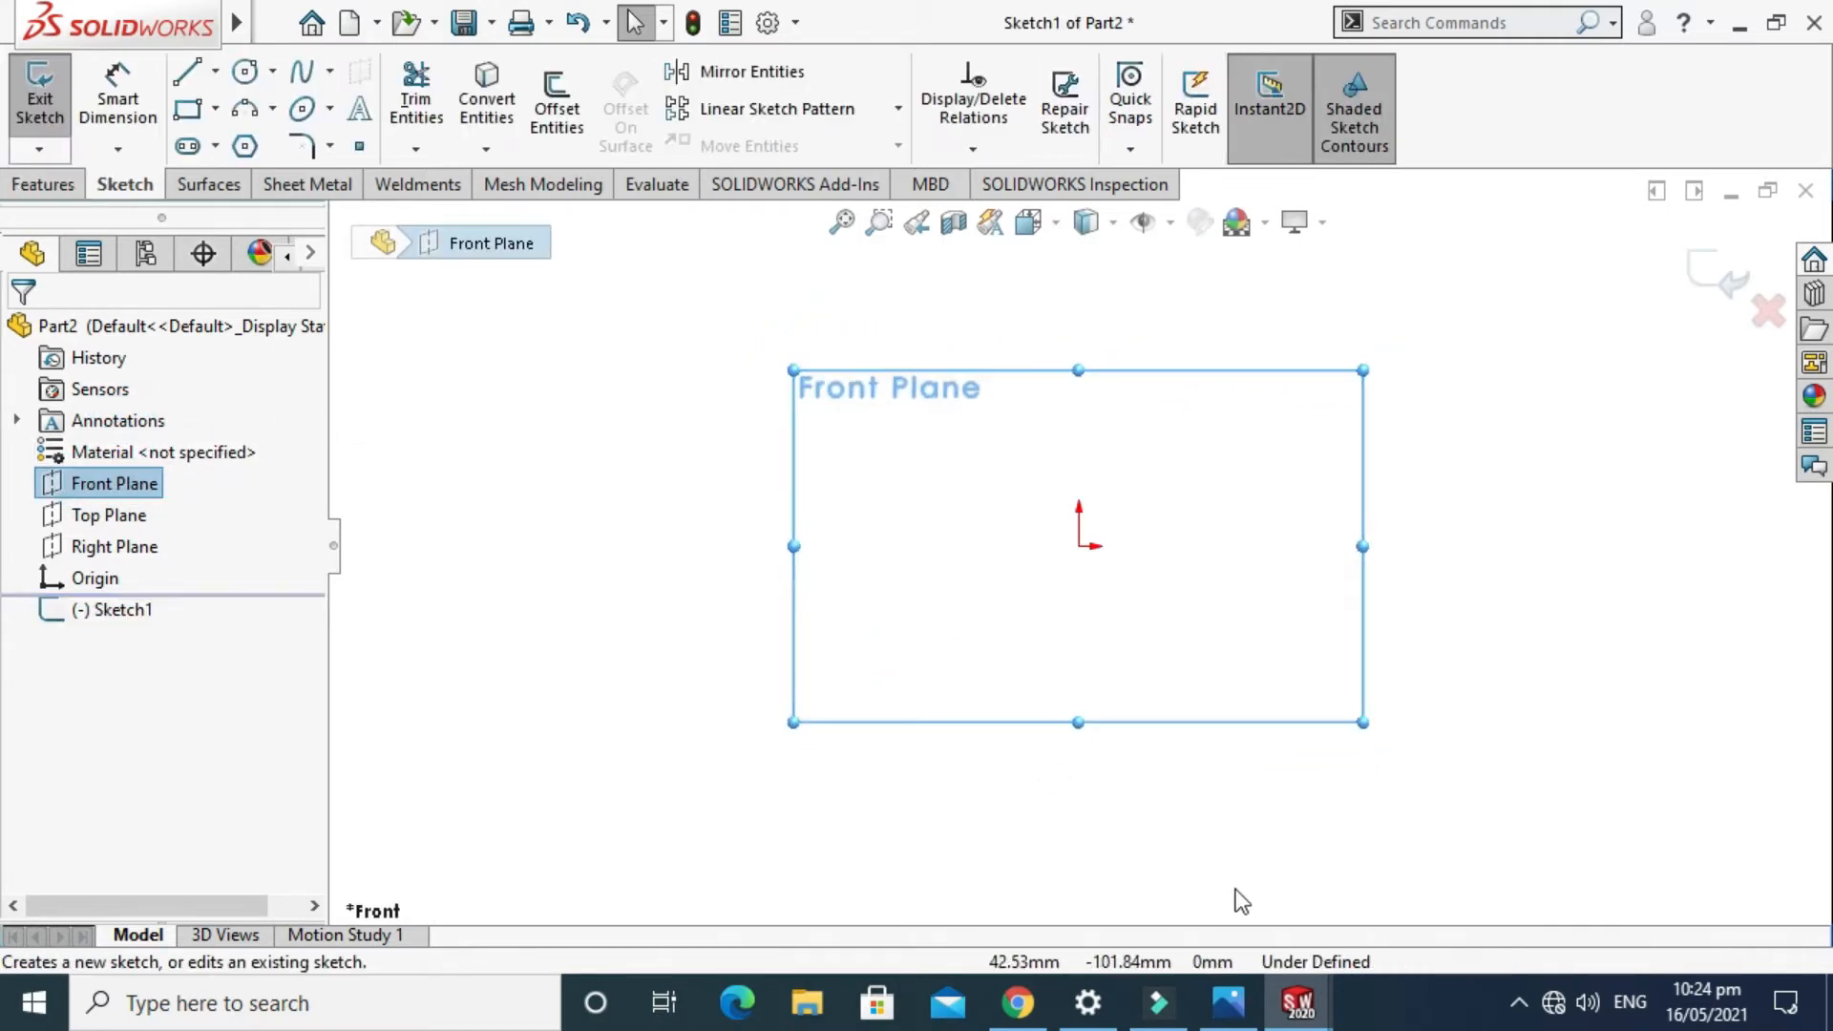
left_click(1228, 1002)
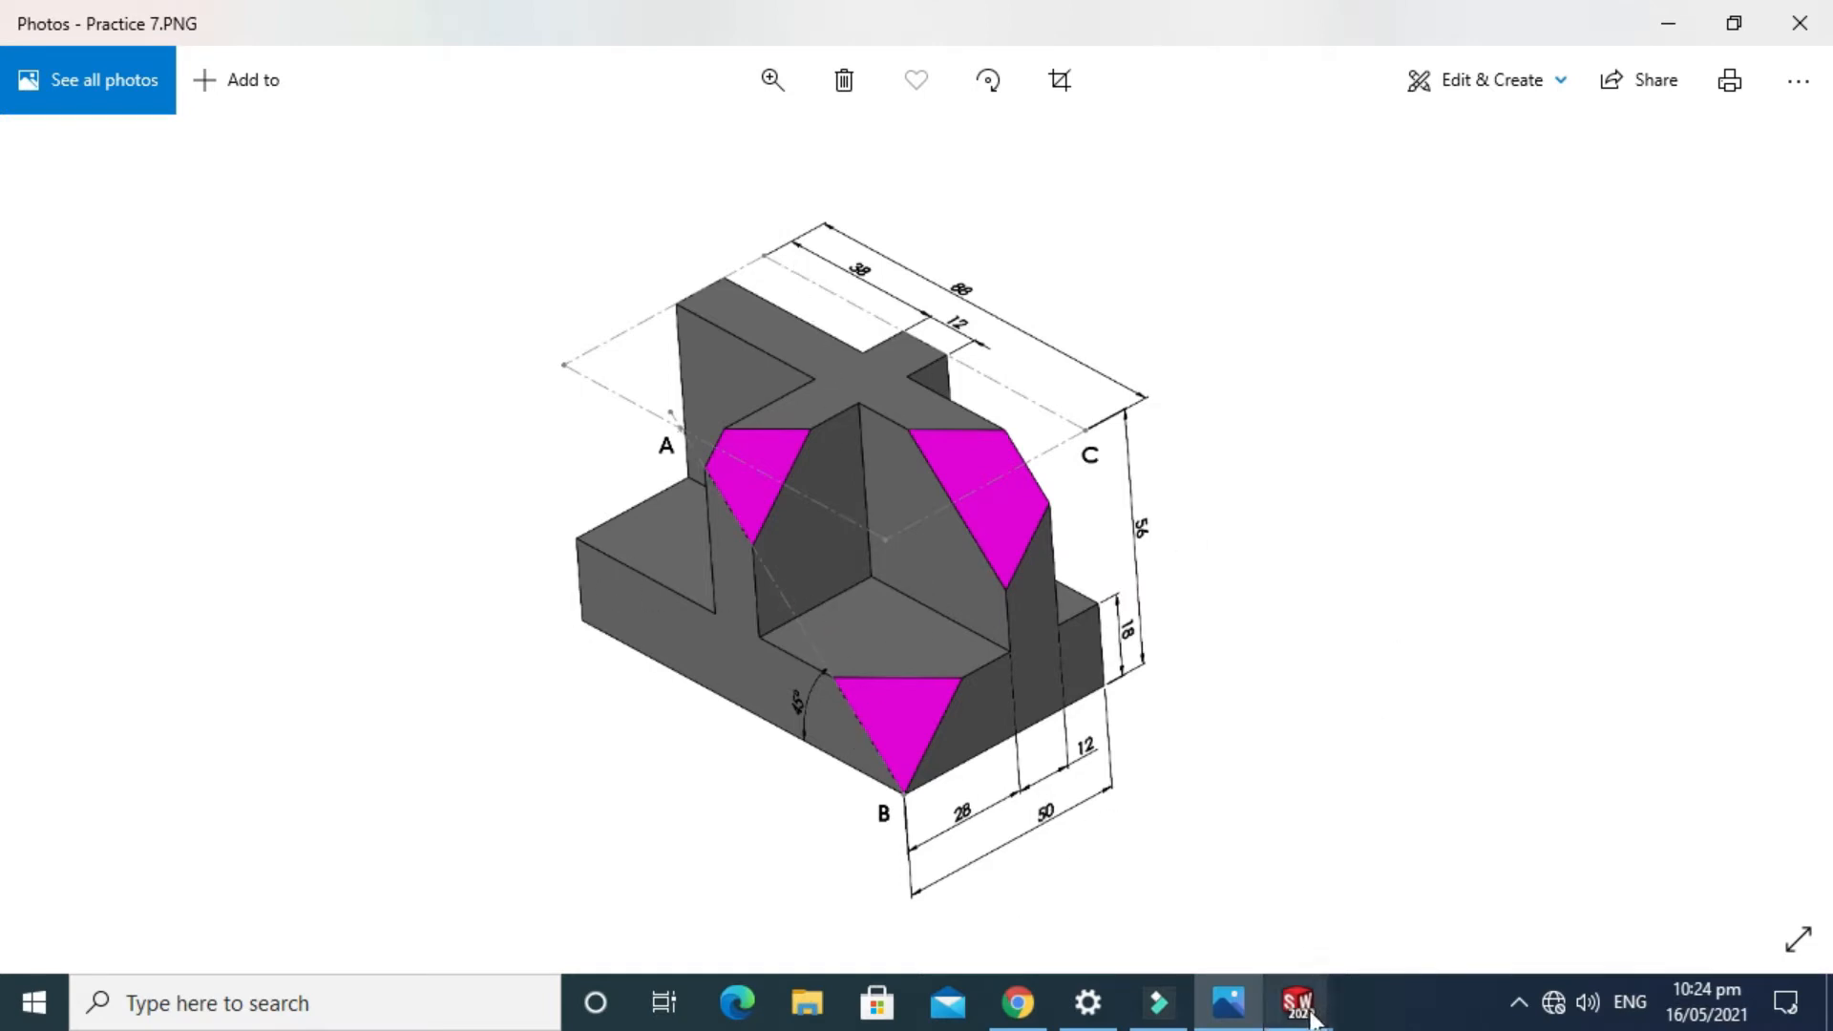
mouse_move(1310, 1014)
left_click(1399, 890)
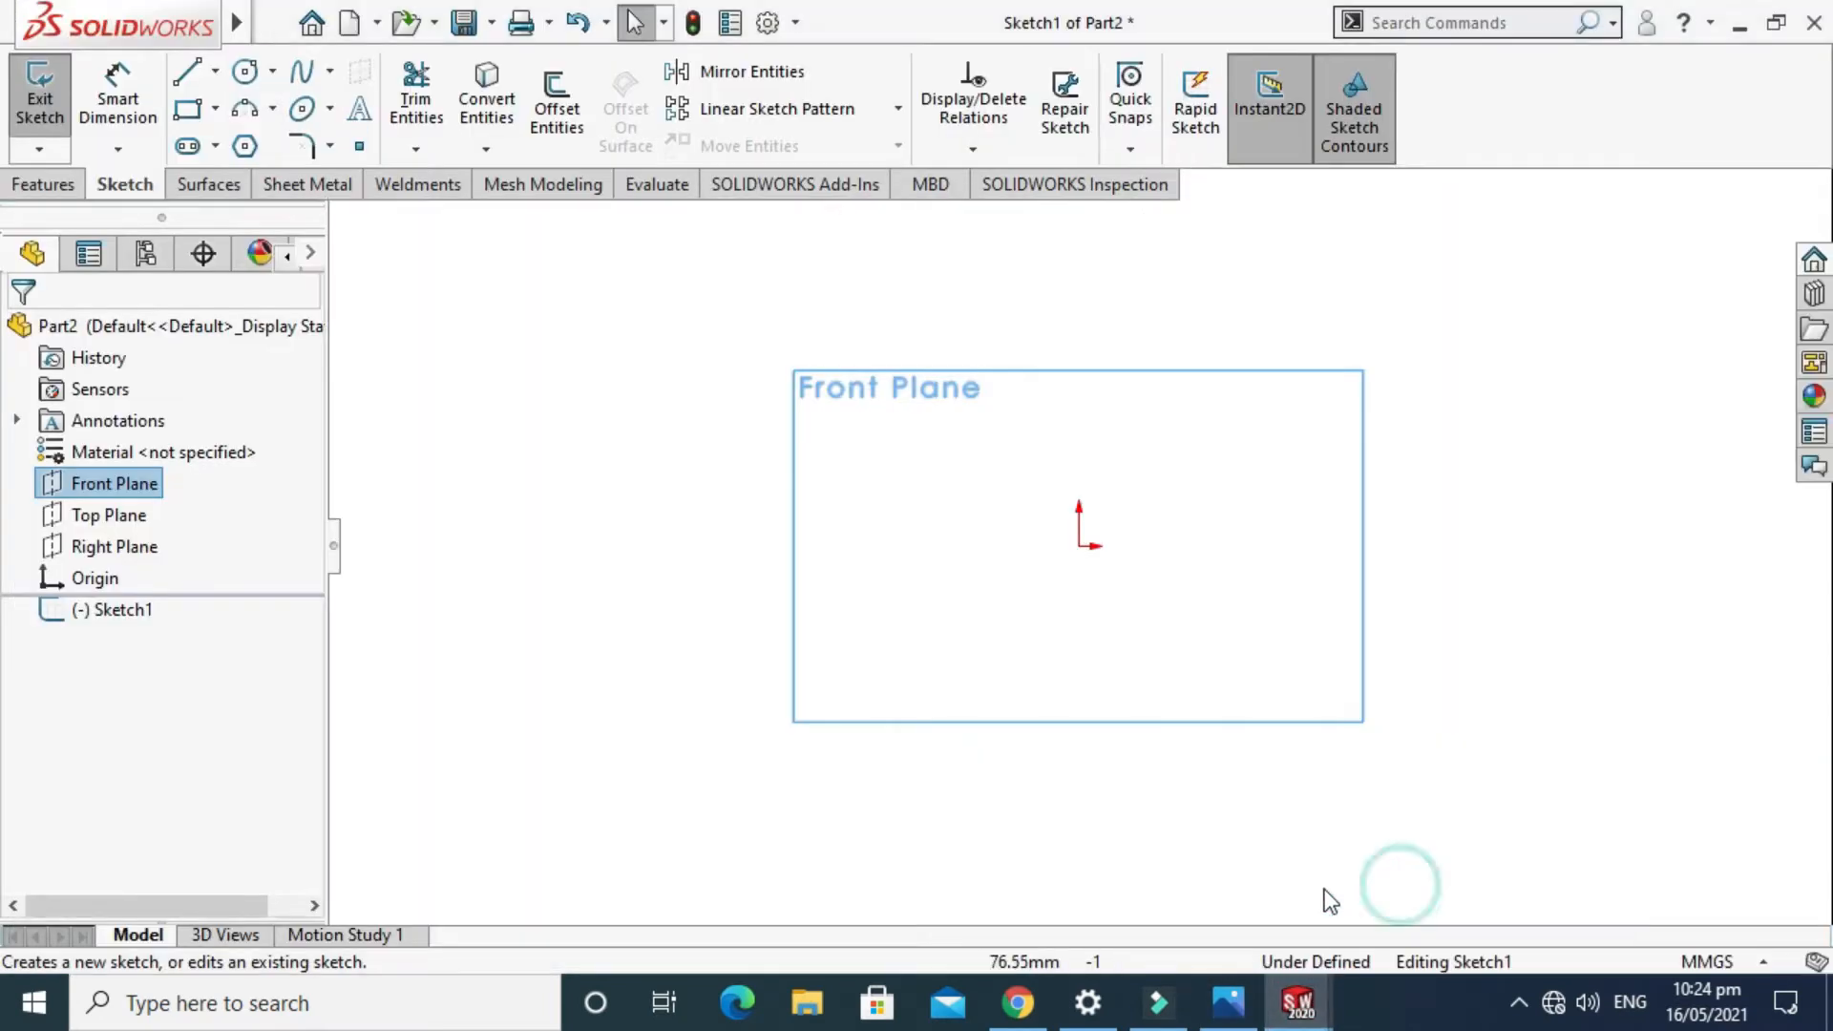
Draw a center rectangle about 218 mm wide, centered on the origin.
left_click(219, 108)
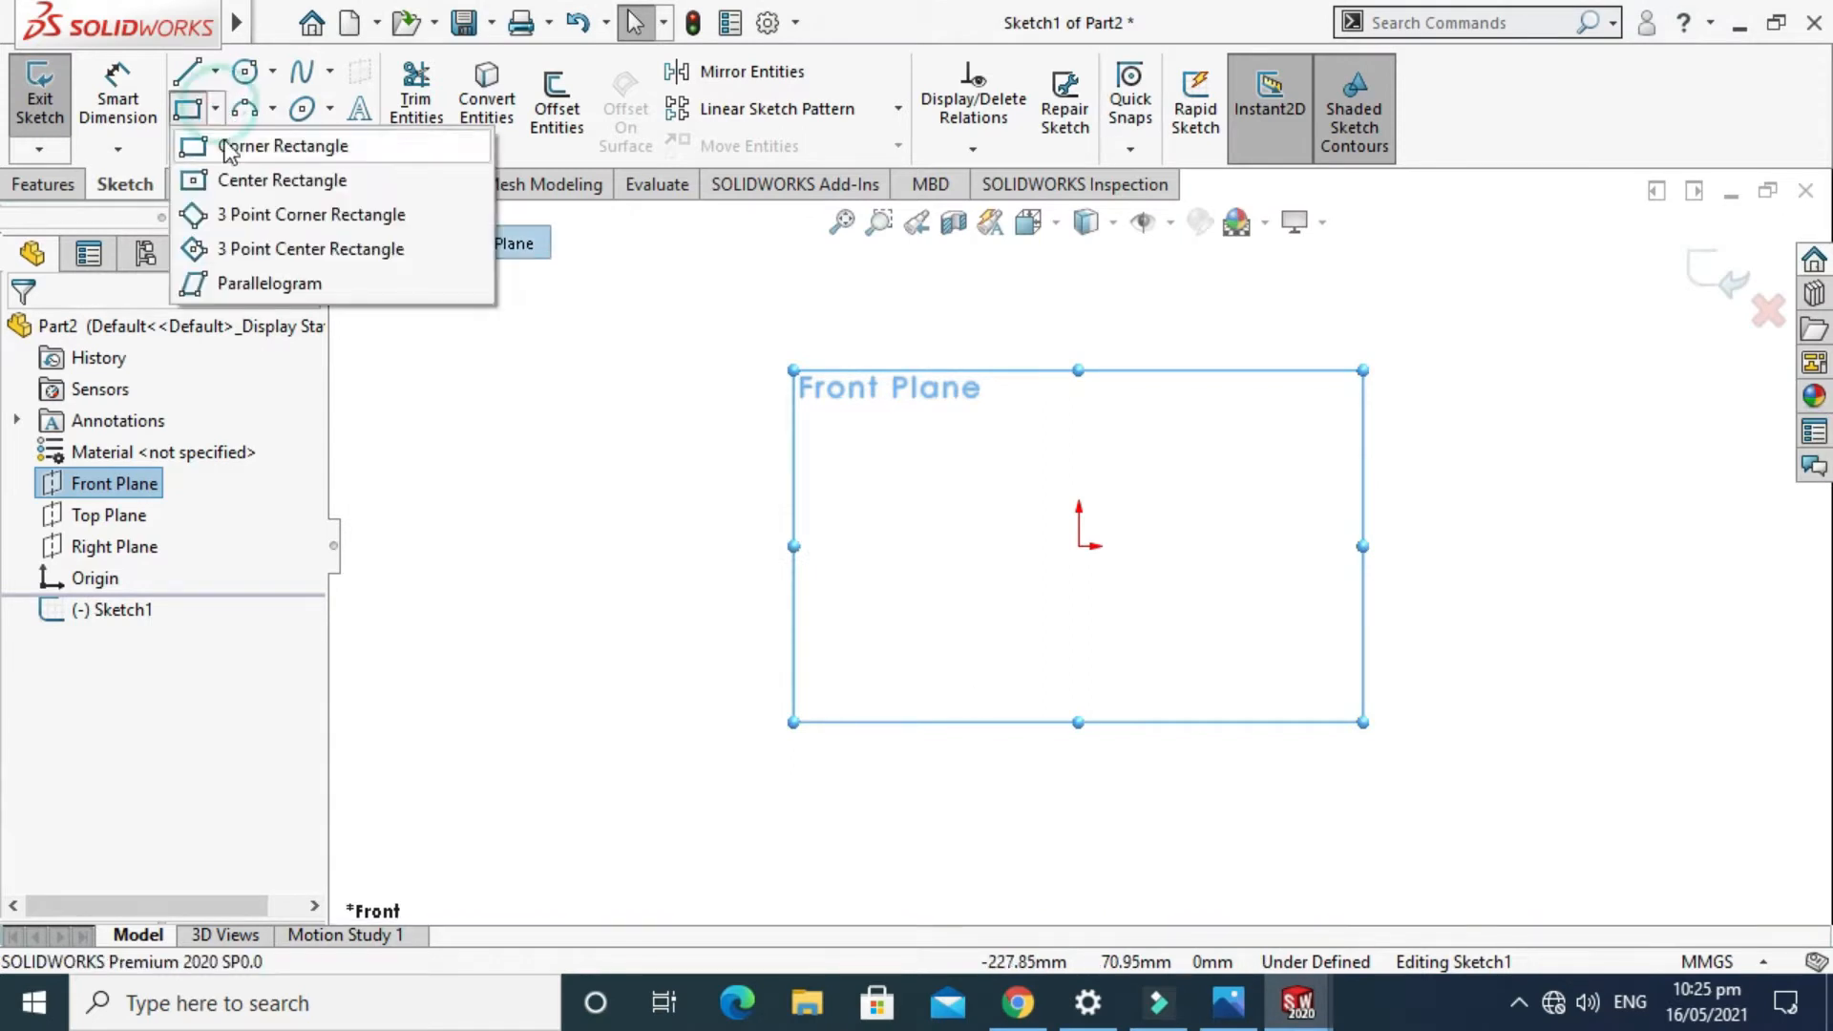
left_click(257, 181)
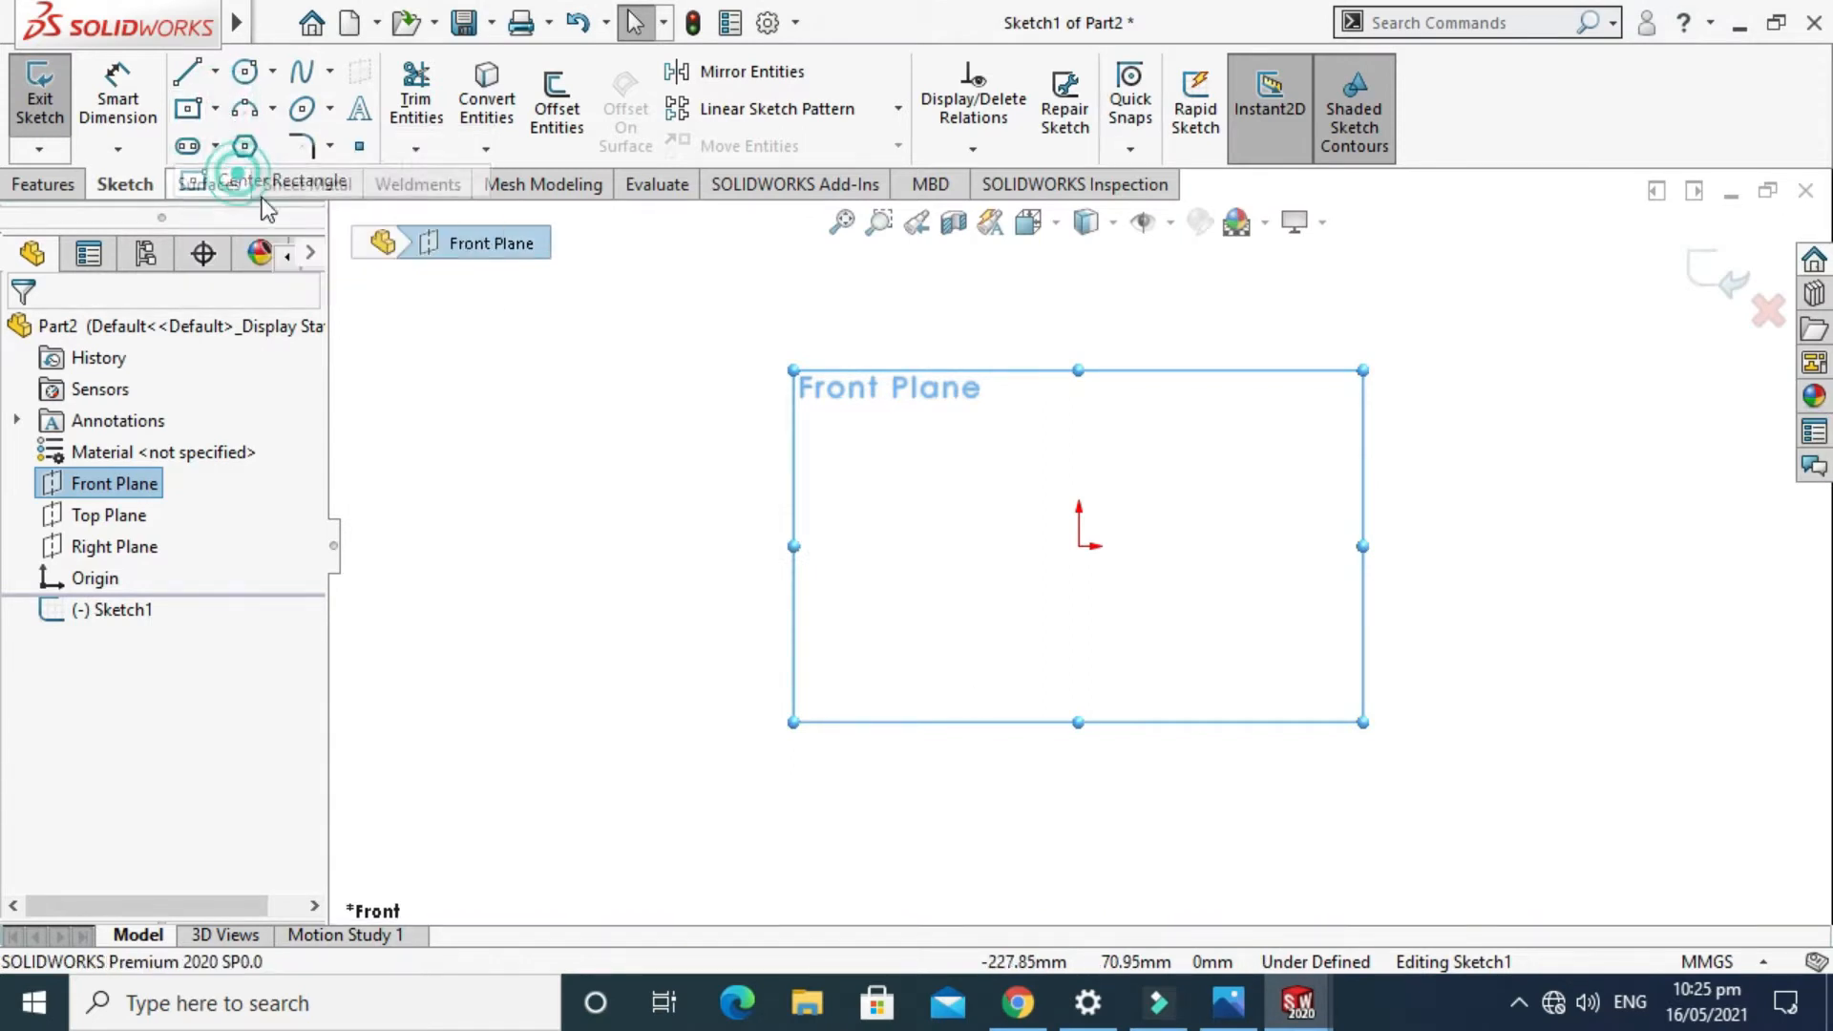
left_click(1079, 546)
left_click(731, 725)
key("Escape")
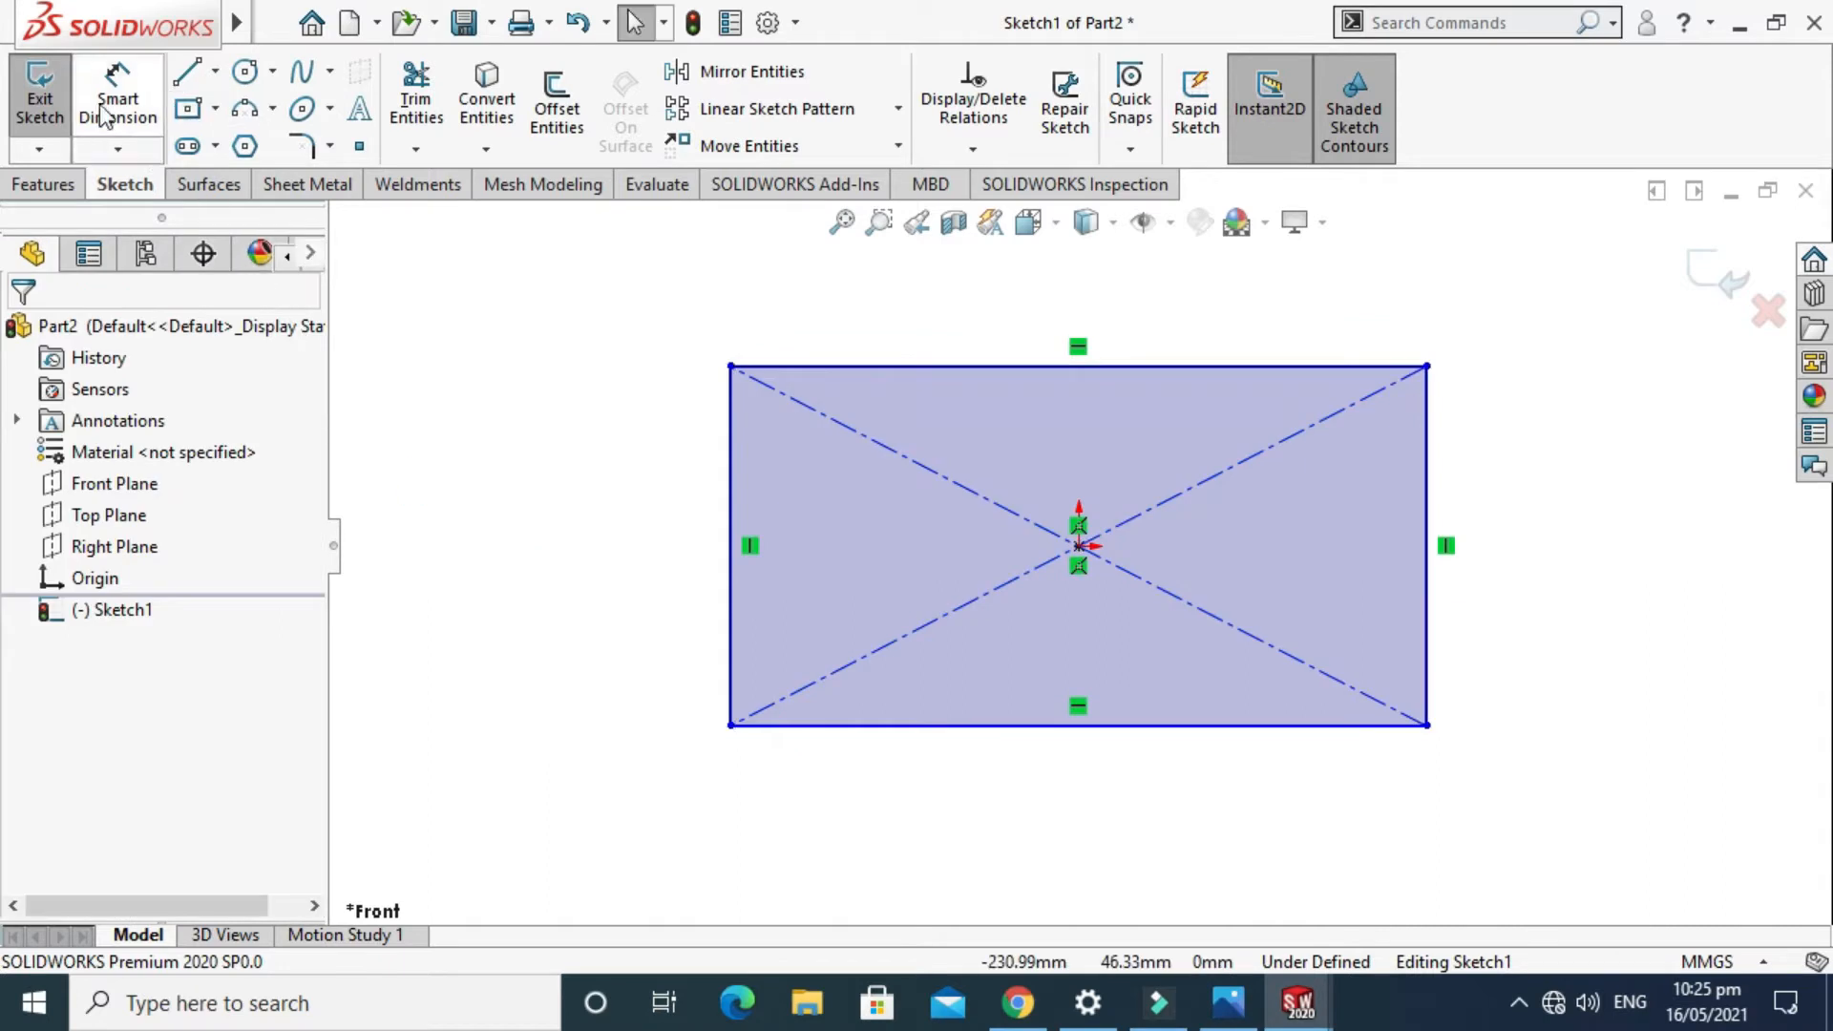
Dimension the rectangle to 88 mm wide and 50 mm high.
left_click(117, 105)
left_click(1035, 366)
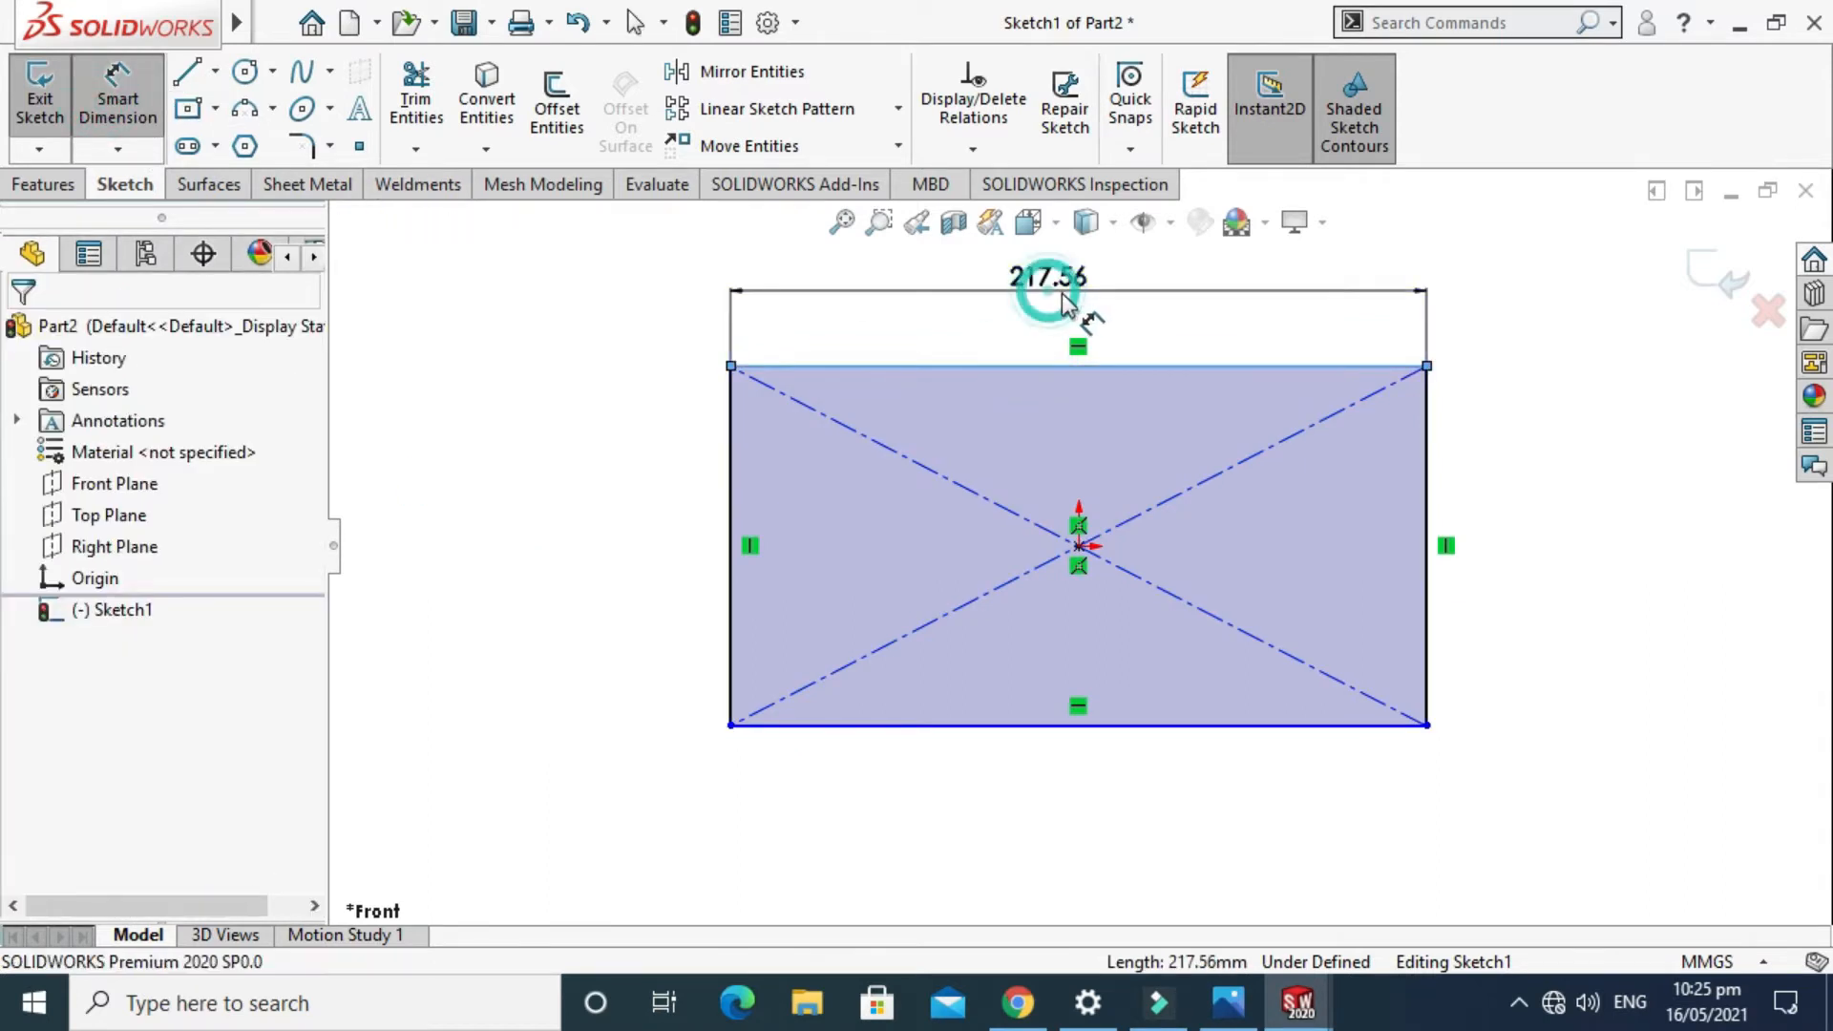
left_click(1069, 307)
type("88")
key("Return")
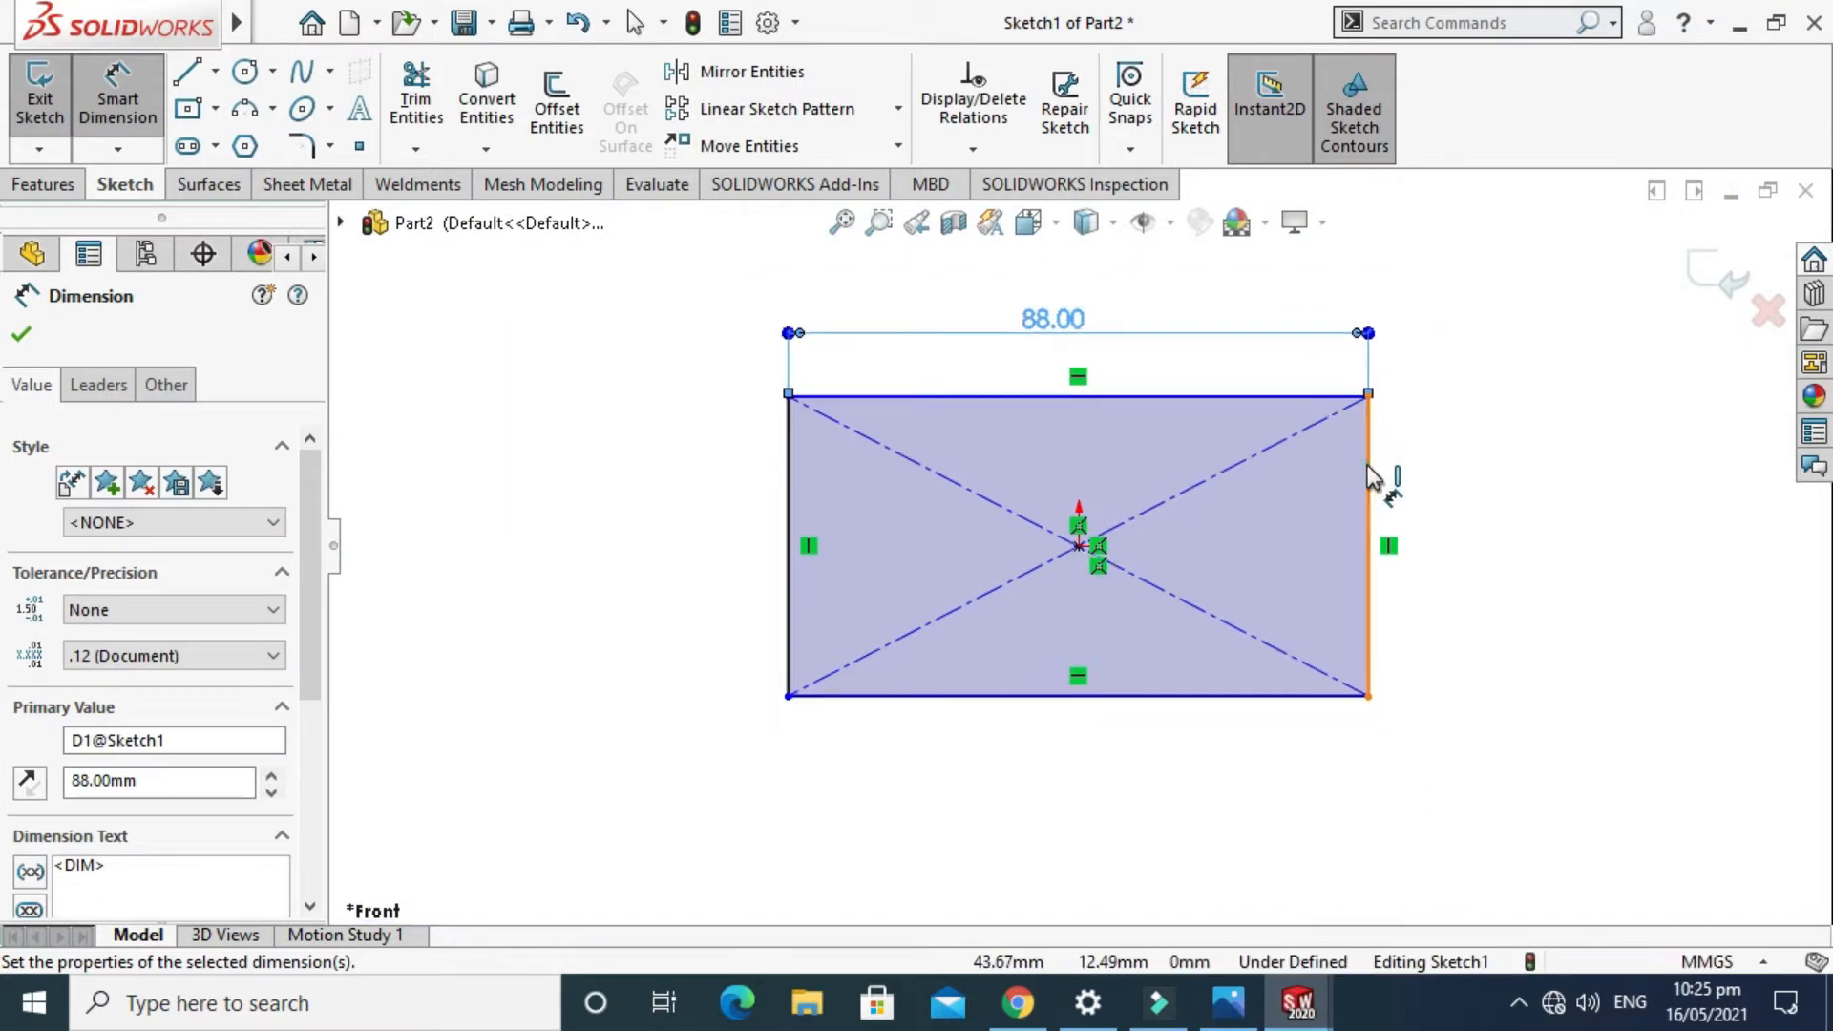
left_click(1368, 461)
left_click(1452, 524)
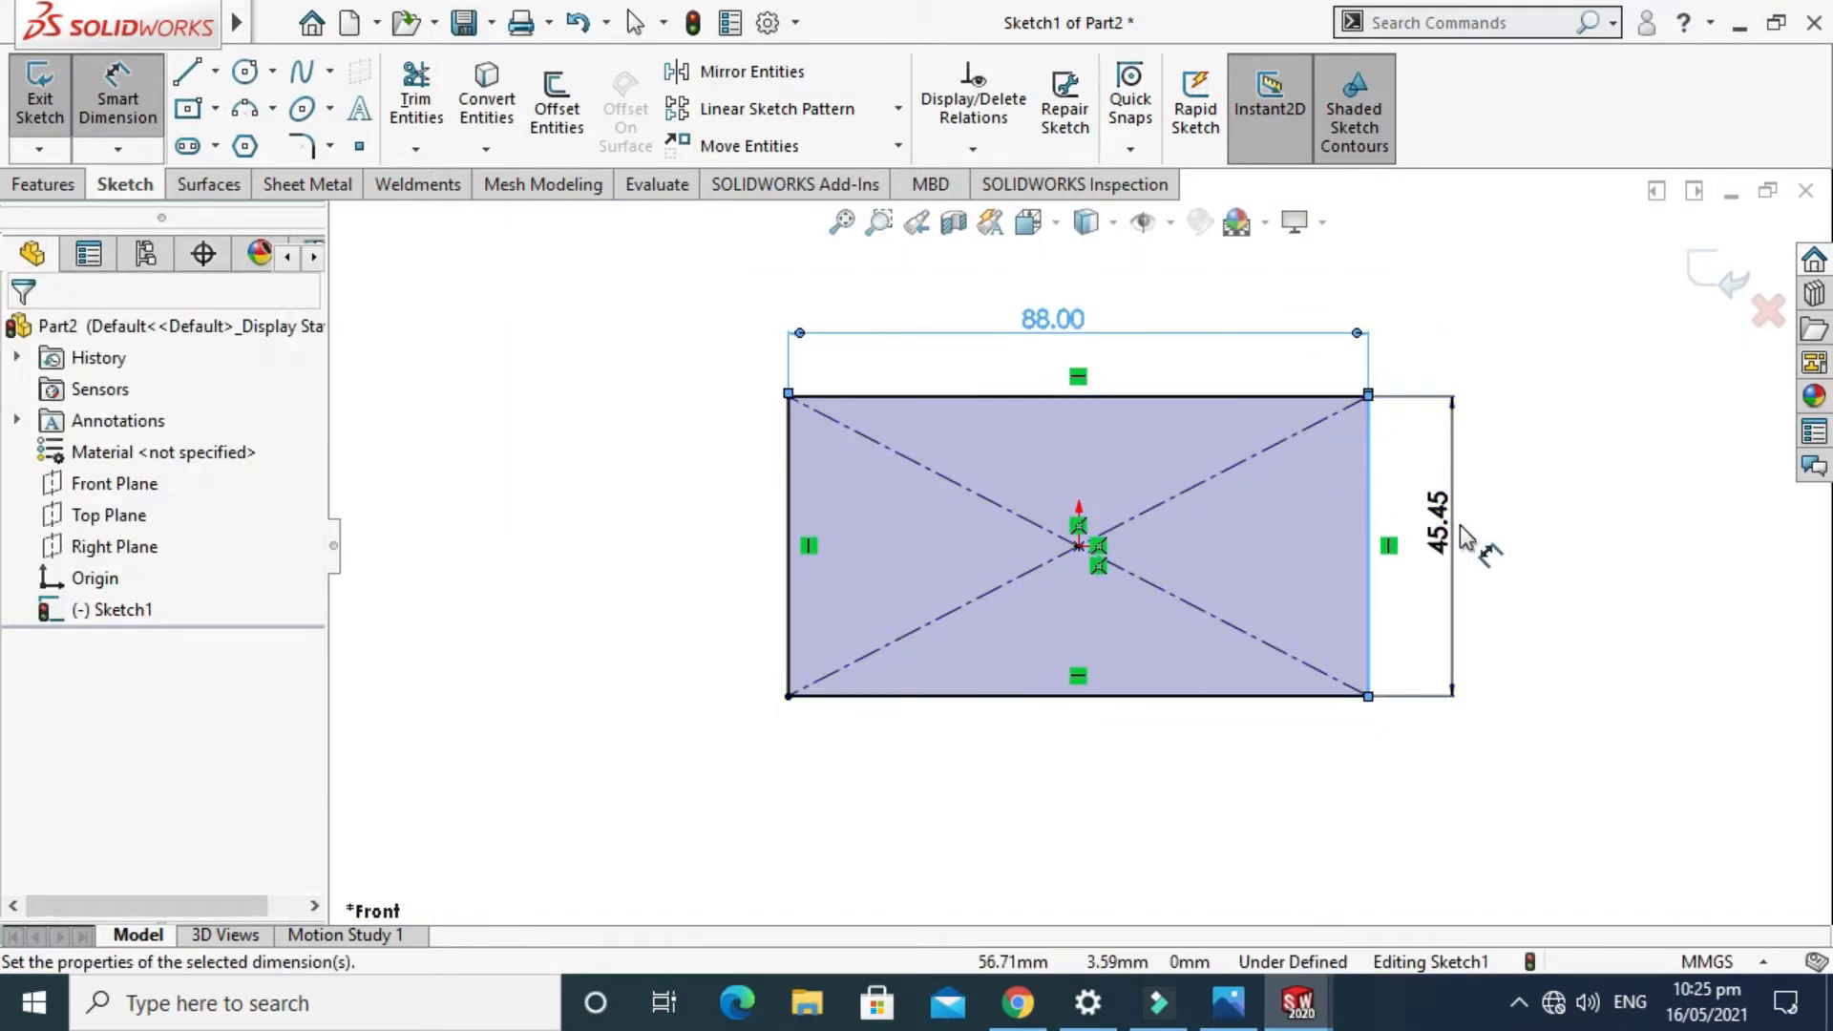
key("Return")
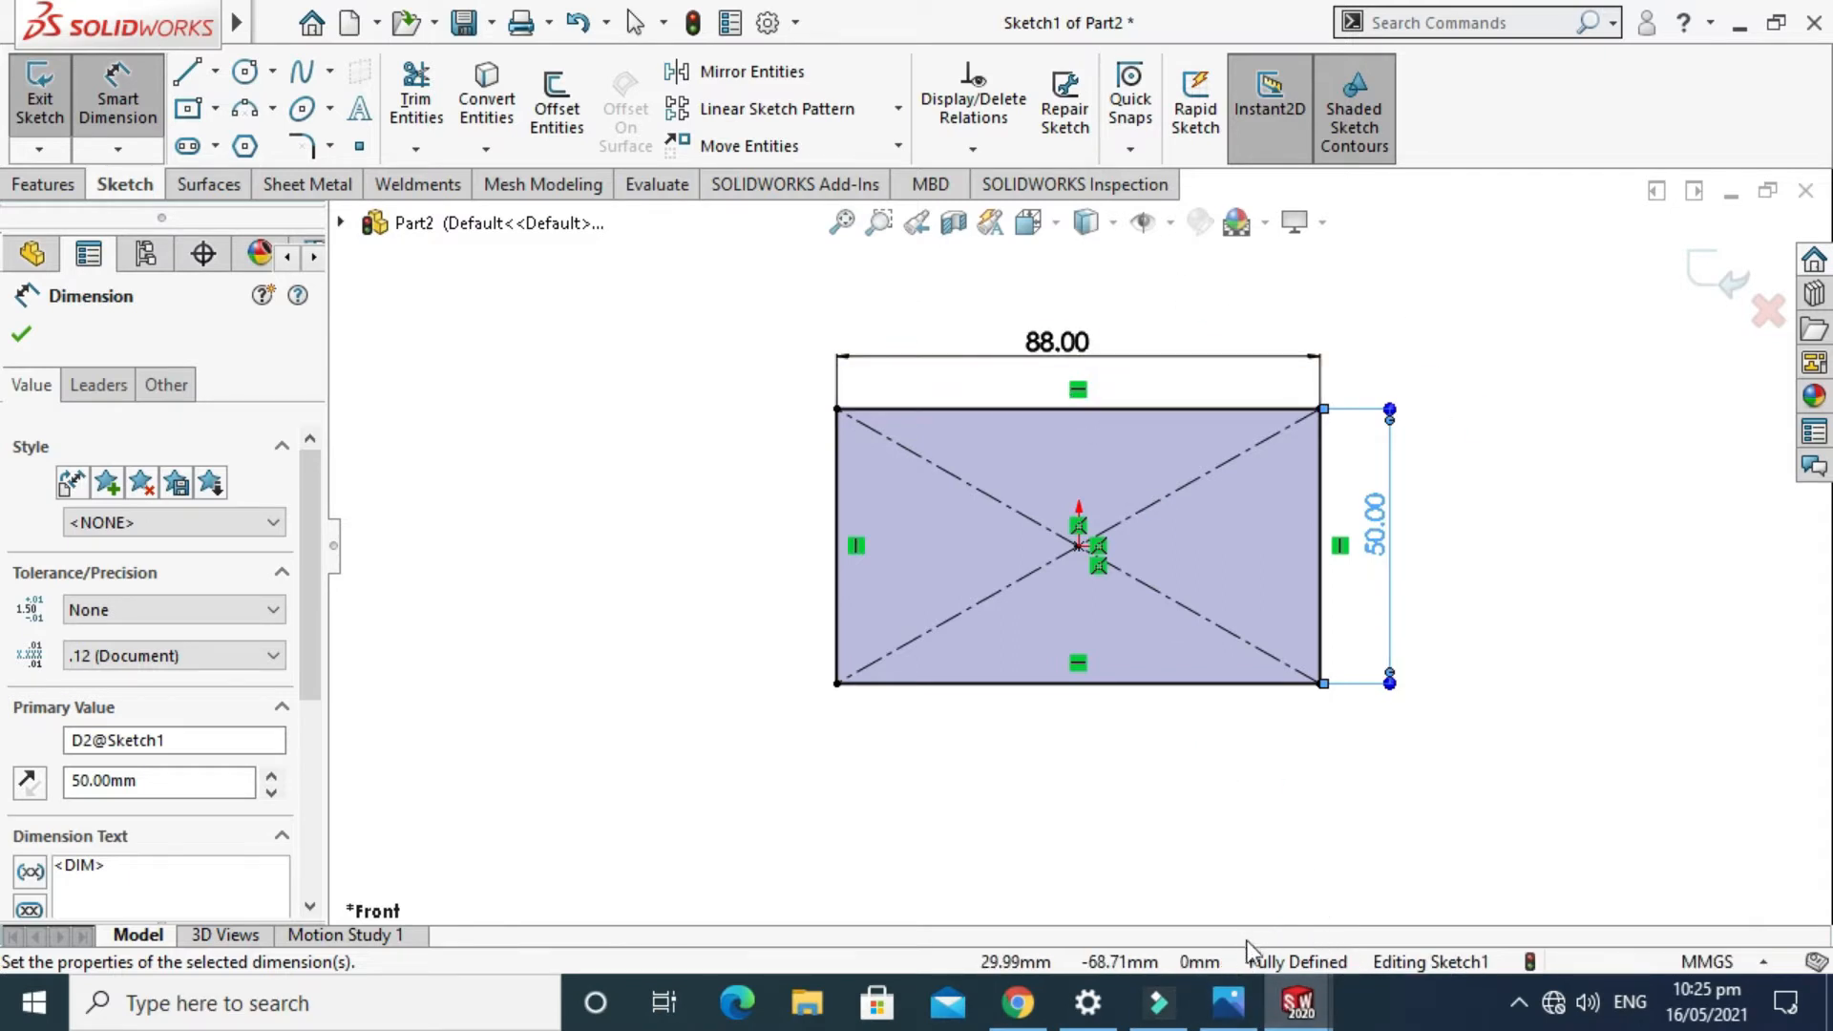
left_click(21, 333)
Extrude the rectangle as a blind boss 18 mm deep, checking the height in the Practice 7.PNG reference image.
left_click(43, 184)
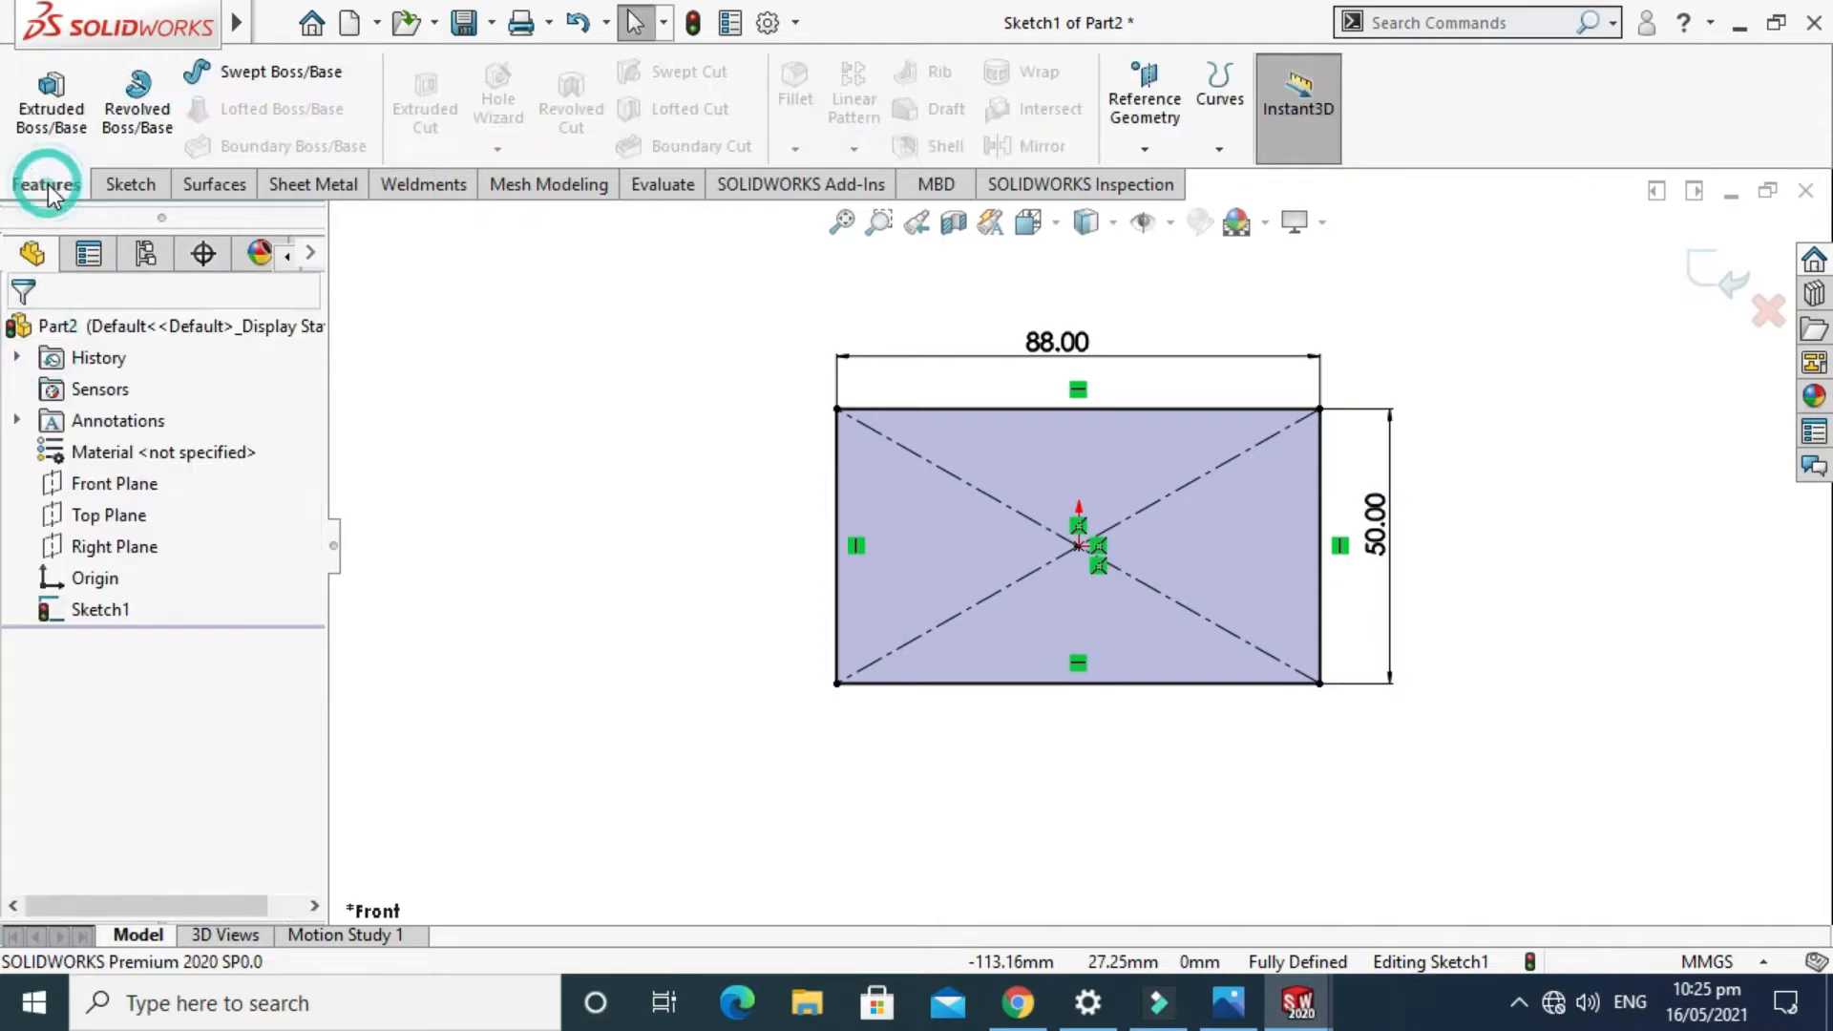
left_click(43, 122)
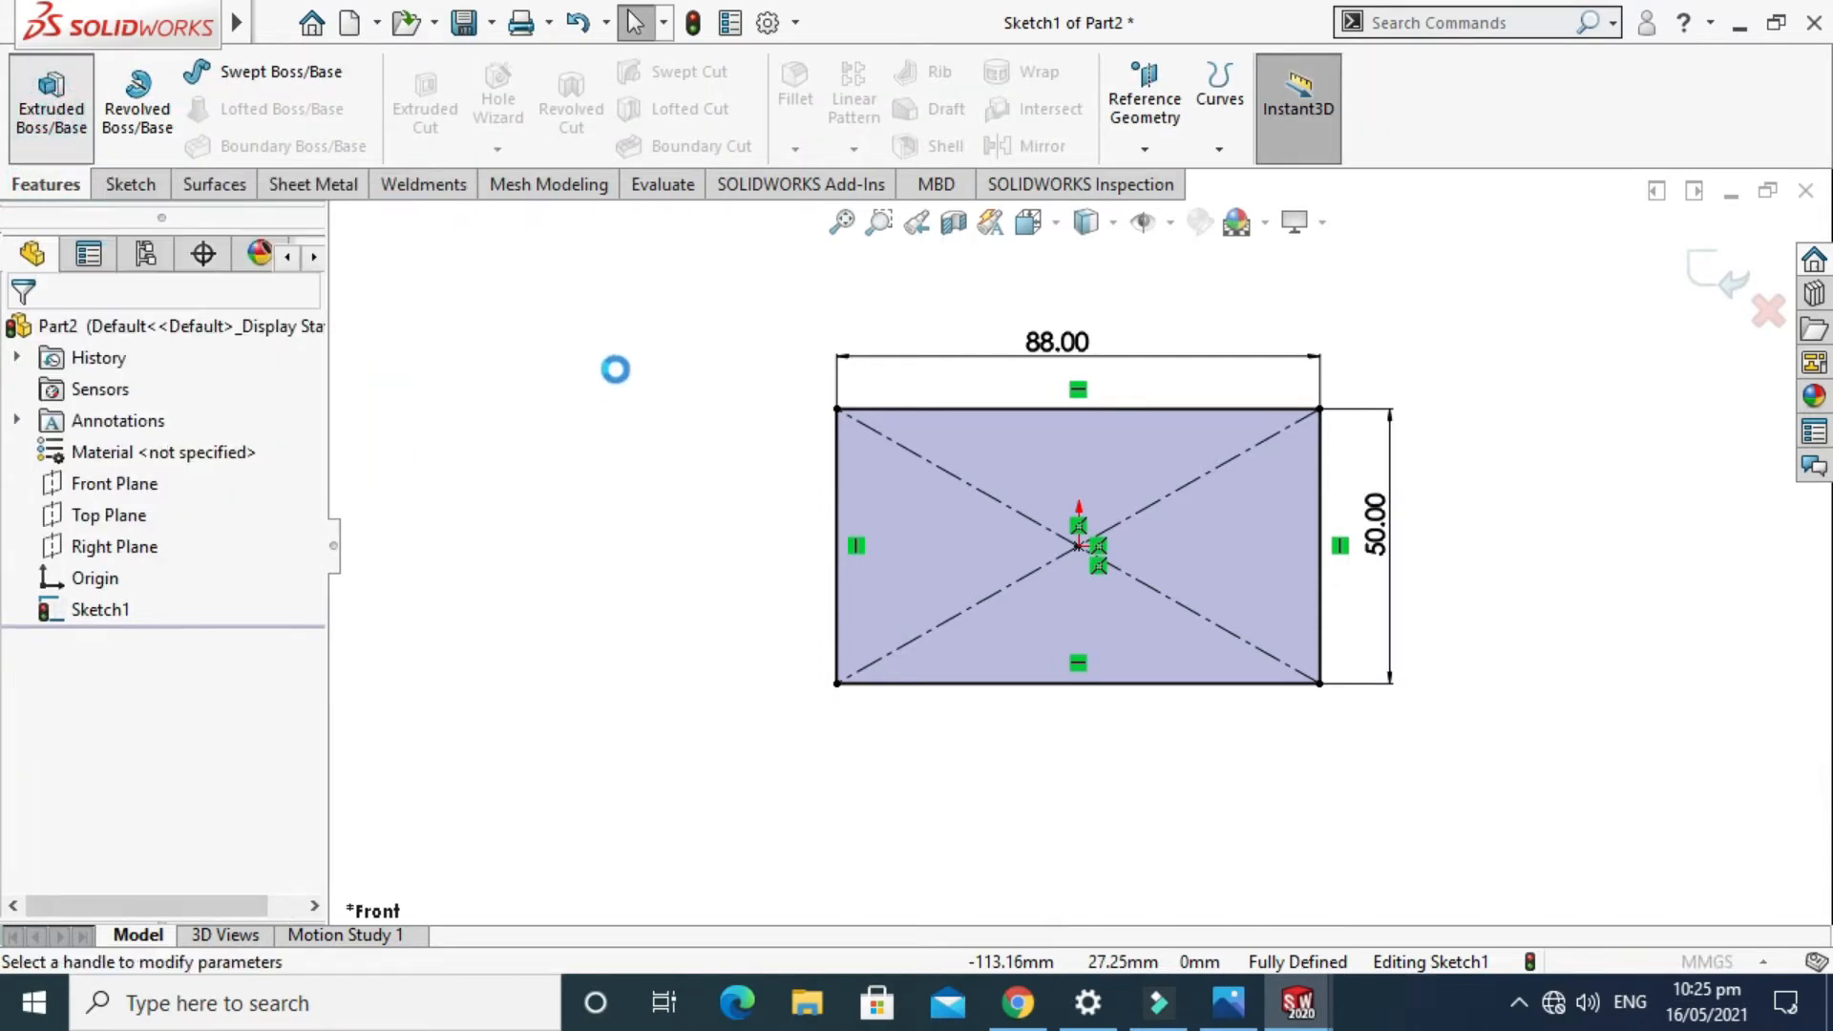
left_click(1229, 1002)
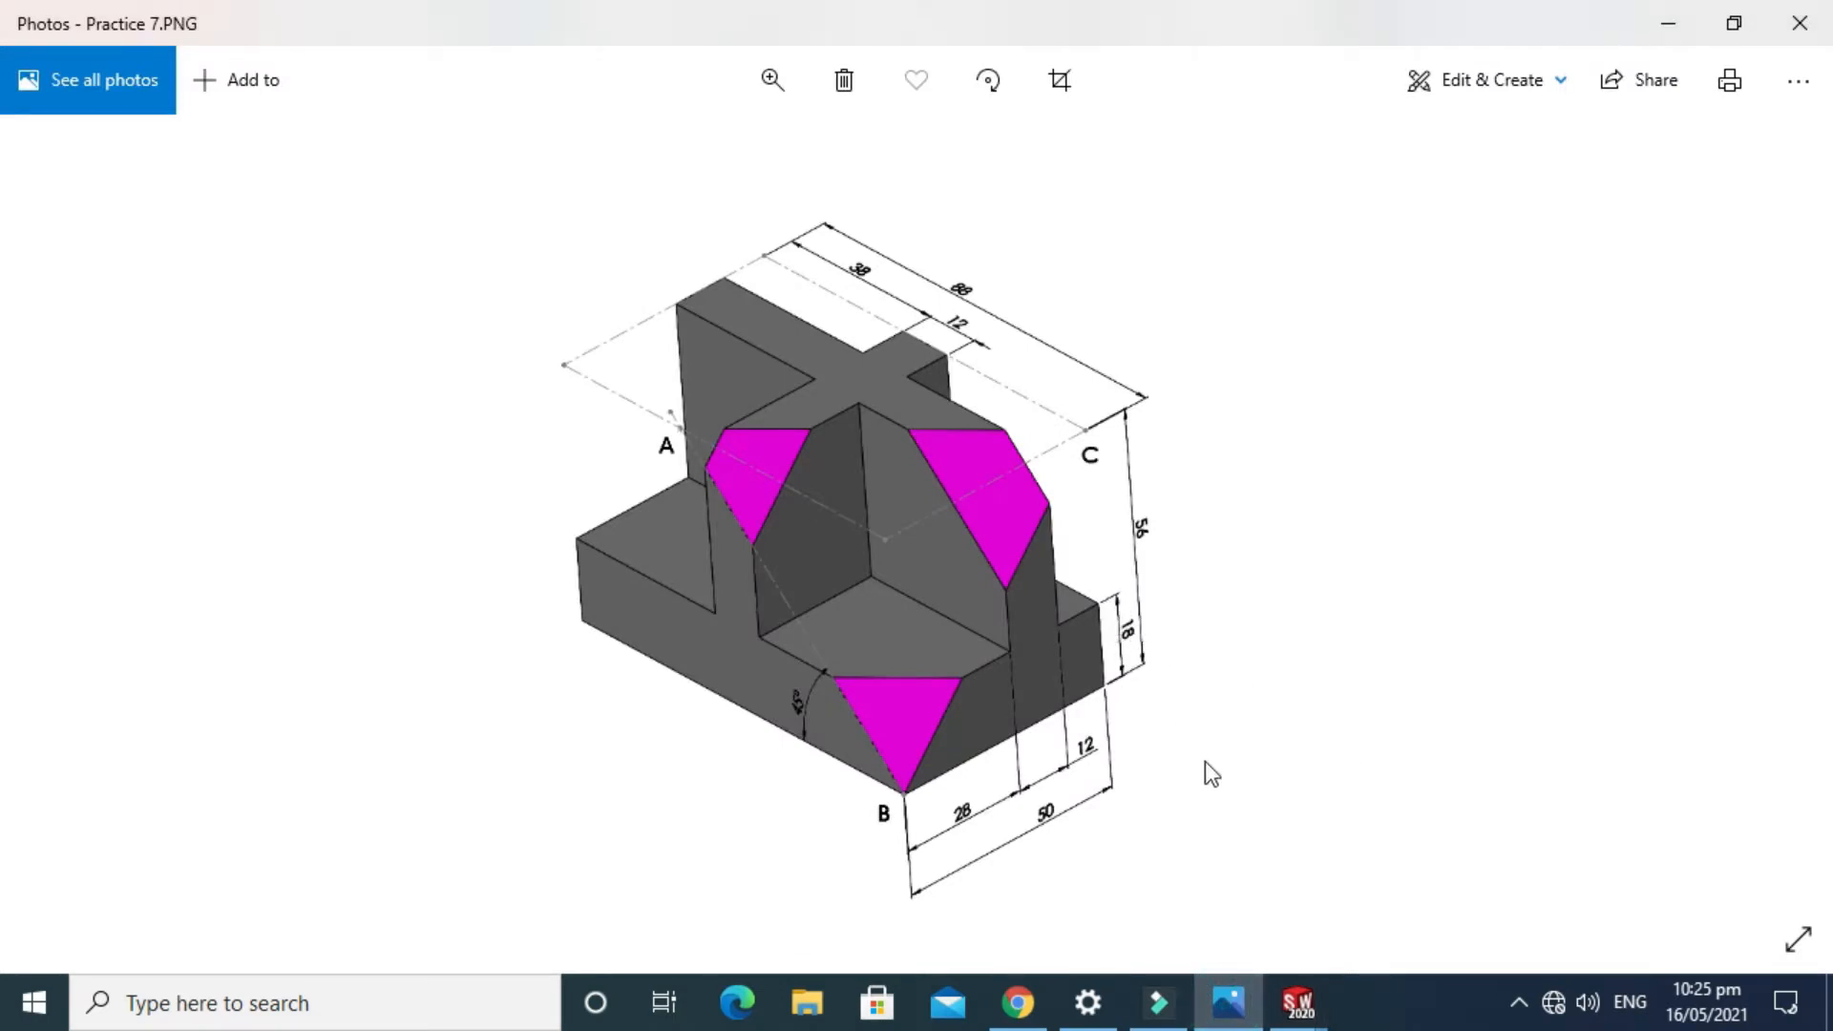
left_click(1279, 1003)
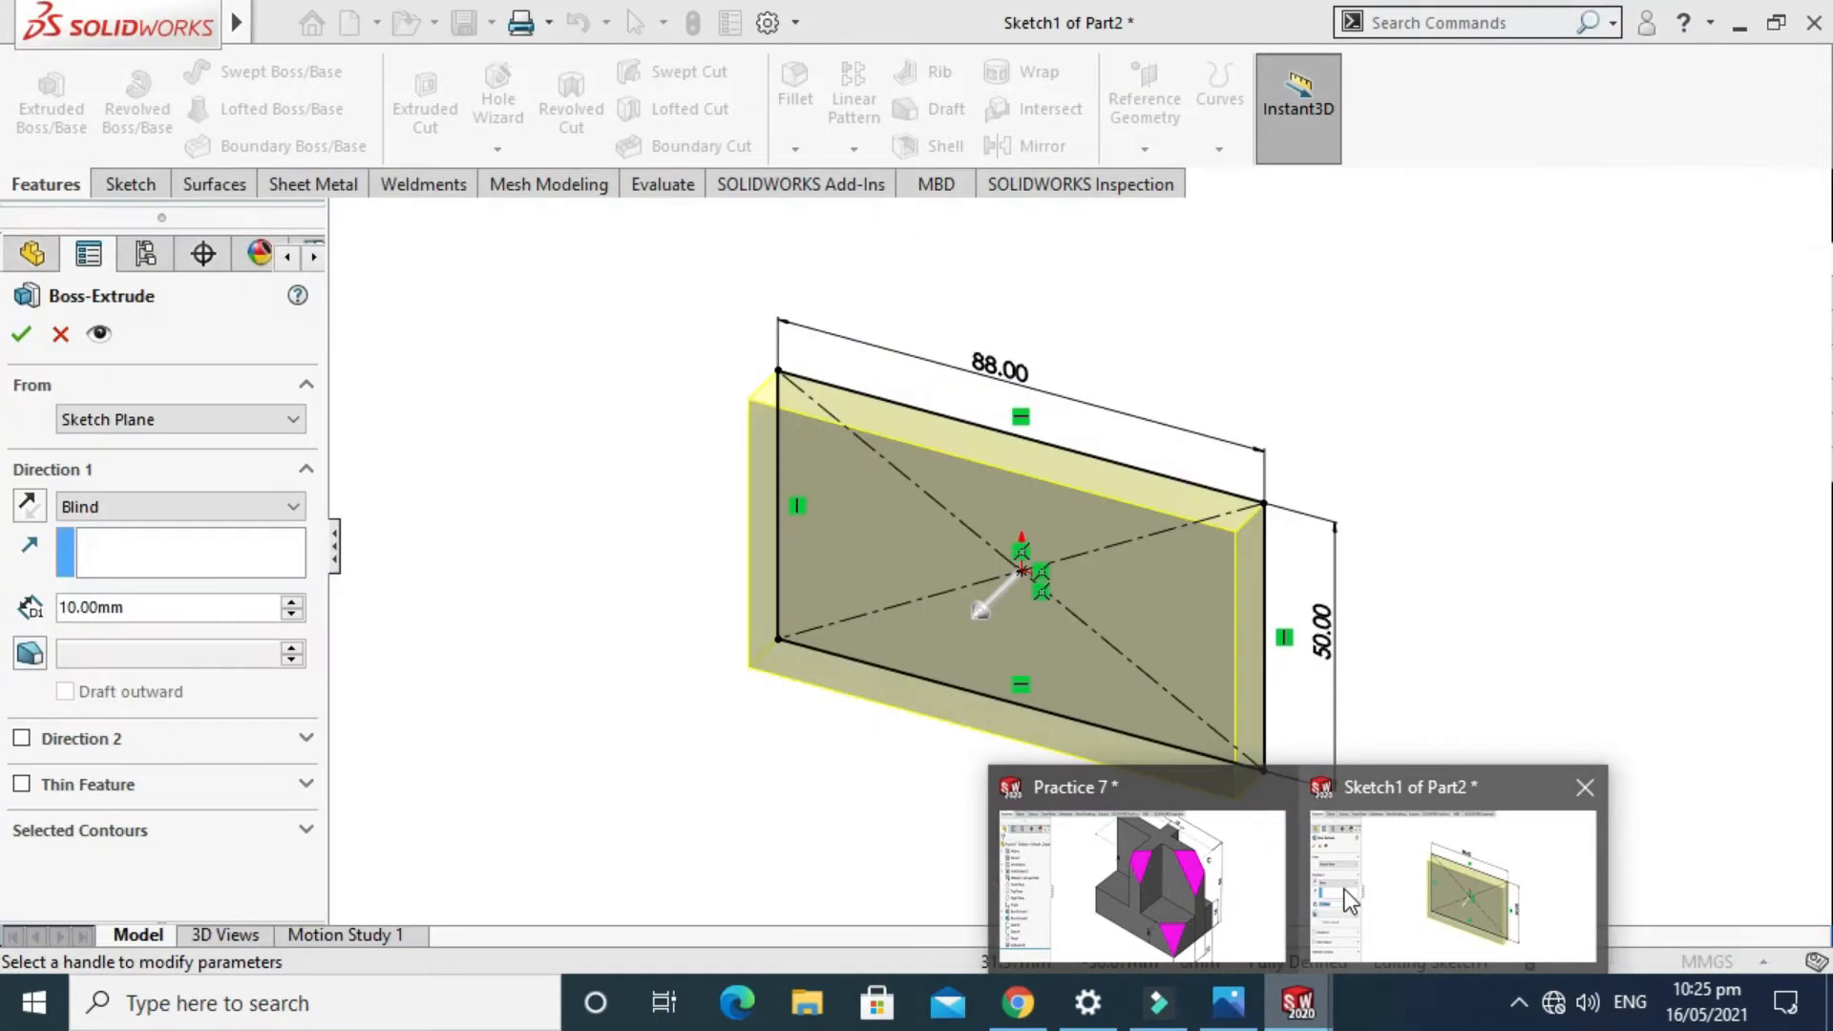
left_click(1344, 890)
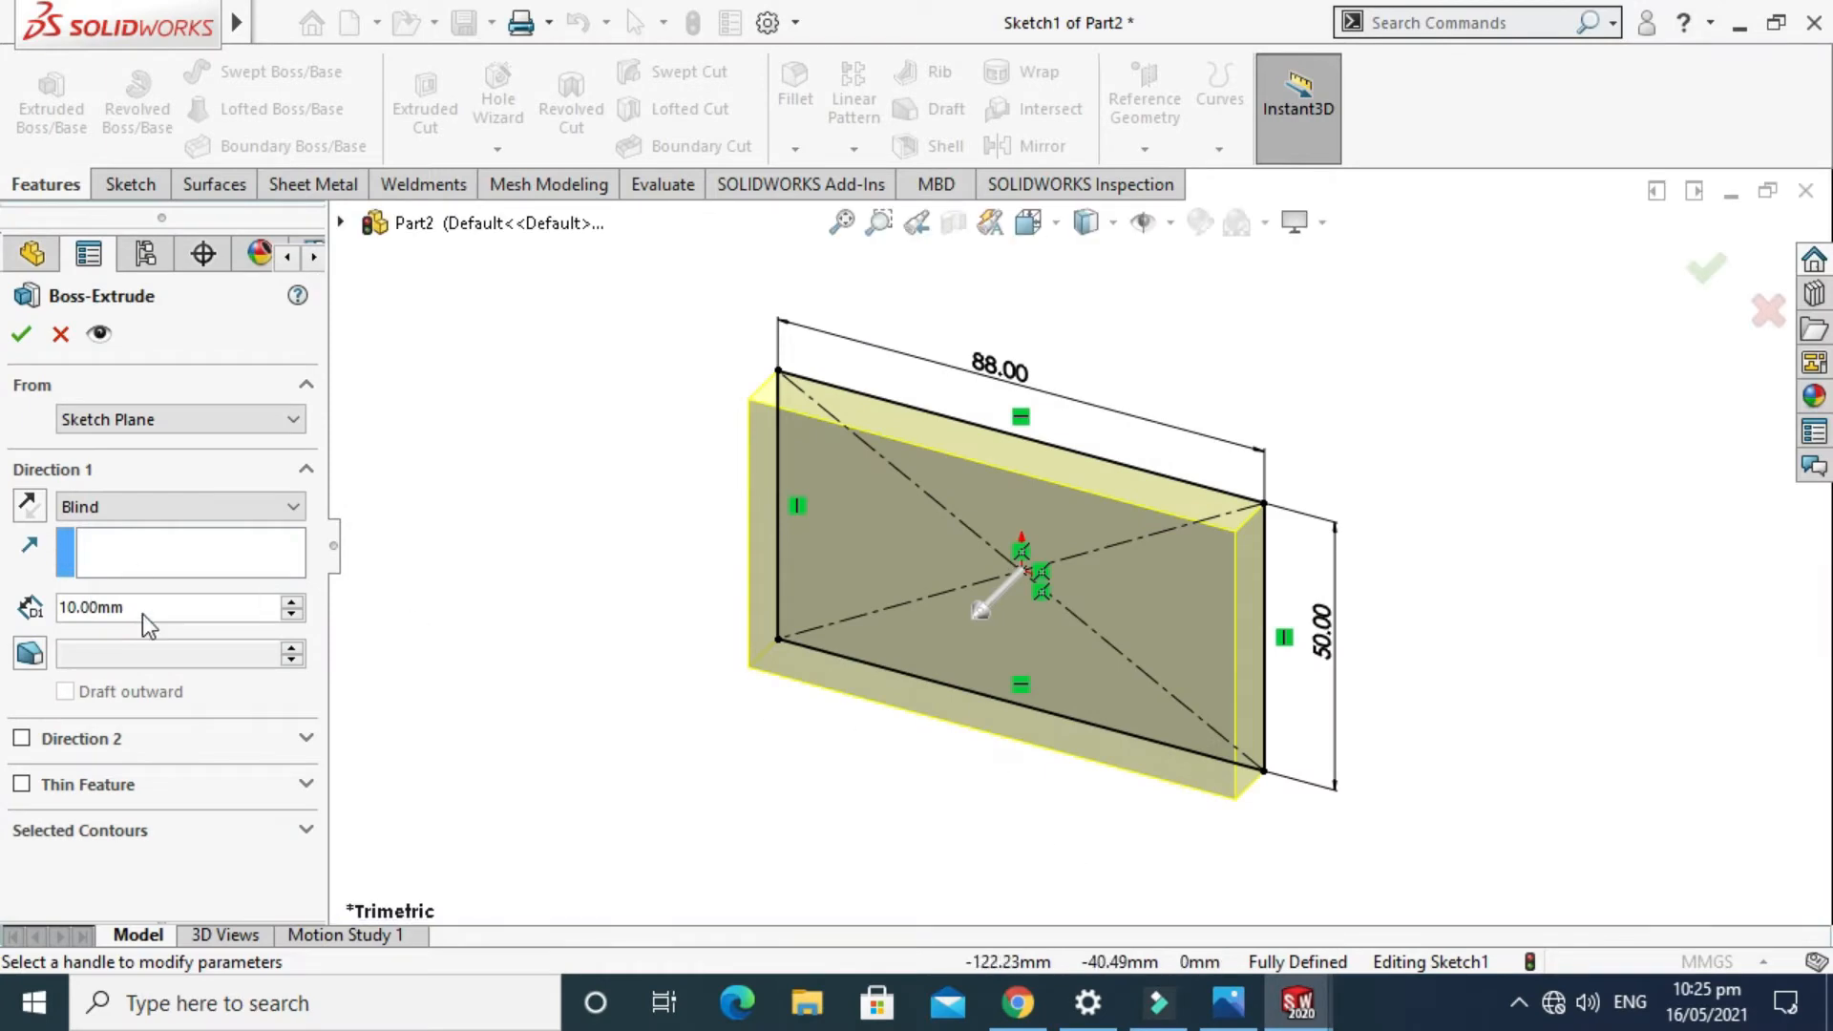
left_click(180, 608)
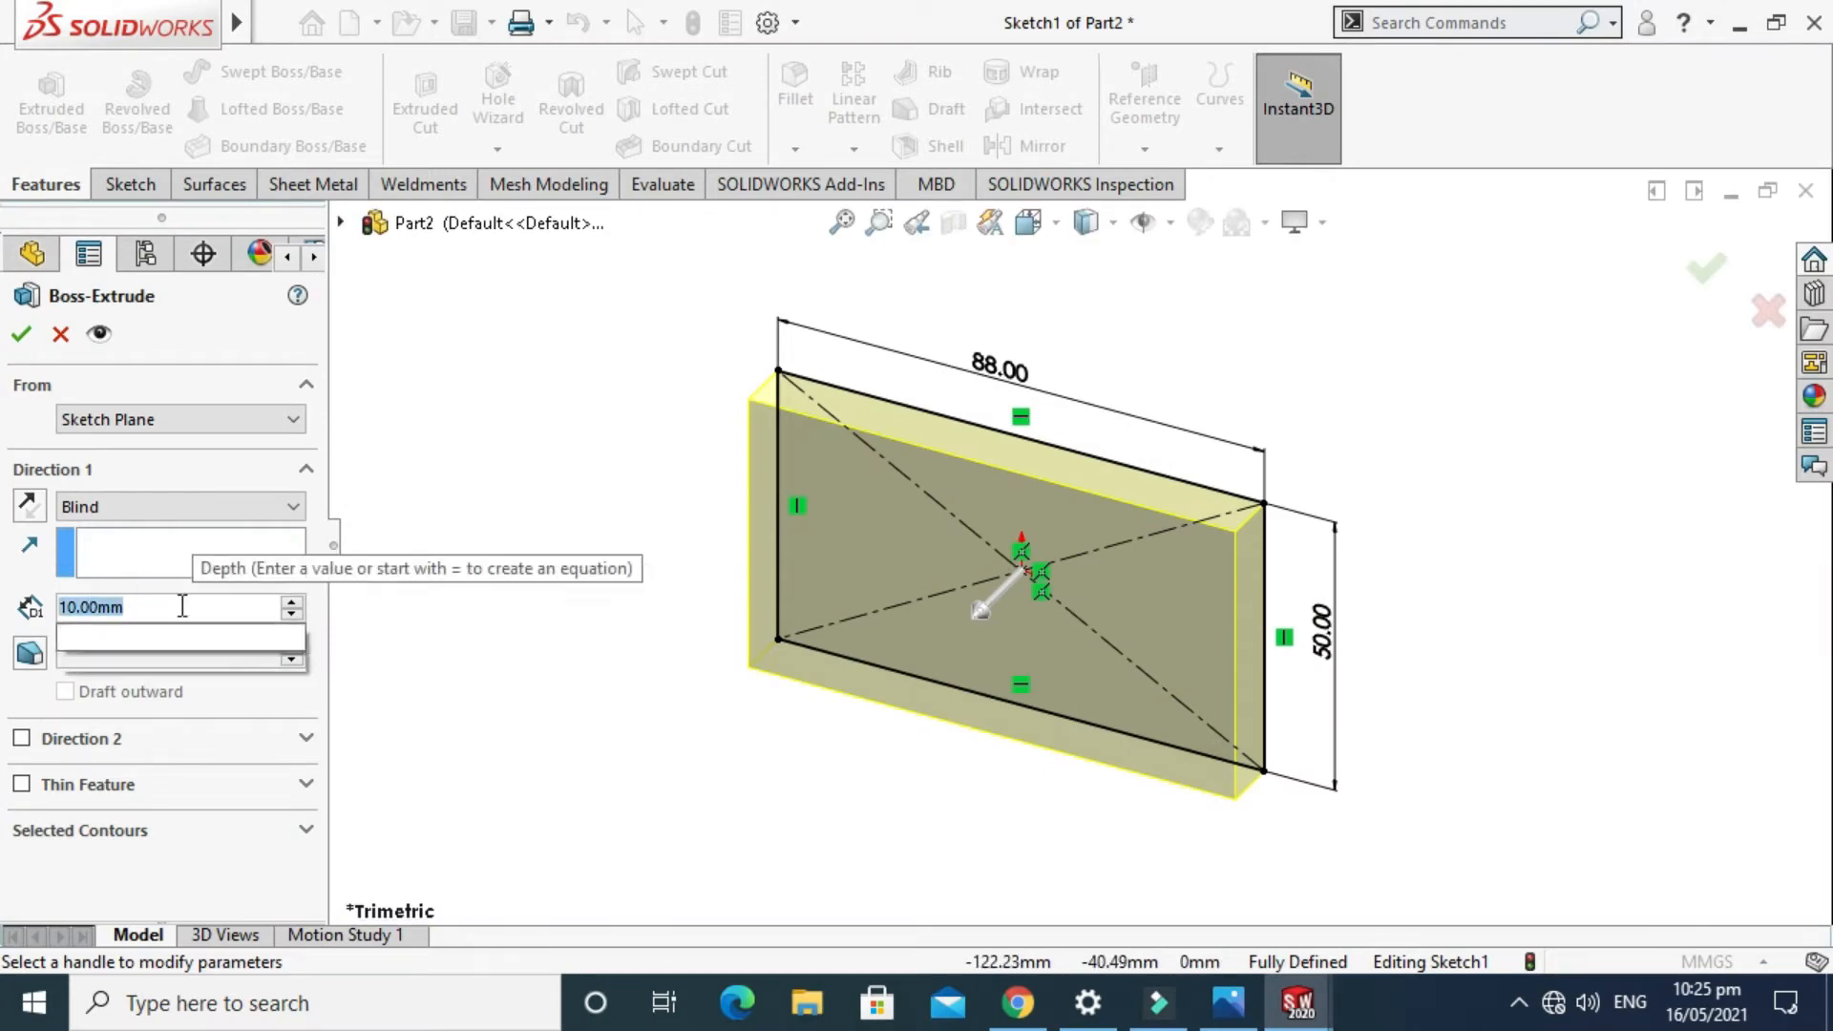
type("10")
key("Return")
key("Return")
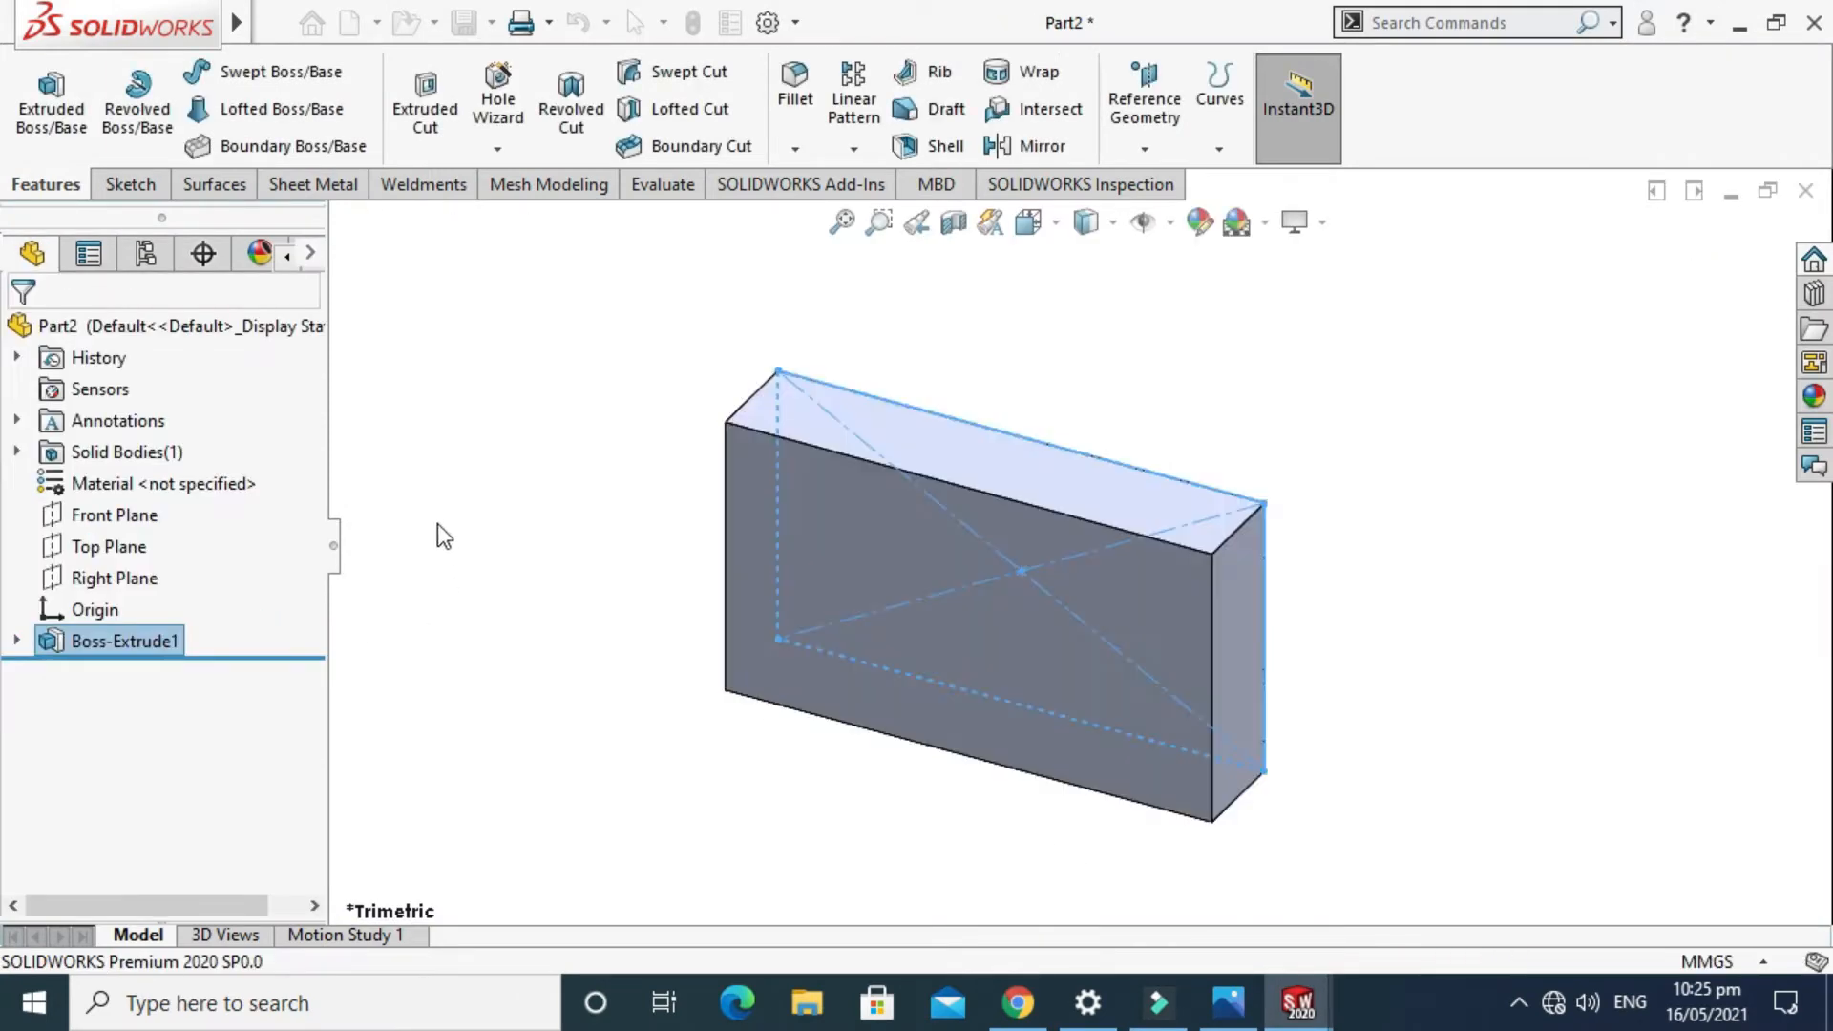
Check the upright rib dimensions in the Practice 7.PNG reference image.
left_click(487, 507)
middle_click_drag(730, 443, 1264, 376)
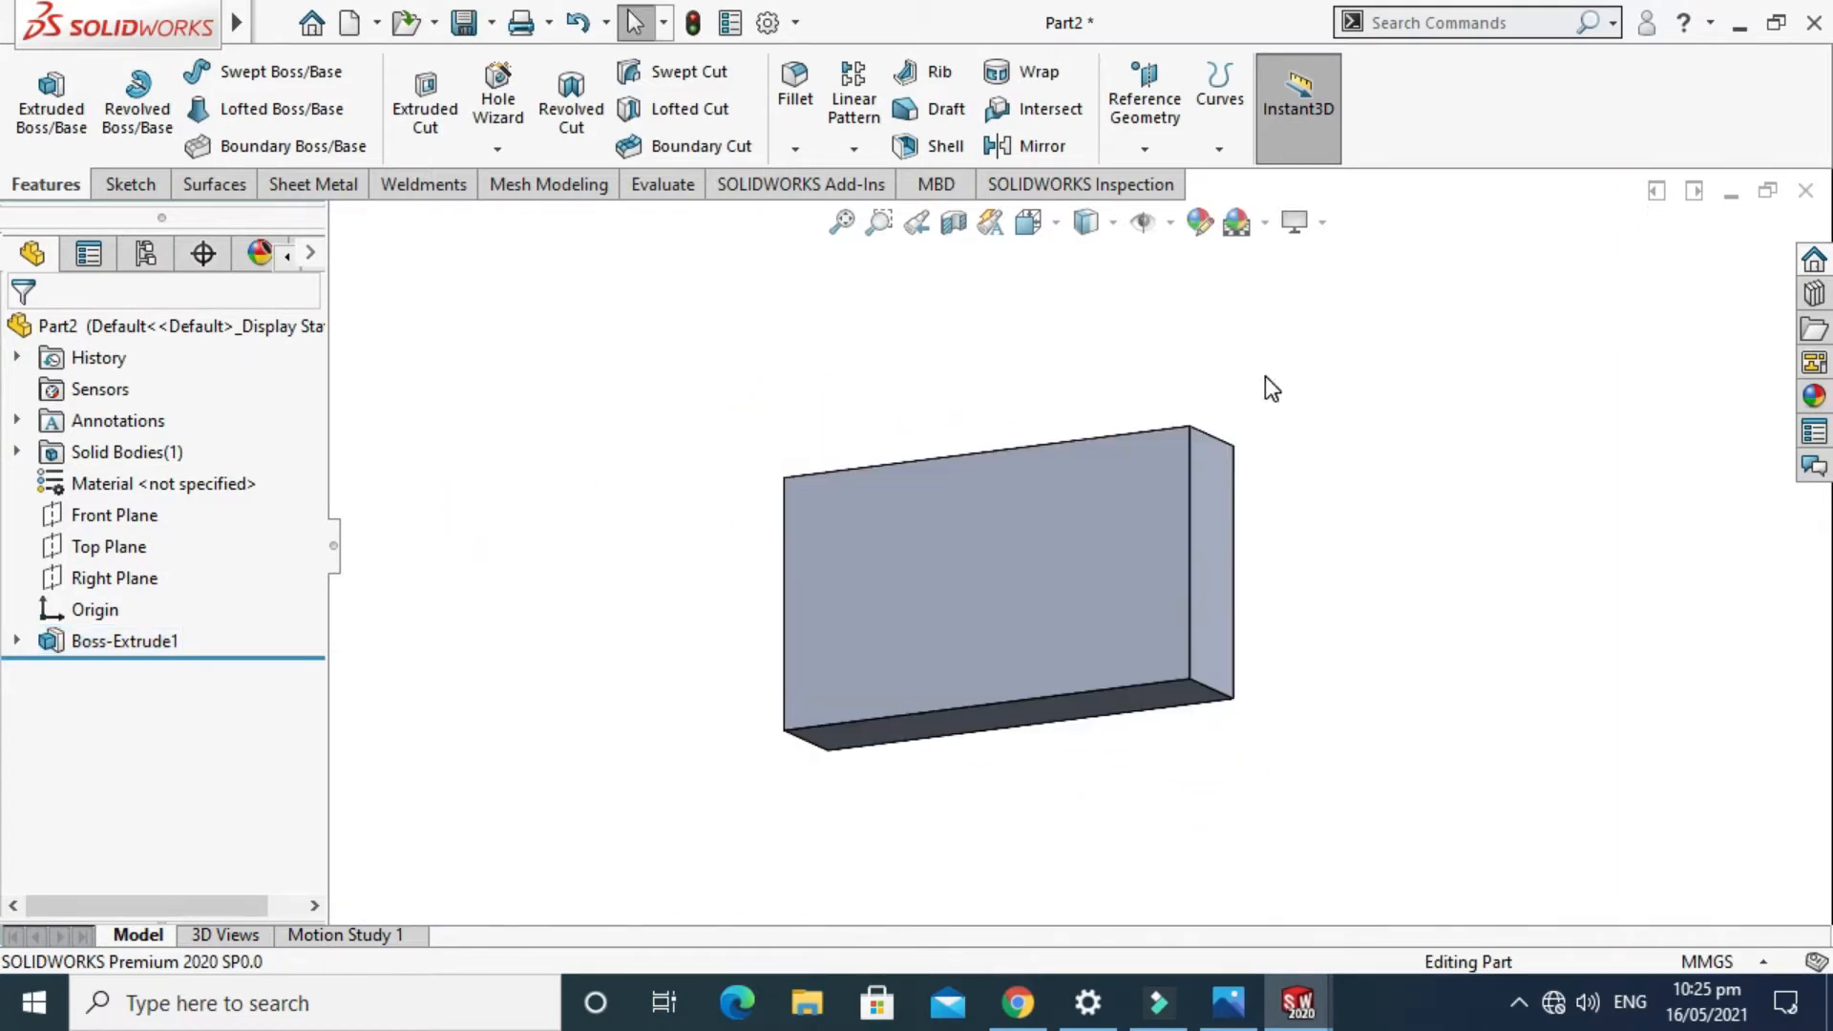
right_click(1264, 376)
left_click(1394, 508)
left_click_drag(1272, 470, 1332, 864)
left_click(1240, 1018)
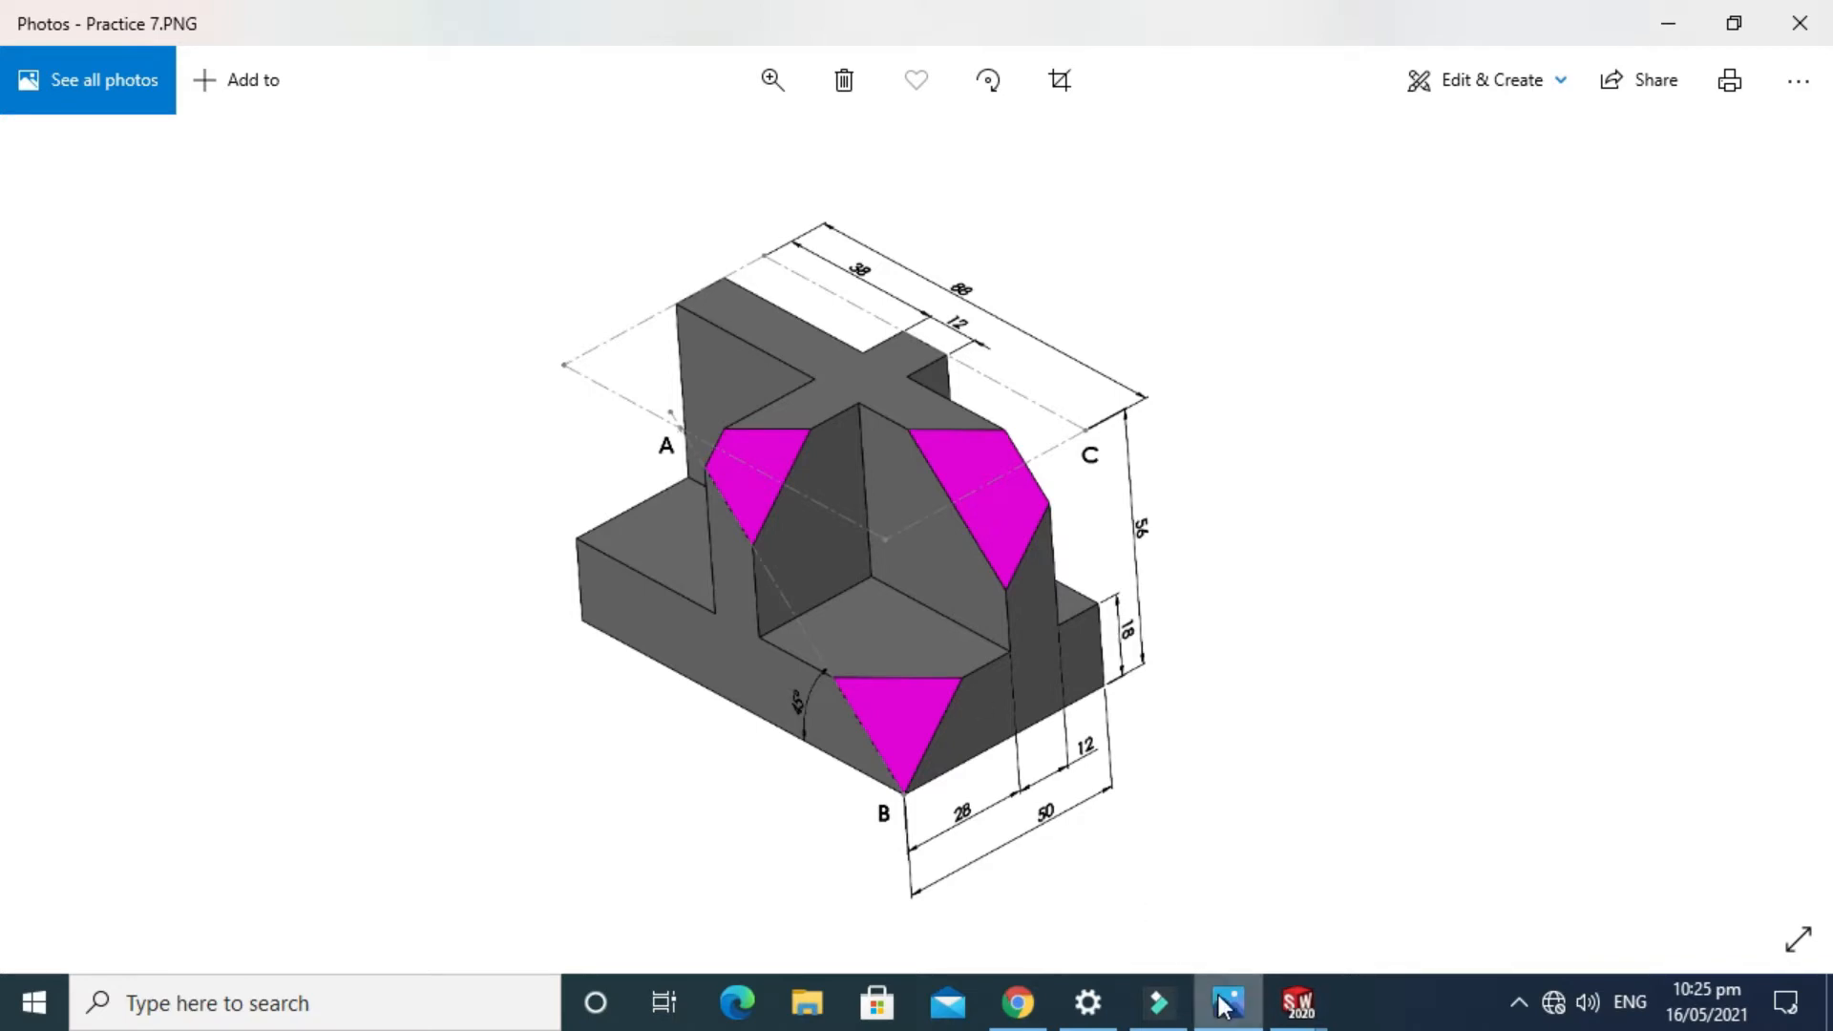
Close the finished Practice 7 part and return to the new part with the extruded block.
left_click(1299, 1002)
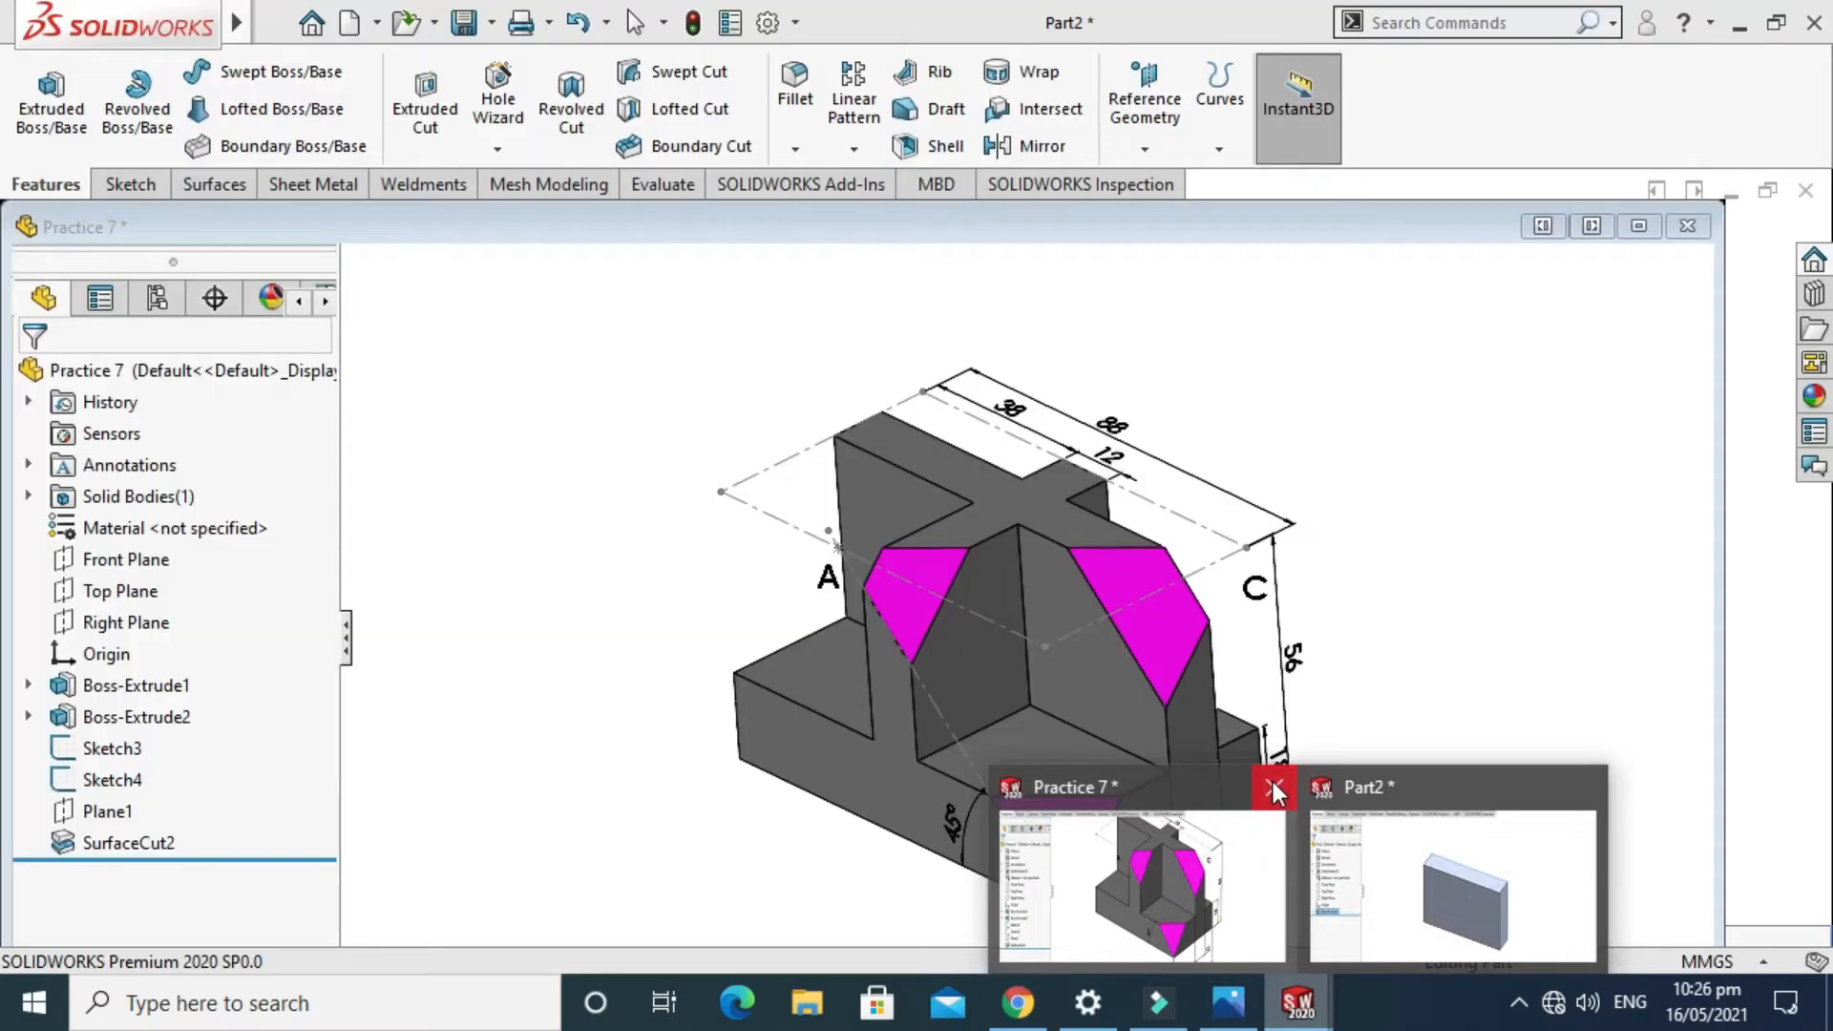
left_click(1275, 782)
left_click(923, 528)
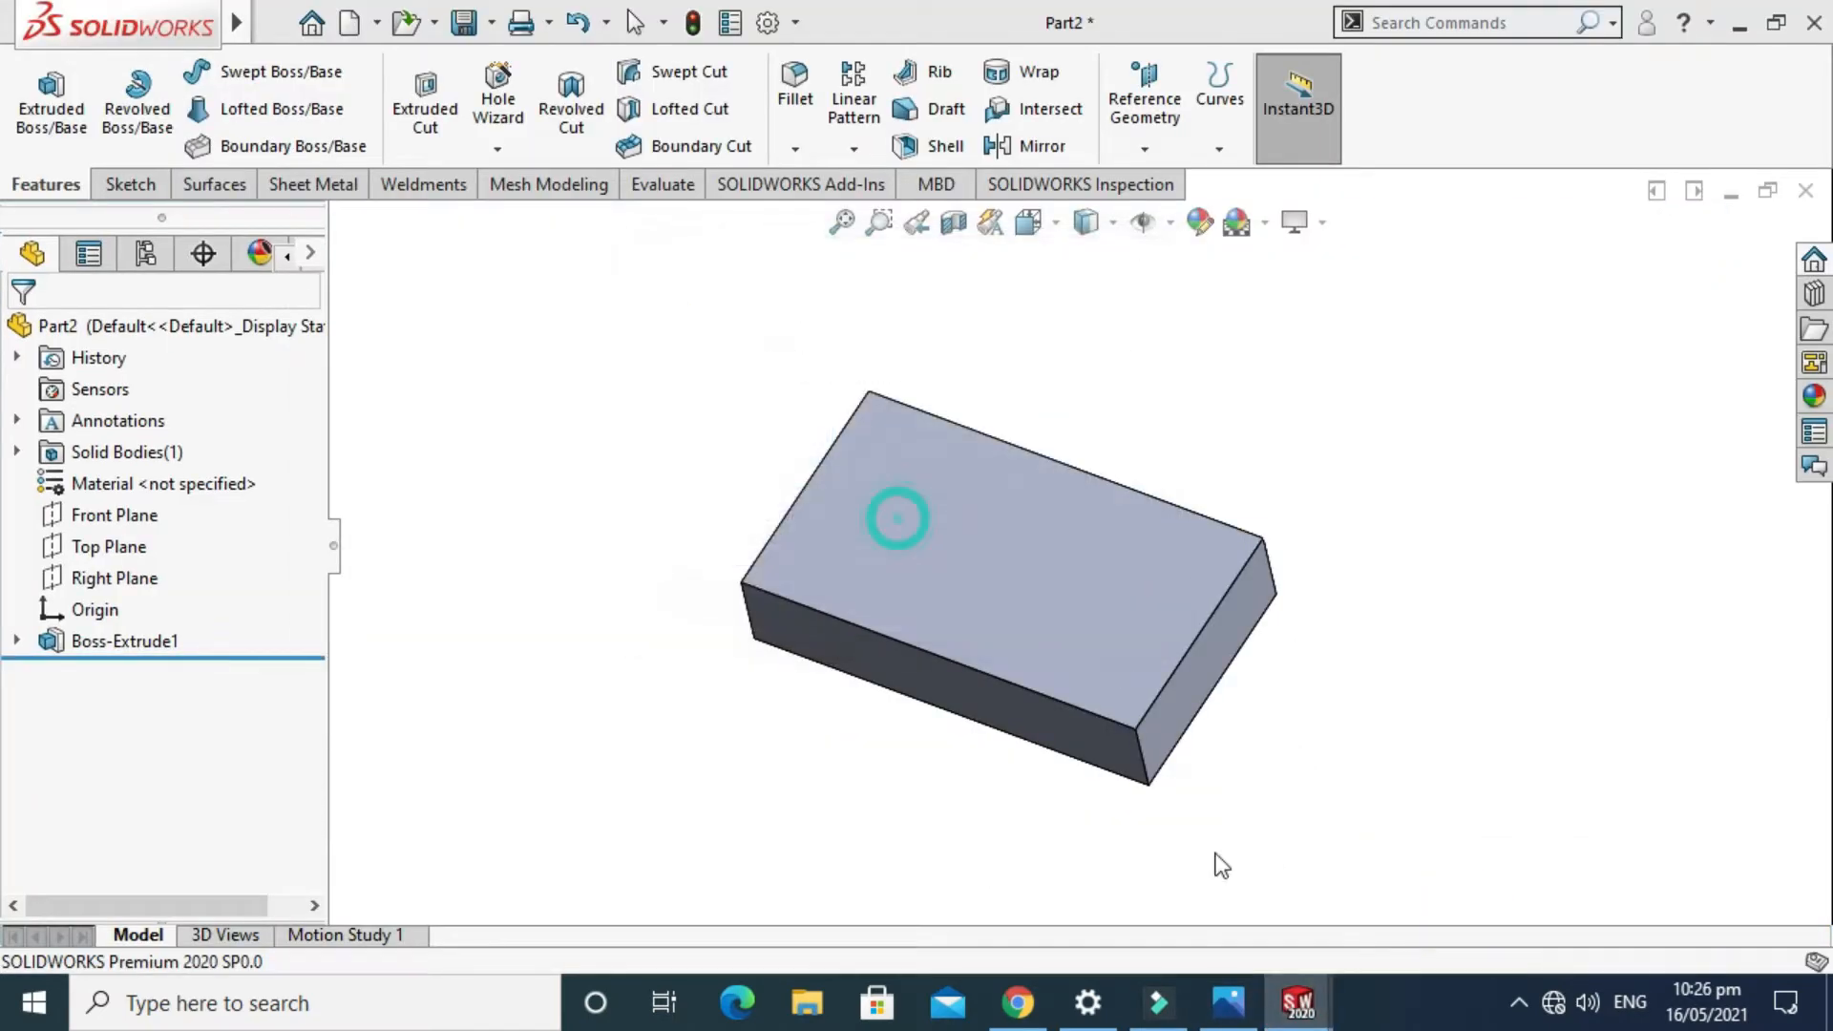
scroll(918, 495, "down", 1)
key("Escape")
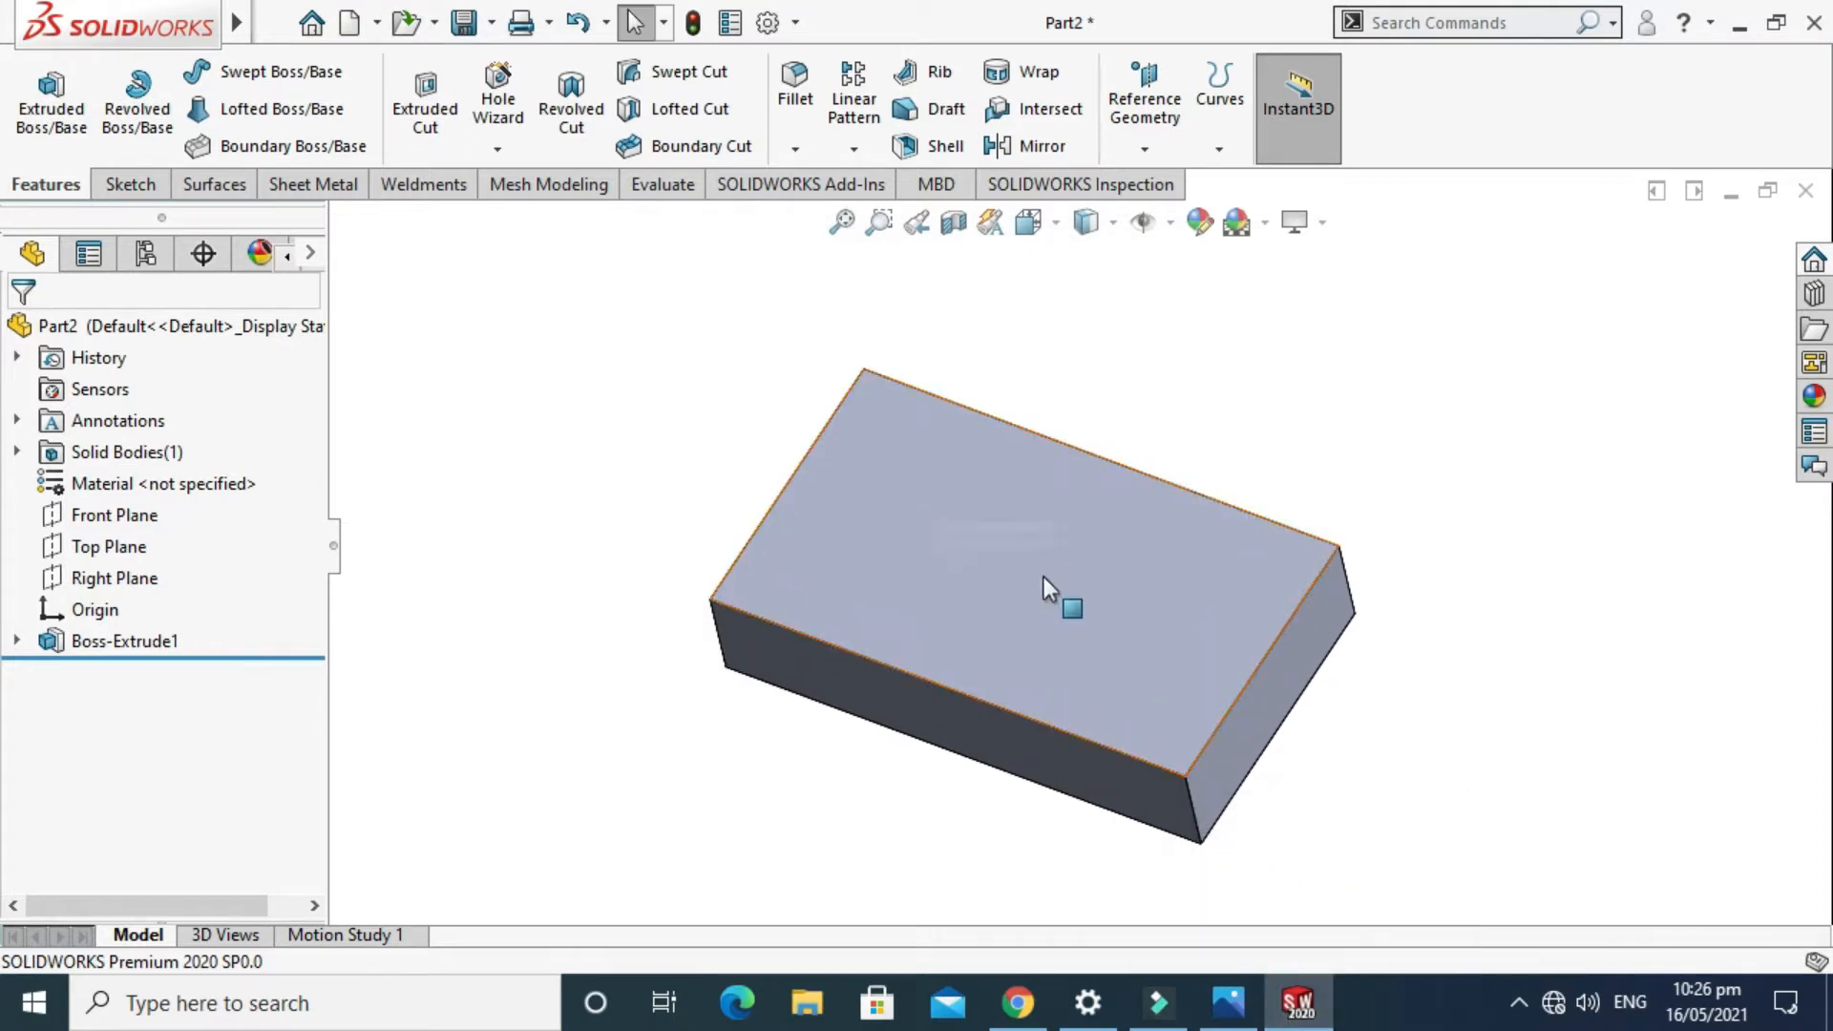
Sketch two crossing corner rectangles on the block's top face, the lengthwise one about 20 mm wide and the crosswise one about 31 mm wide.
left_click(1107, 542)
left_click(125, 184)
left_click(37, 107)
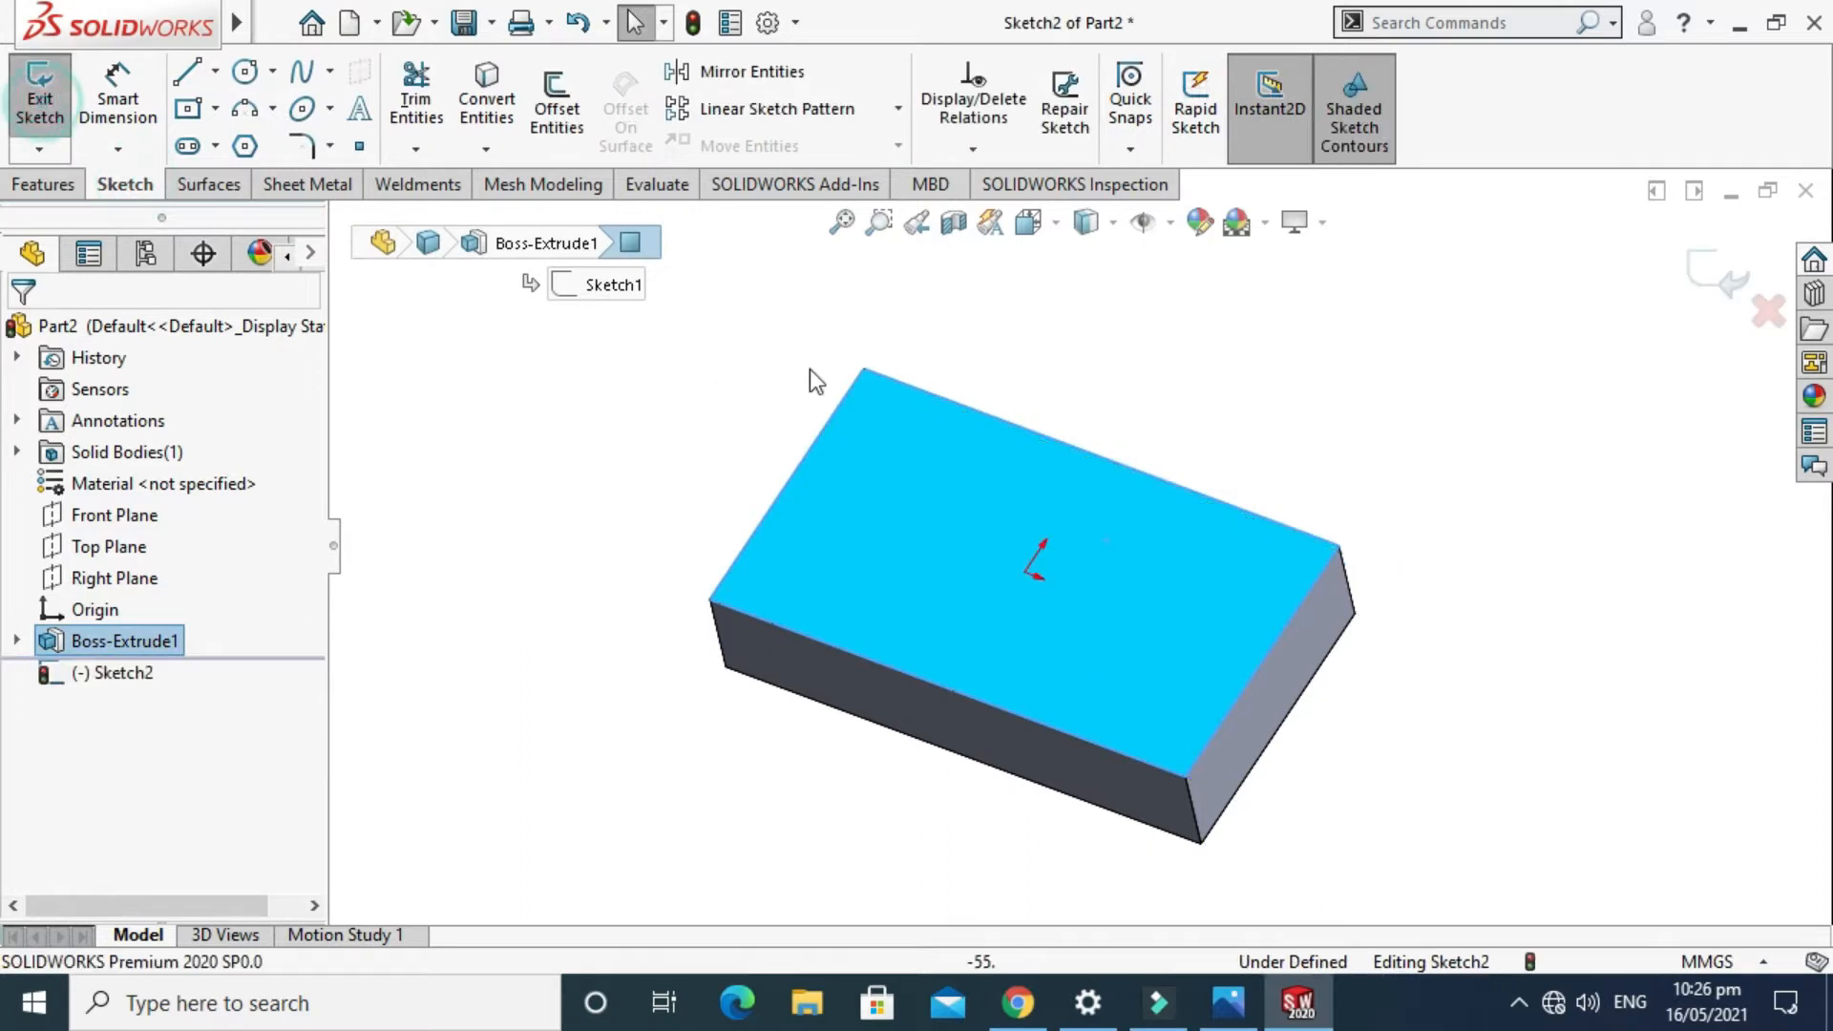
left_click(216, 108)
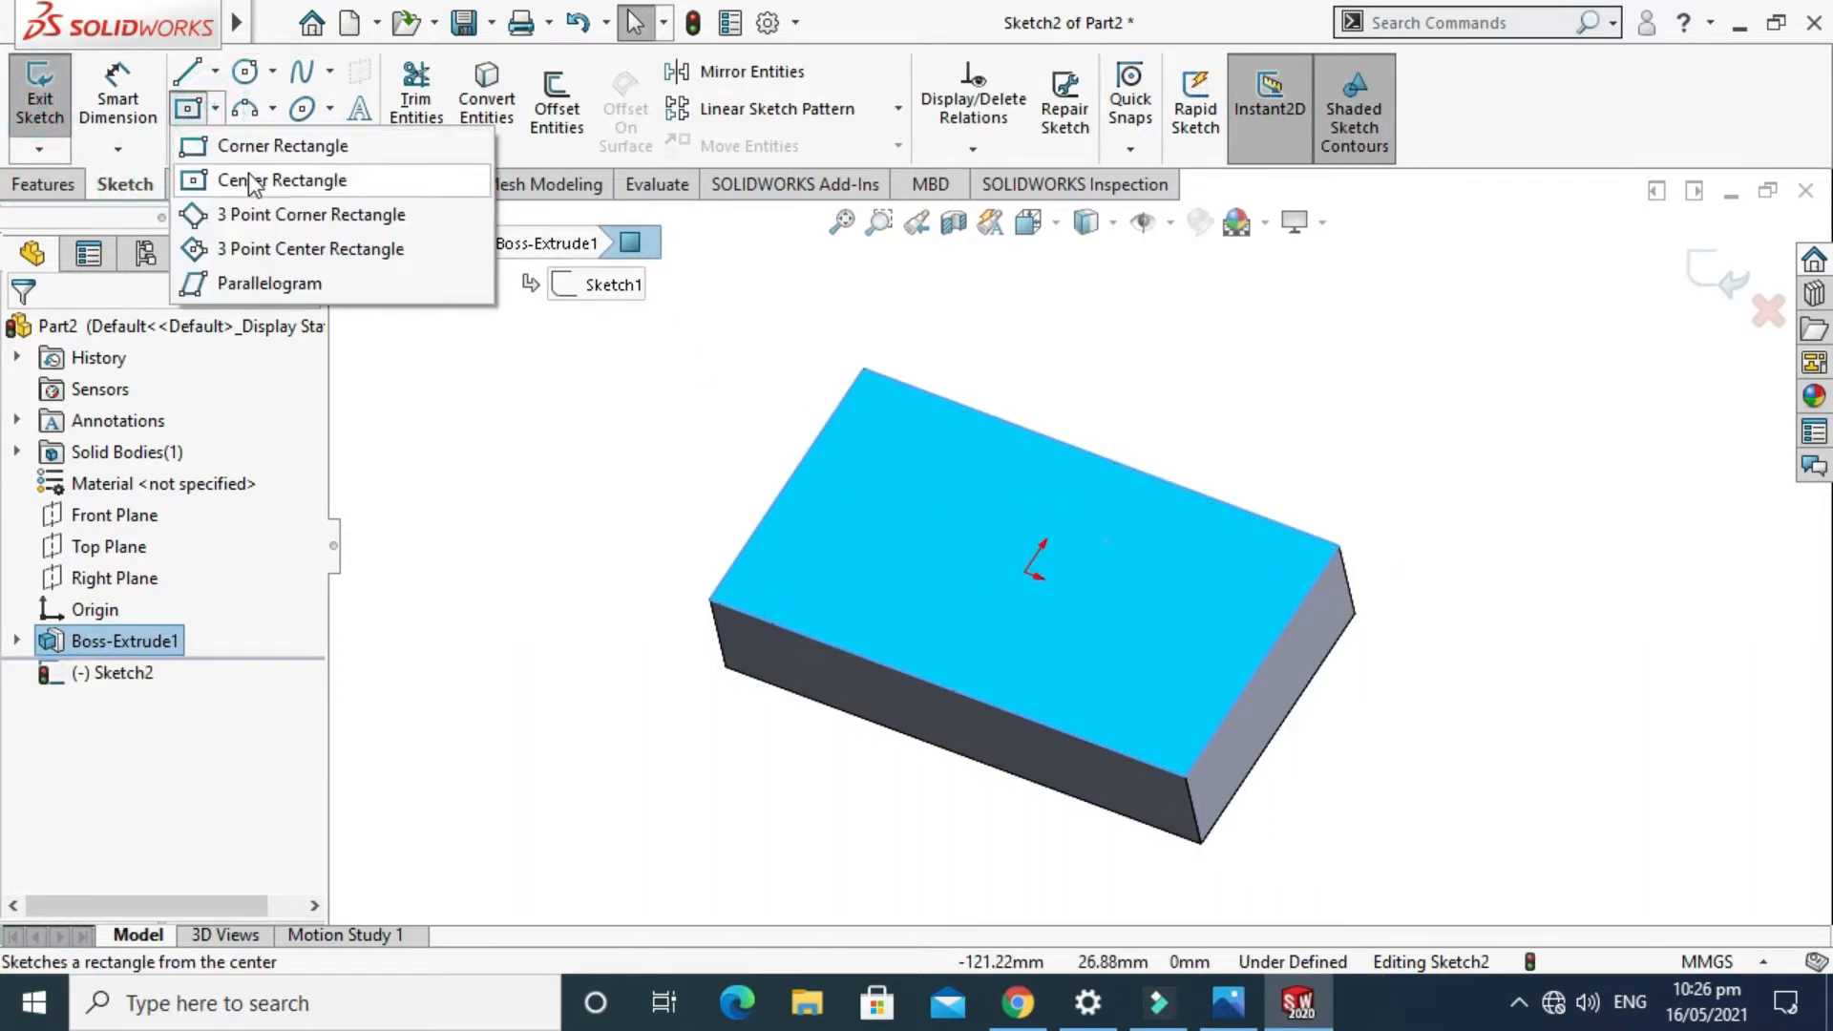
left_click(260, 145)
left_click(826, 427)
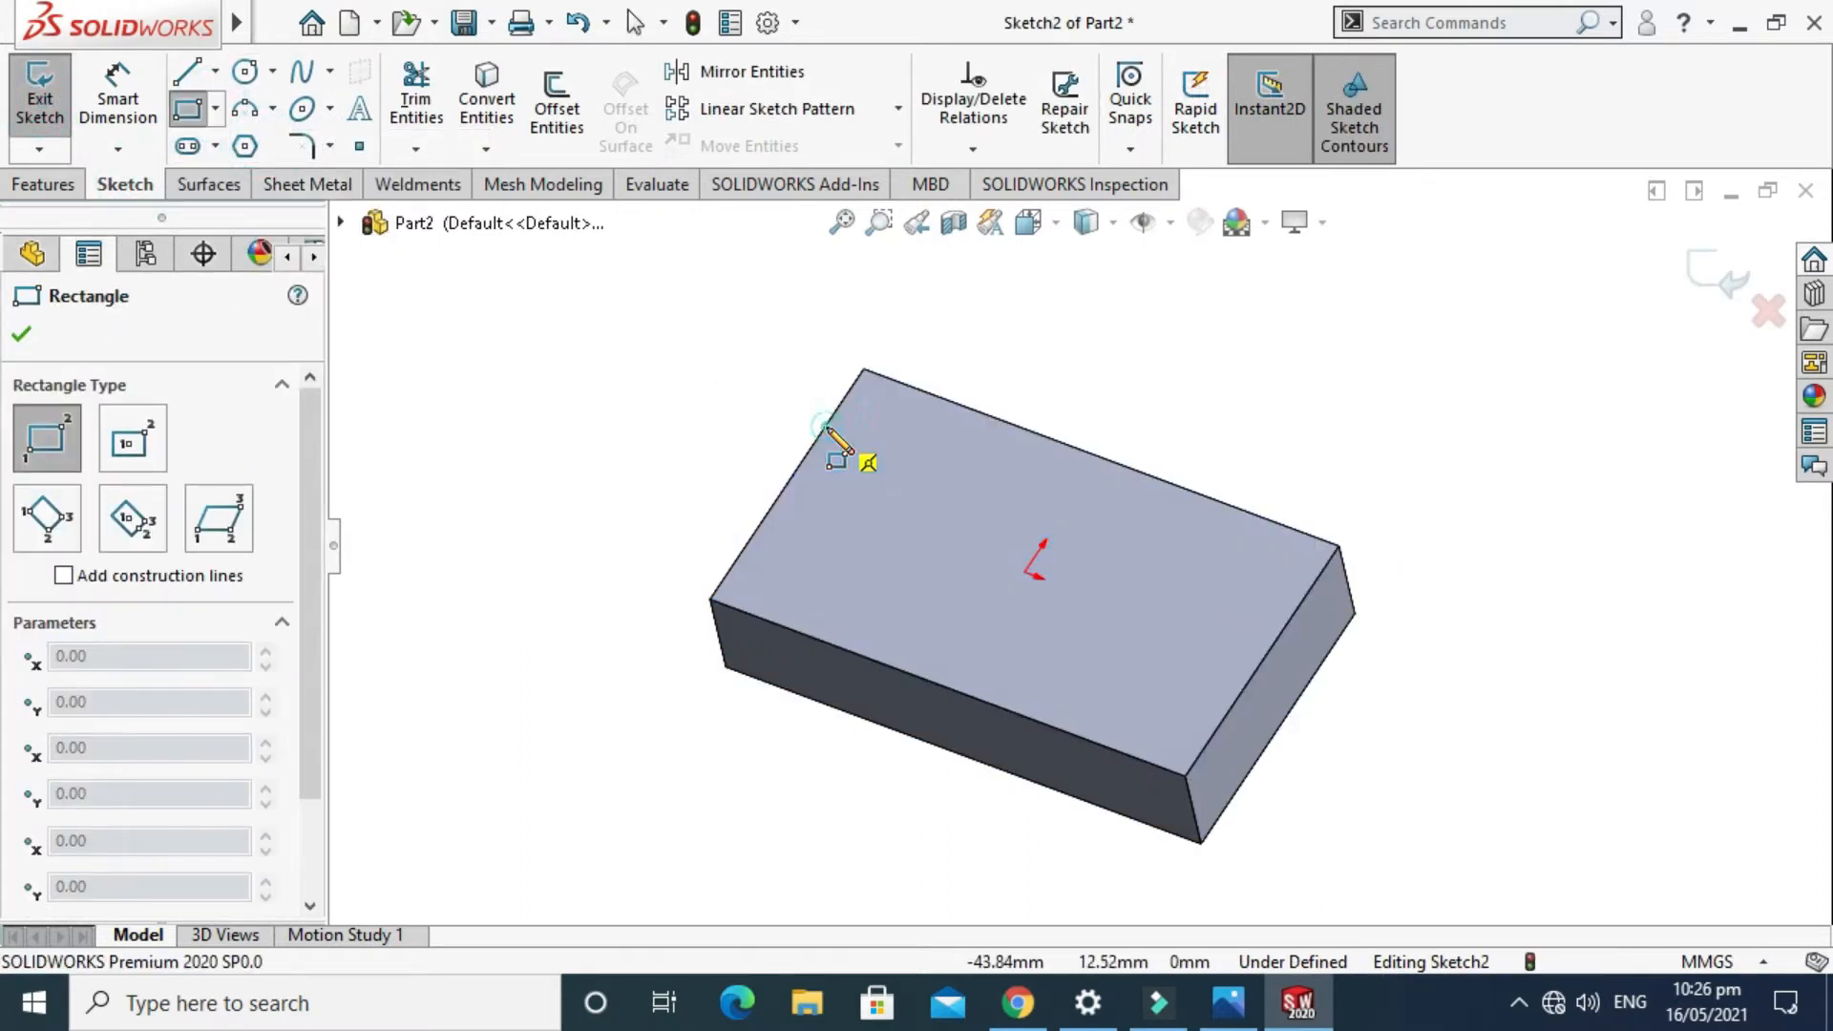
left_click(1240, 696)
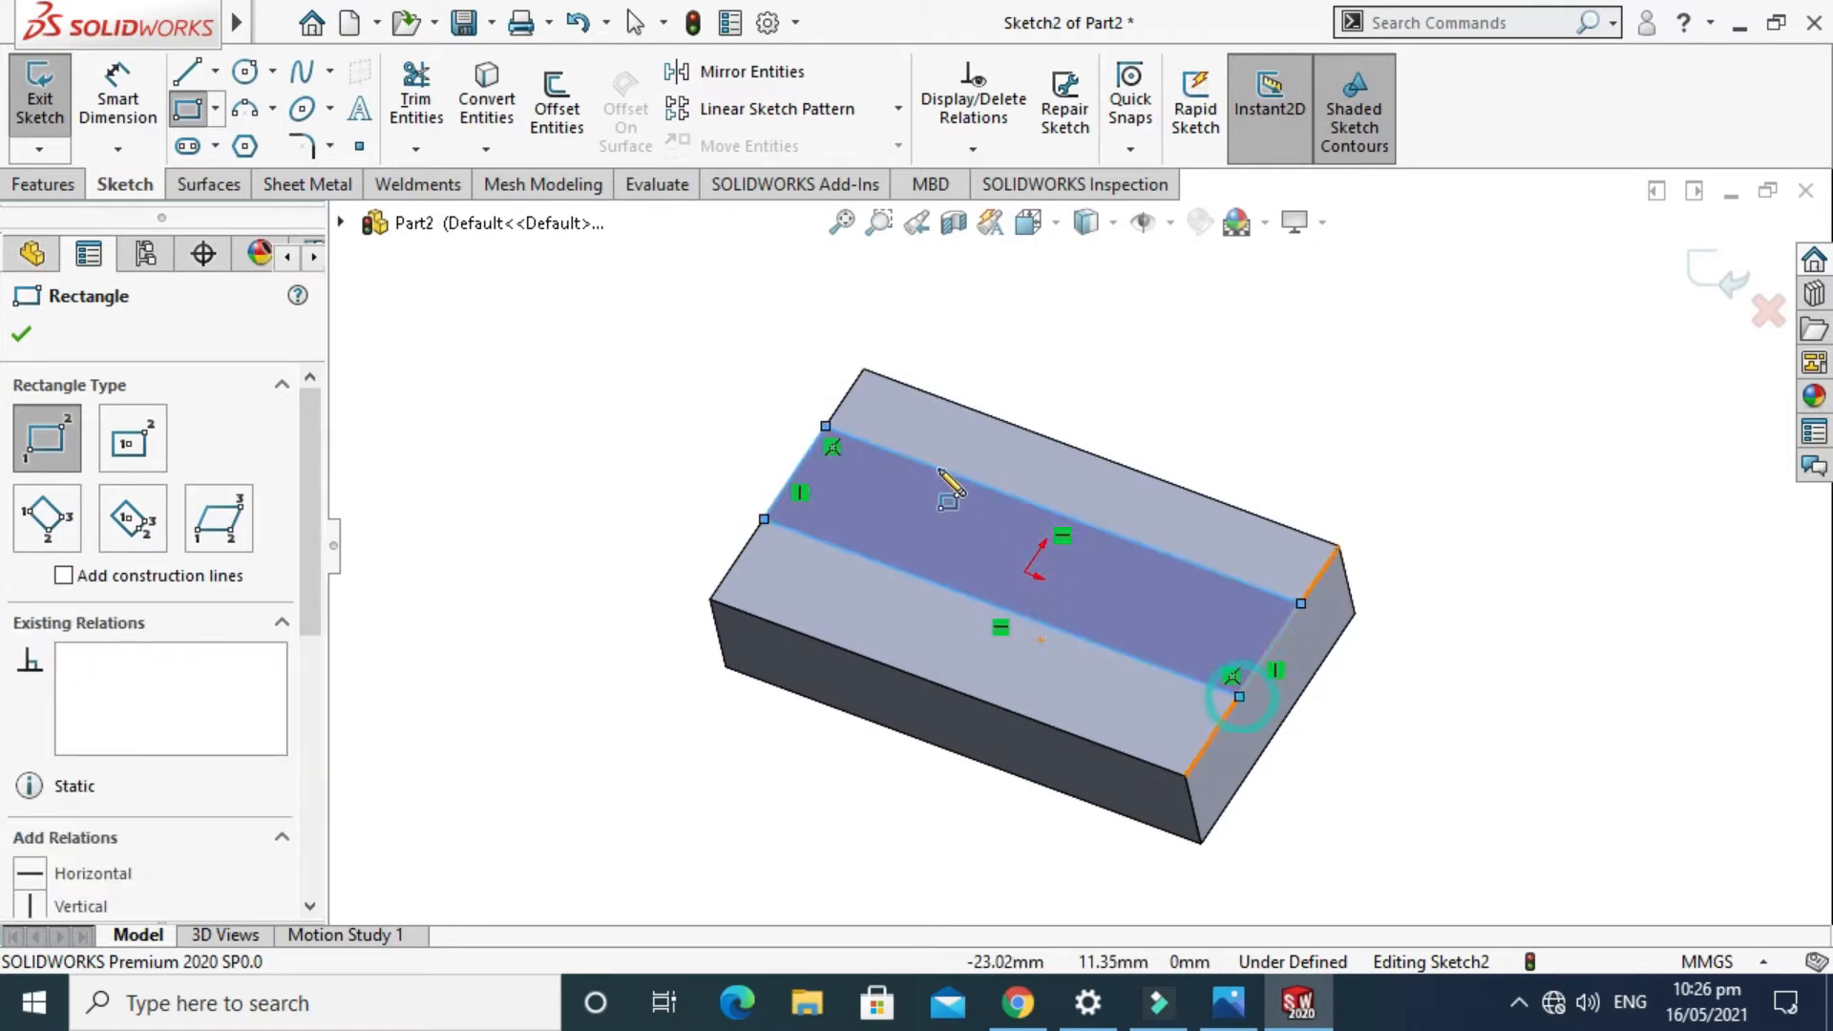
left_click(1031, 429)
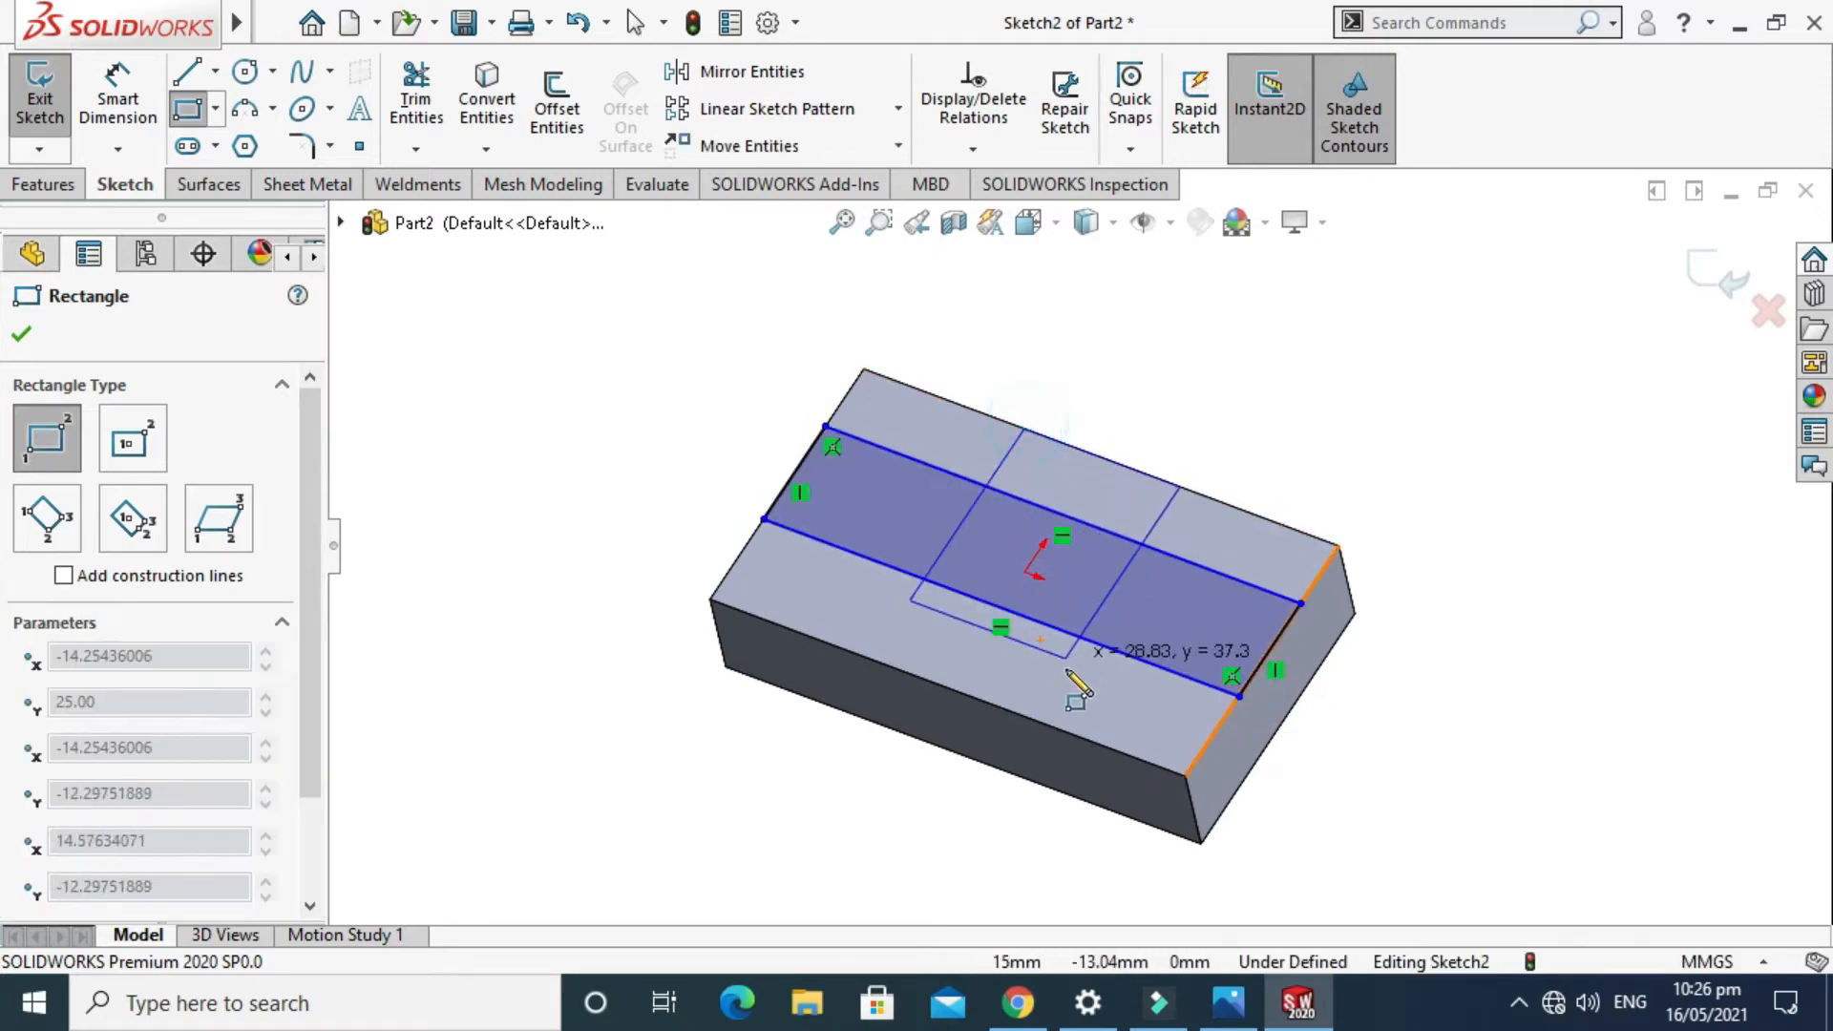
left_click(1038, 718)
scroll(735, 430, "down", 2)
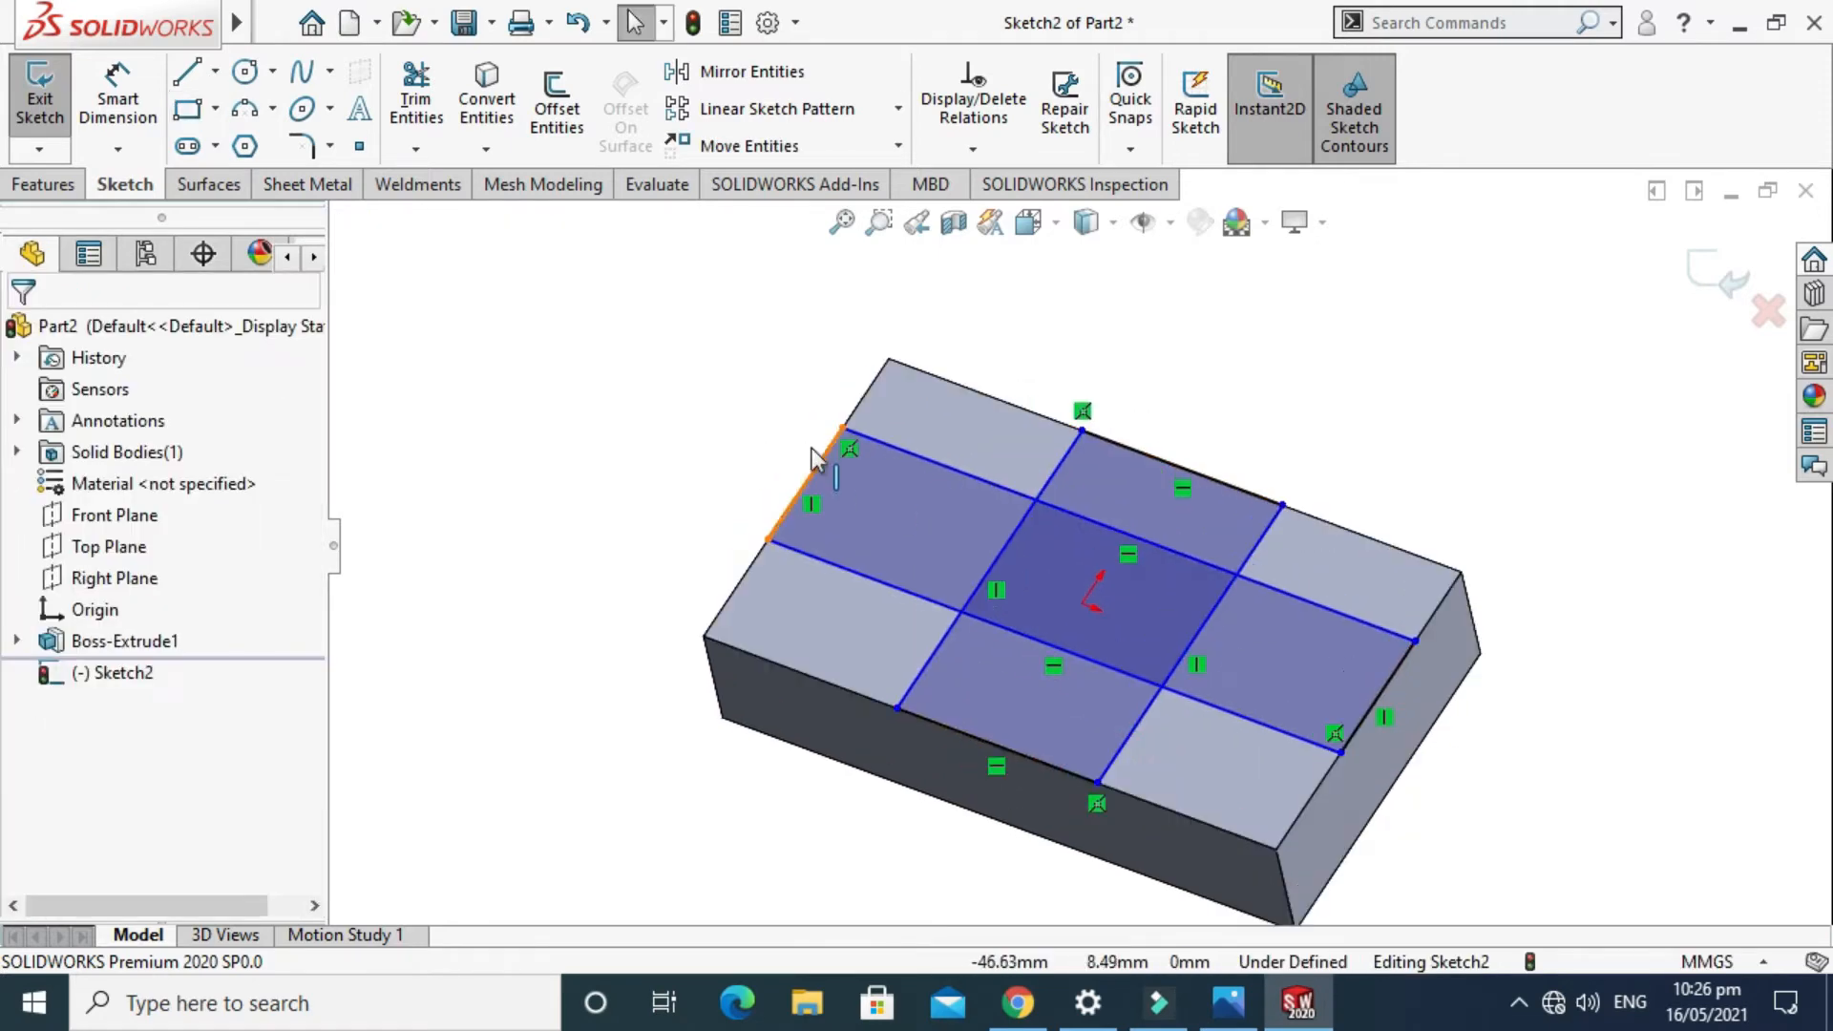
Dimension the widths of both the crosswise and the lengthwise rectangle to 12 mm.
left_click(105, 91)
left_click(1173, 465)
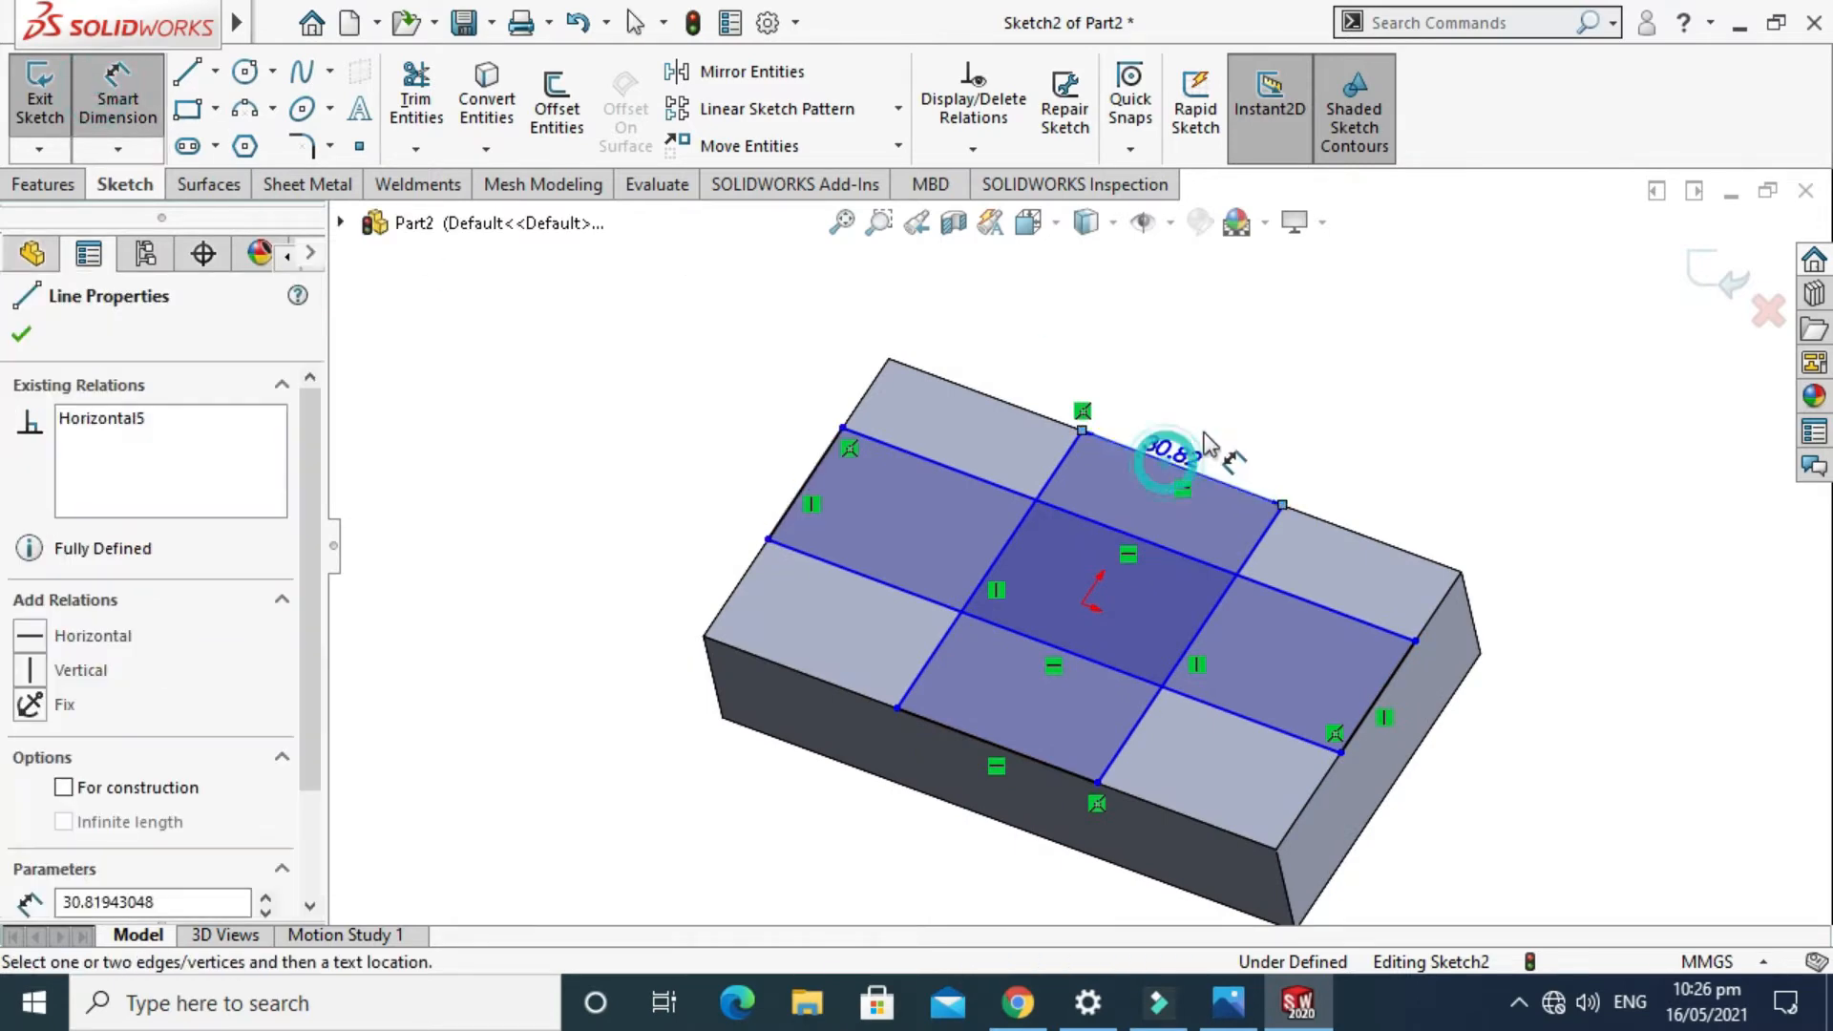
left_click(1230, 412)
type("12")
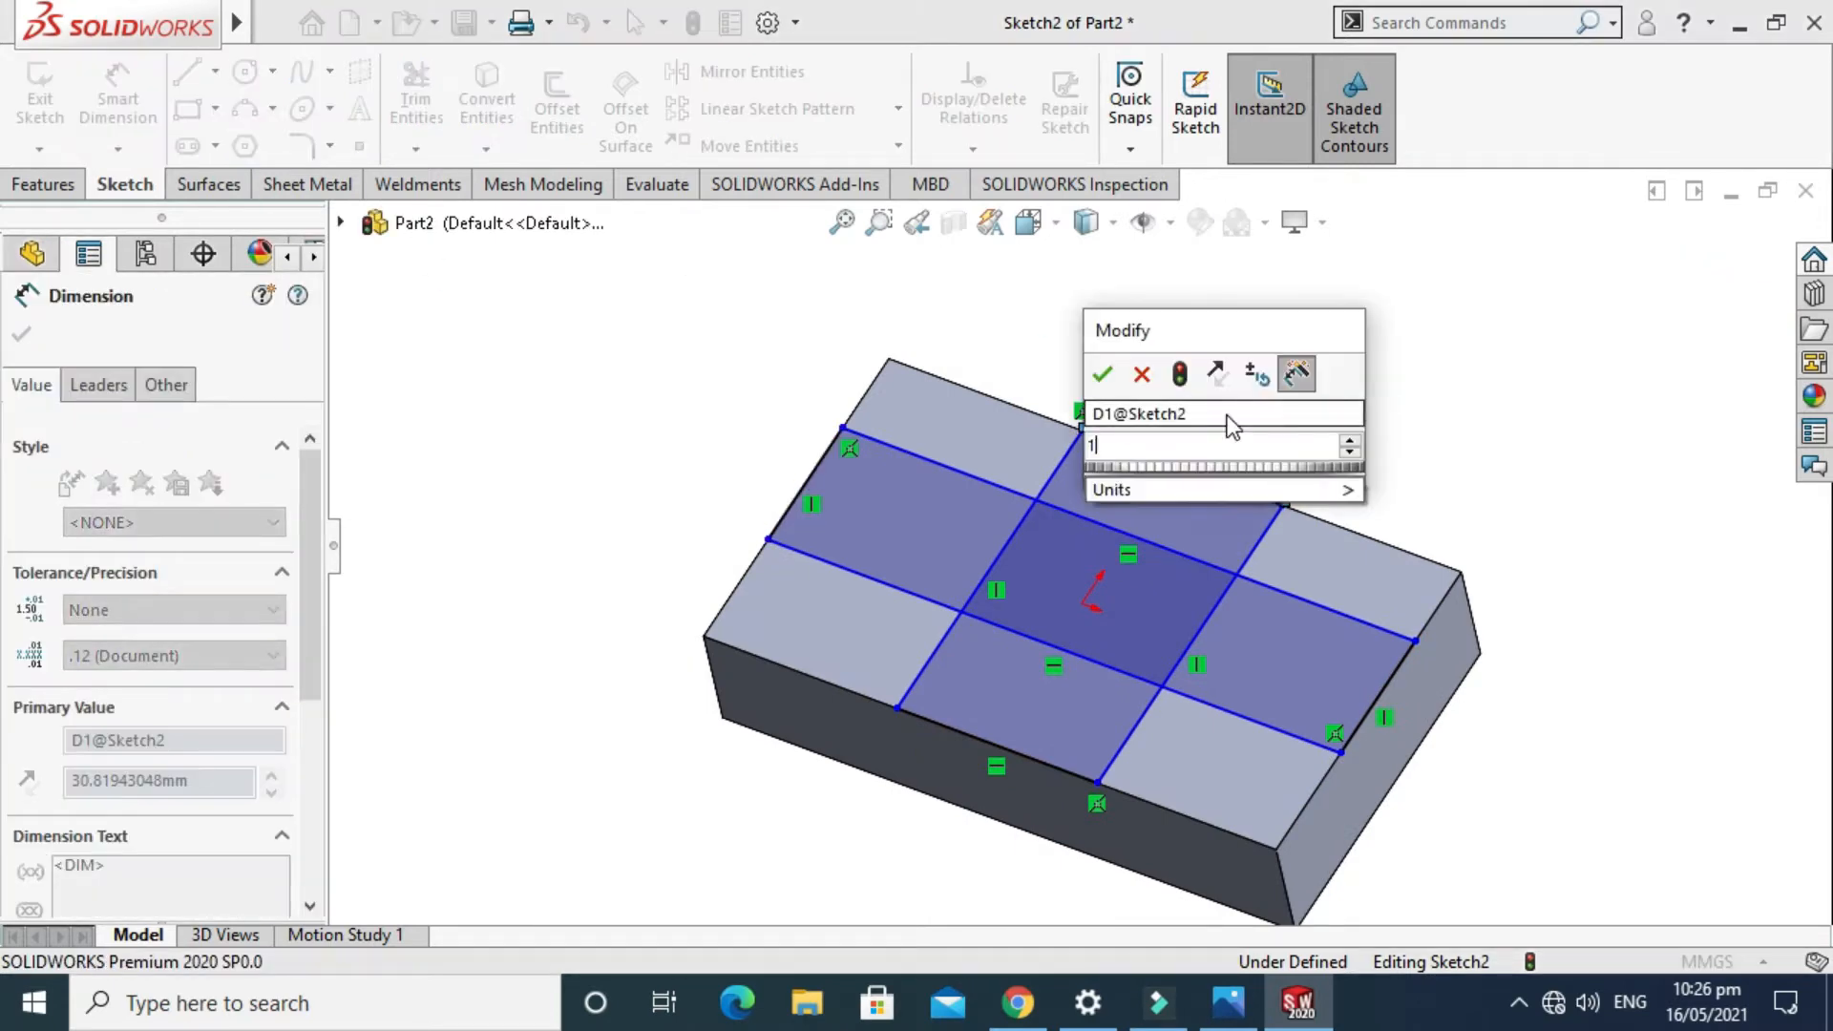
key("Return")
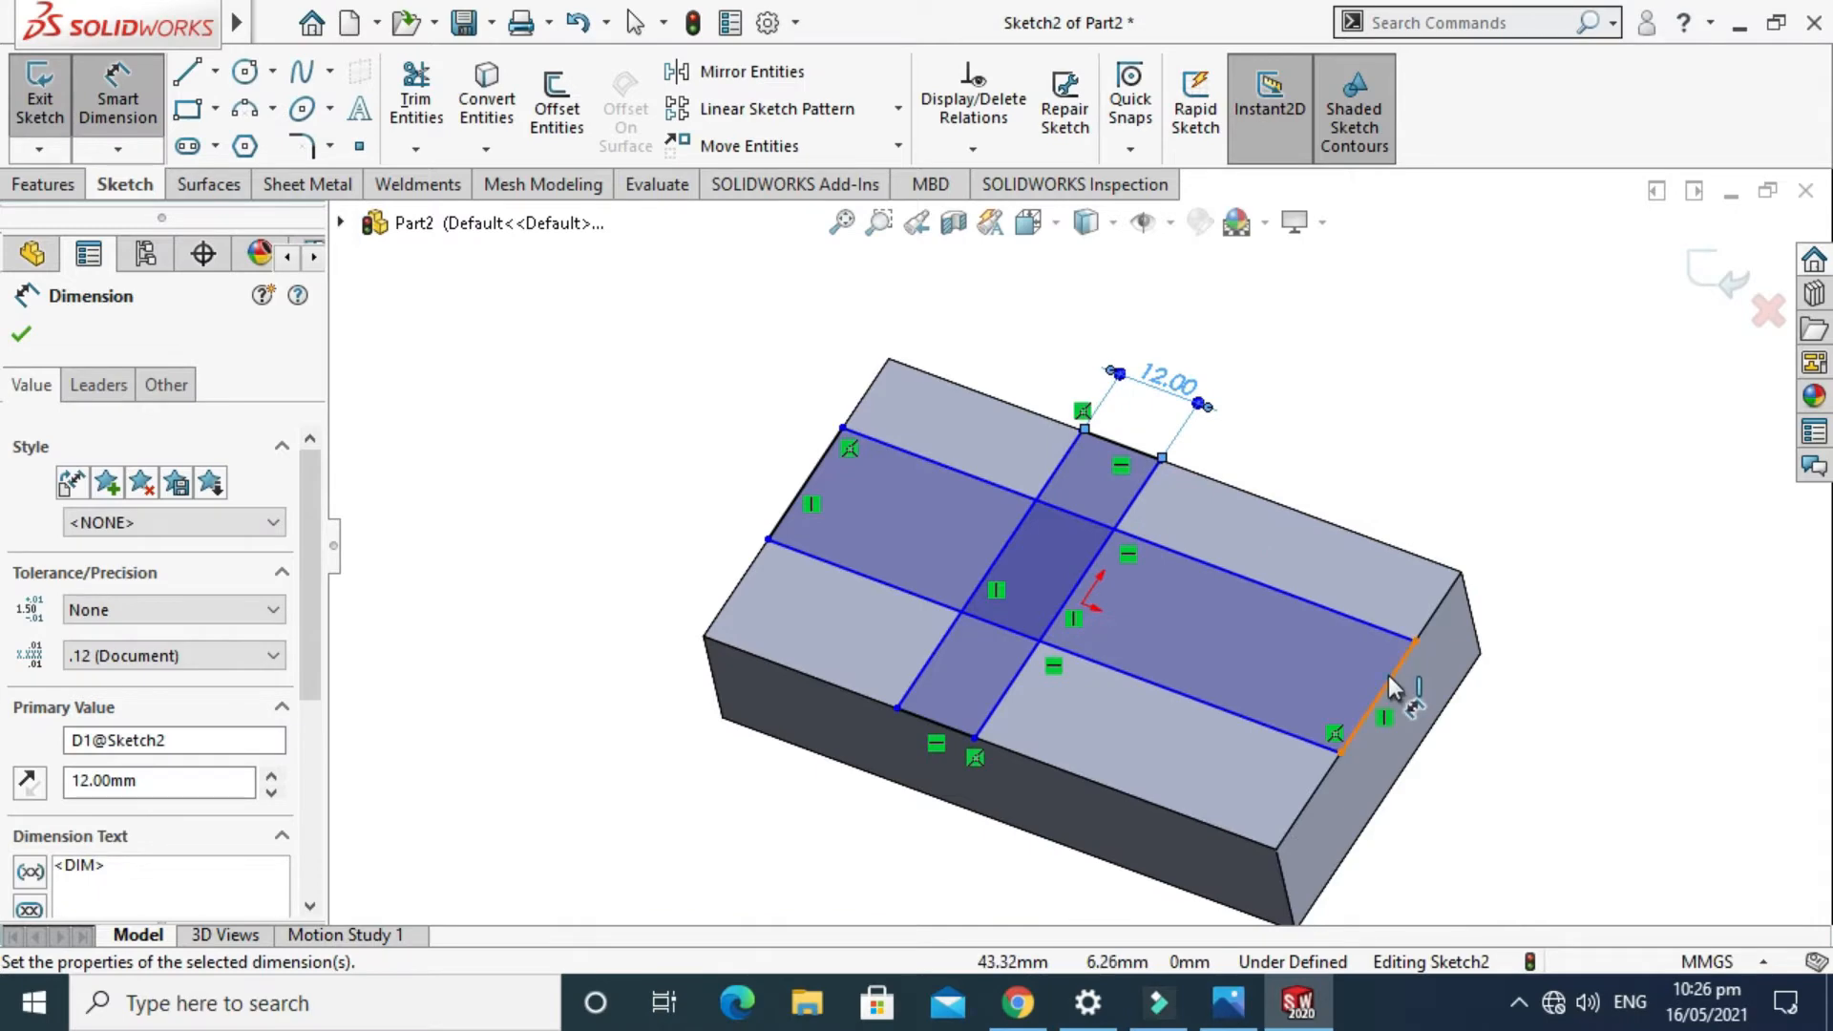
left_click(1392, 686)
left_click(1552, 764)
type("12")
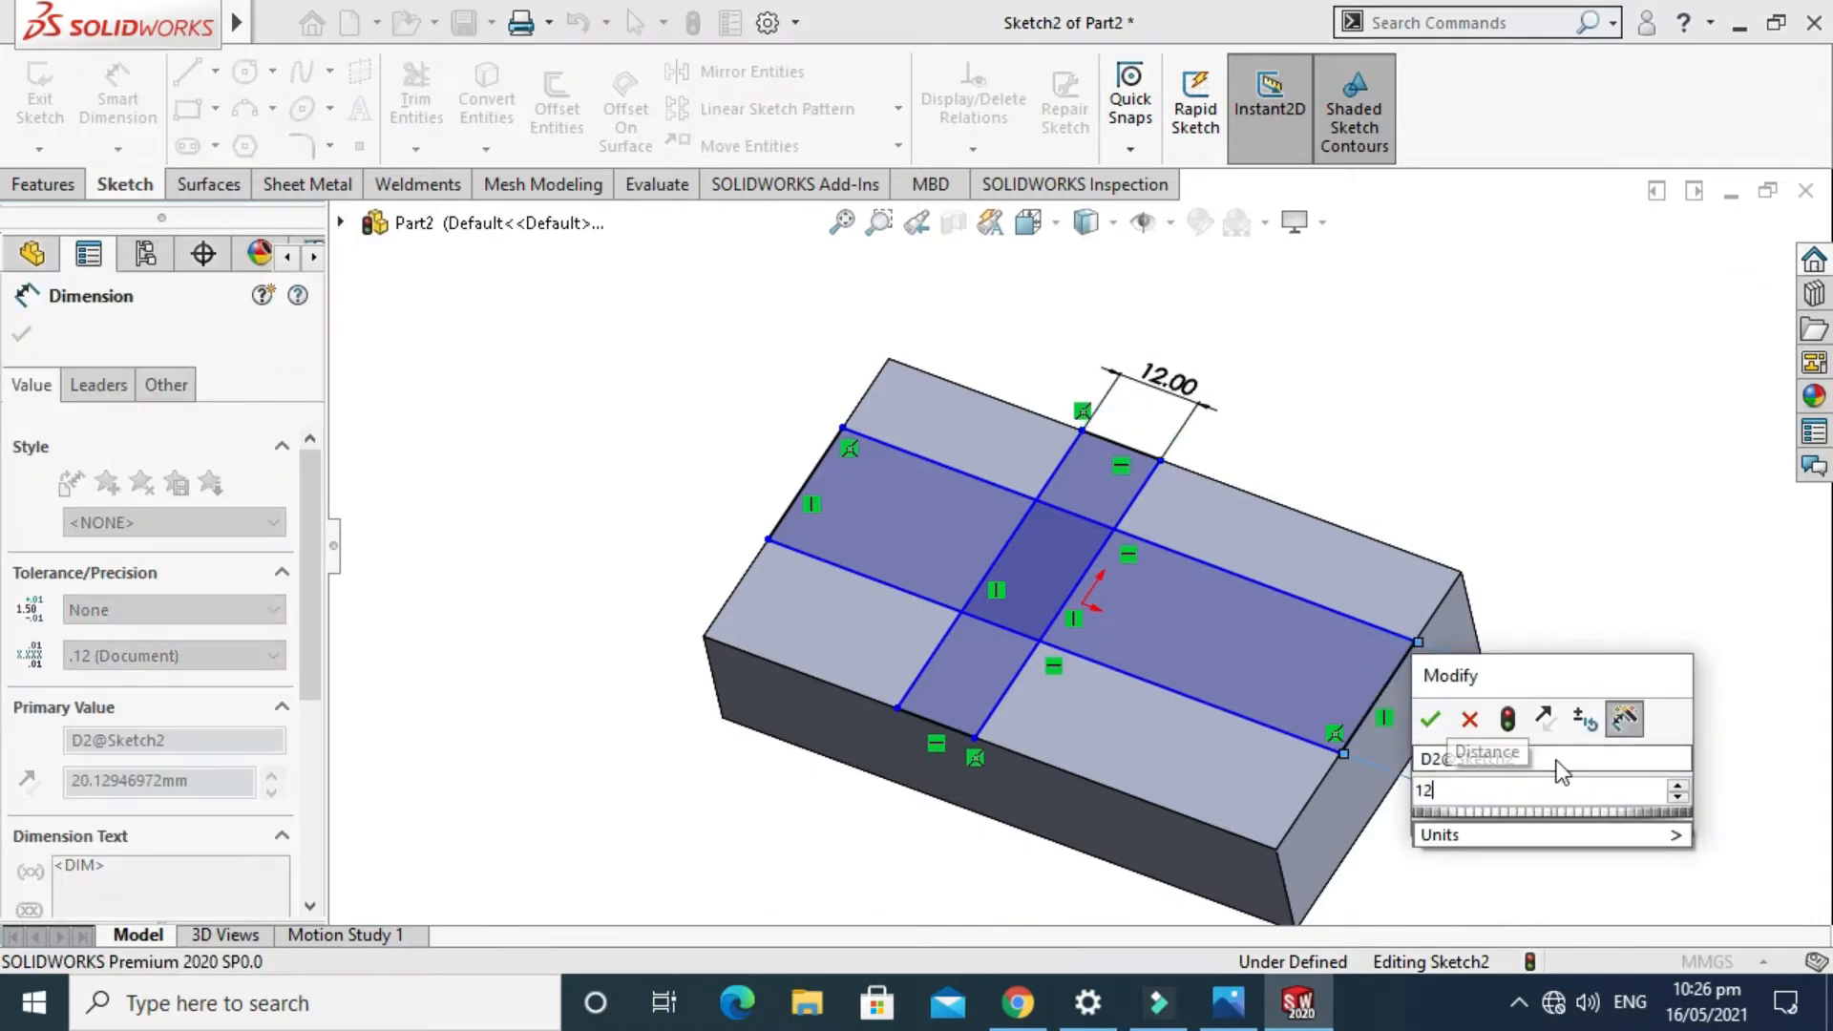
key("Return")
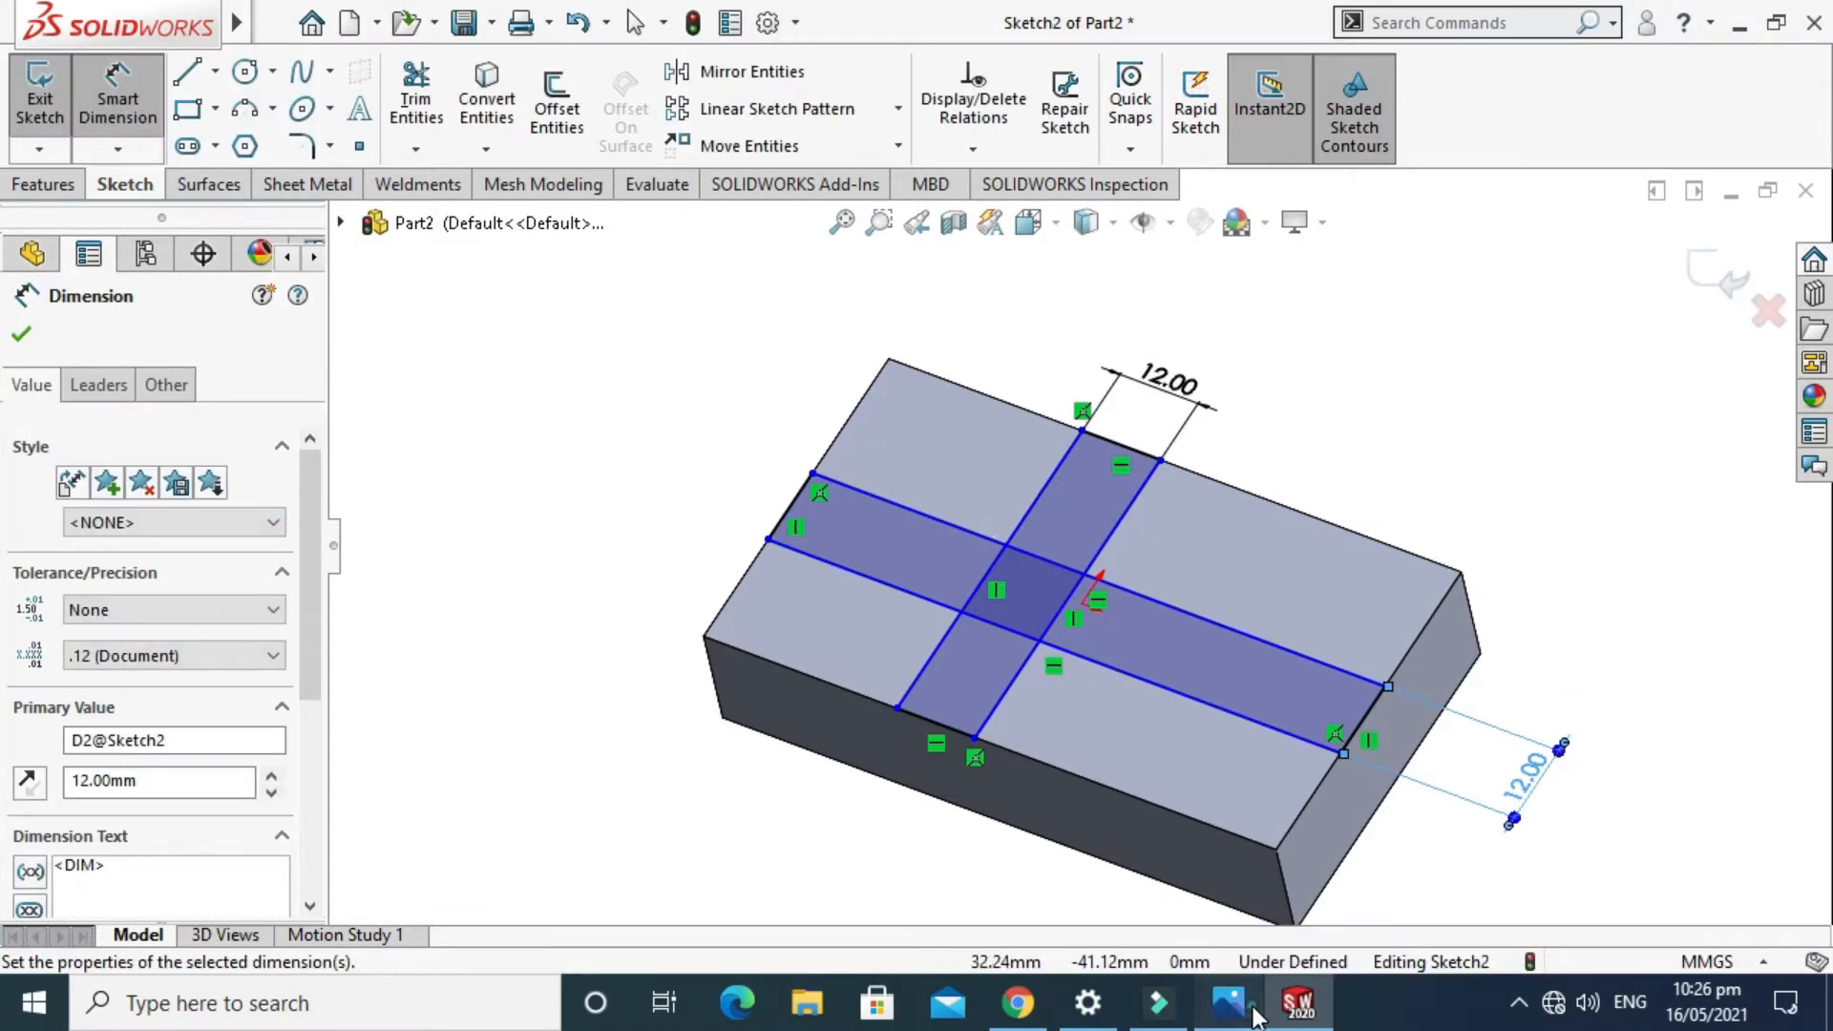
Check the rib offset in the Practice 7.PNG reference image and dimension the crosswise rectangle 38 mm from the block's far short edge.
left_click(1255, 1018)
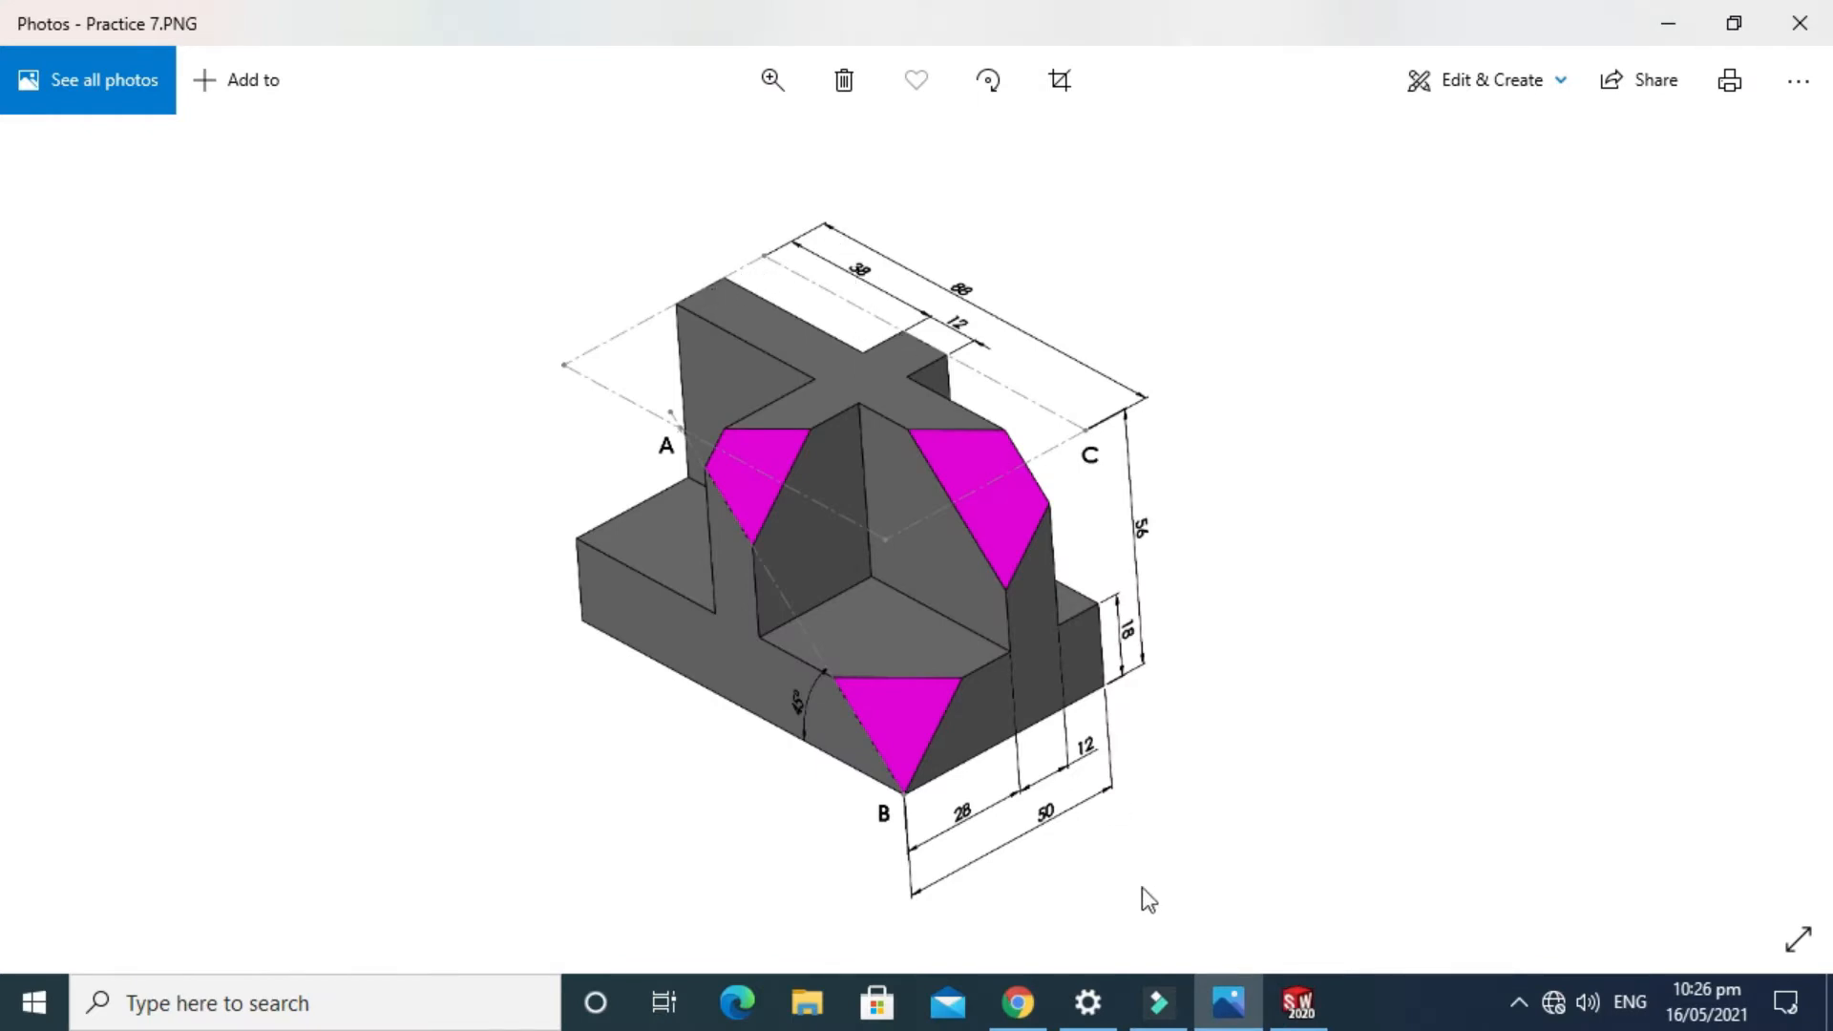
left_click(1298, 1008)
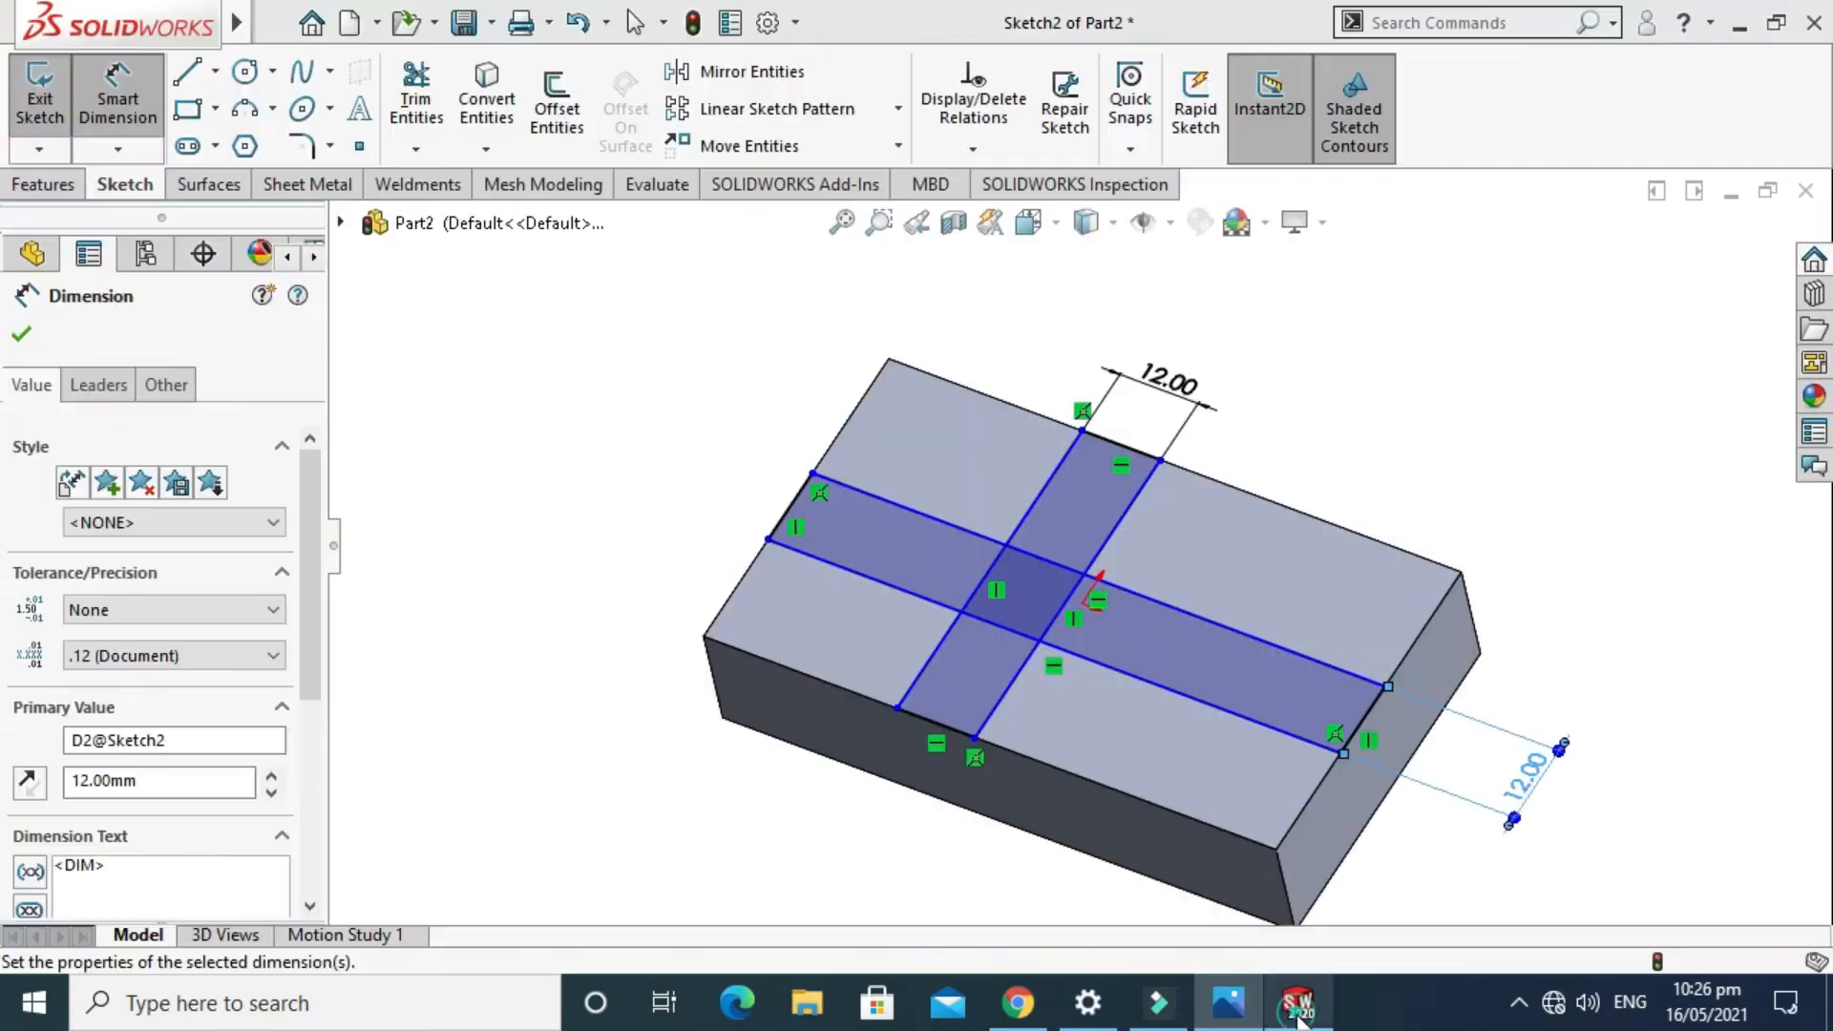
left_click(834, 434)
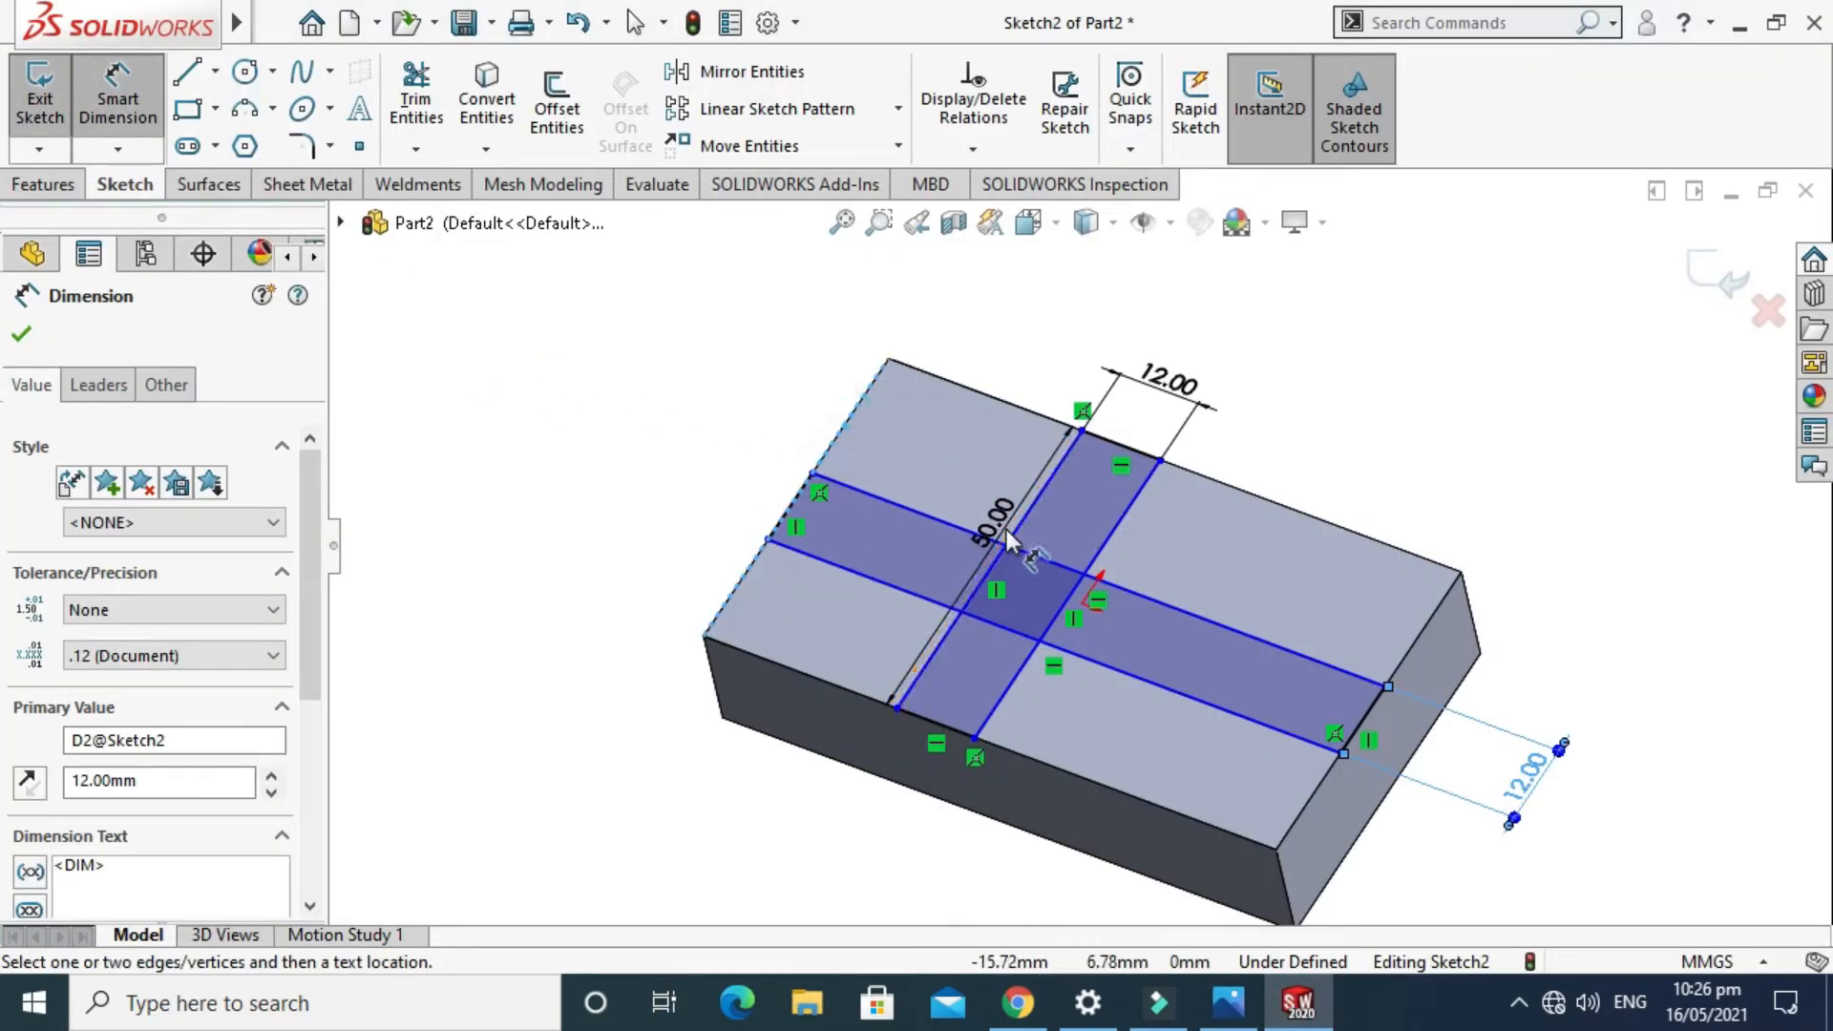
left_click(1014, 534)
left_click(1008, 353)
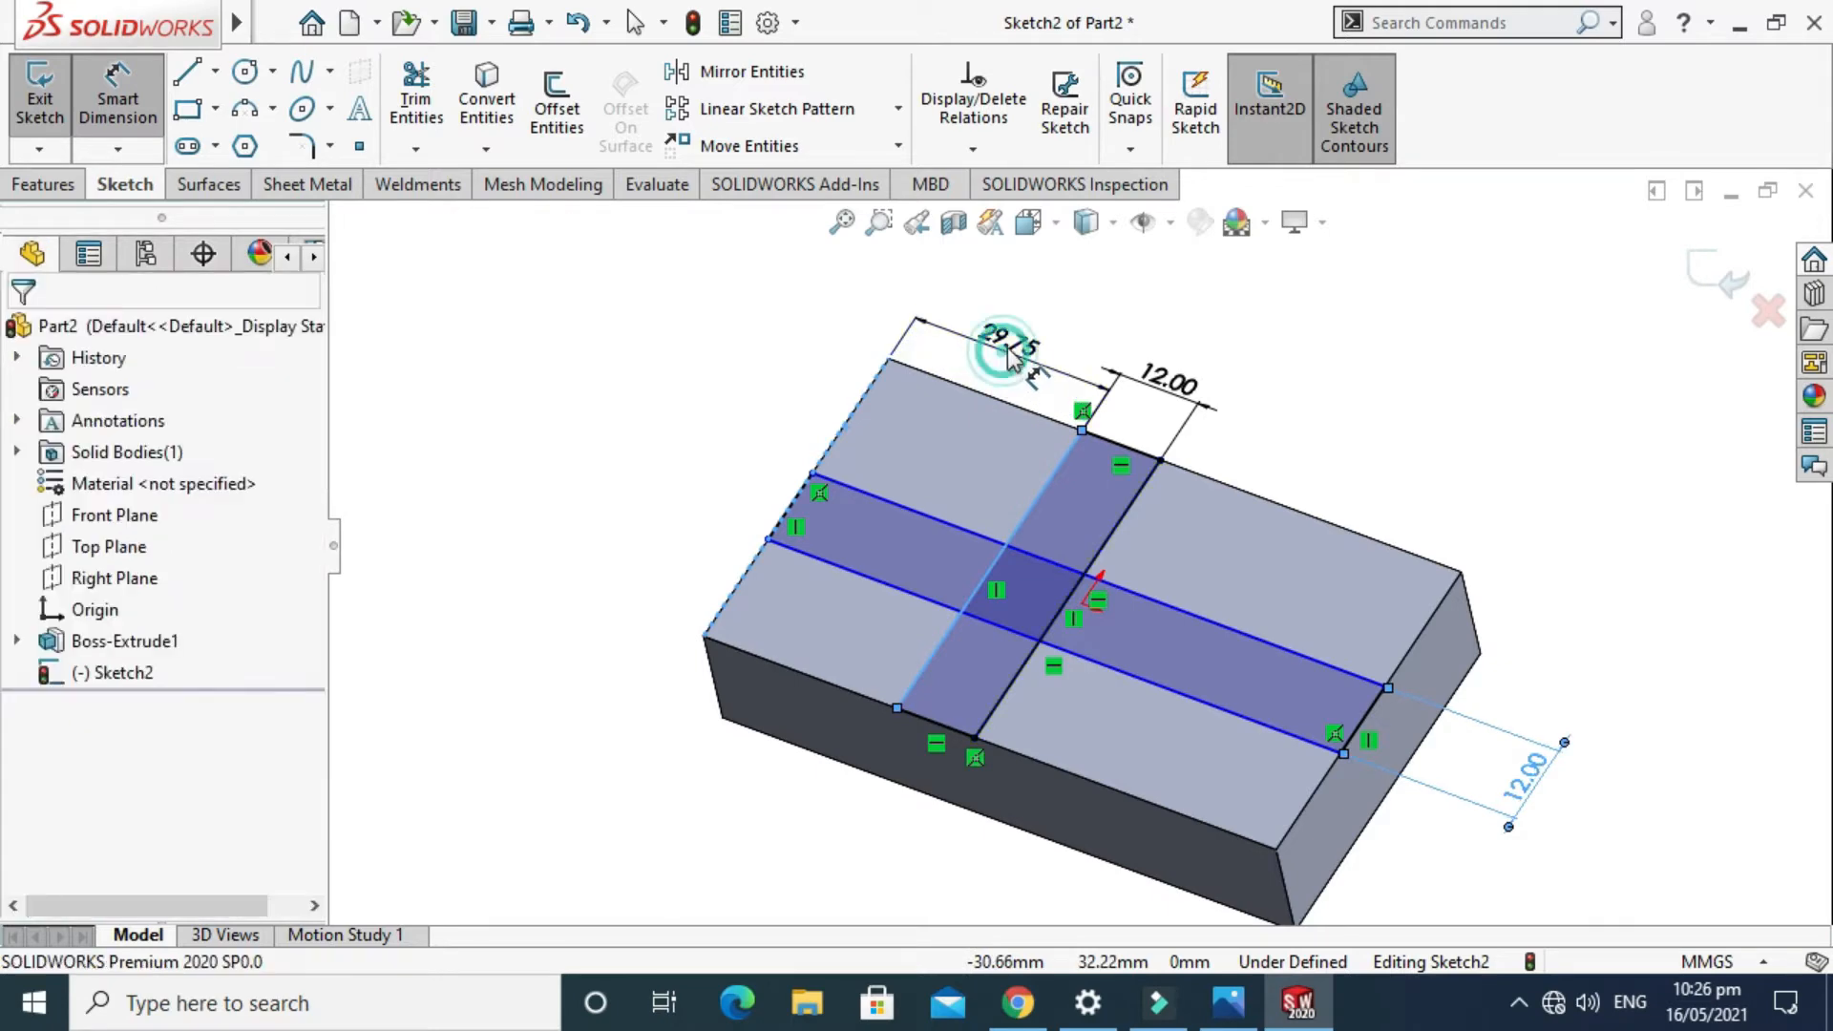
type("38")
key("Return")
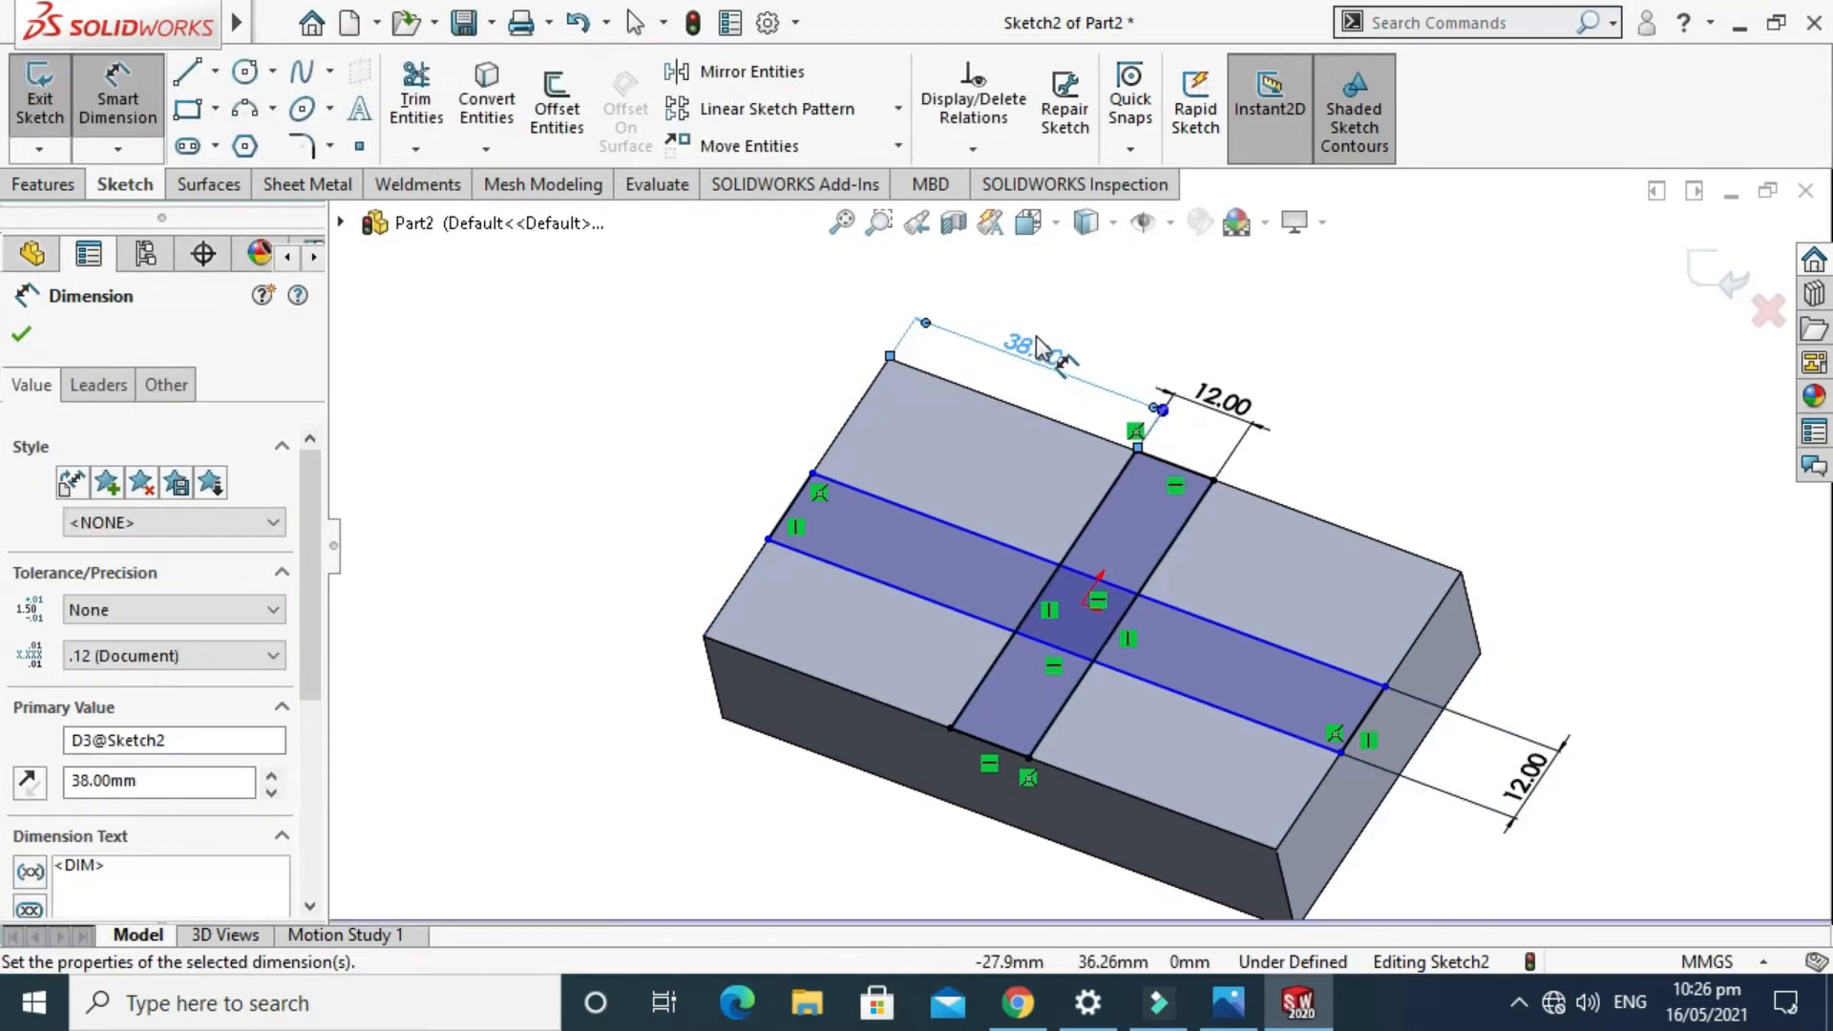
Check the reference image and dimension the lengthwise rectangle 28 mm from the block's front long edge.
scroll(1097, 363, "up", 1)
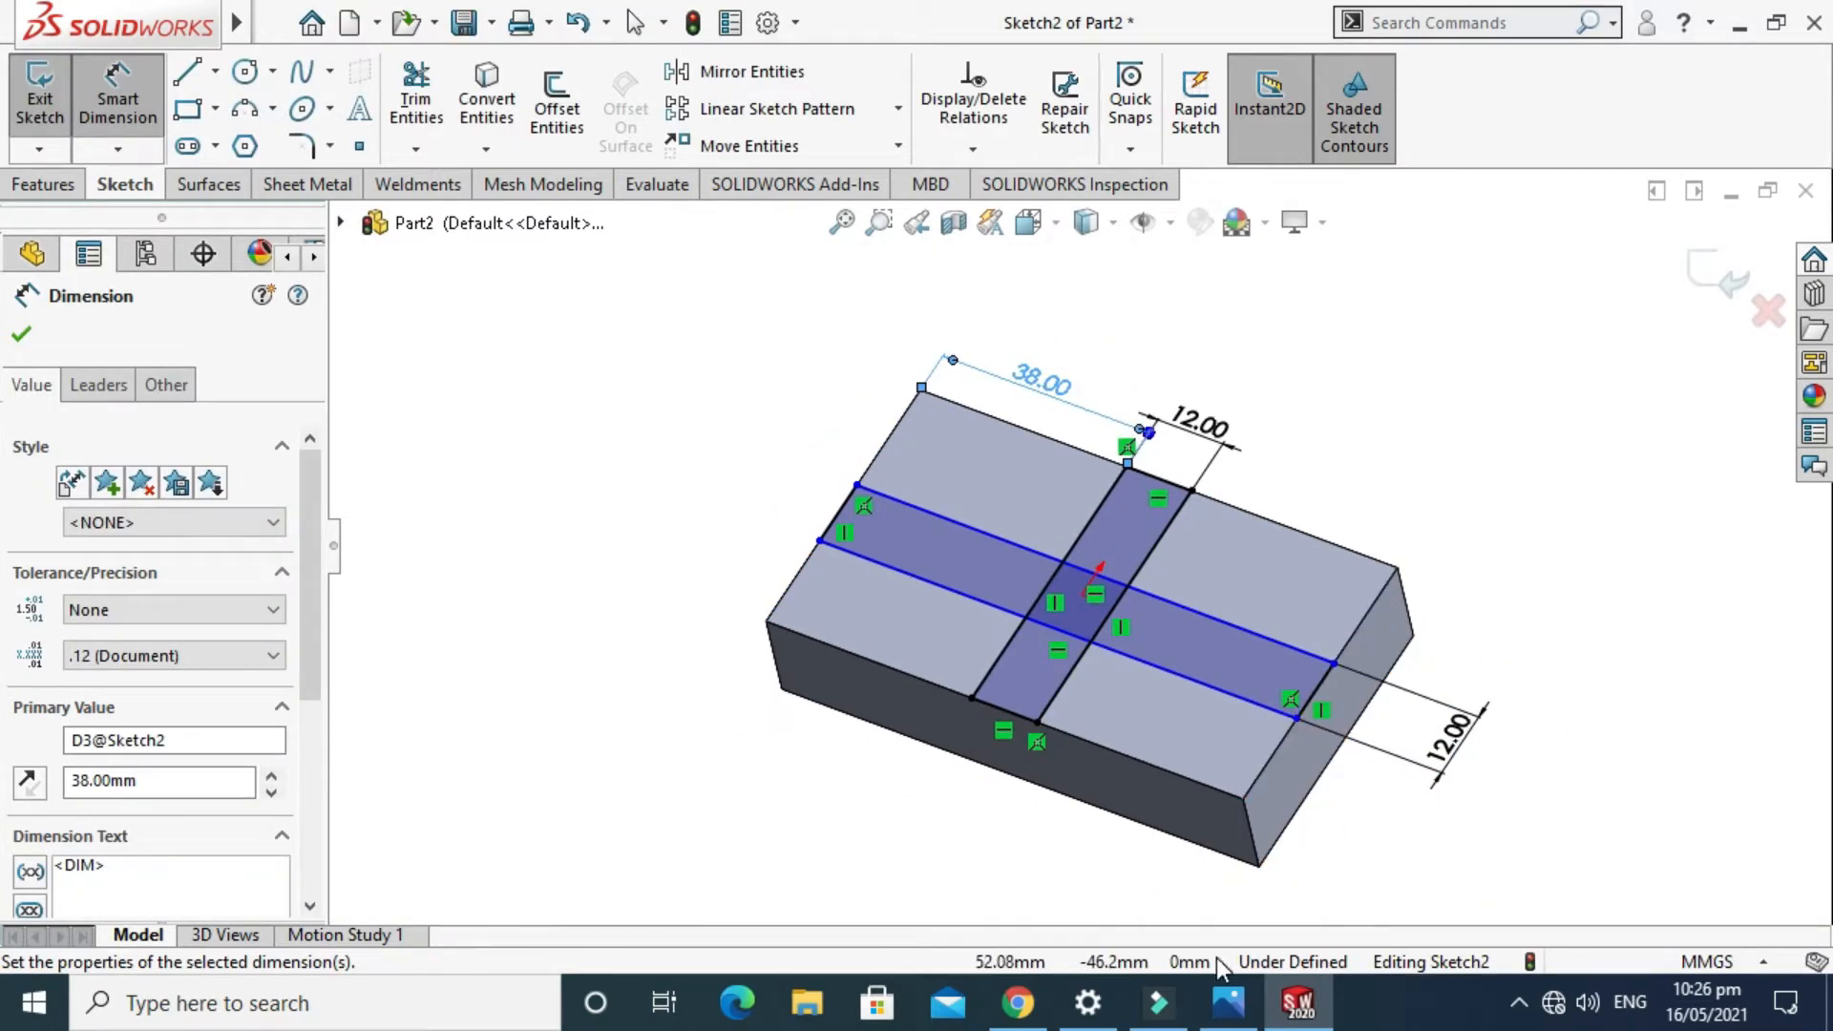
left_click(1229, 1002)
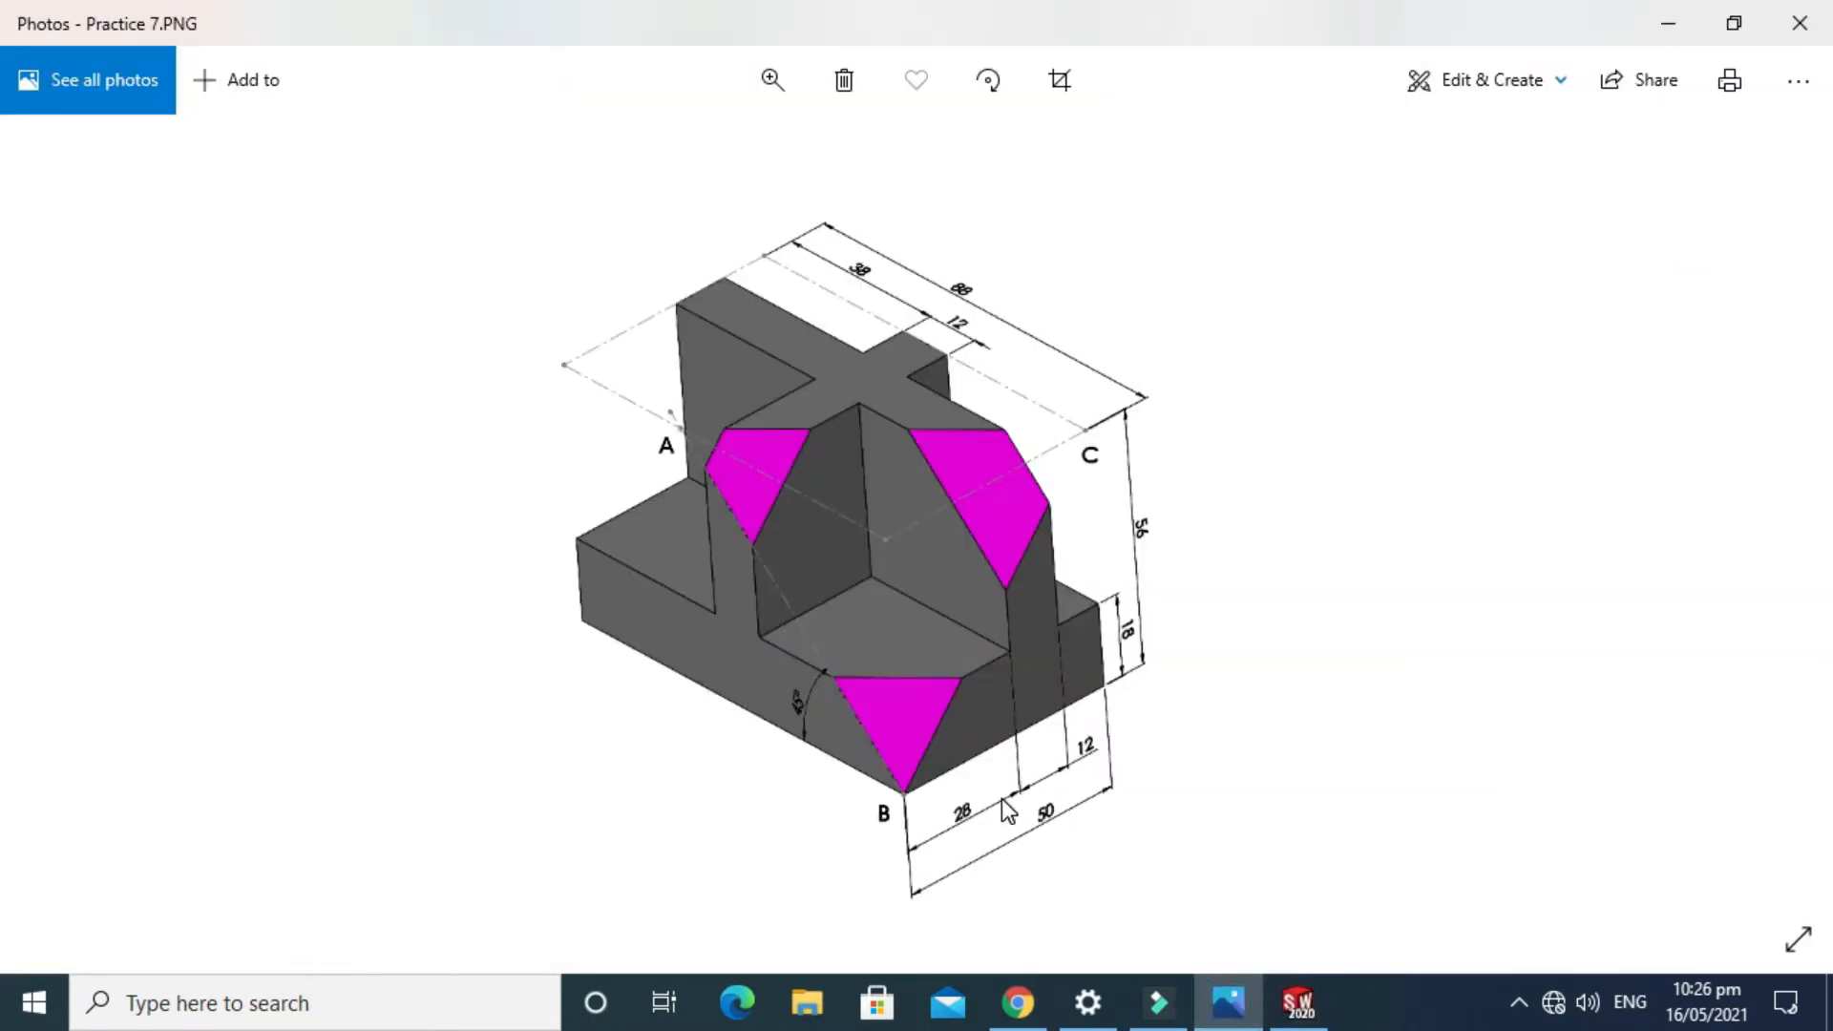
left_click(1298, 1003)
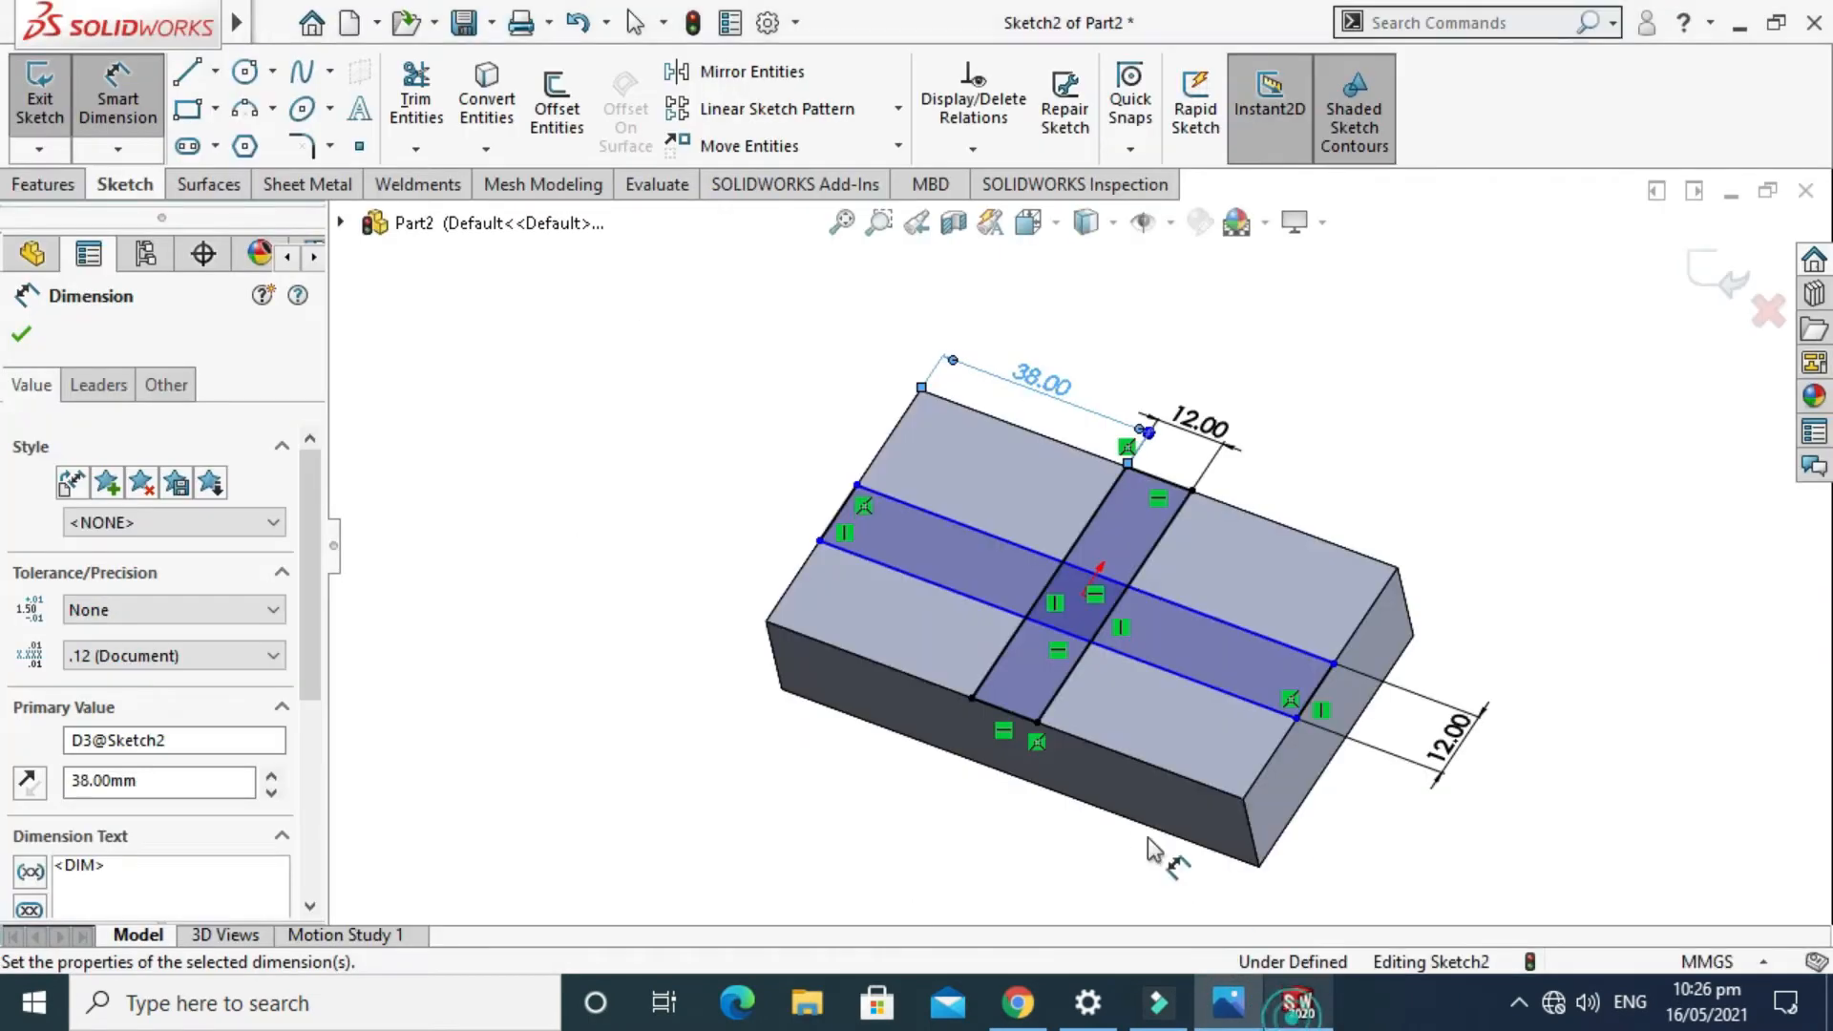
left_click(1200, 787)
left_click(1293, 713)
left_click(1415, 852)
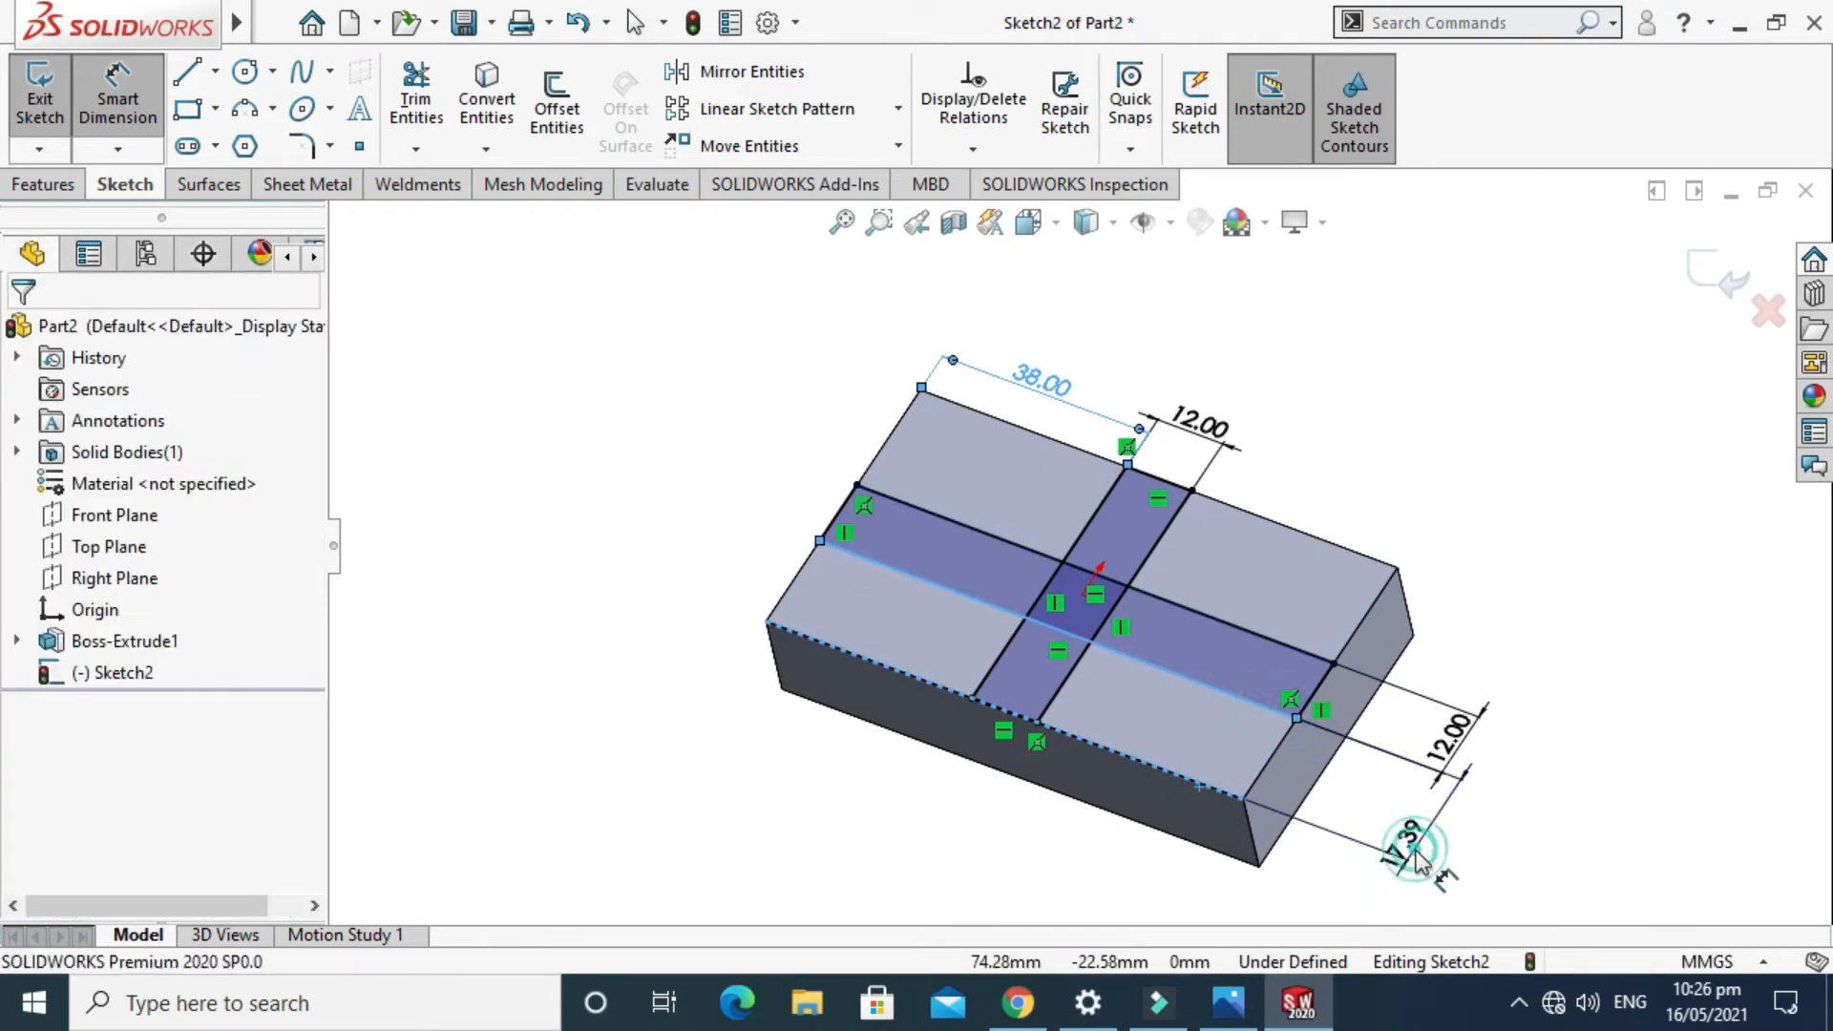
type("28")
key("Return")
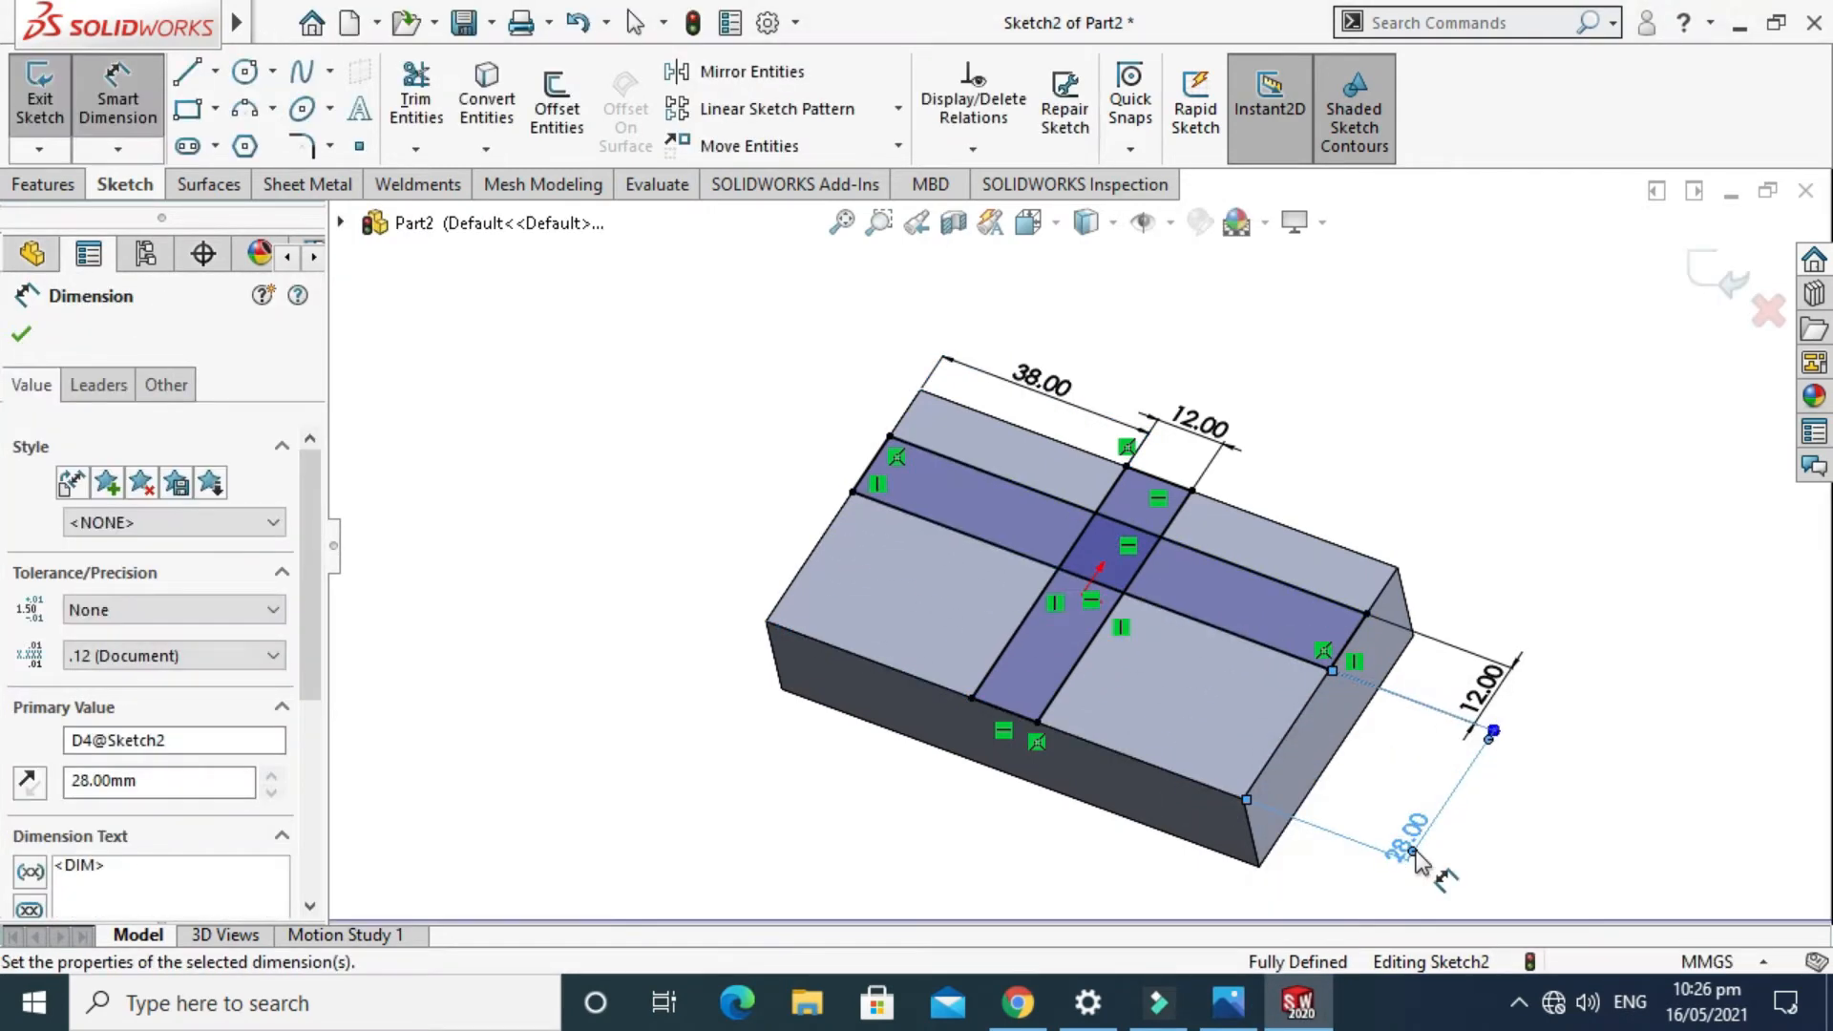
key("Escape")
key("Escape")
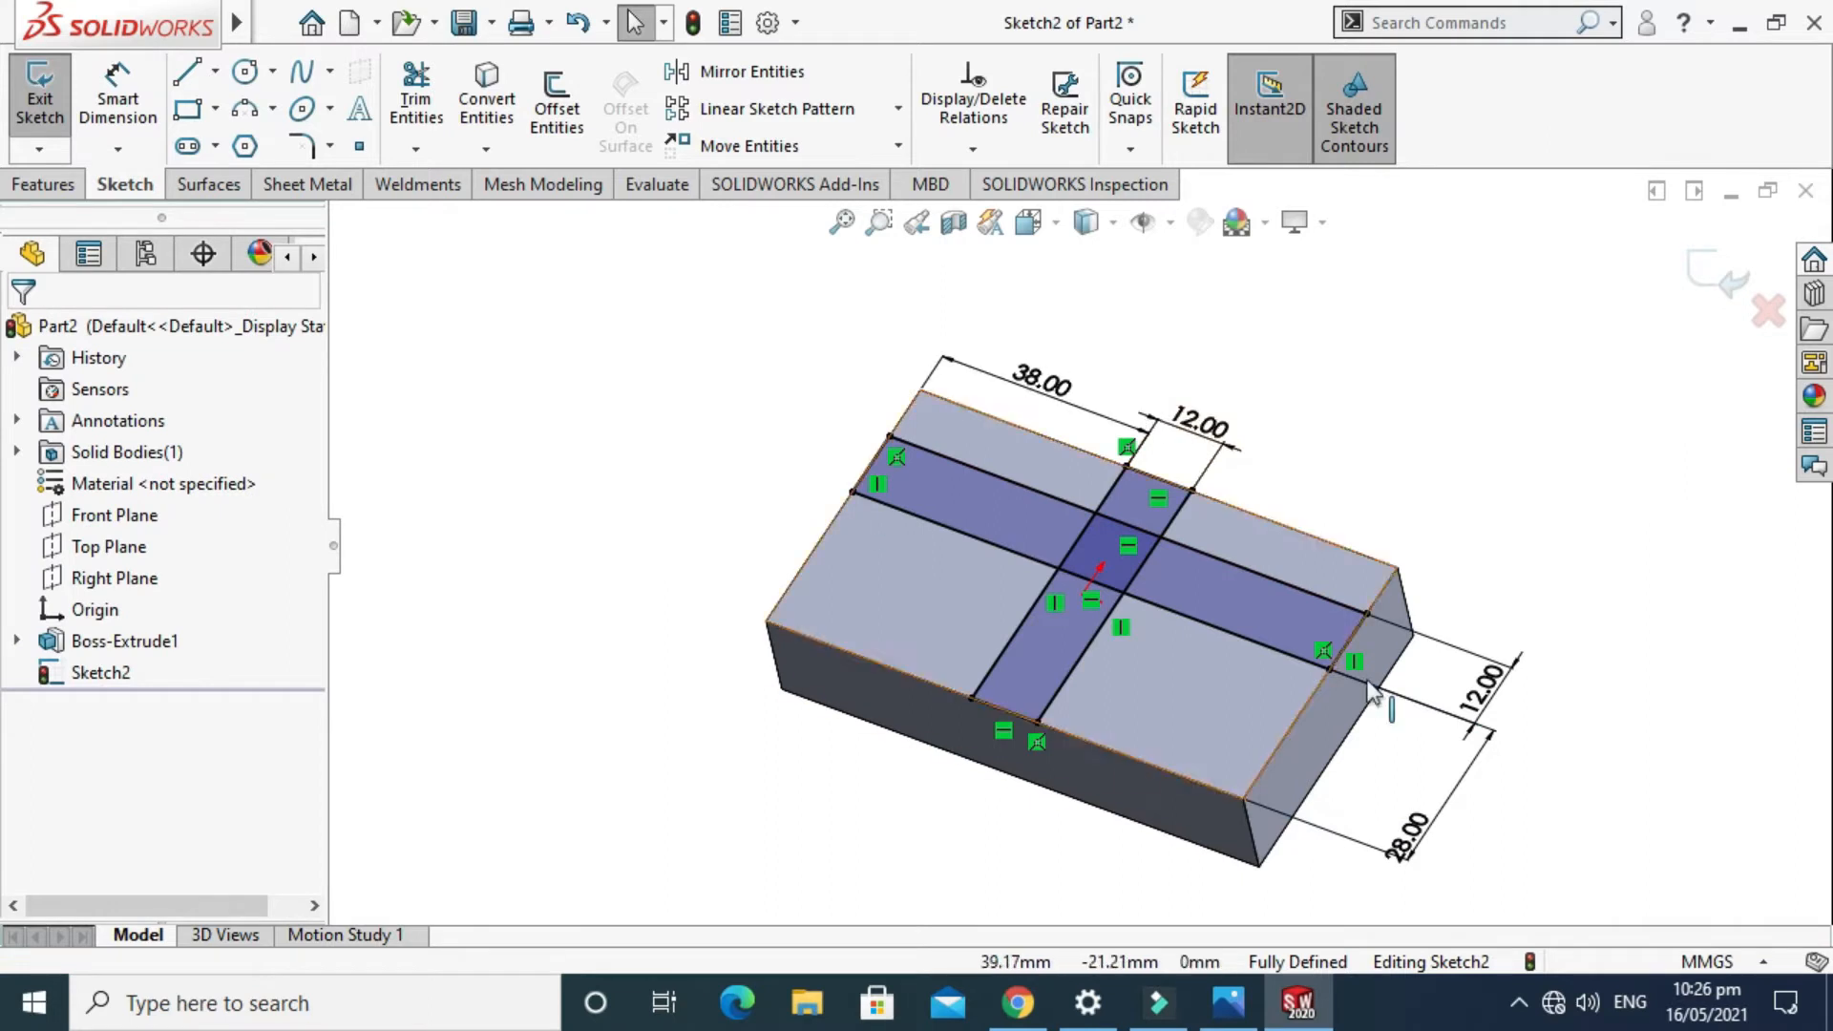
Power-trim the inner line segments where the two rectangles intersect, leaving a single cross-shaped outline.
scroll(1404, 703, "down", 1)
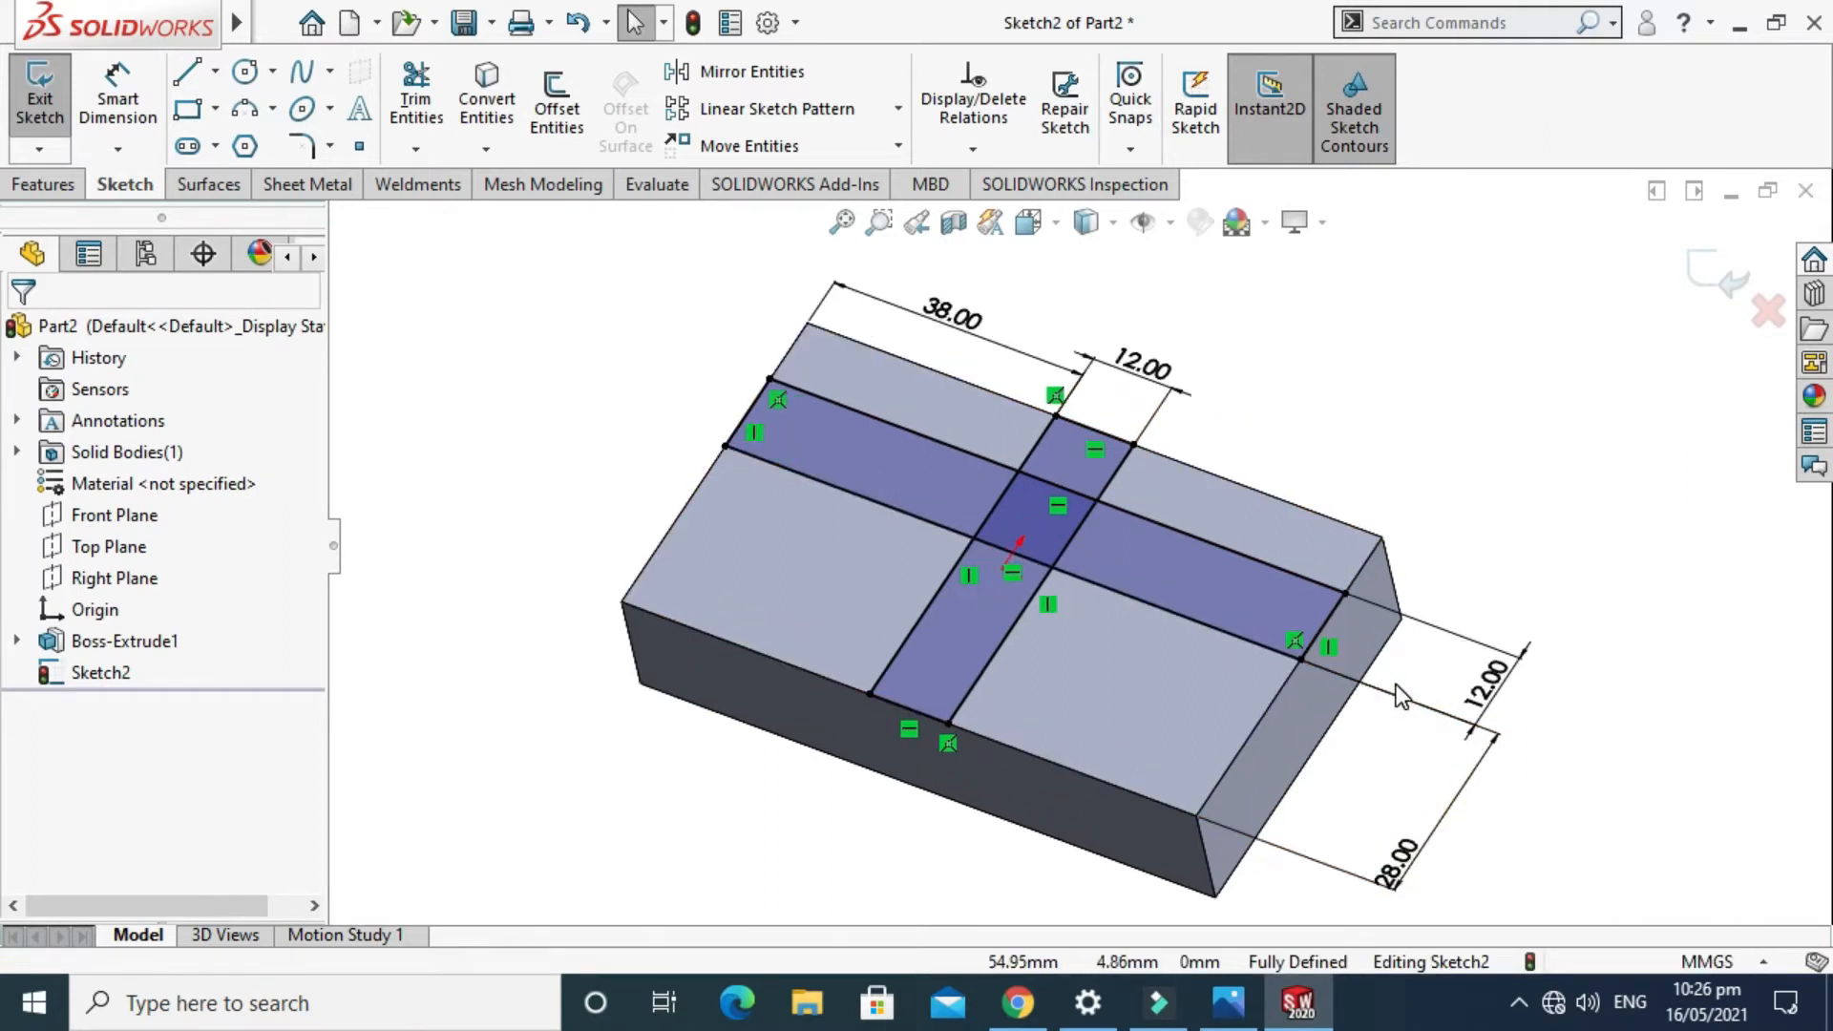
left_click(437, 95)
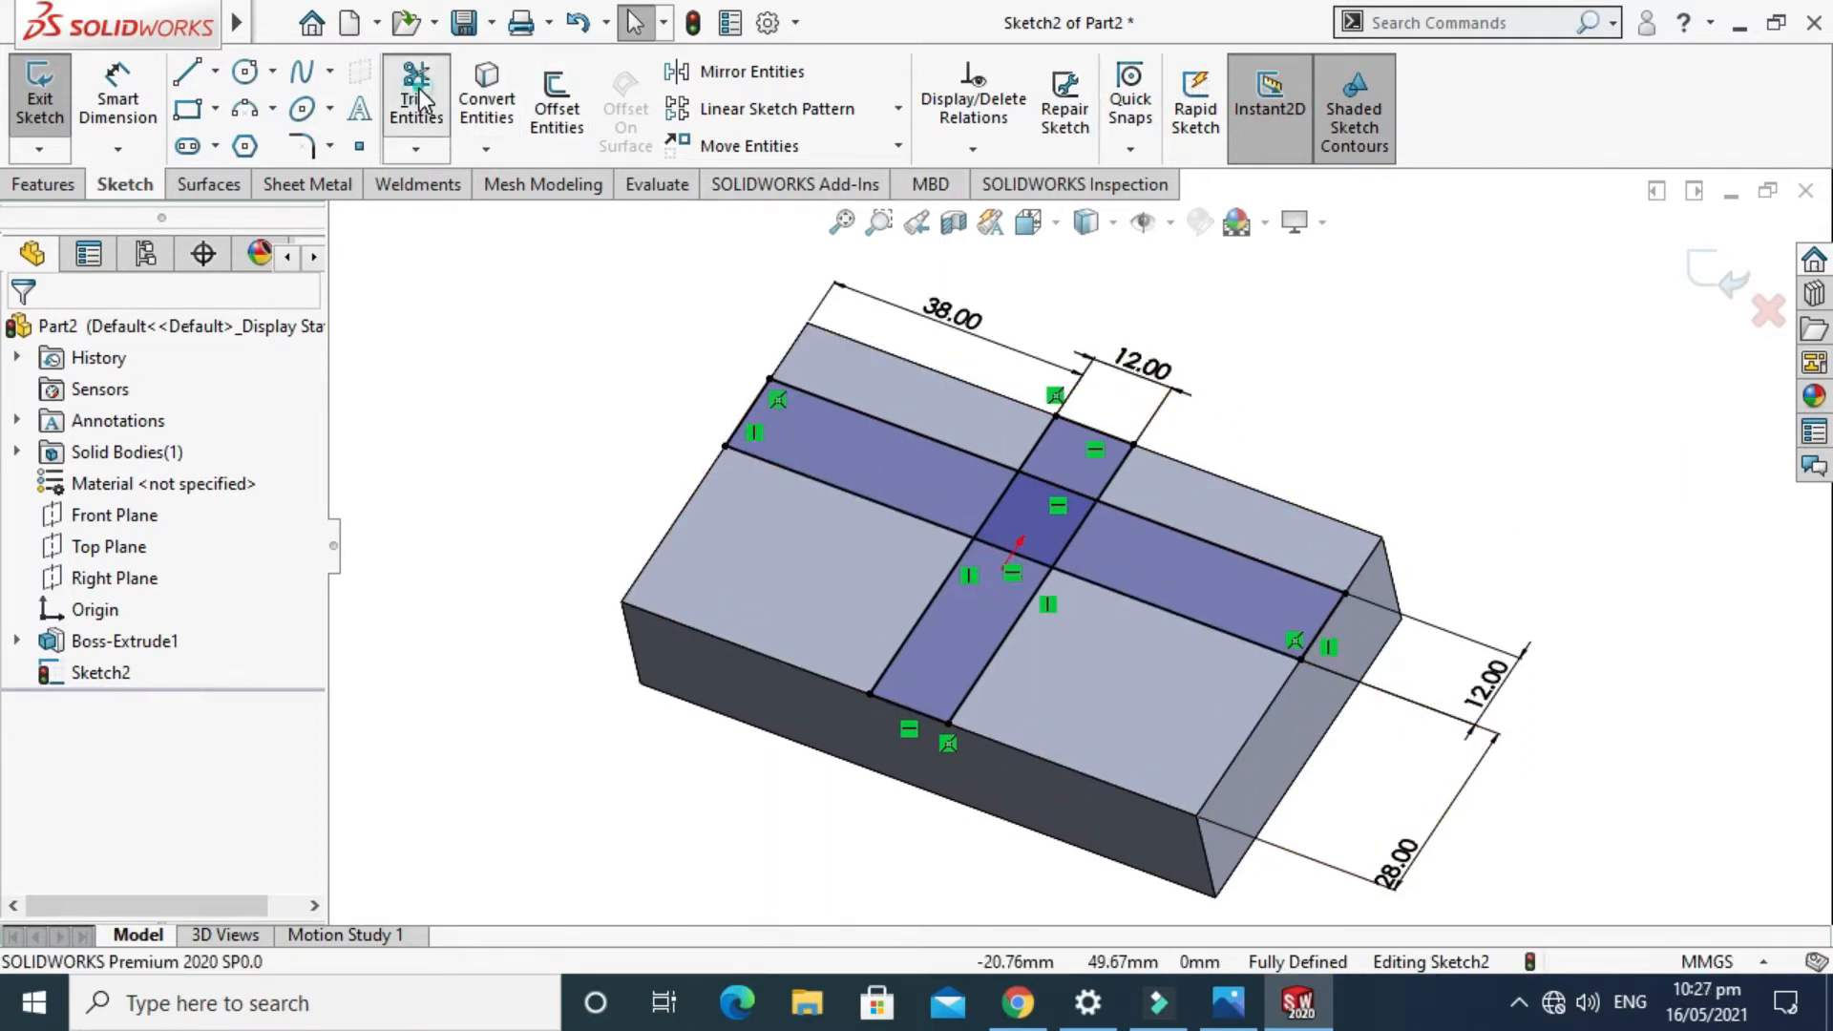
scroll(1046, 449, "down", 1)
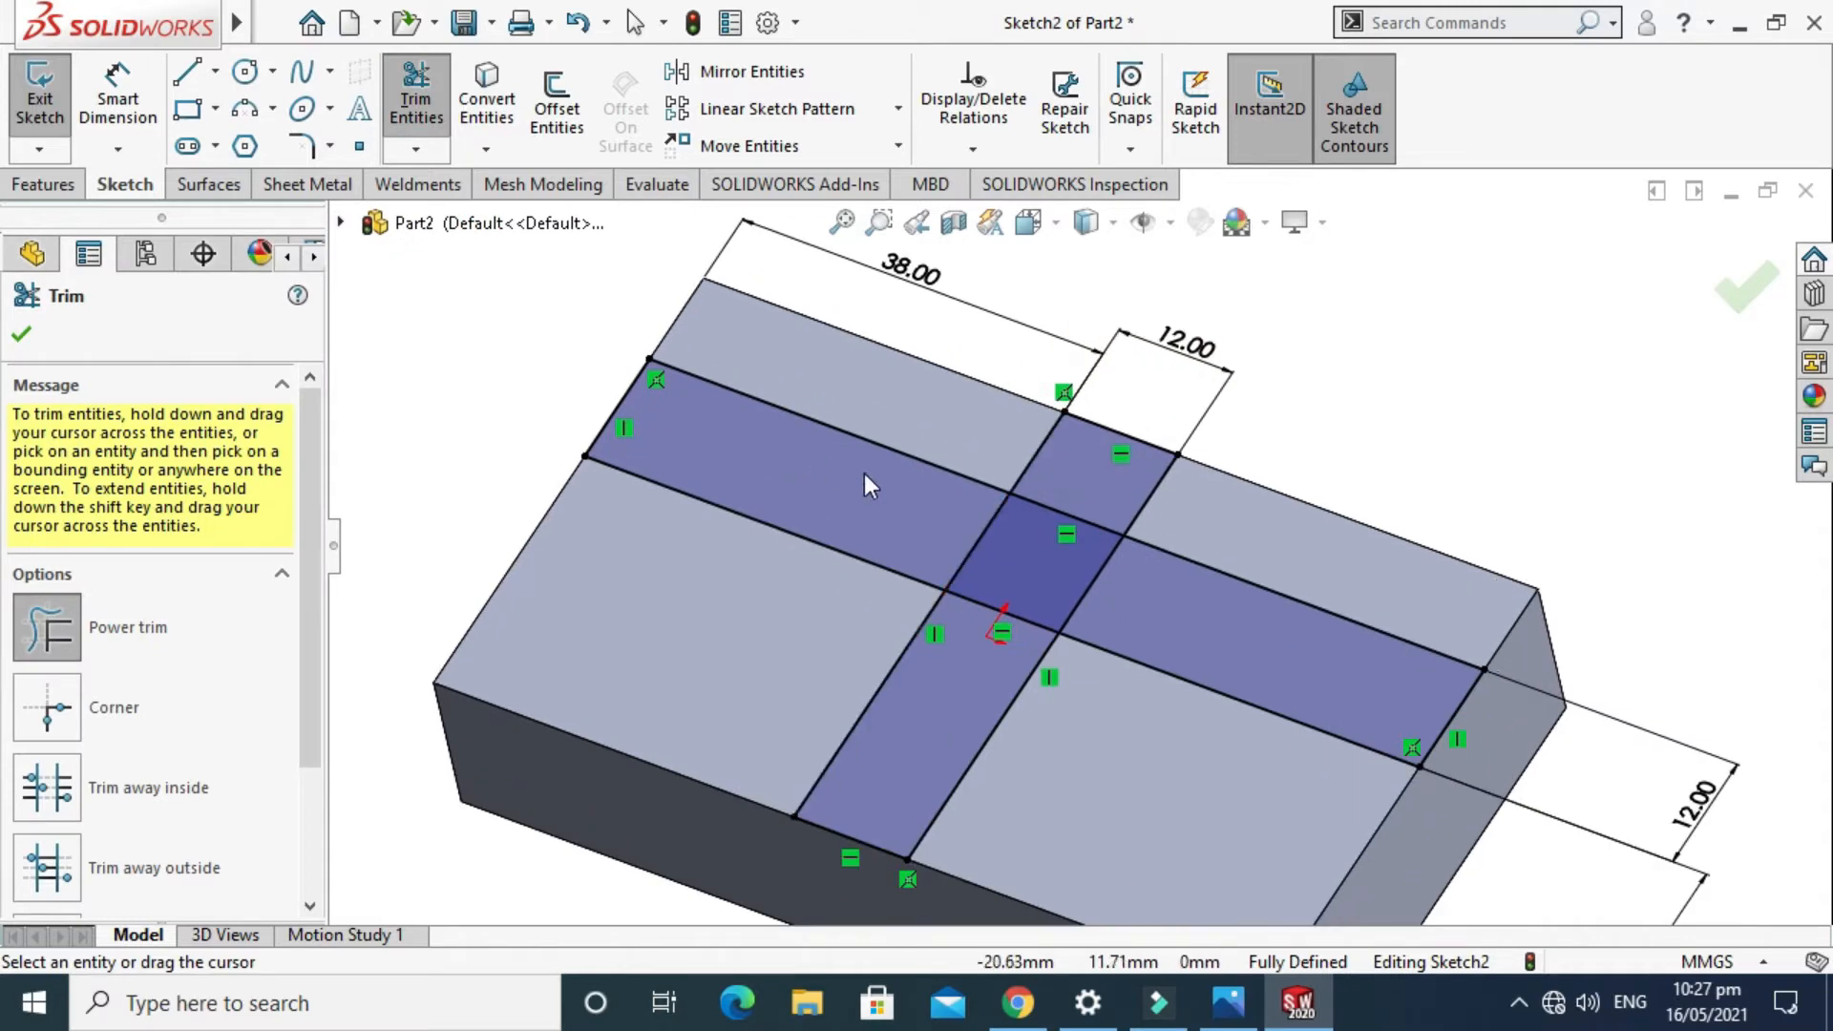
mouse_move(865, 475)
left_mouse_down()
mouse_move(1127, 612)
mouse_move(1045, 575)
mouse_move(970, 663)
left_mouse_up()
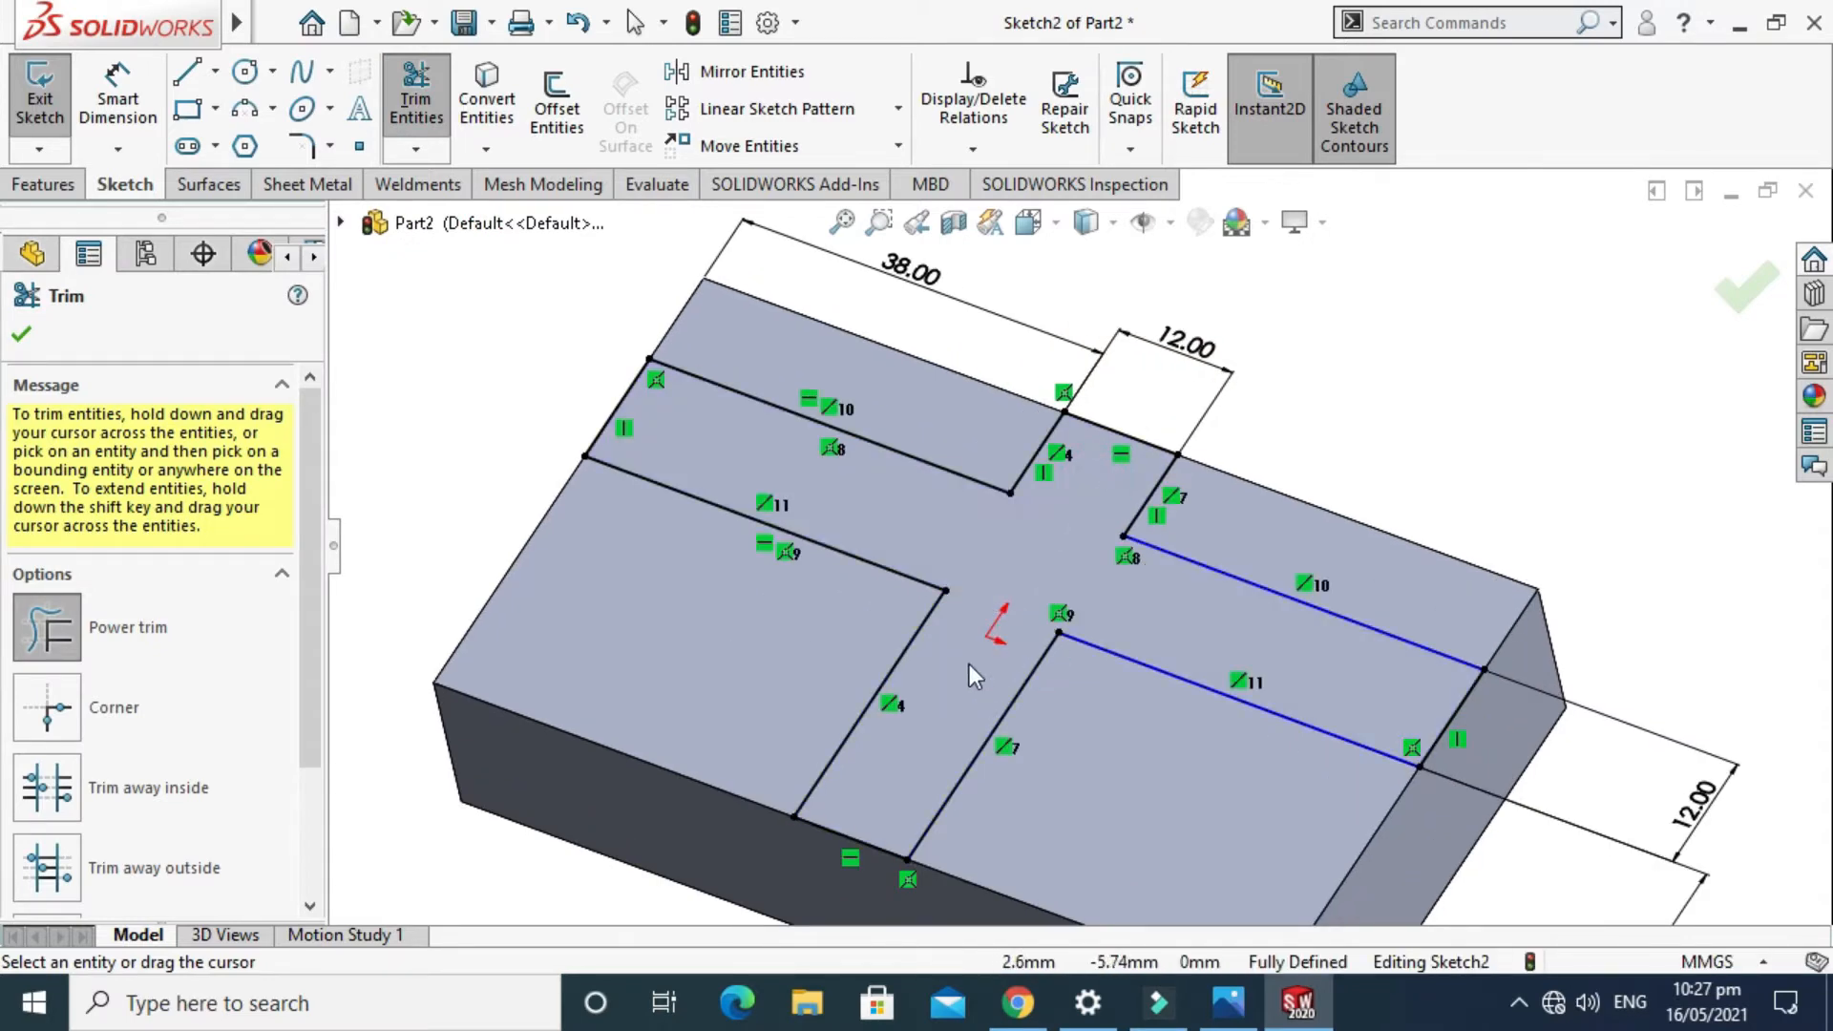
scroll(976, 472, "up", 1)
left_click(21, 336)
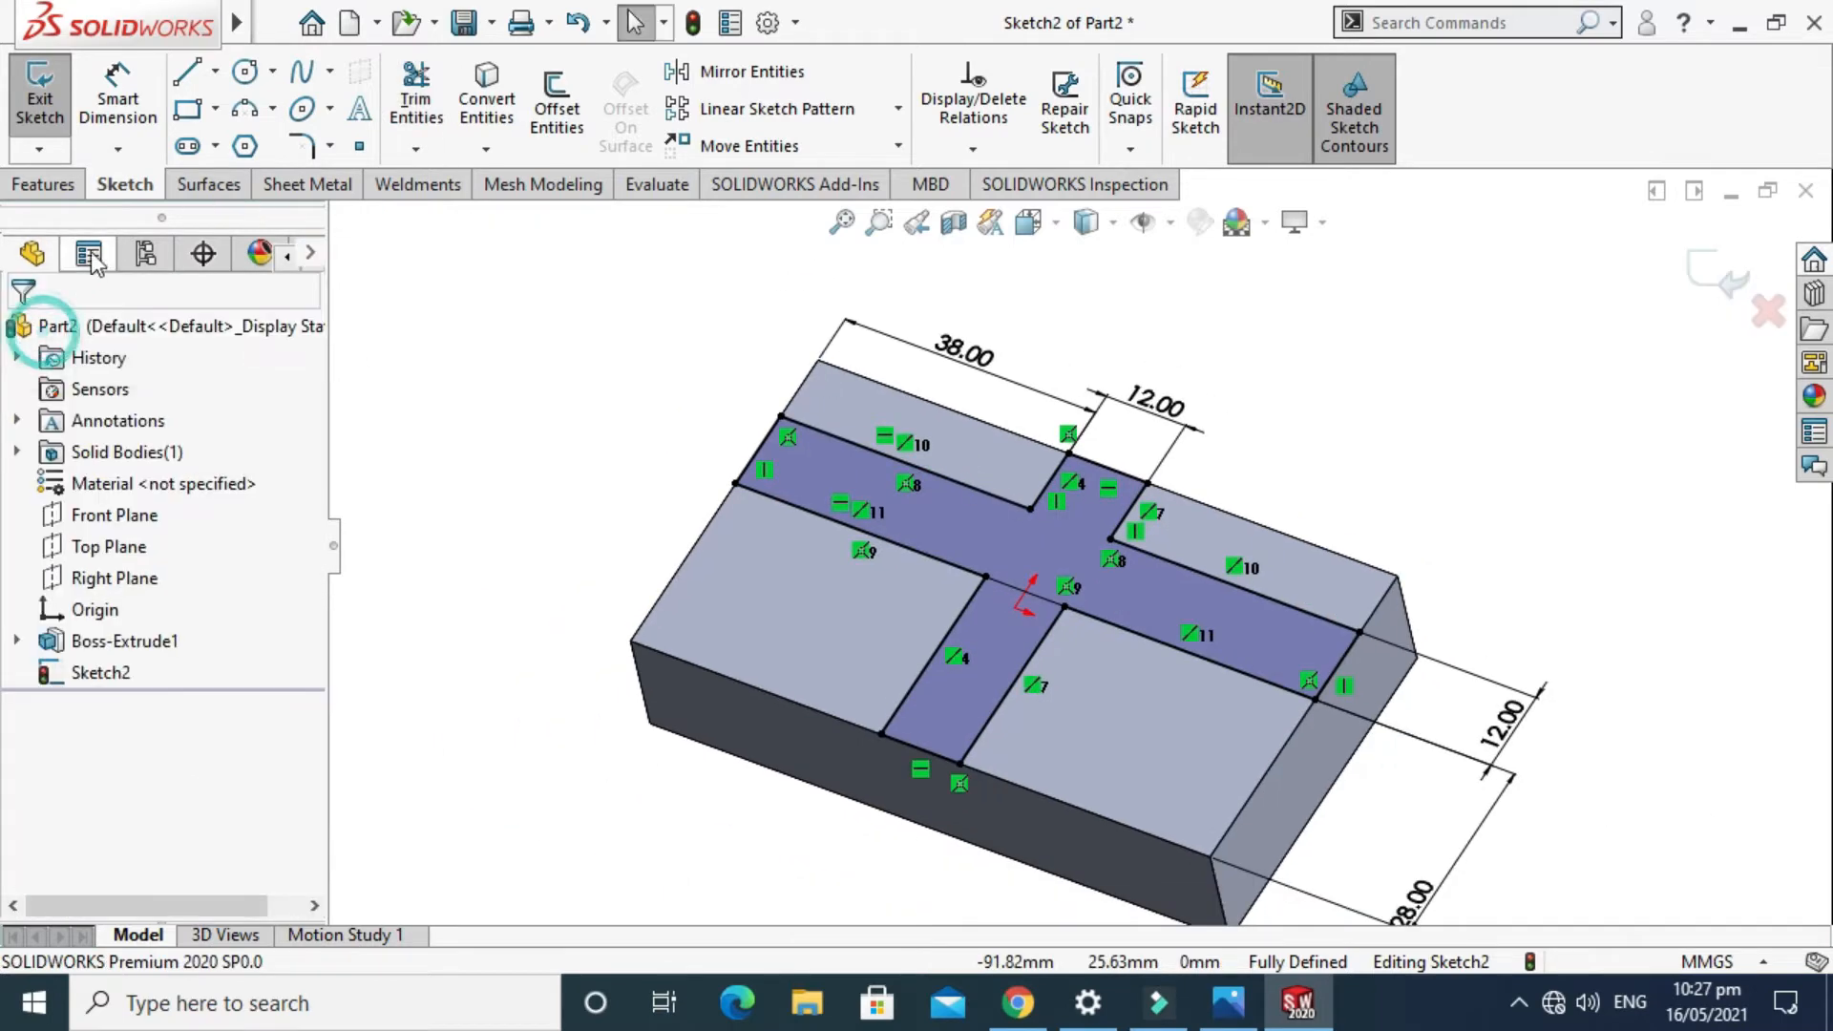
scroll(1075, 525, "up", 2)
scroll(1266, 692, "down", 2)
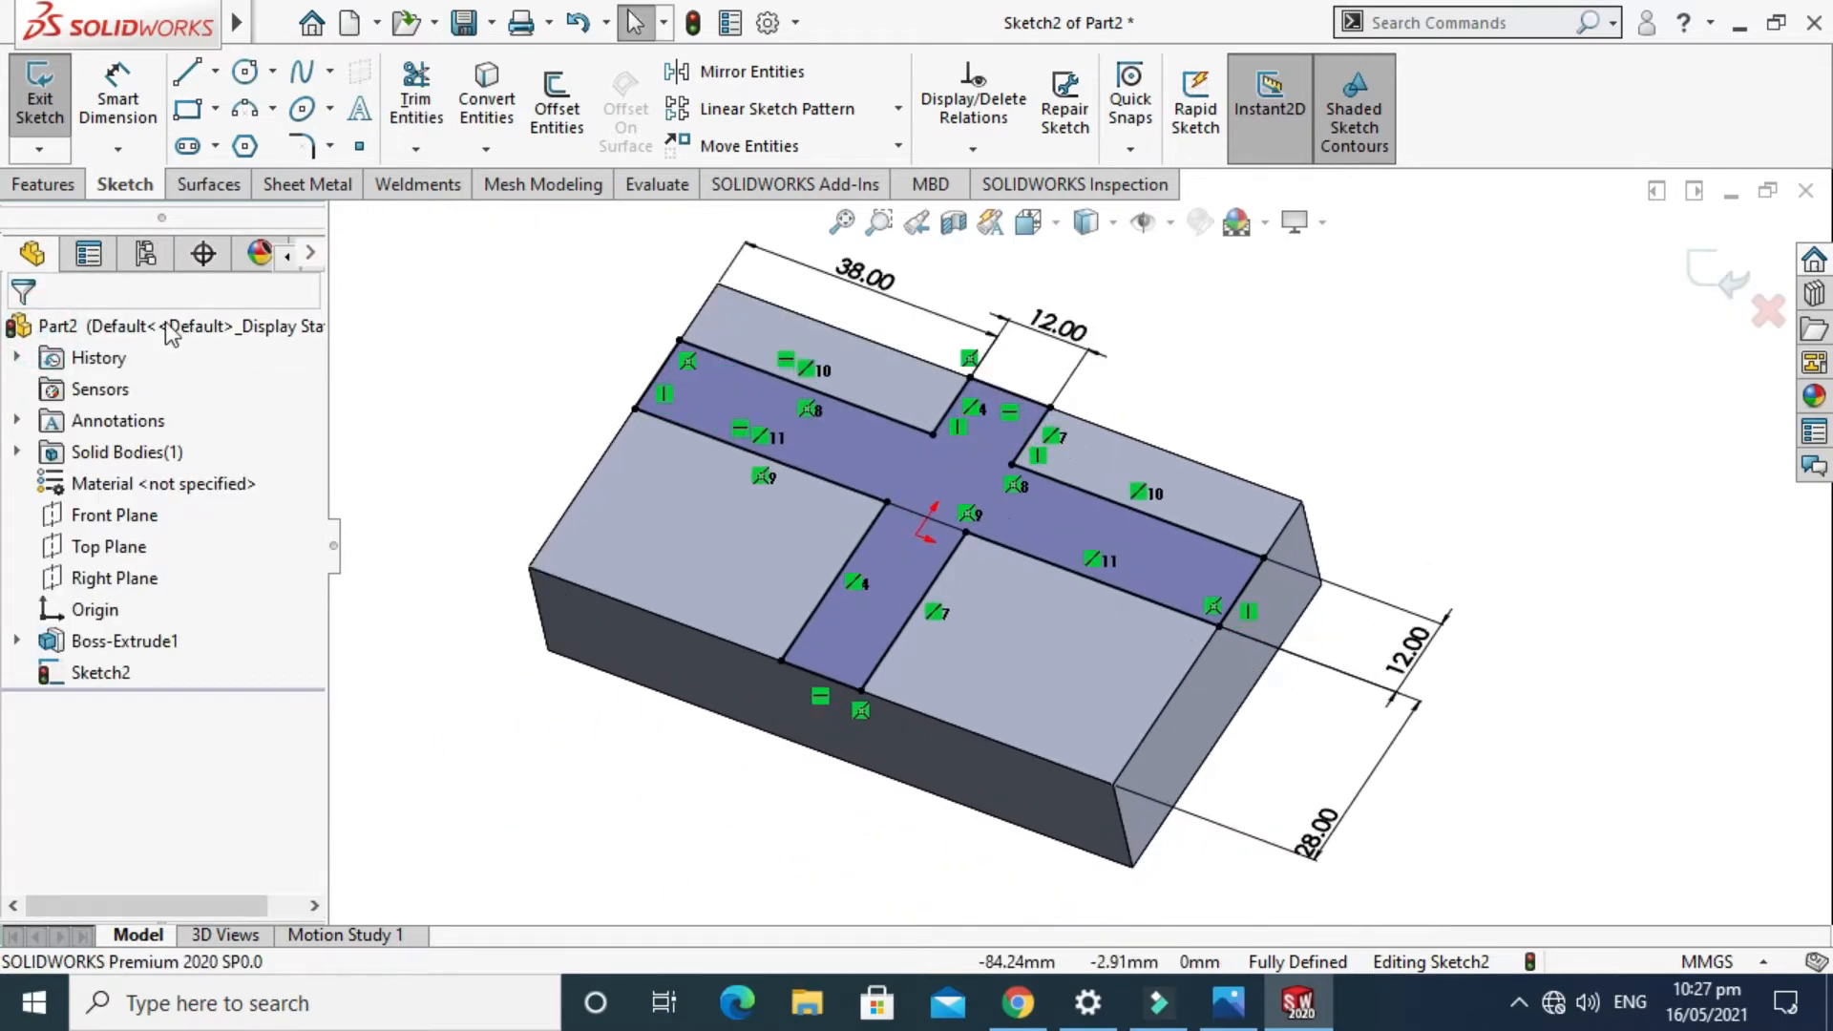
Extrude the cross profile as a blind boss with a depth of 56-18 (38 mm), checking the overall height in the reference image.
left_click(53, 182)
left_click(45, 112)
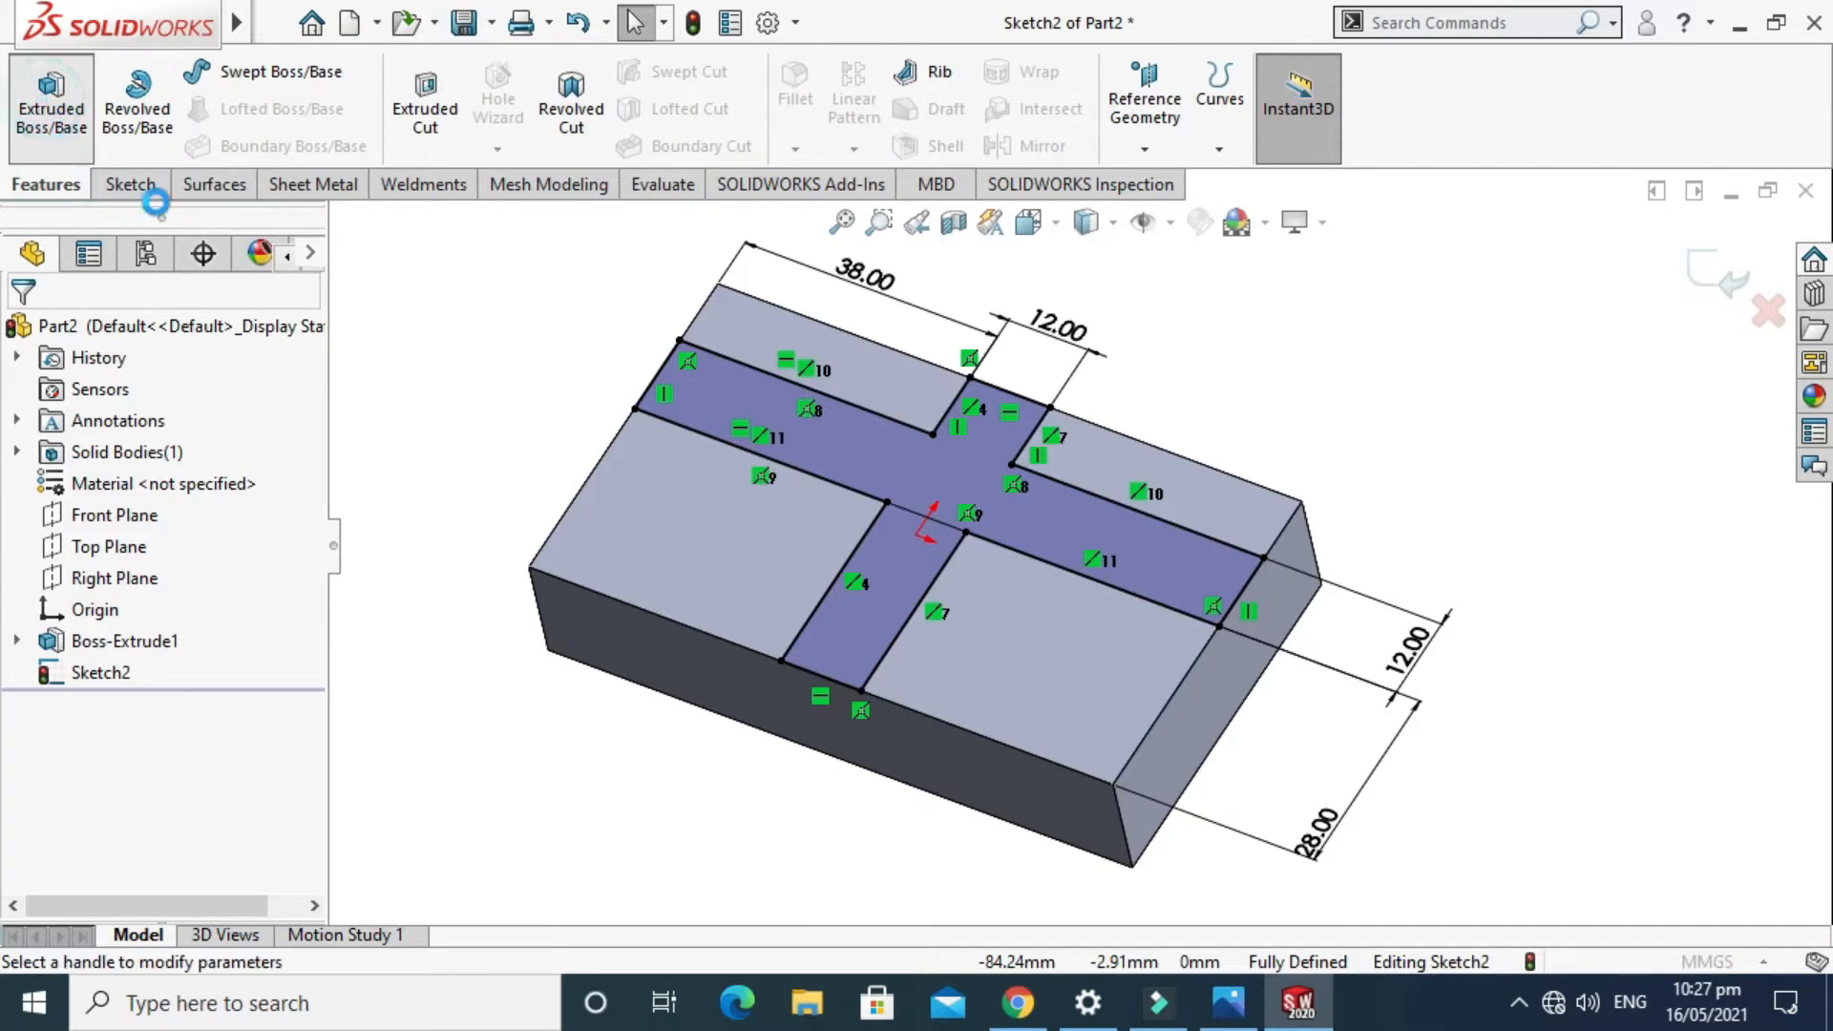
left_click(1247, 1018)
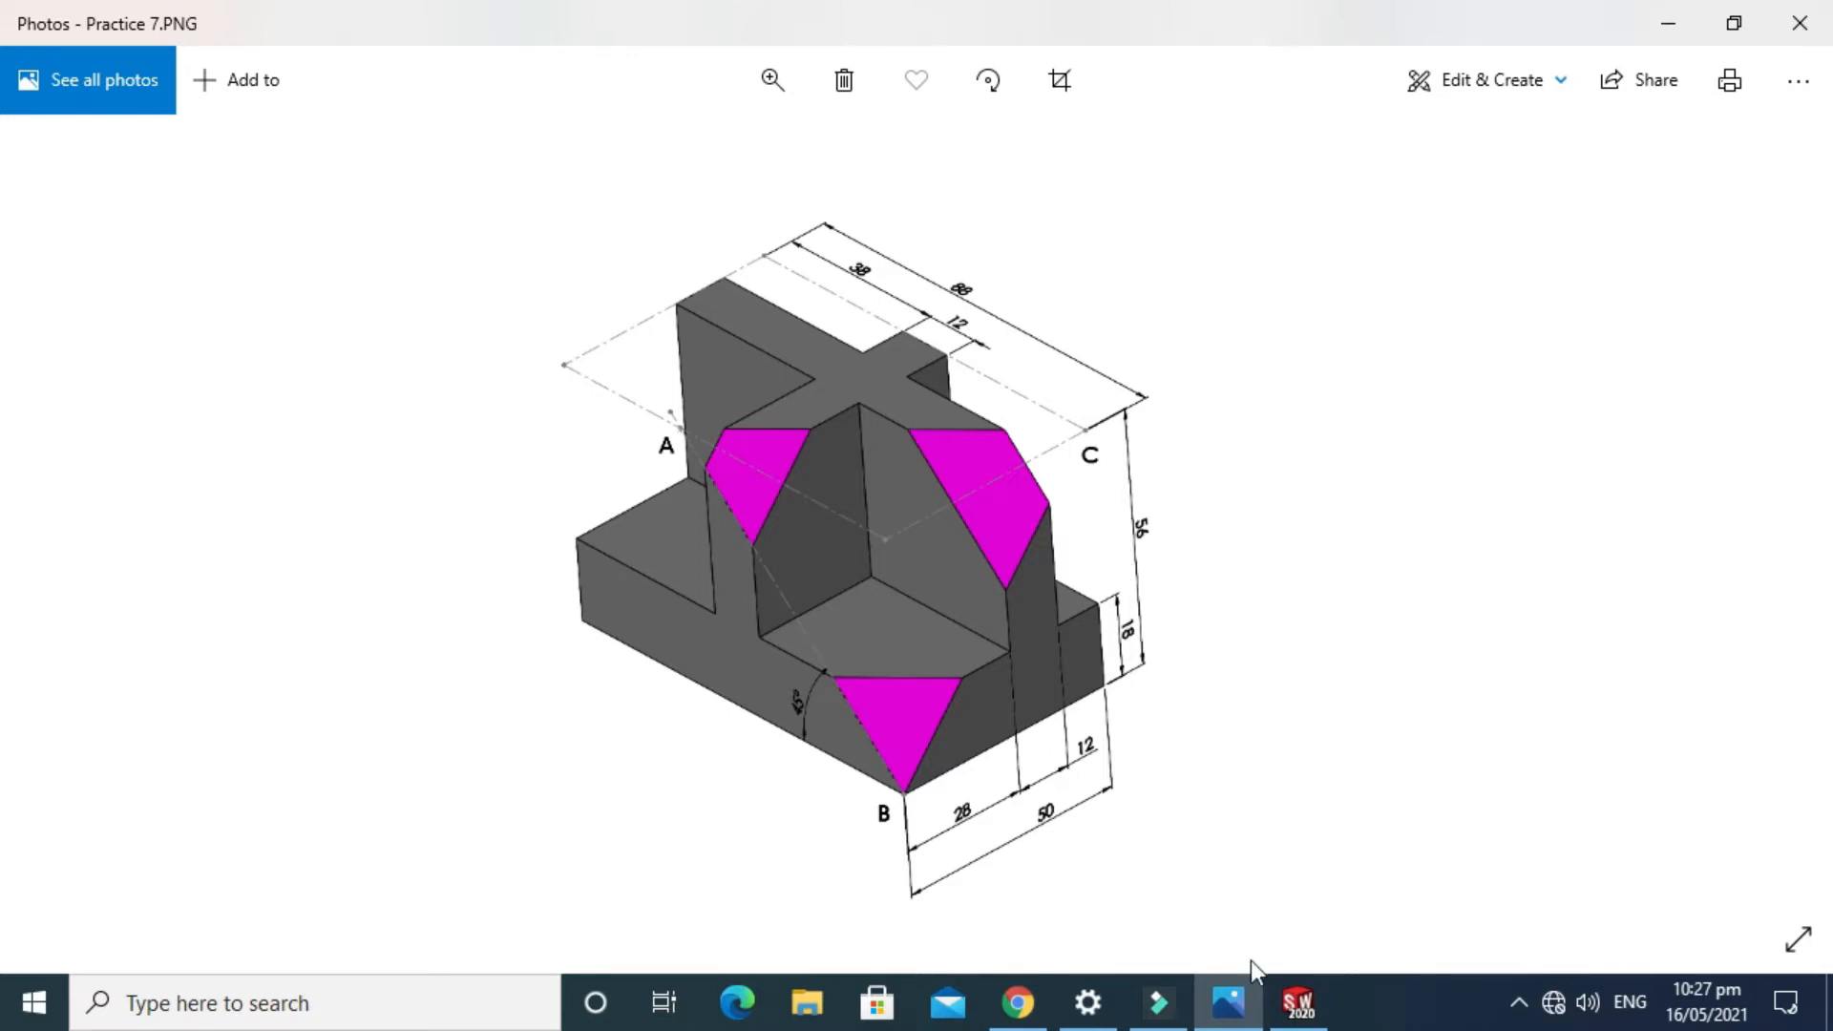
left_click(1298, 1003)
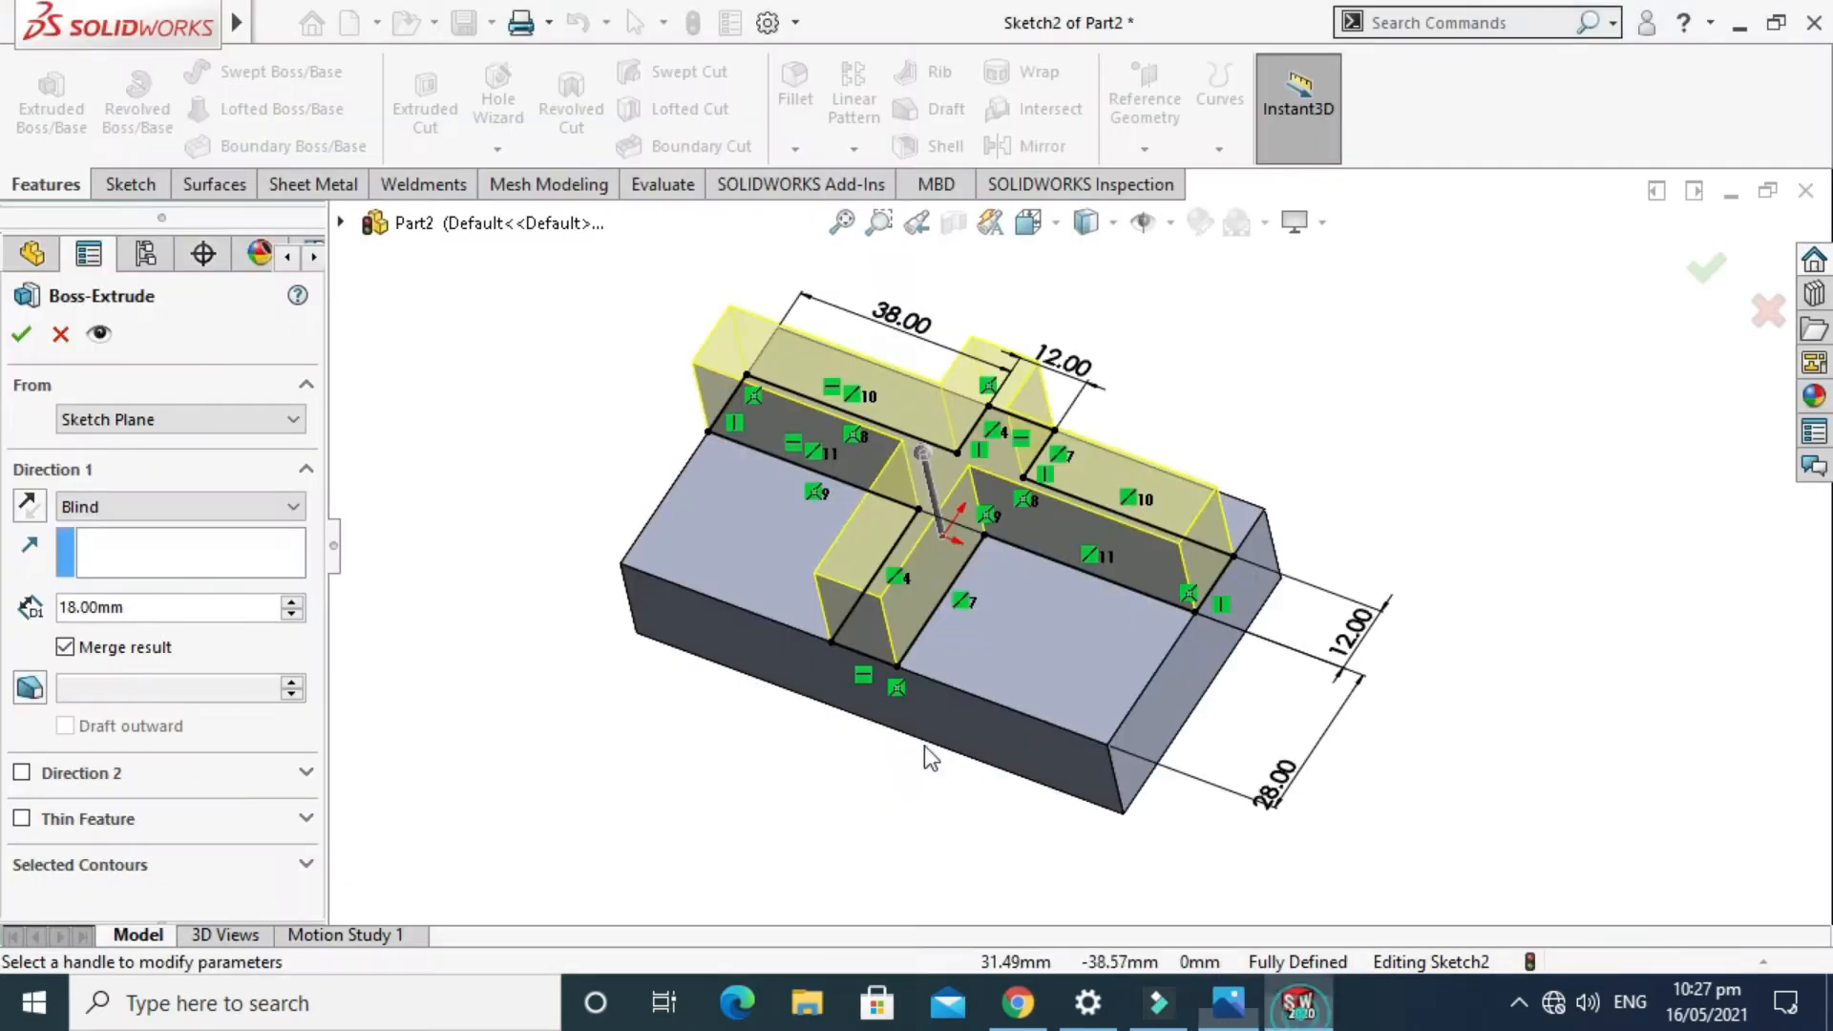
left_click(193, 612)
type("56")
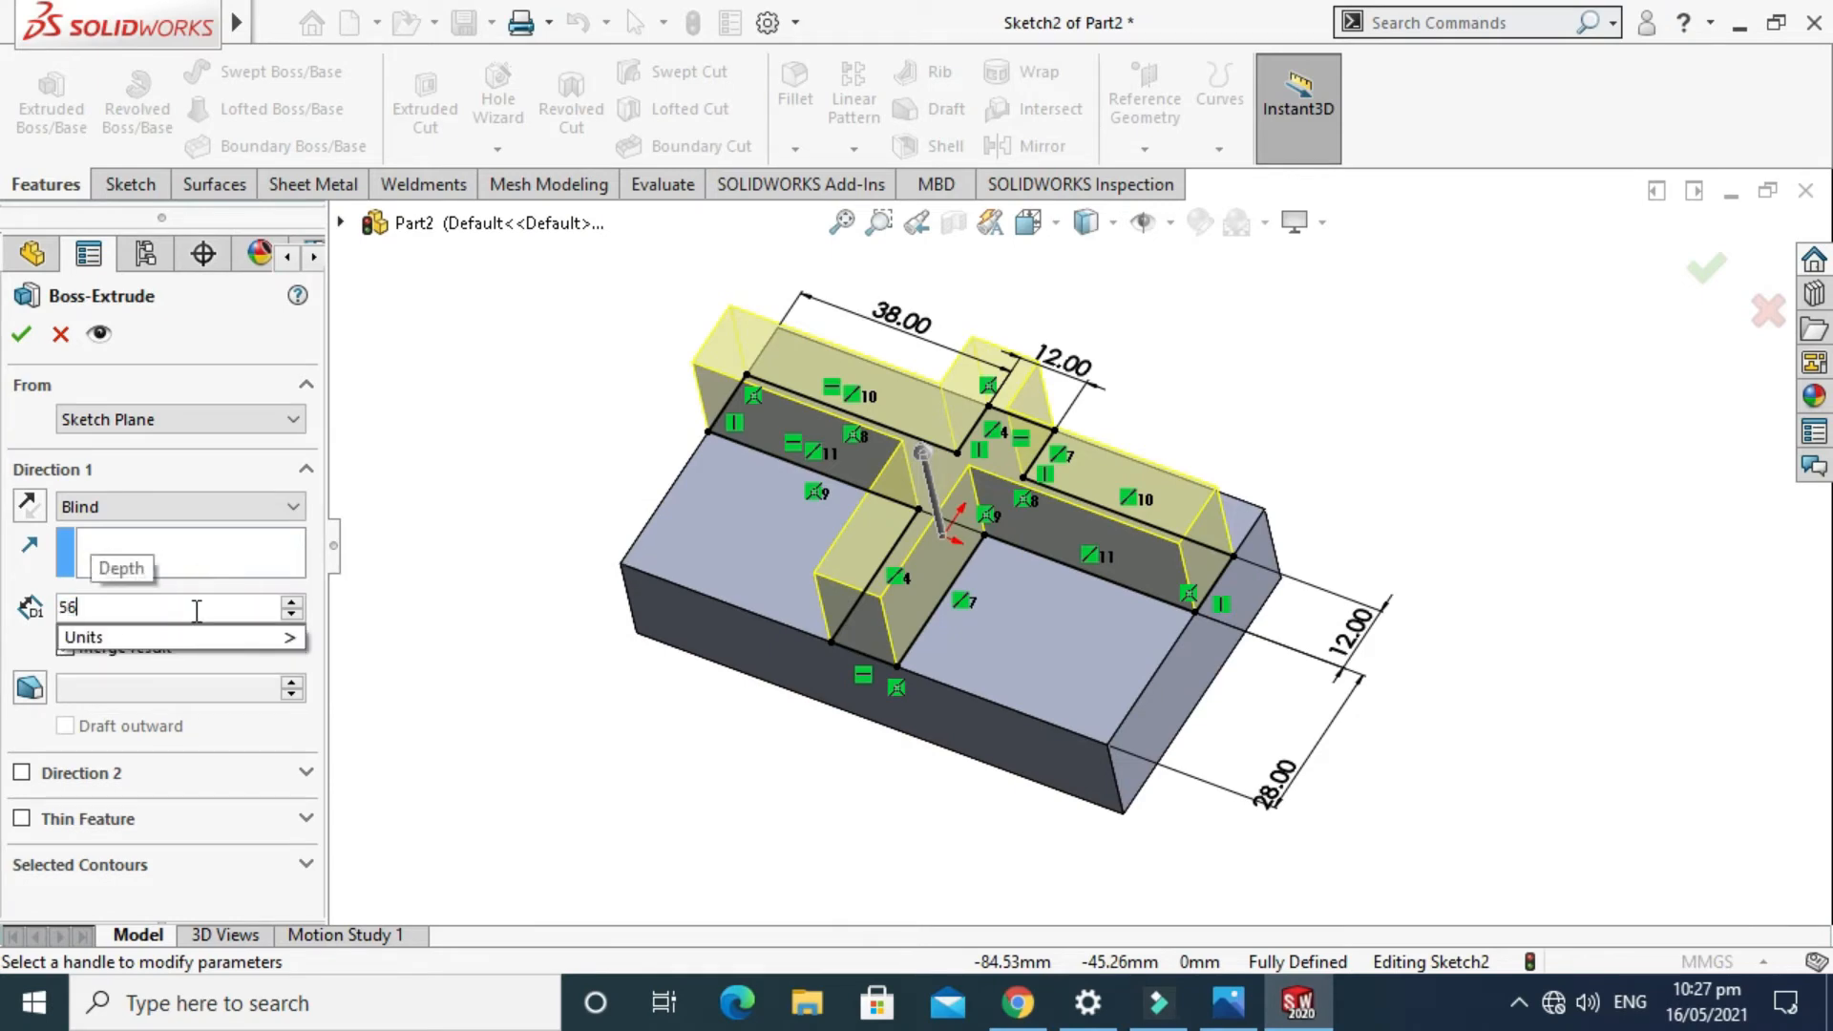
type("-18")
key("Return")
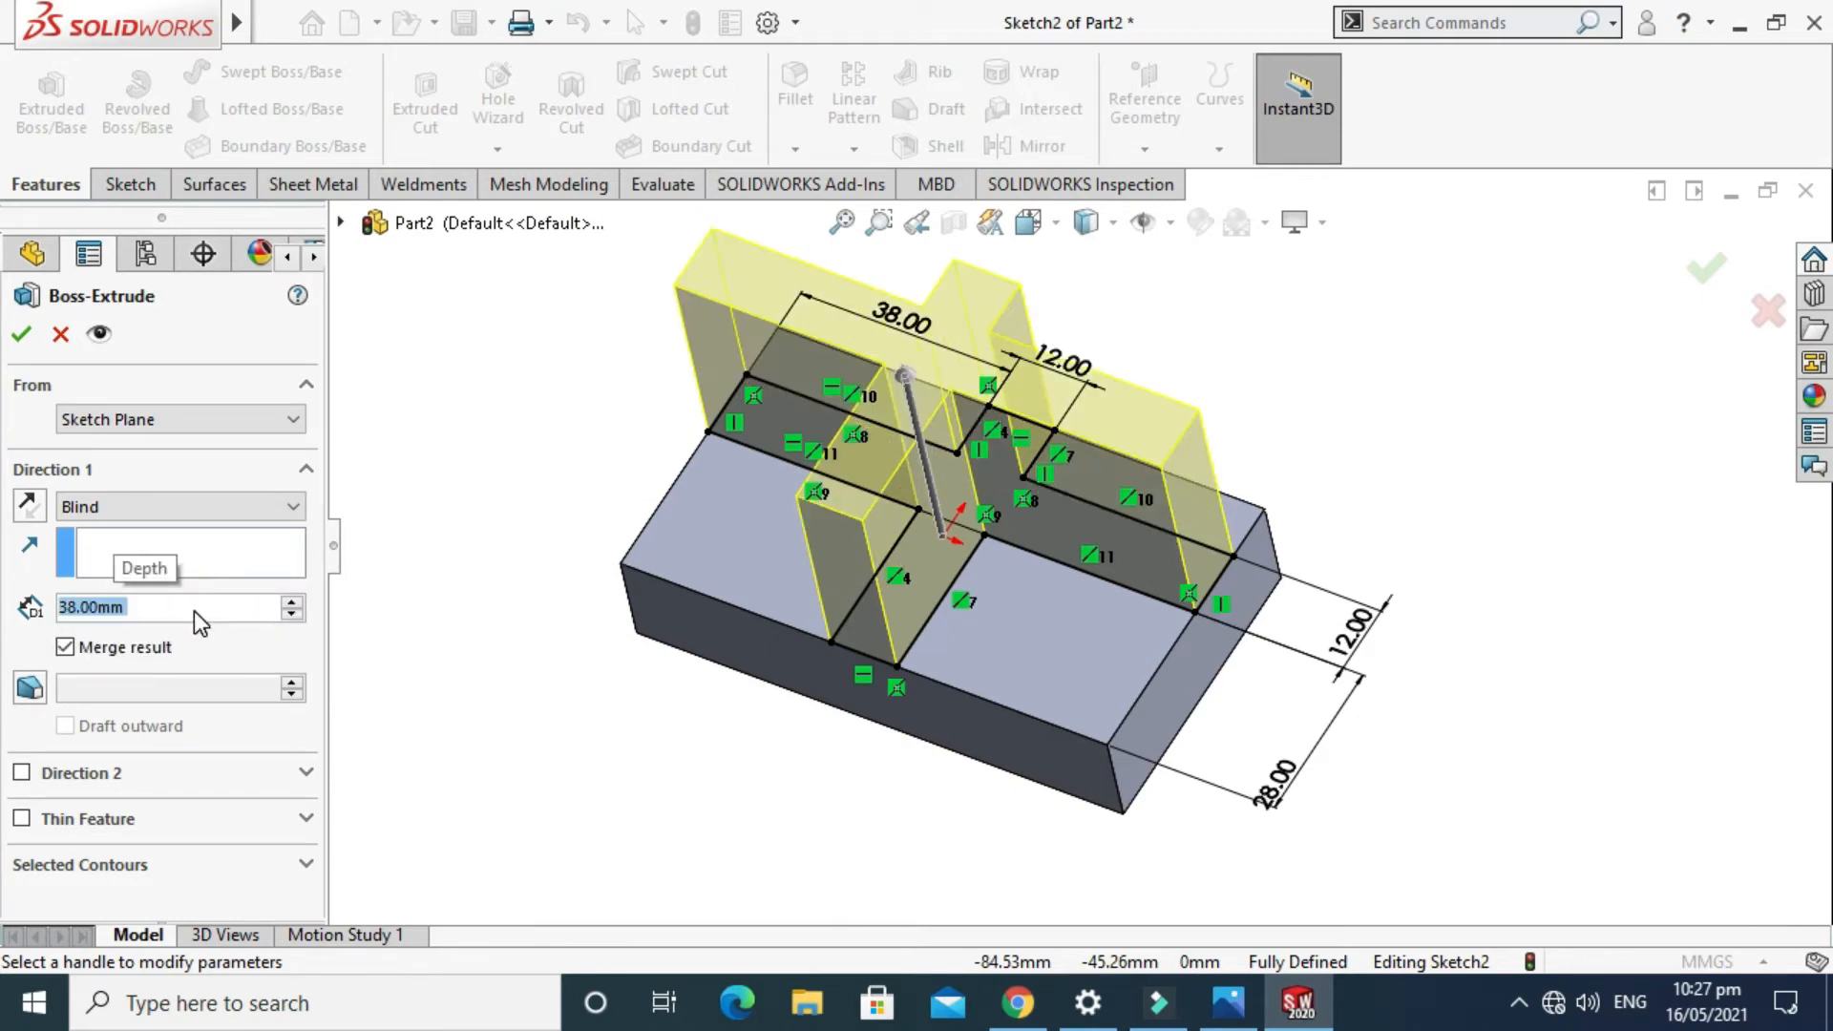
scroll(1079, 622, "up", 1)
left_click(1259, 449)
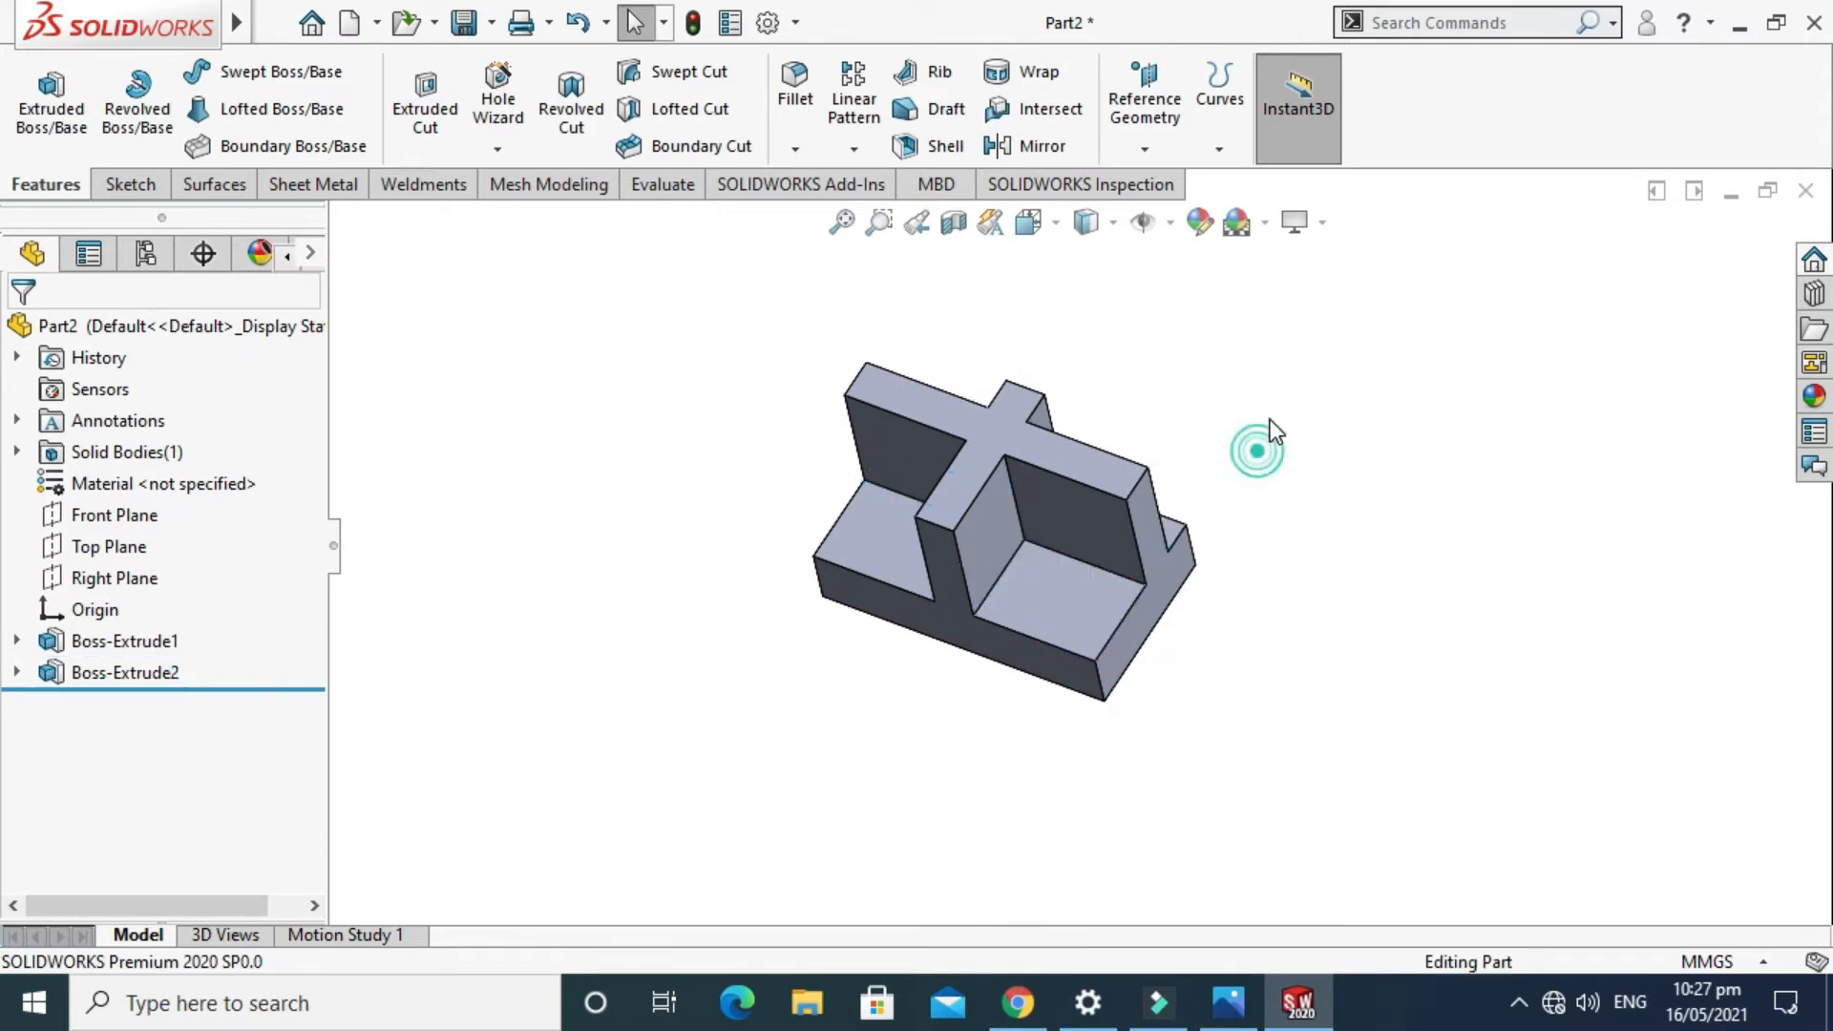
Inspect the ribbed part from another angle and examine the slanted corner faces through A, B and C in the Practice 7.PNG reference image.
right_click(1271, 418)
left_click(1354, 430)
left_click_drag(1267, 476, 1138, 495)
left_click(1229, 1005)
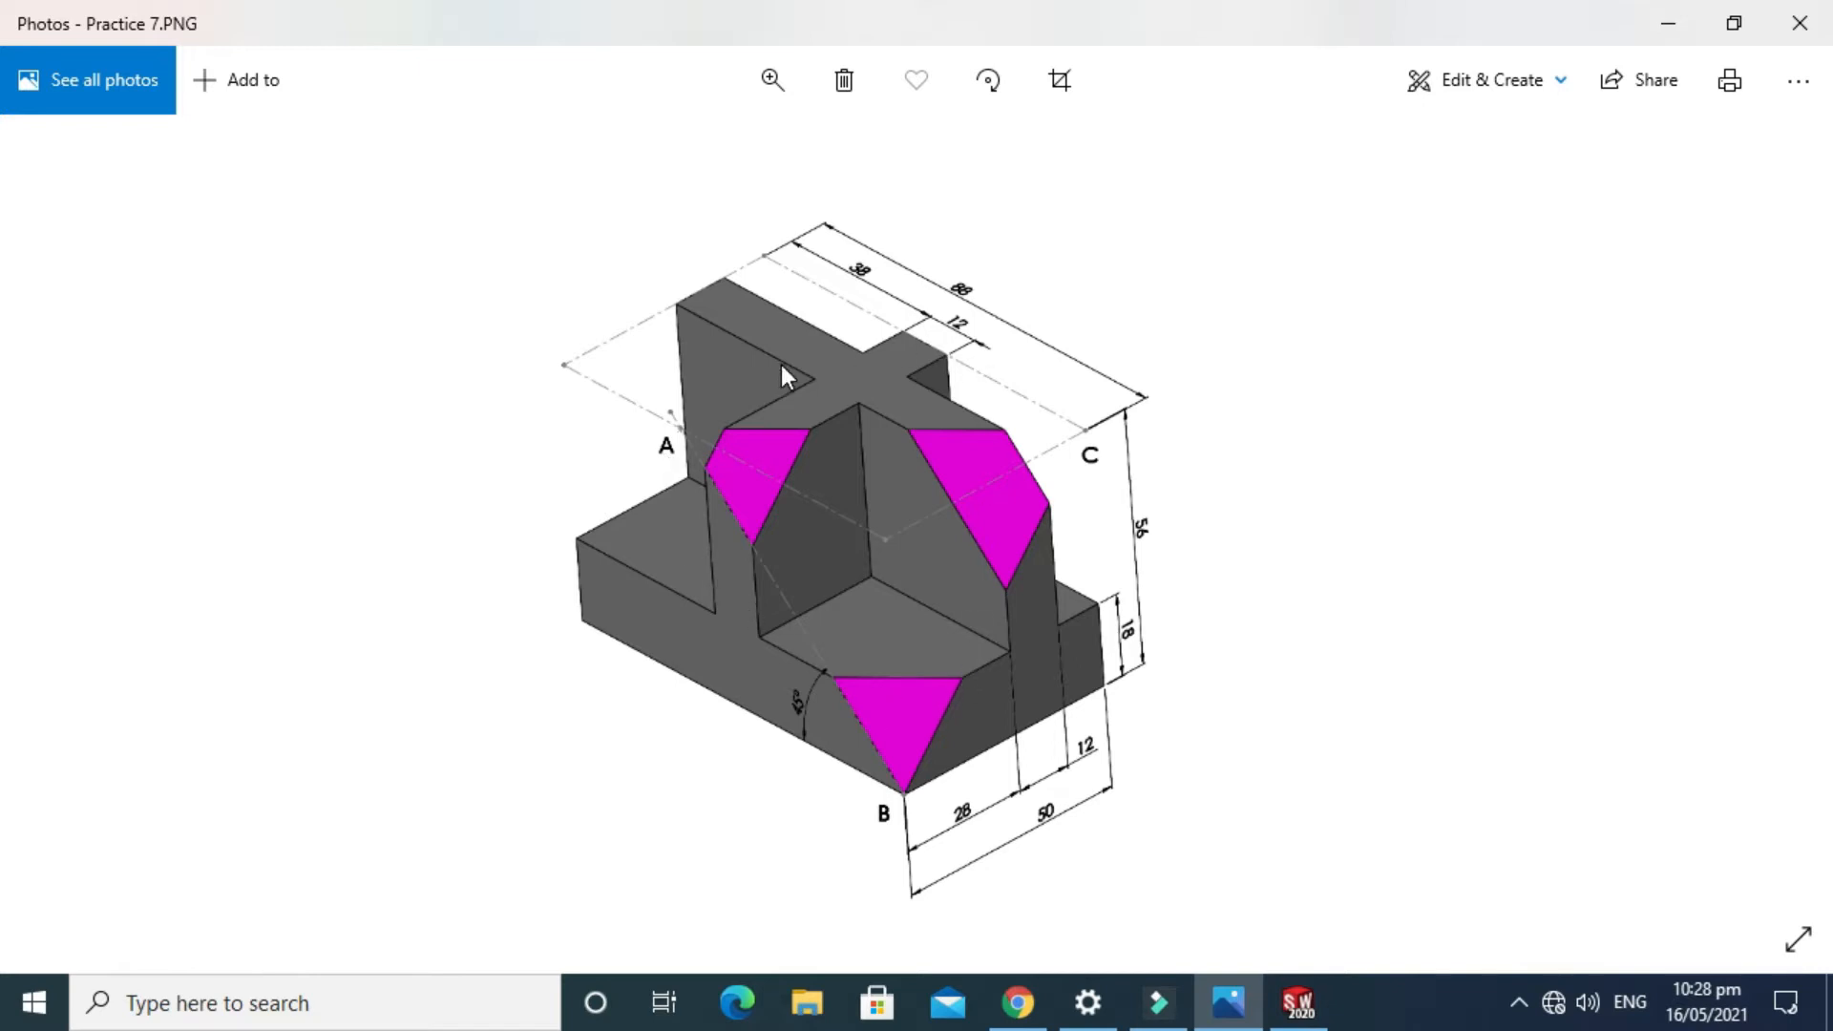
left_click(1299, 1000)
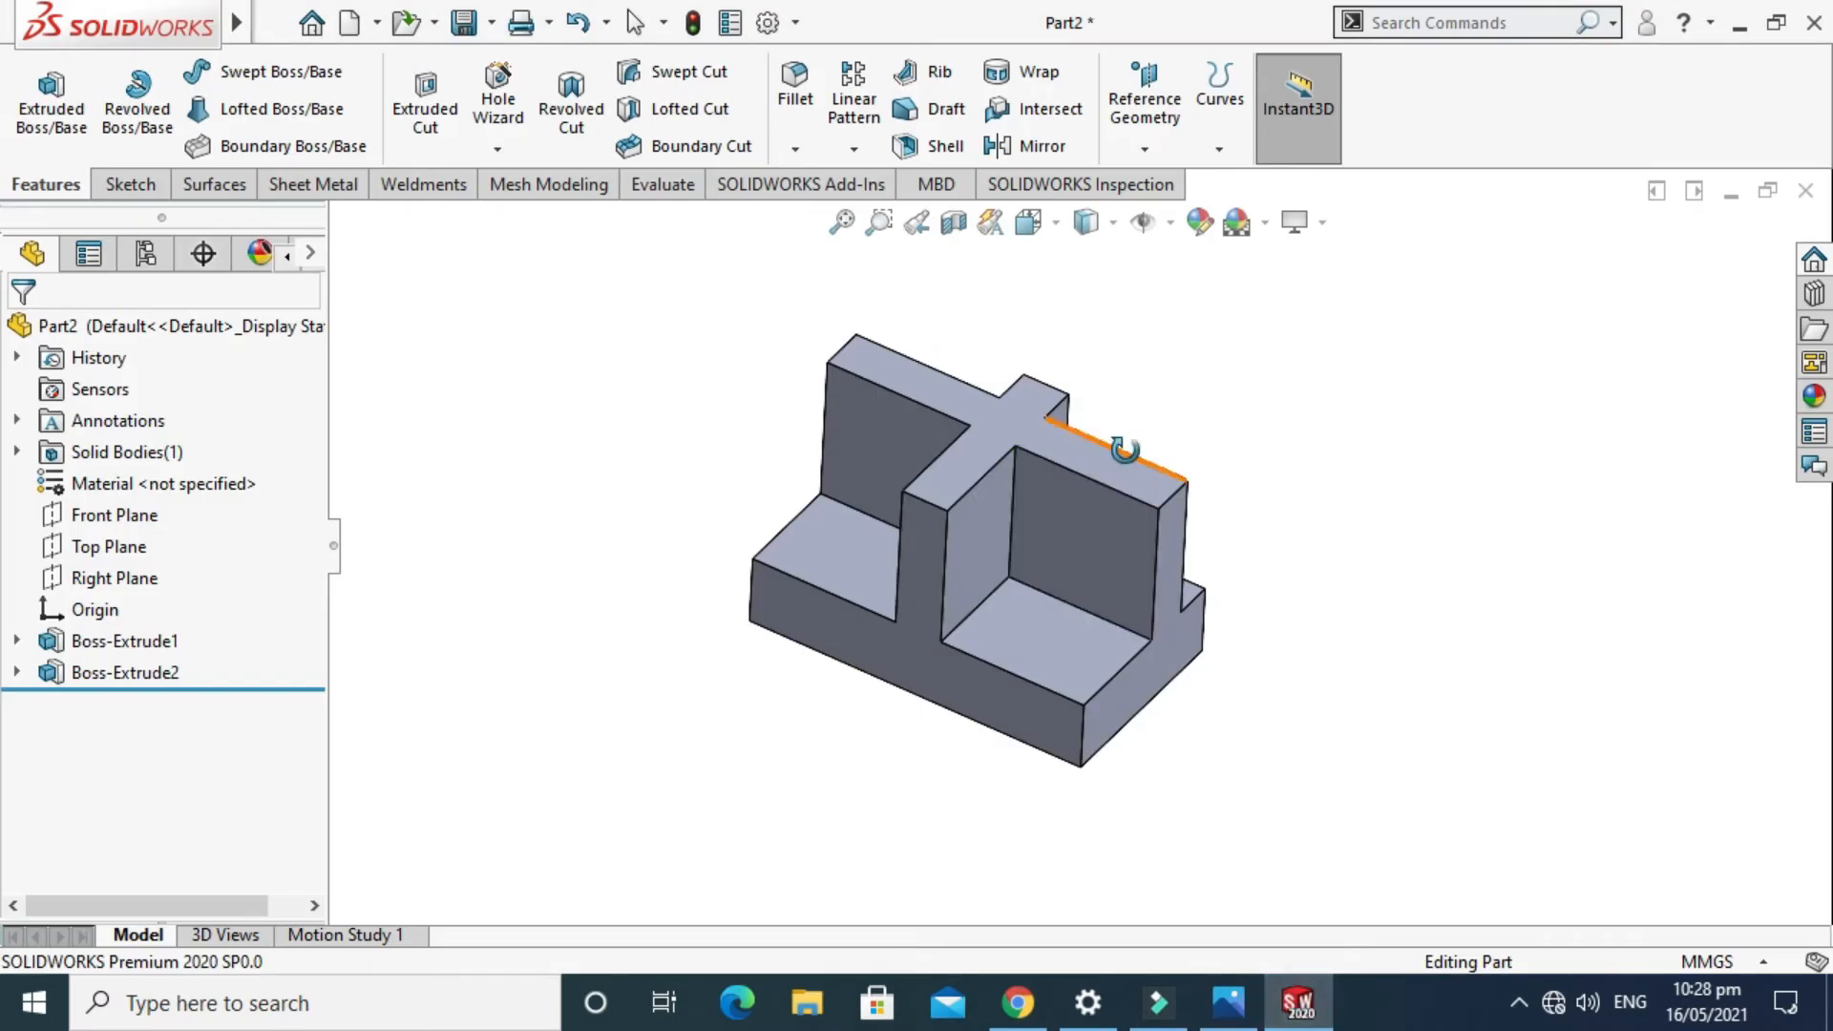
middle_click_drag(1114, 389, 1118, 473)
scroll(1014, 449, "down", 1)
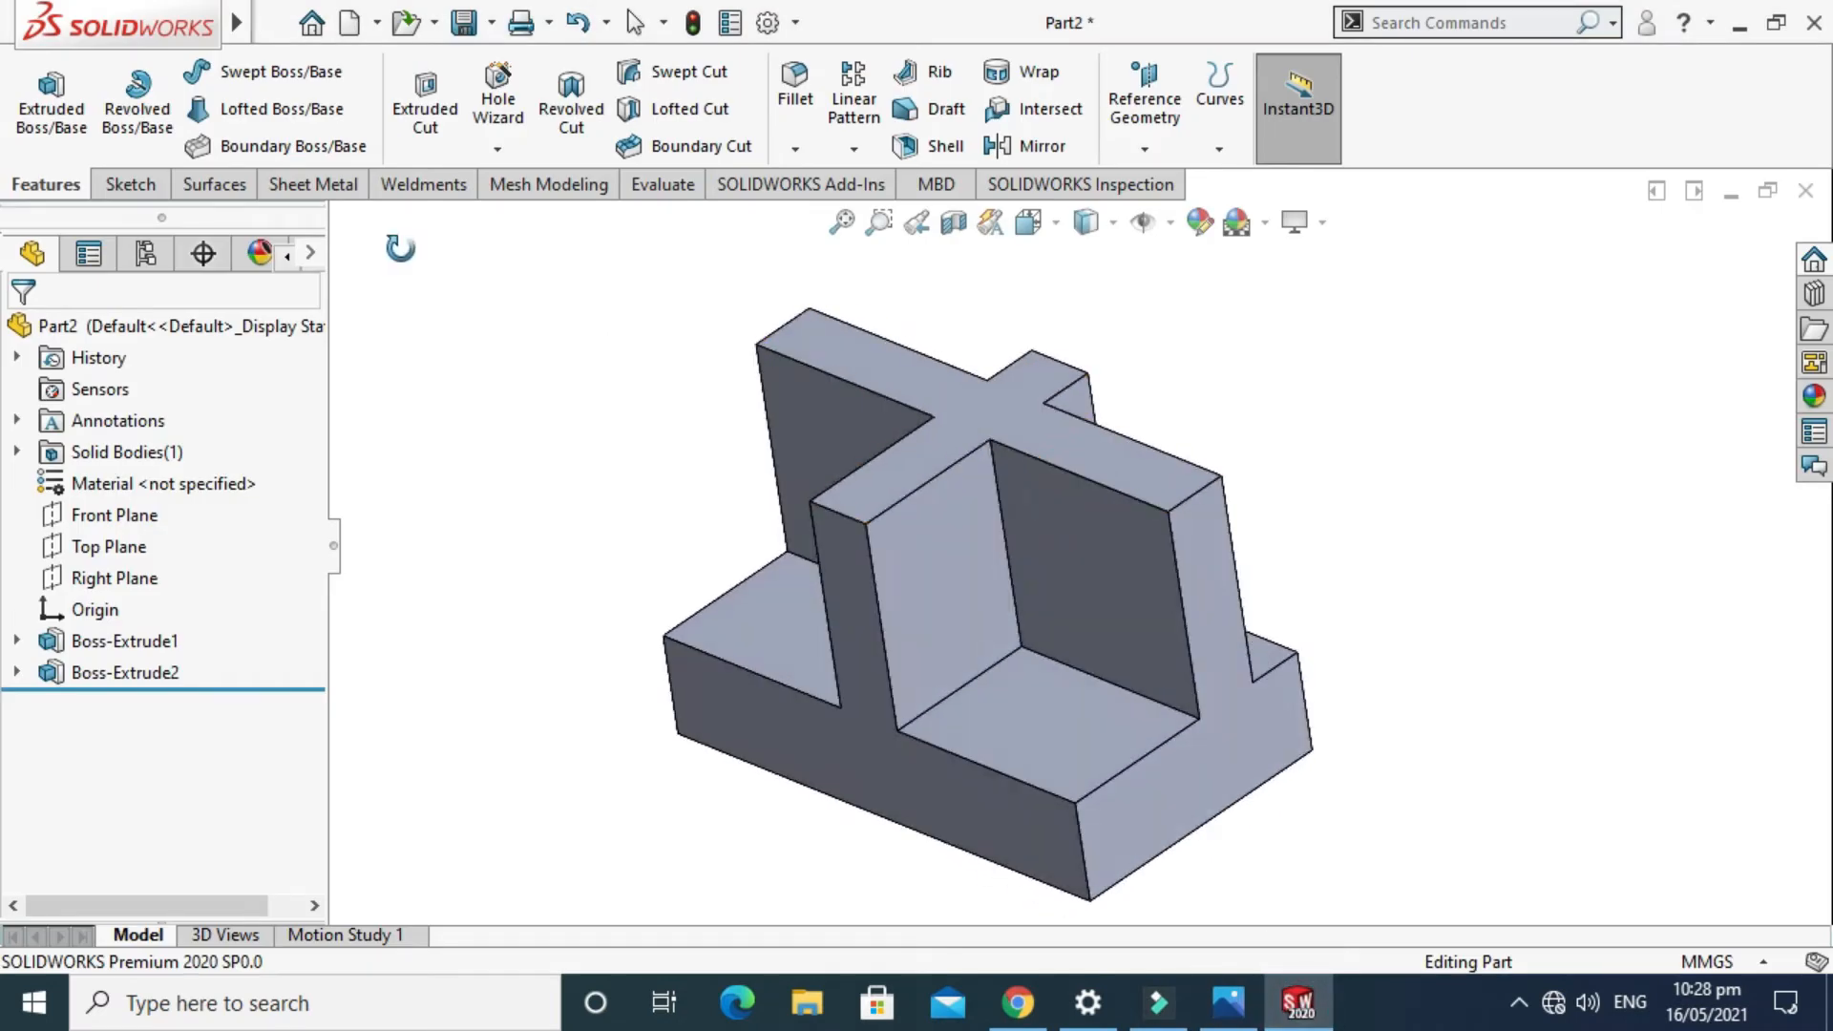
left_click(1145, 105)
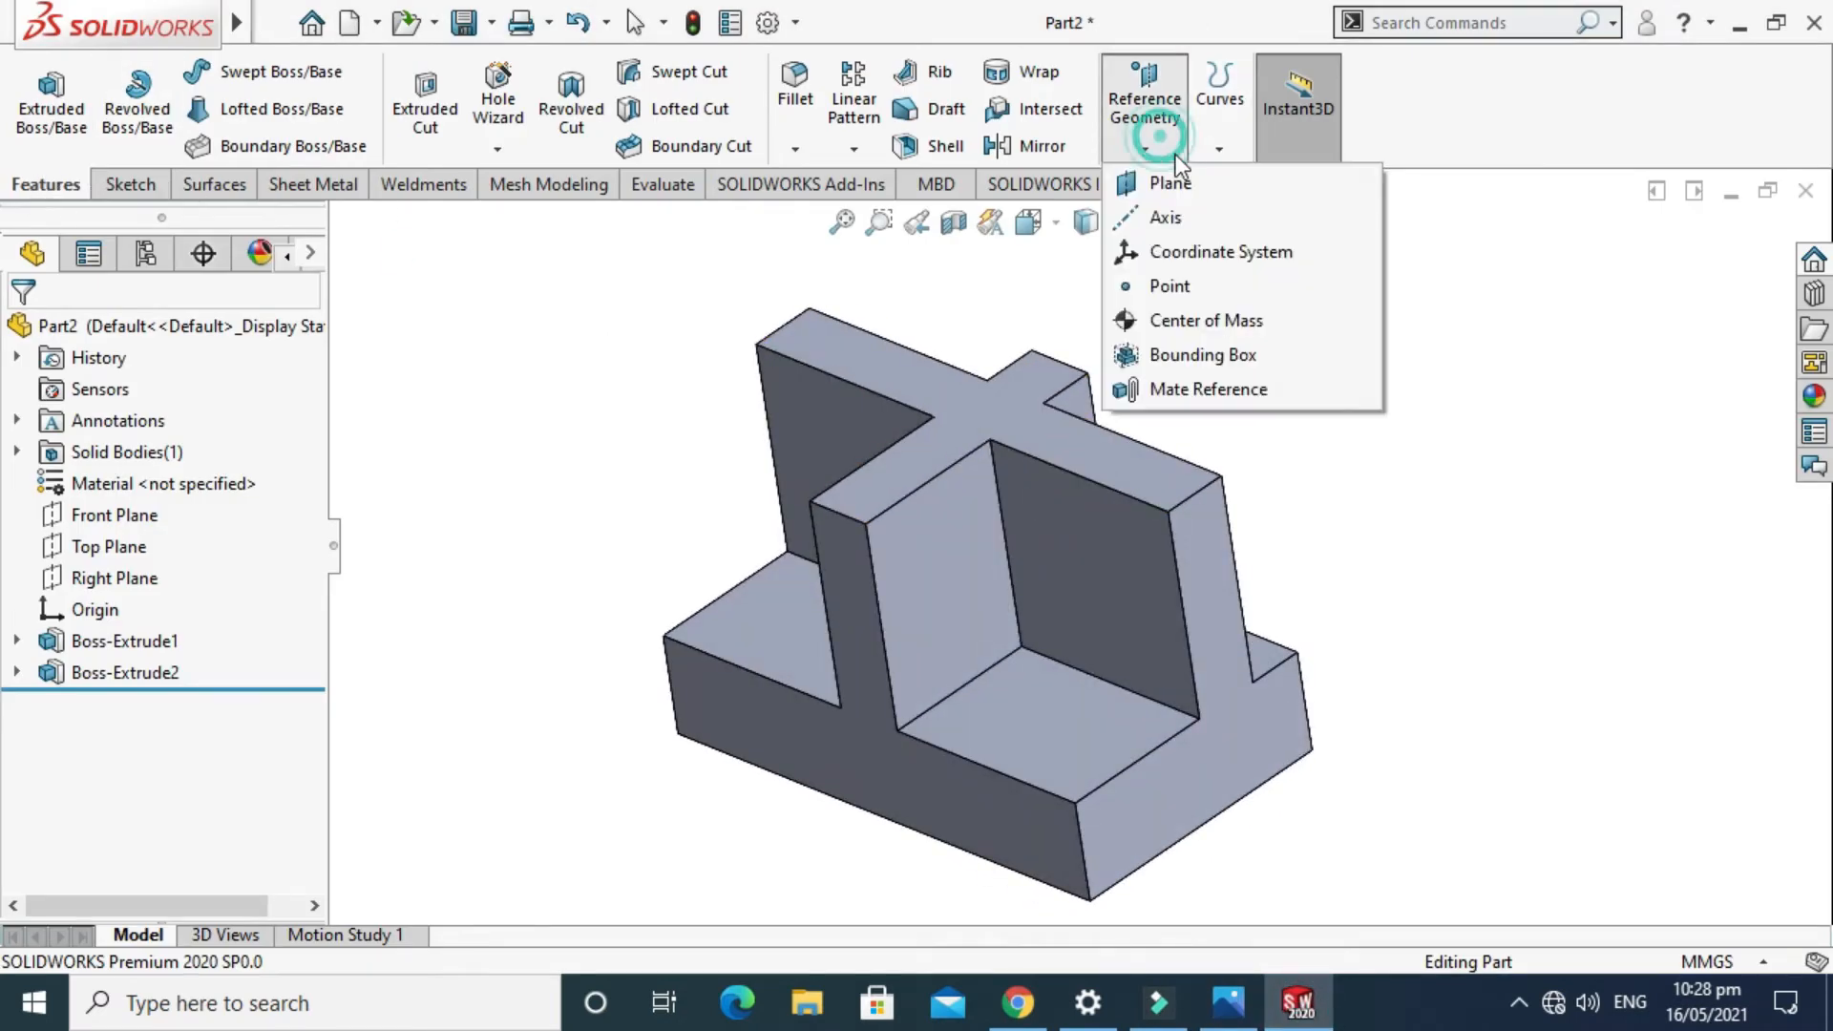
left_click(1173, 179)
left_click(1229, 1002)
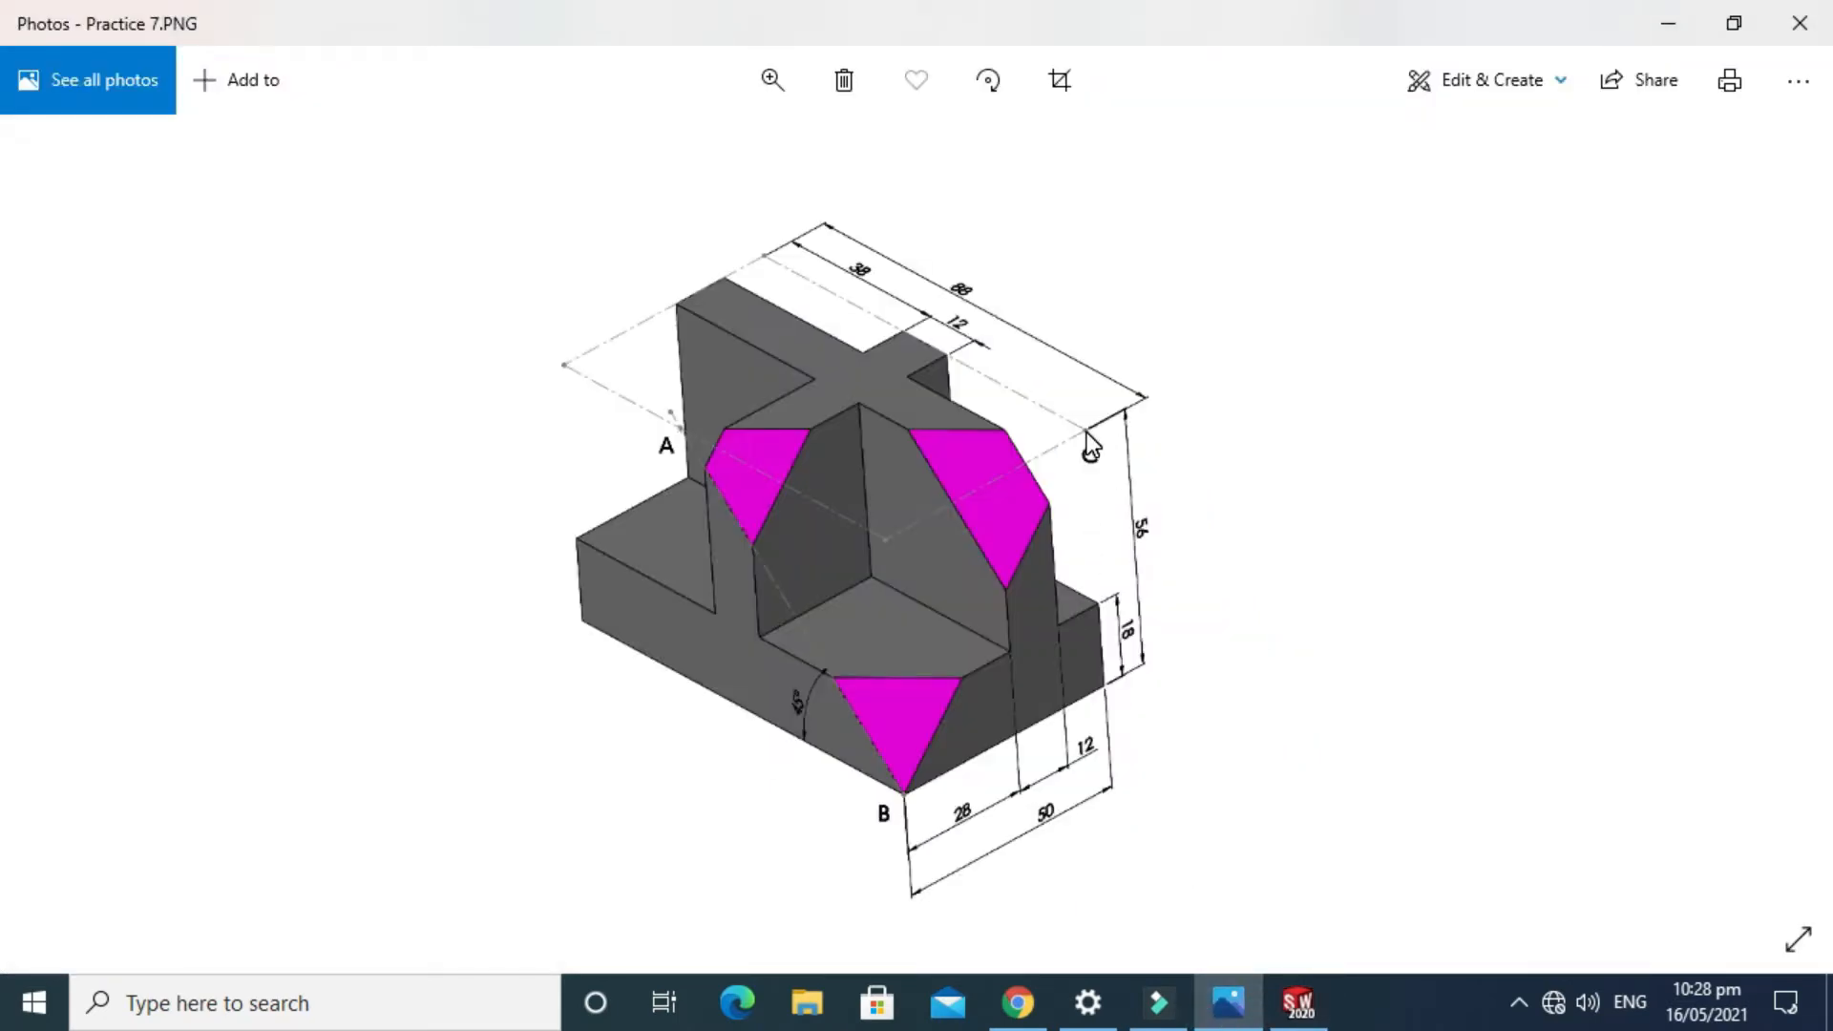
left_click(1229, 1002)
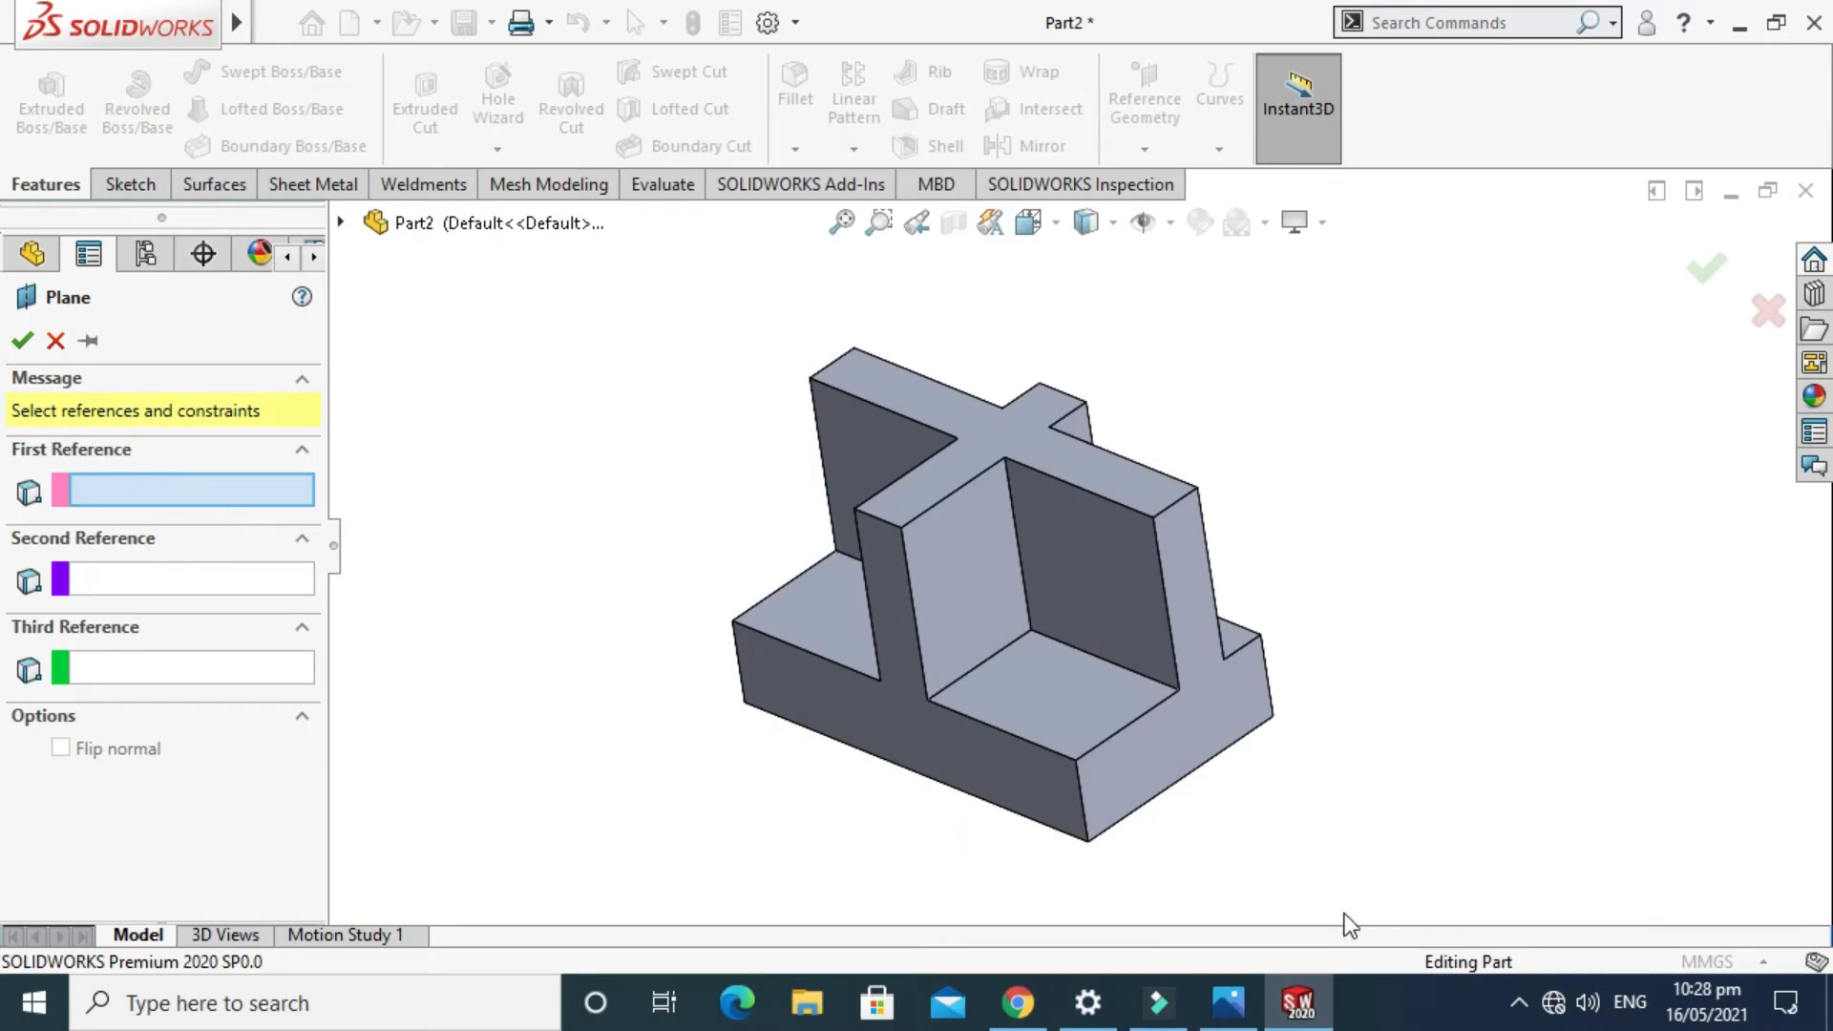
left_click(1229, 1003)
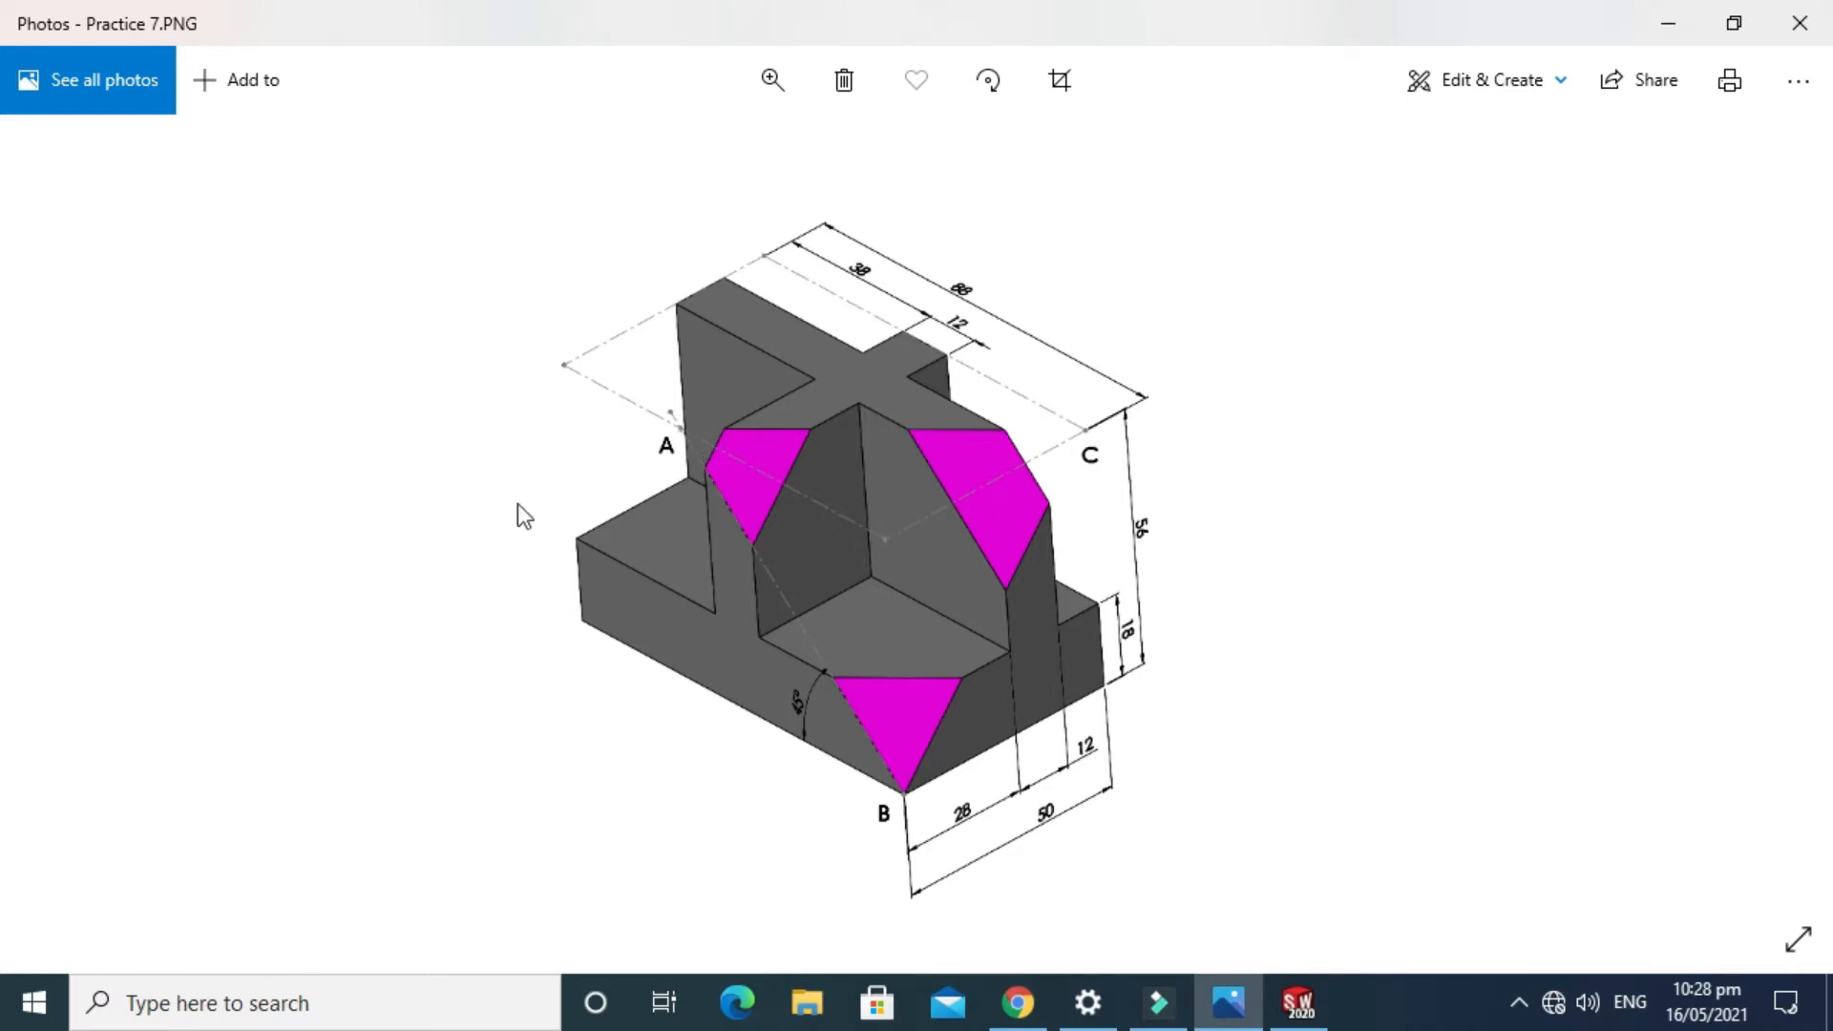
left_click(1299, 998)
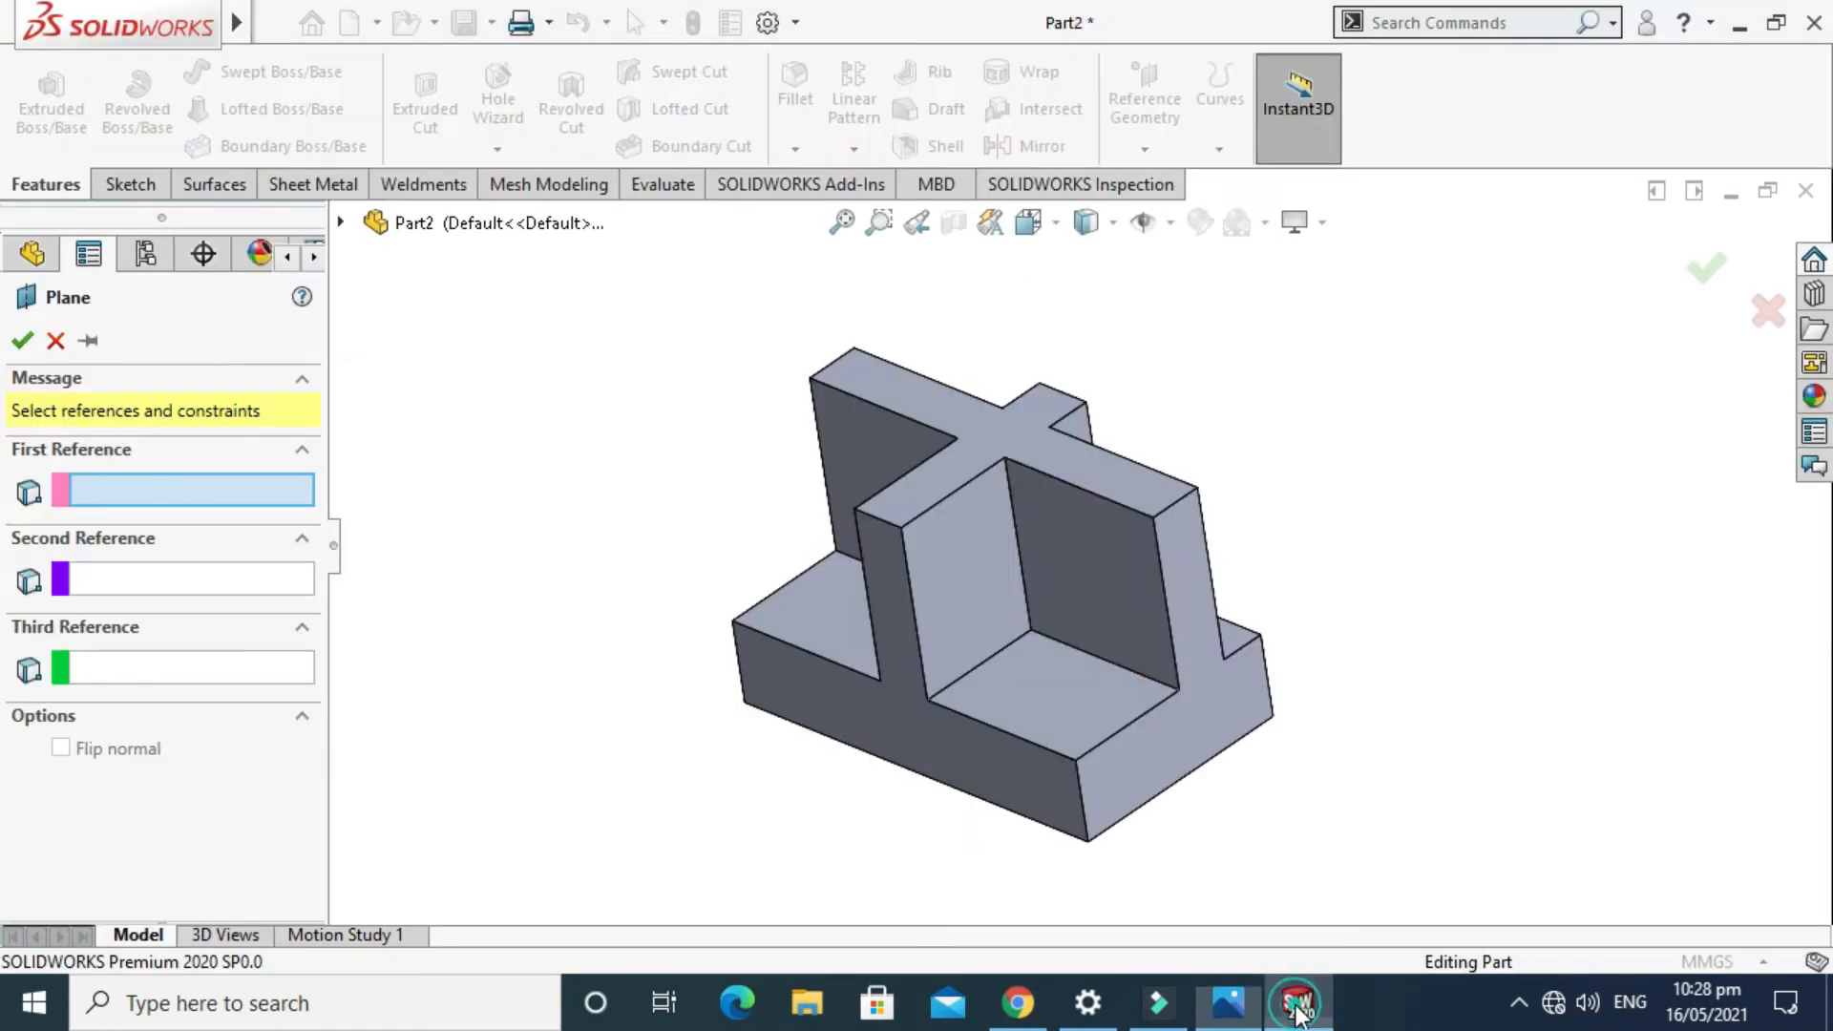
left_click(56, 341)
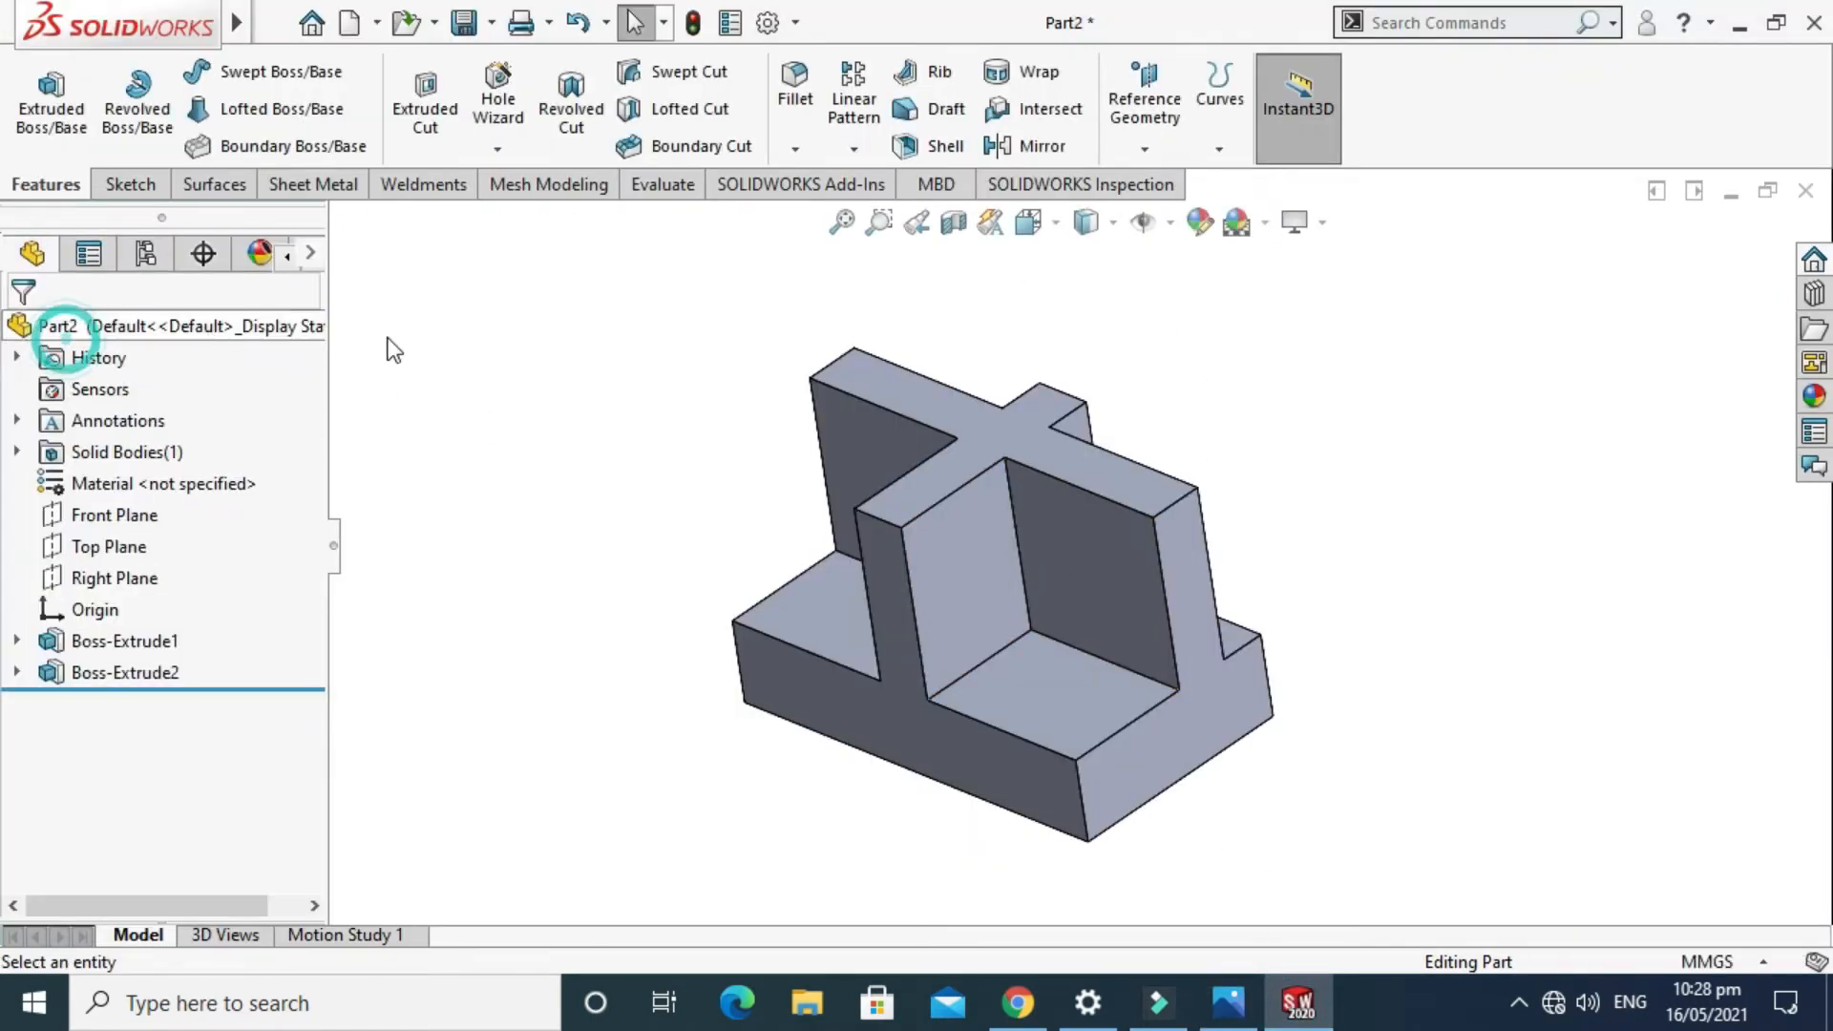
left_click_drag(1071, 466, 1130, 517)
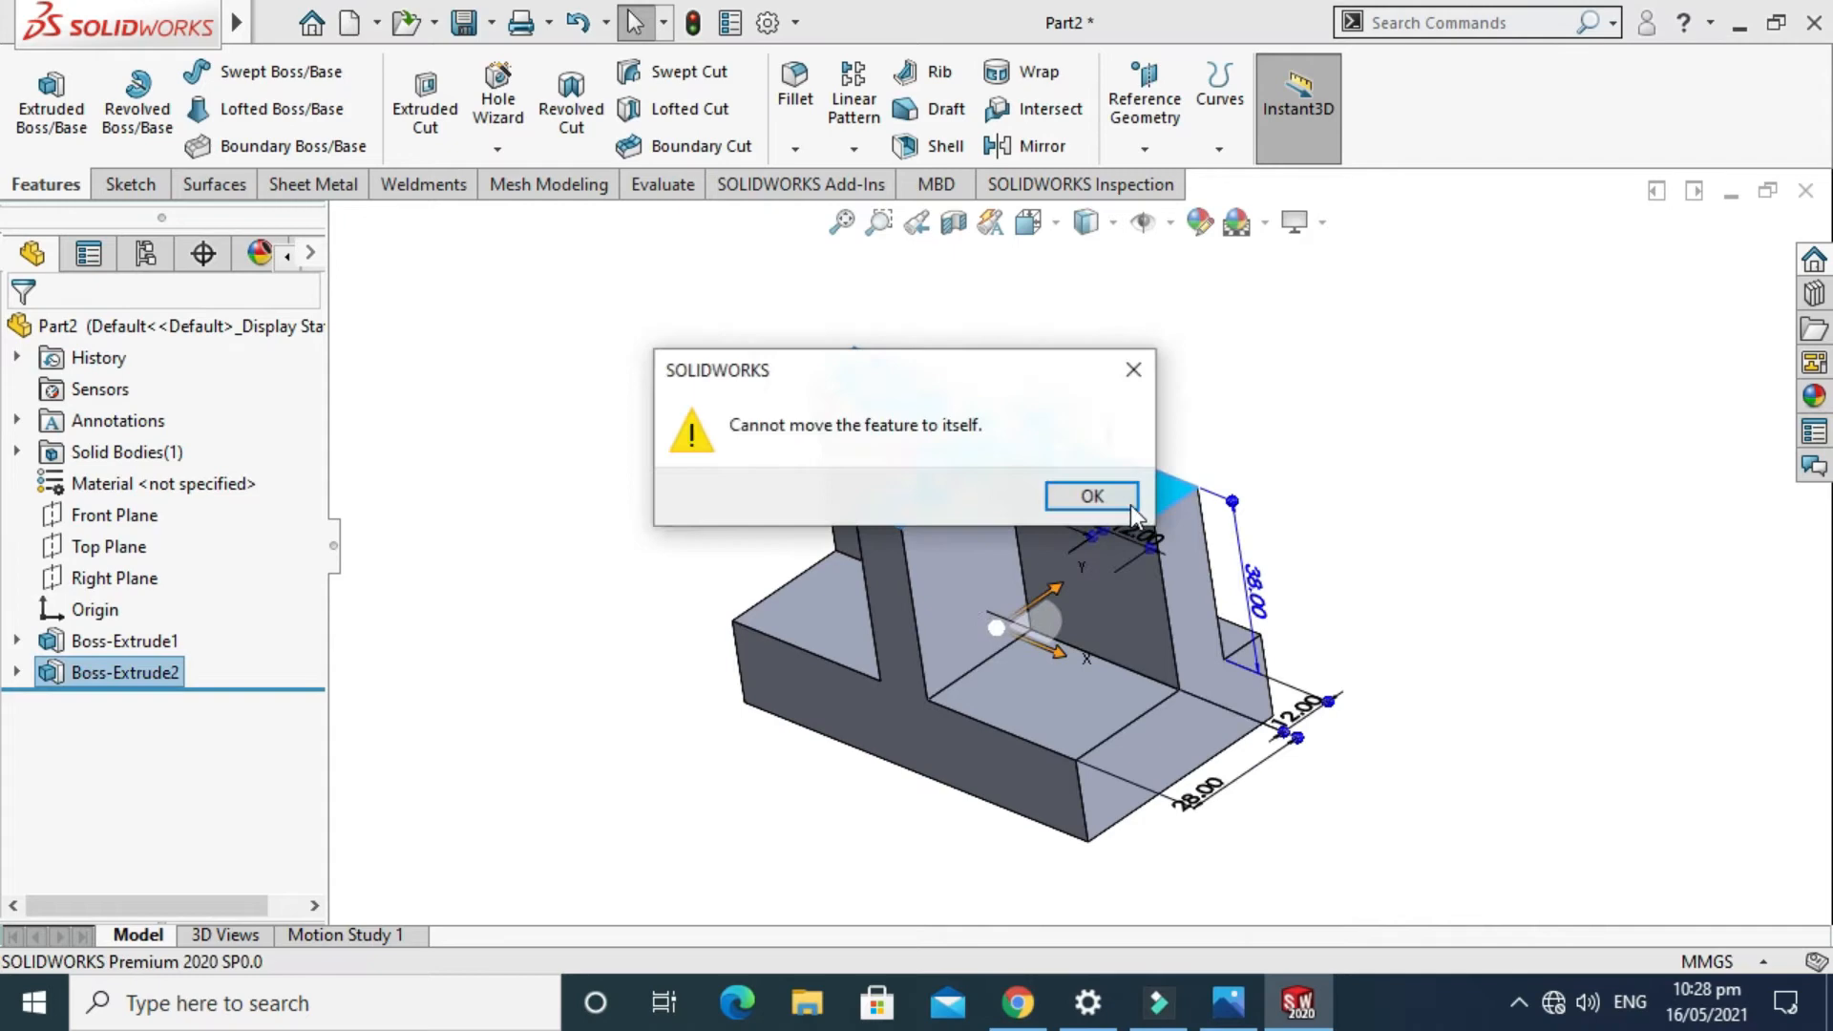
left_click(1133, 371)
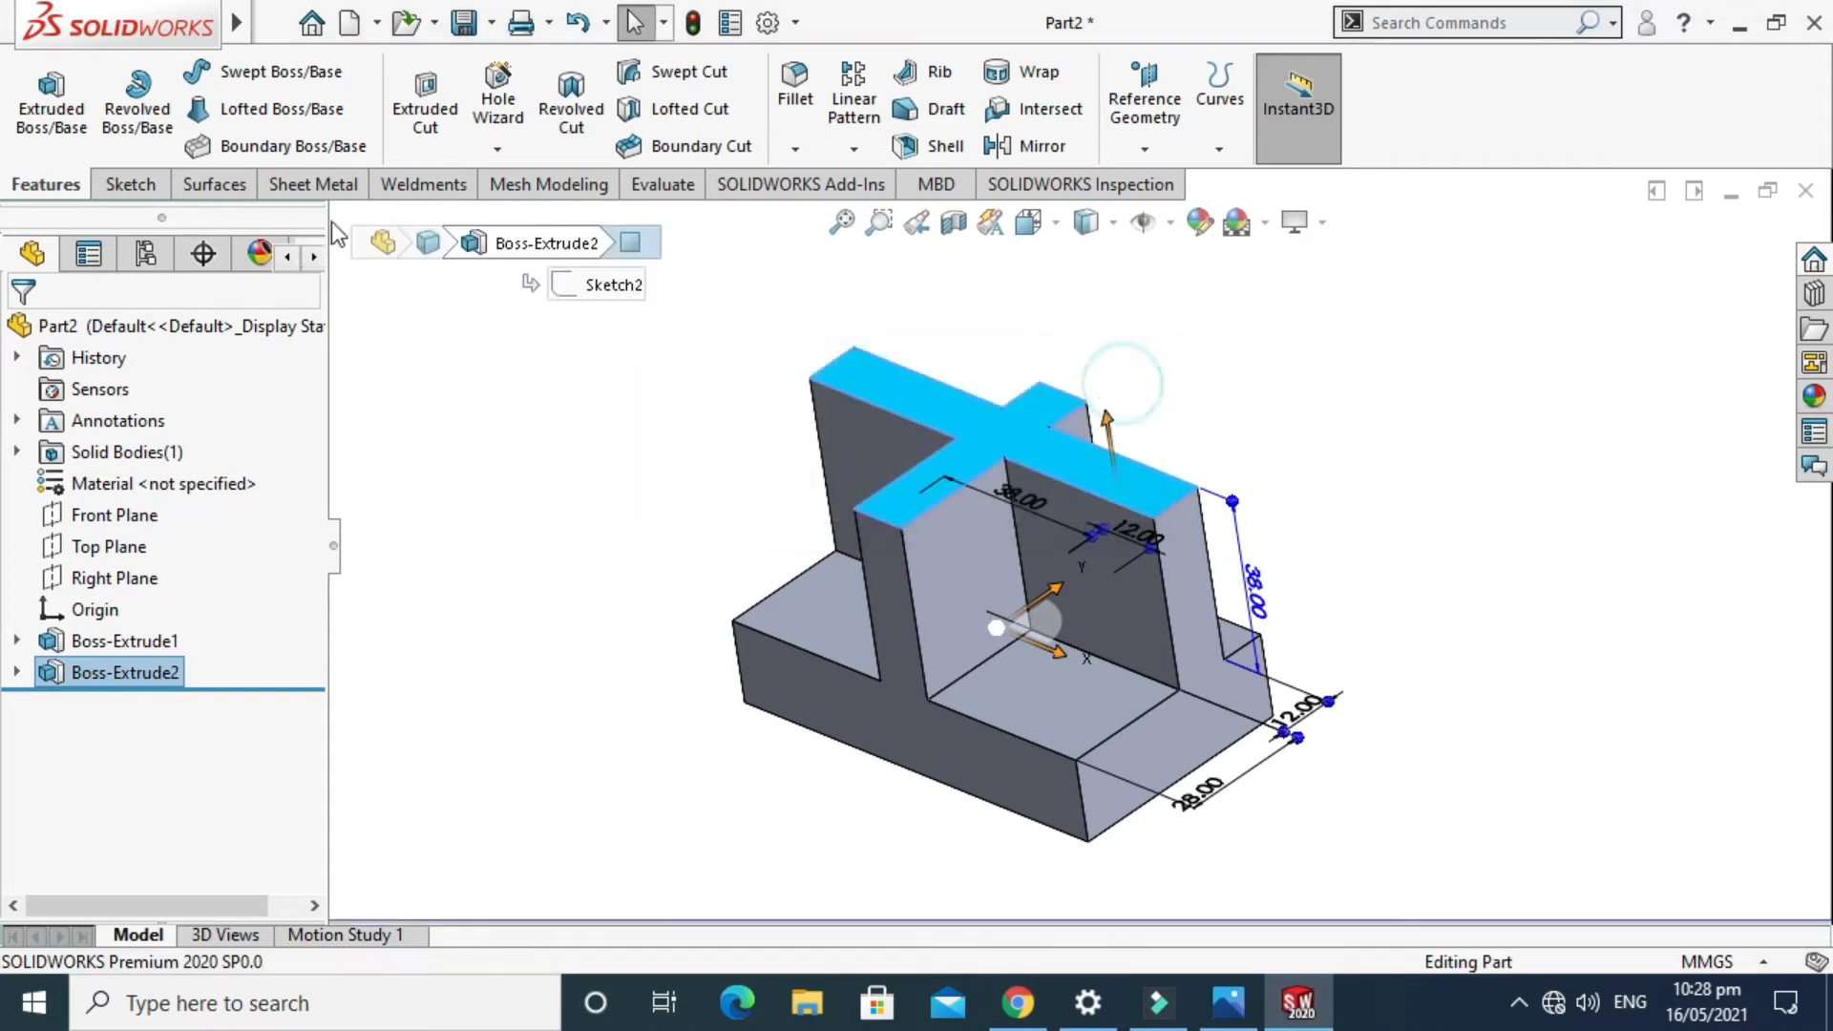
Sketch a corner rectangle on the ribs' top face, spanning the block's full outline between opposite corners.
left_click(129, 185)
left_click(39, 84)
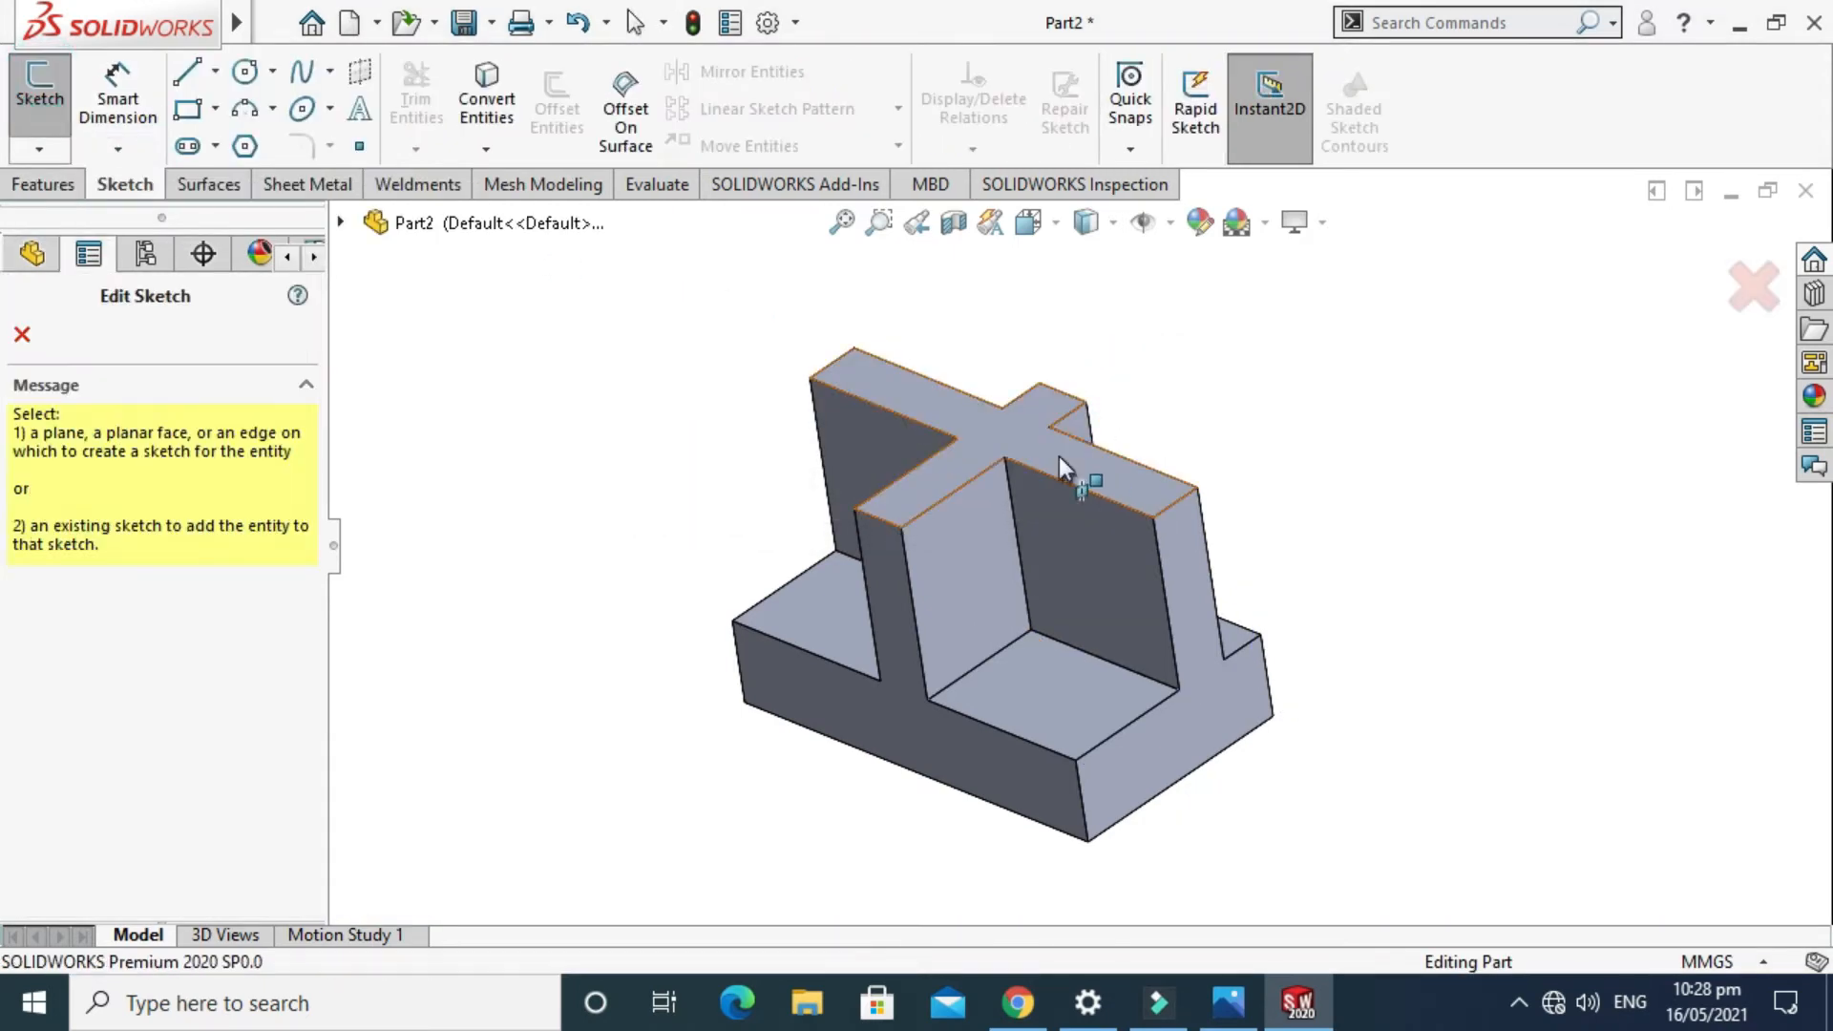
left_click(1036, 438)
left_click(1027, 223)
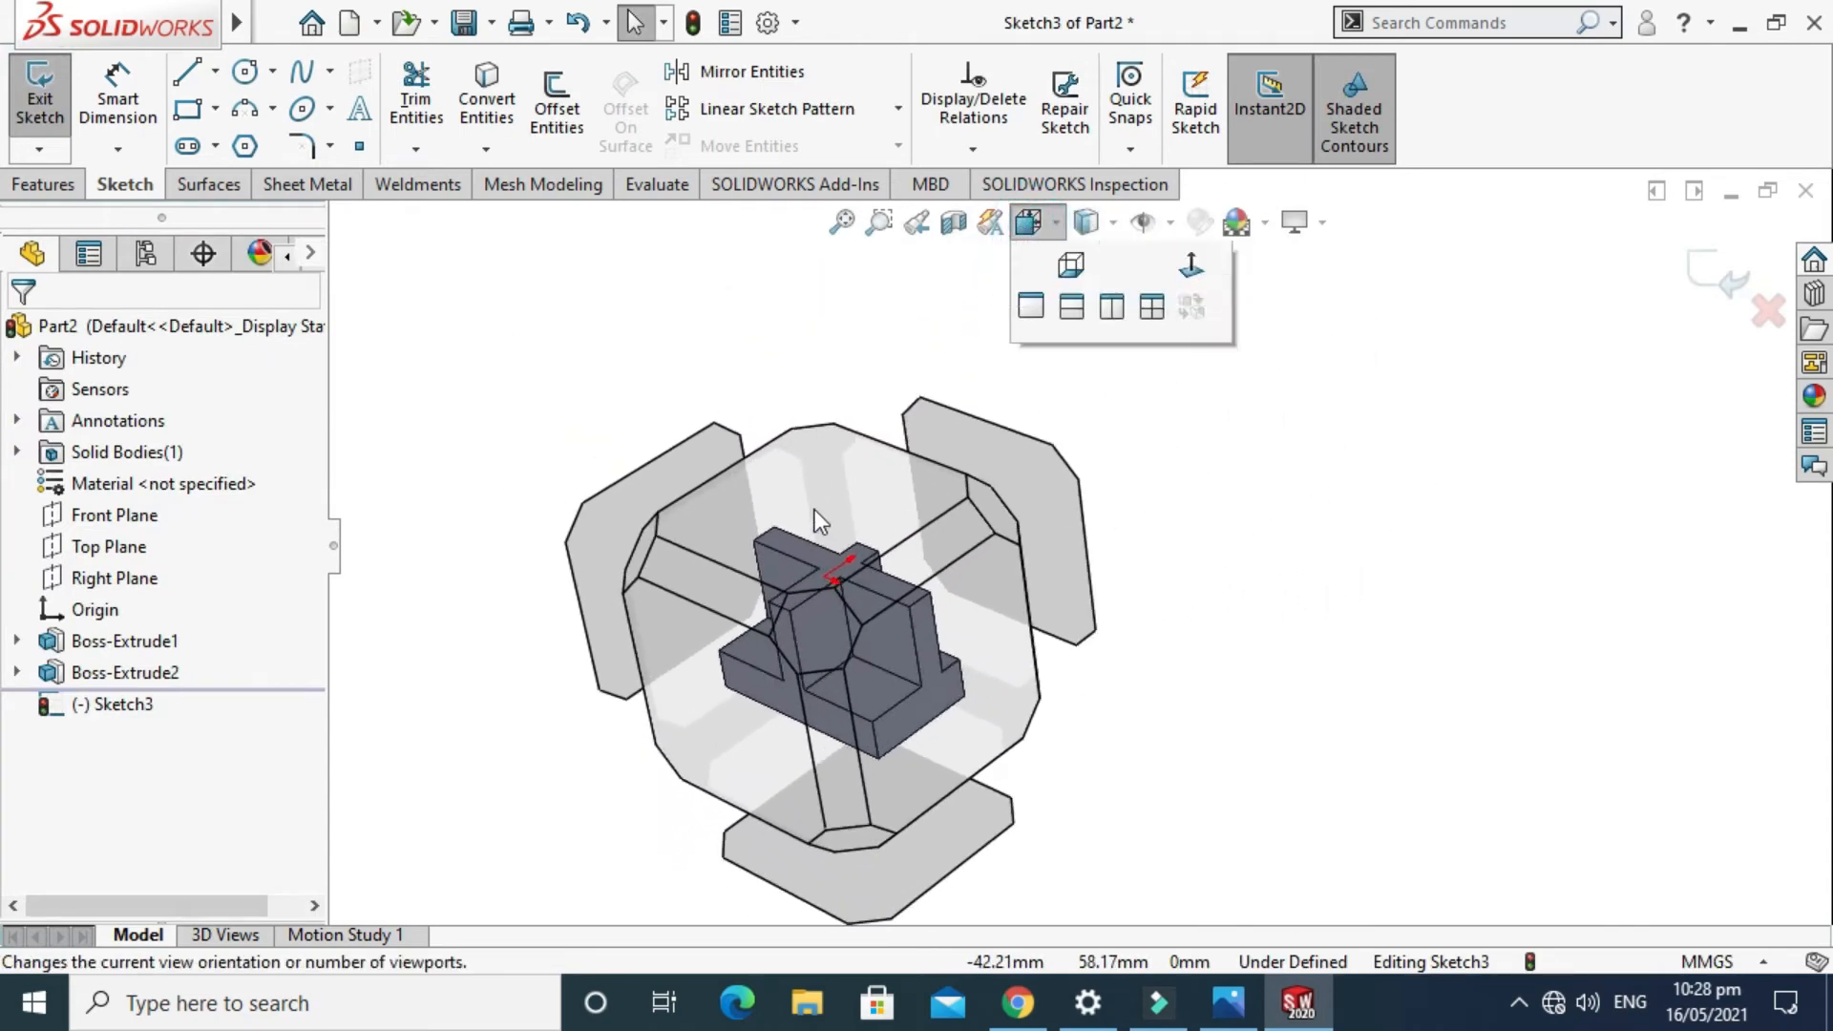
left_click(821, 511)
left_click(216, 108)
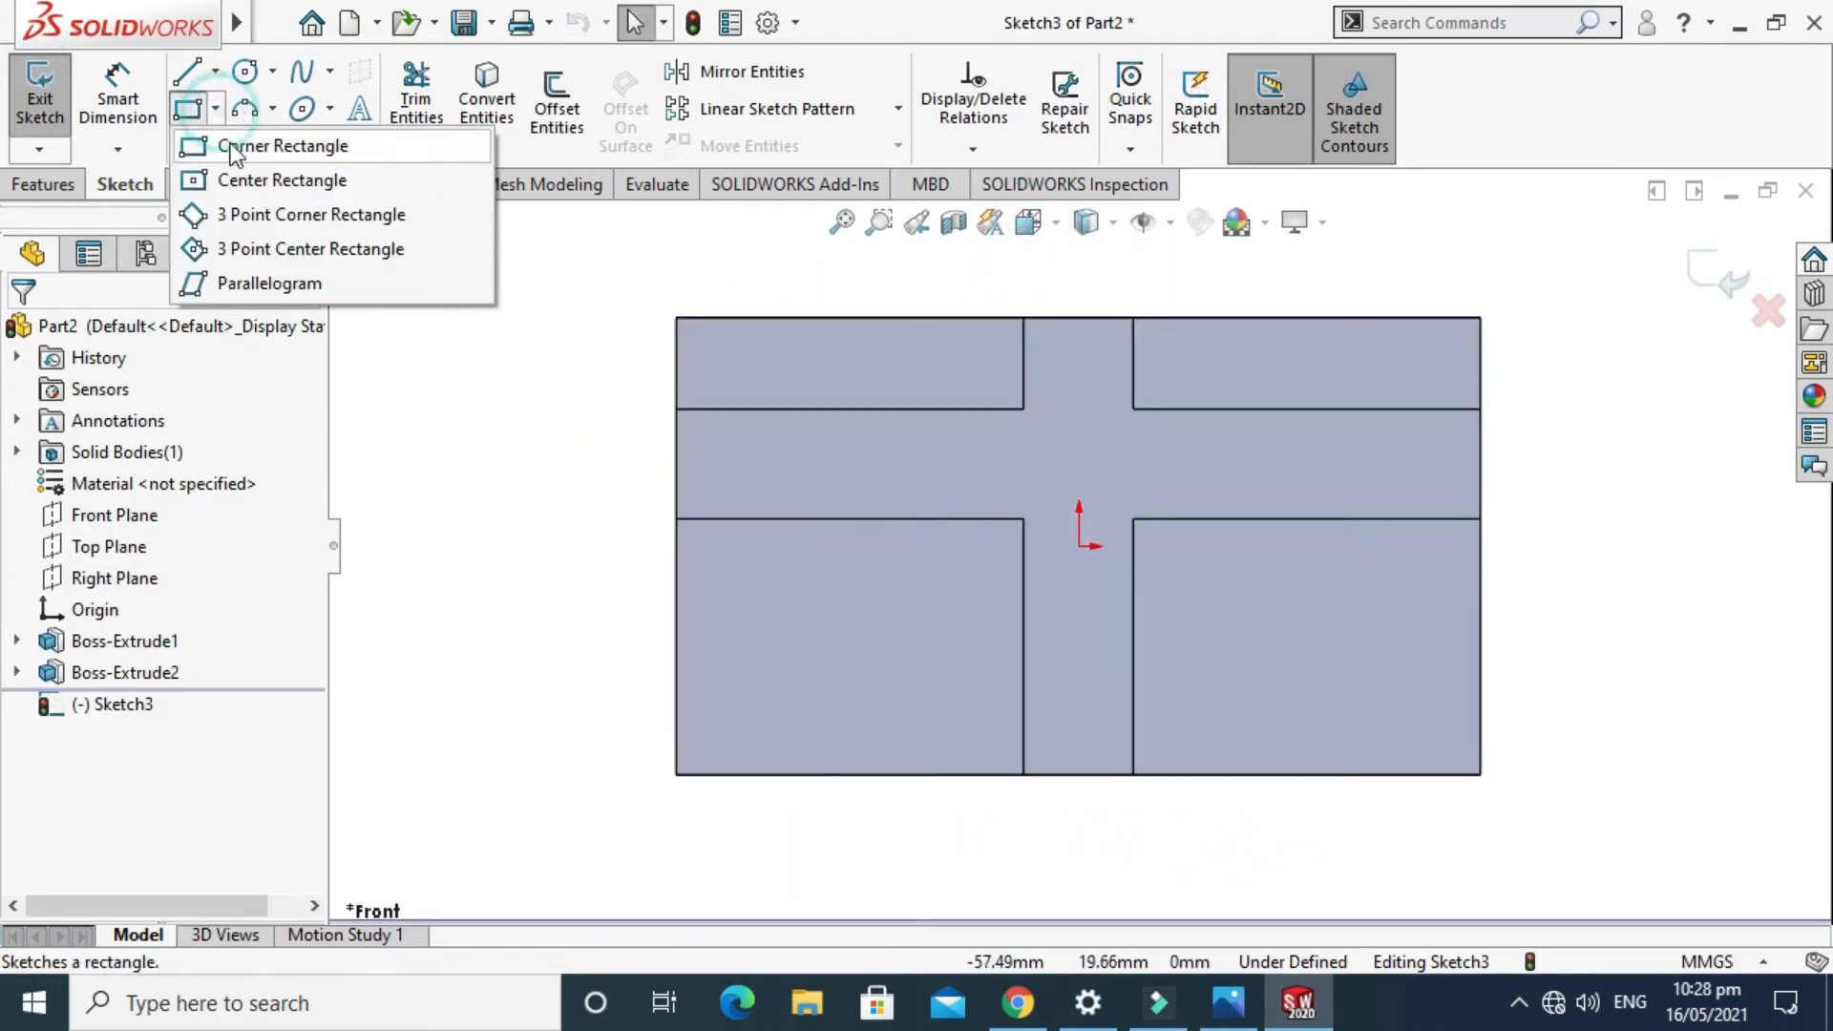
left_click(253, 143)
left_click(676, 318)
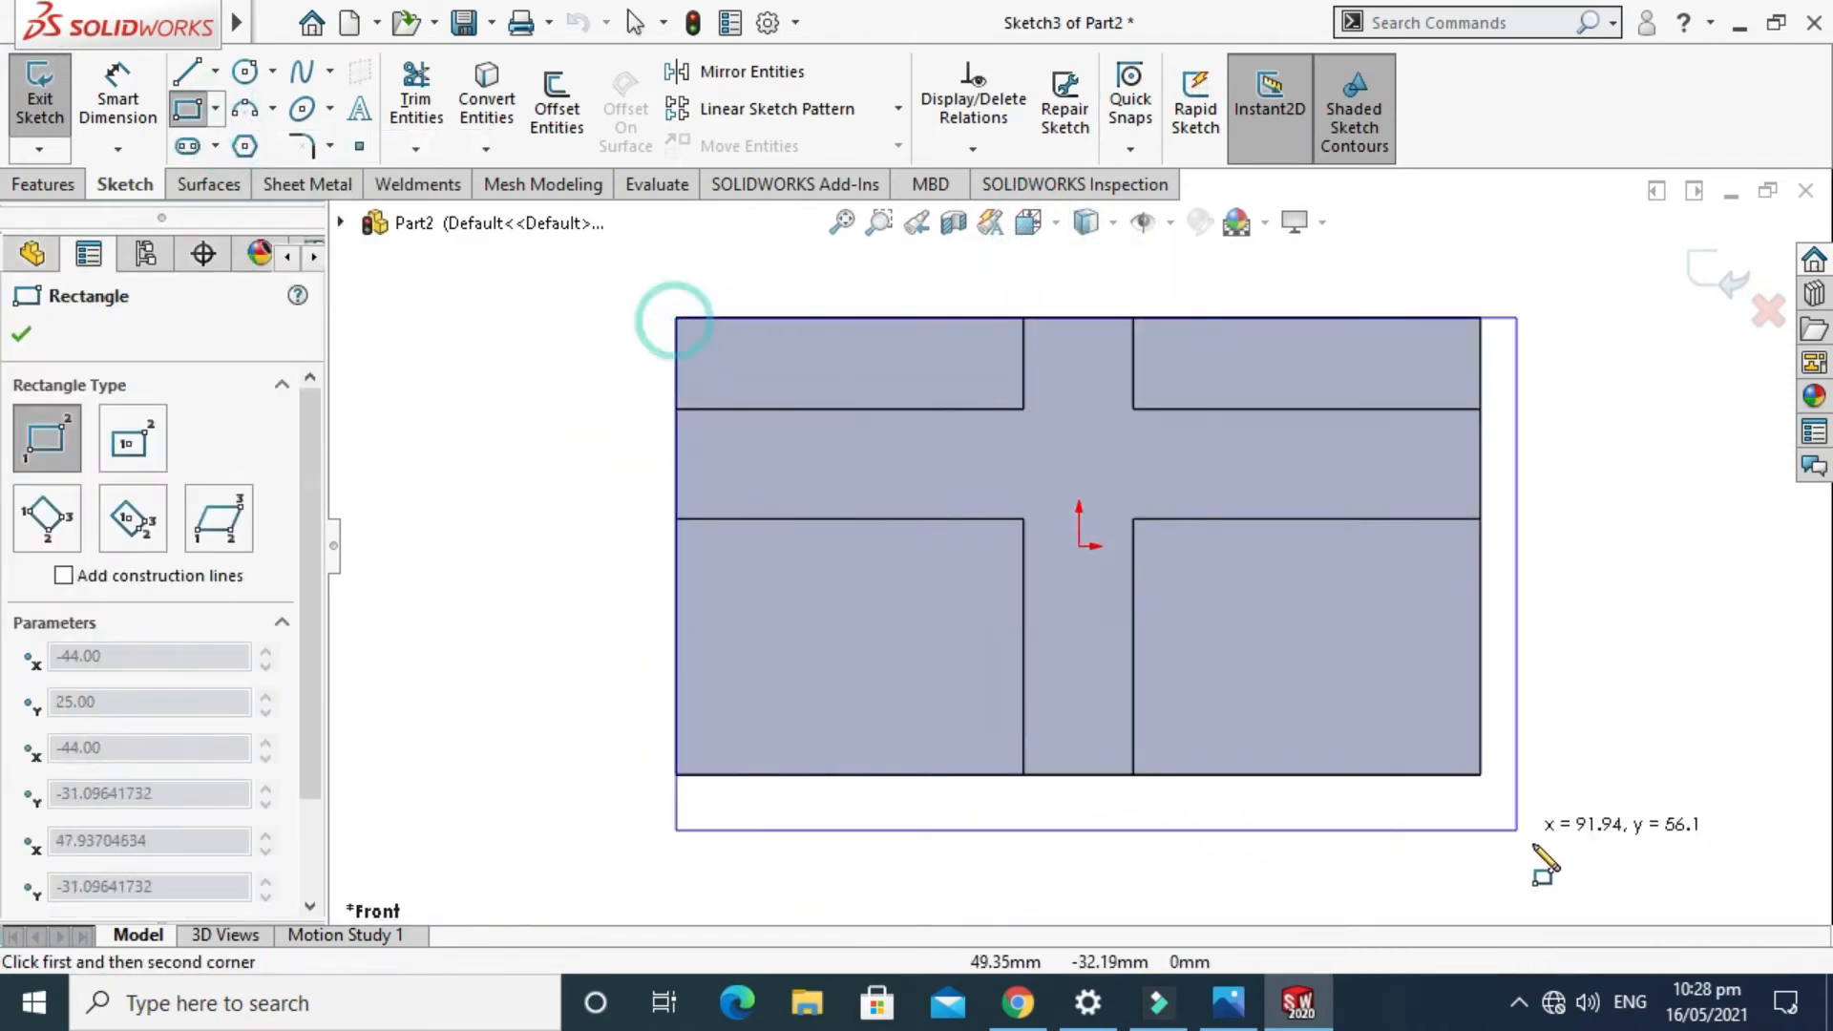
left_click(1481, 774)
key("Escape")
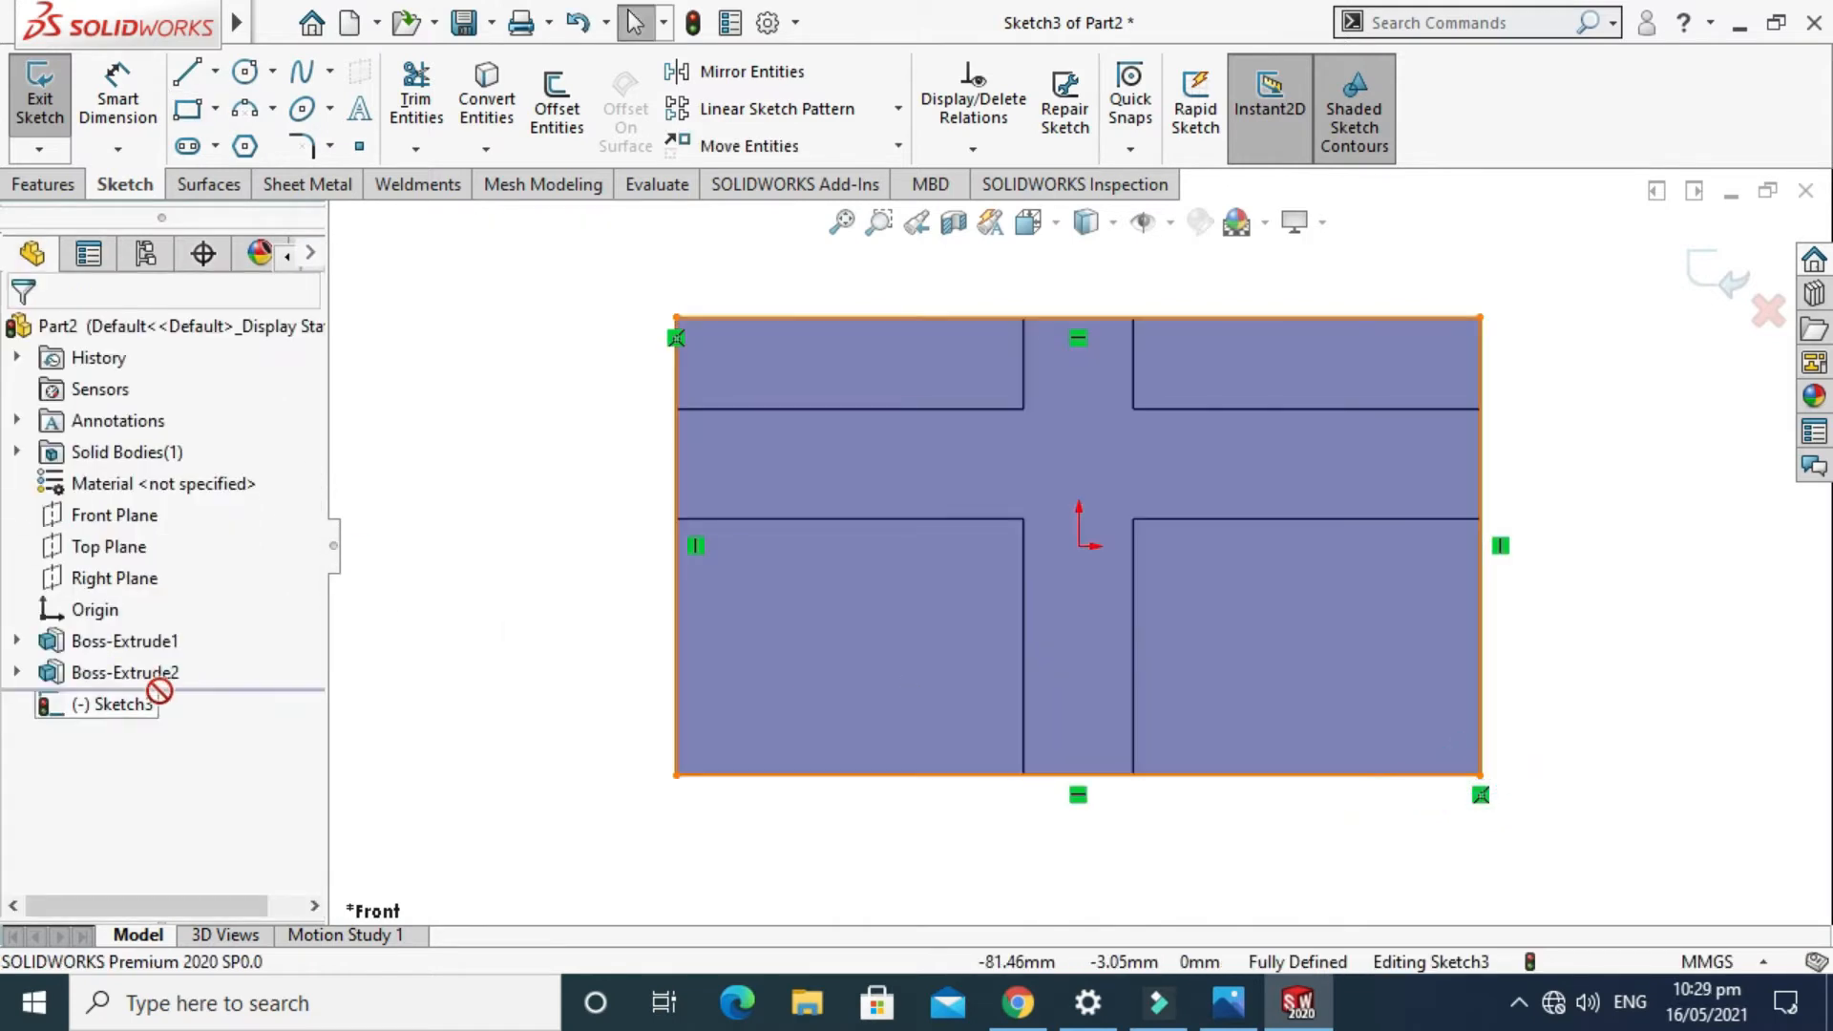
Convert all four sides of the rectangle to construction geometry and close the sketch.
scroll(676, 390, "up", 1)
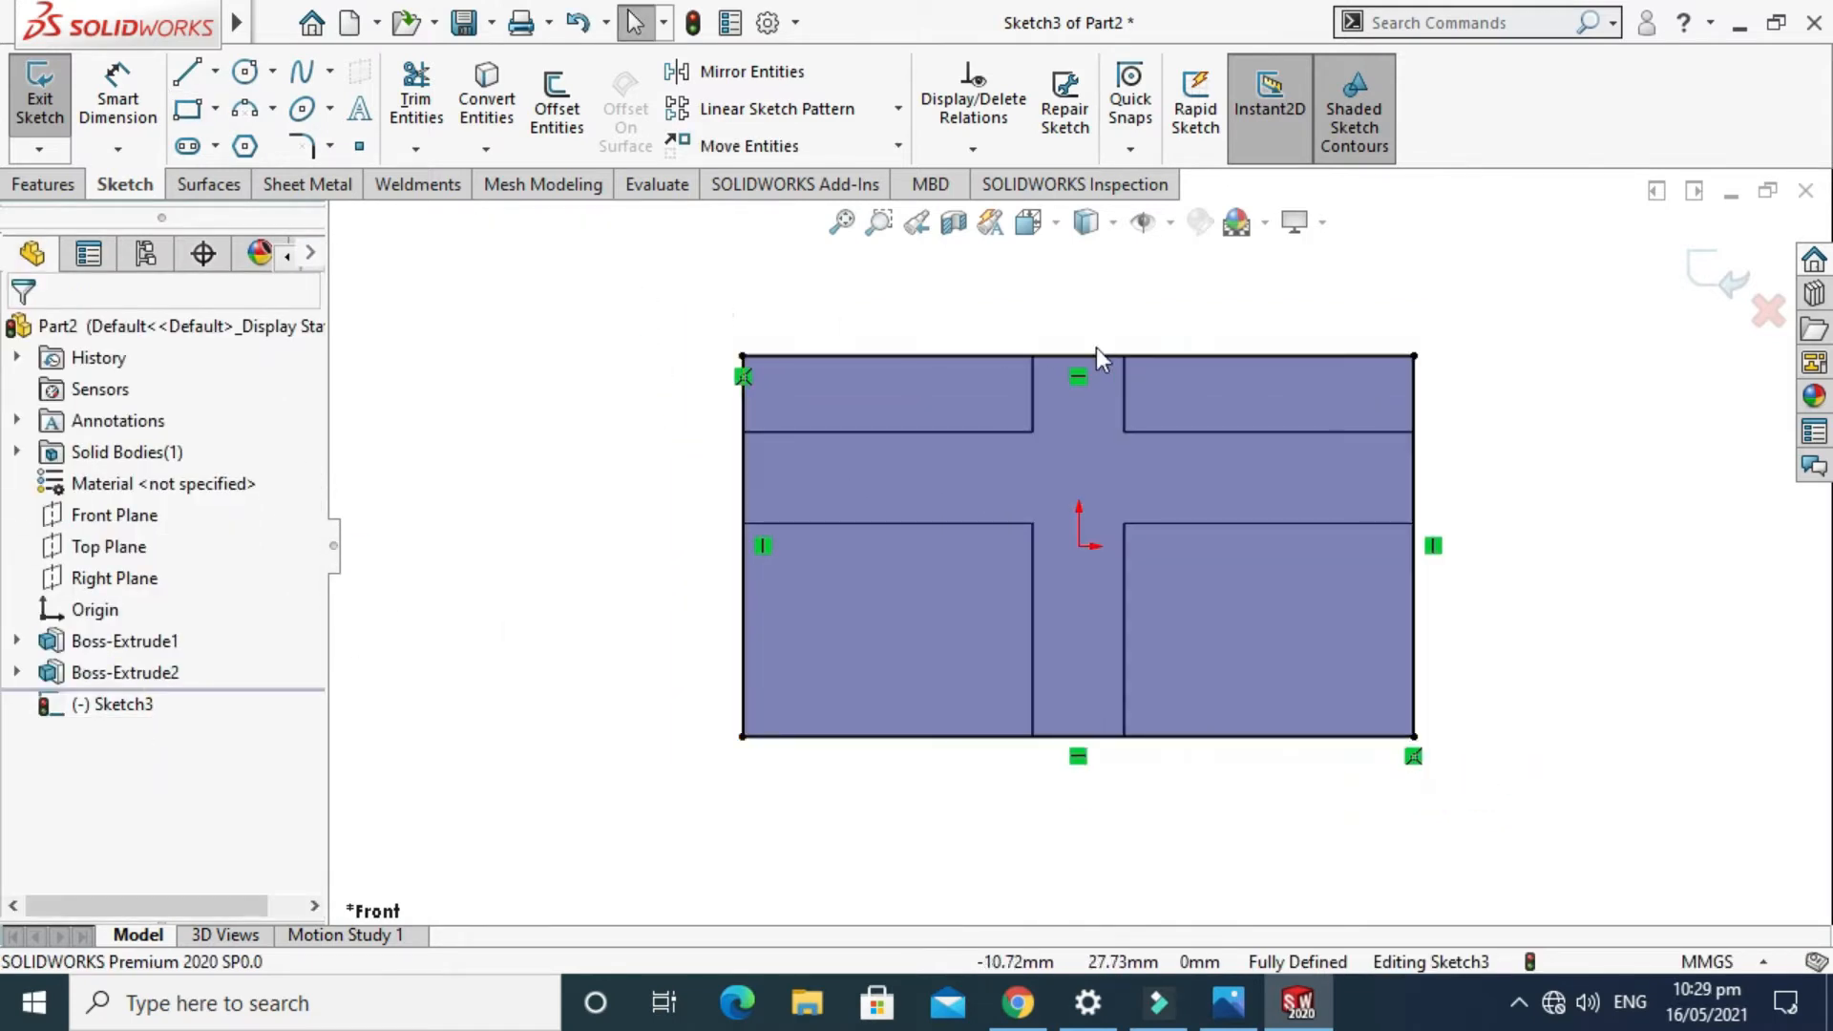
left_click_drag(595, 298, 1650, 878)
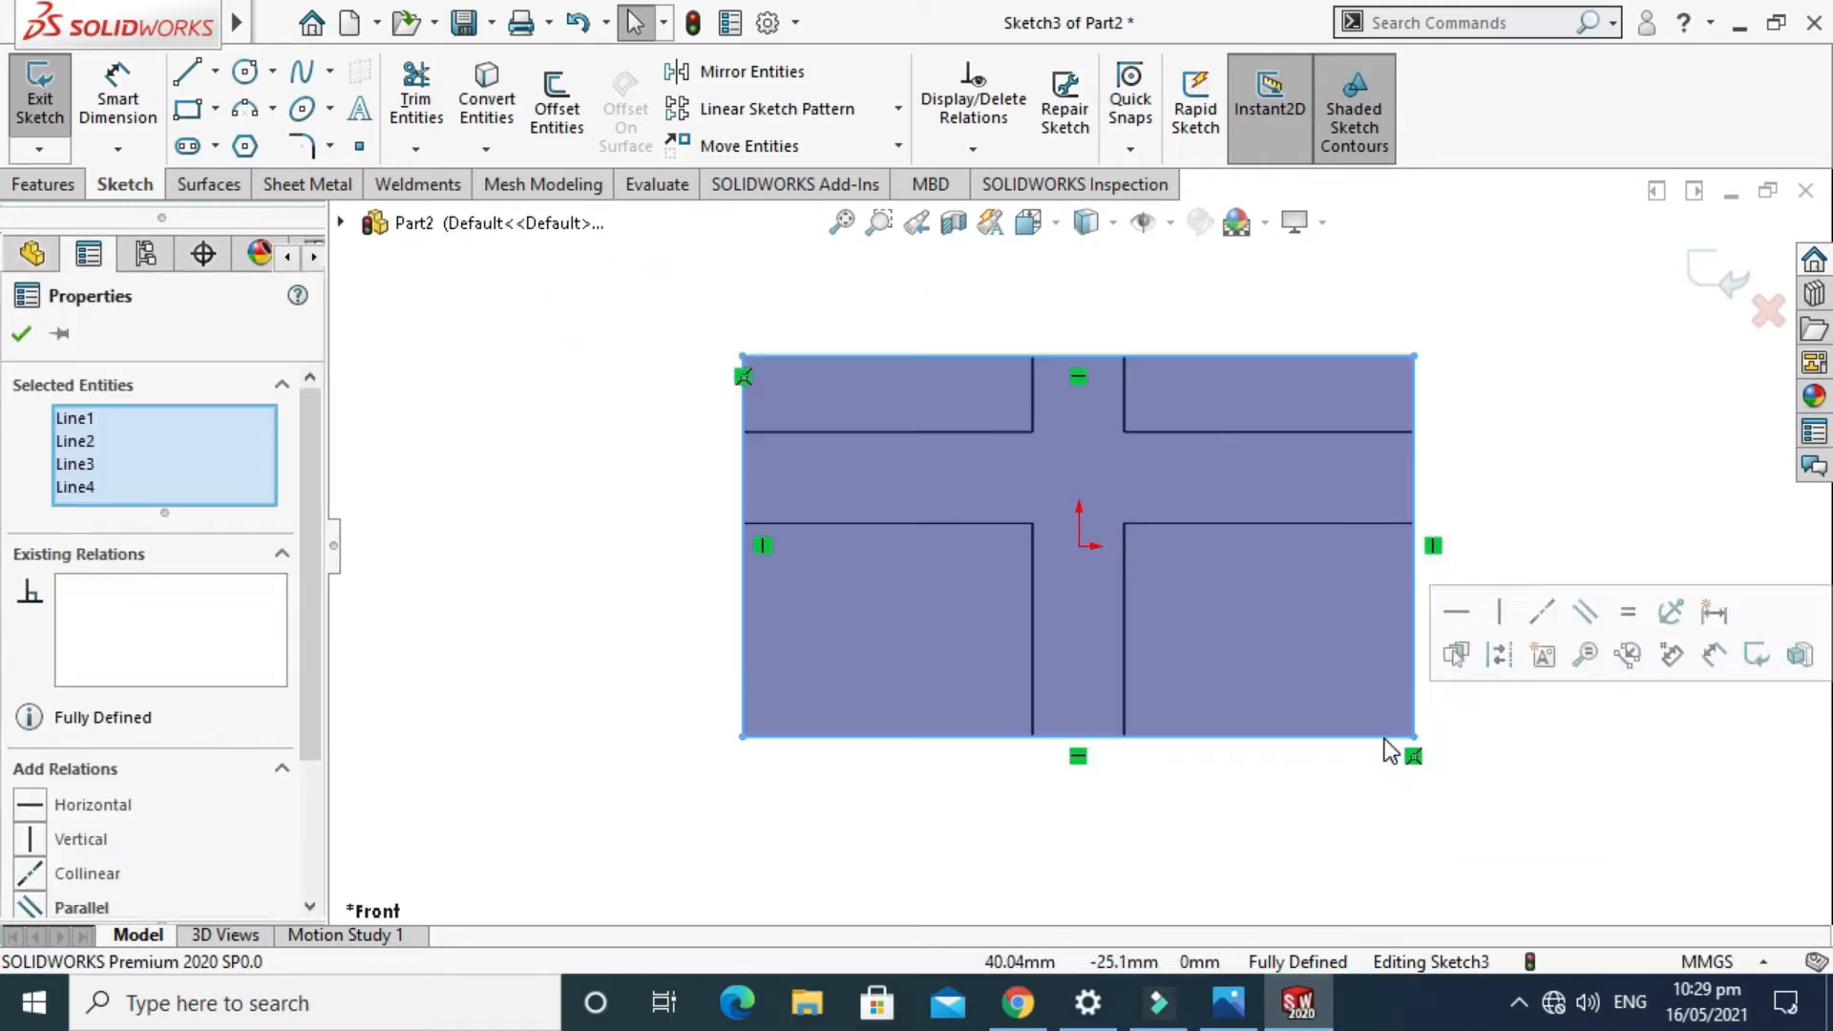
scroll(284, 781, "down", 3)
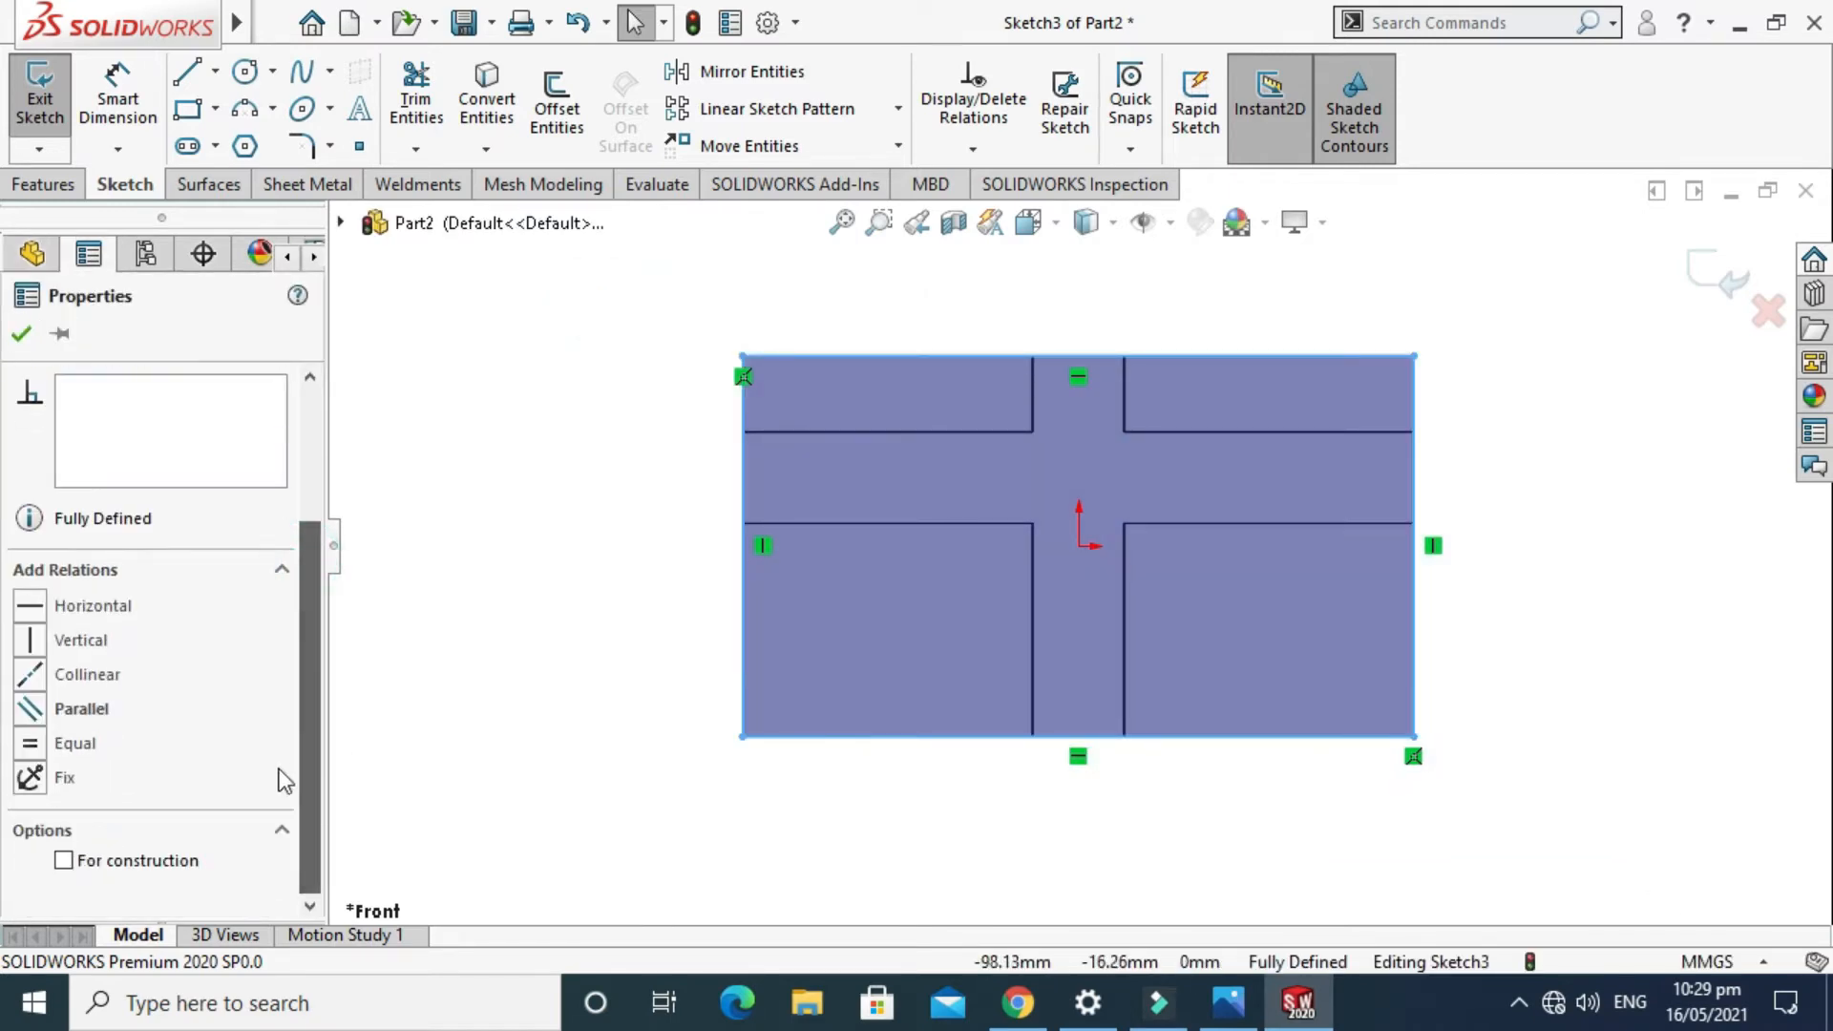
left_click(65, 864)
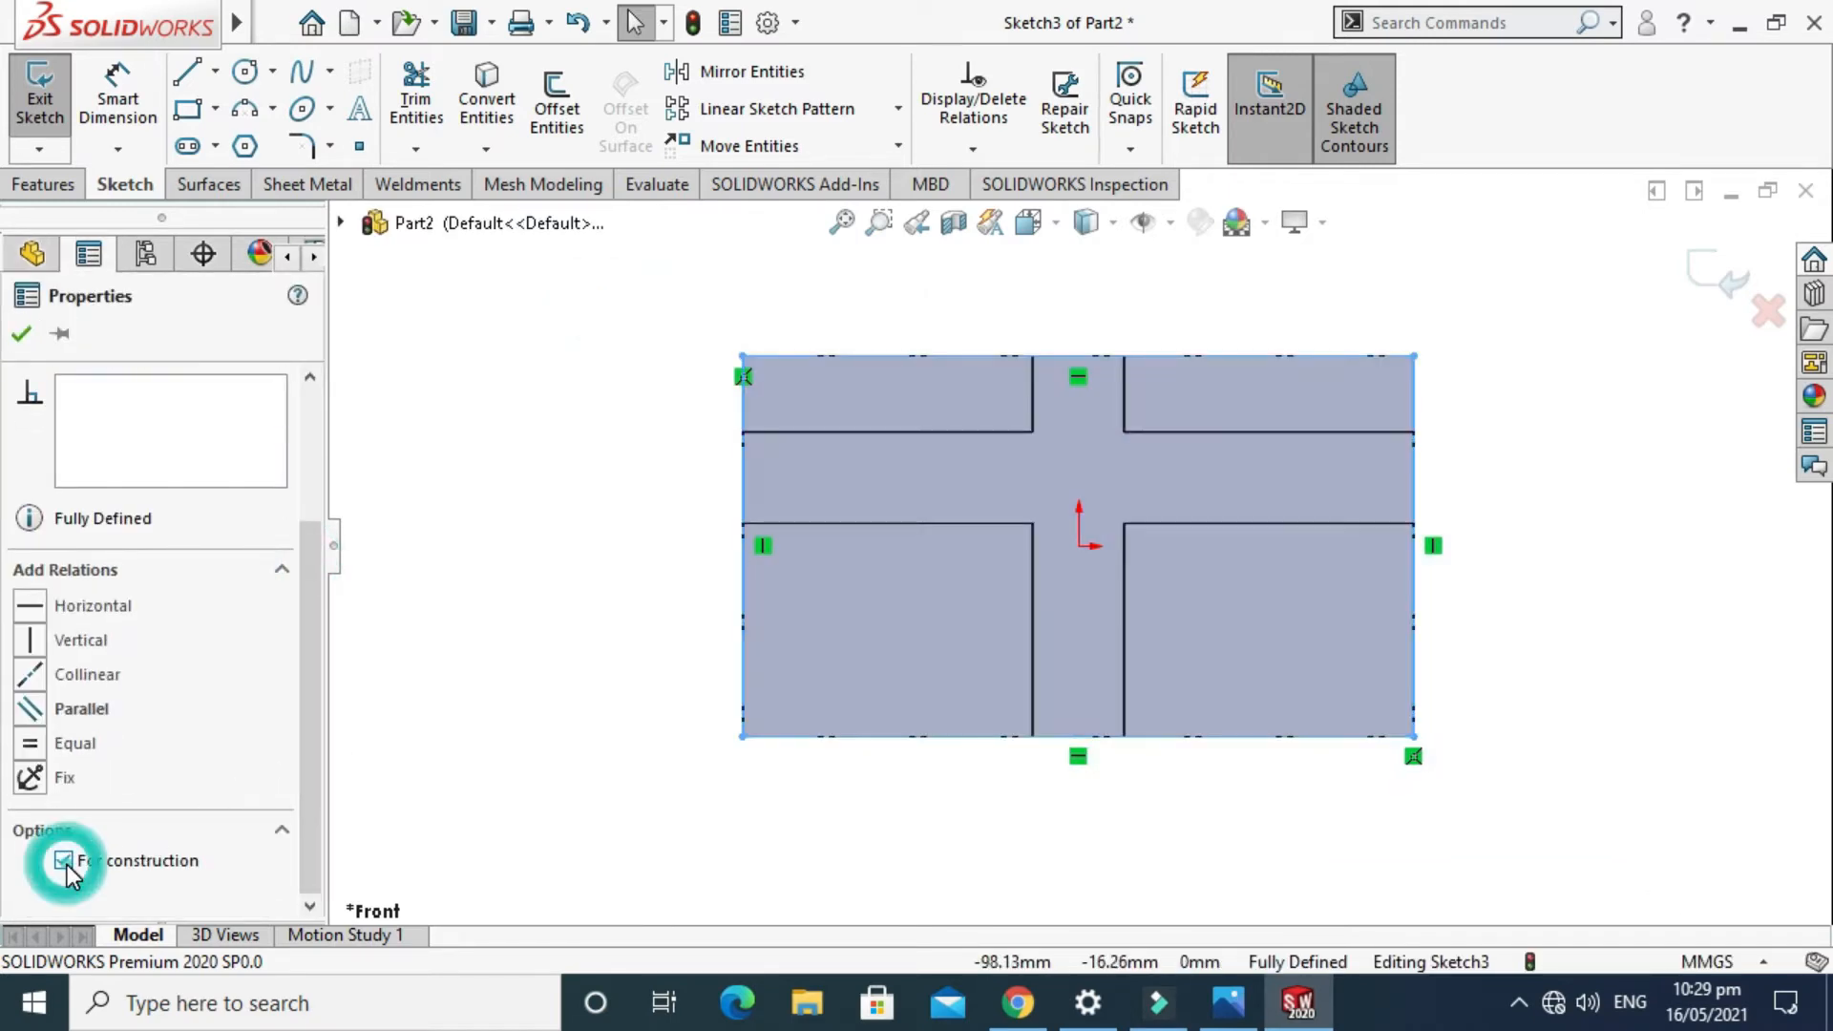
left_click(21, 333)
key("f")
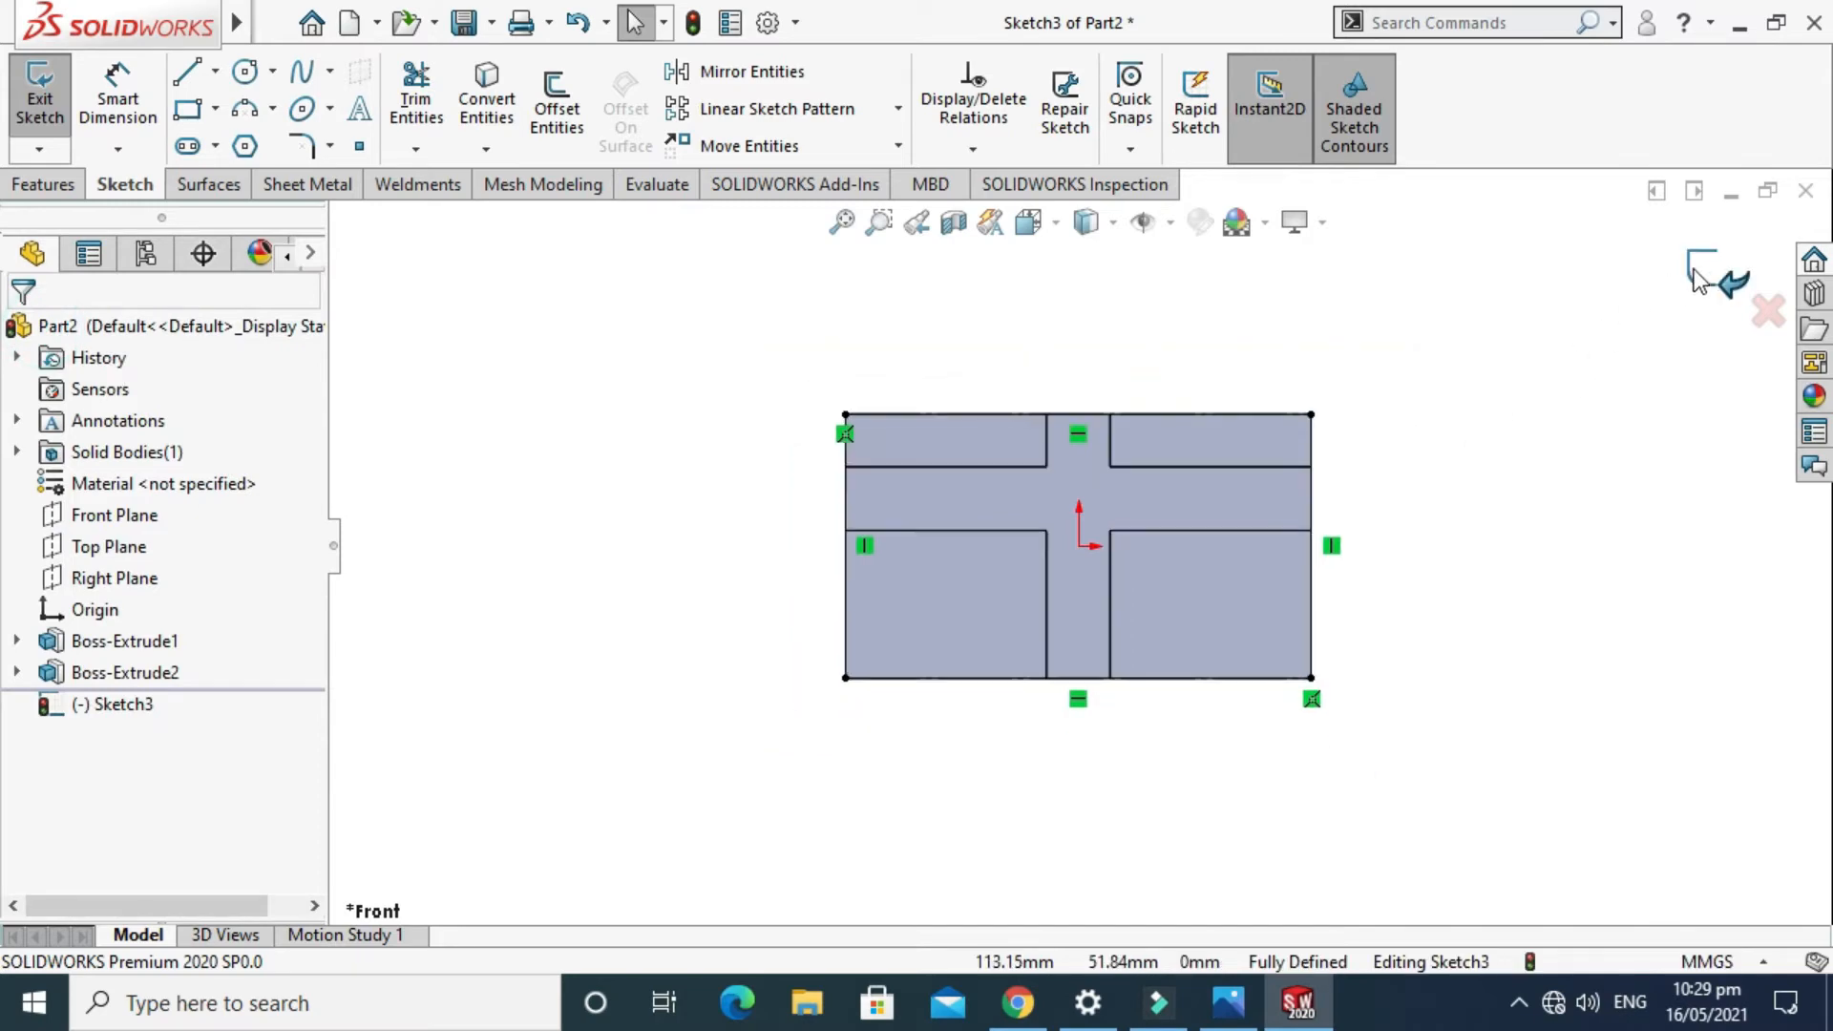
left_click(1704, 276)
Check the reference image, then sketch a centerline on the block's front face from lower corner B, rising at about 42° past the top outline.
right_click(1431, 329)
left_click(1490, 425)
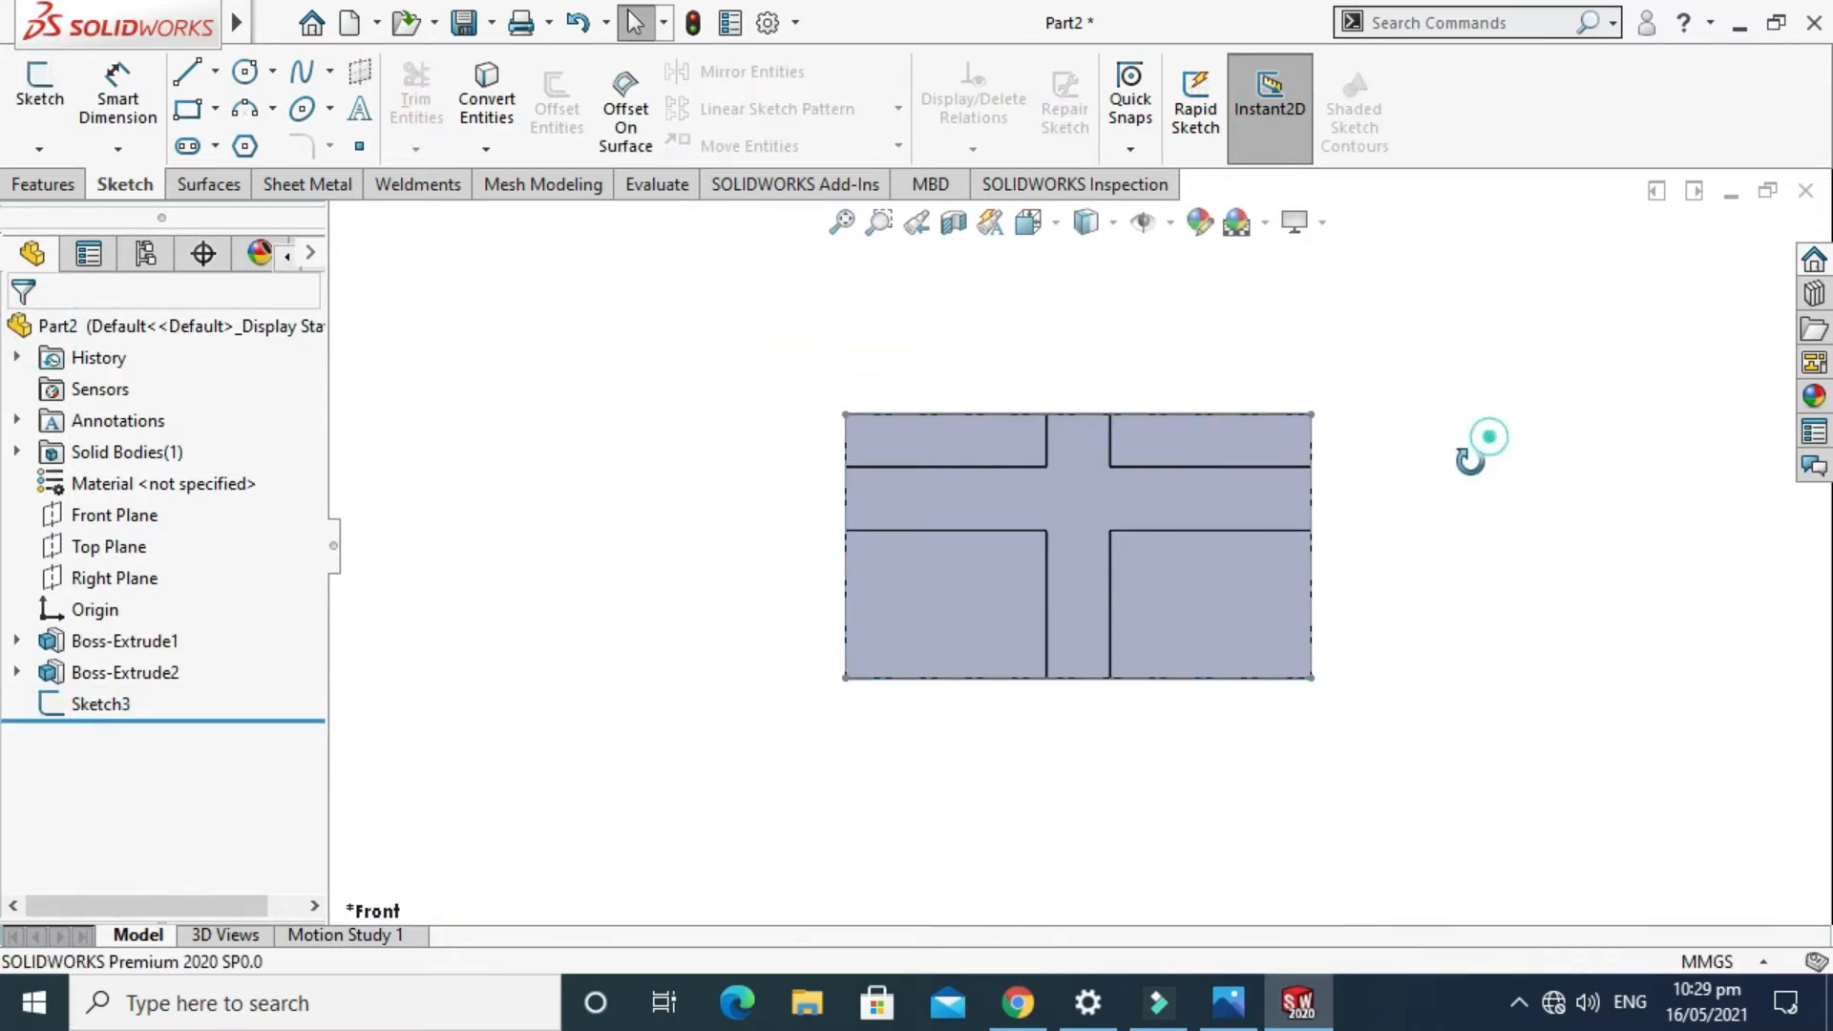
left_click_drag(1487, 442, 1321, 315)
left_click(1229, 1002)
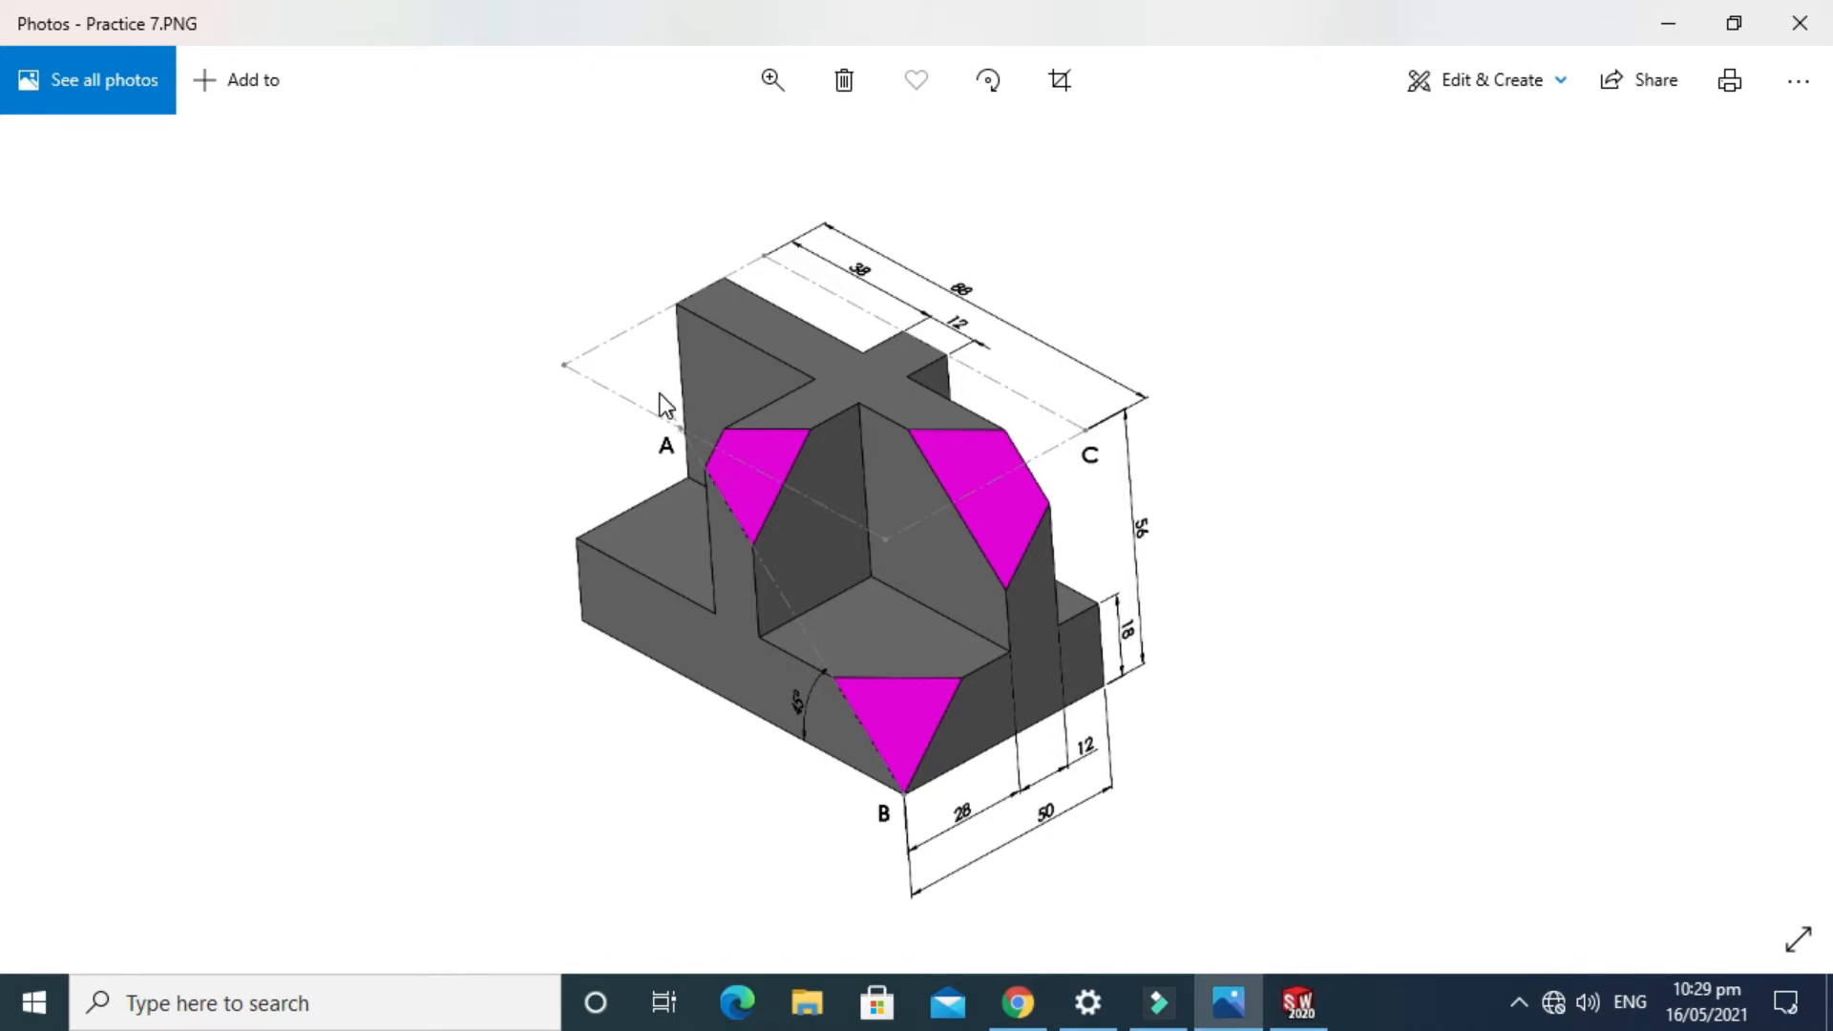
left_click(1298, 1003)
left_click_drag(1161, 695, 1238, 633)
left_click(1171, 747)
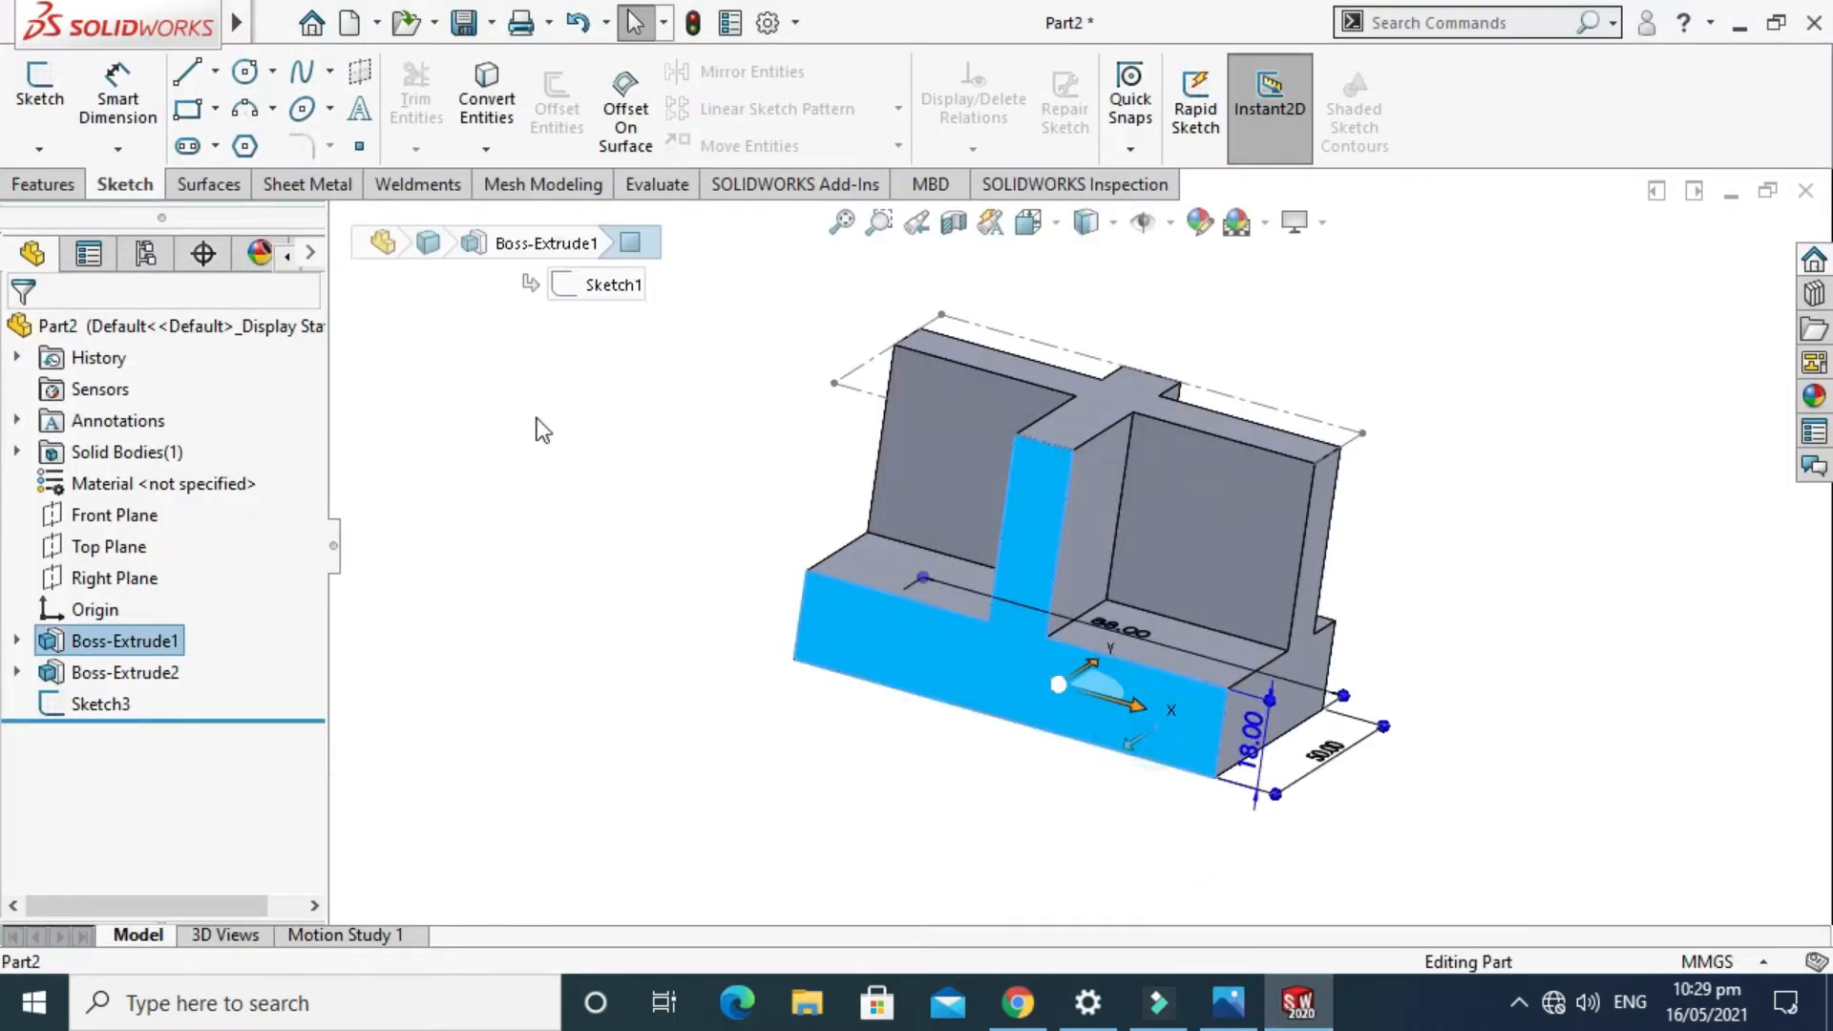
left_click(59, 132)
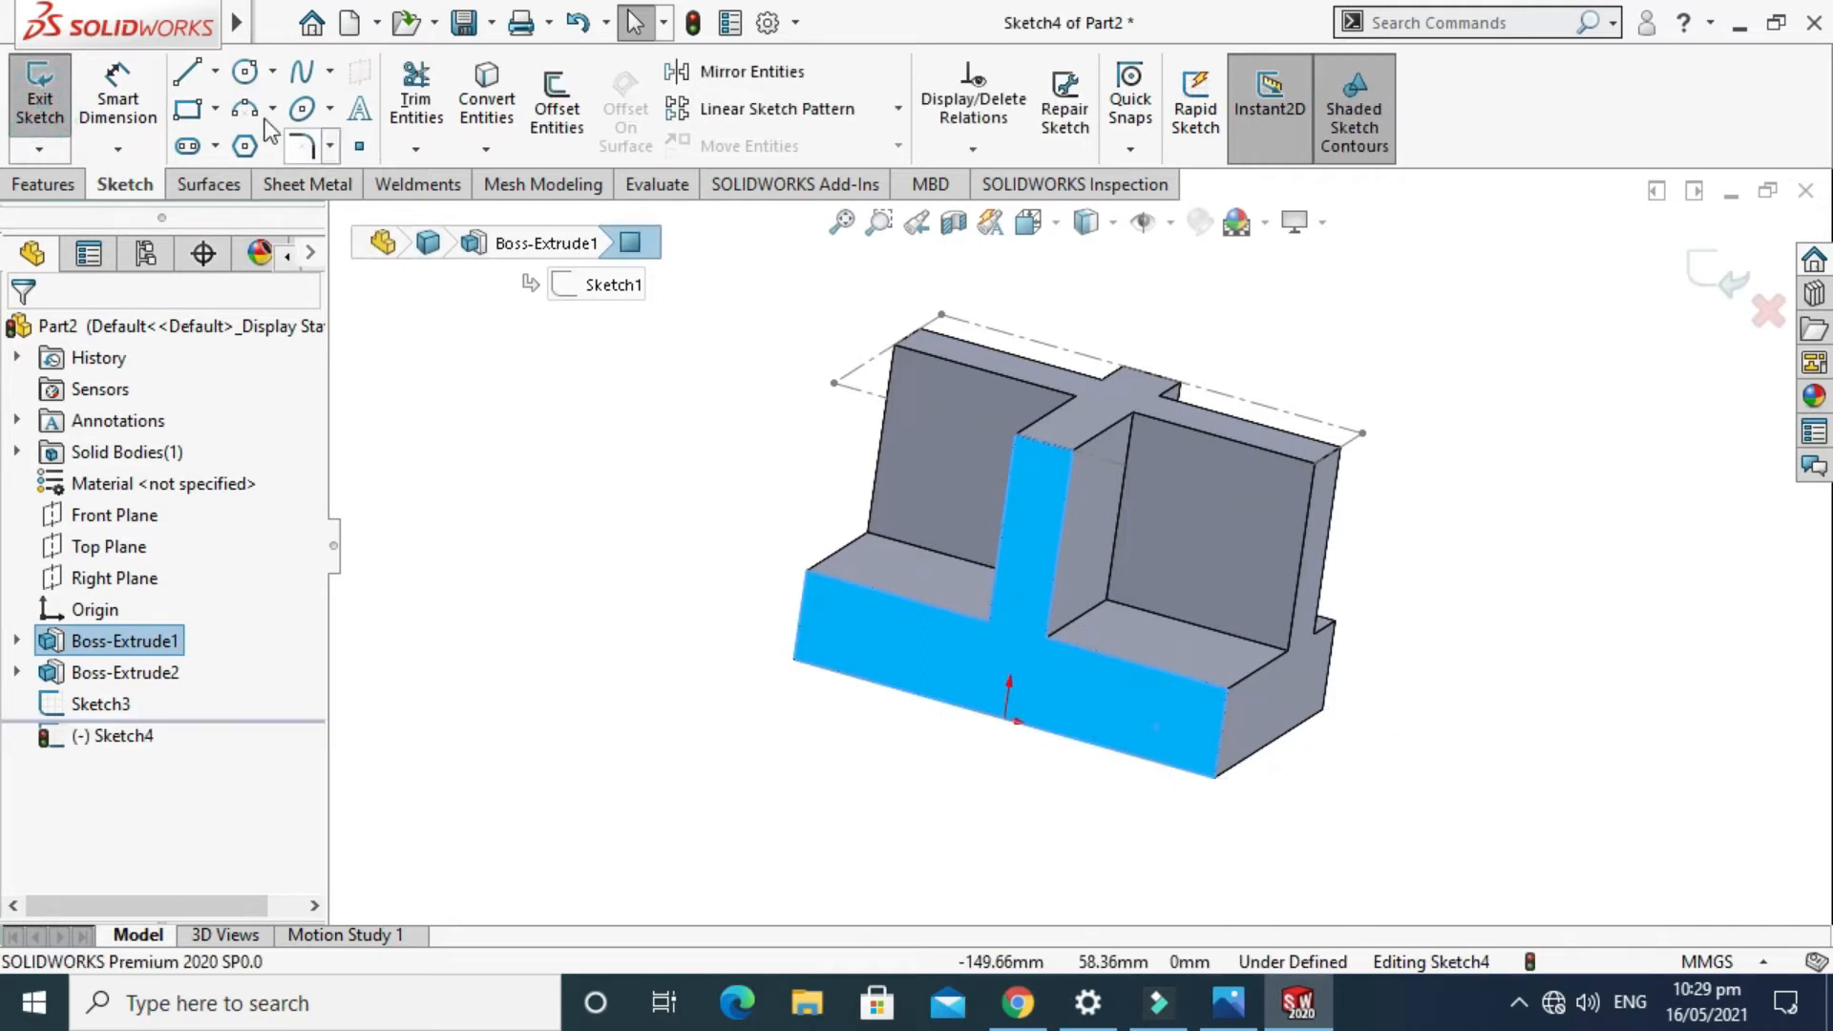
left_click(216, 69)
left_click(254, 142)
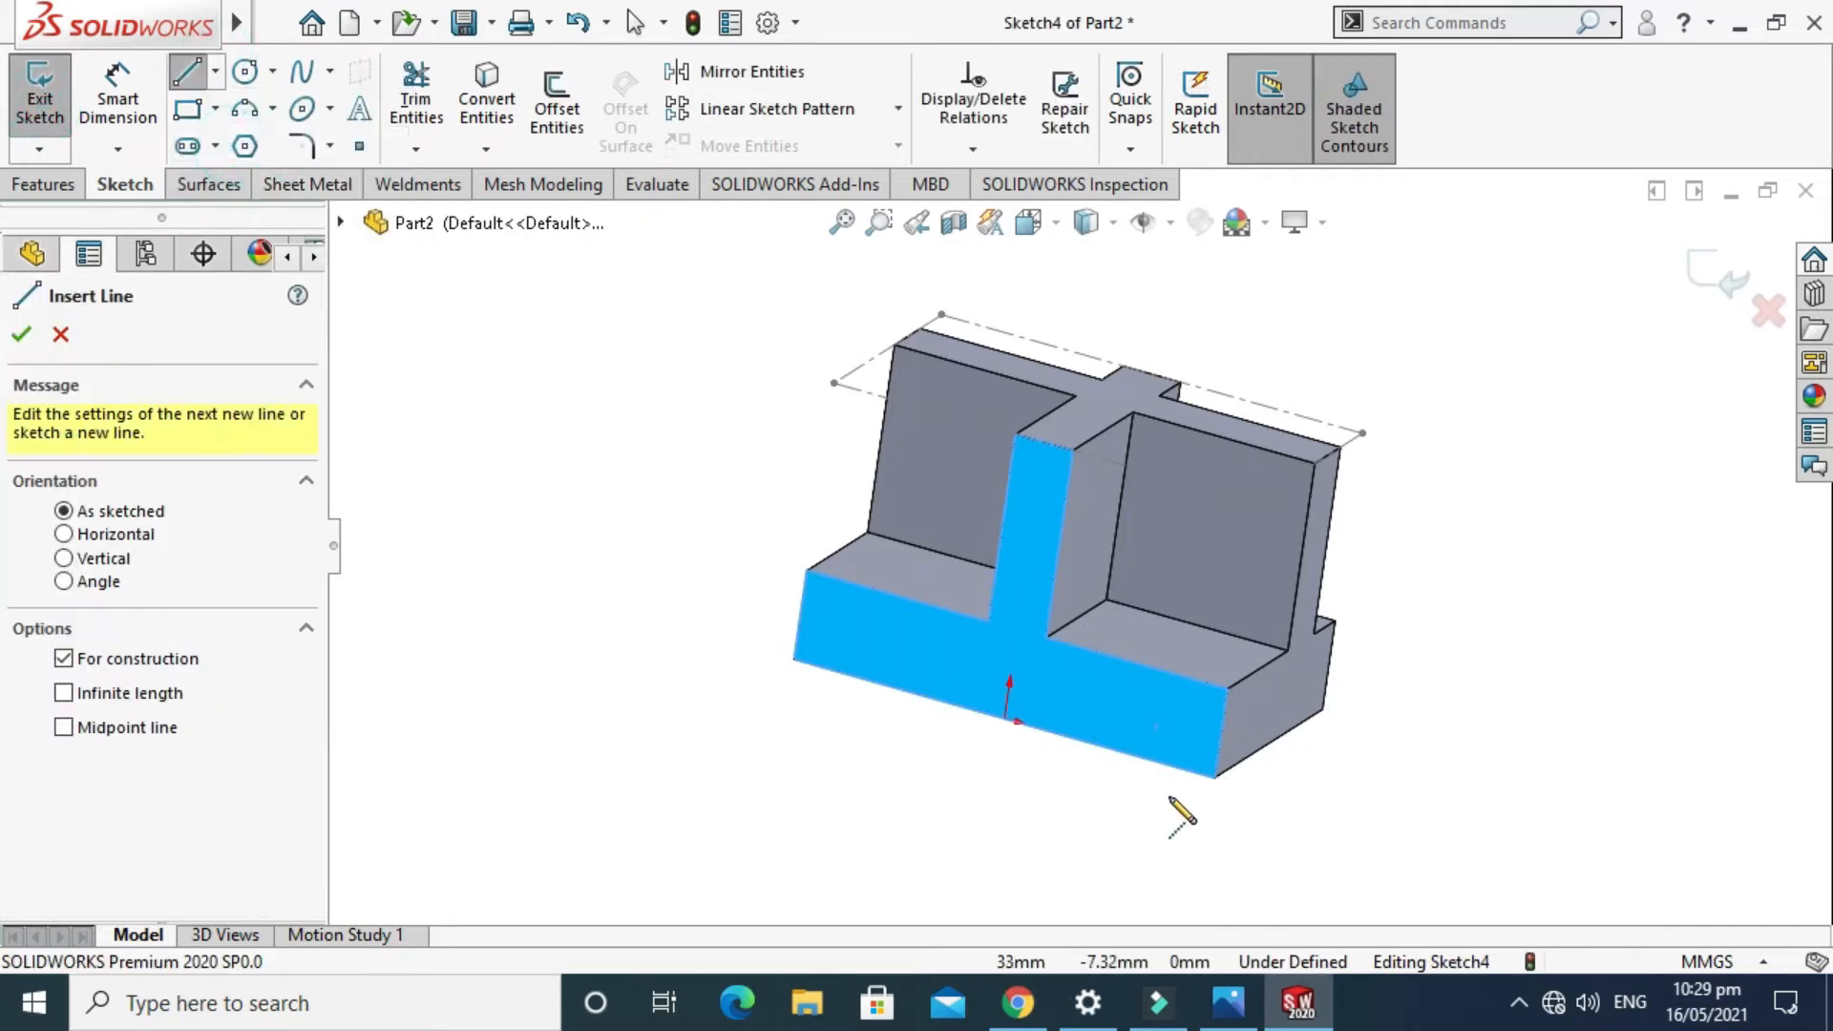
left_click(1216, 779)
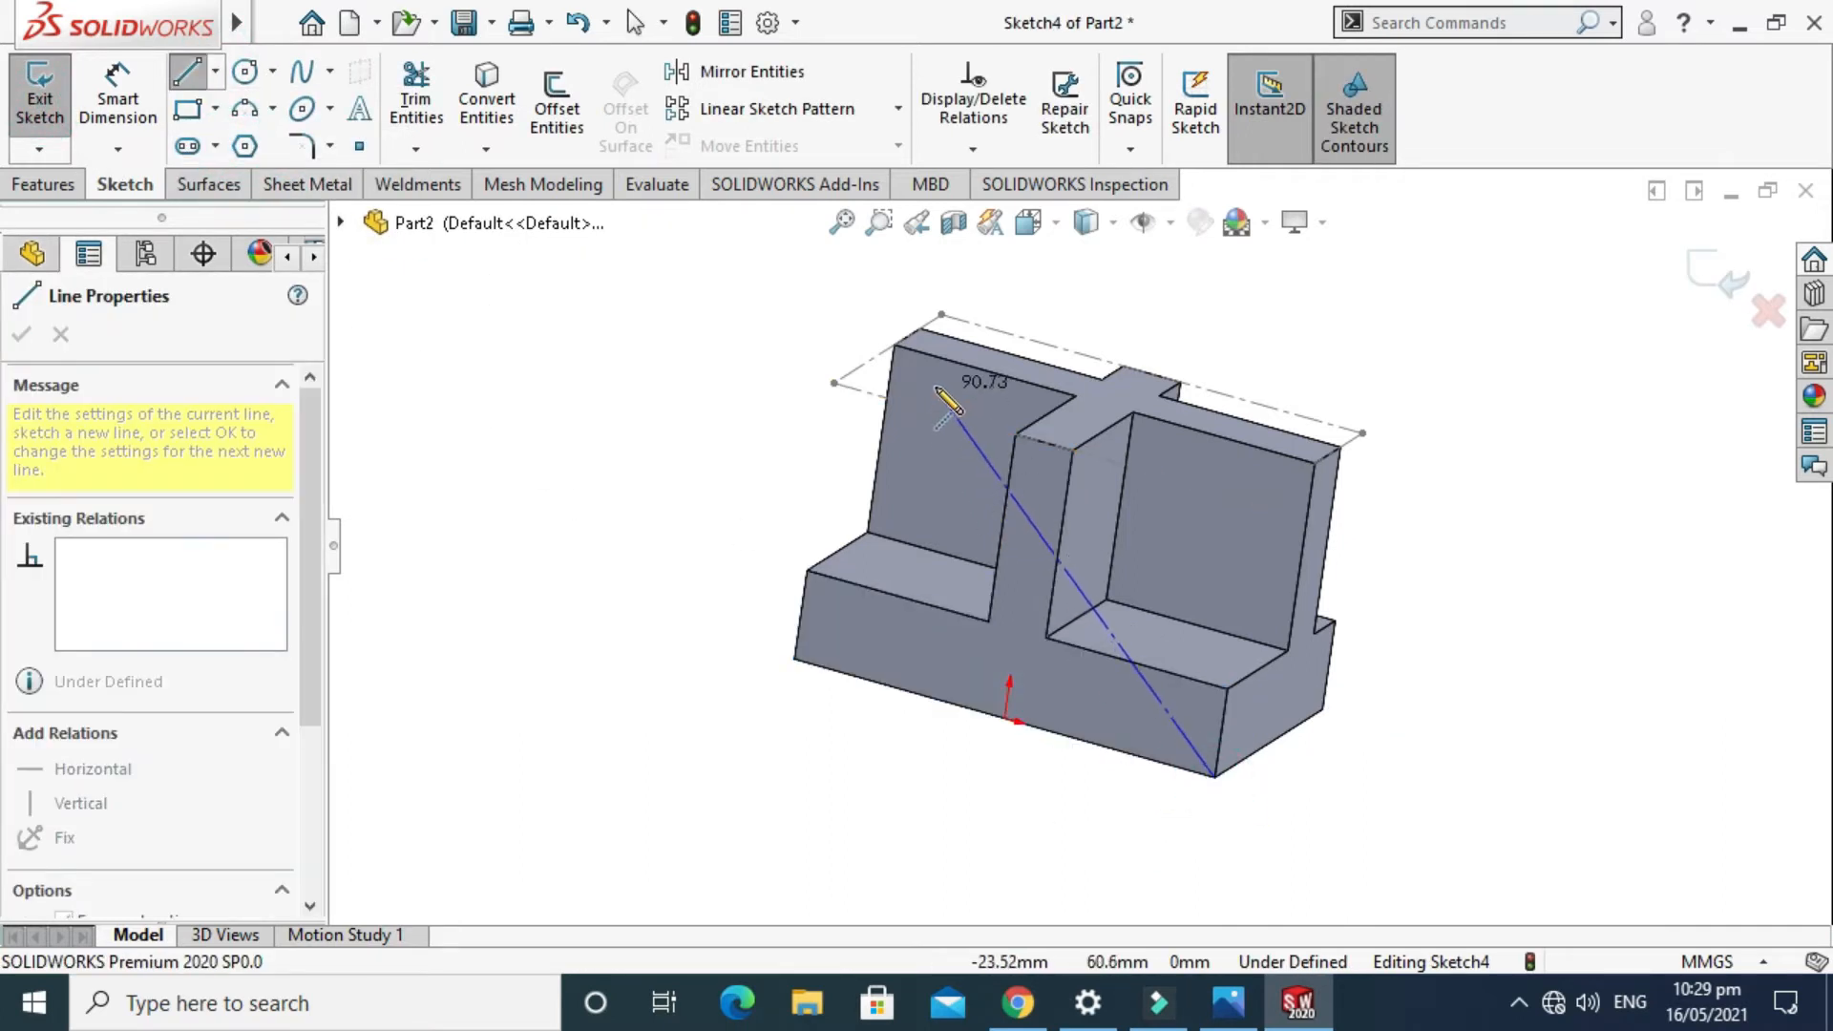
left_click(916, 370)
key("Escape")
Dimension the angle between the centerline and the front face's bottom edge as 45°.
left_click(119, 96)
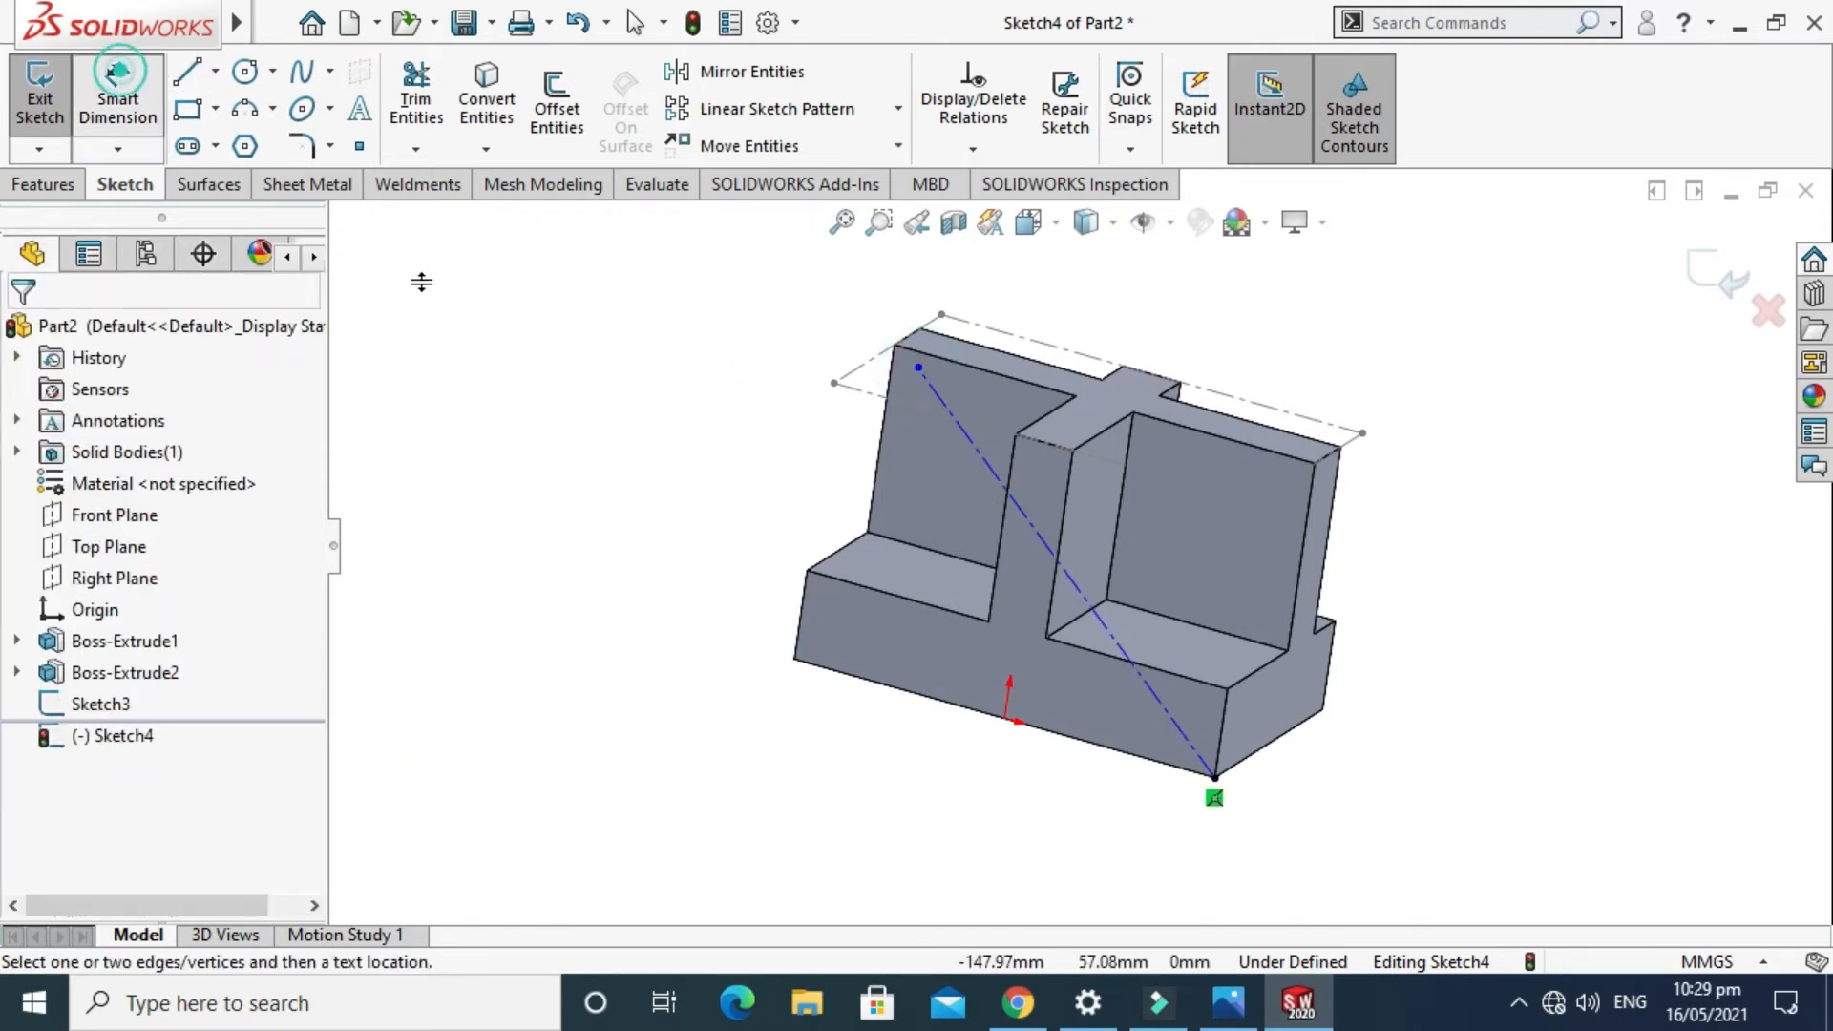
scroll(1186, 727, "down", 1)
left_click(1139, 771)
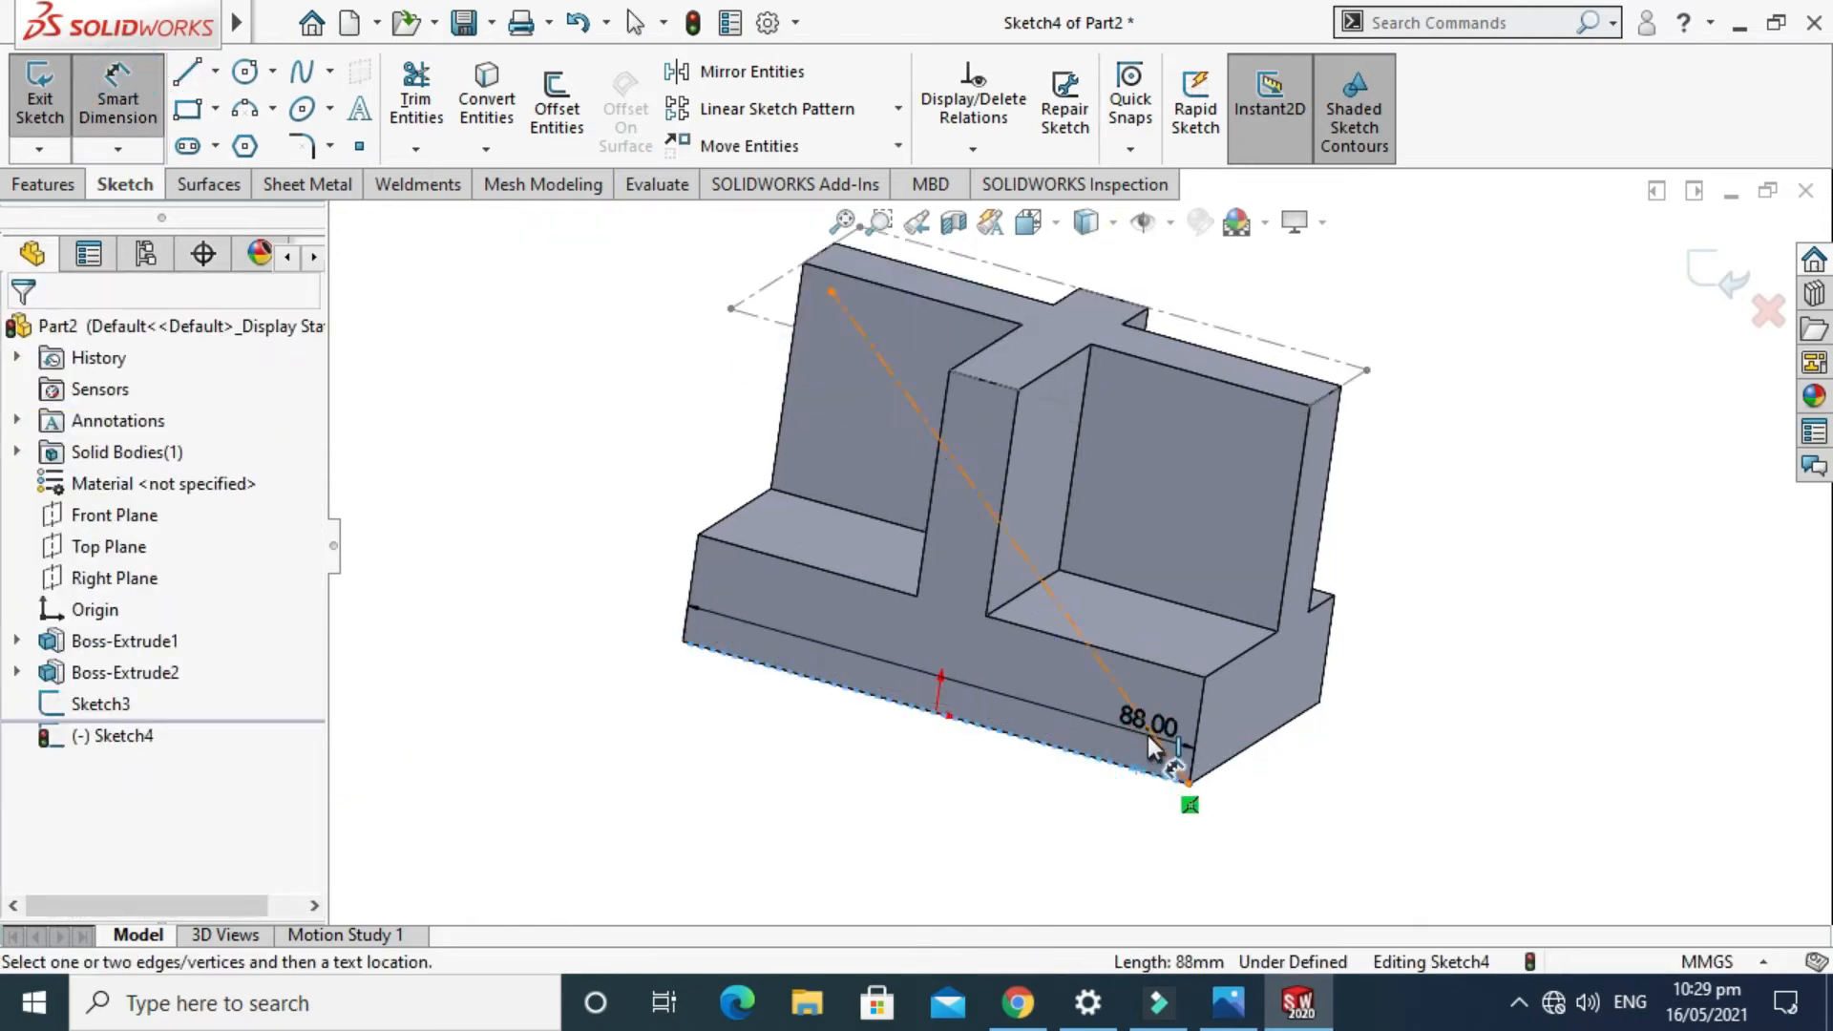
left_click(1150, 730)
left_click(1104, 722)
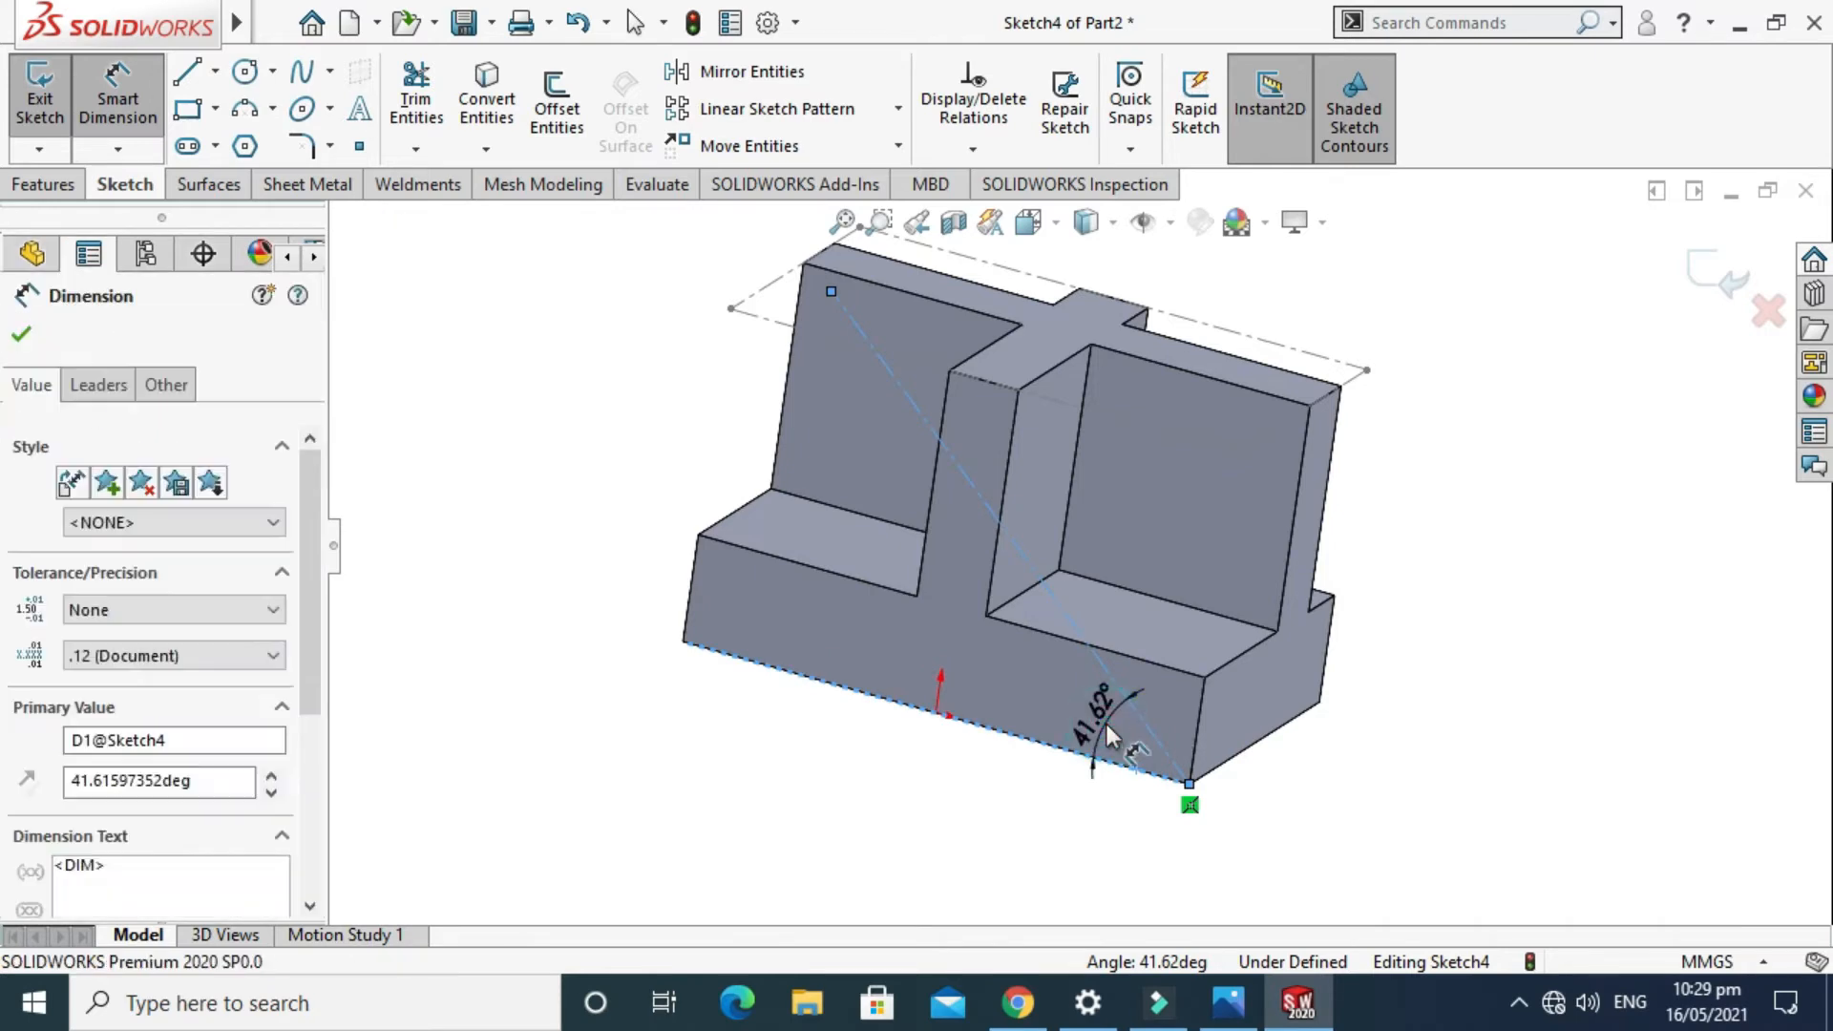
key("Return")
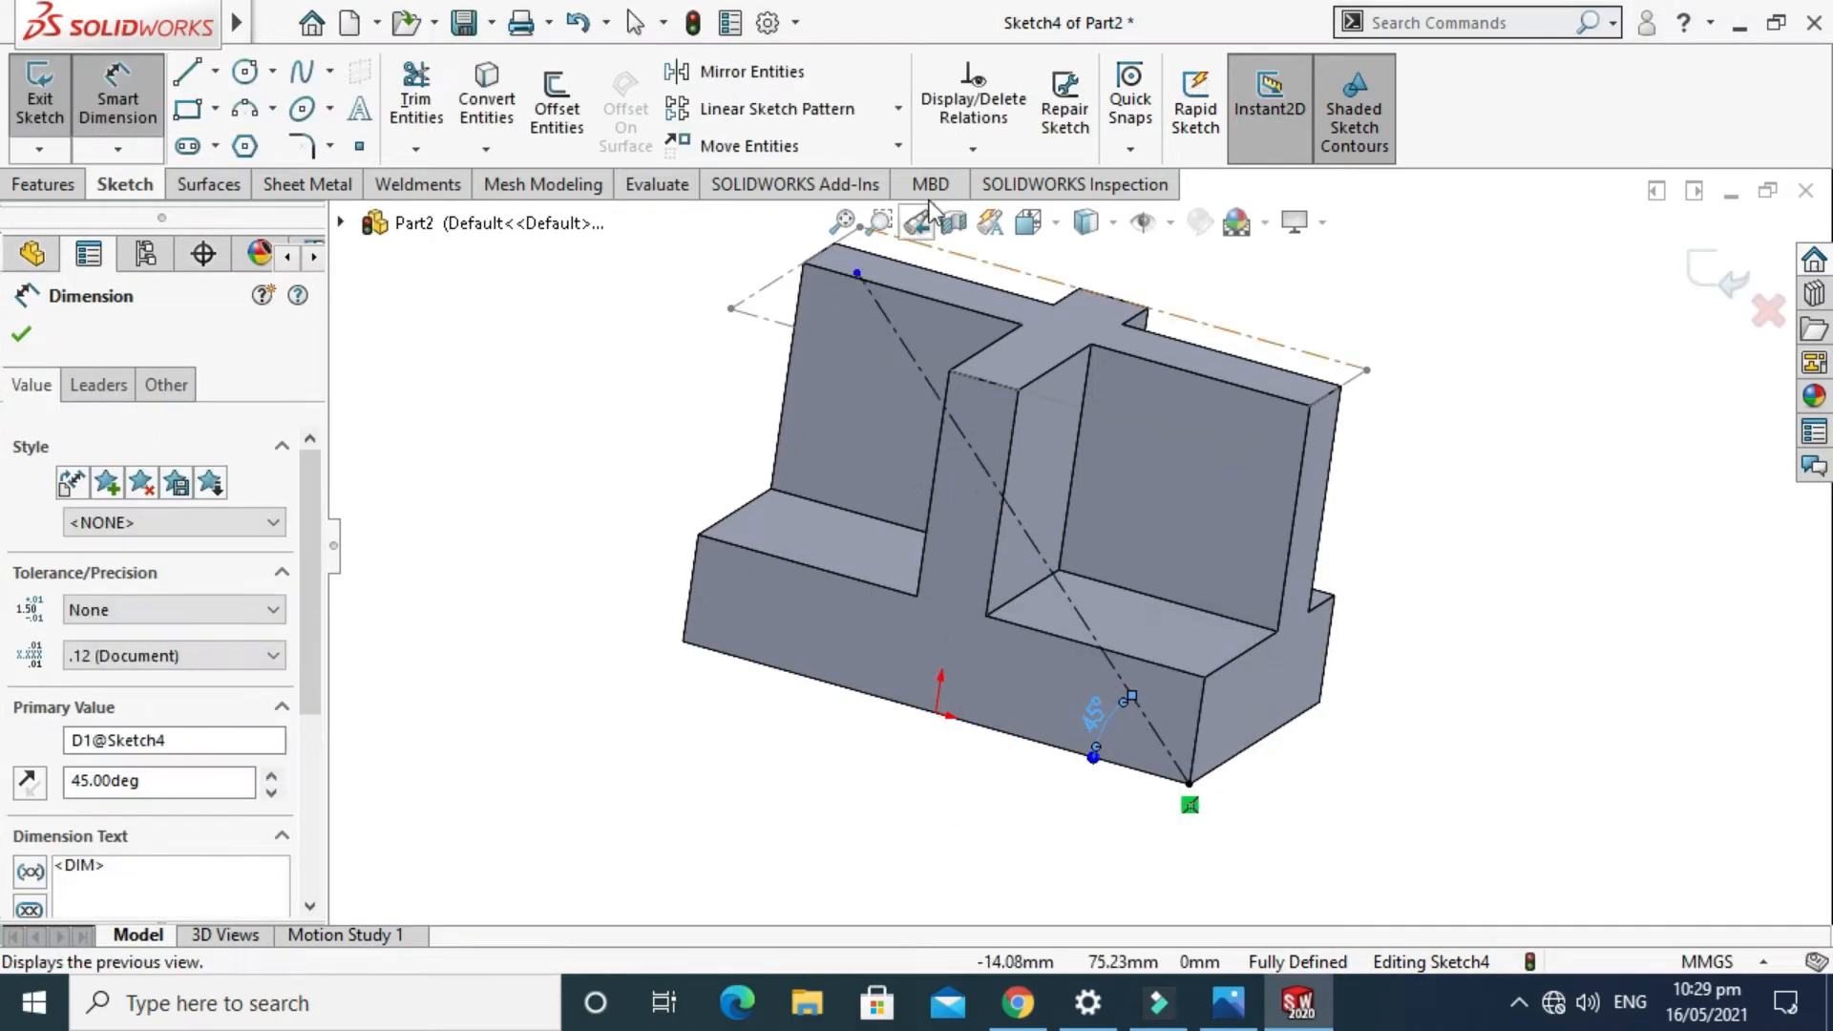
Place a sketch point where the 45° centerline crosses the construction rectangle's front side, and close the sketch.
left_click(358, 148)
scroll(1072, 530, "down", 4)
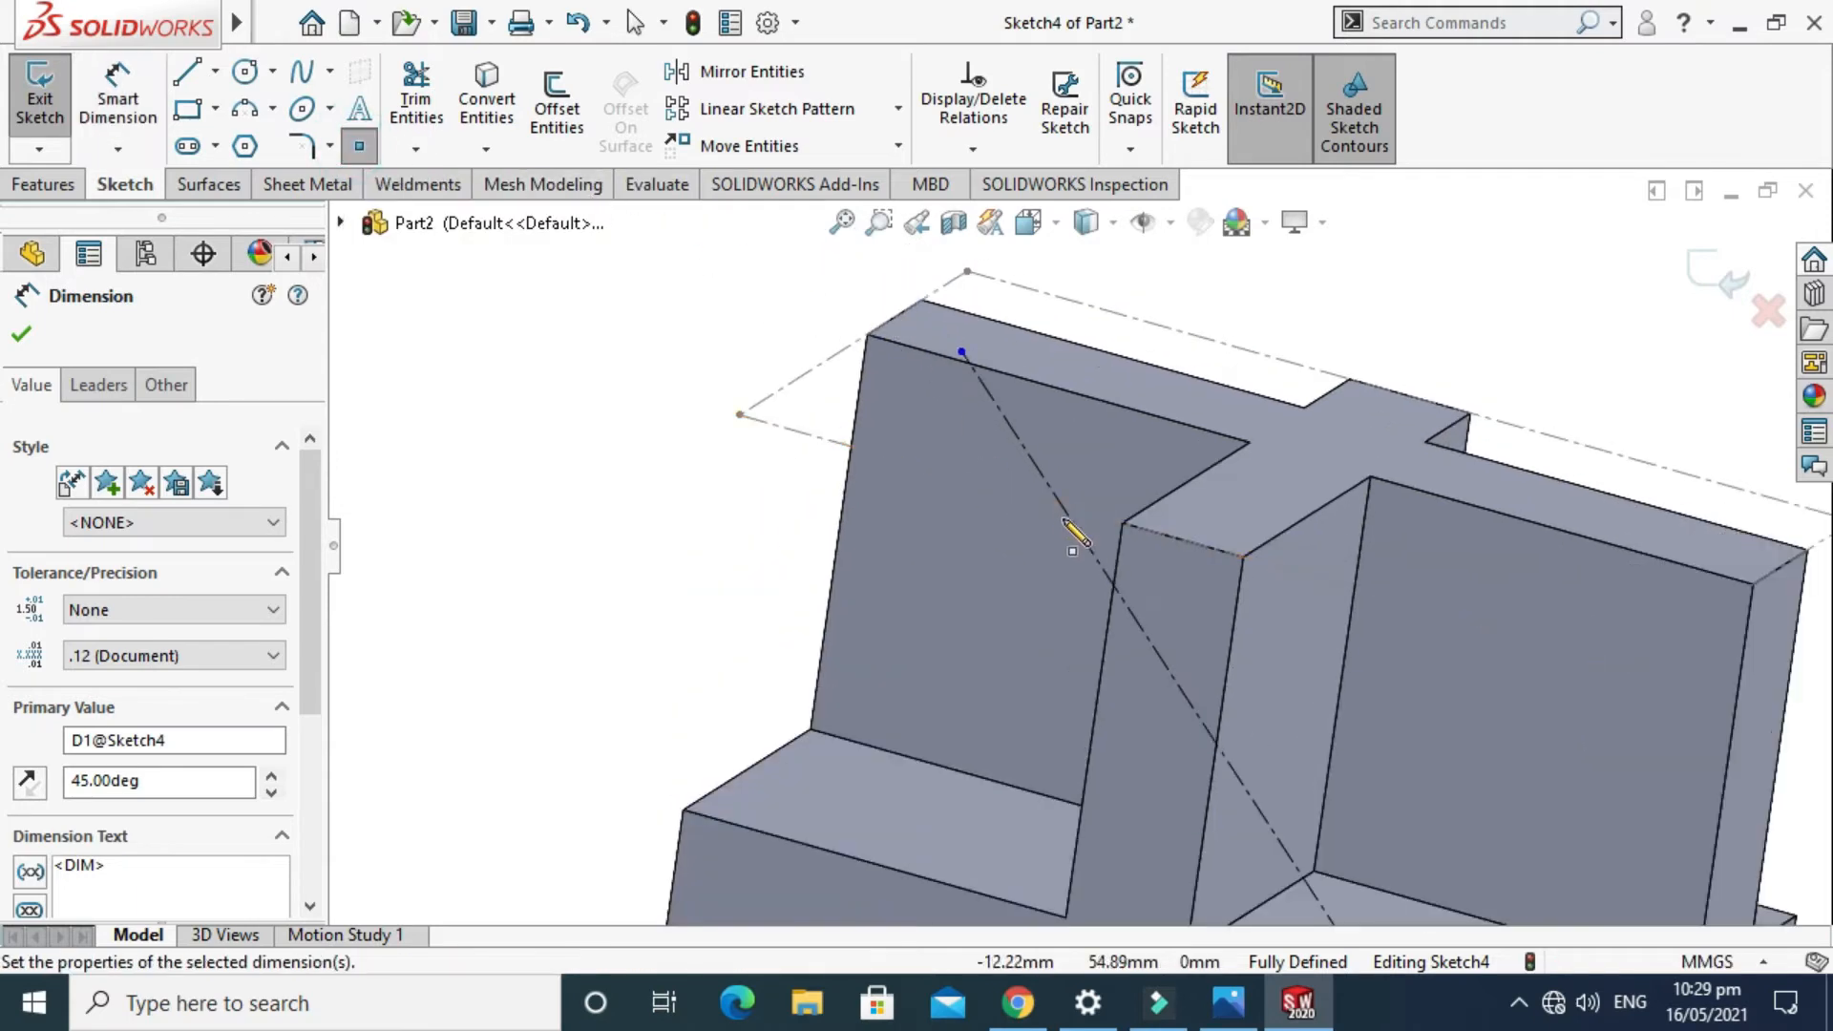
scroll(1068, 518, "down", 2)
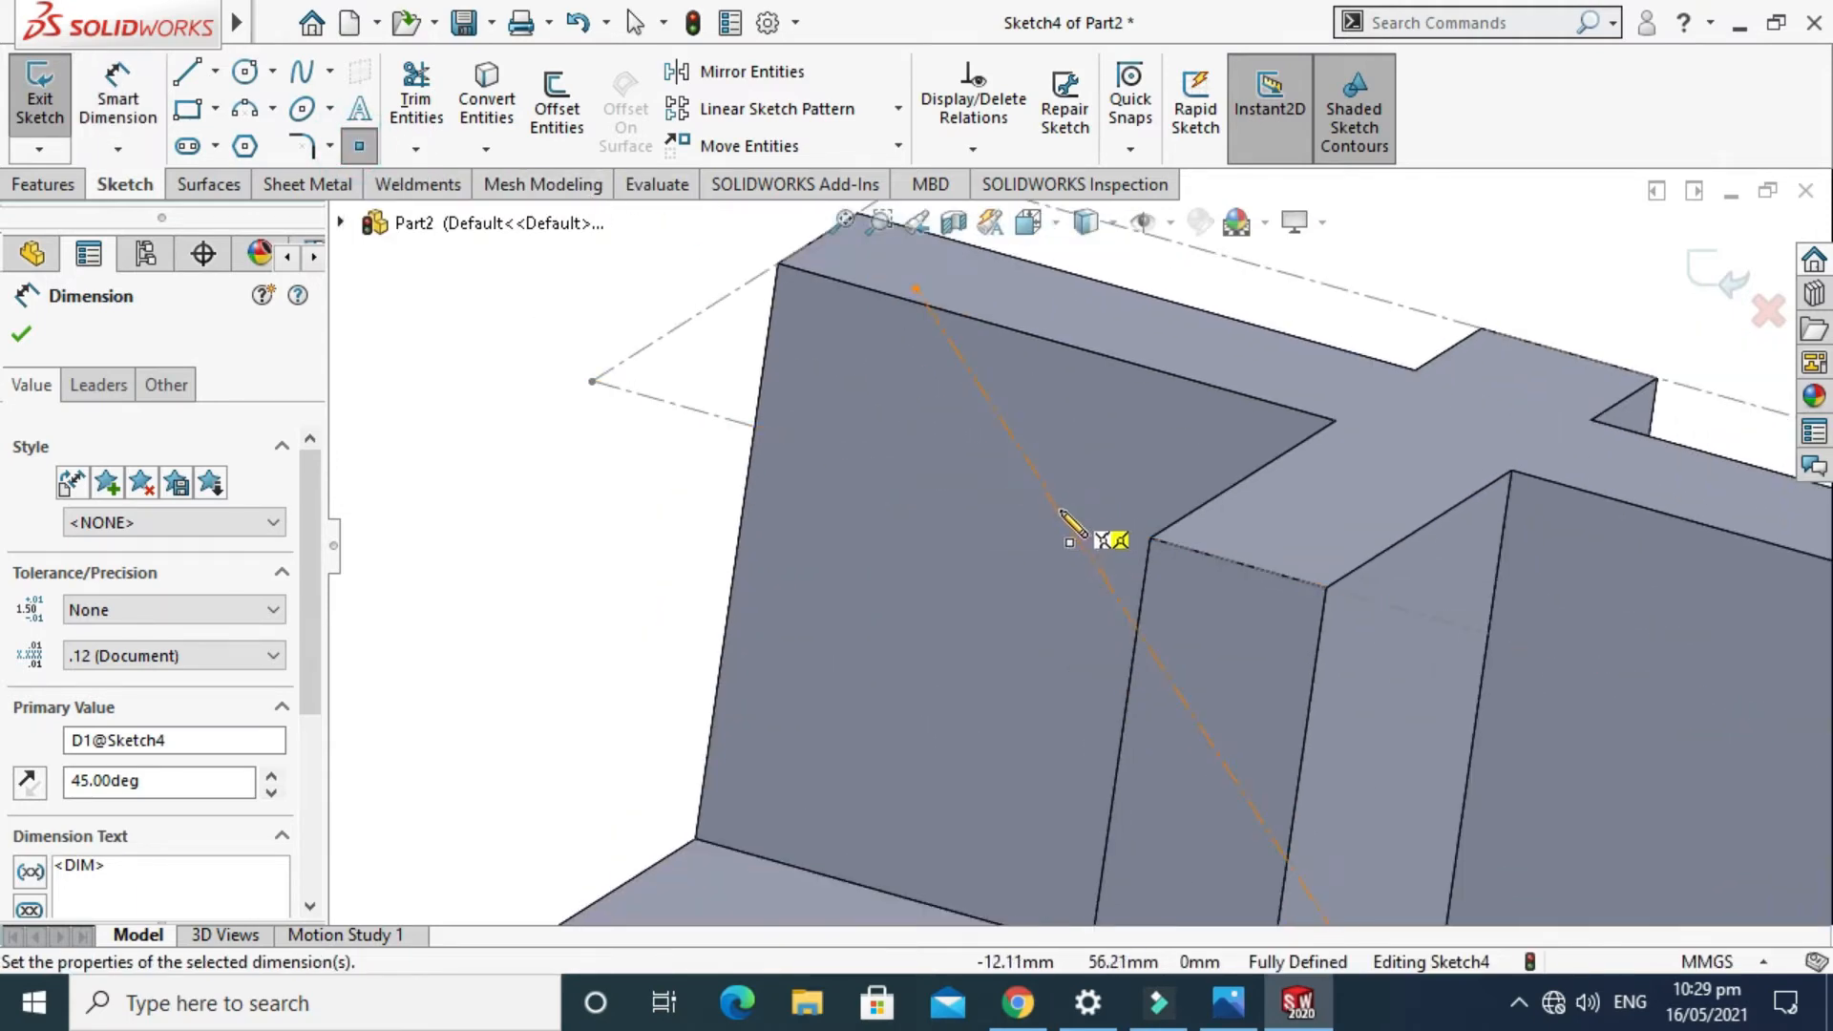
left_click(1059, 513)
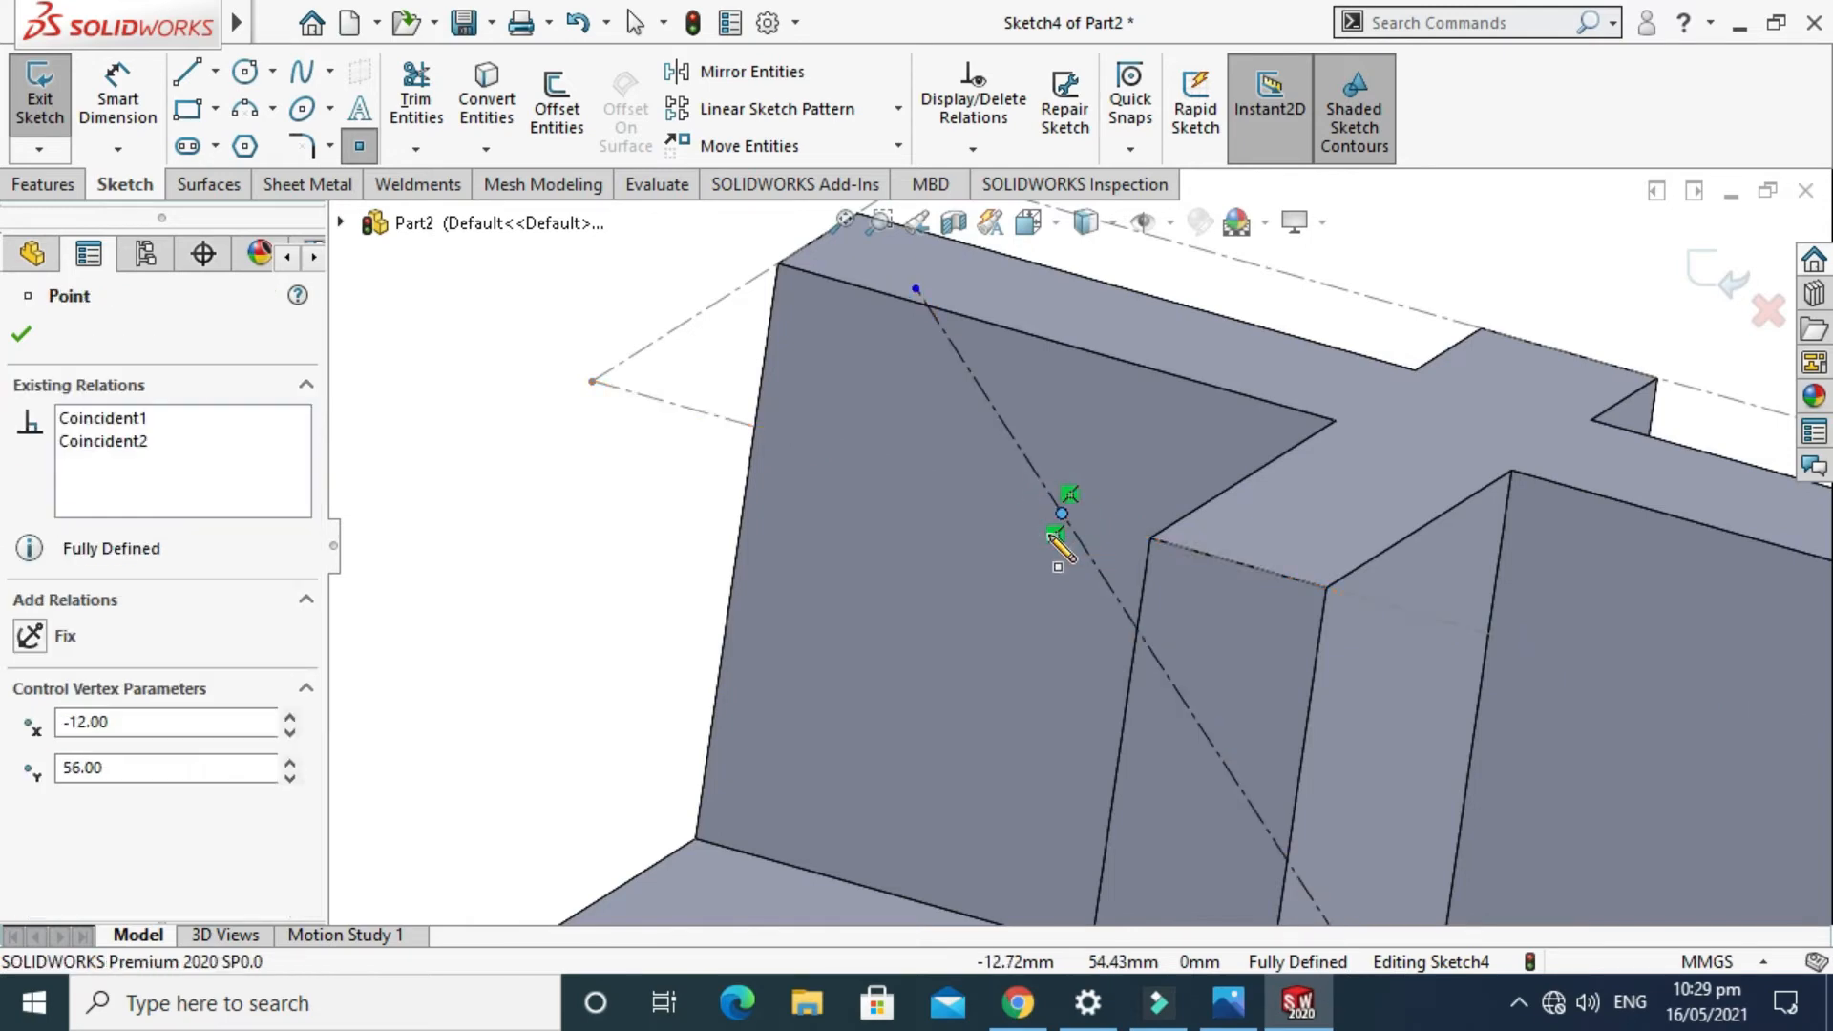
key("Escape")
scroll(1027, 534, "up", 5)
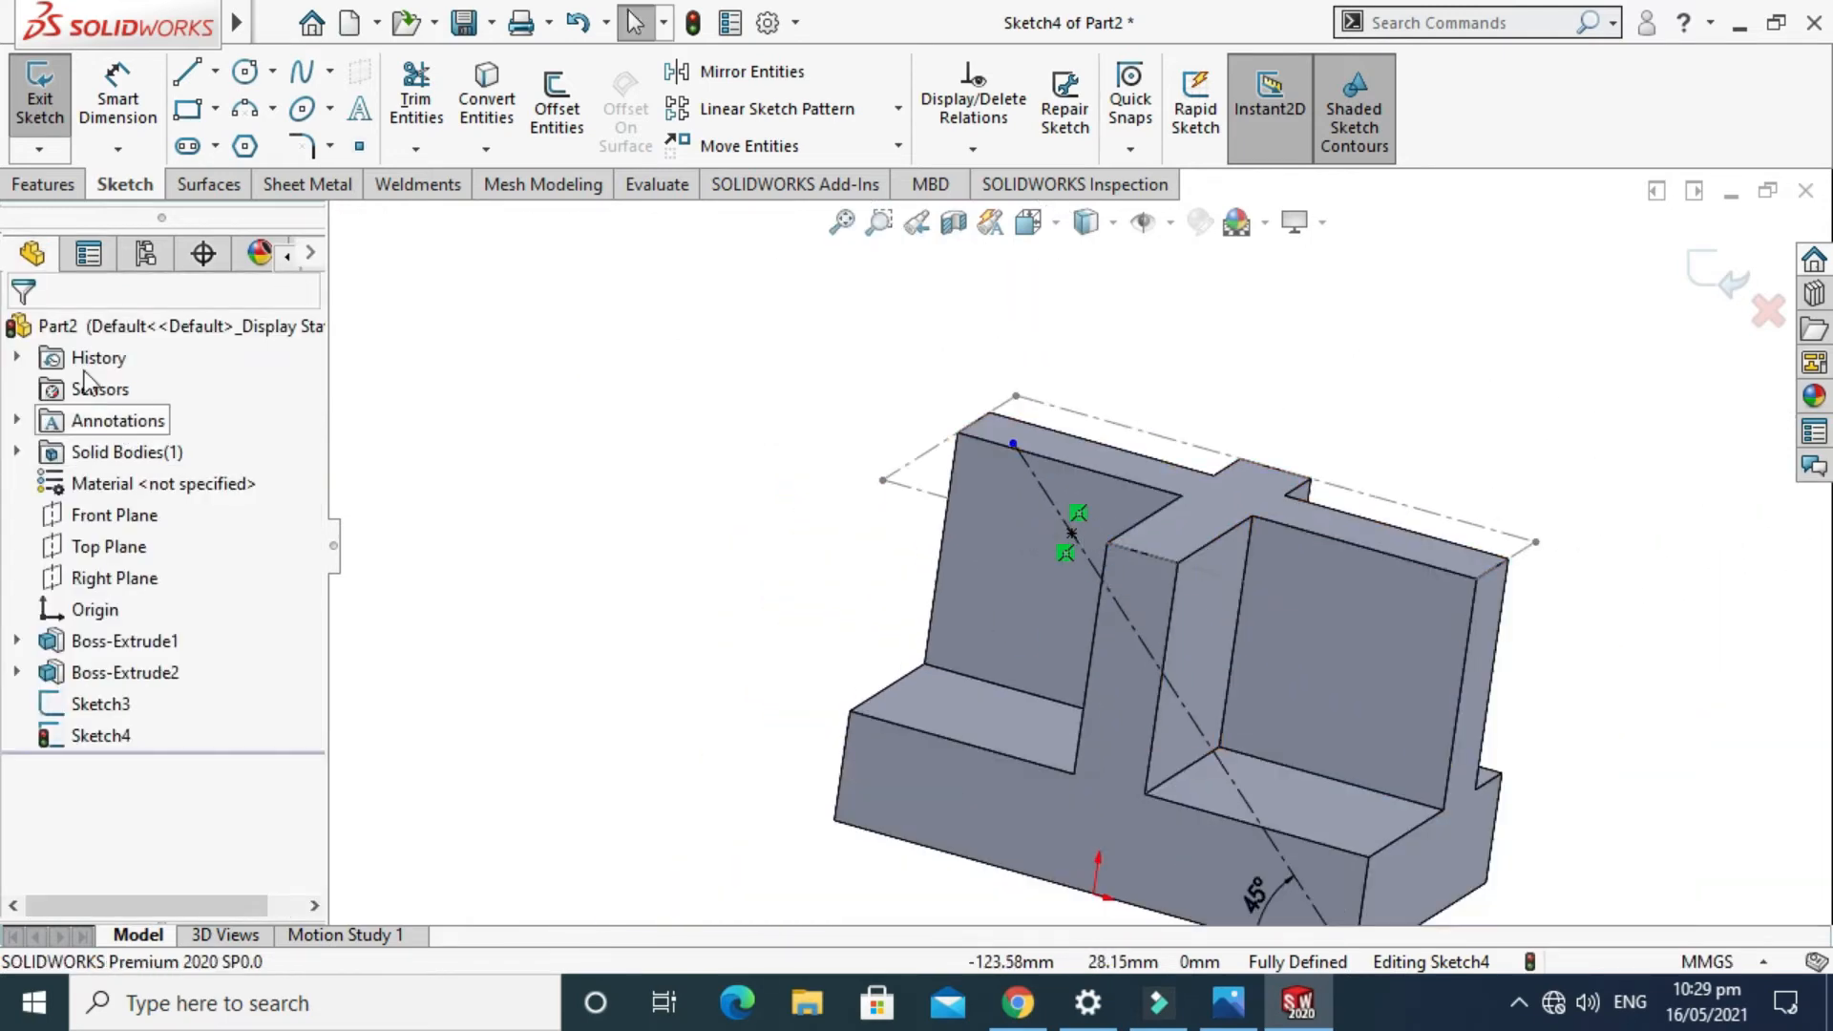
left_click(1715, 267)
right_click(1424, 343)
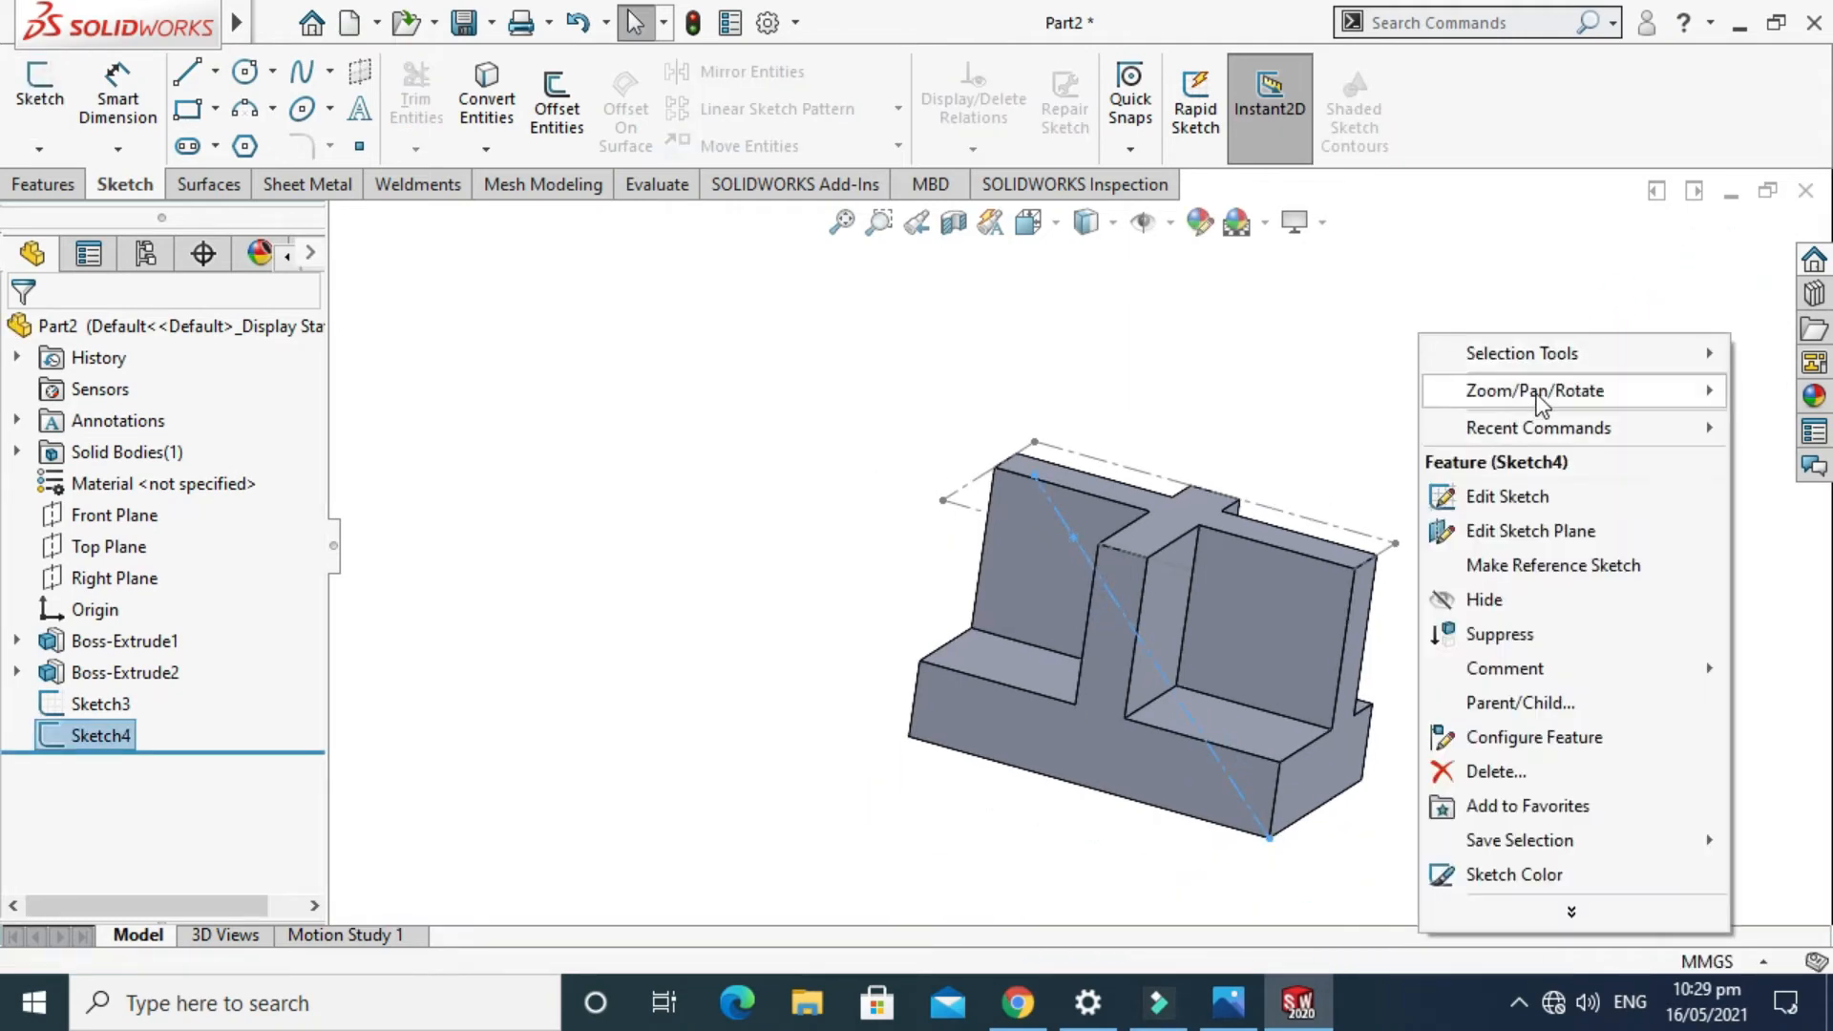
Create a reference plane through rectangle corner C, the block's lower front corner B and sketch point A on the 45° centerline.
mouse_move(1528, 389)
left_click(1276, 518)
left_click_drag(1293, 500, 1281, 655)
key("Escape")
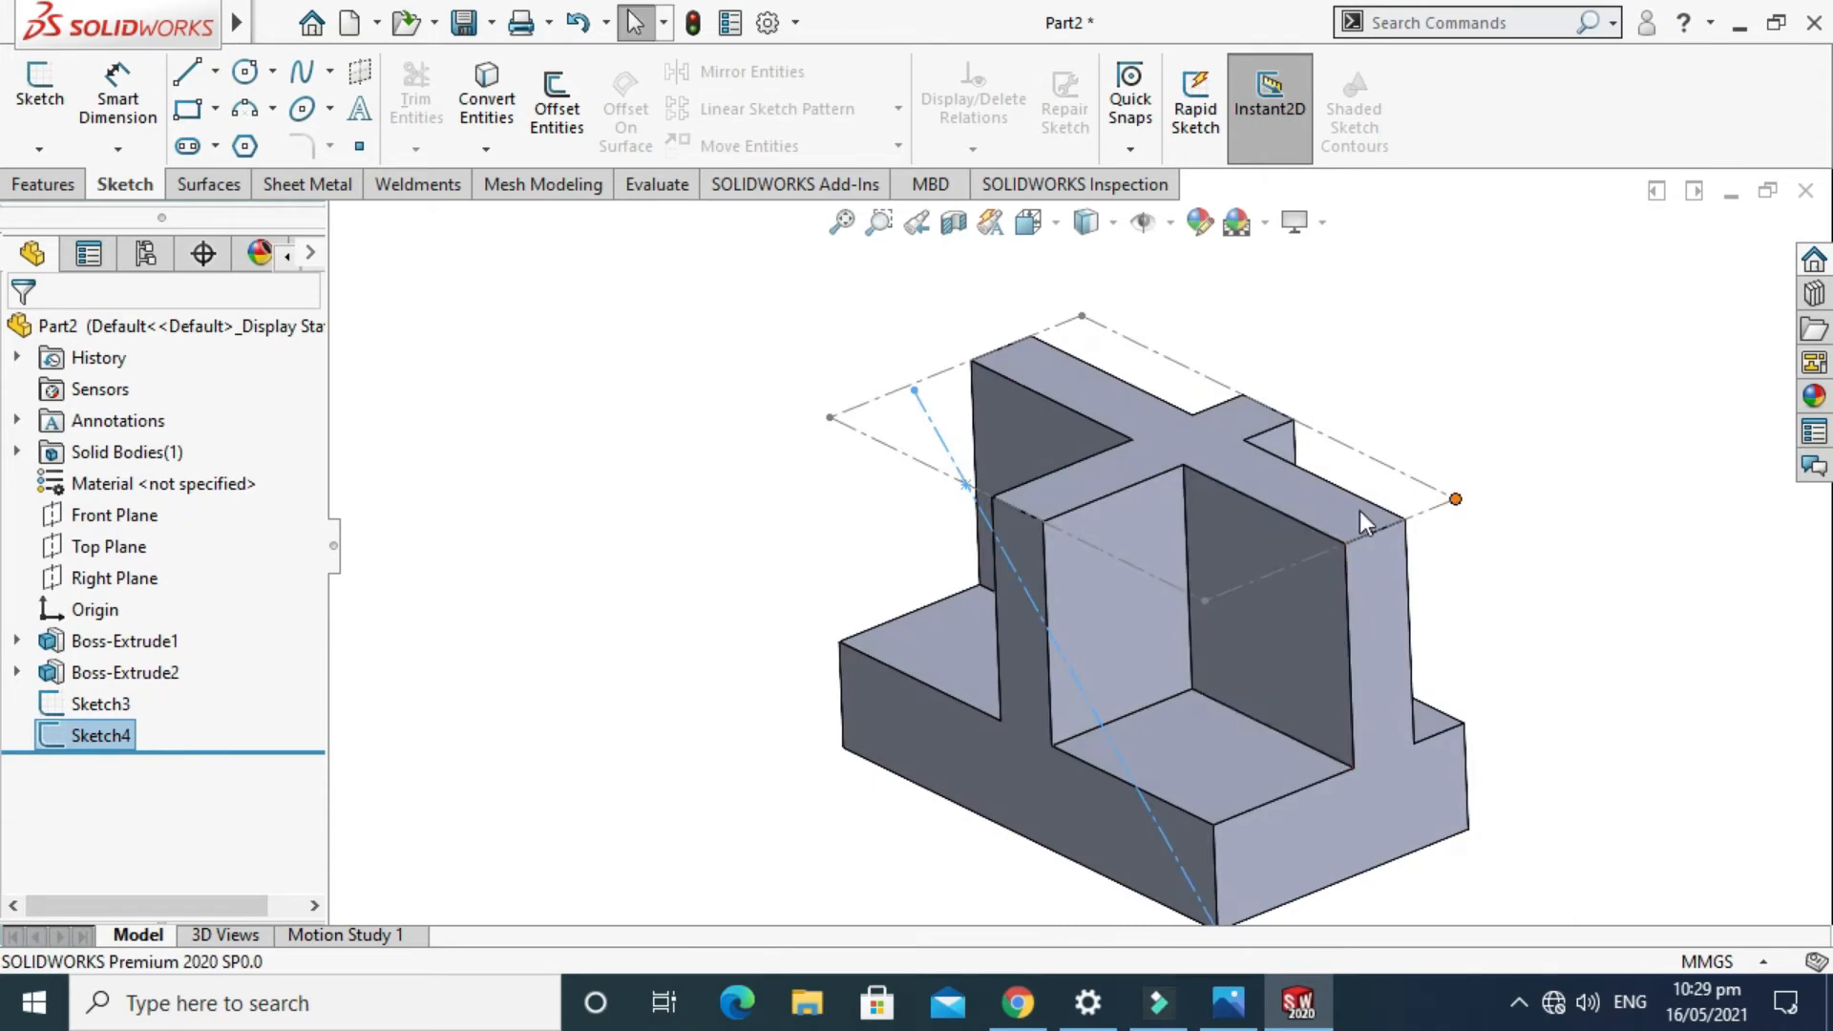
scroll(1132, 854, "up", 2)
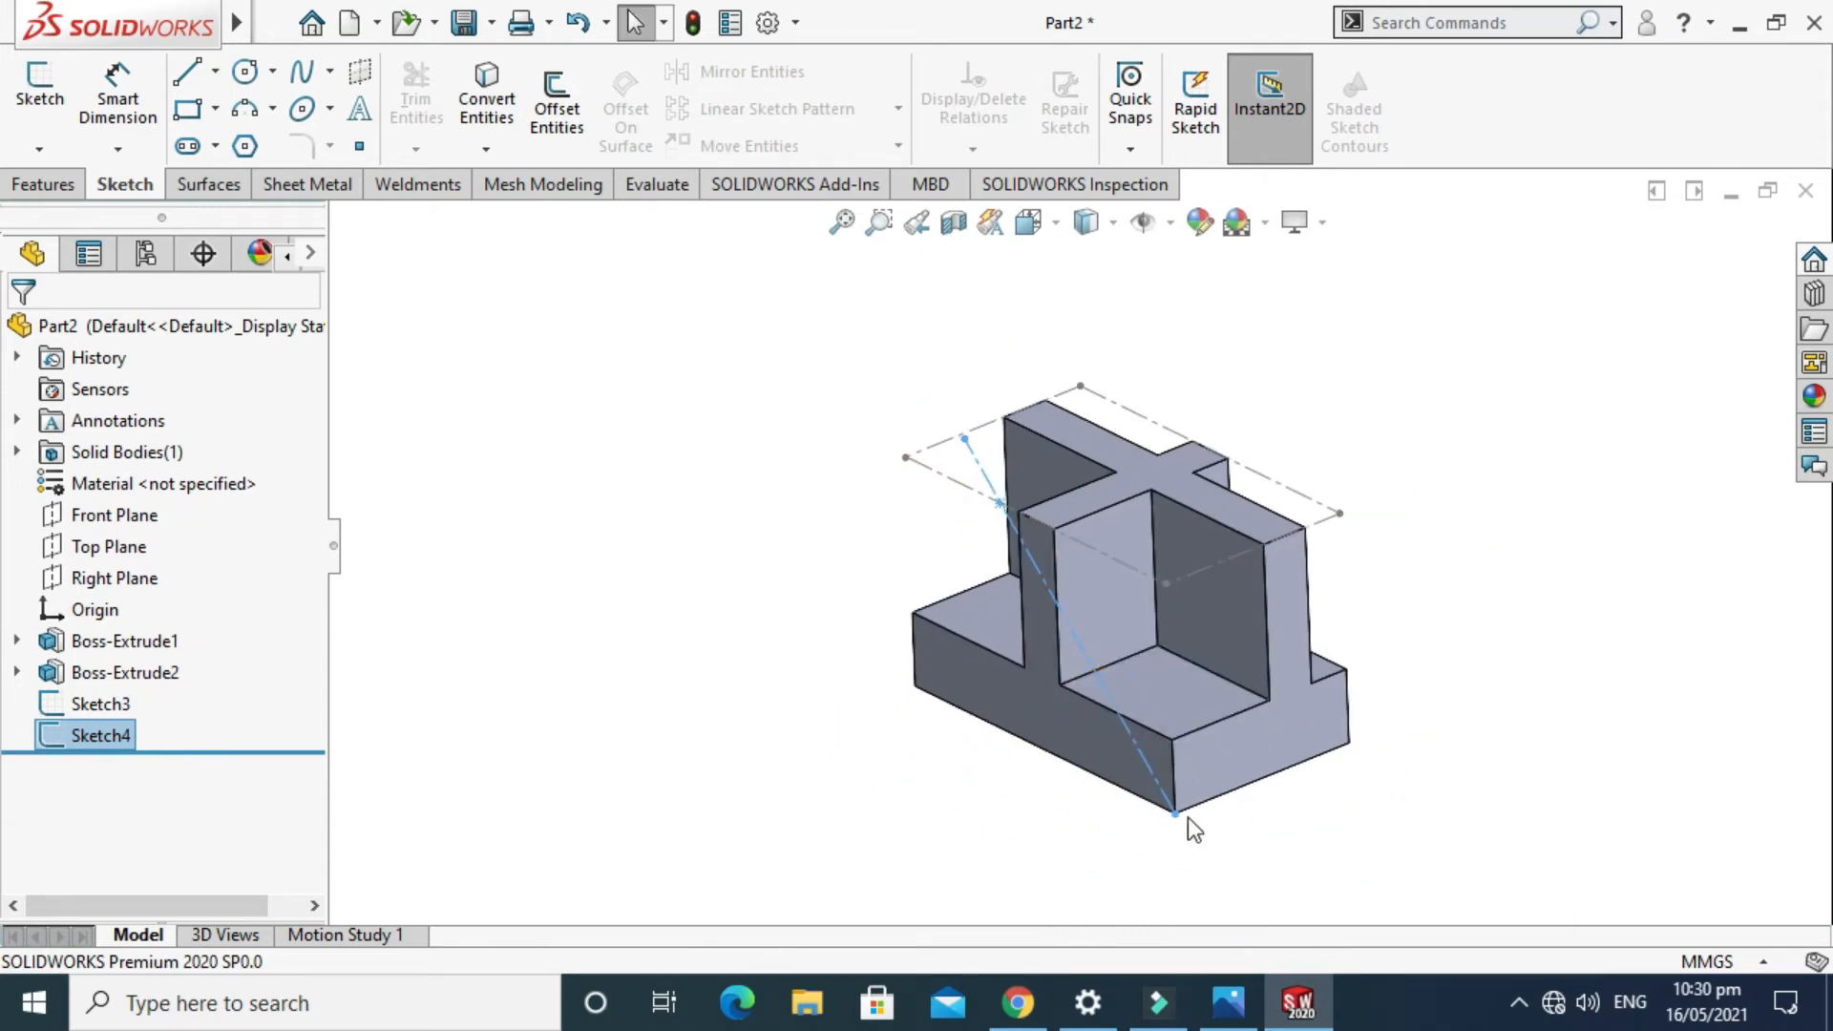
left_click(1464, 470)
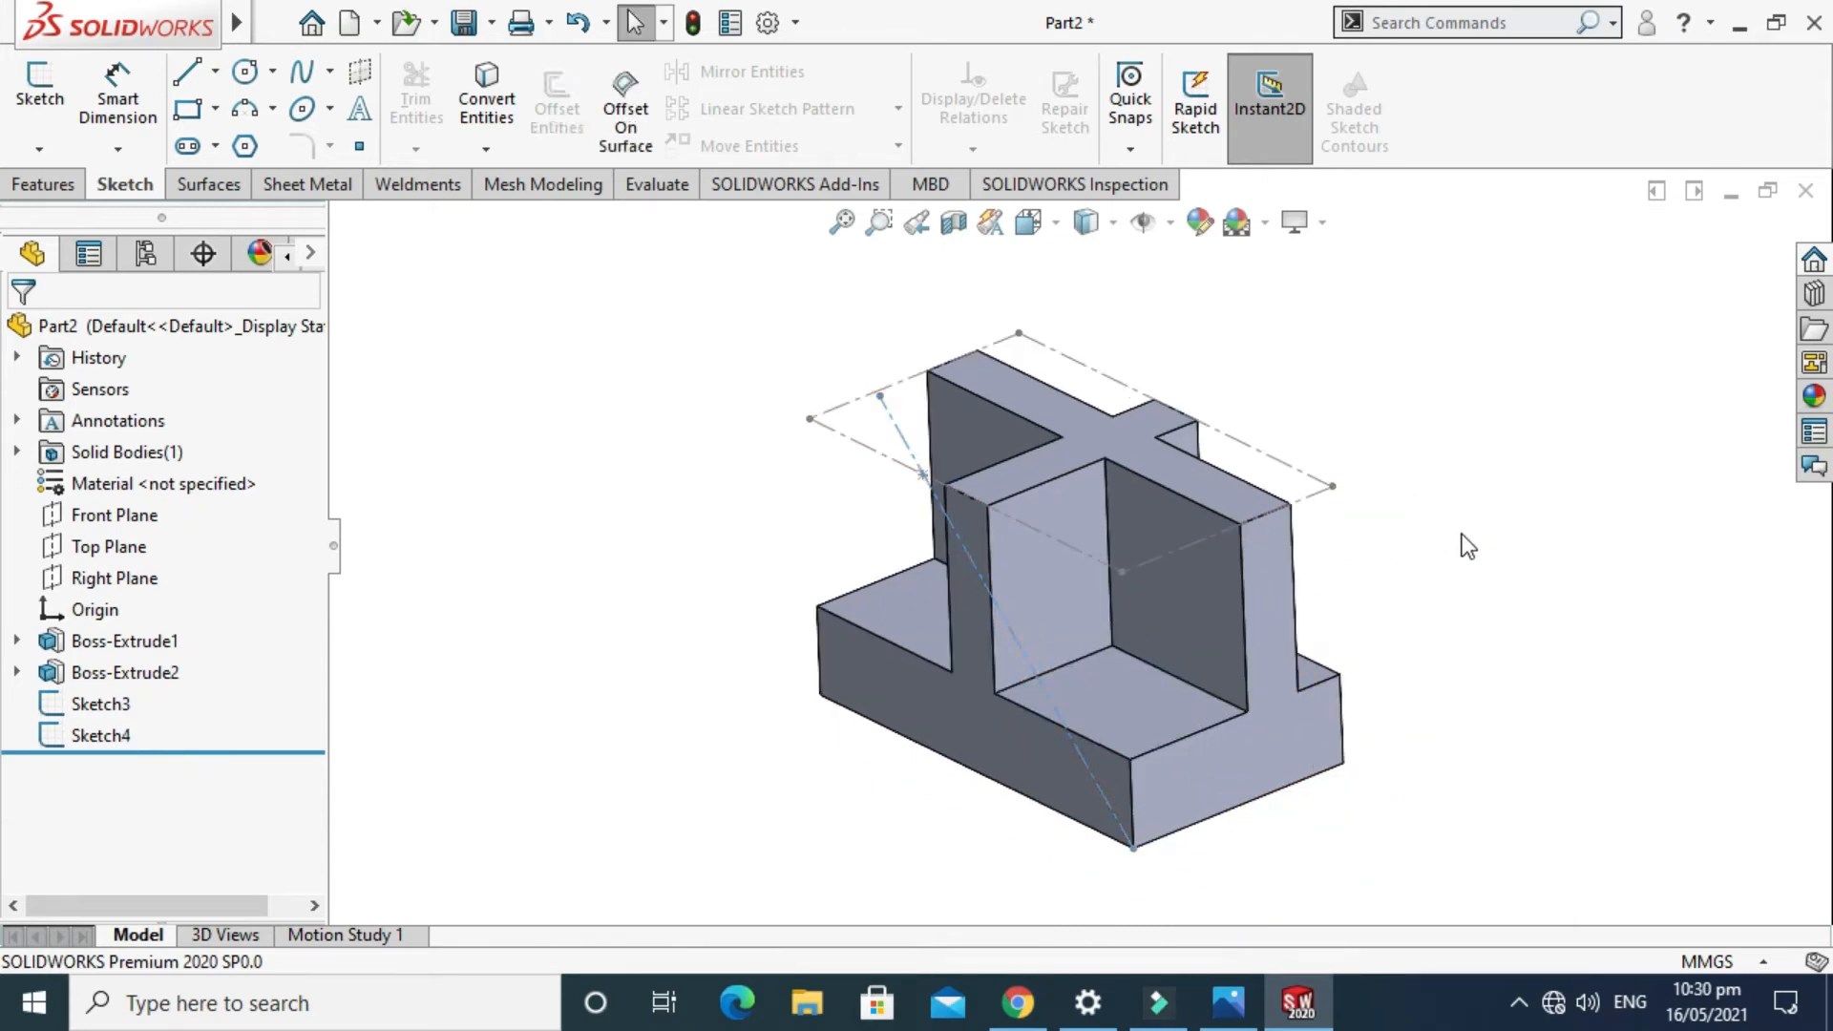
left_click(43, 185)
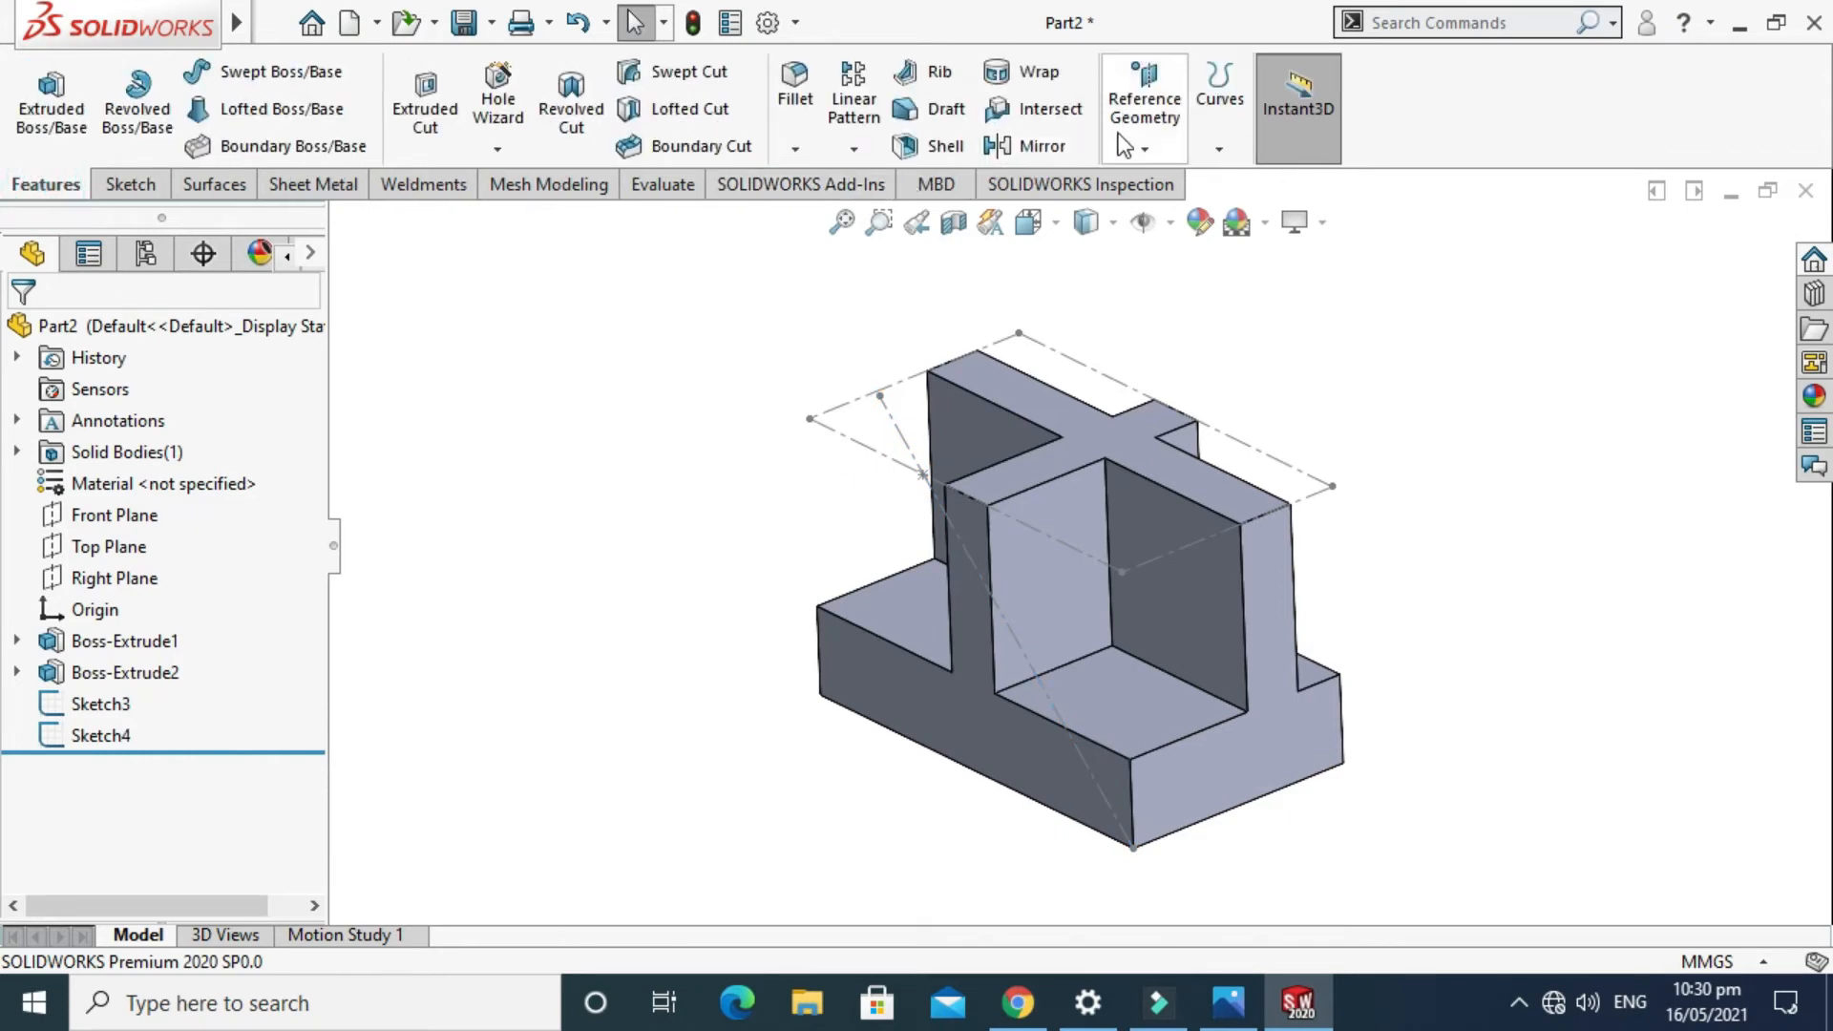
left_click(1143, 150)
left_click(1163, 183)
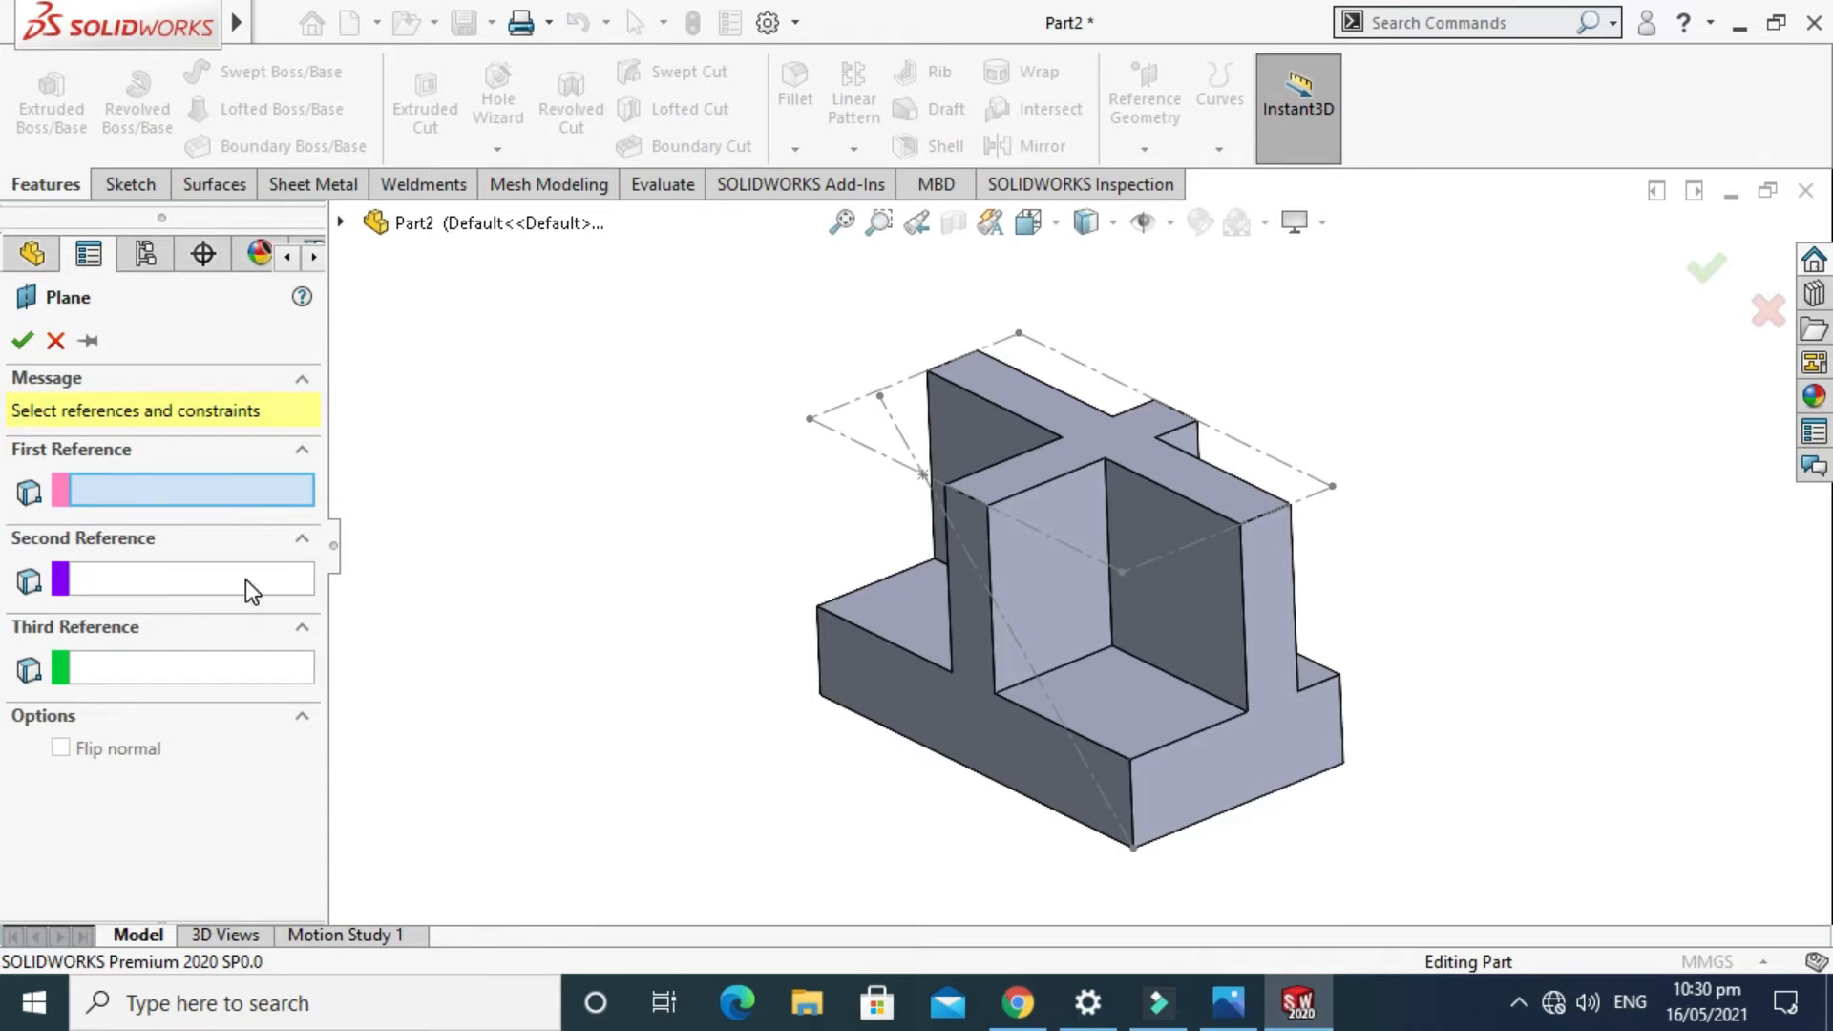
left_click(1334, 488)
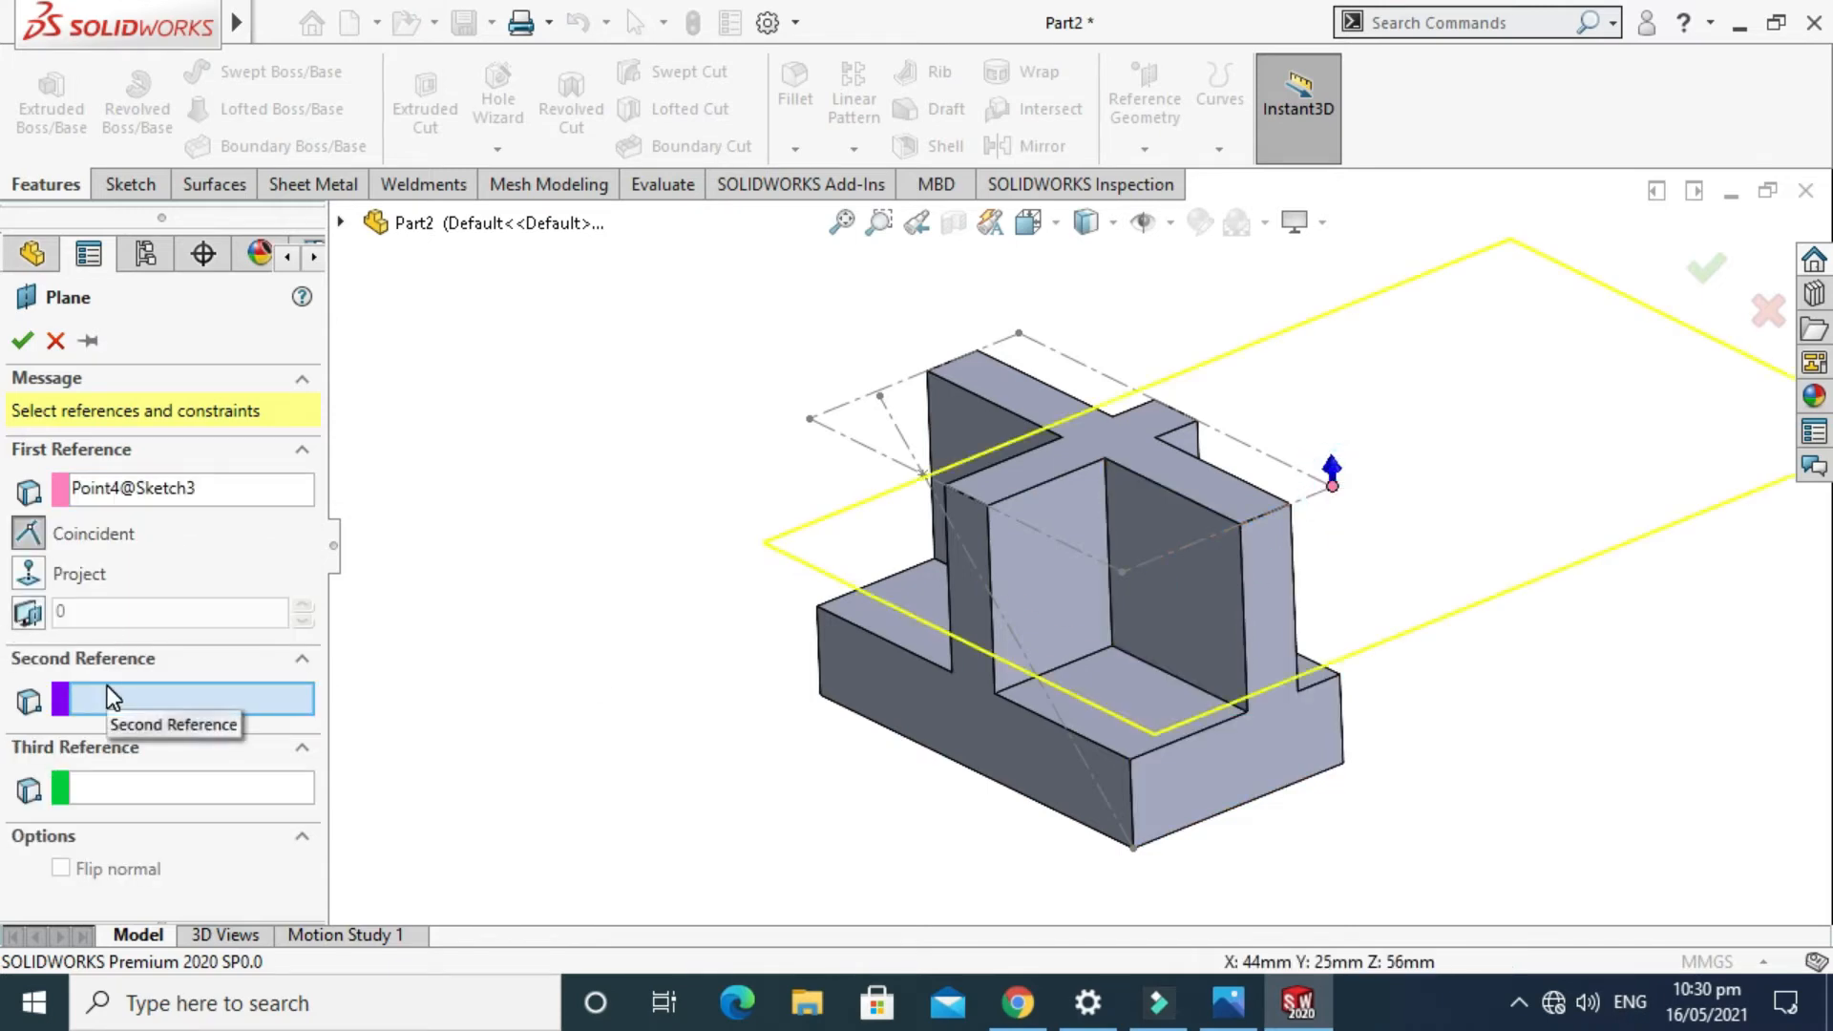
left_click(1133, 848)
scroll(302, 706, "down", 2)
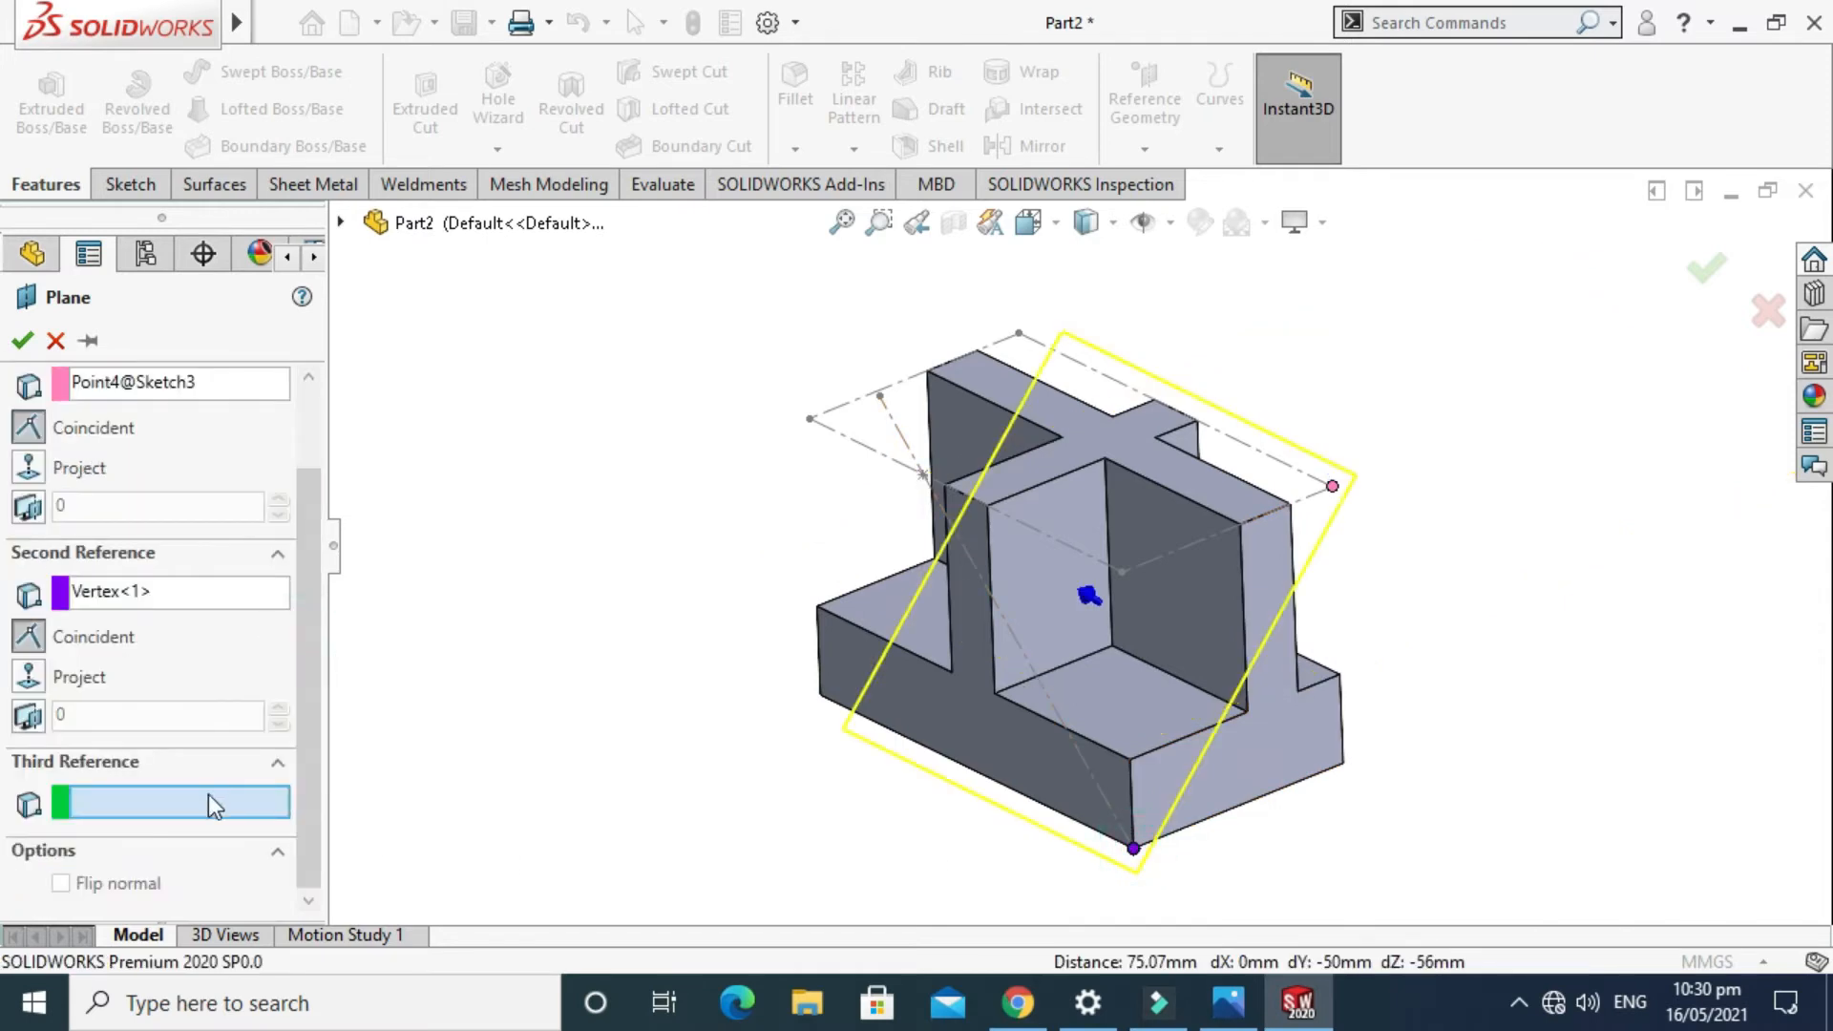
left_click(923, 475)
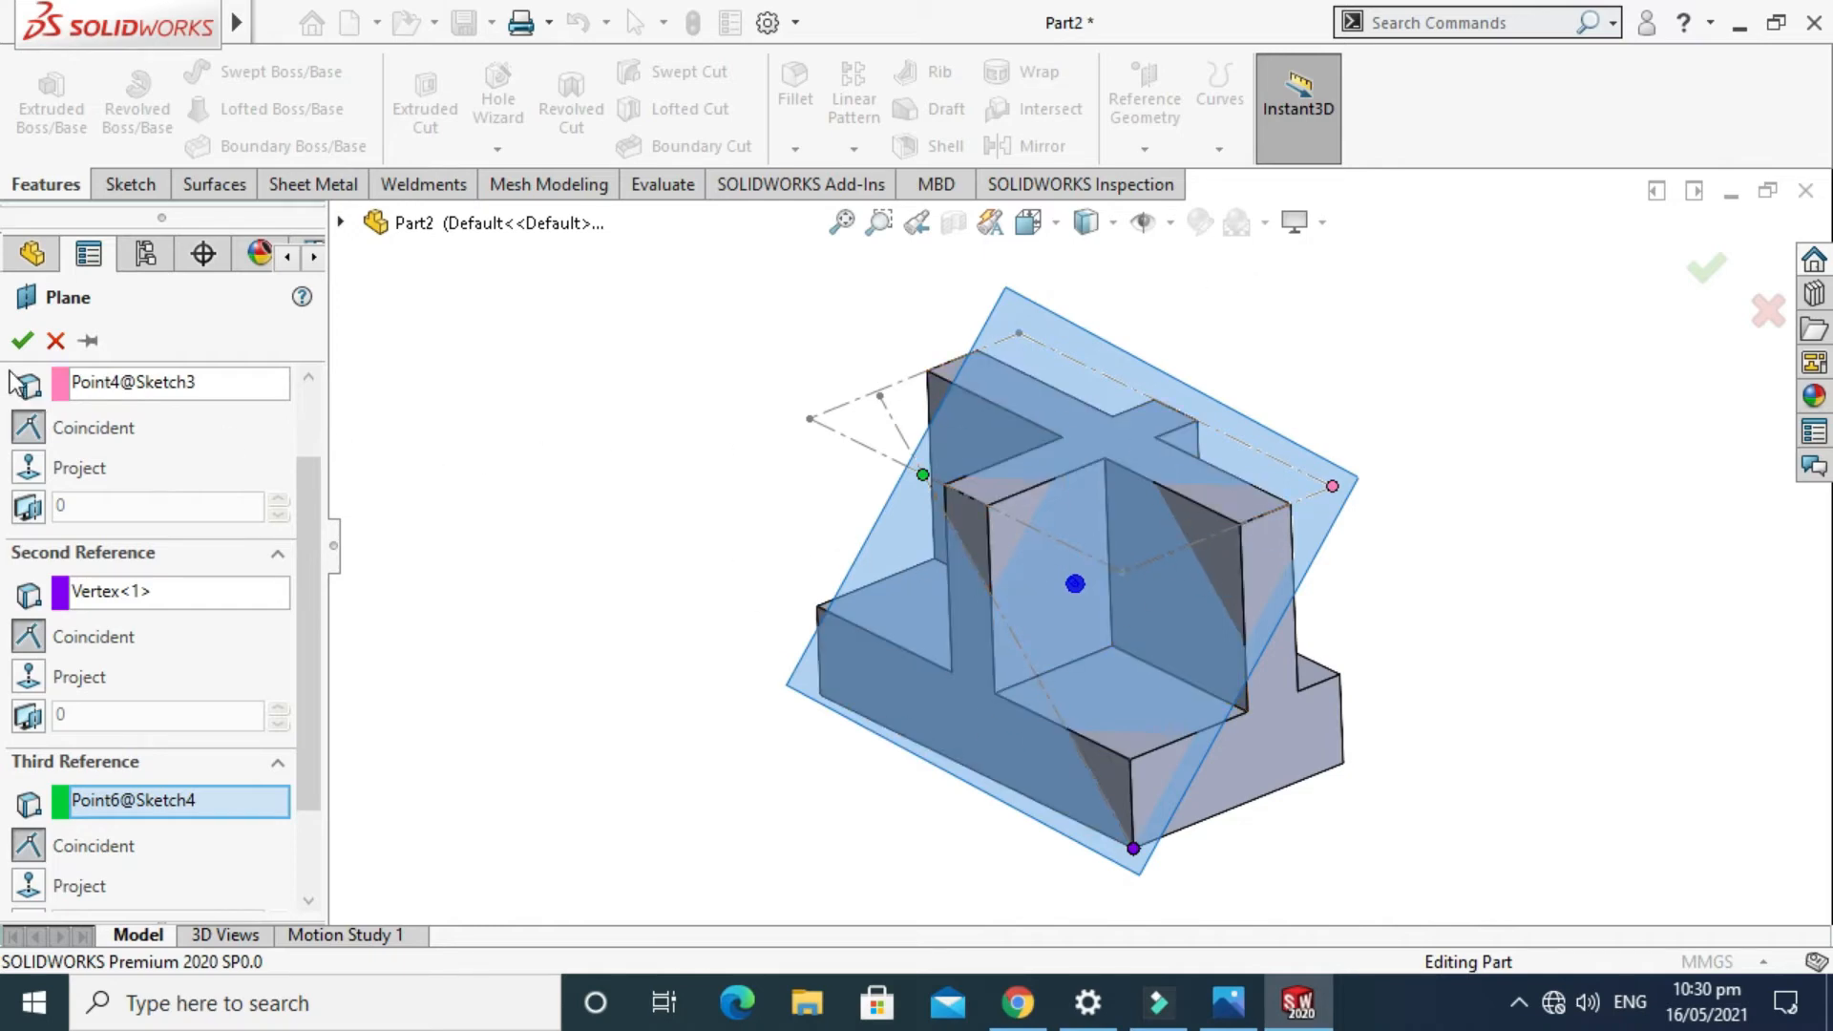
left_click(22, 340)
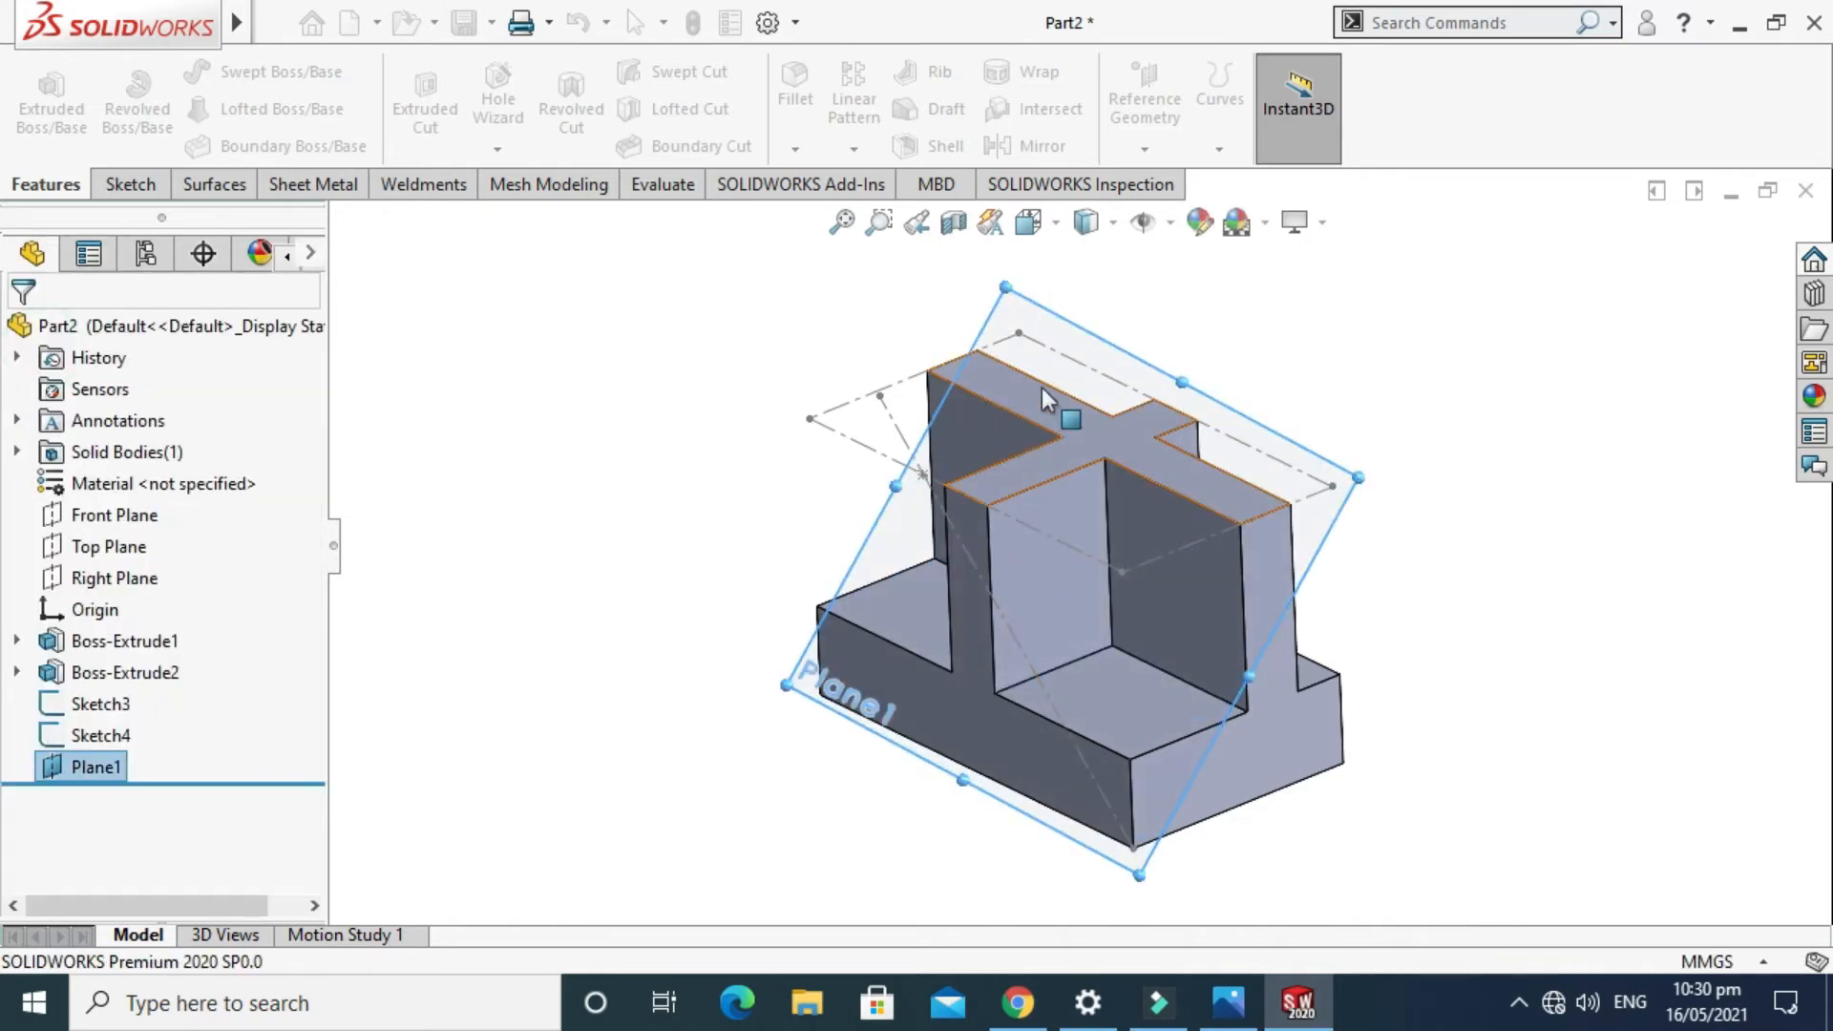
Examine from several angles how the new slanted plane passes through the block and points A, B and C.
left_click(1299, 340)
right_click(1345, 311)
mouse_move(1384, 421)
middle_mouse_down()
mouse_move(1257, 376)
mouse_move(1375, 398)
mouse_move(1390, 450)
mouse_move(1311, 498)
mouse_move(1362, 484)
mouse_move(1384, 414)
middle_mouse_up()
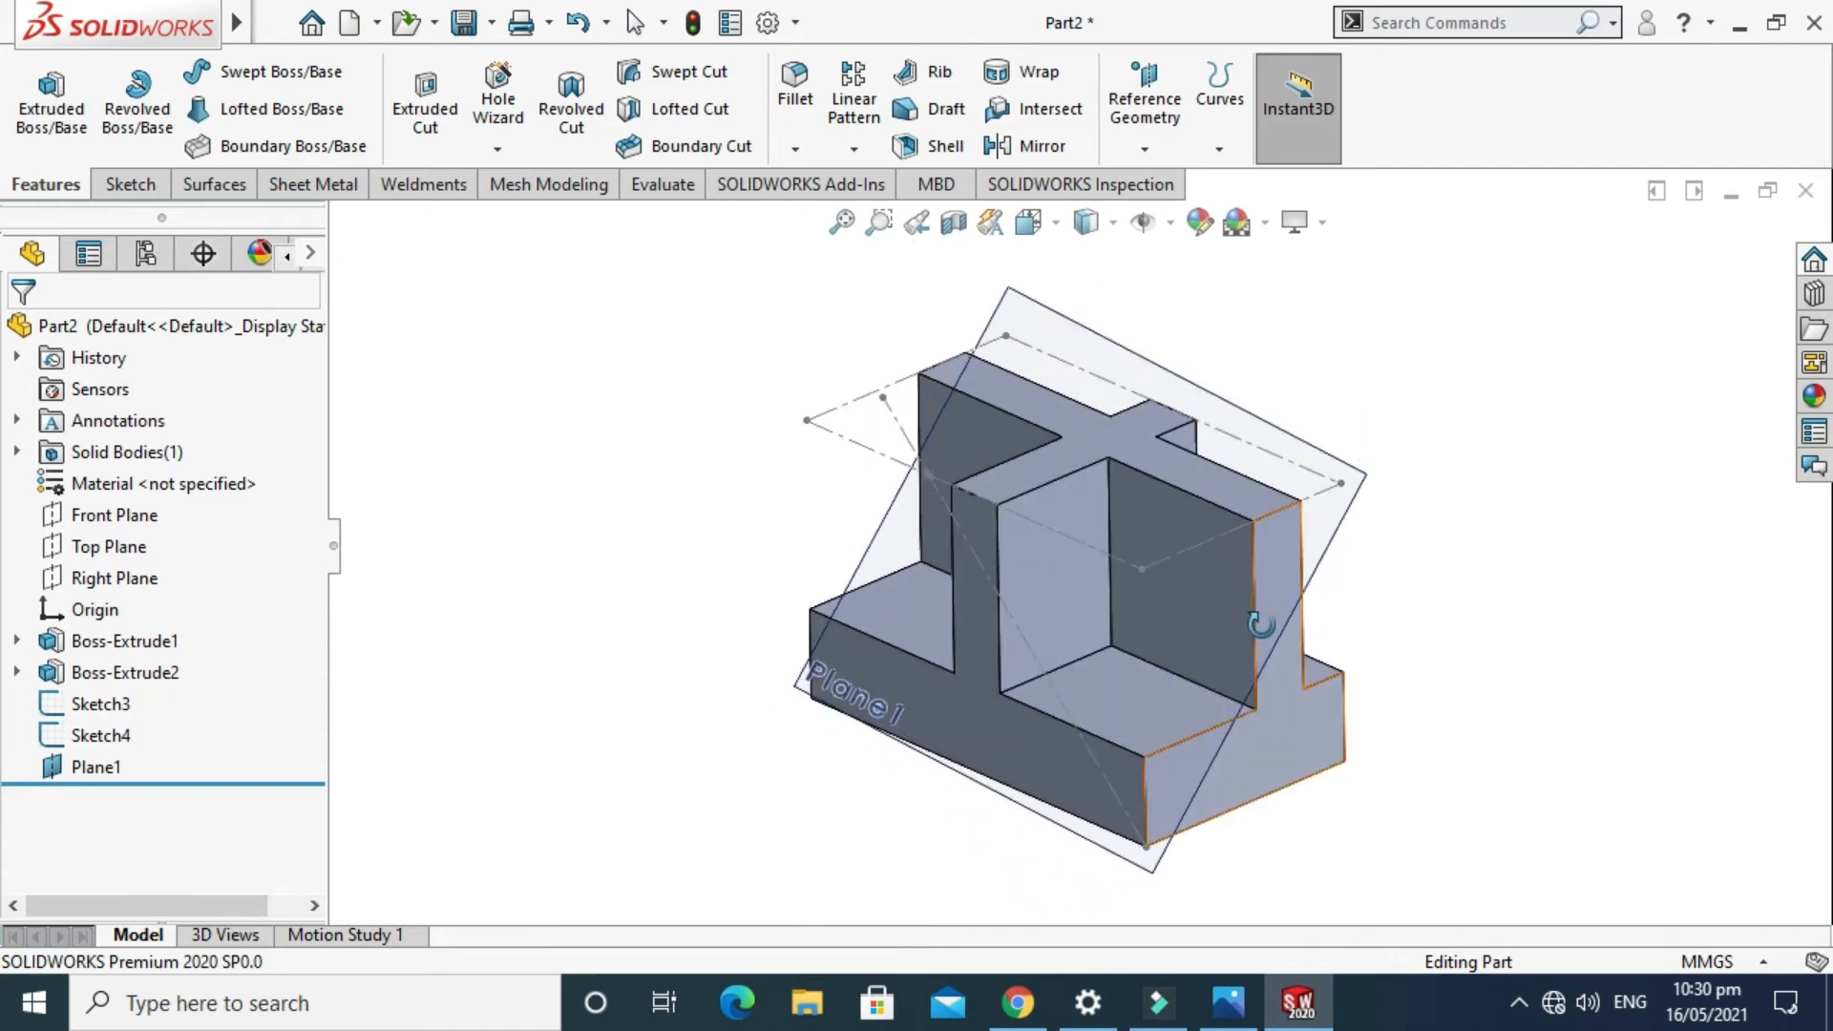
scroll(1260, 624, "down", 2)
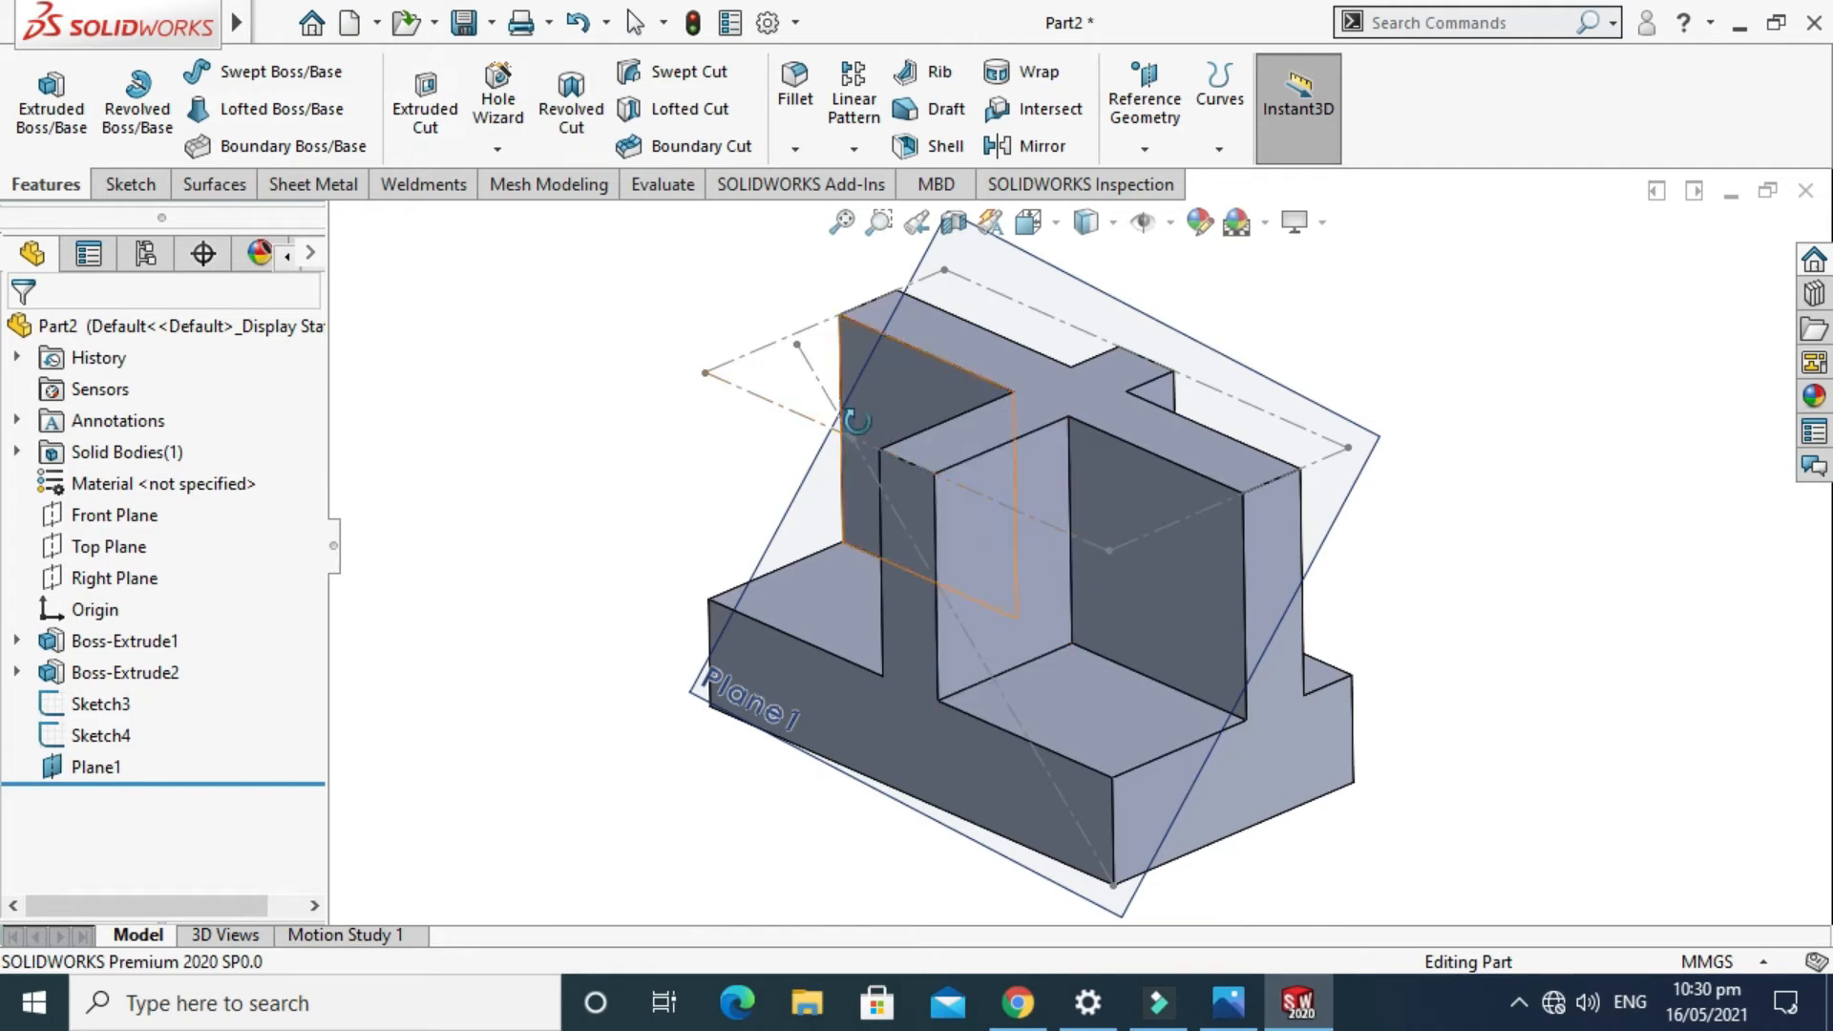
left_click_drag(970, 444, 925, 452)
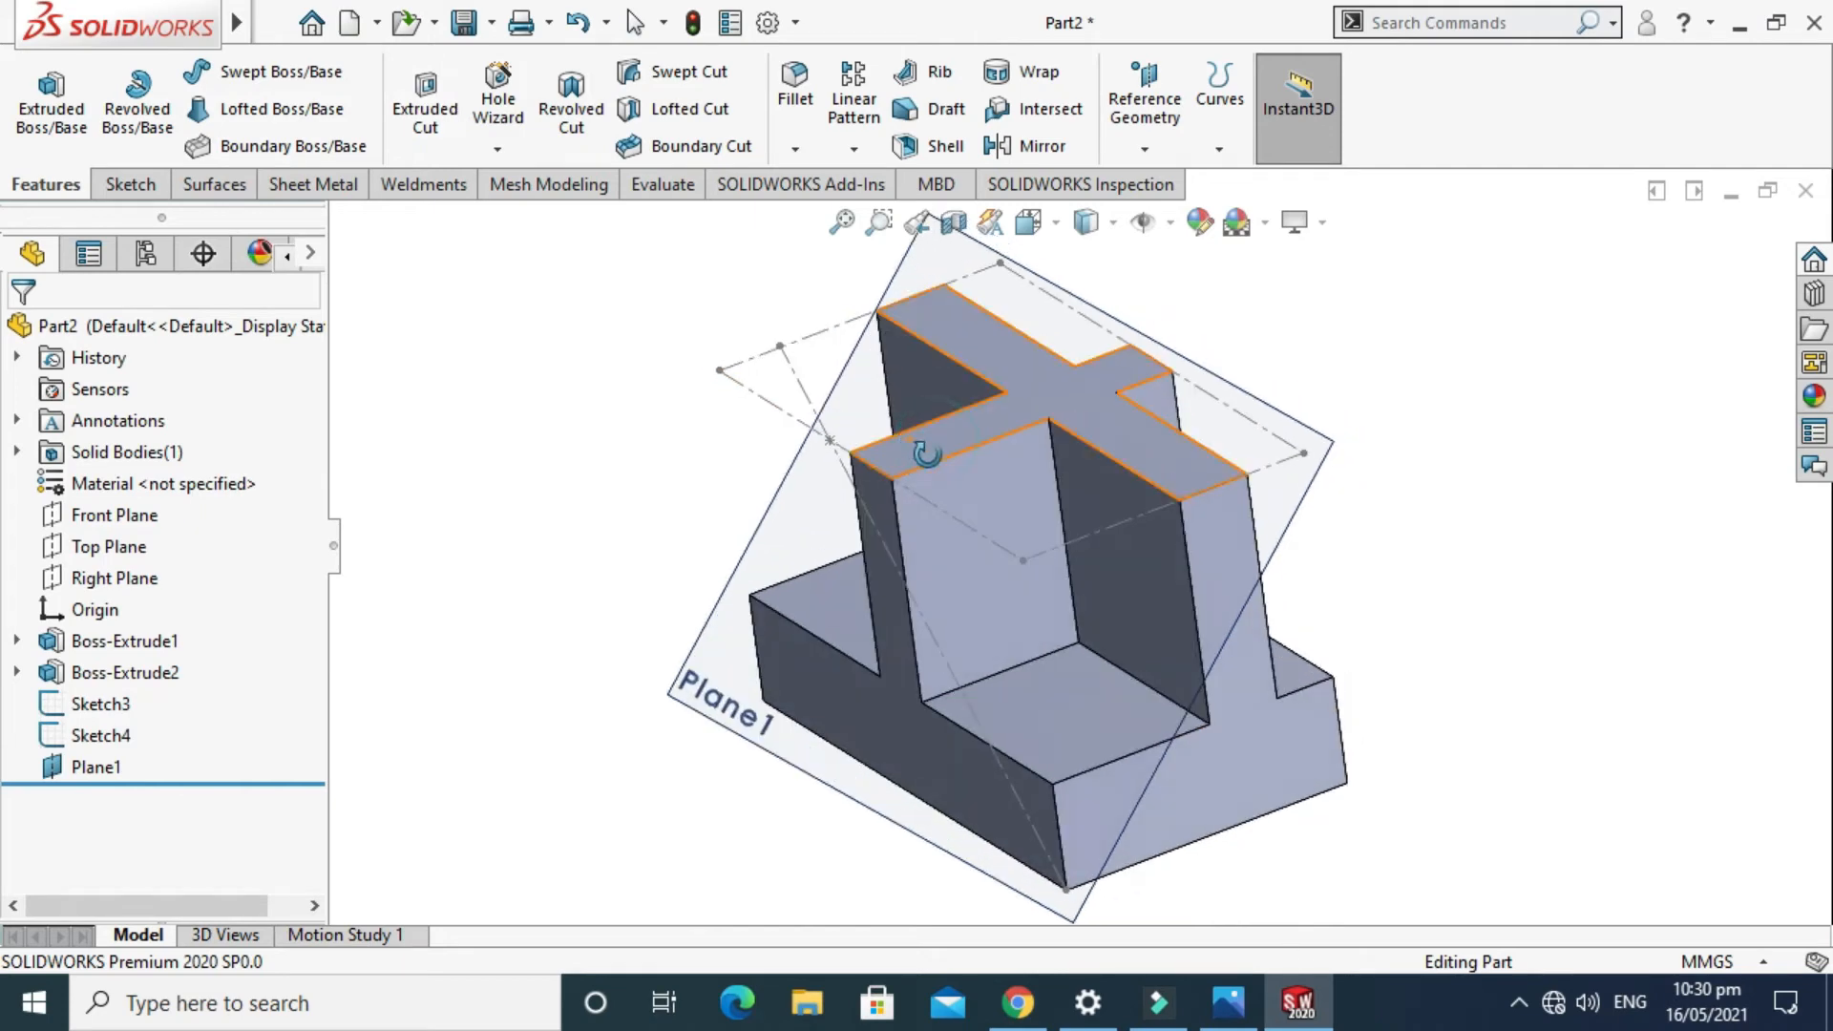
scroll(926, 453, "up", 1)
left_click_drag(1184, 548, 1184, 568)
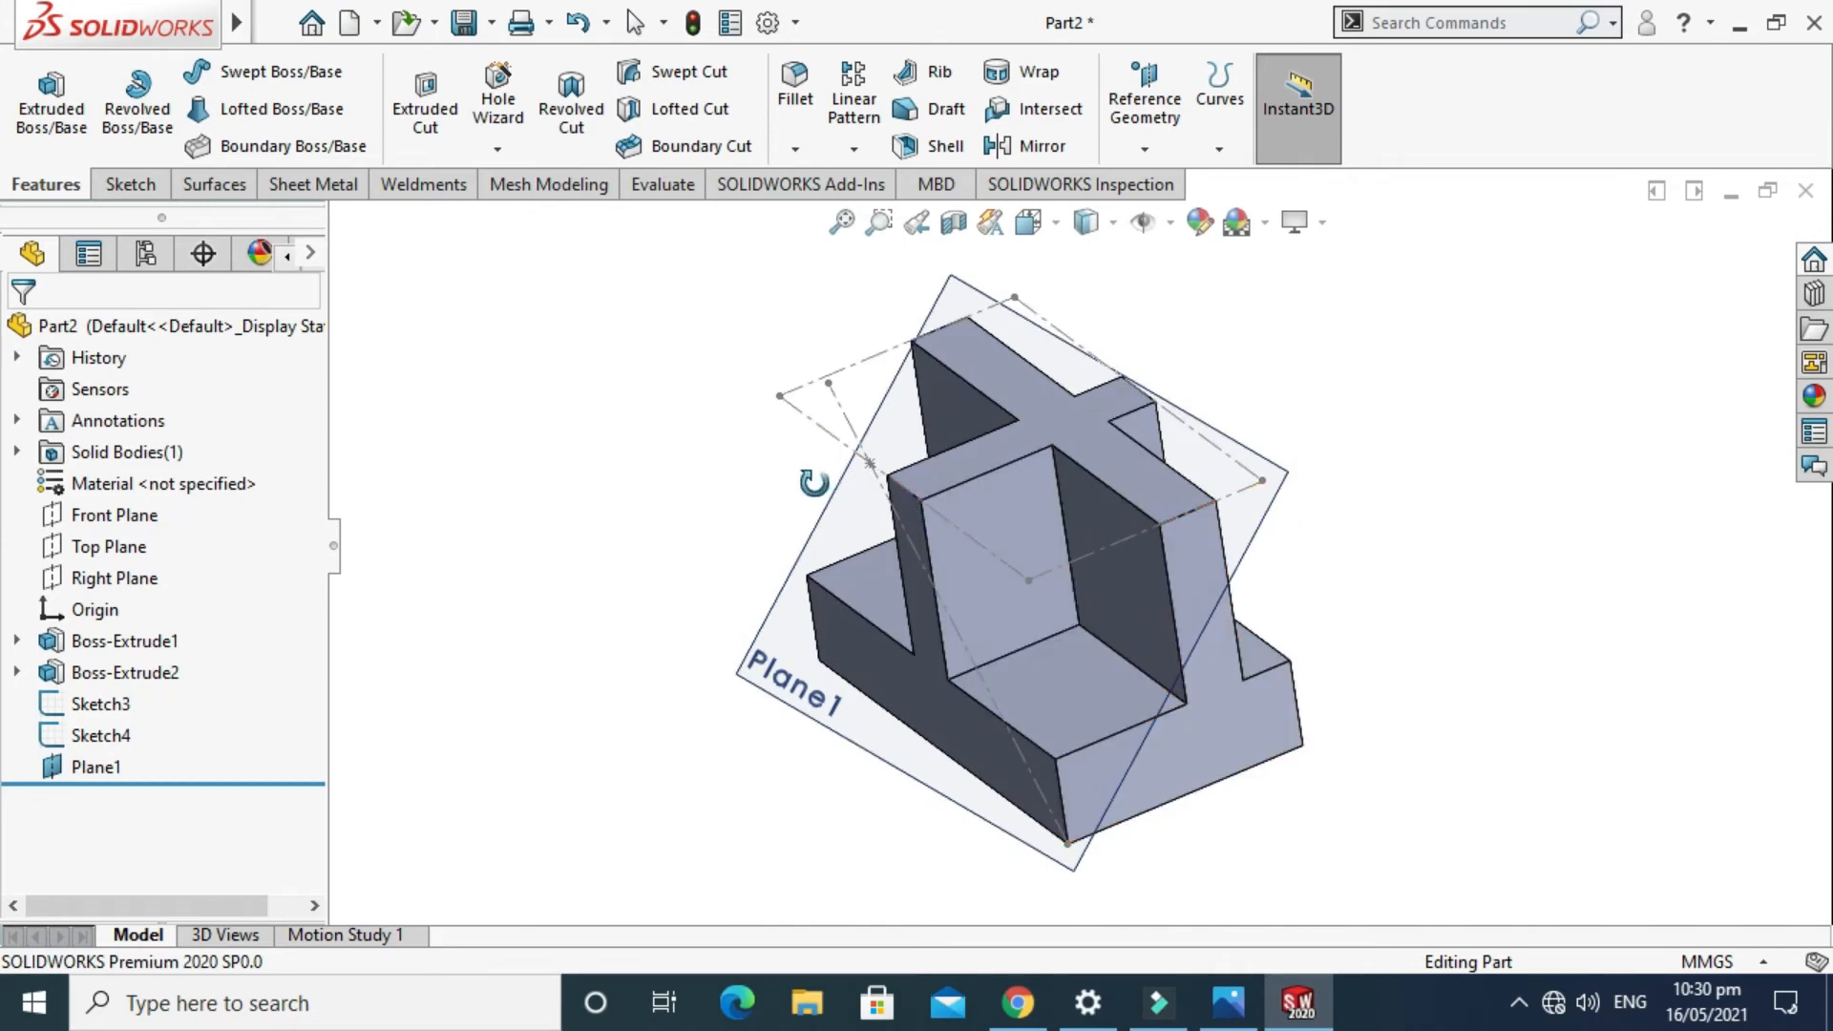
scroll(1098, 643, "down", 2)
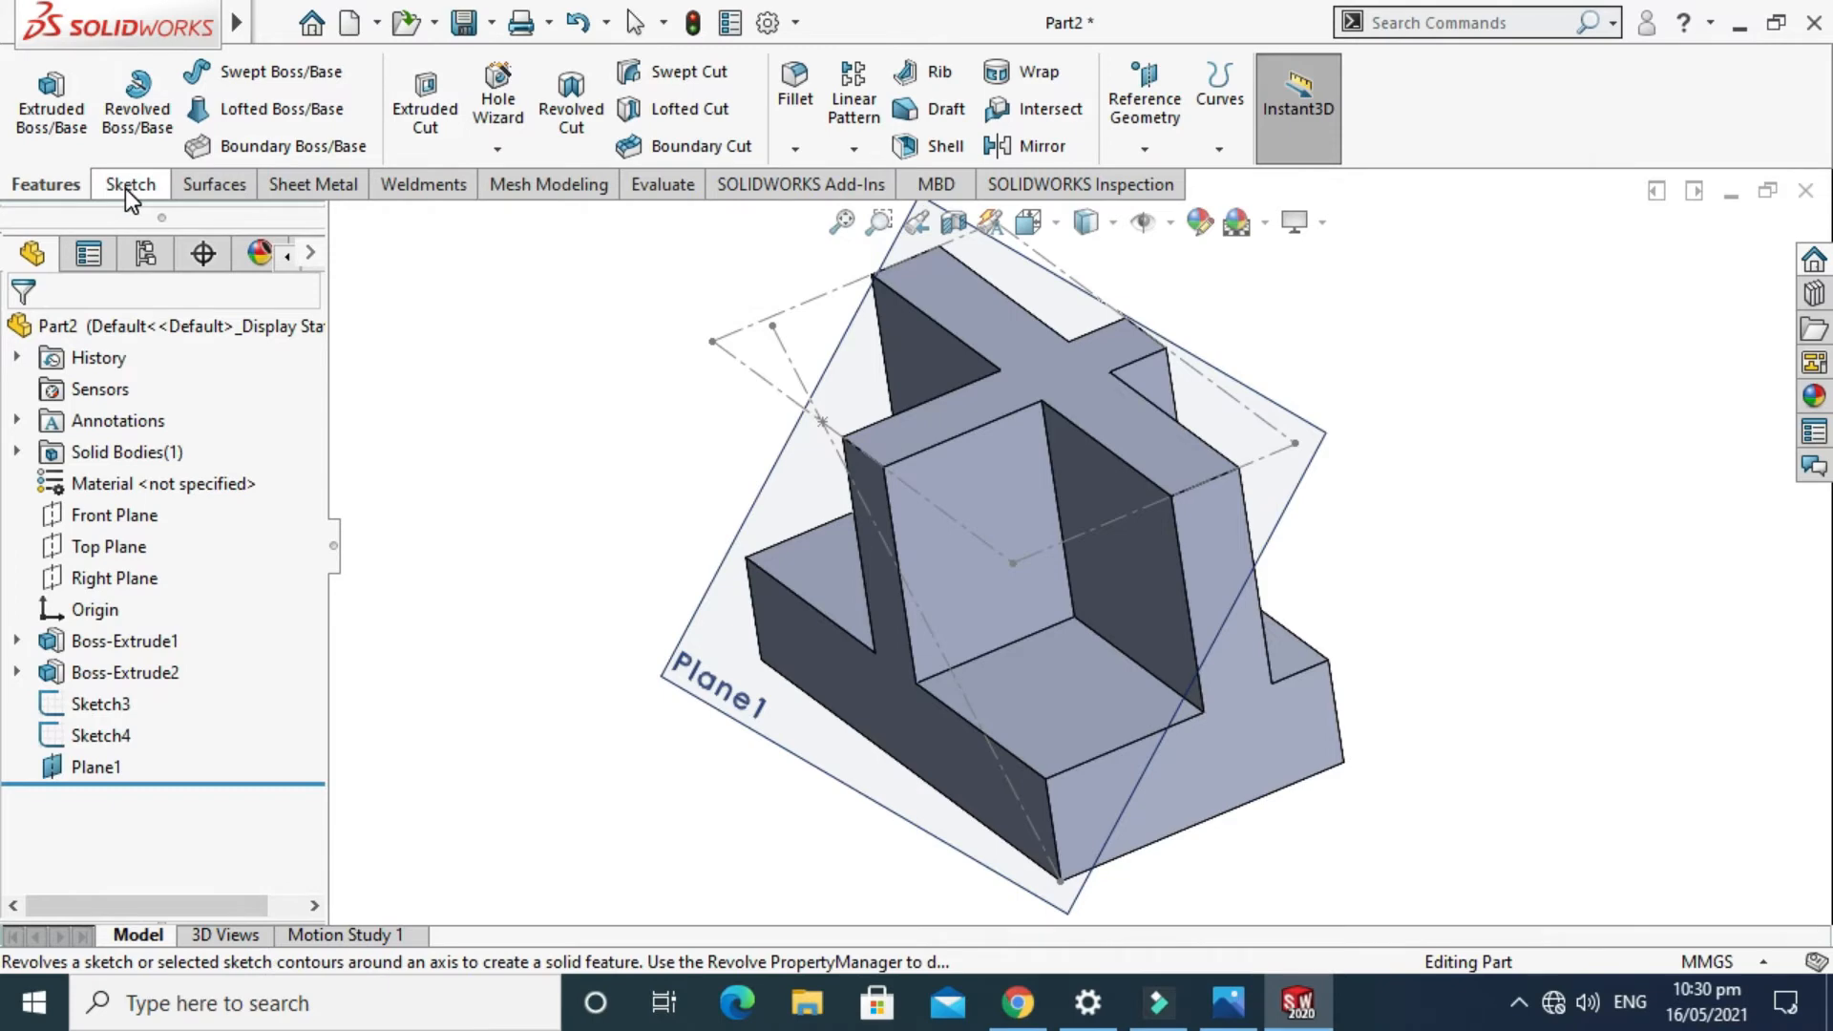
Begin an Extruded Cut on the slanted plane and sketch a closed triangle joining points A, B and C.
left_click(429, 98)
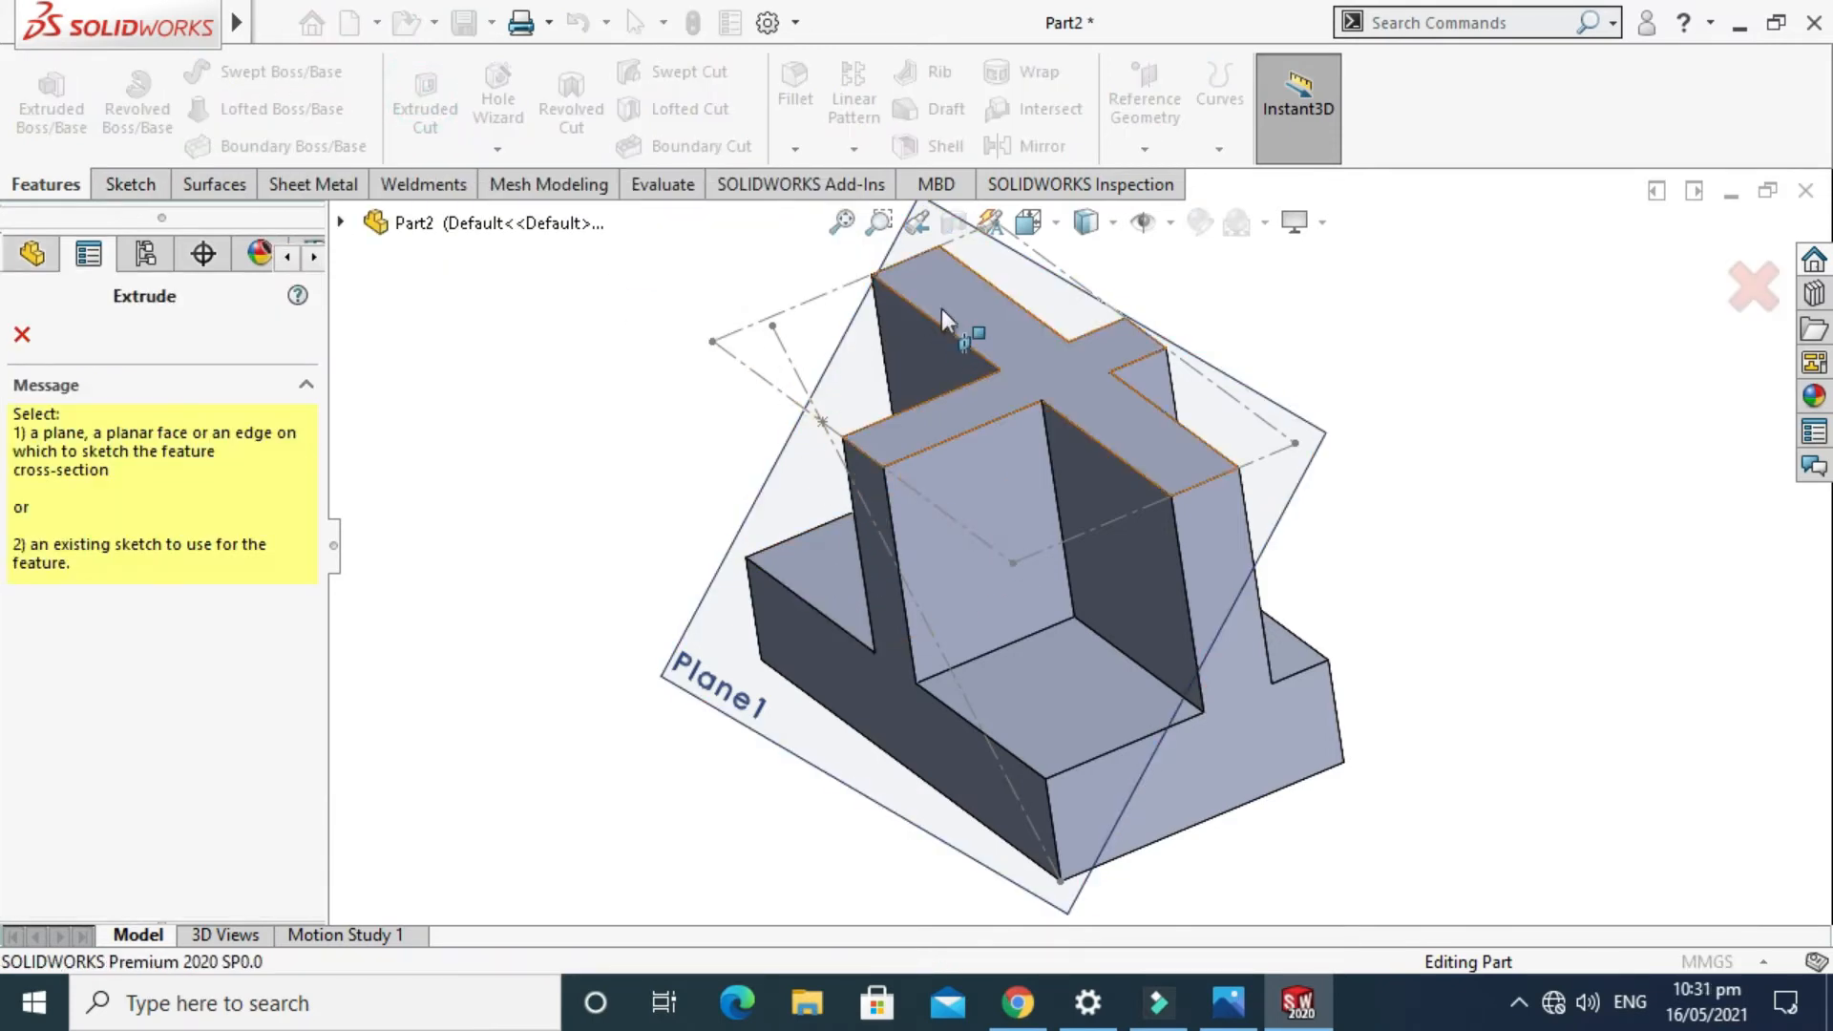
left_click(736, 712)
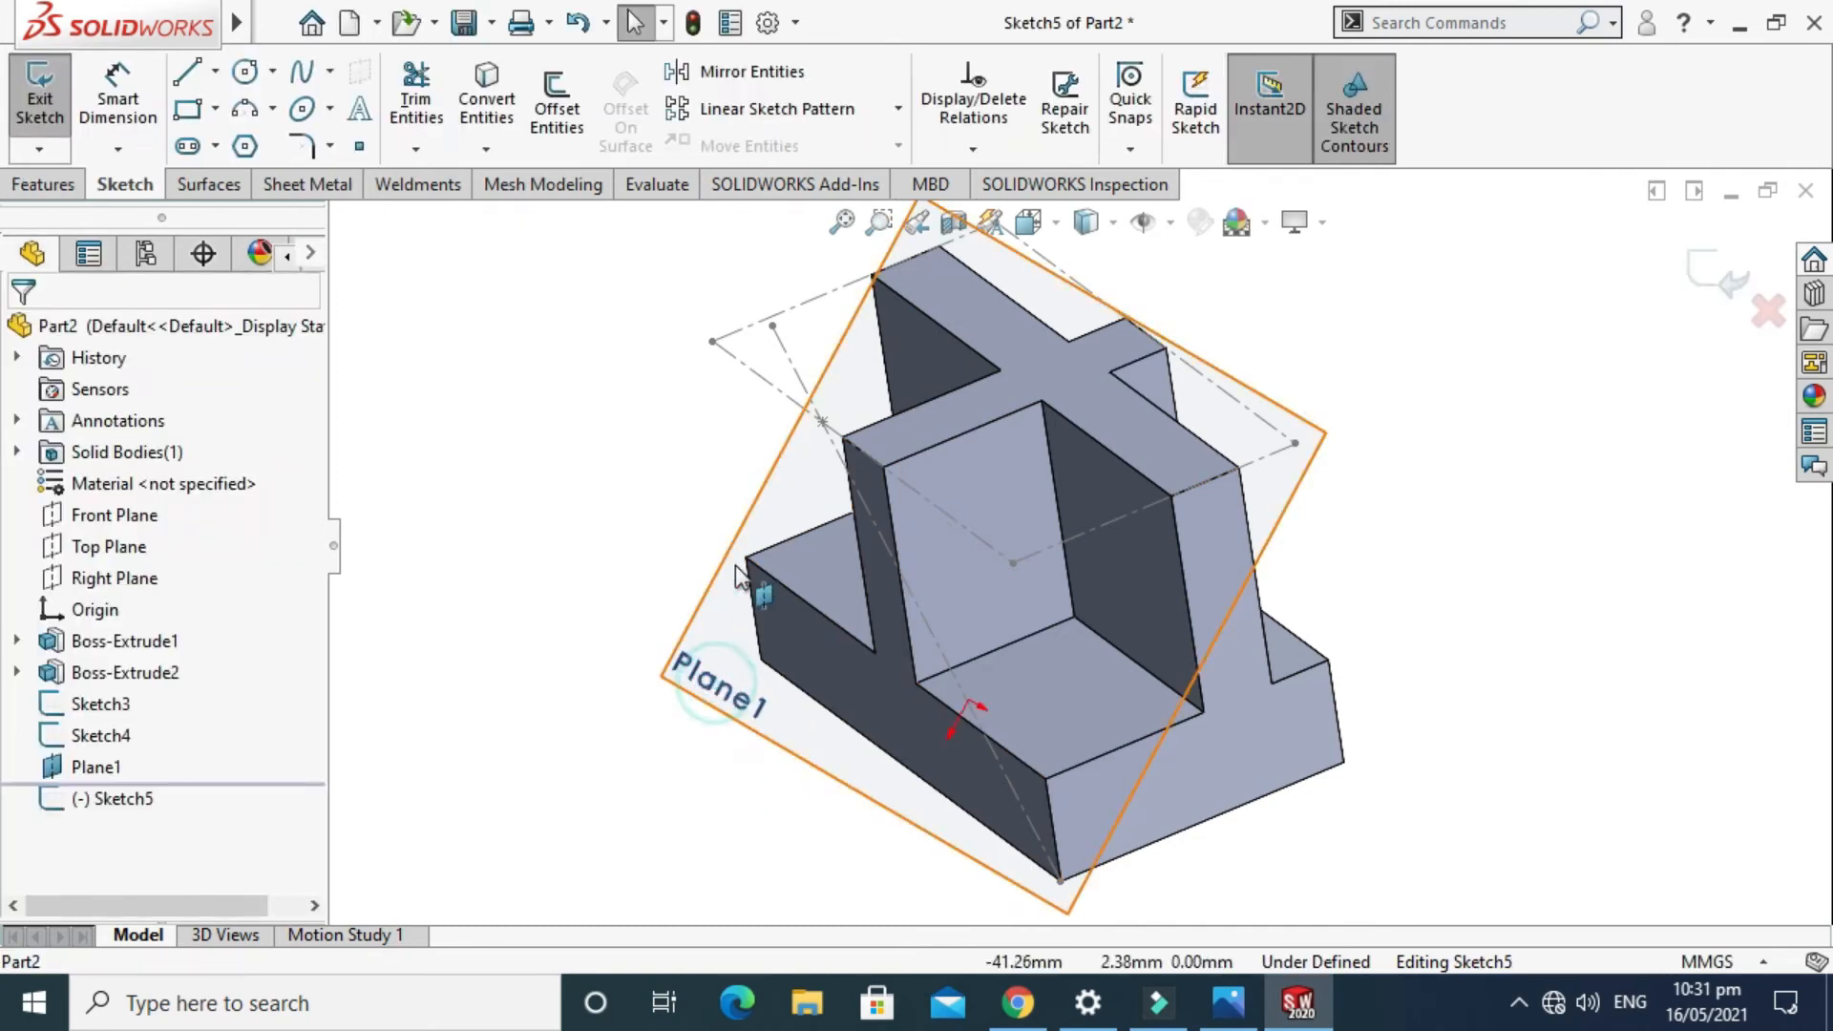
left_click(216, 71)
left_click(221, 113)
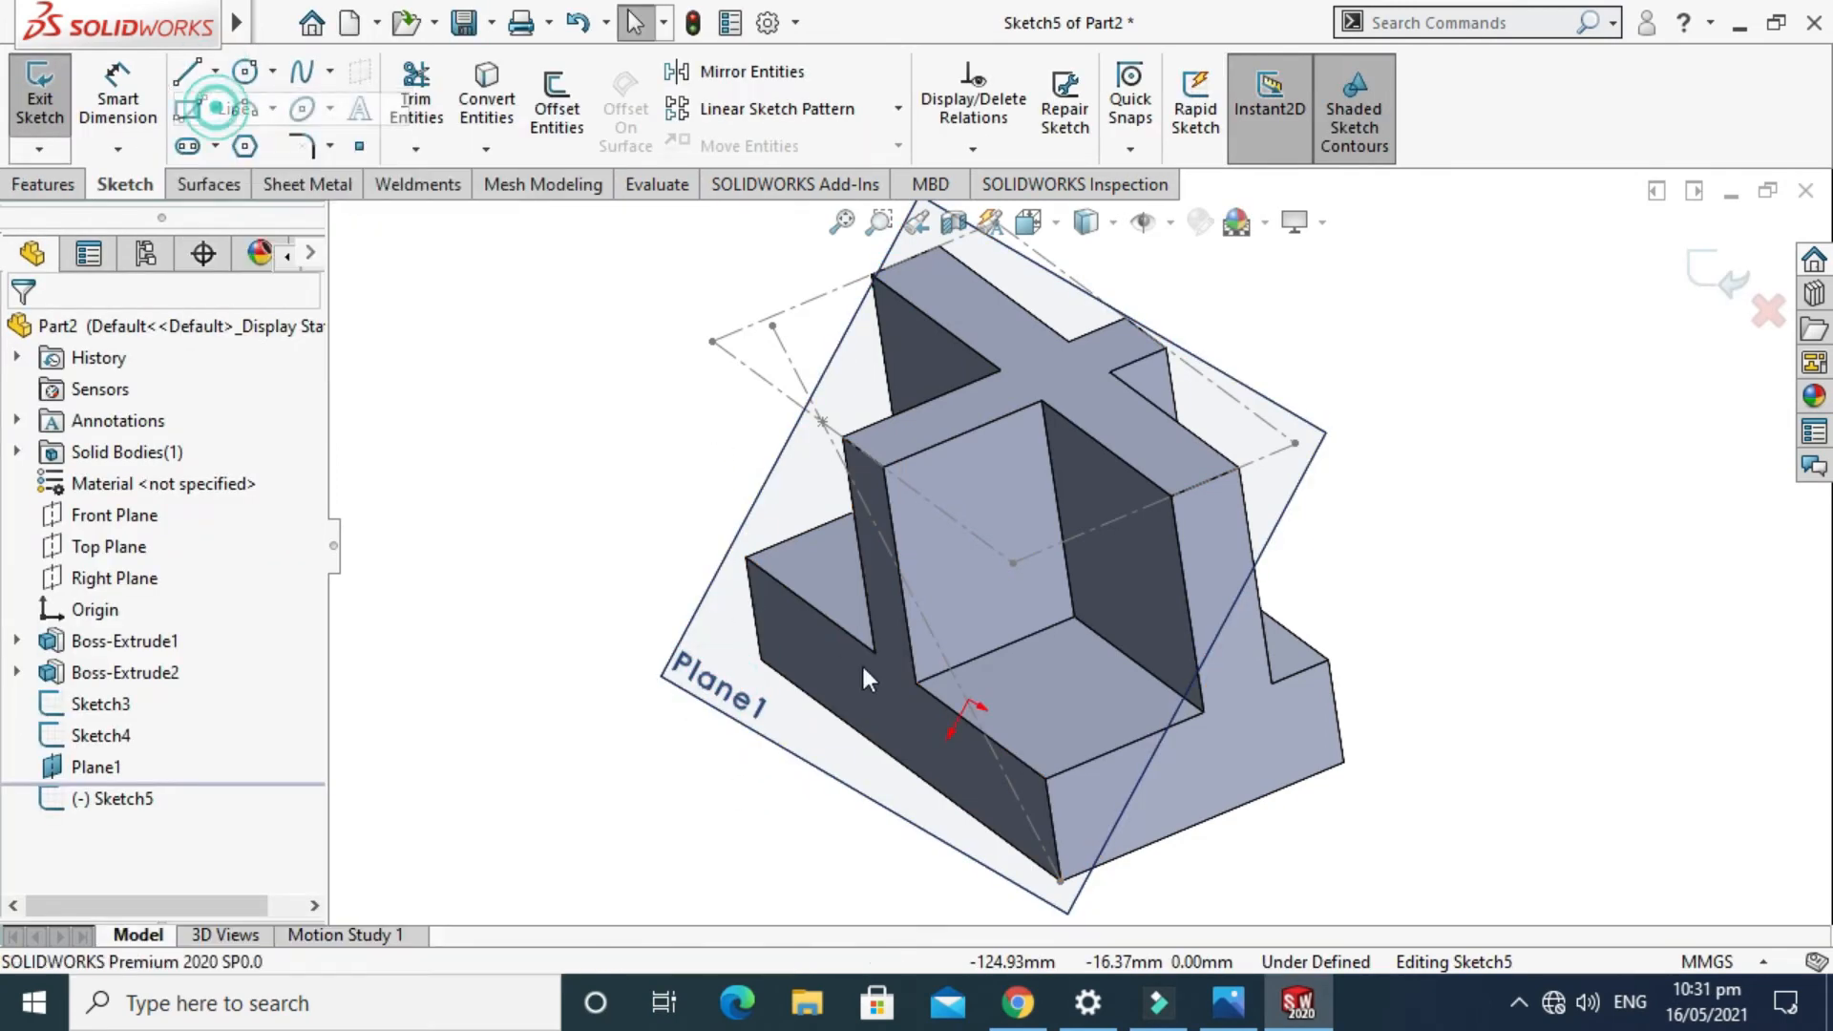
left_click(822, 421)
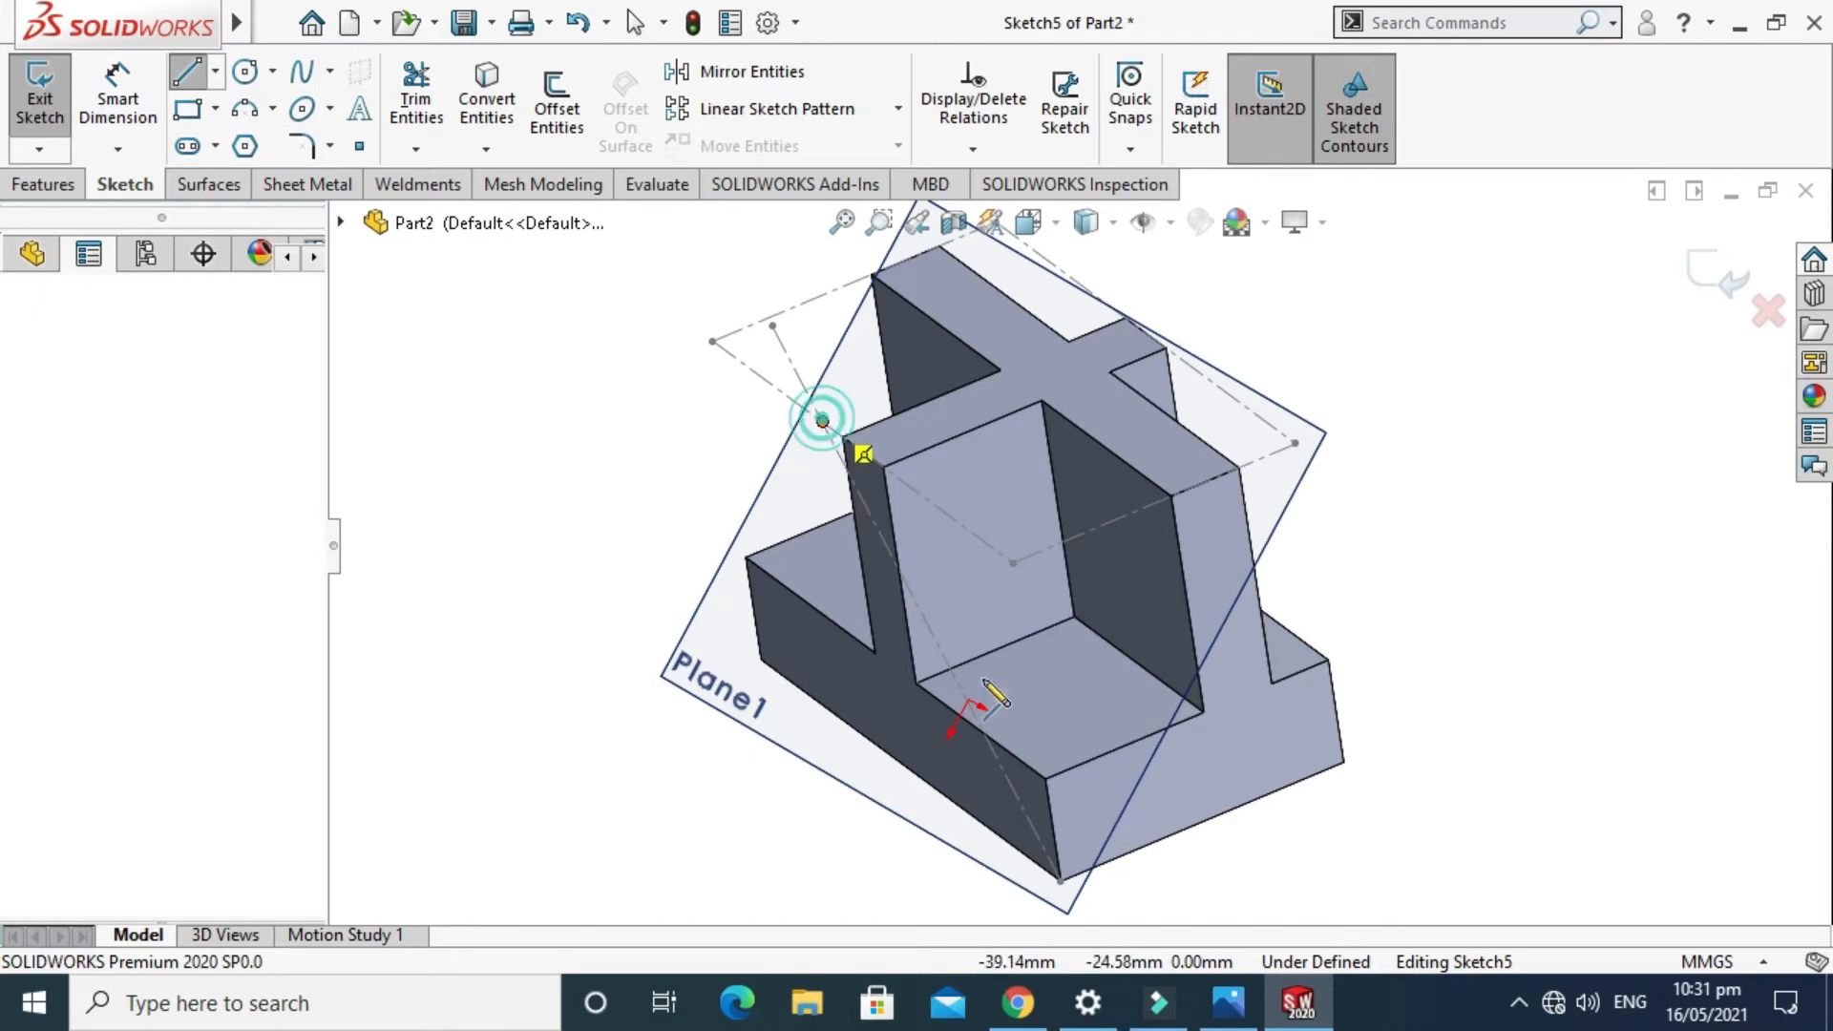
left_click(1060, 881)
left_click(1296, 444)
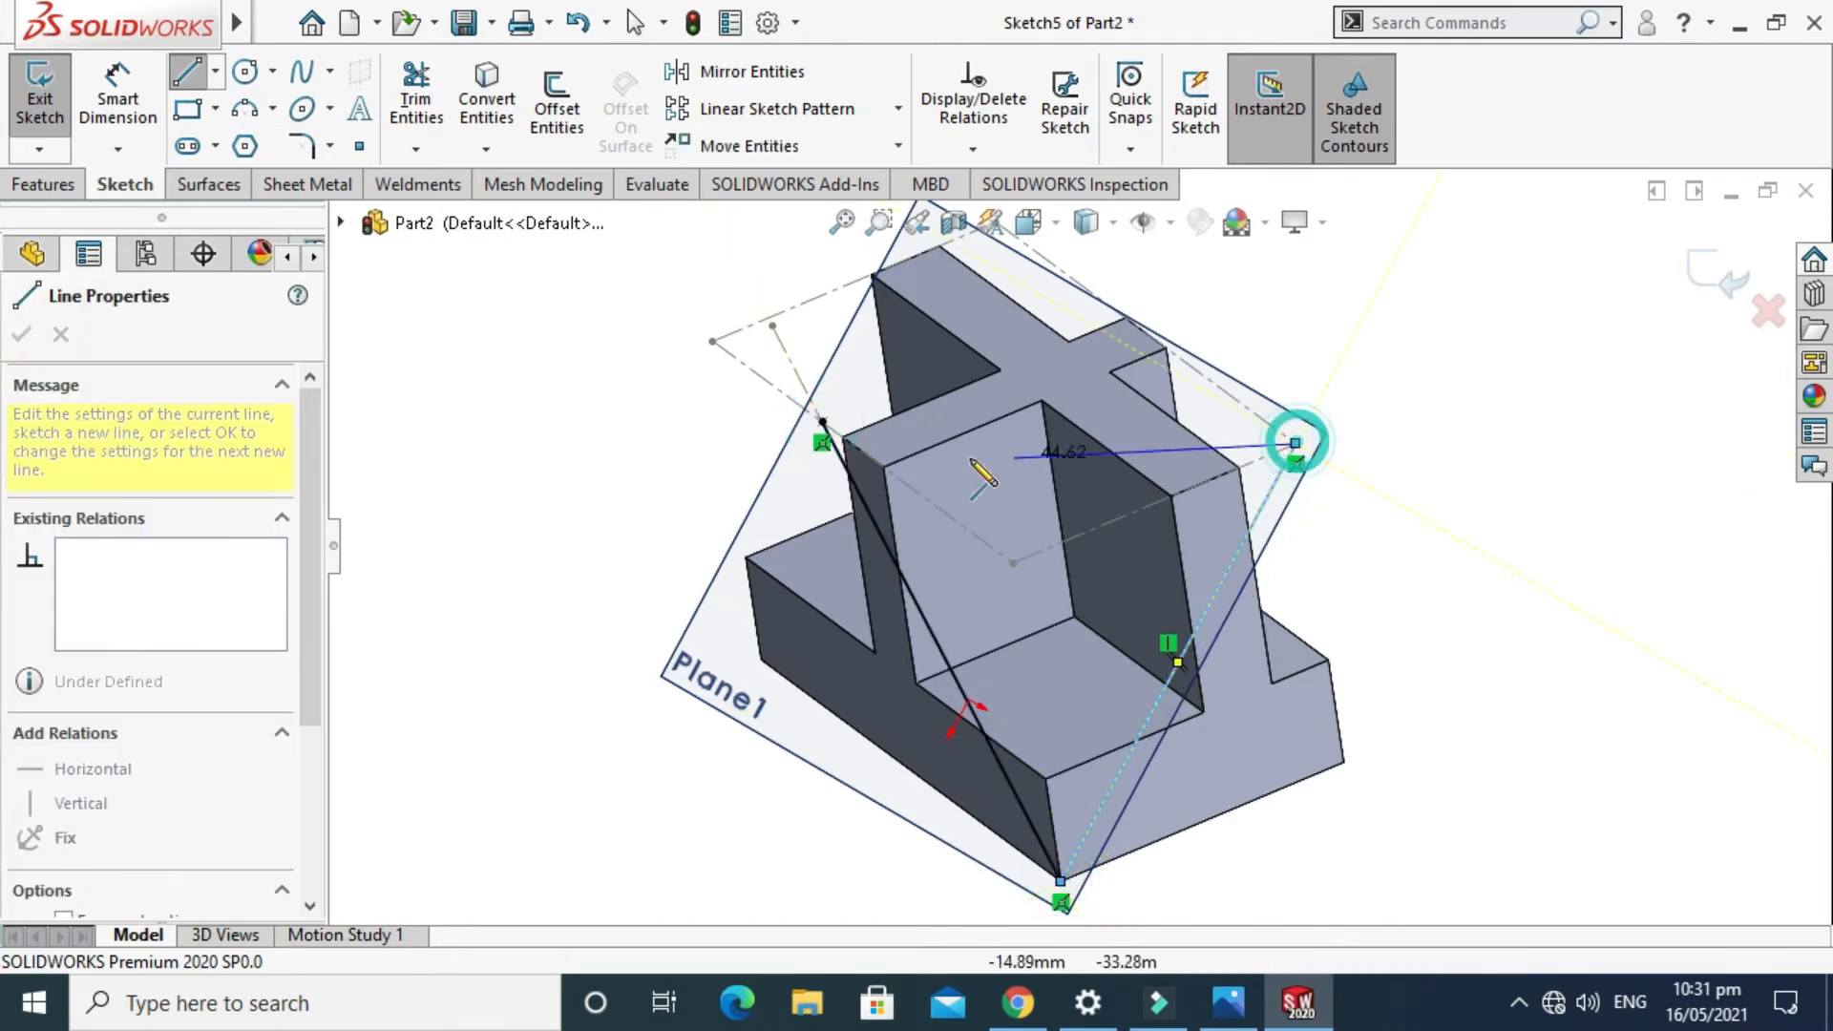
left_click(822, 421)
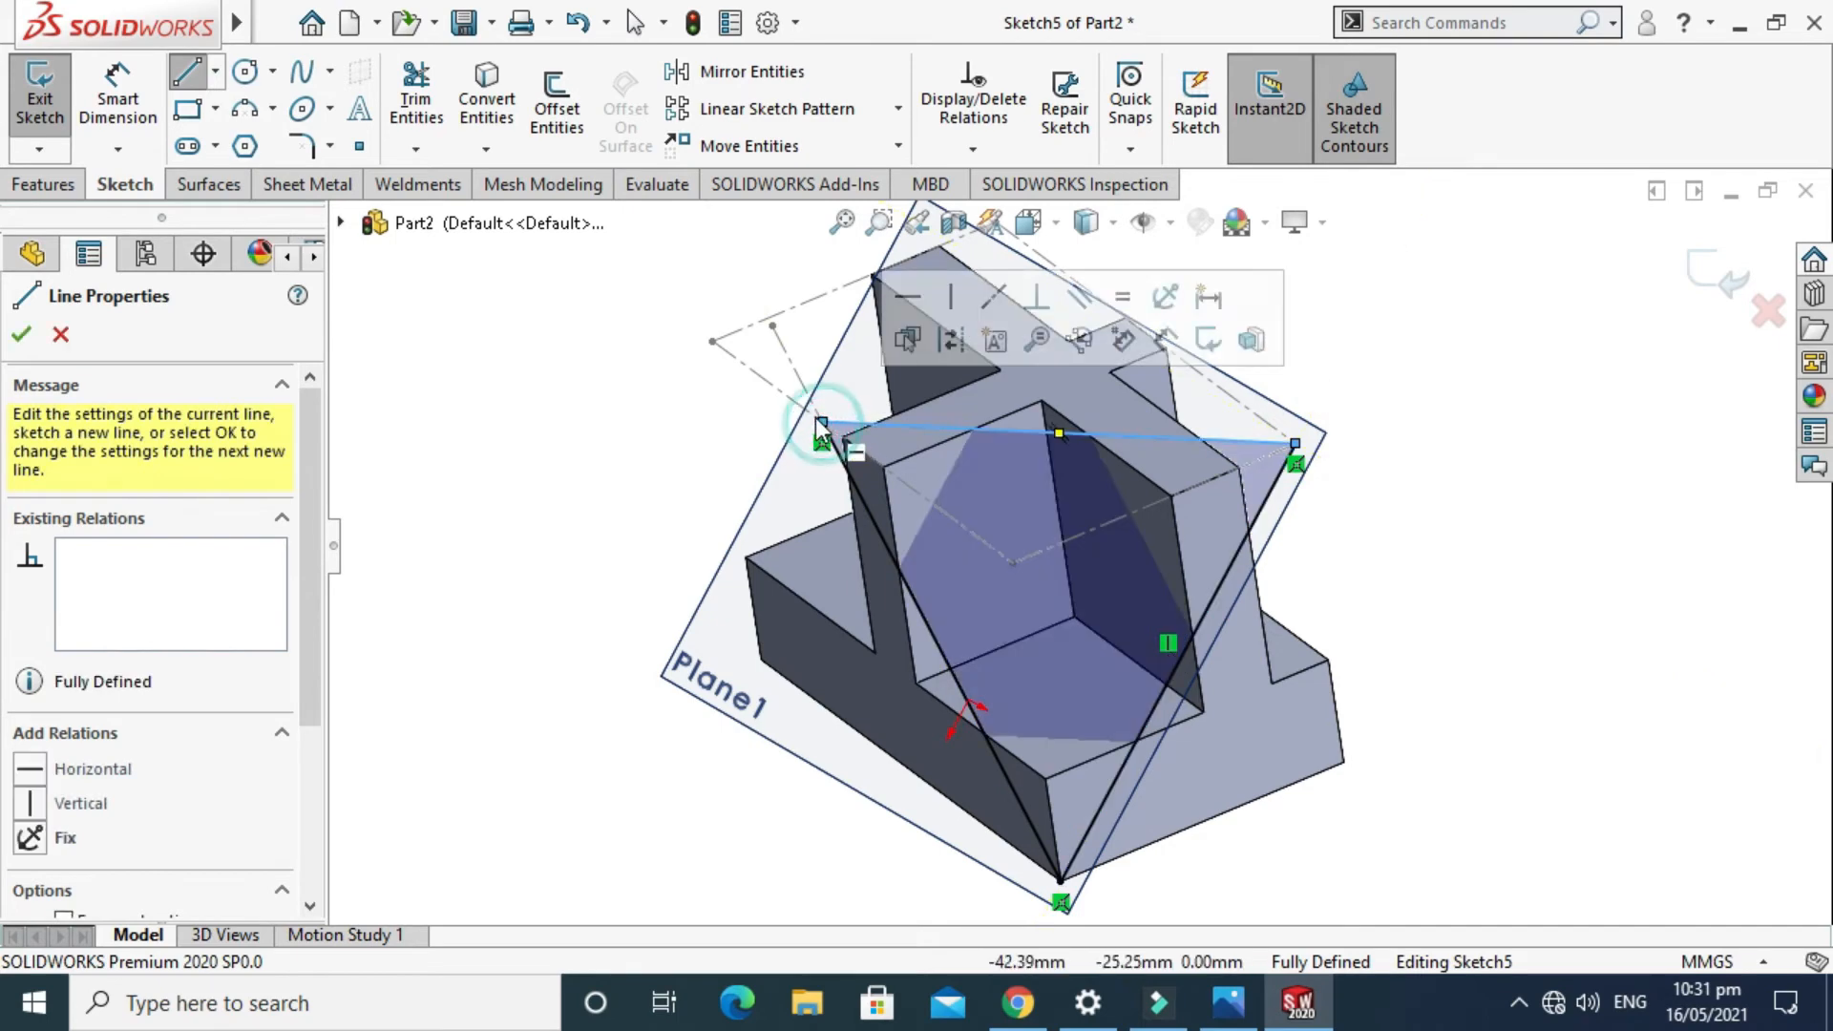
key("Escape")
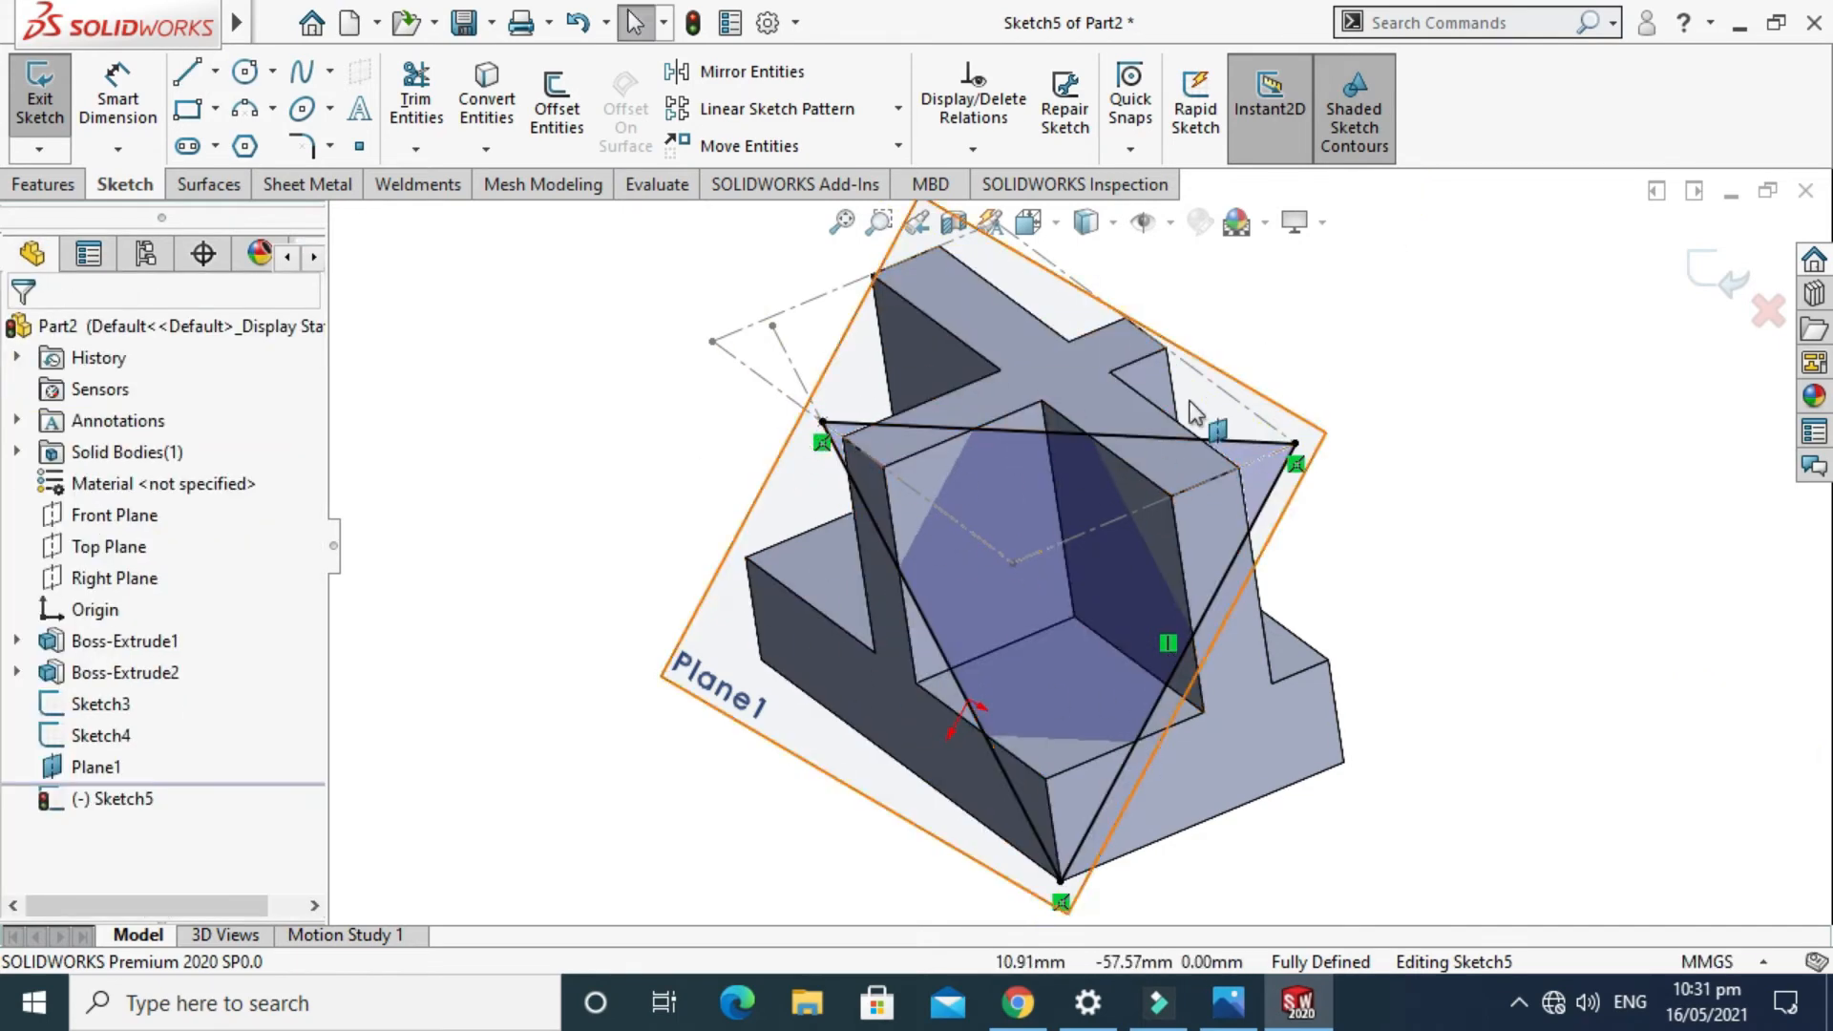
Cut-extrude the triangle from the slanted plane toward the block's outer corner, using the Up To Next end condition.
left_click(73, 184)
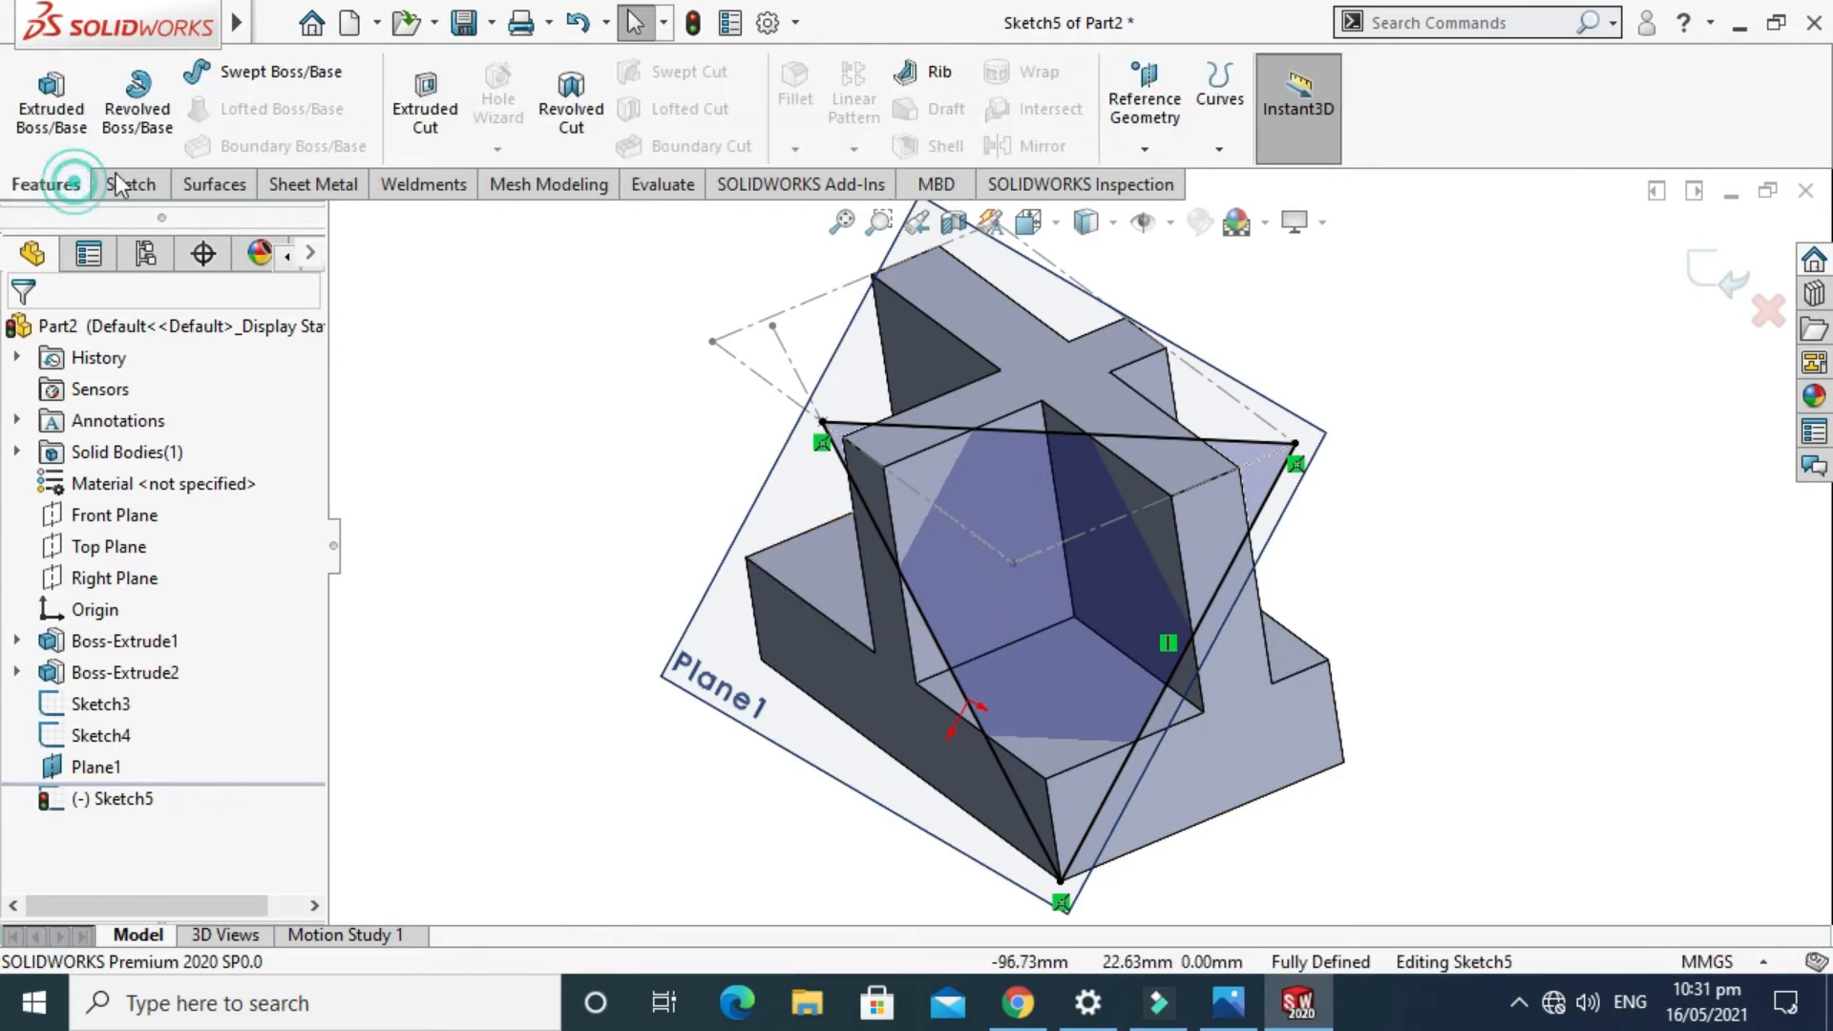
left_click(416, 108)
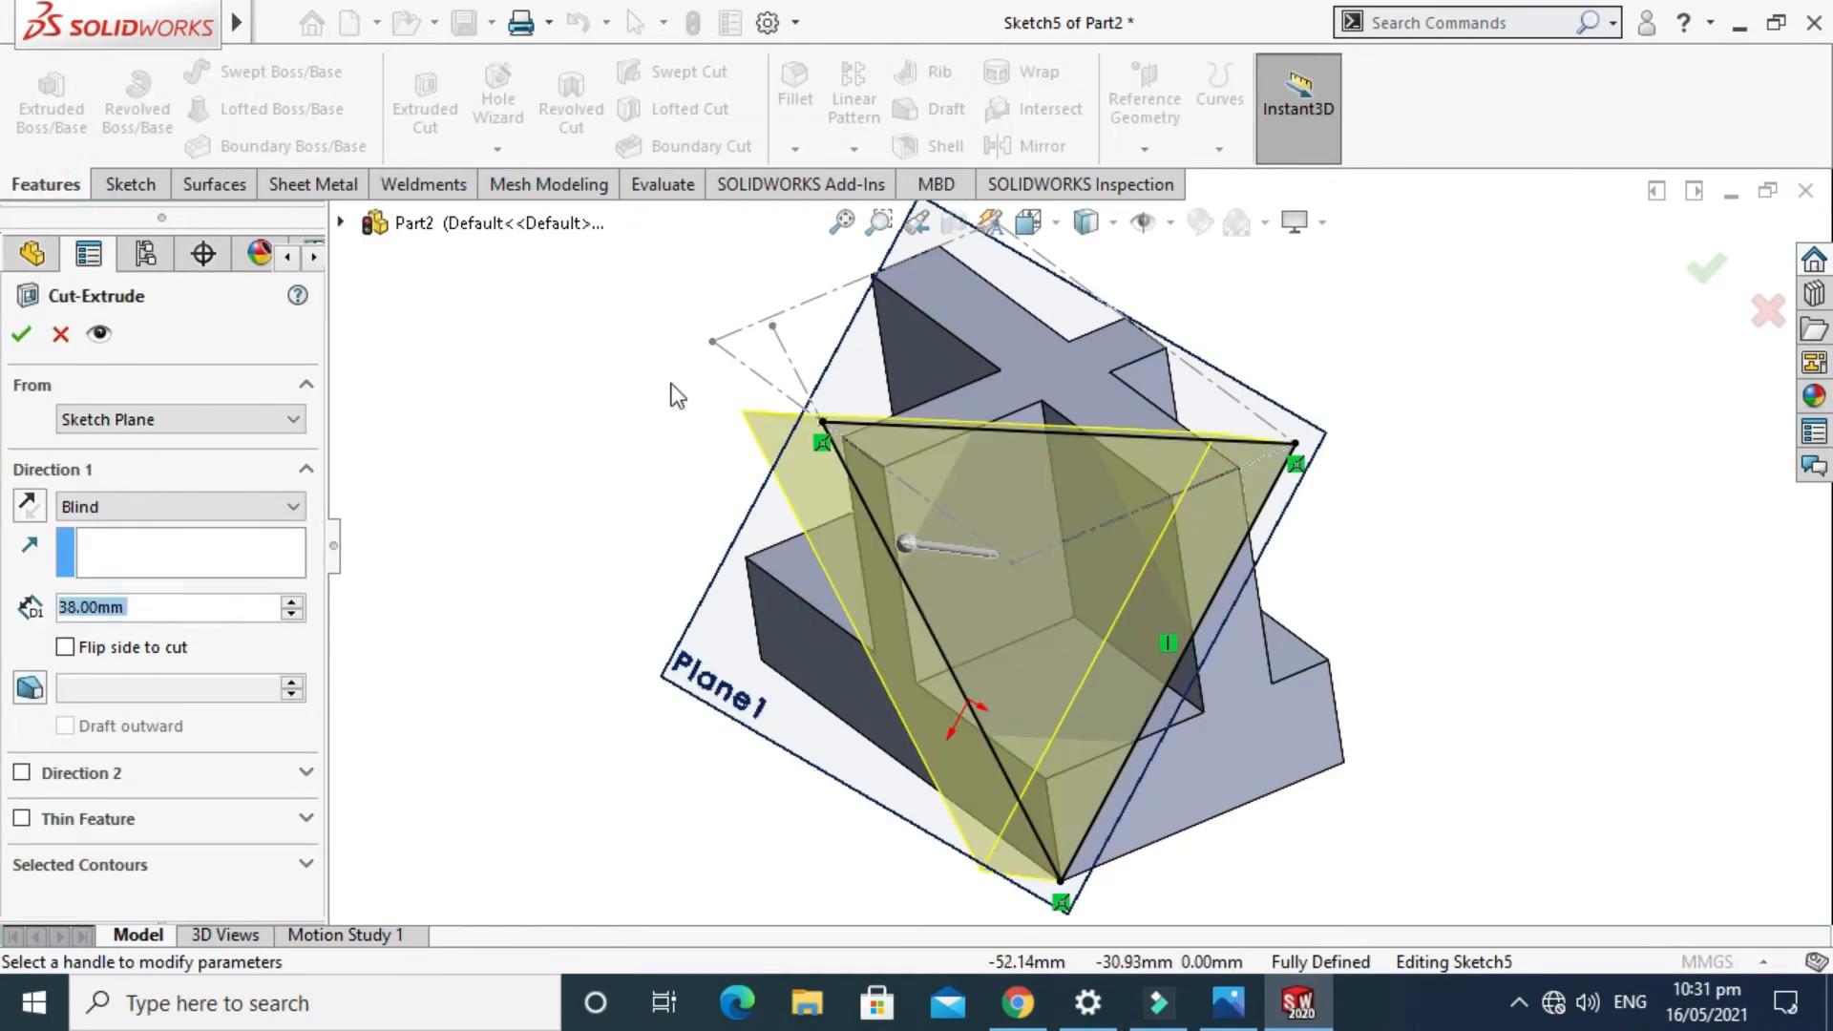
right_click(863, 451)
mouse_move(869, 164)
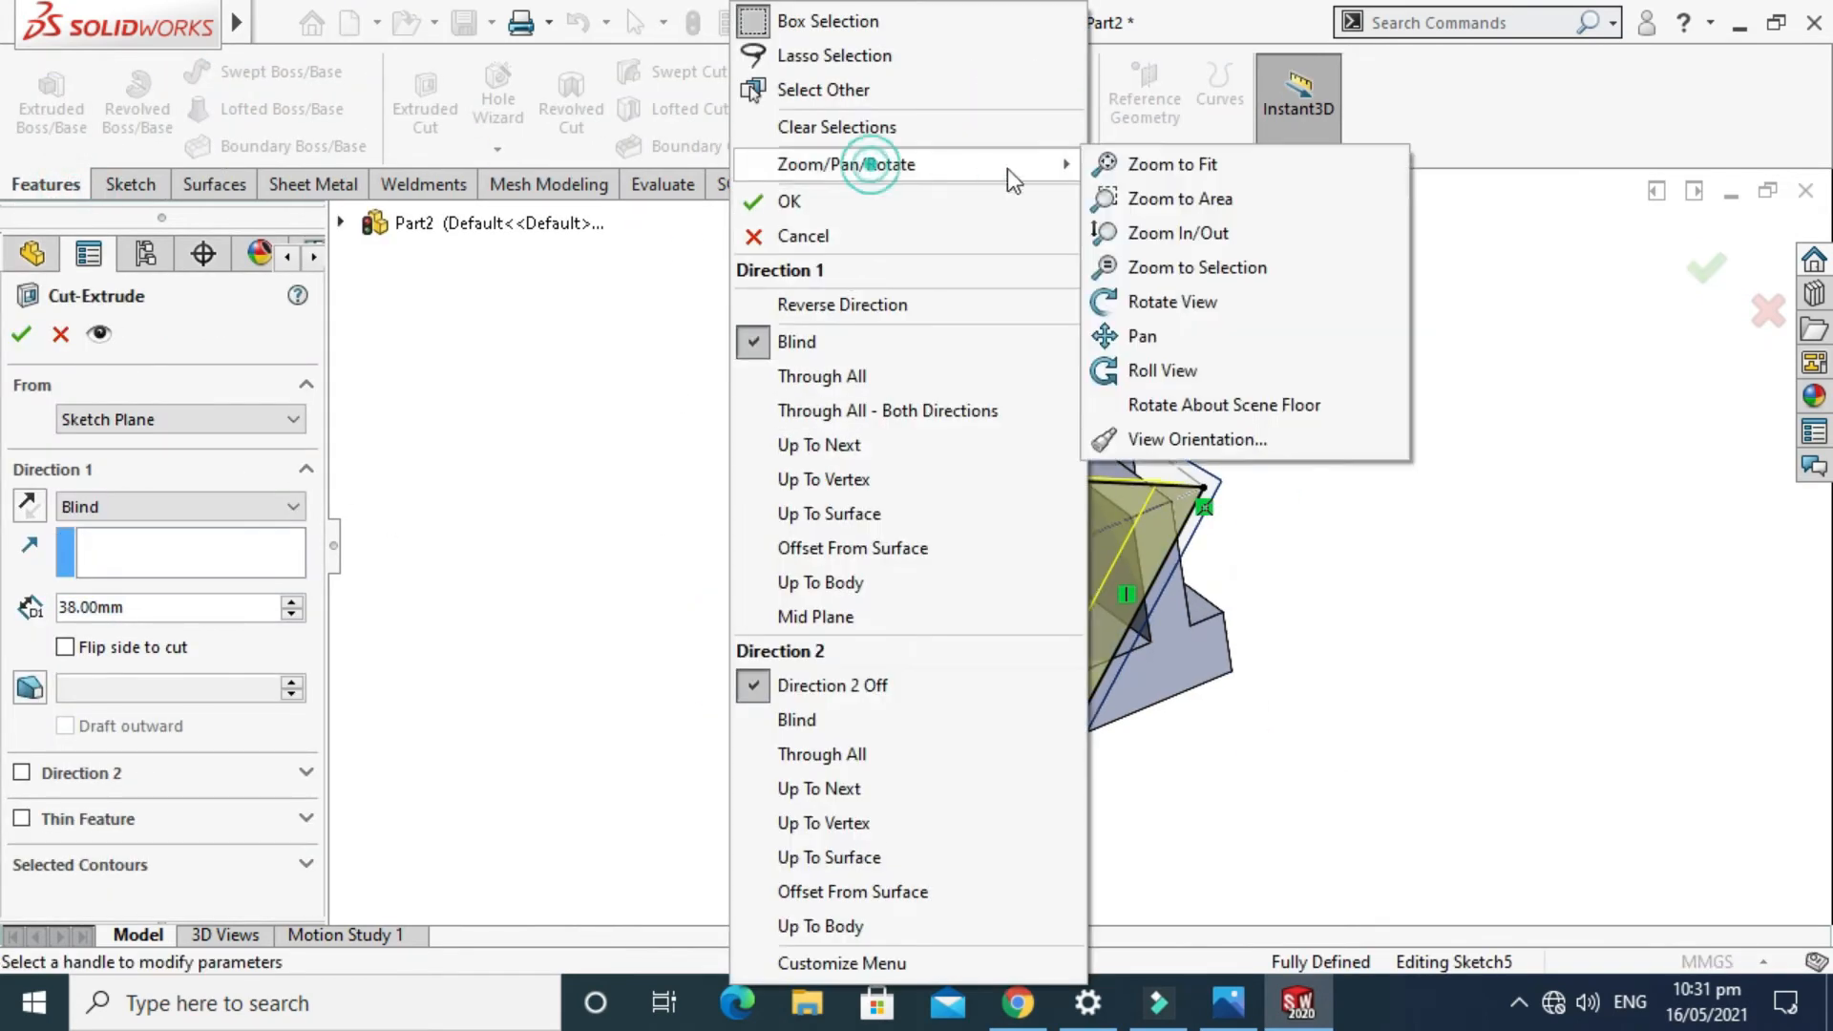
left_click(1180, 301)
left_click_drag(1179, 306, 1117, 458)
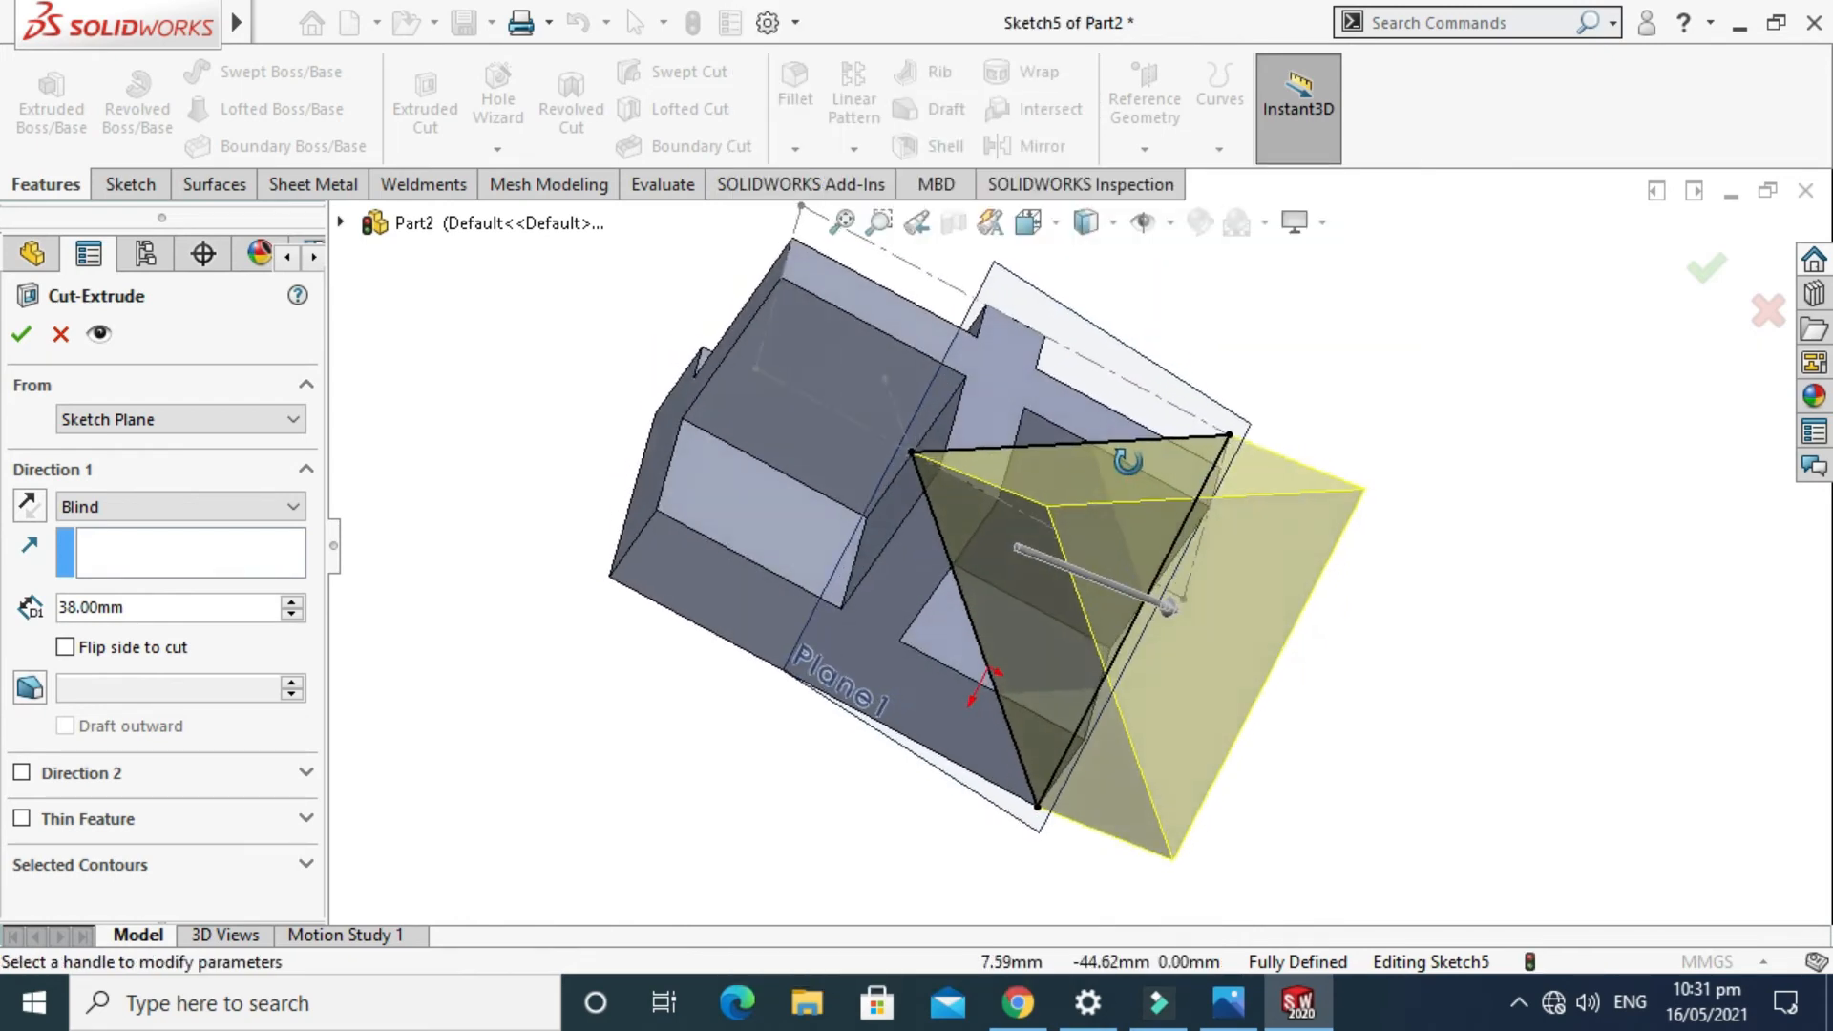
left_click(129, 504)
left_click(134, 543)
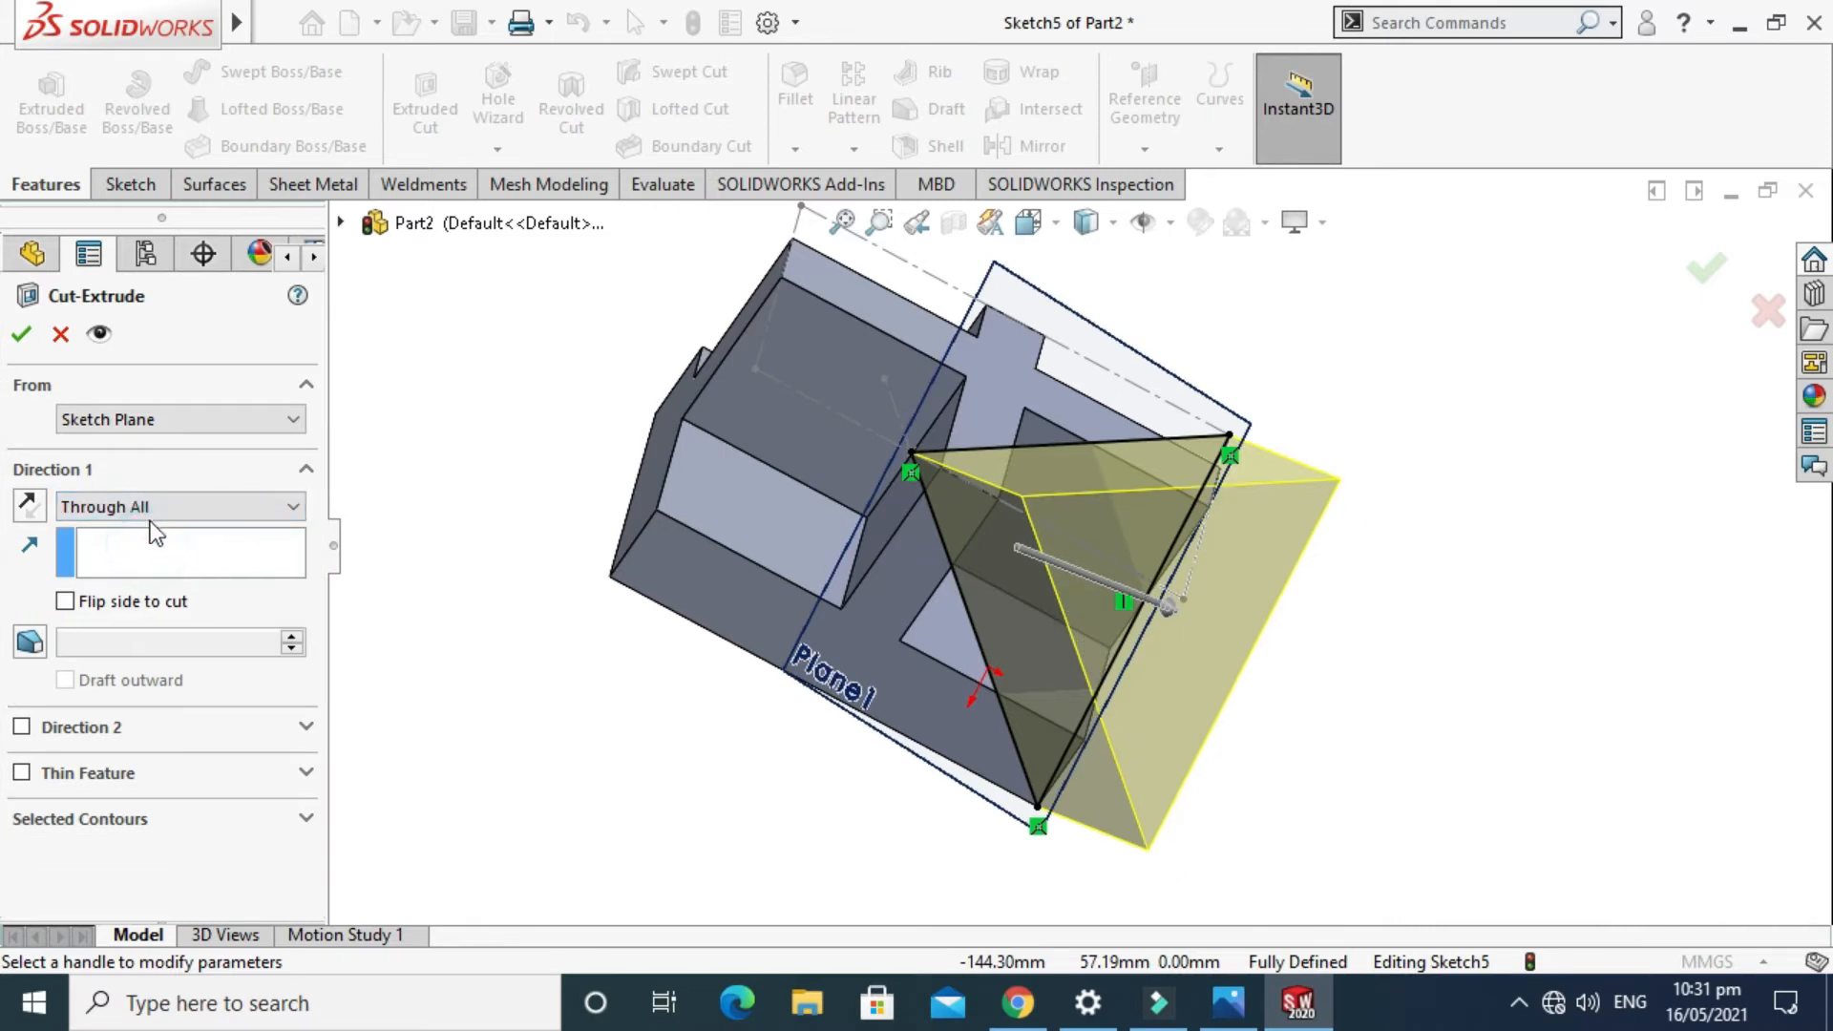
left_click(148, 507)
left_click(136, 582)
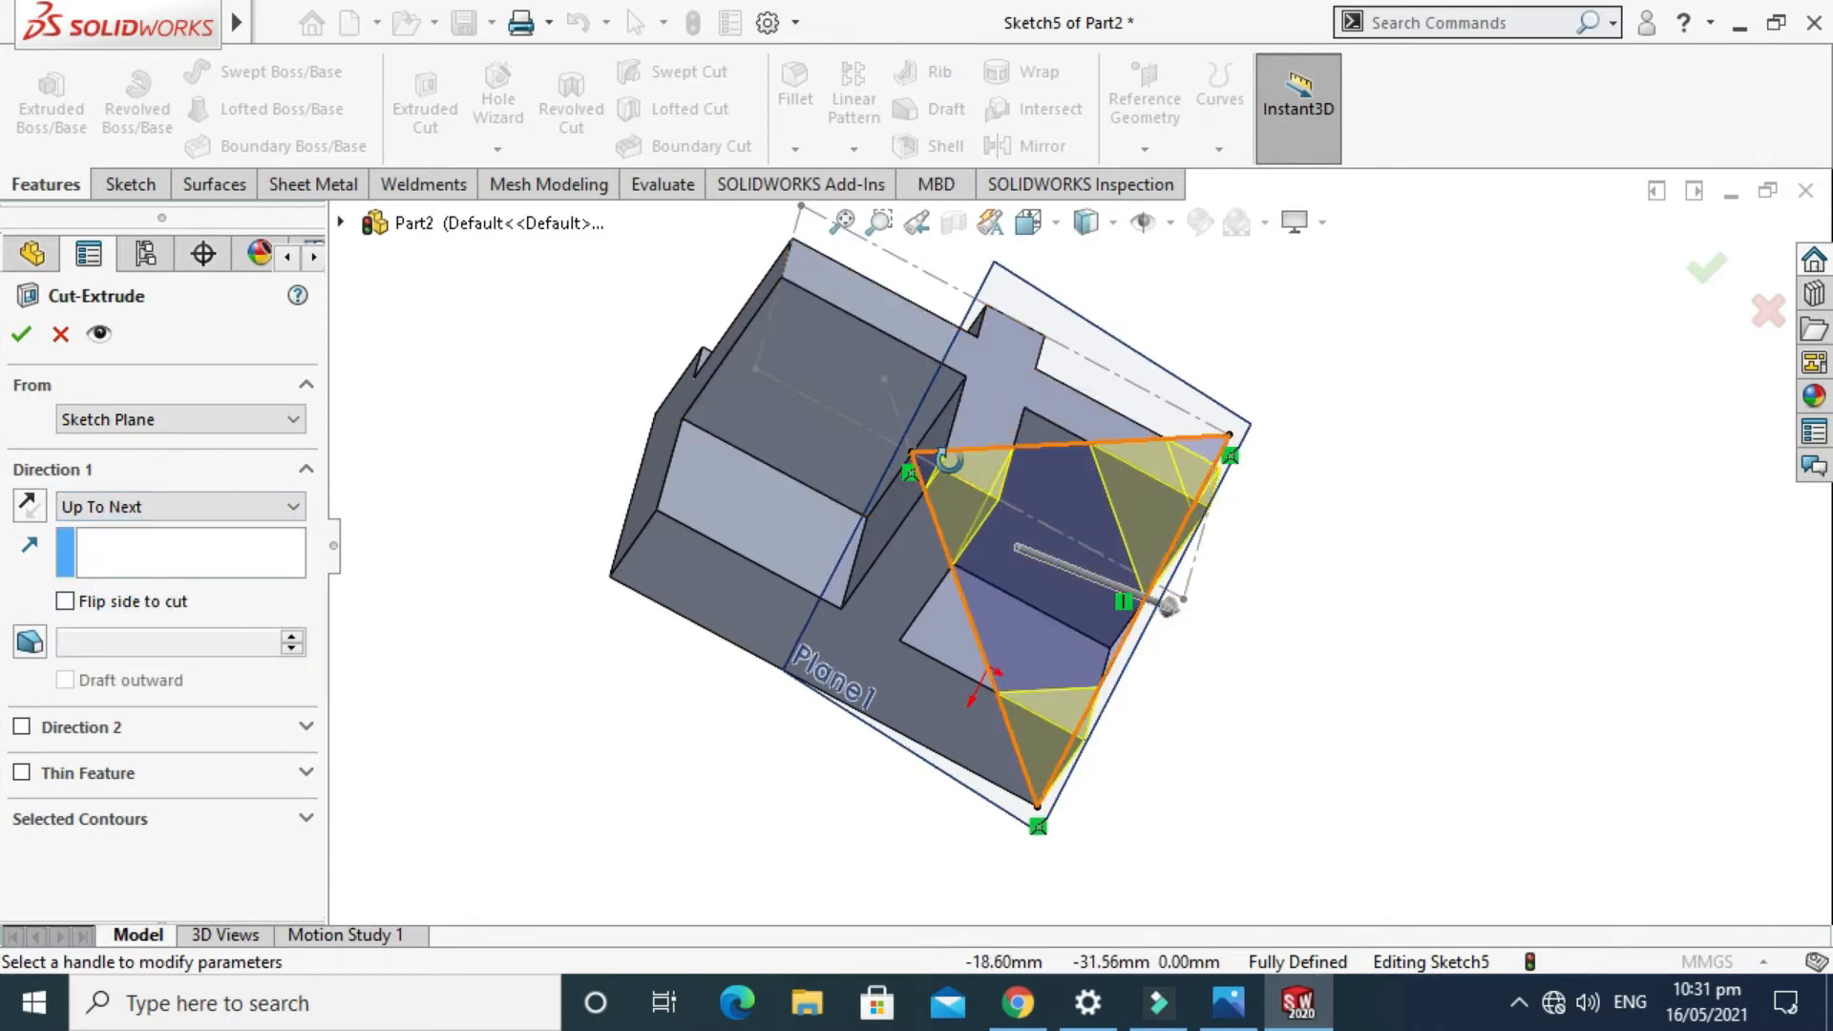
left_click(21, 338)
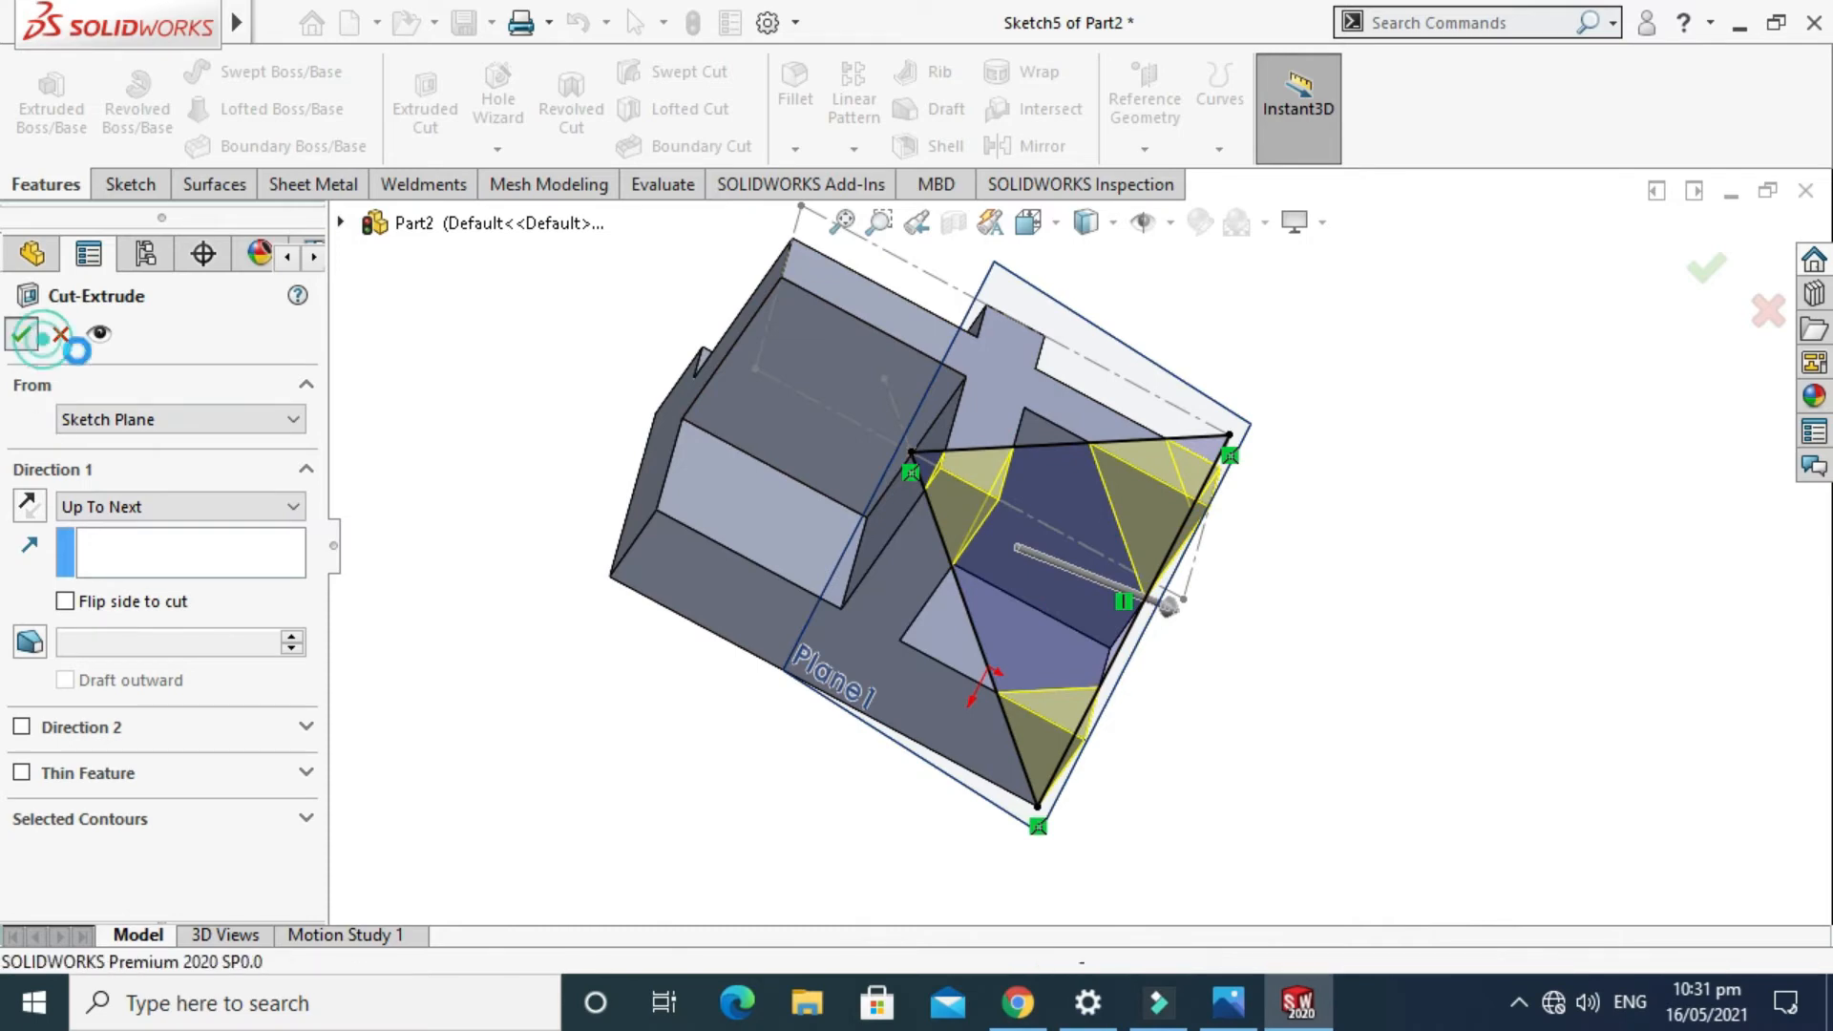
Compare the slanted corner cut with the Practice 7 reference image in Photos, and return to the SOLIDWORKS part.
right_click(1419, 355)
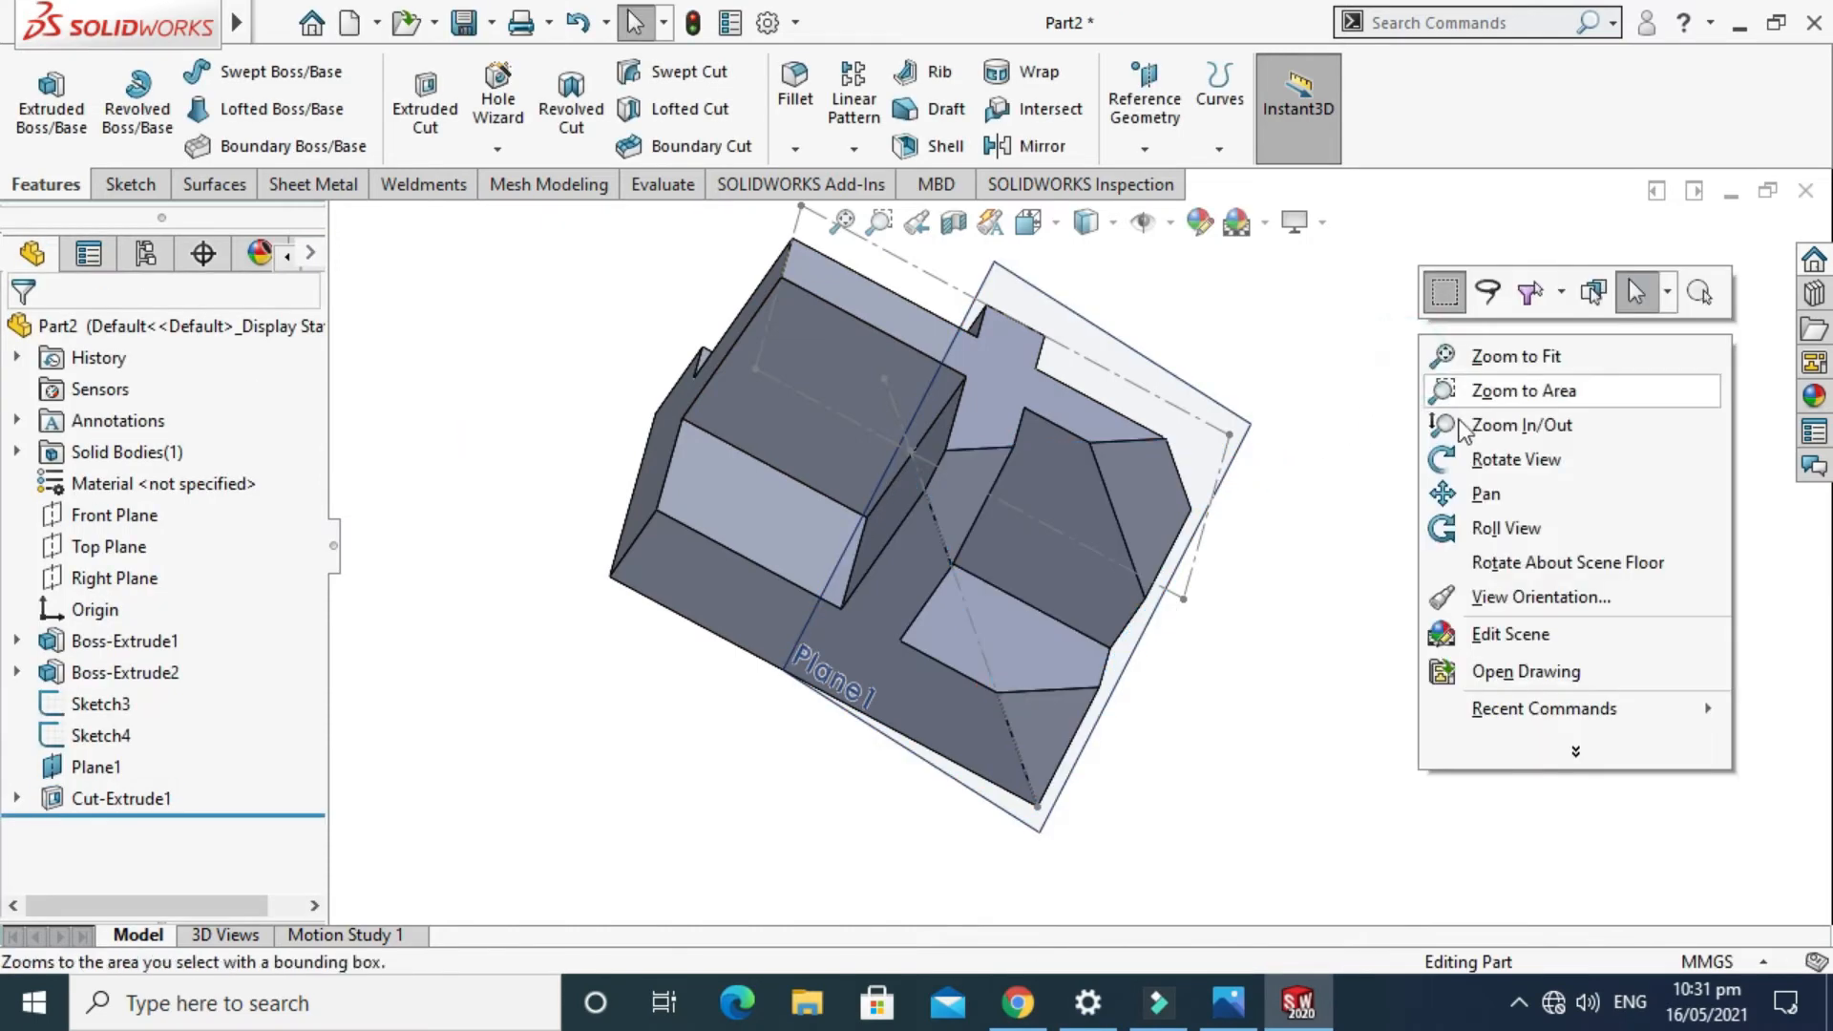
left_click(1608, 458)
left_click_drag(1398, 455, 1322, 392)
left_click(1228, 1003)
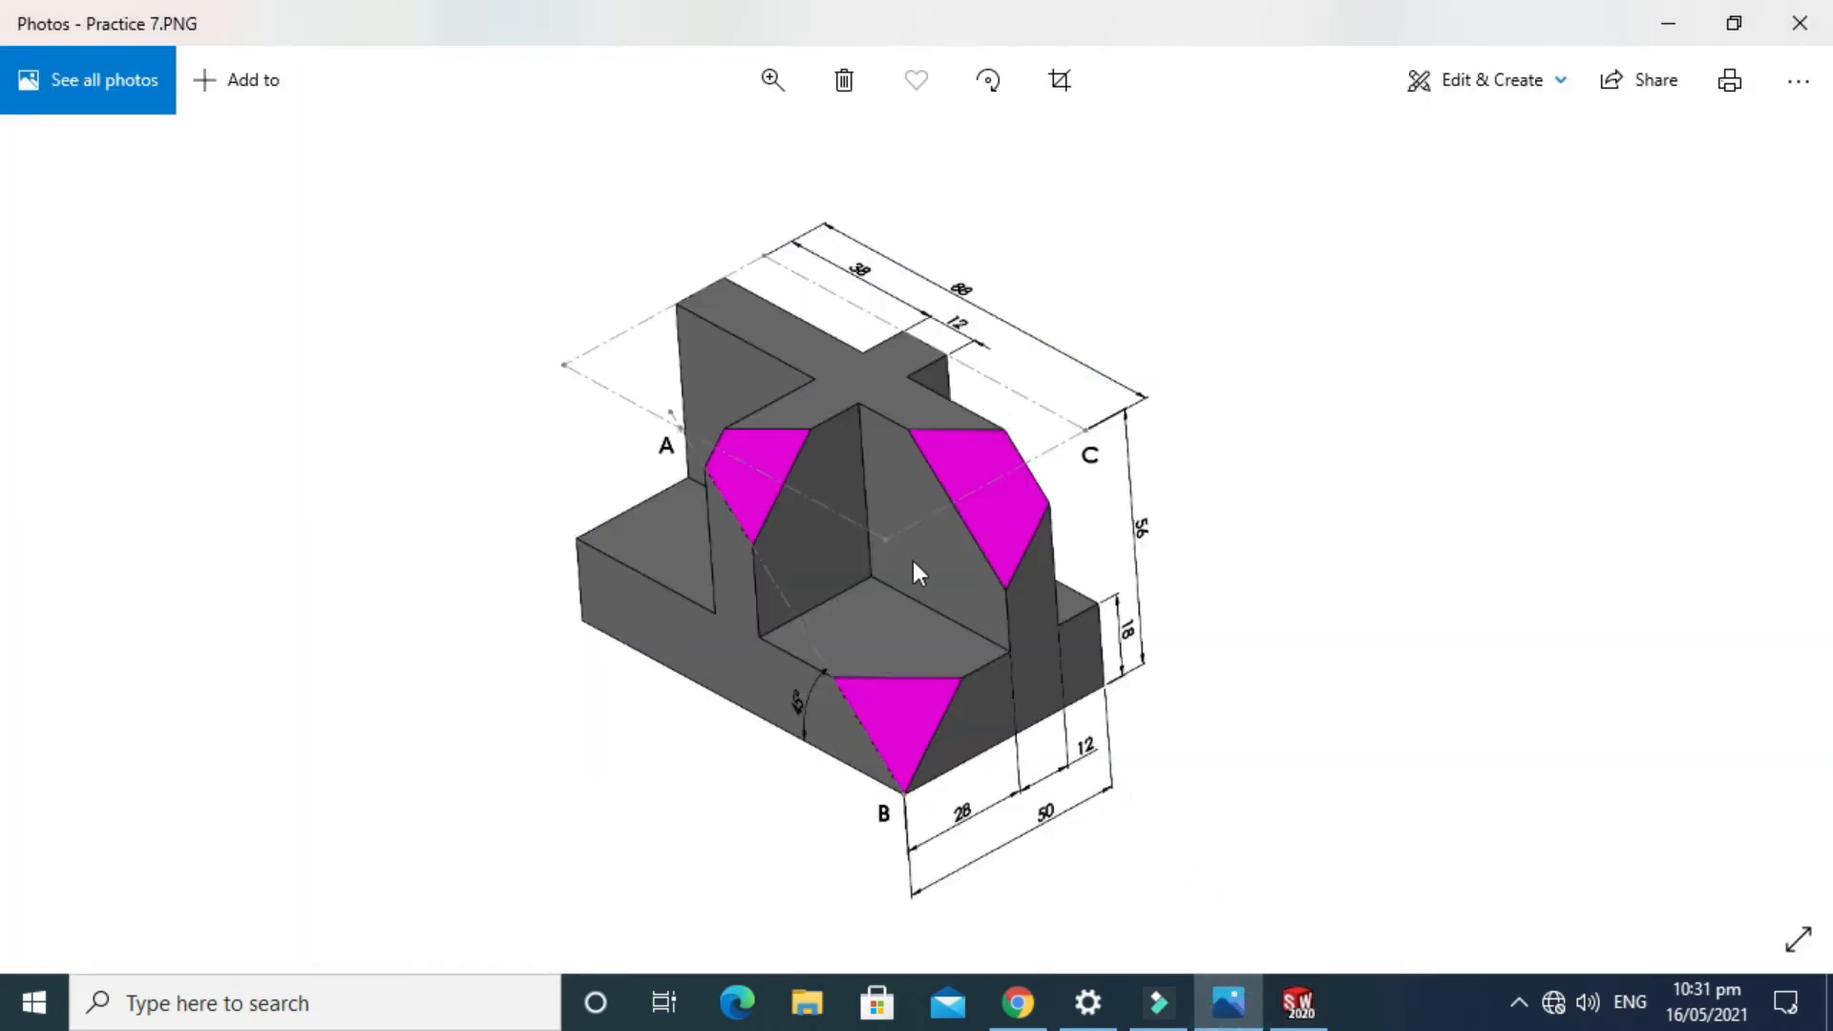
left_click(1297, 1003)
left_click_drag(1169, 527, 852, 483)
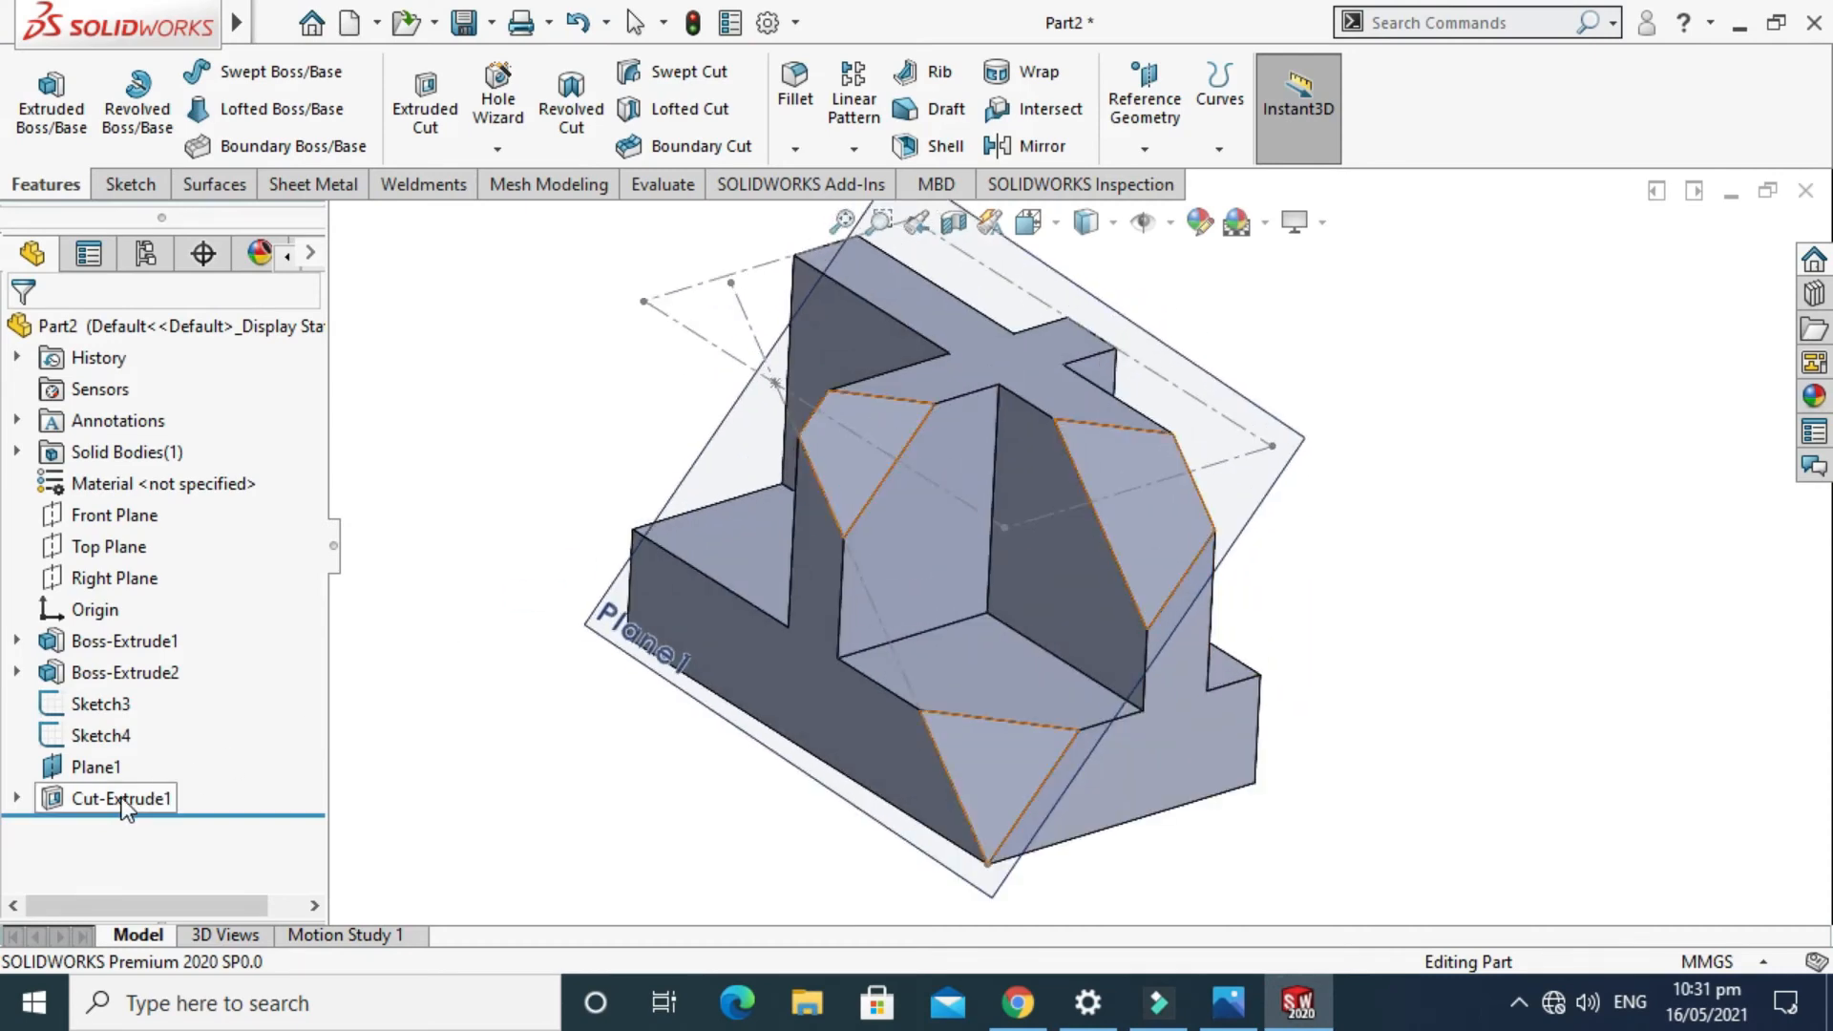
Inspect the three slanted faces, then suppress the extruded cut feature.
scroll(1117, 458, "up", 2)
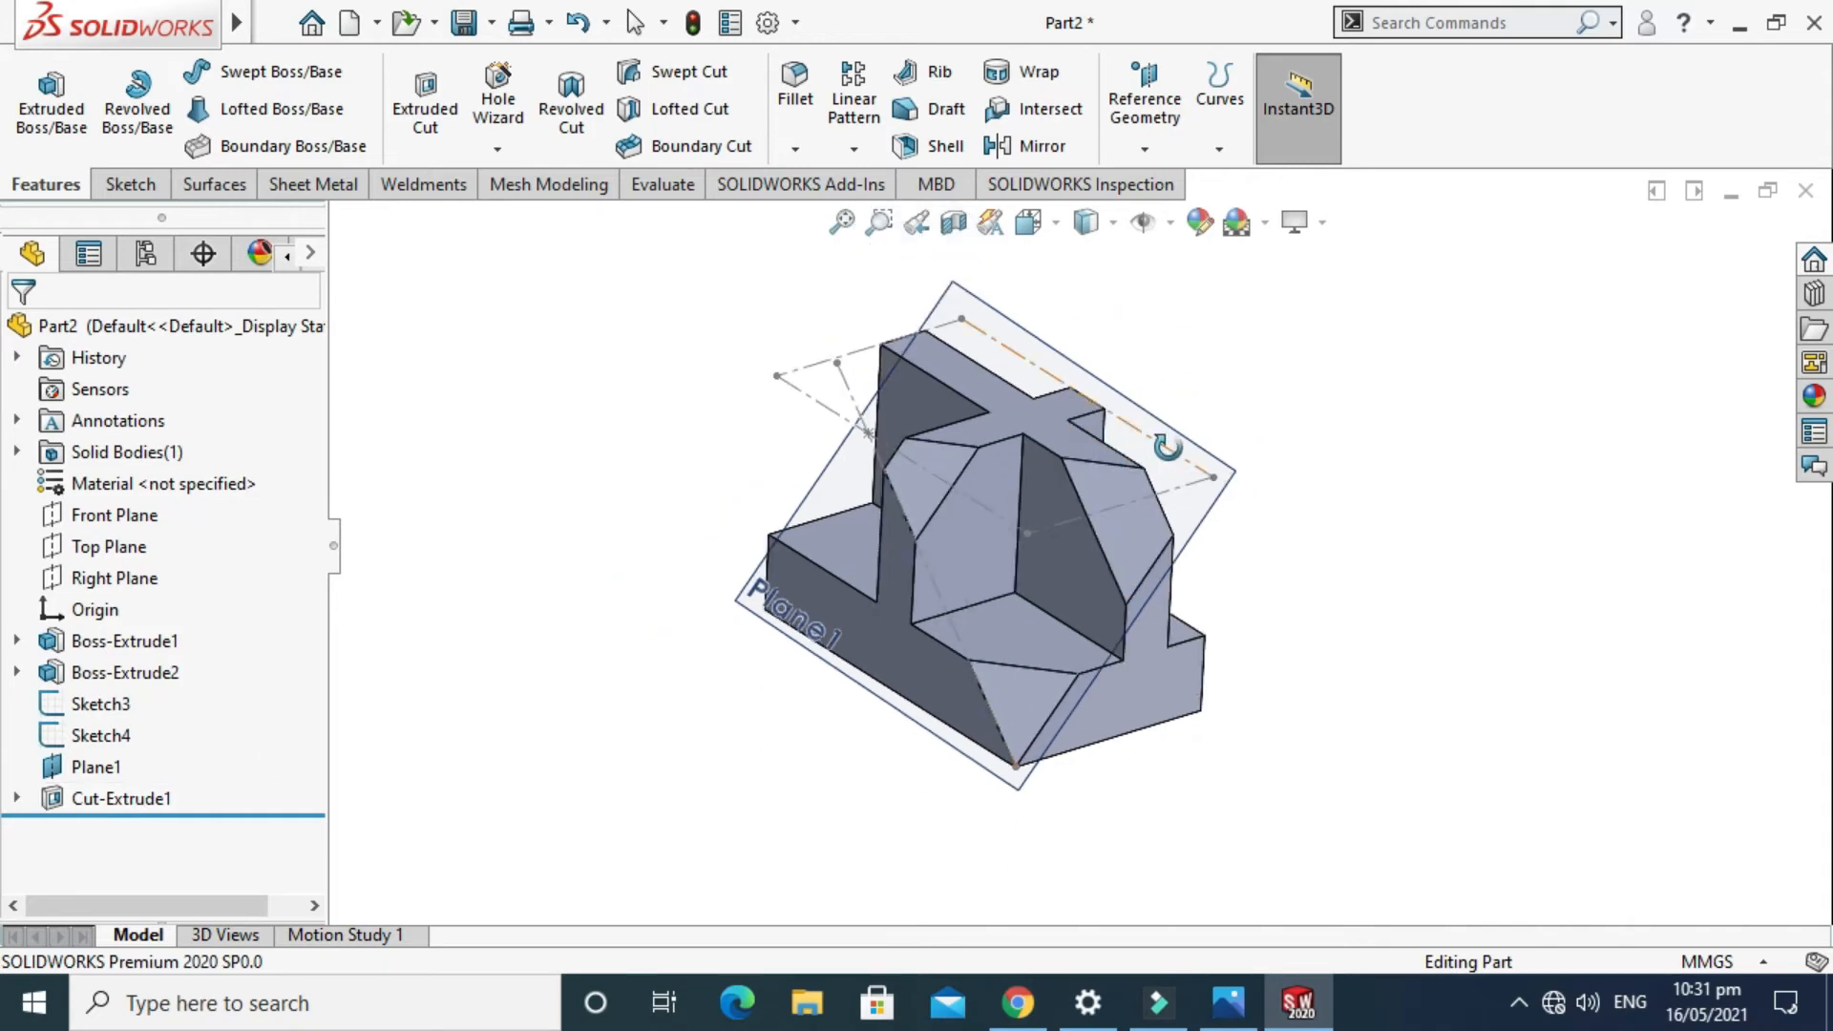
left_click_drag(1162, 453, 1005, 498)
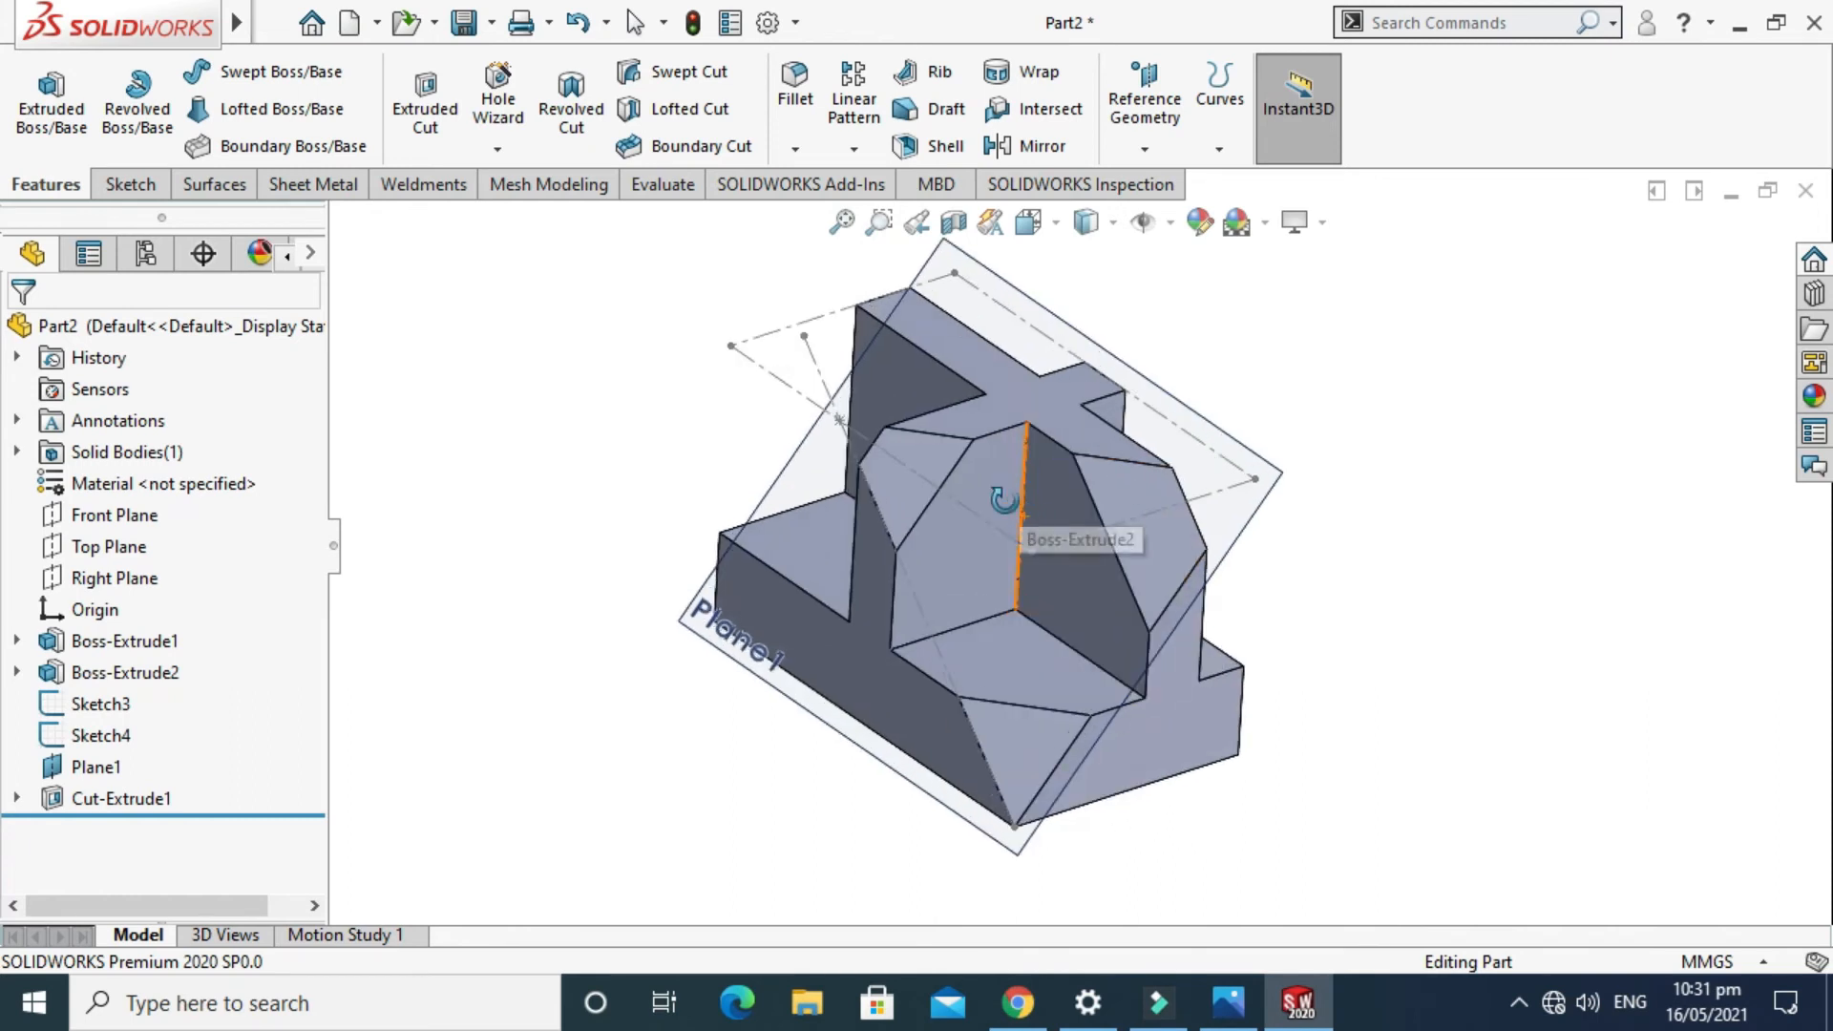
left_click(107, 799)
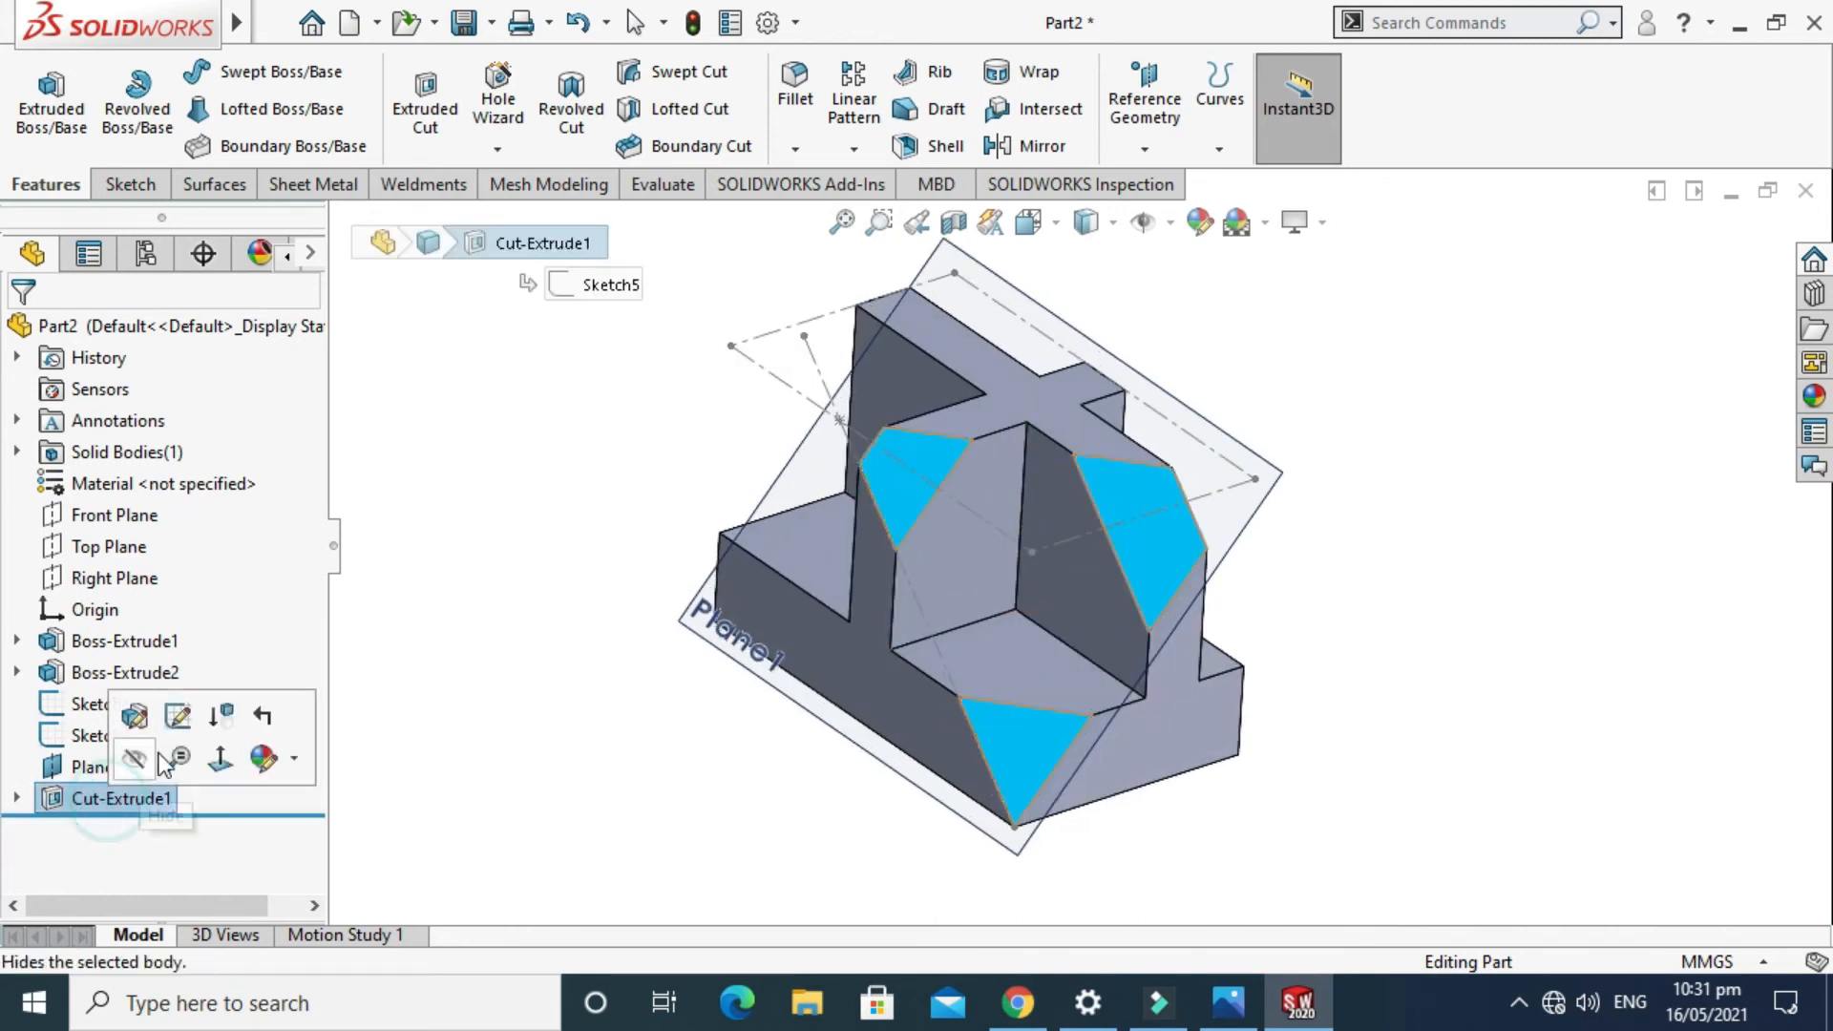
left_click(219, 718)
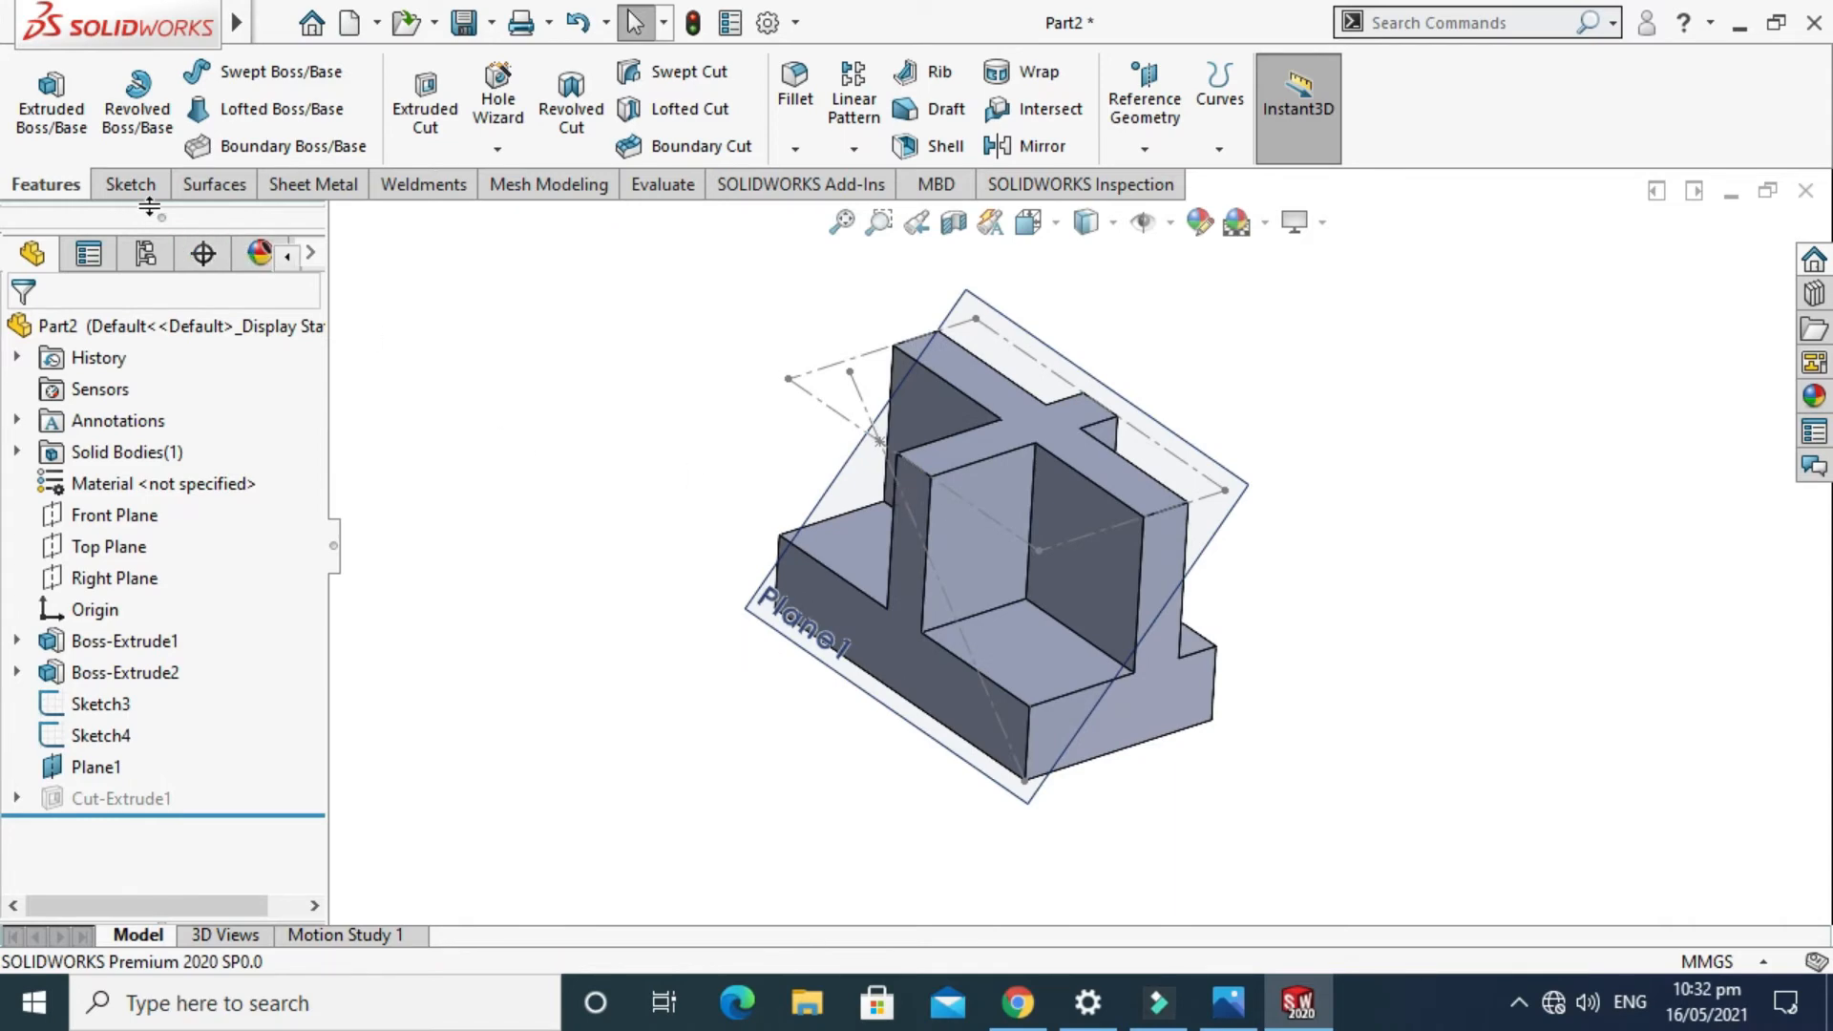
Begin a Cut With Surface on the part and choose the slanted Plane1 as the cutting surface.
left_click(214, 188)
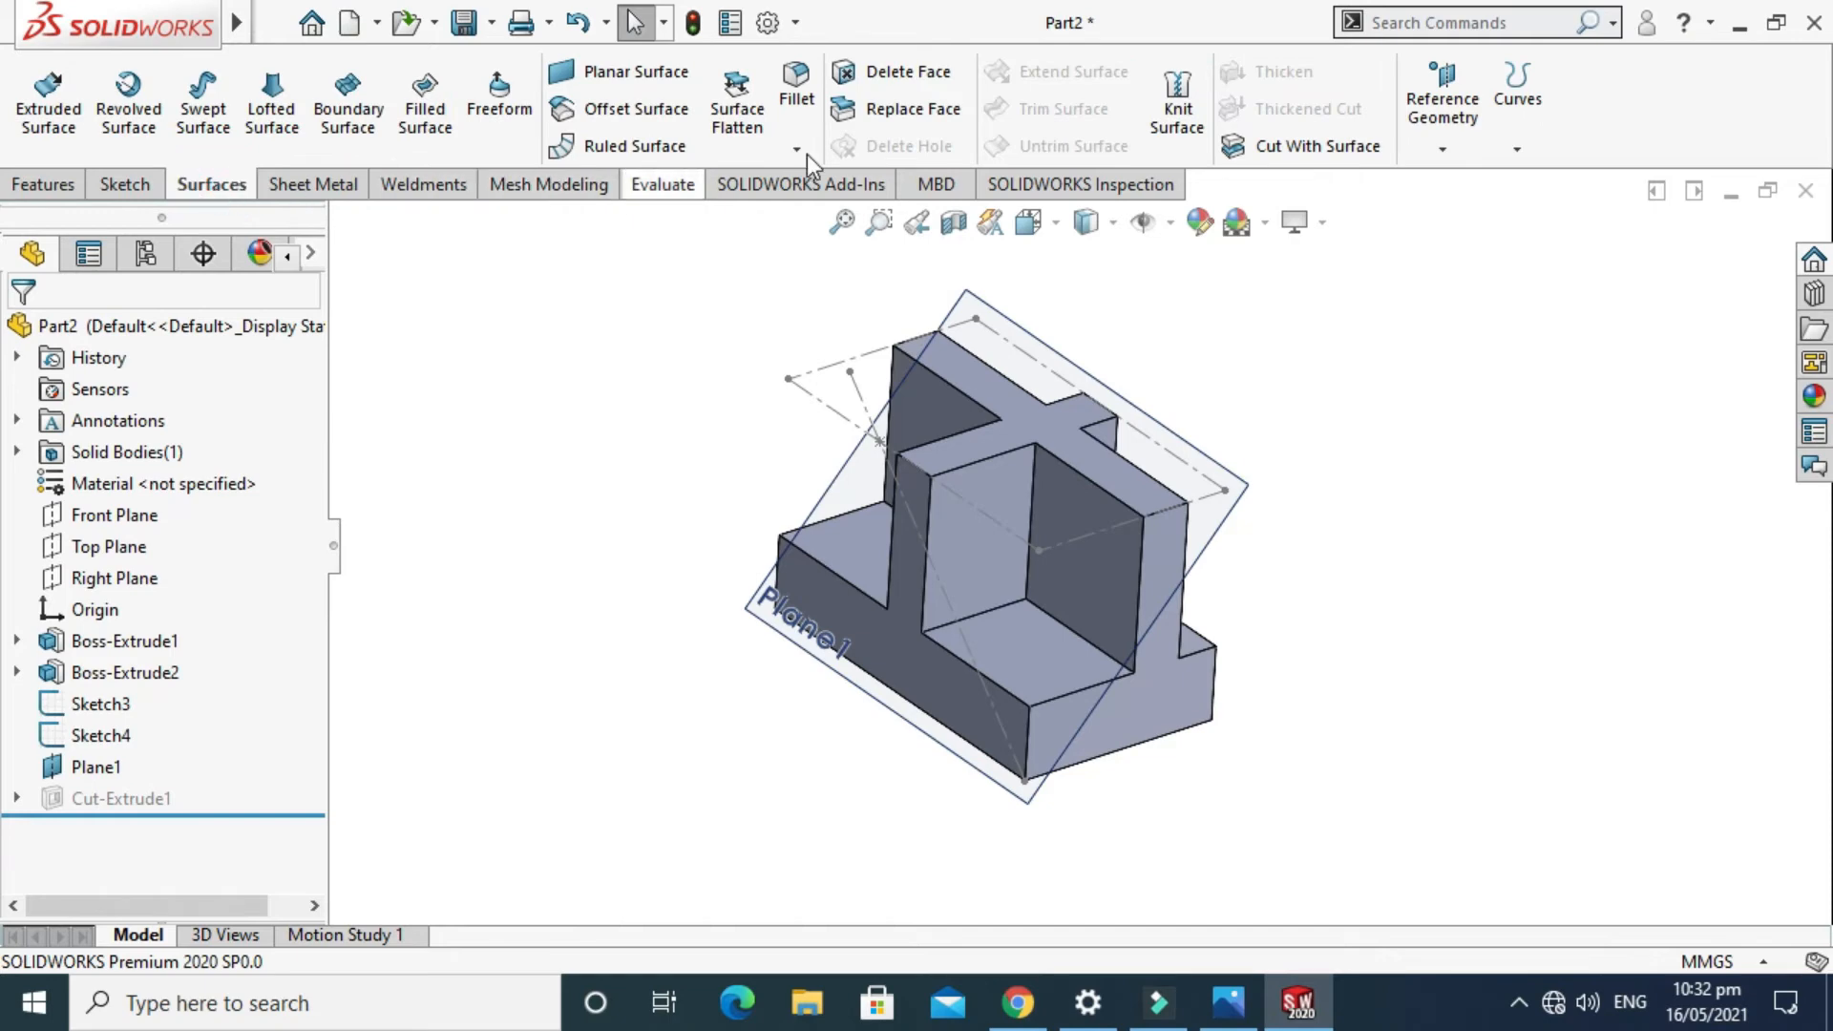
left_click(1329, 151)
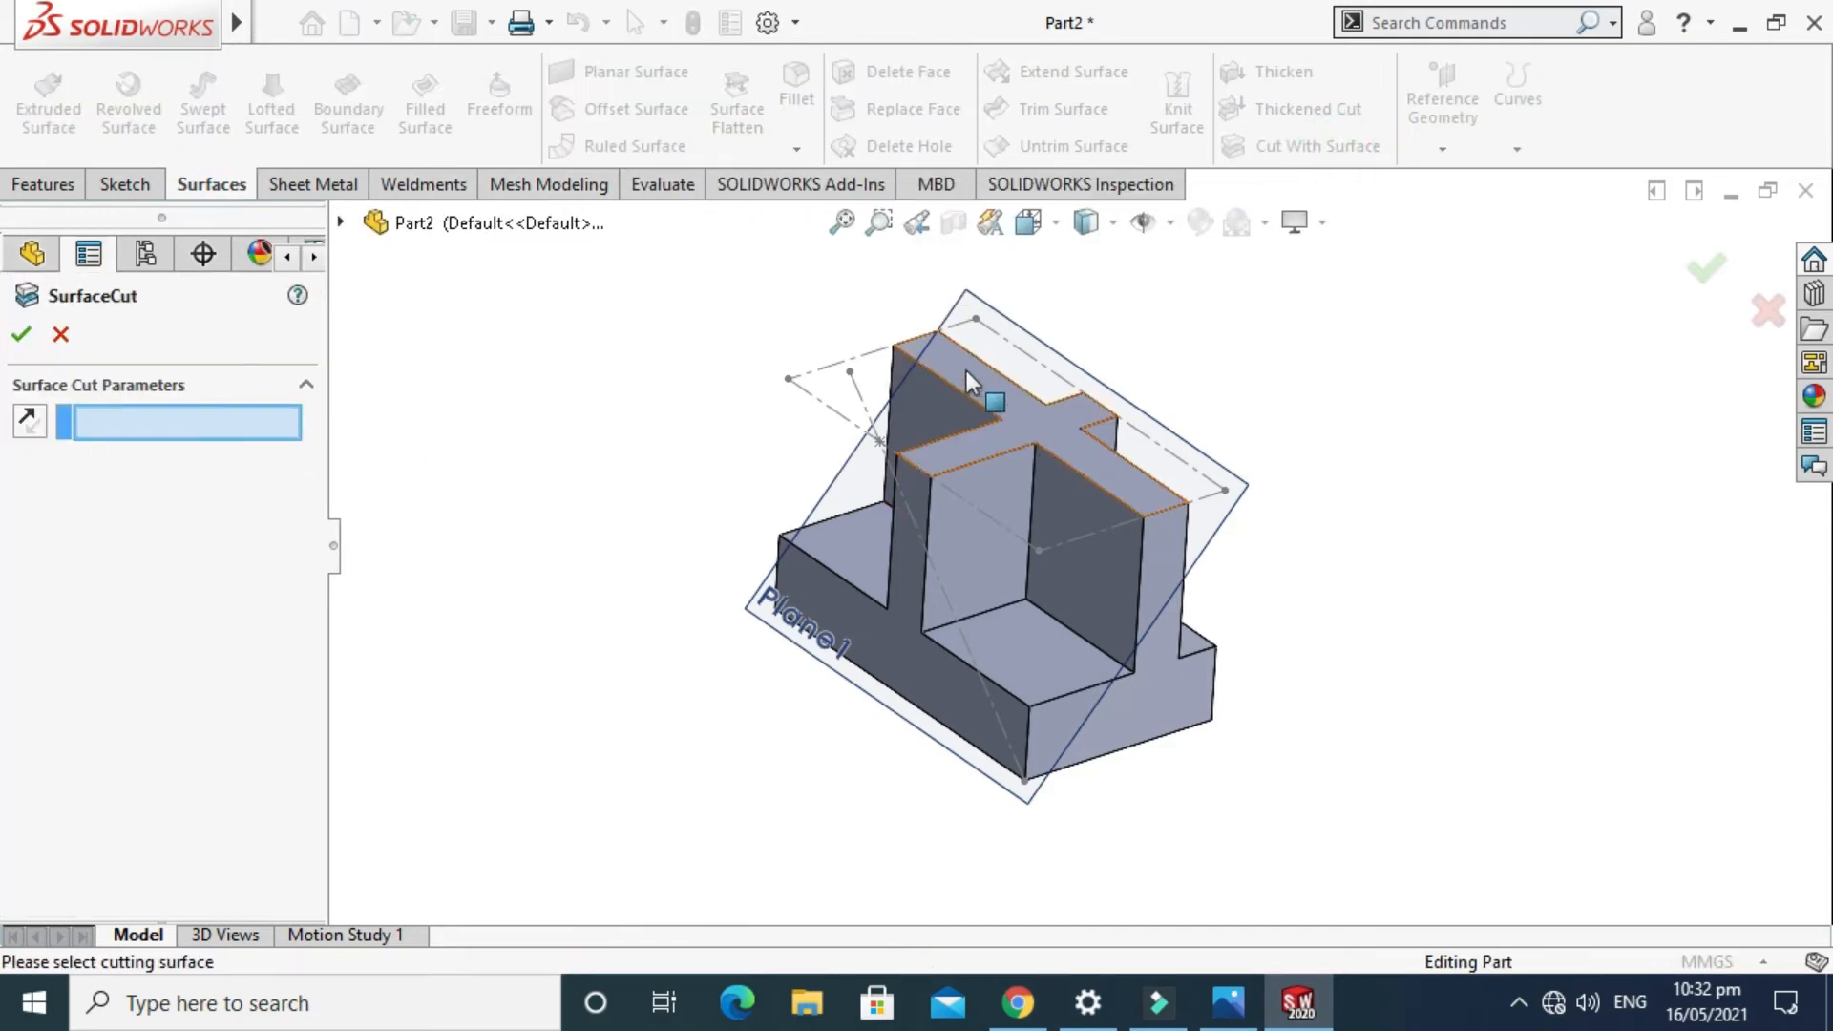
scroll(990, 328, "down", 2)
scroll(1098, 559, "up", 2)
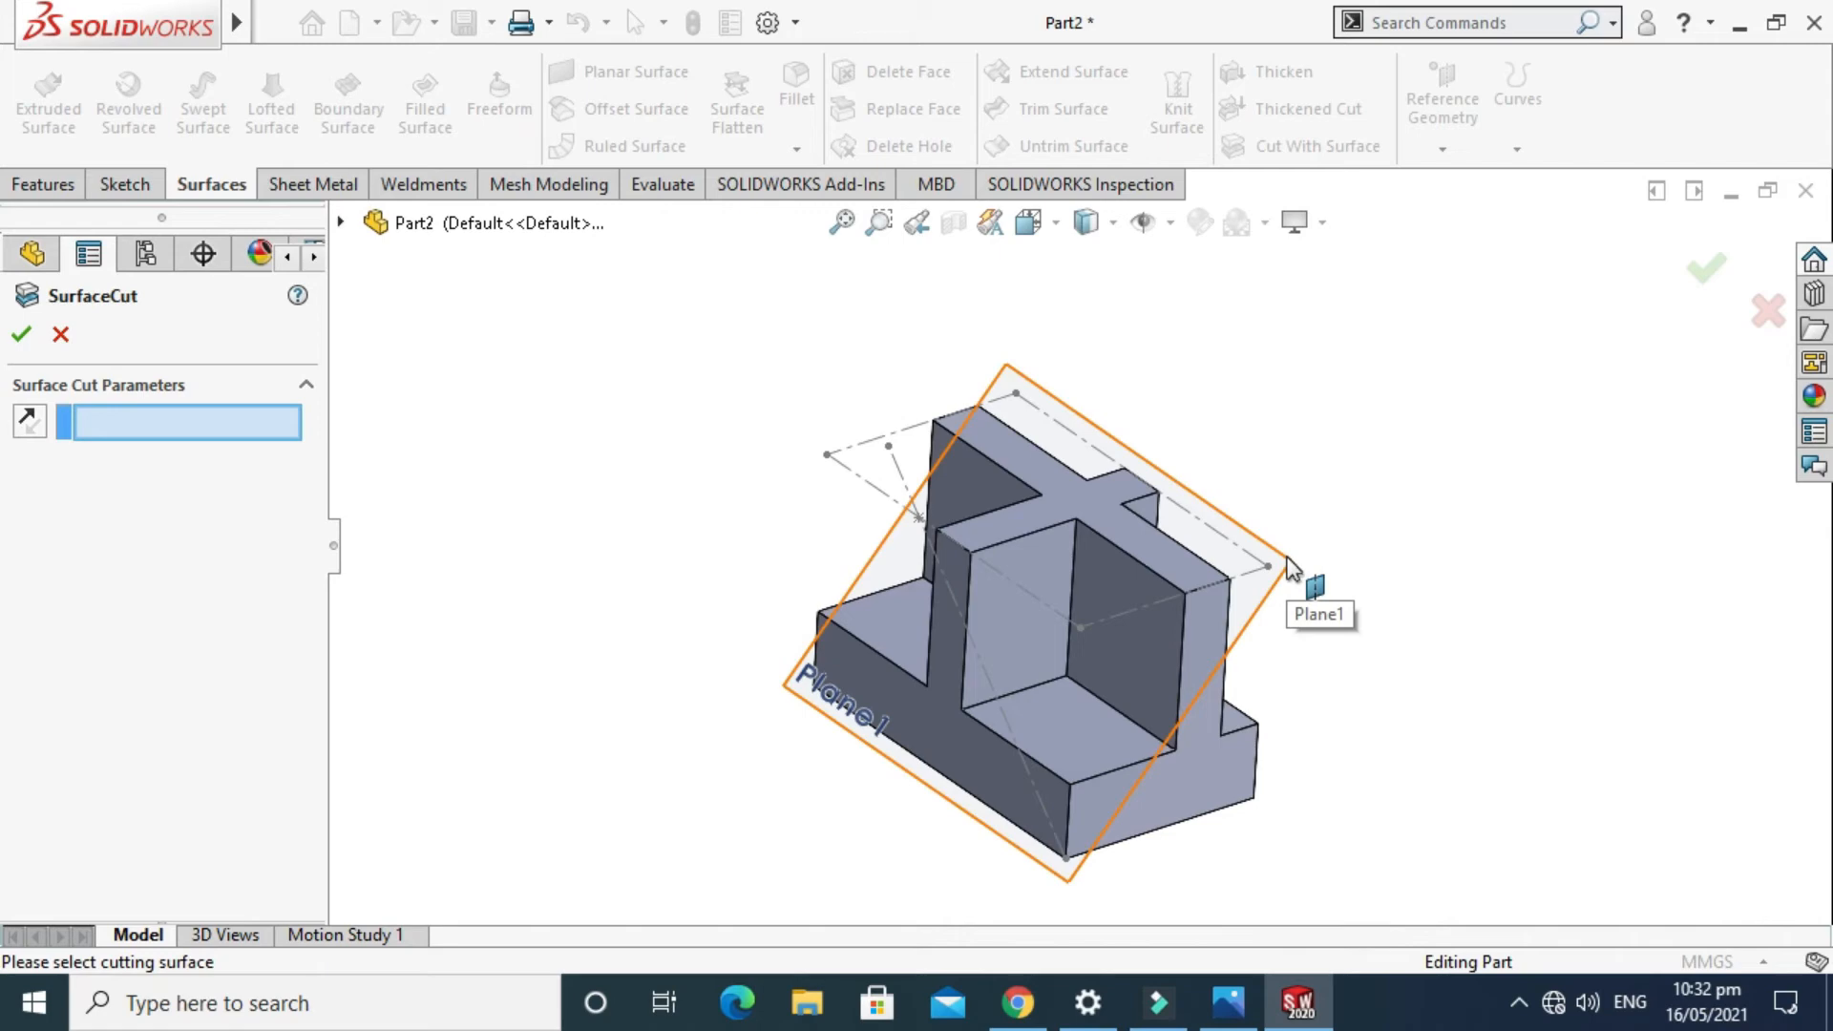
scroll(1291, 570, "down", 1)
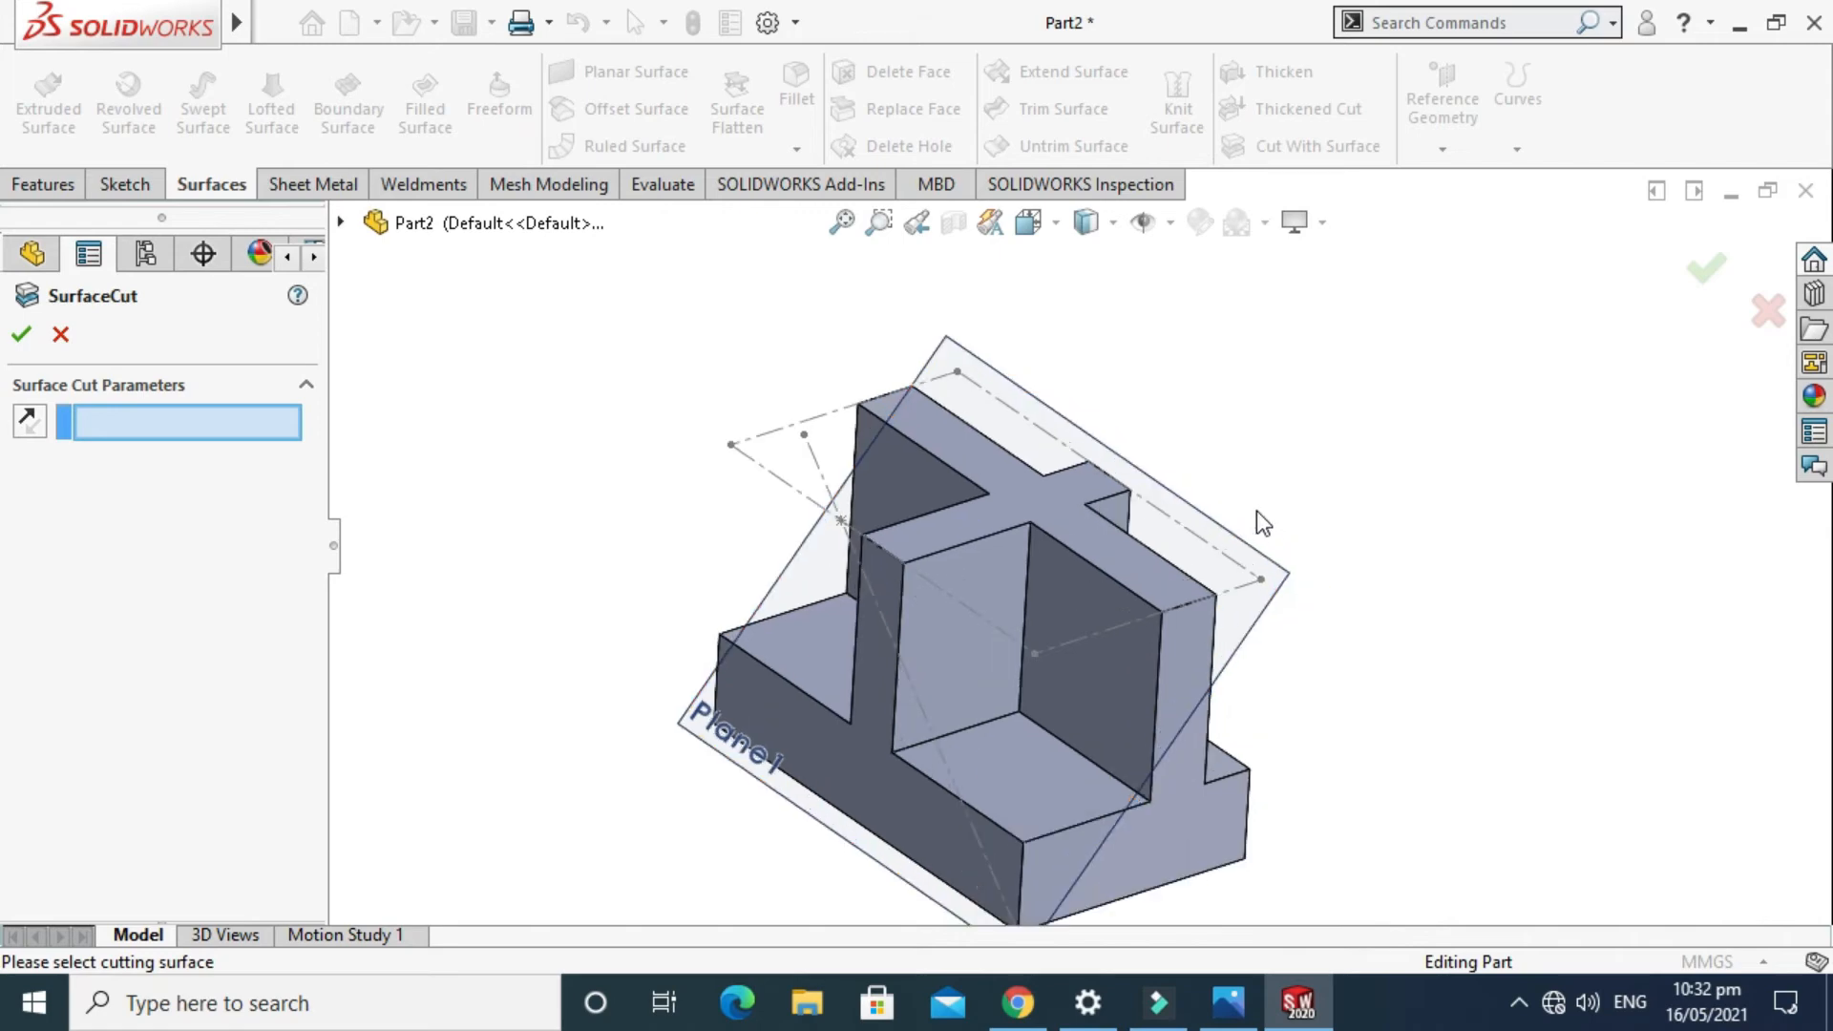
left_click(1287, 576)
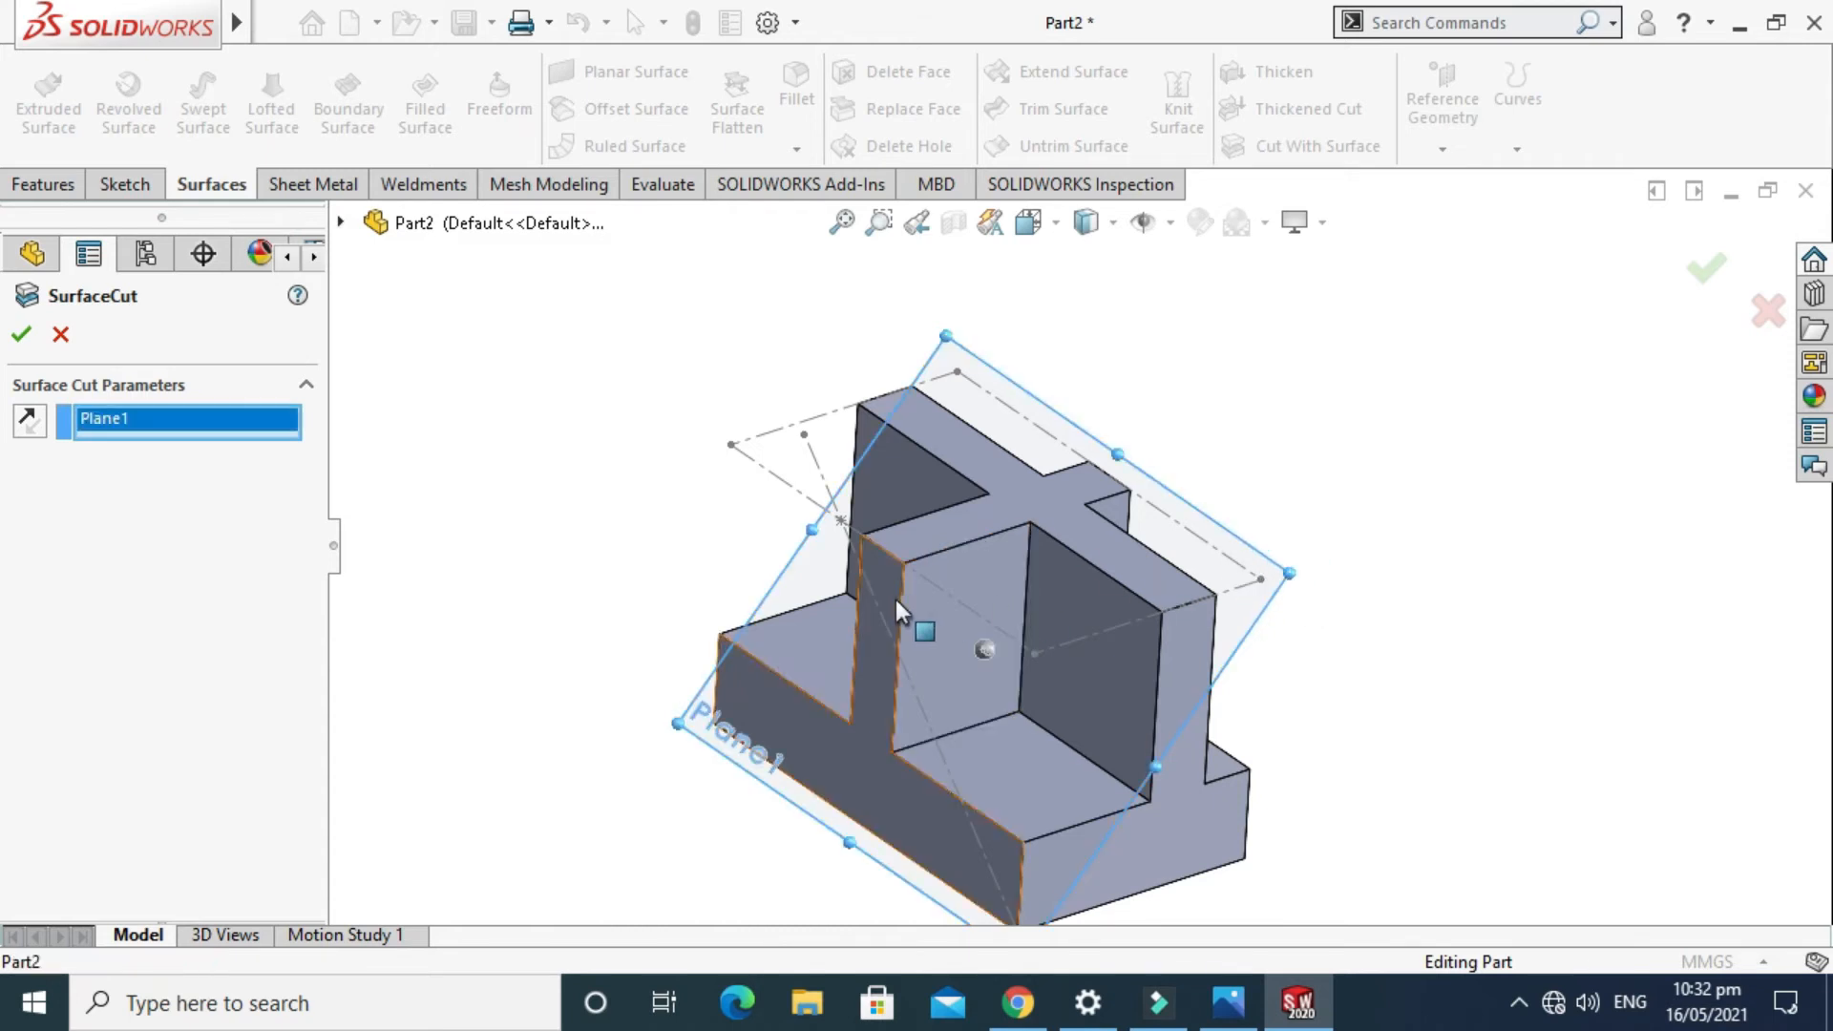
Direct the surface cut toward the block's outer corner and apply it.
key("z")
right_click(761, 381)
mouse_move(1011, 536)
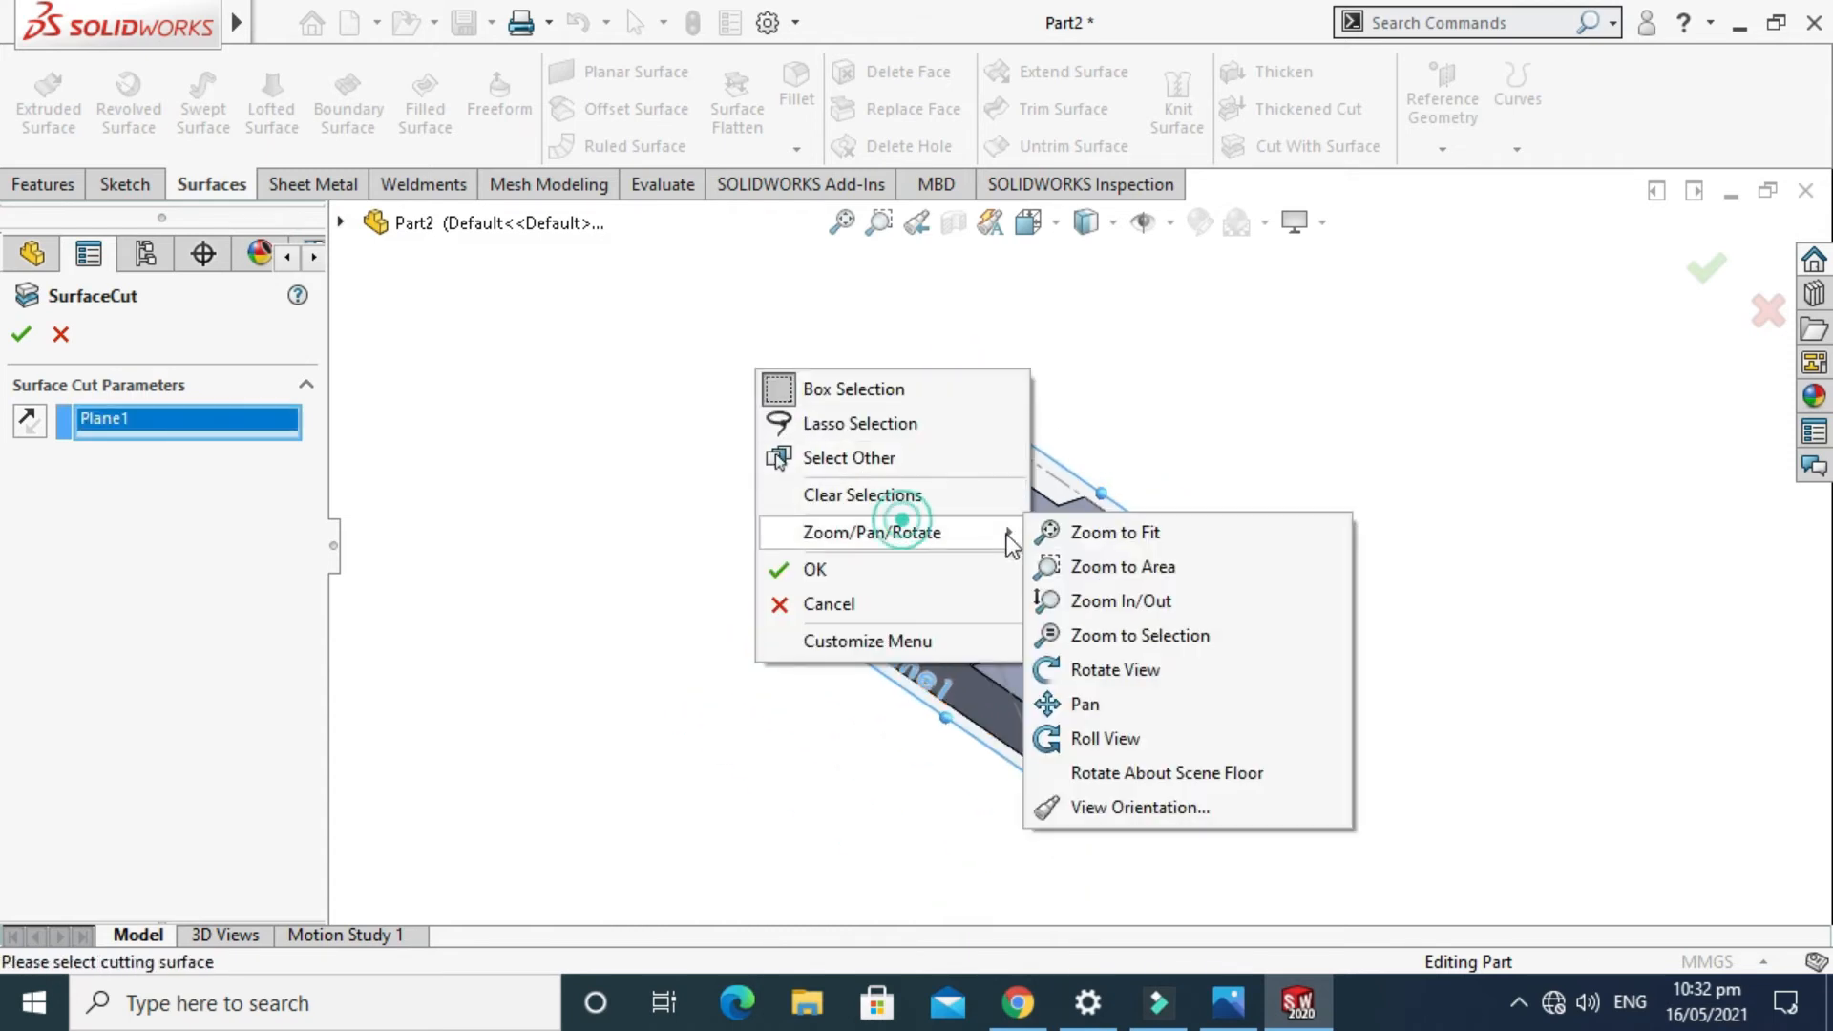
left_click(1156, 667)
left_click_drag(1155, 669, 1176, 683)
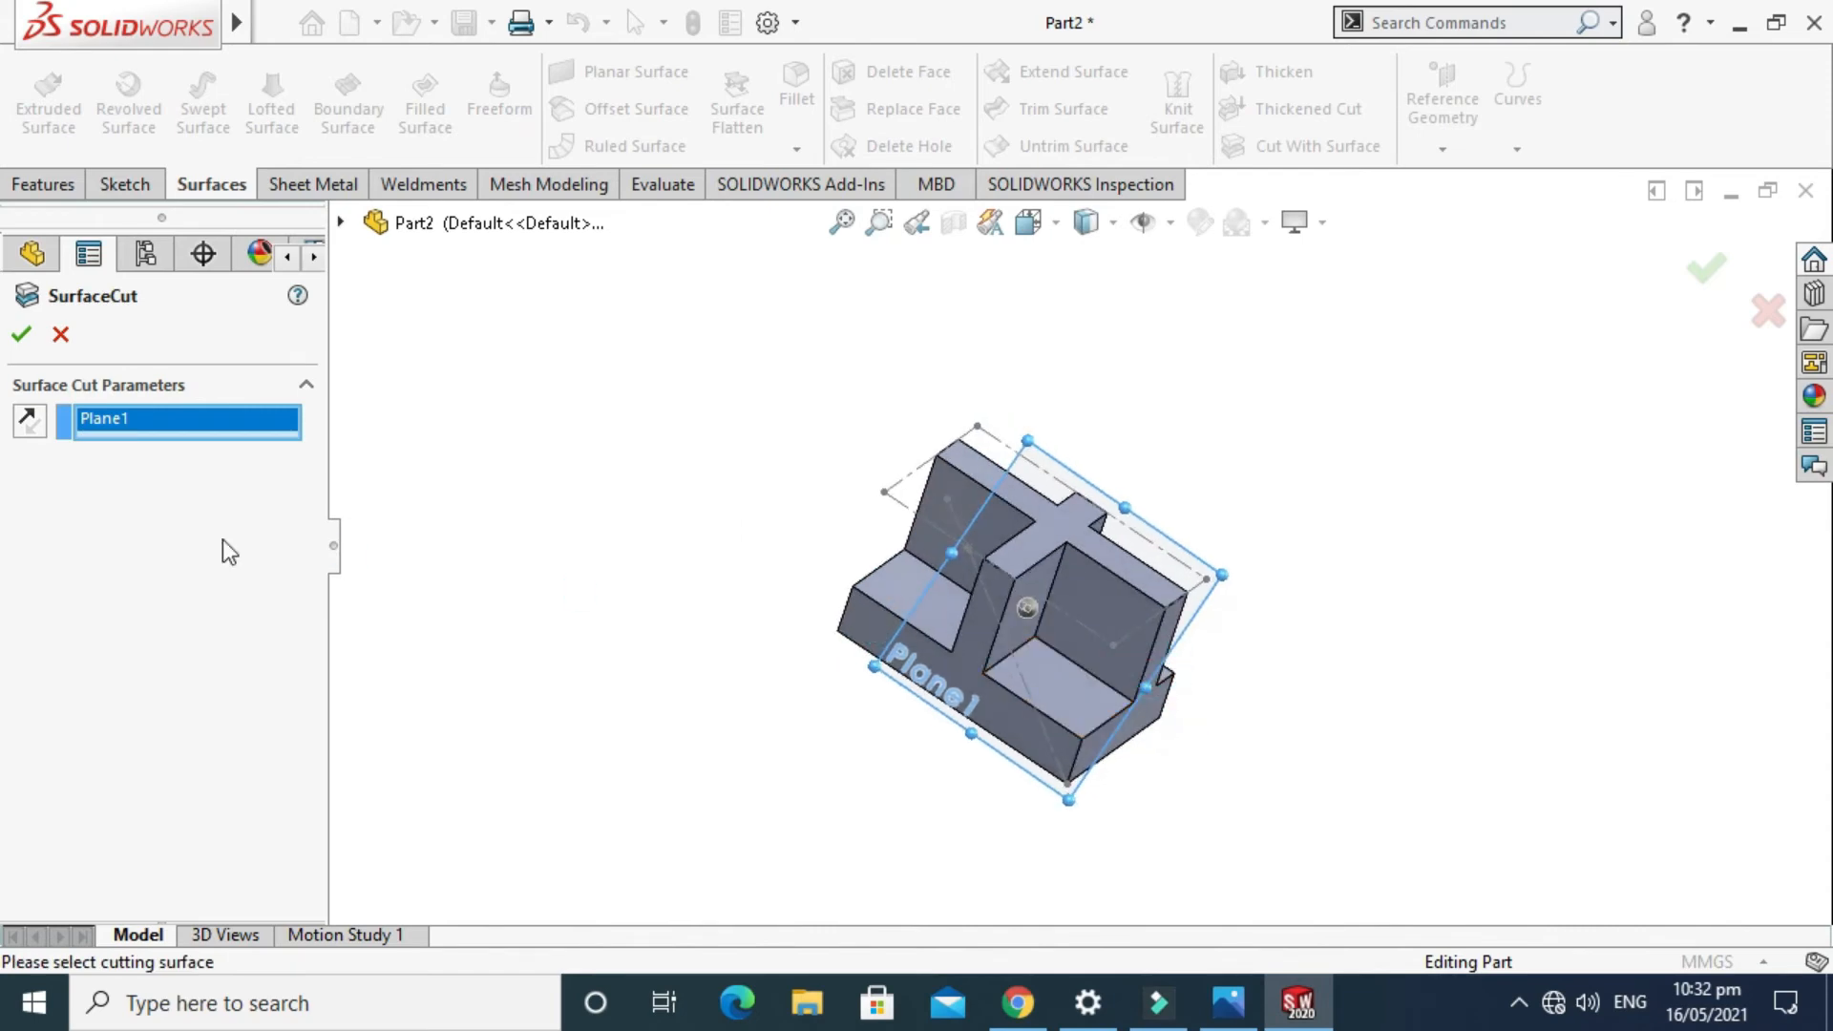
left_click(29, 425)
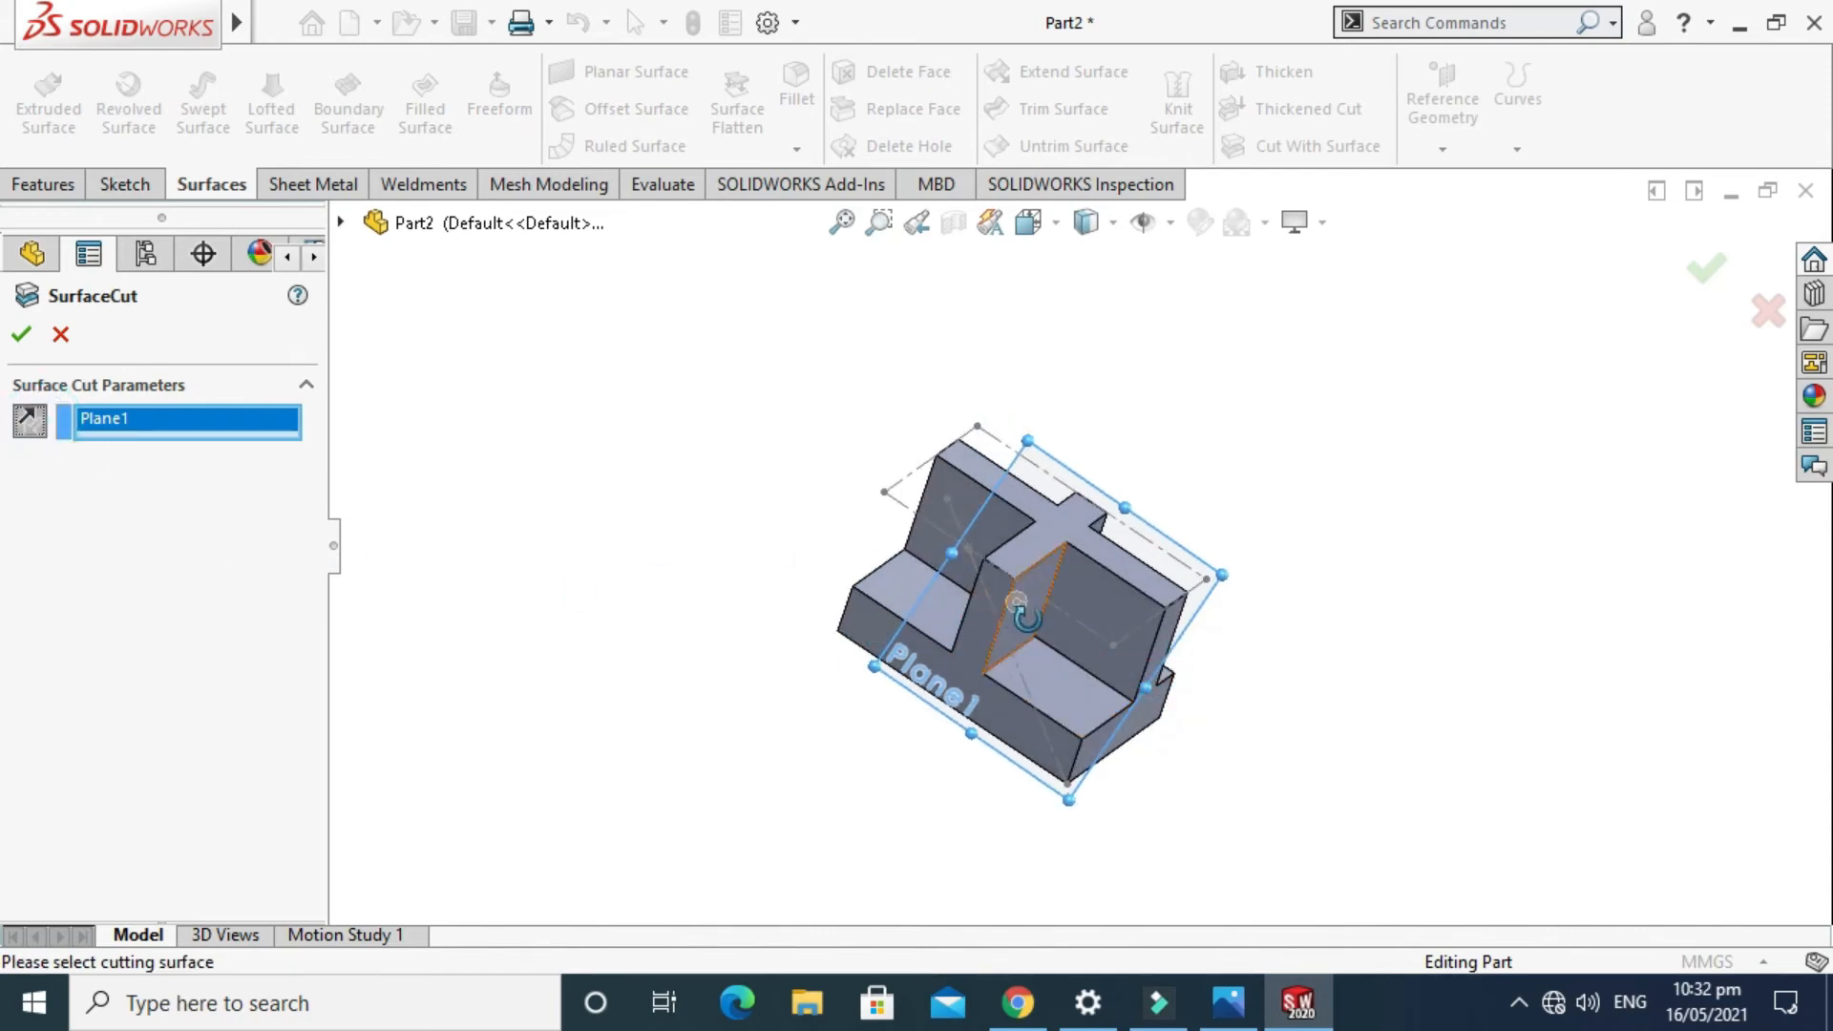
scroll(1022, 611, "down", 3)
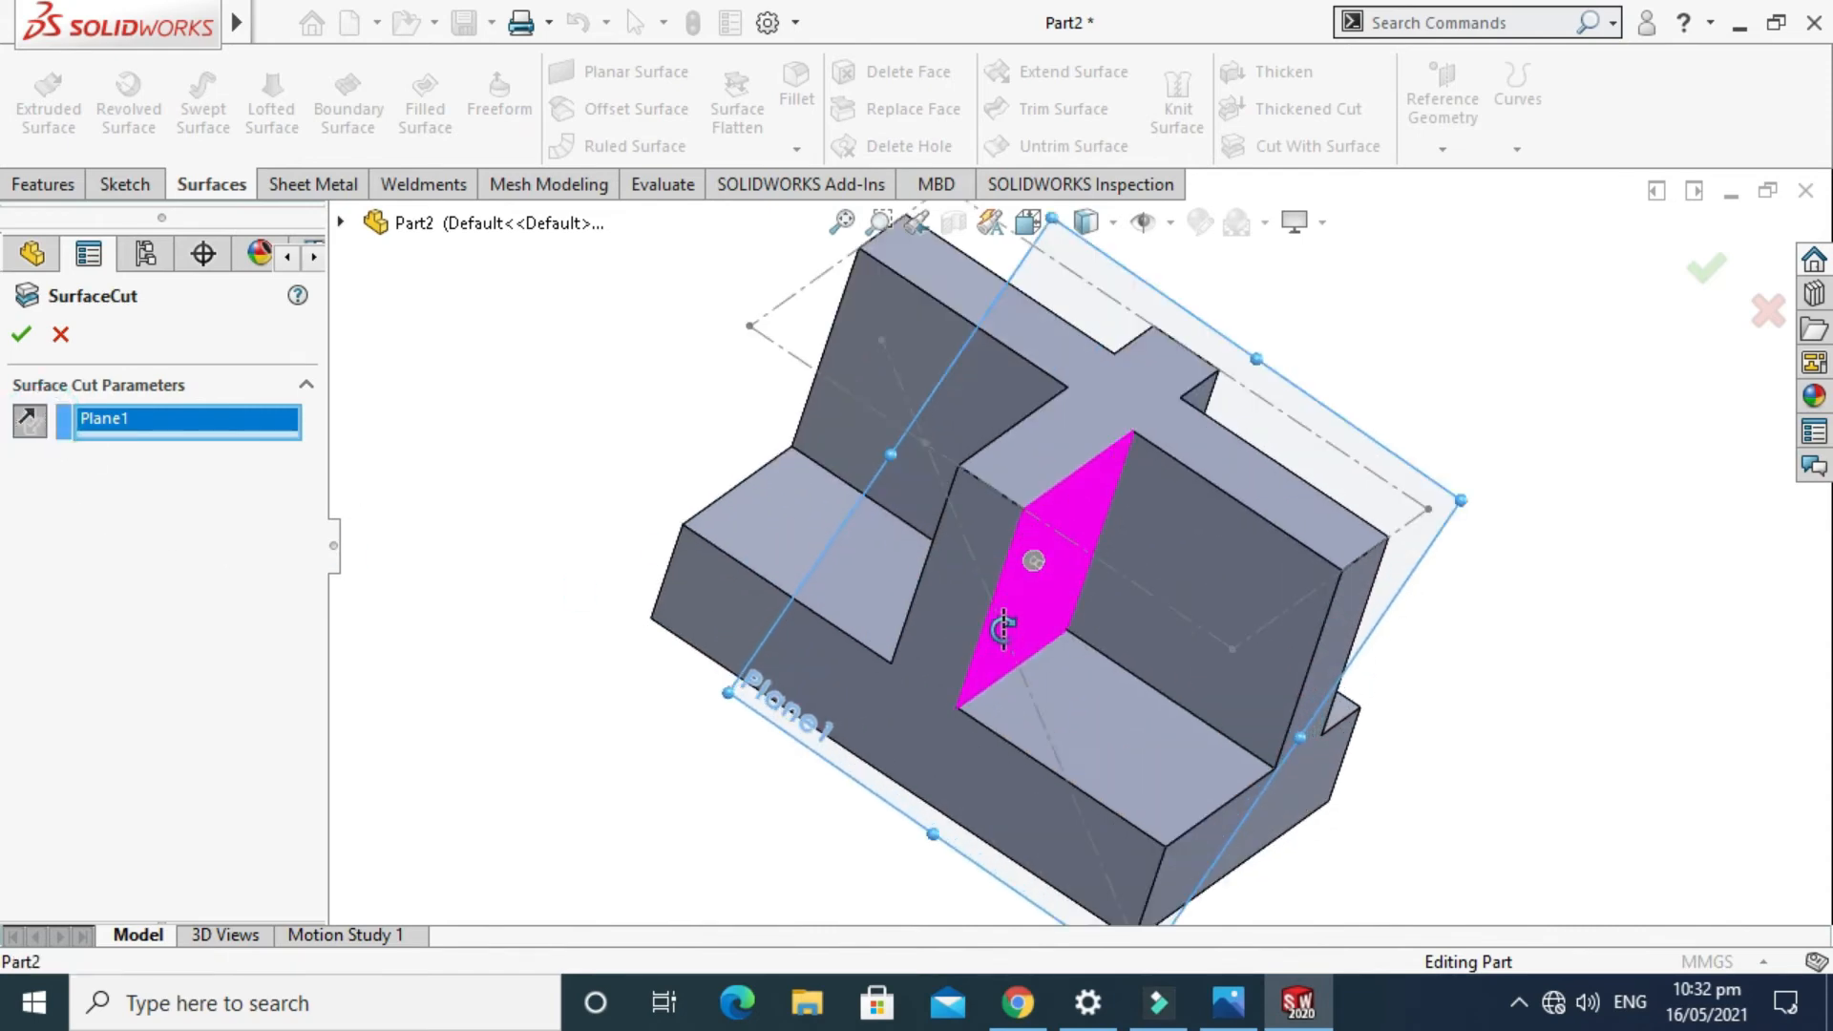
left_click(1034, 564)
scroll(891, 632, "up", 2)
left_click(25, 333)
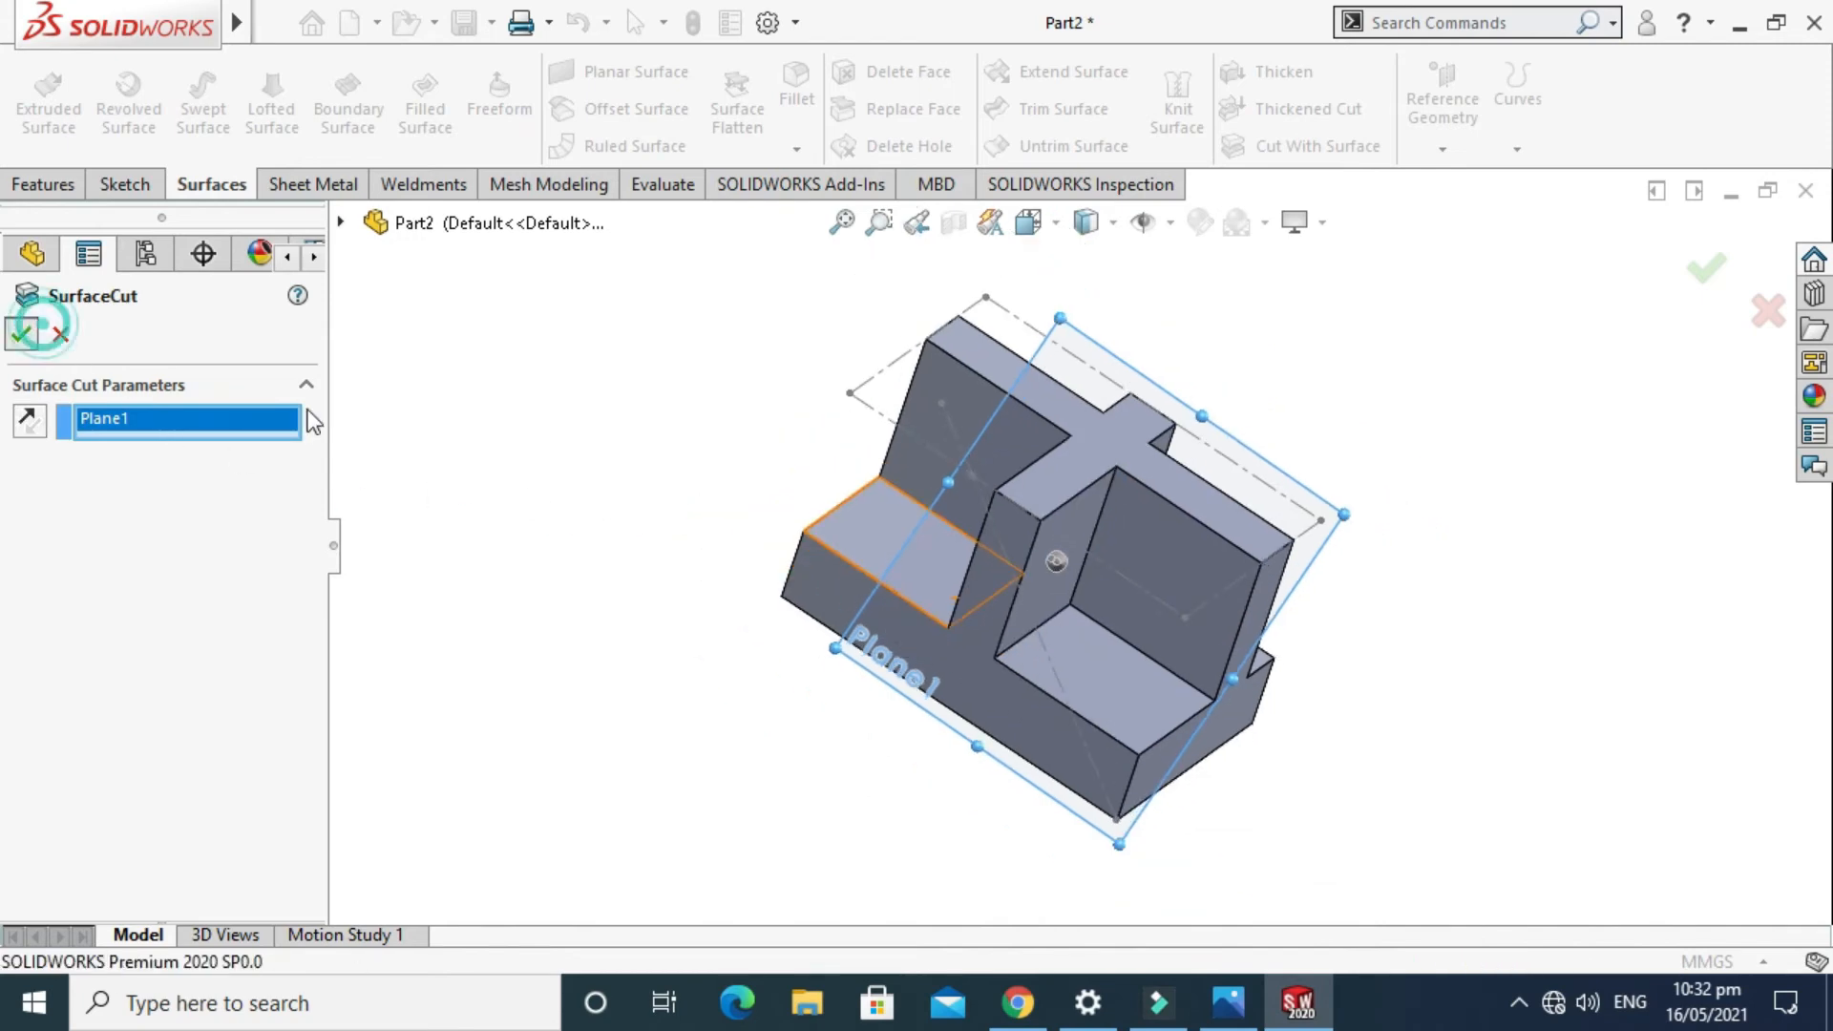
Hide Plane1 and the two construction sketches, Sketch3 and Sketch4, leaving only the solid part on display.
middle_click_drag(1314, 450, 1343, 324)
right_click(1342, 325)
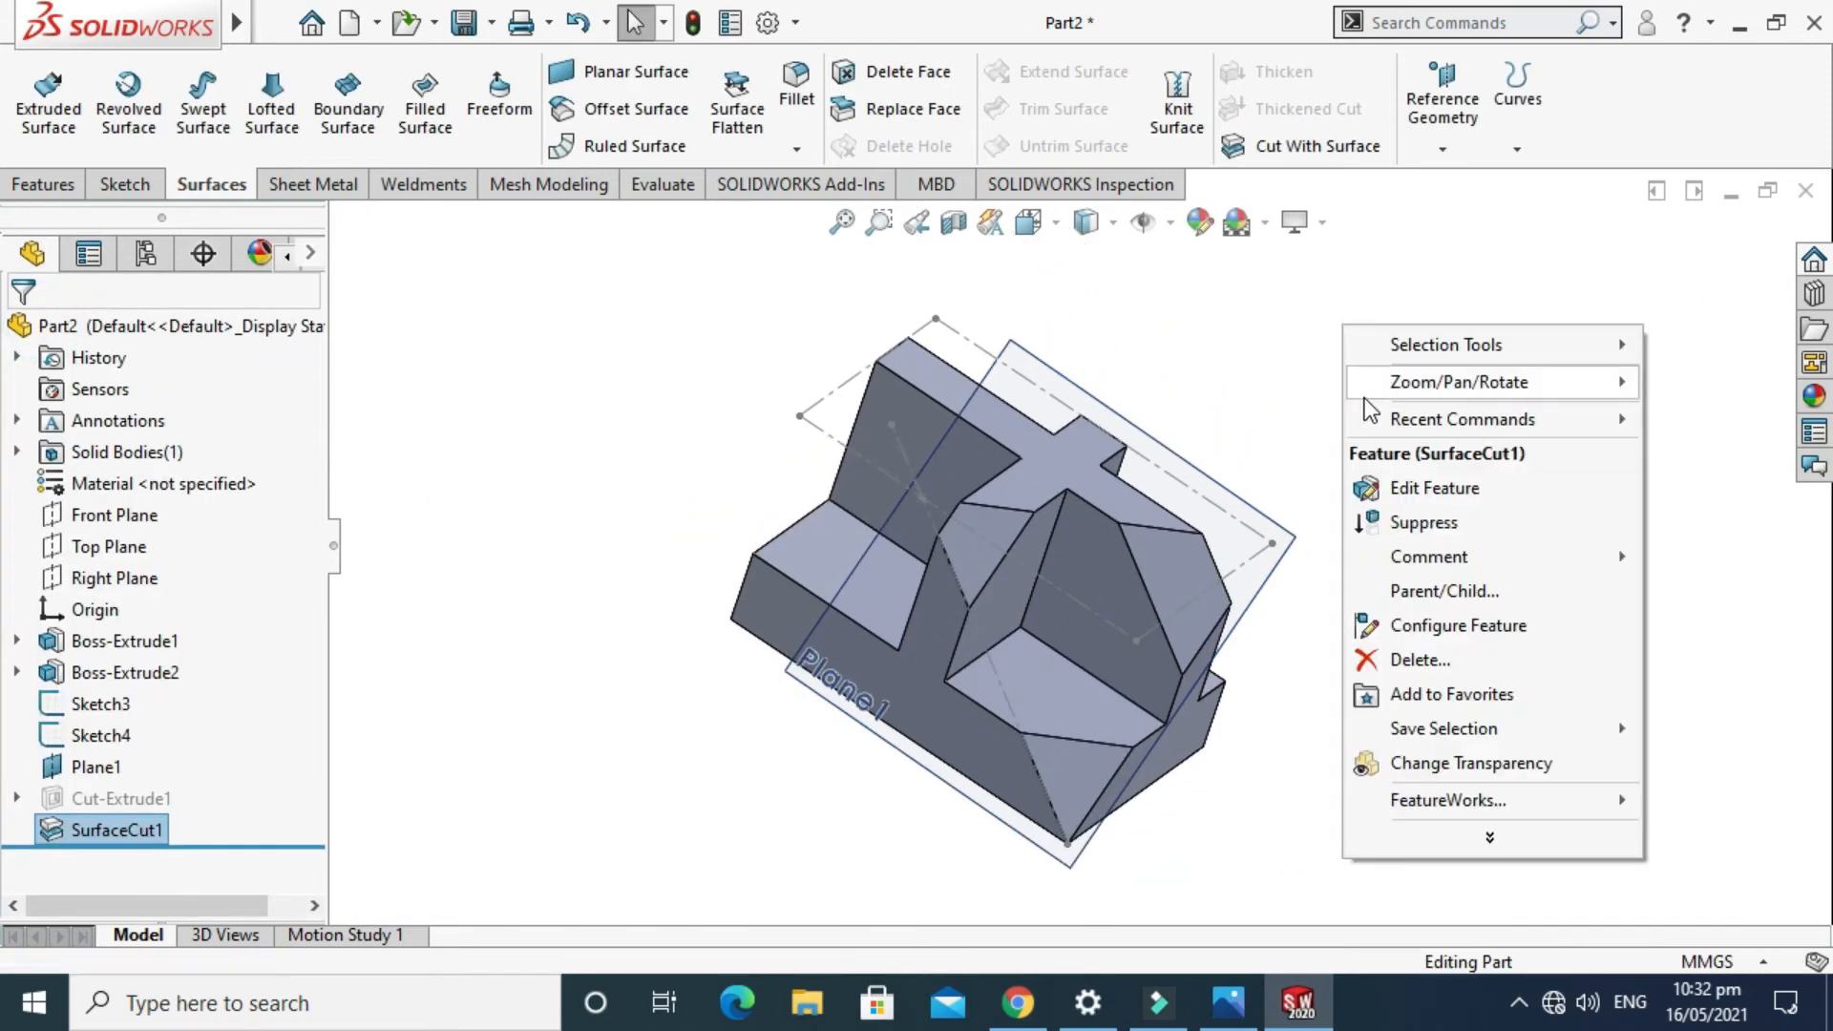
mouse_move(1460, 382)
left_click(1231, 518)
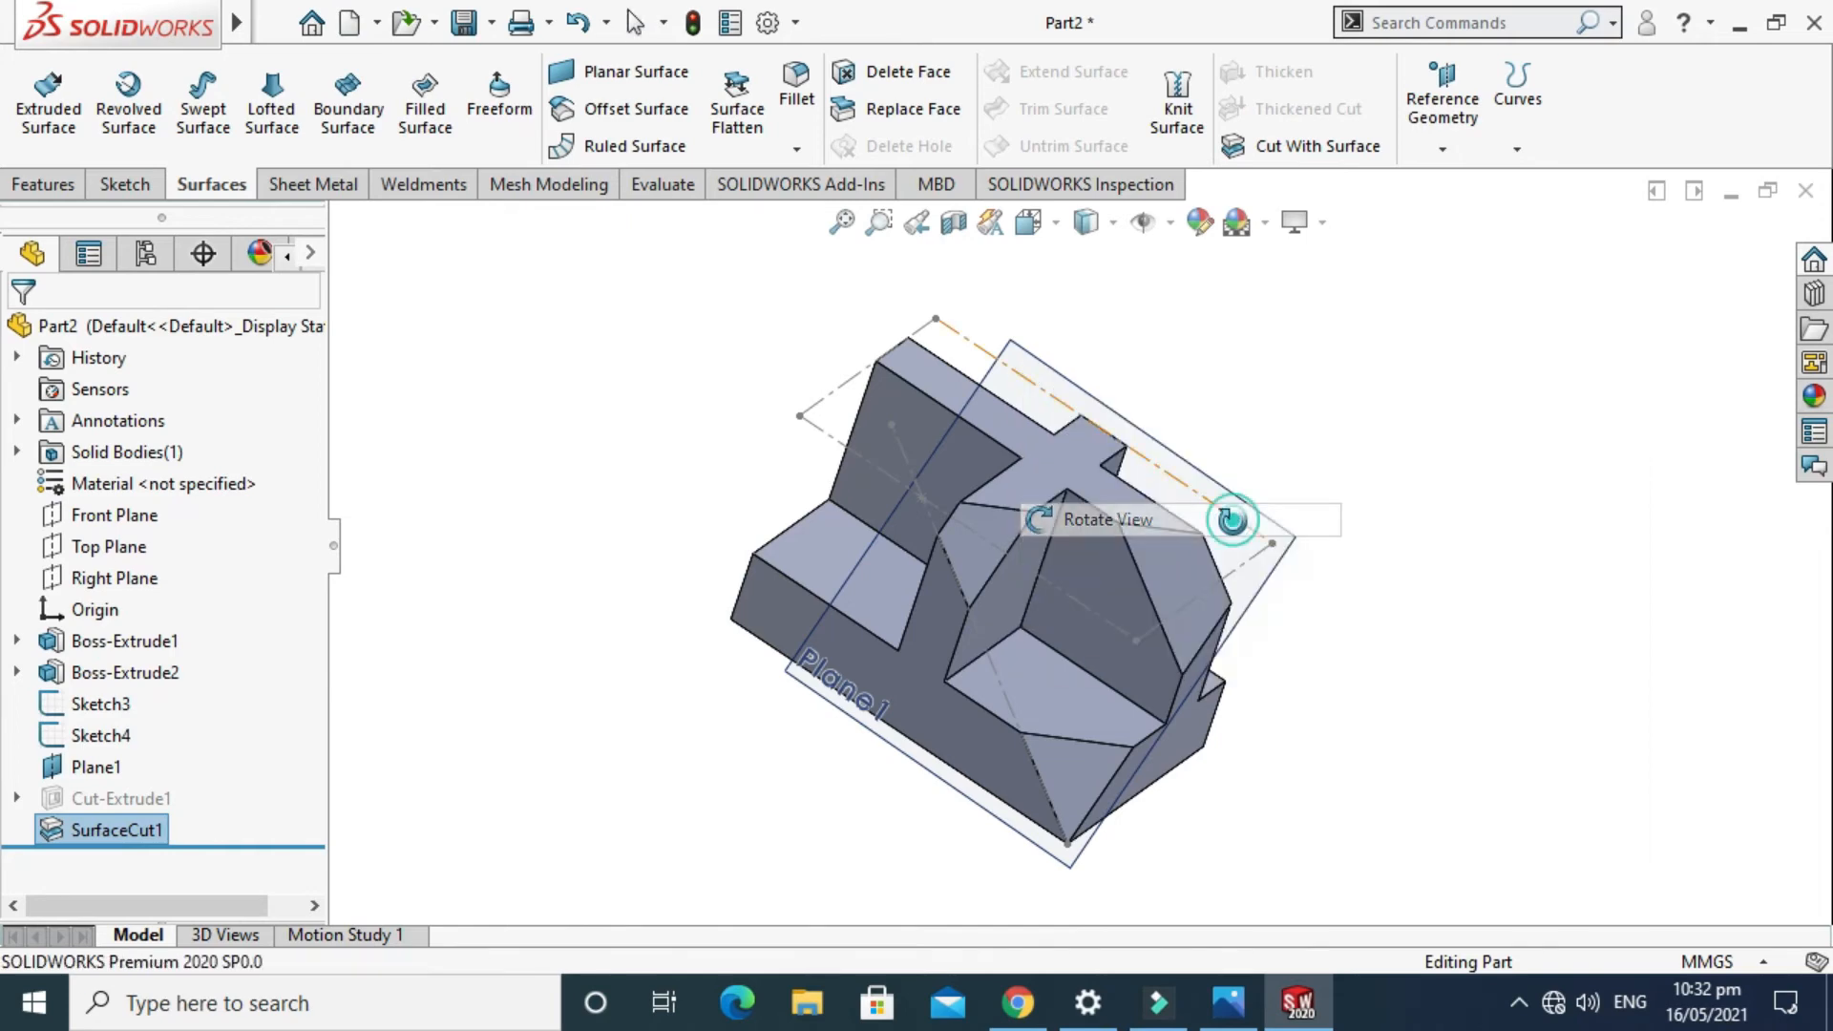
left_click_drag(1232, 519, 1011, 613)
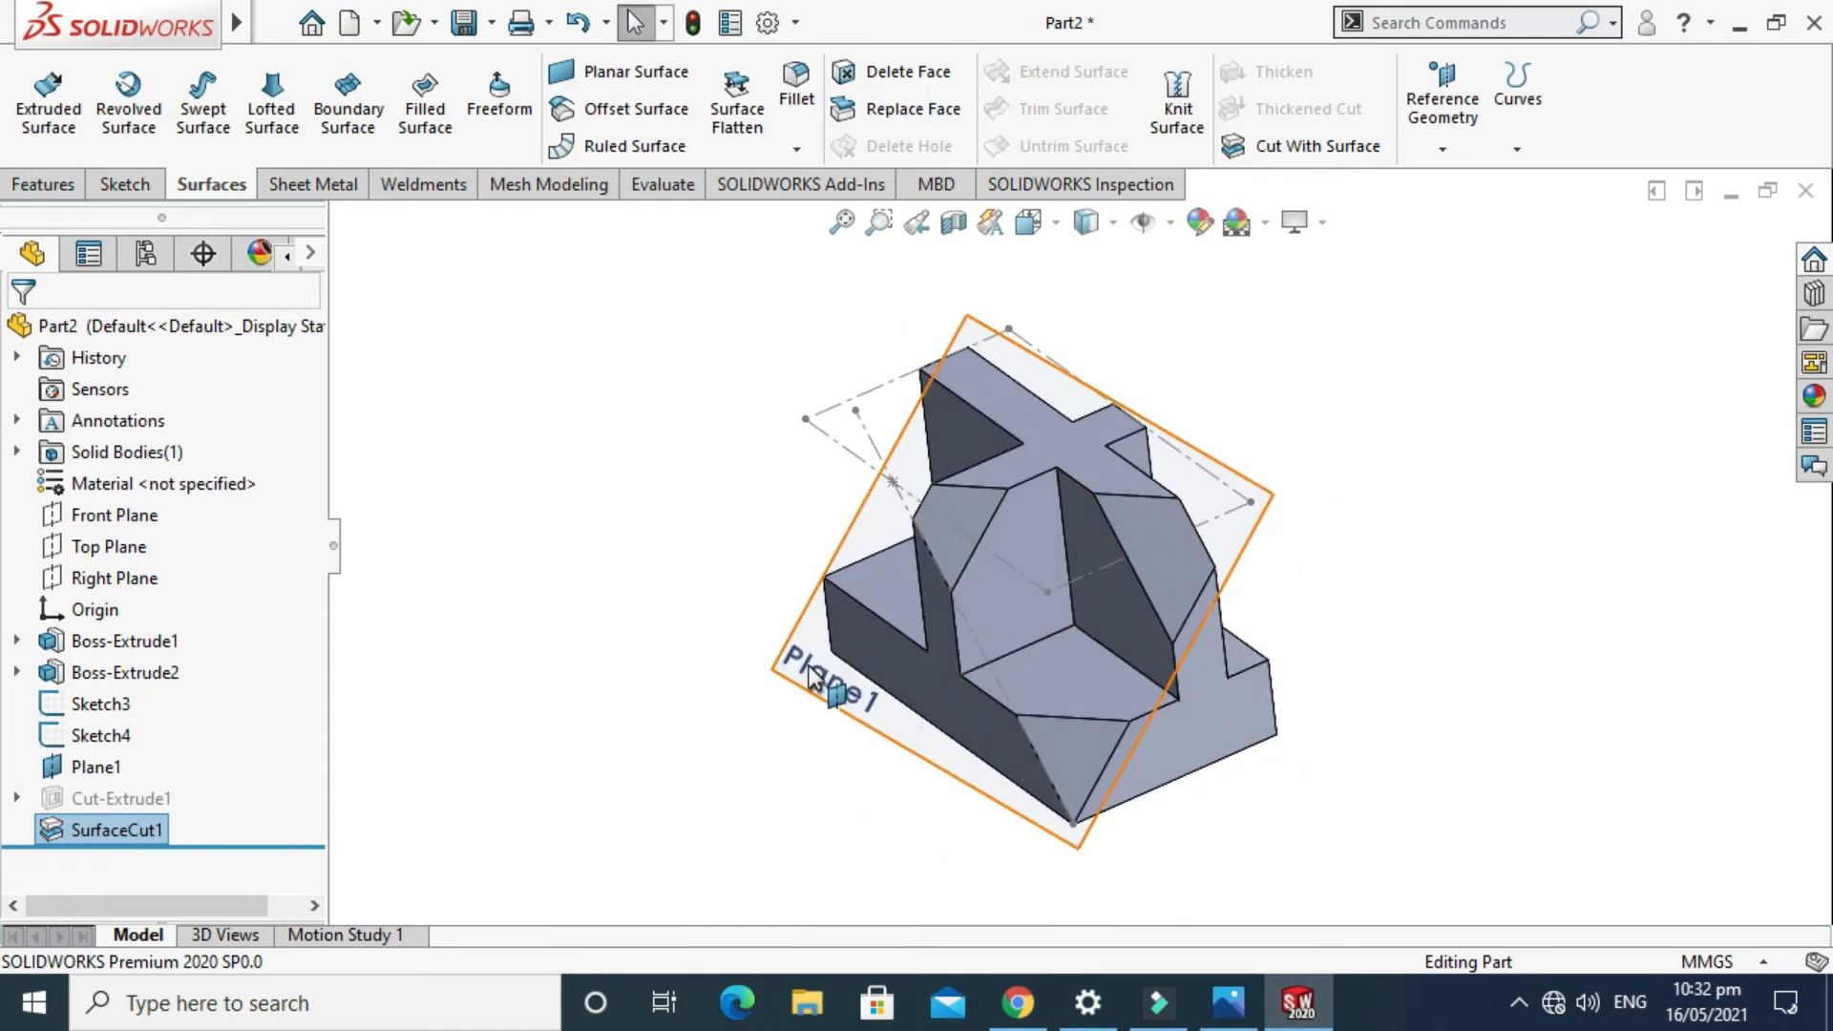
key("Escape")
left_click(871, 665)
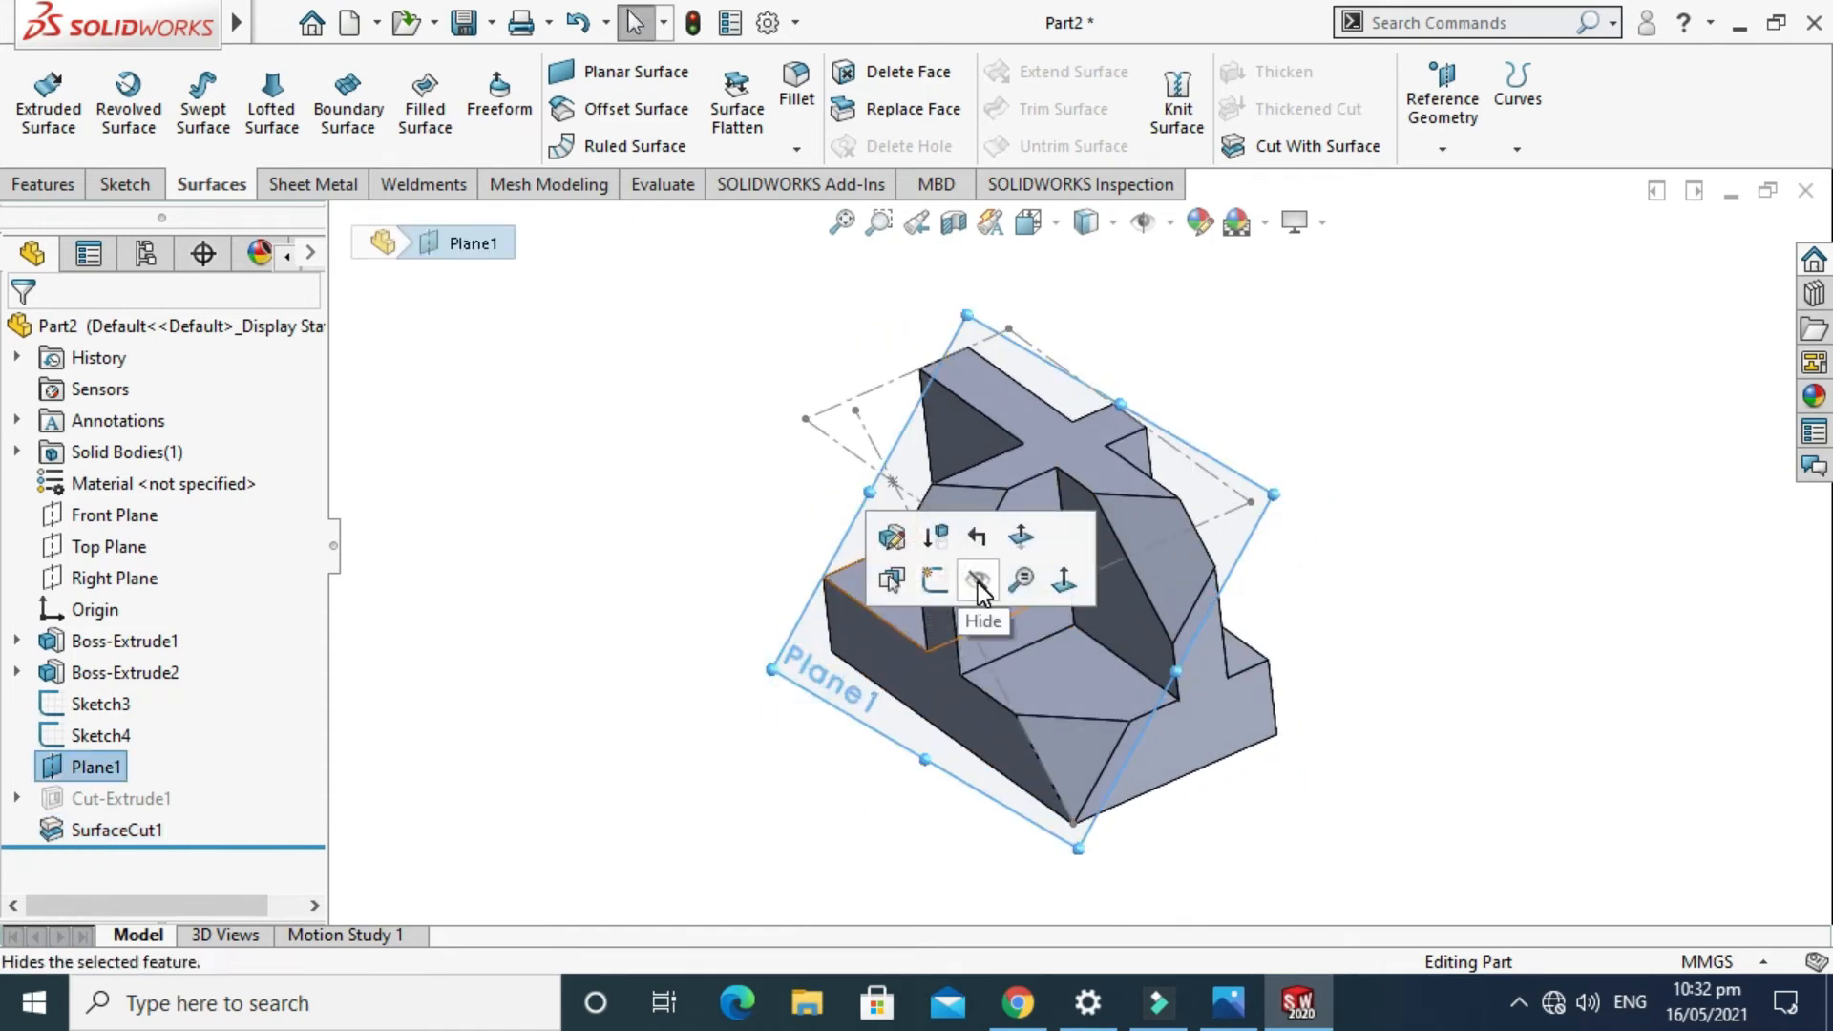
left_click(979, 583)
left_click(859, 464)
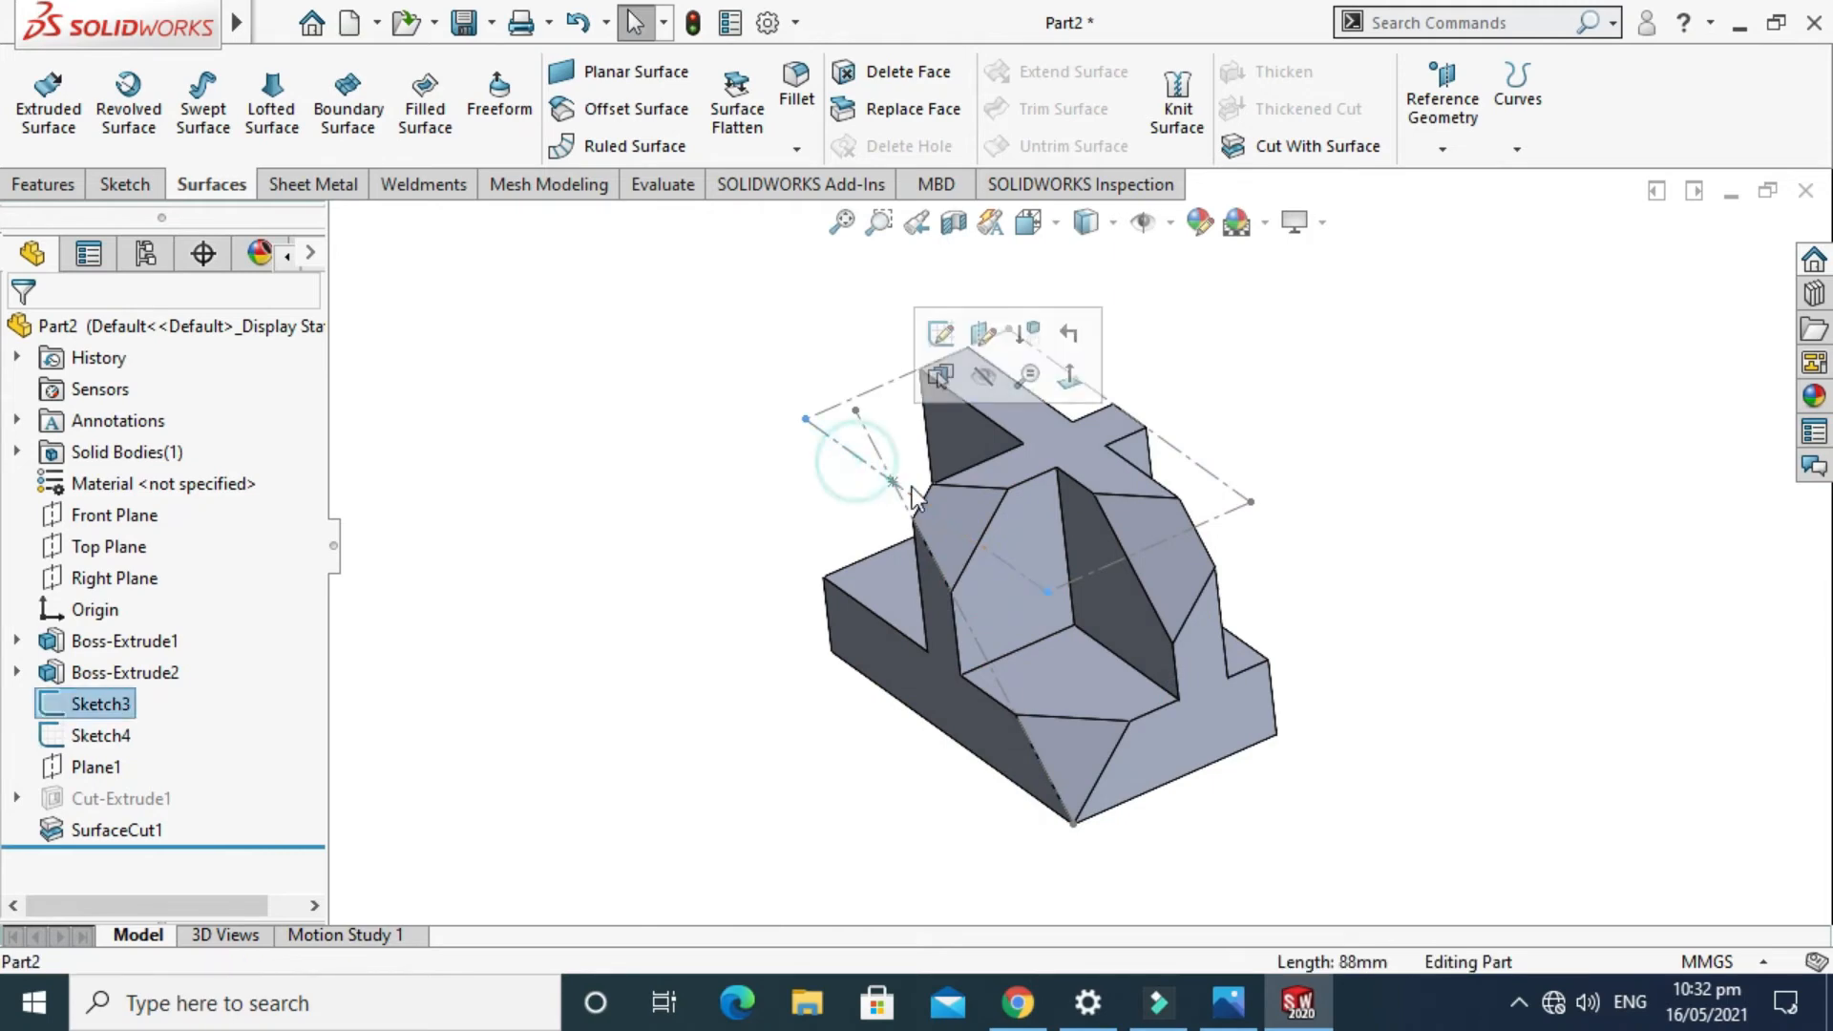
left_click(976, 386)
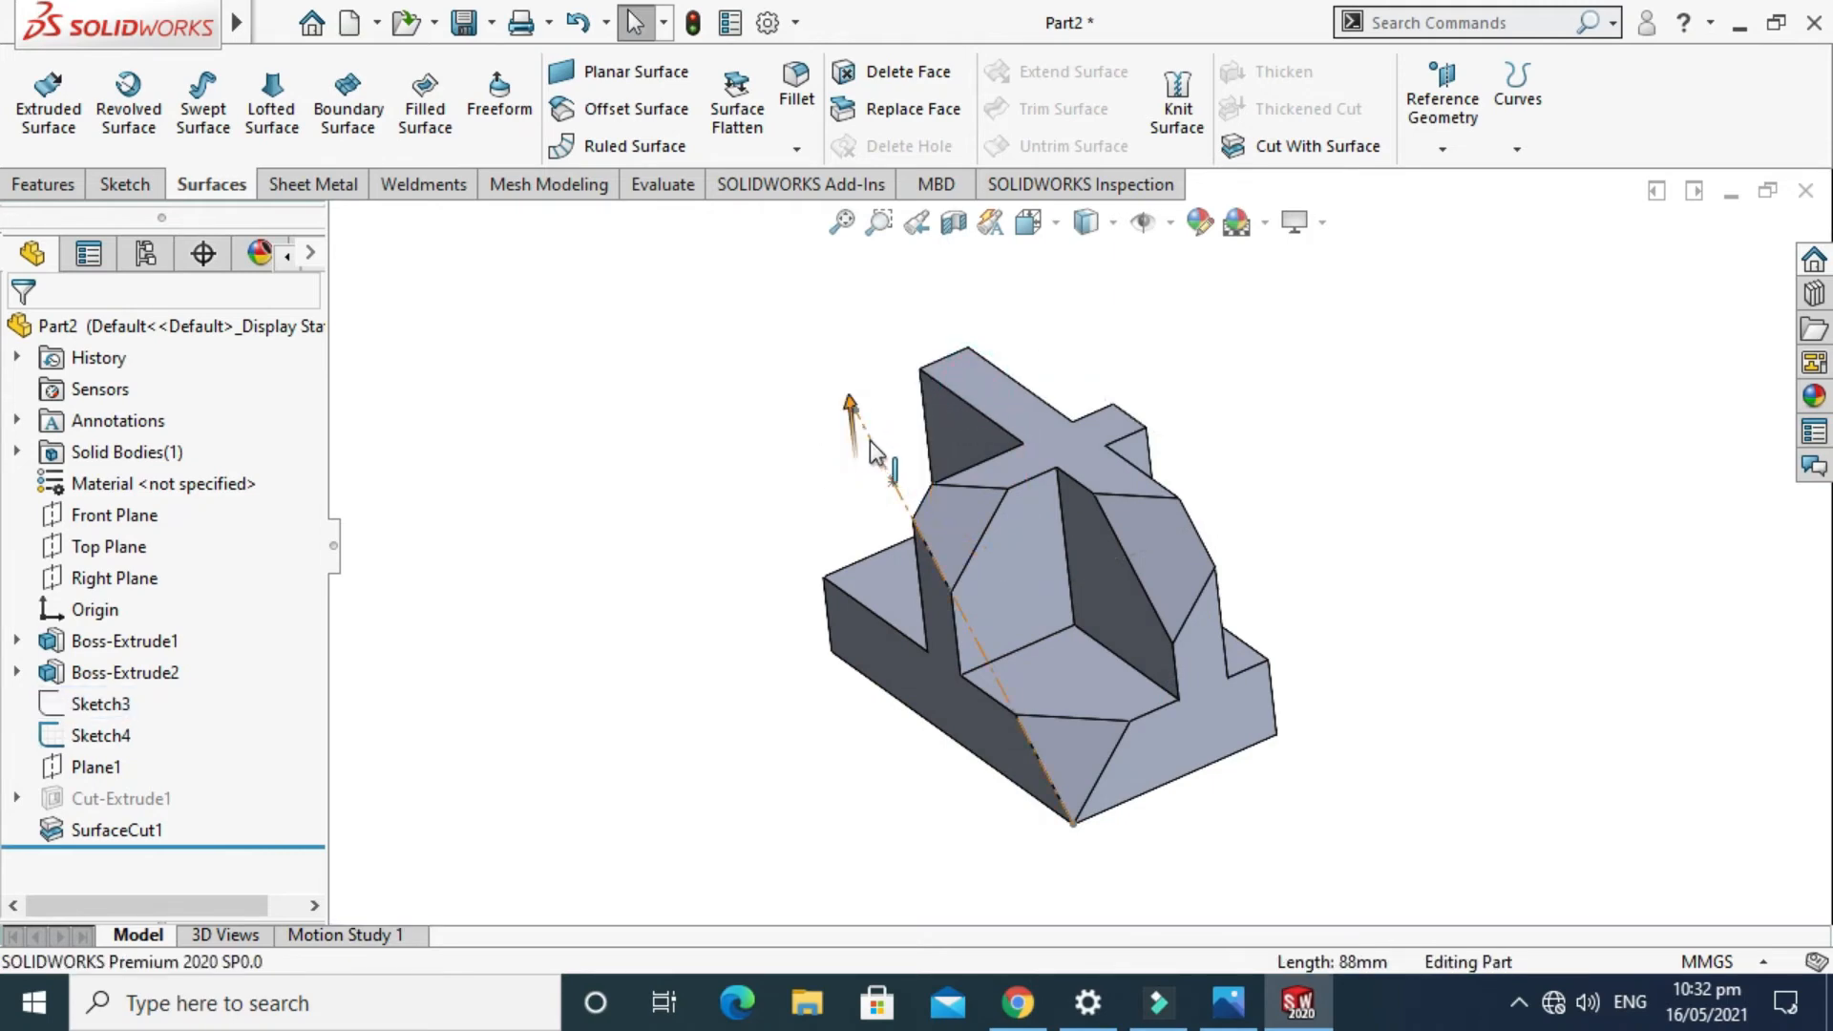
left_click(870, 441)
left_click(999, 367)
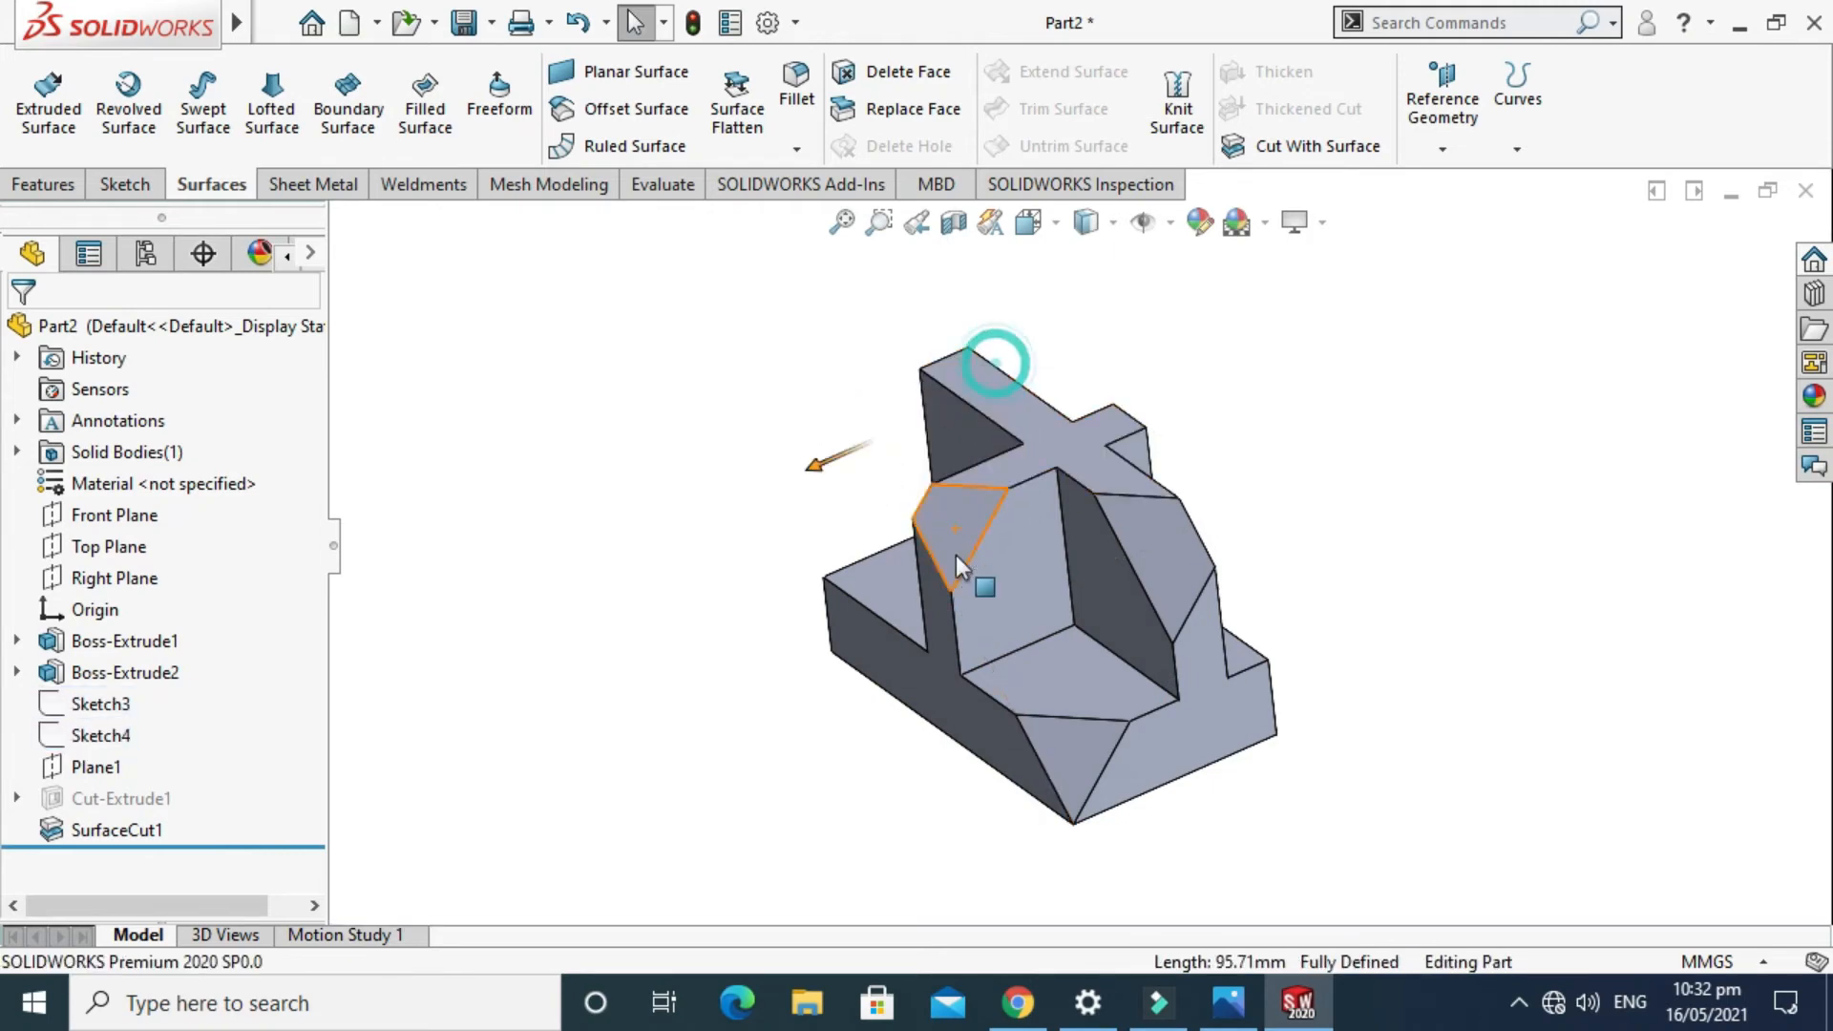
Compare the three slanted faces with the Practice 7 reference image in Photos, and return to the SOLIDWORKS part.
right_click(1325, 332)
left_click(1404, 458)
mouse_move(1335, 492)
left_mouse_down()
mouse_move(1370, 424)
mouse_move(1301, 389)
mouse_move(1314, 481)
left_mouse_up()
left_click(1236, 1014)
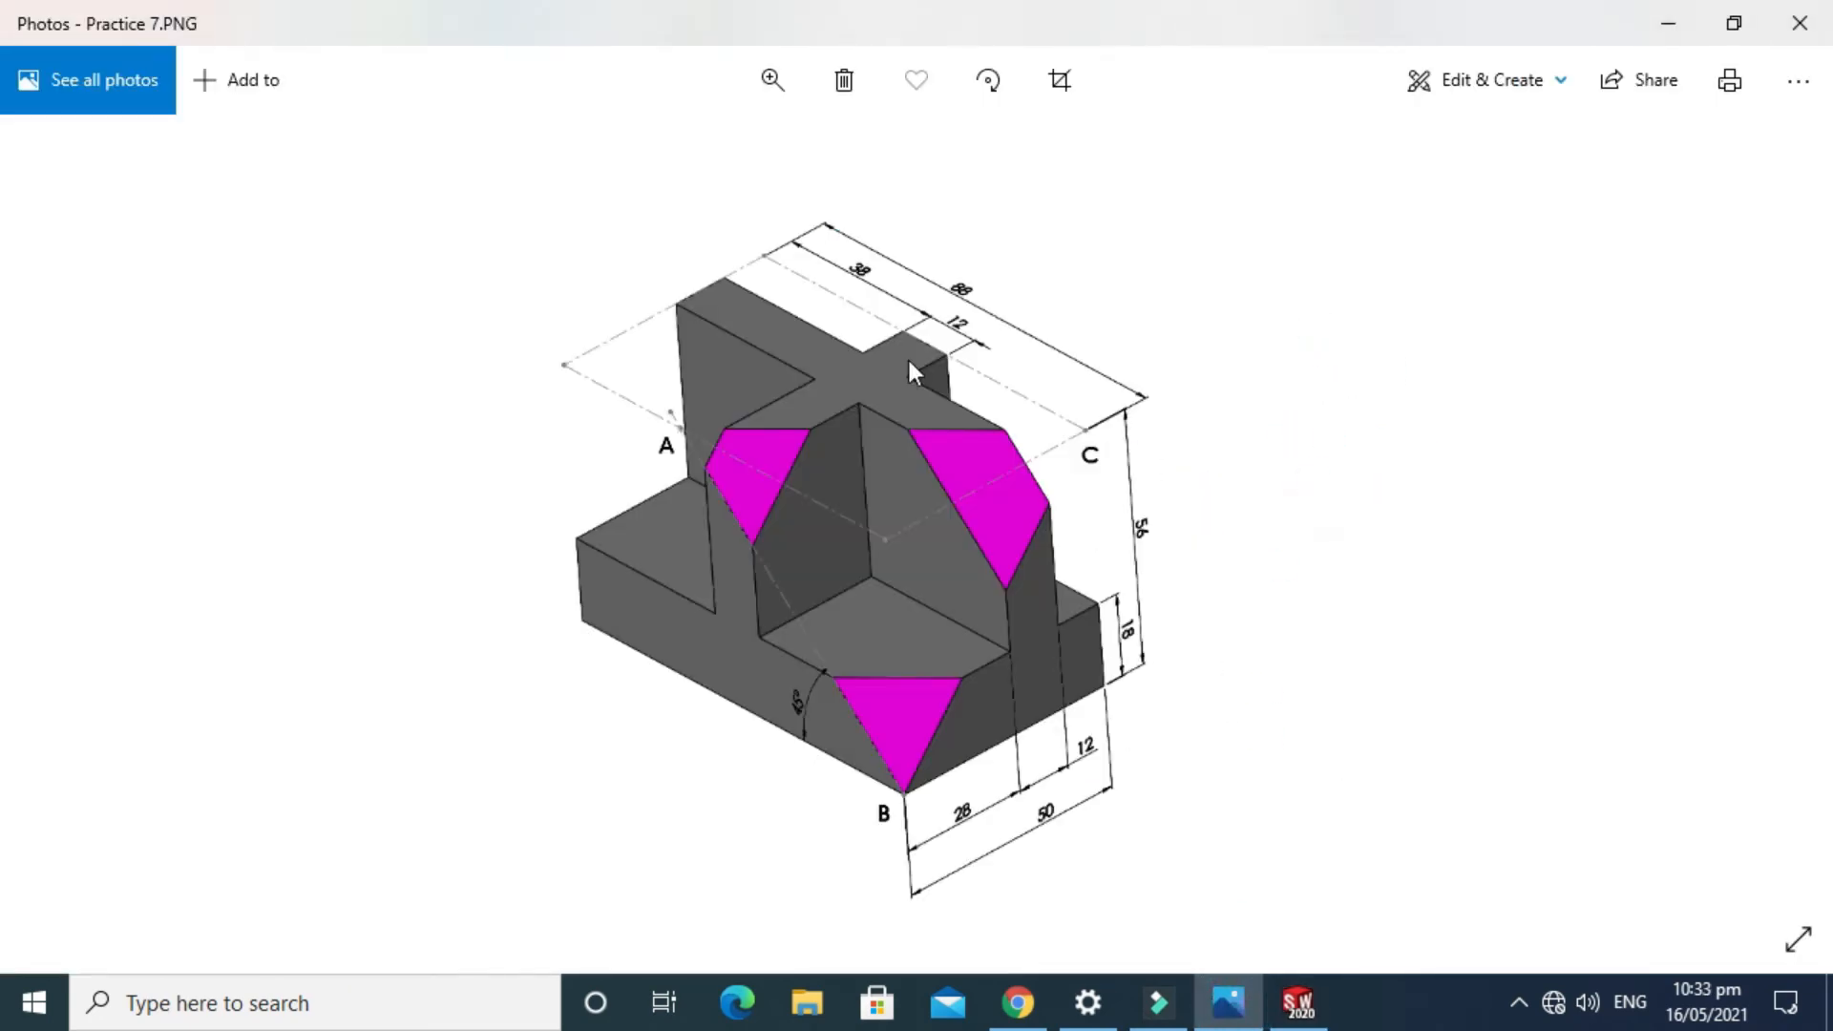
left_click(1284, 1003)
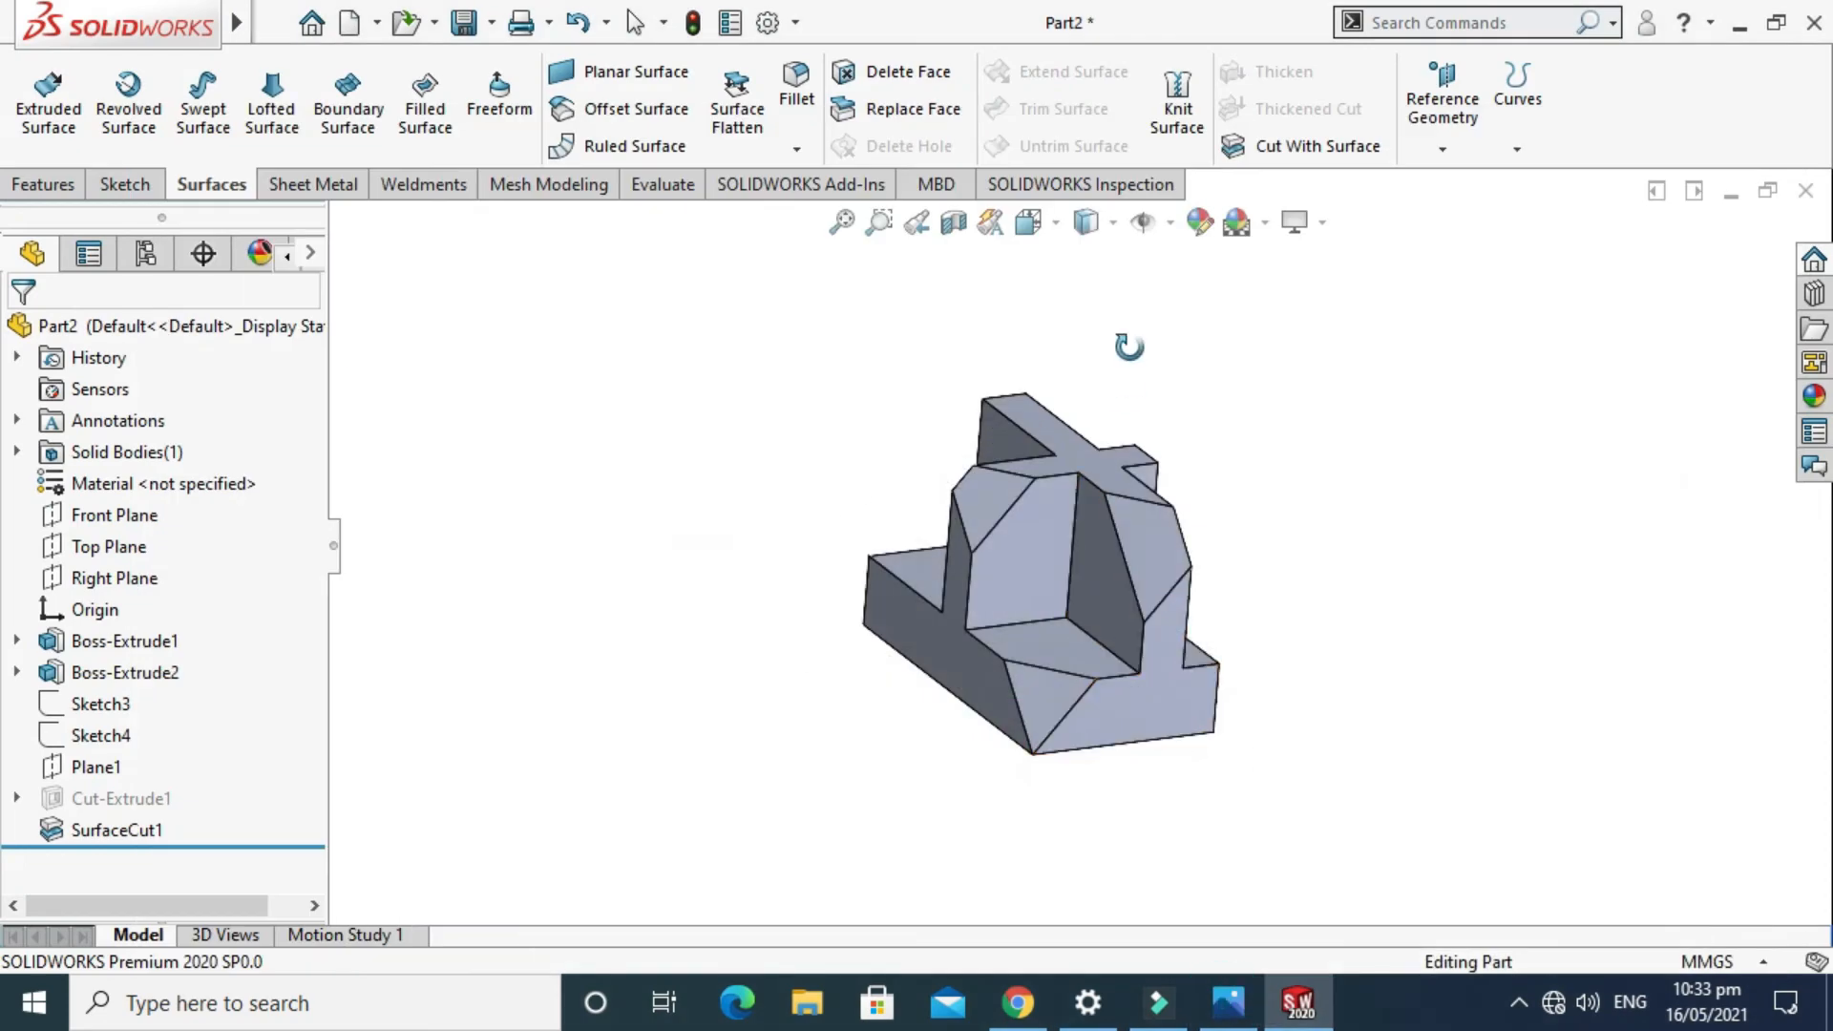
left_click(1204, 230)
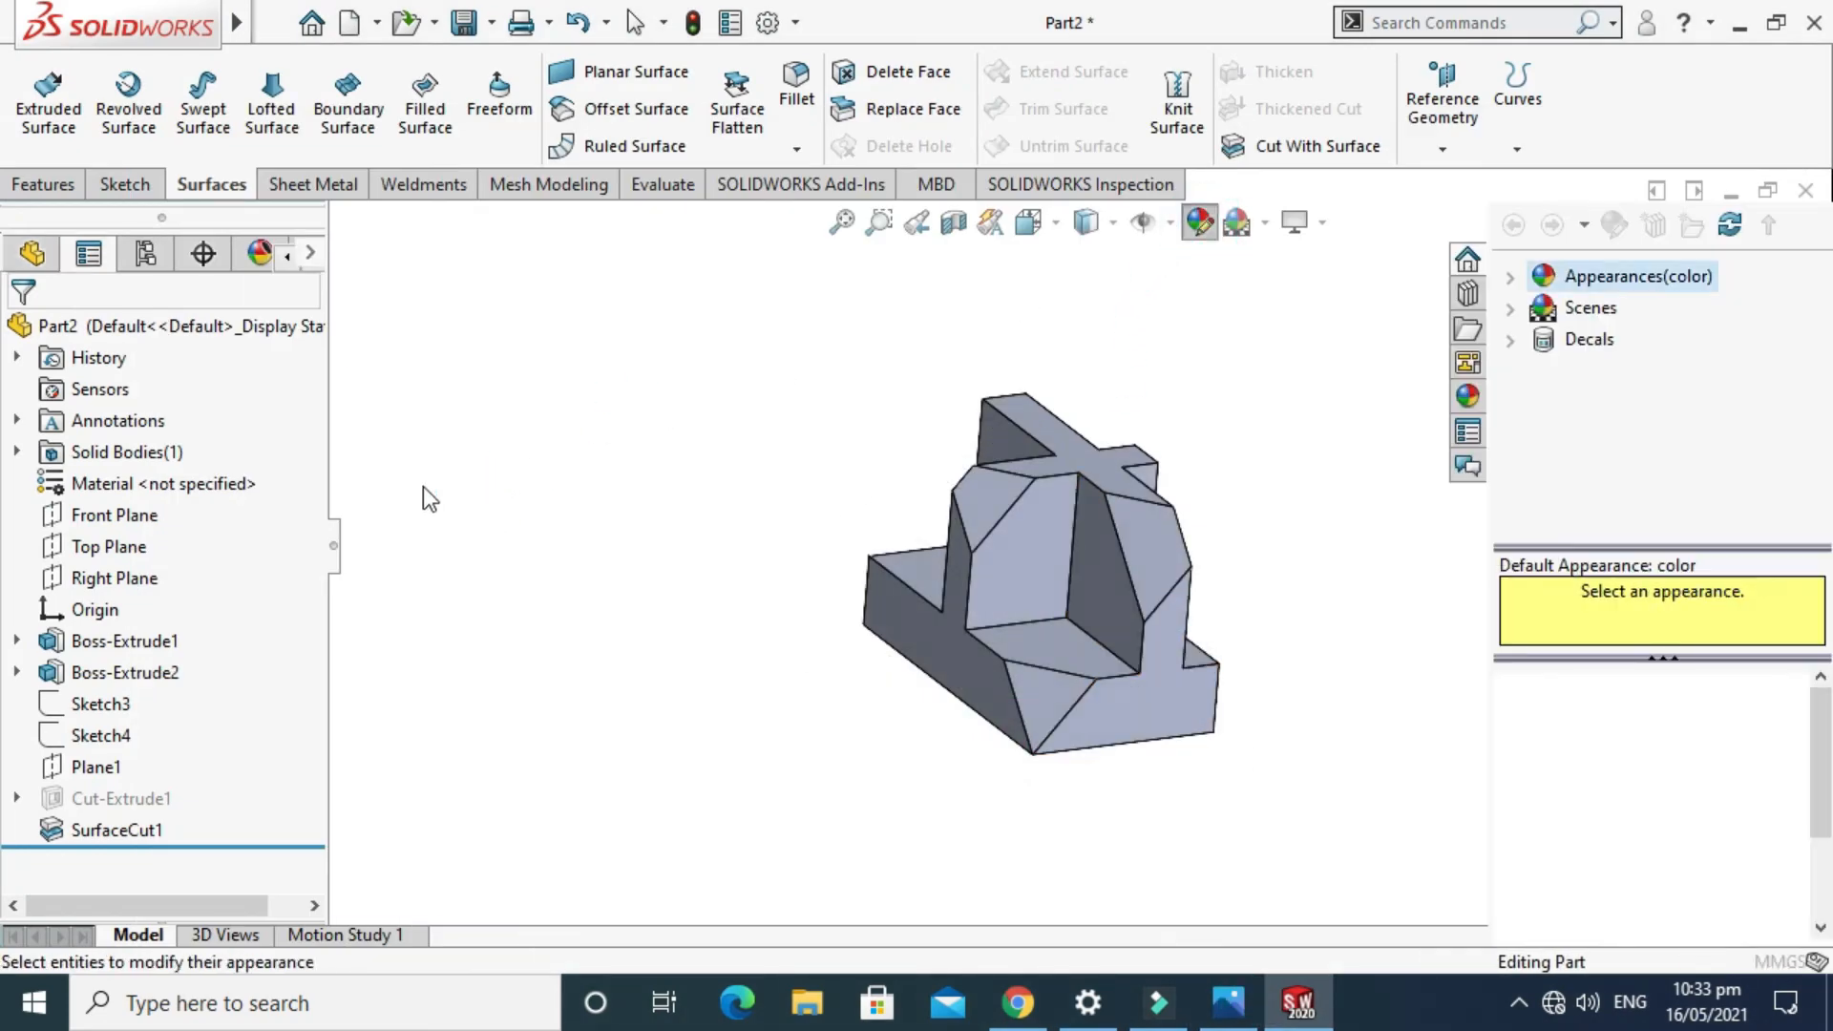
left_click_drag(309, 527, 307, 617)
left_click(225, 662)
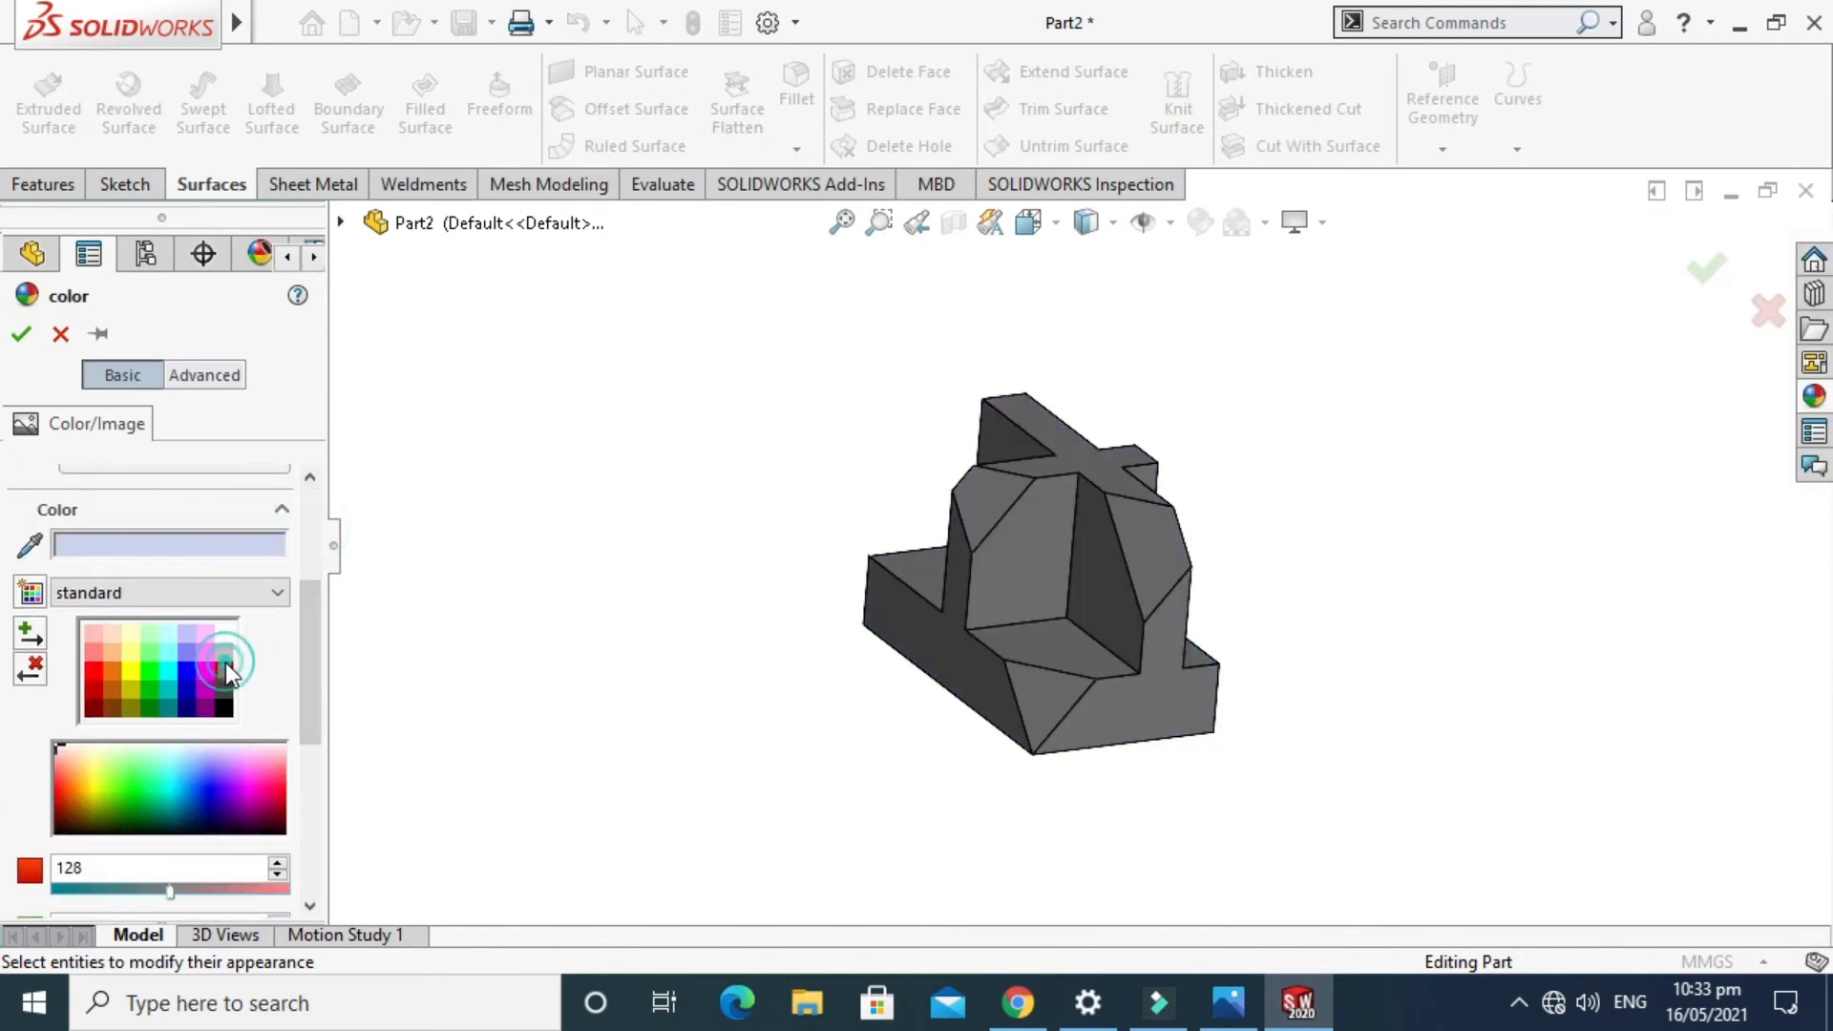
left_click(228, 651)
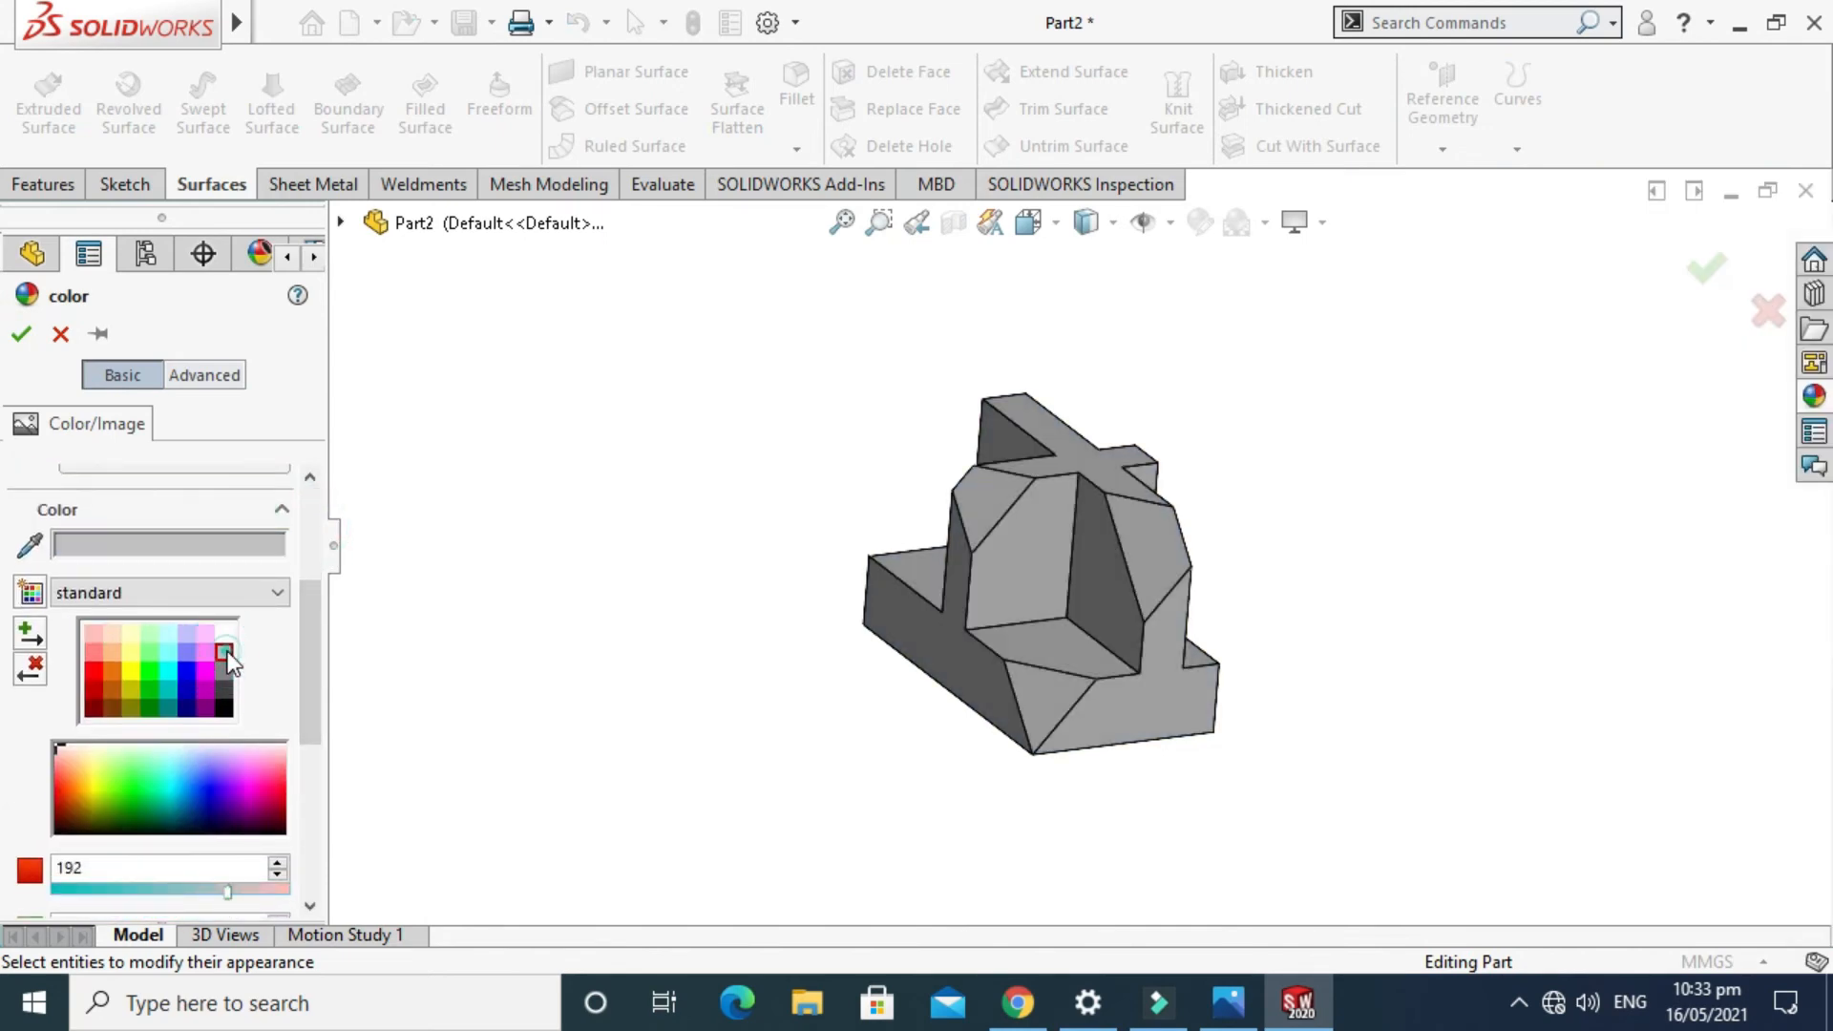
scroll(886, 535, "down", 1)
left_click(679, 537)
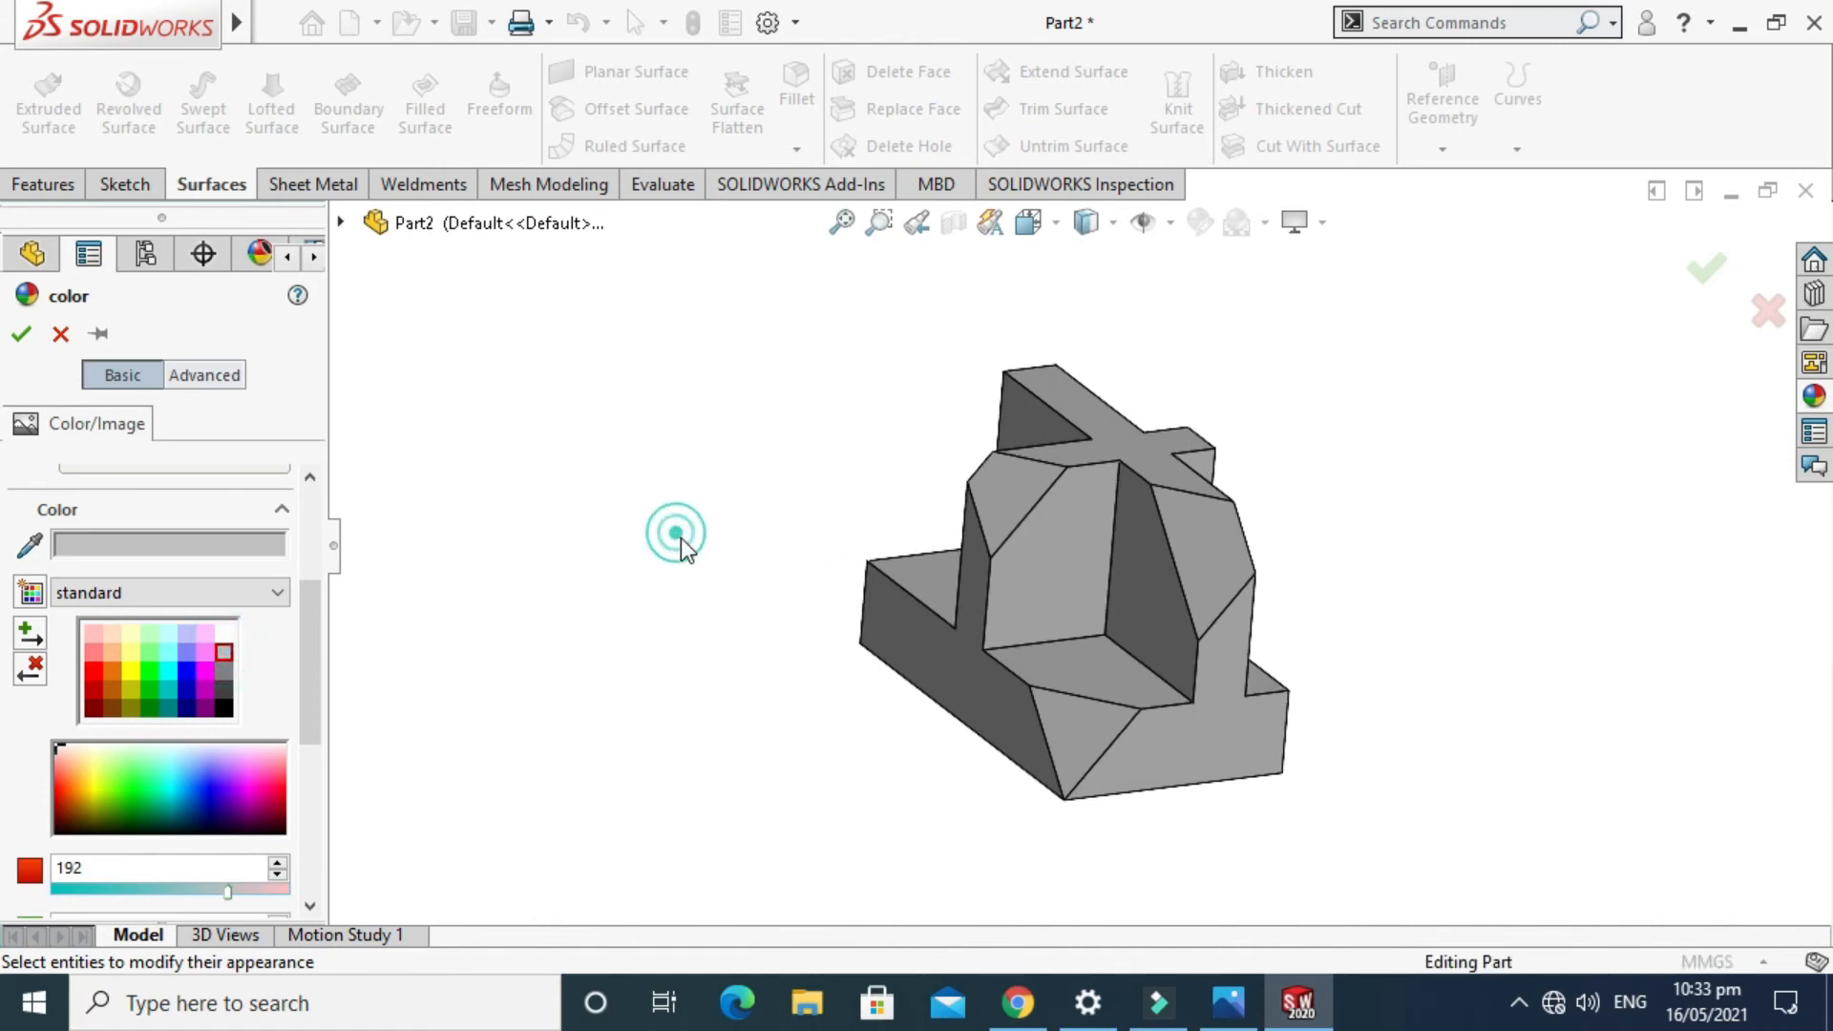
left_click(1007, 495)
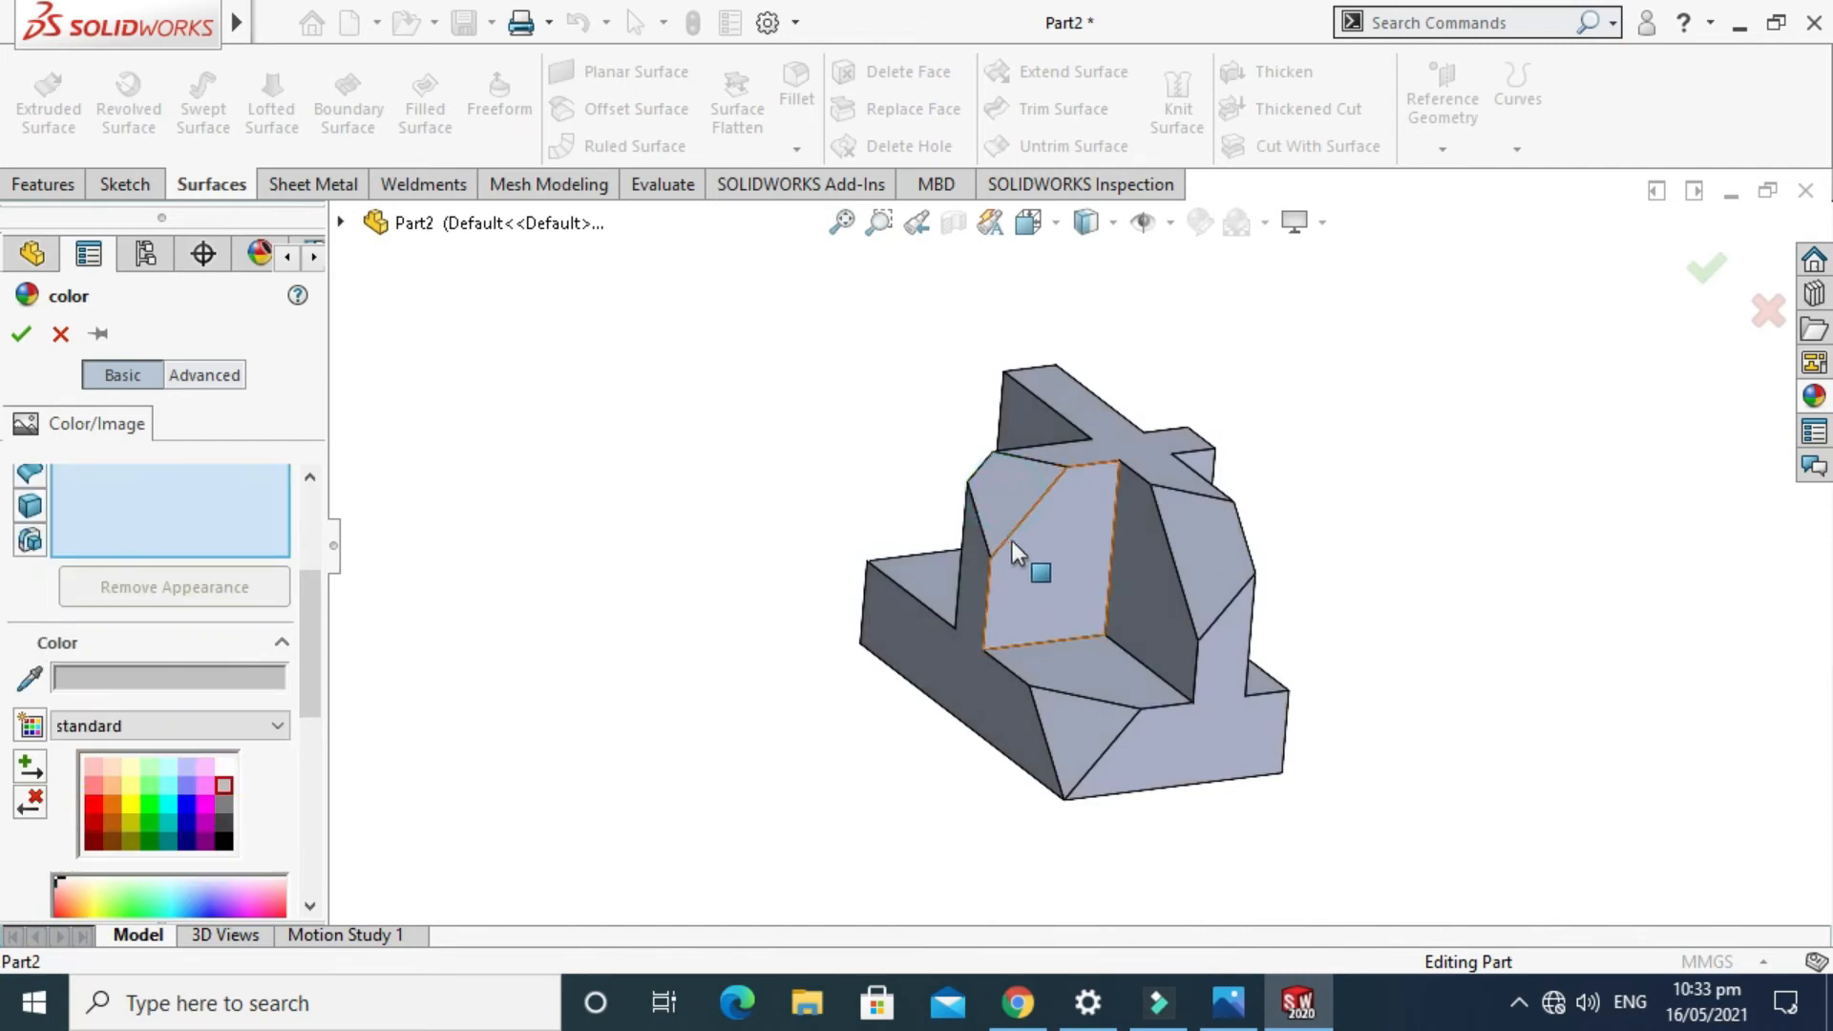
left_click(61, 335)
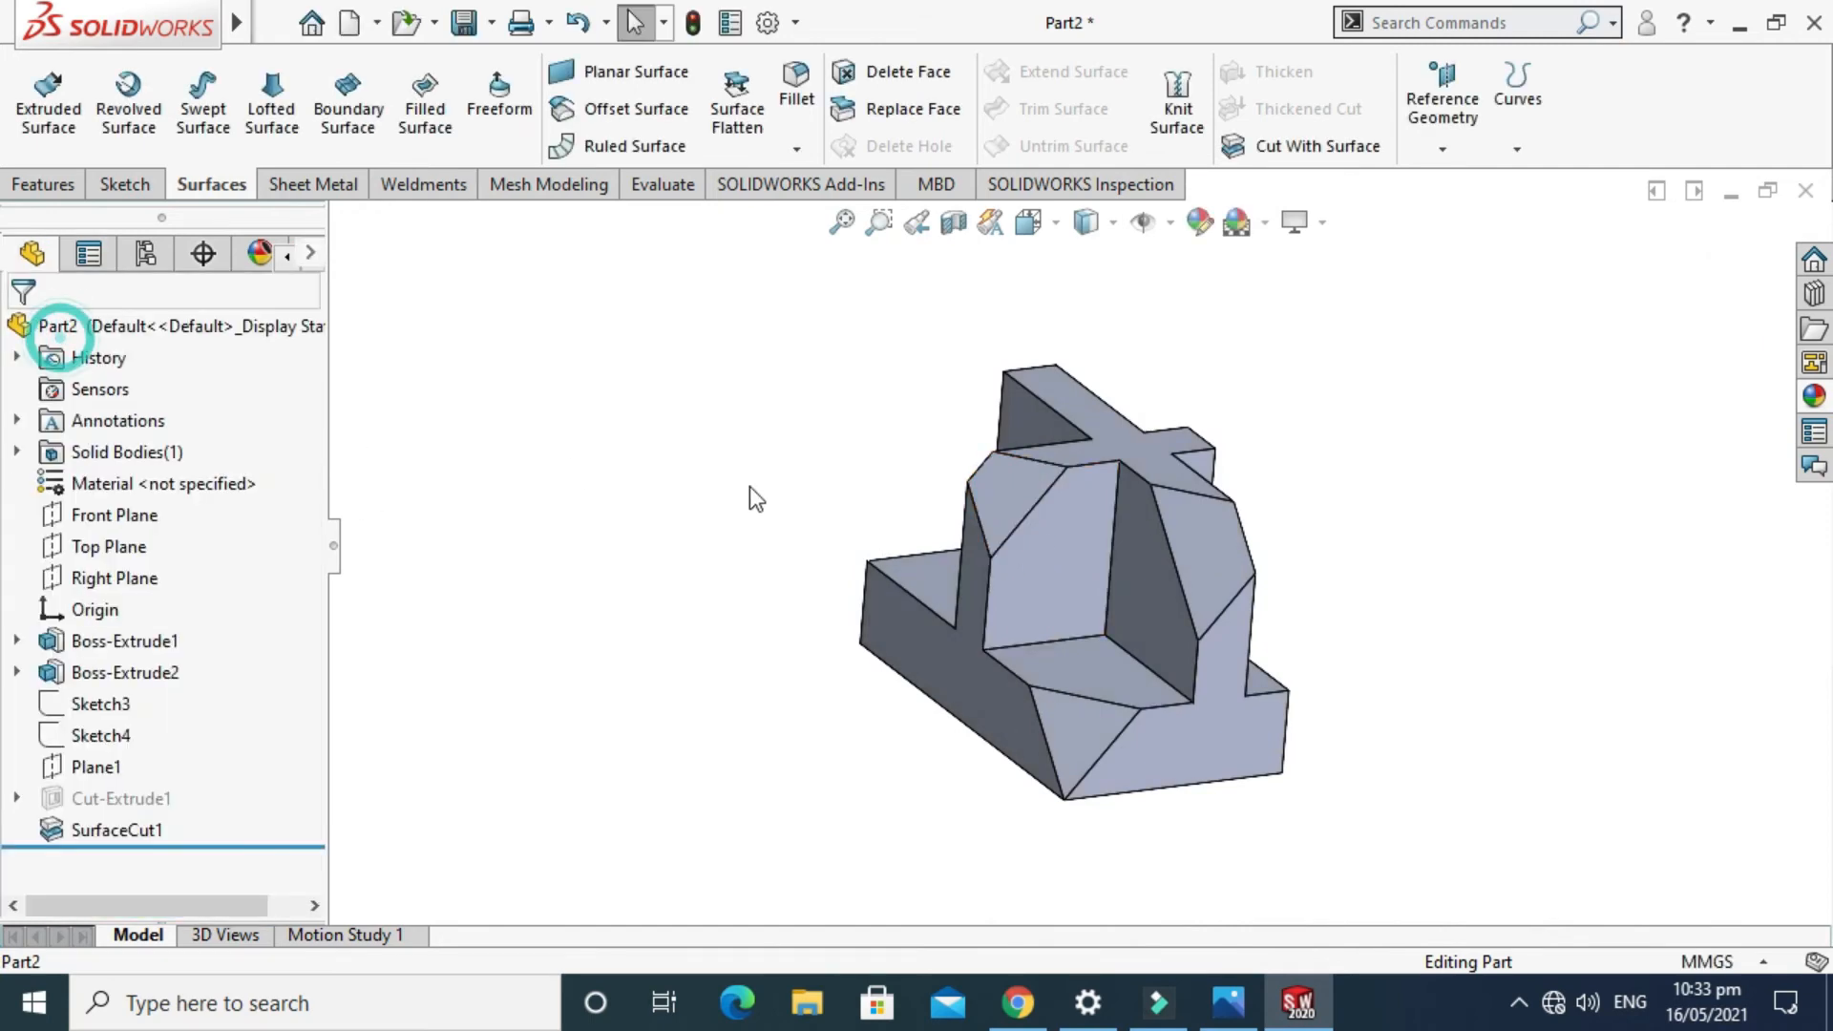
Apply a medium gray color from the standard swatches to the whole part.
left_click(1198, 222)
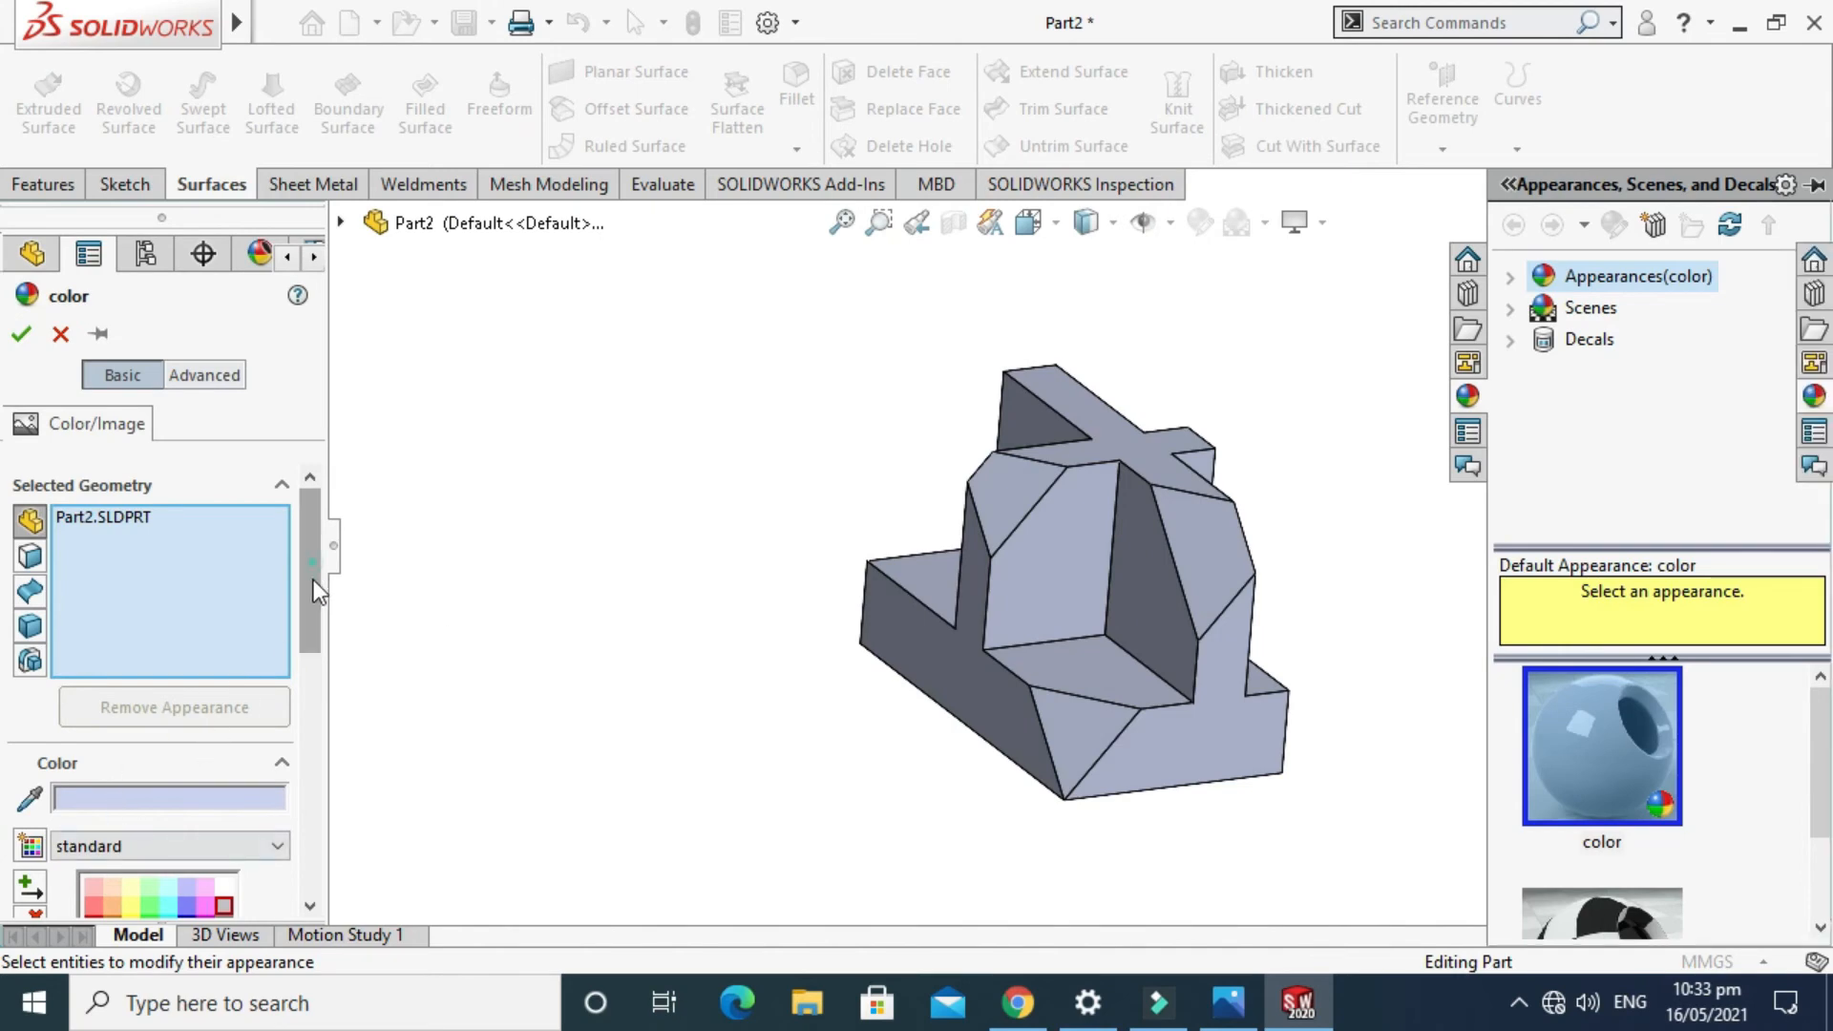
scroll(313, 580, "down", 3)
left_click(223, 770)
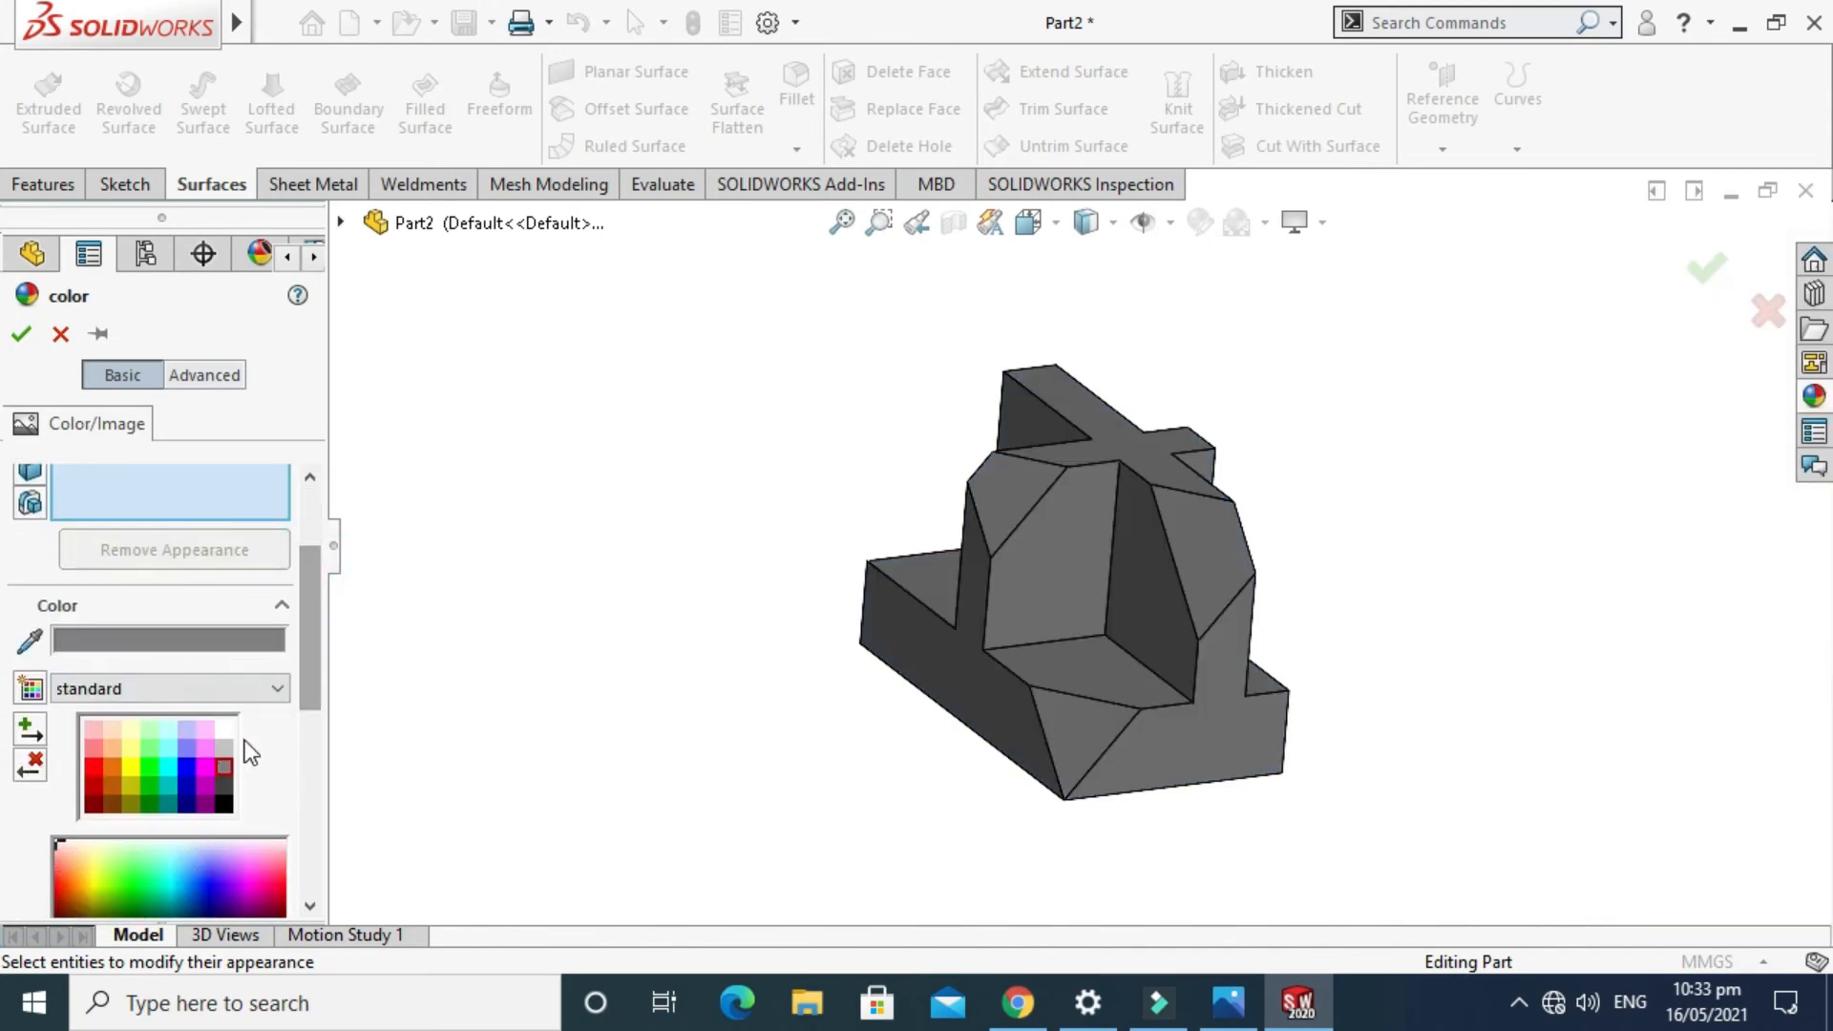
left_click(1224, 1022)
left_click(1225, 1021)
left_click(21, 333)
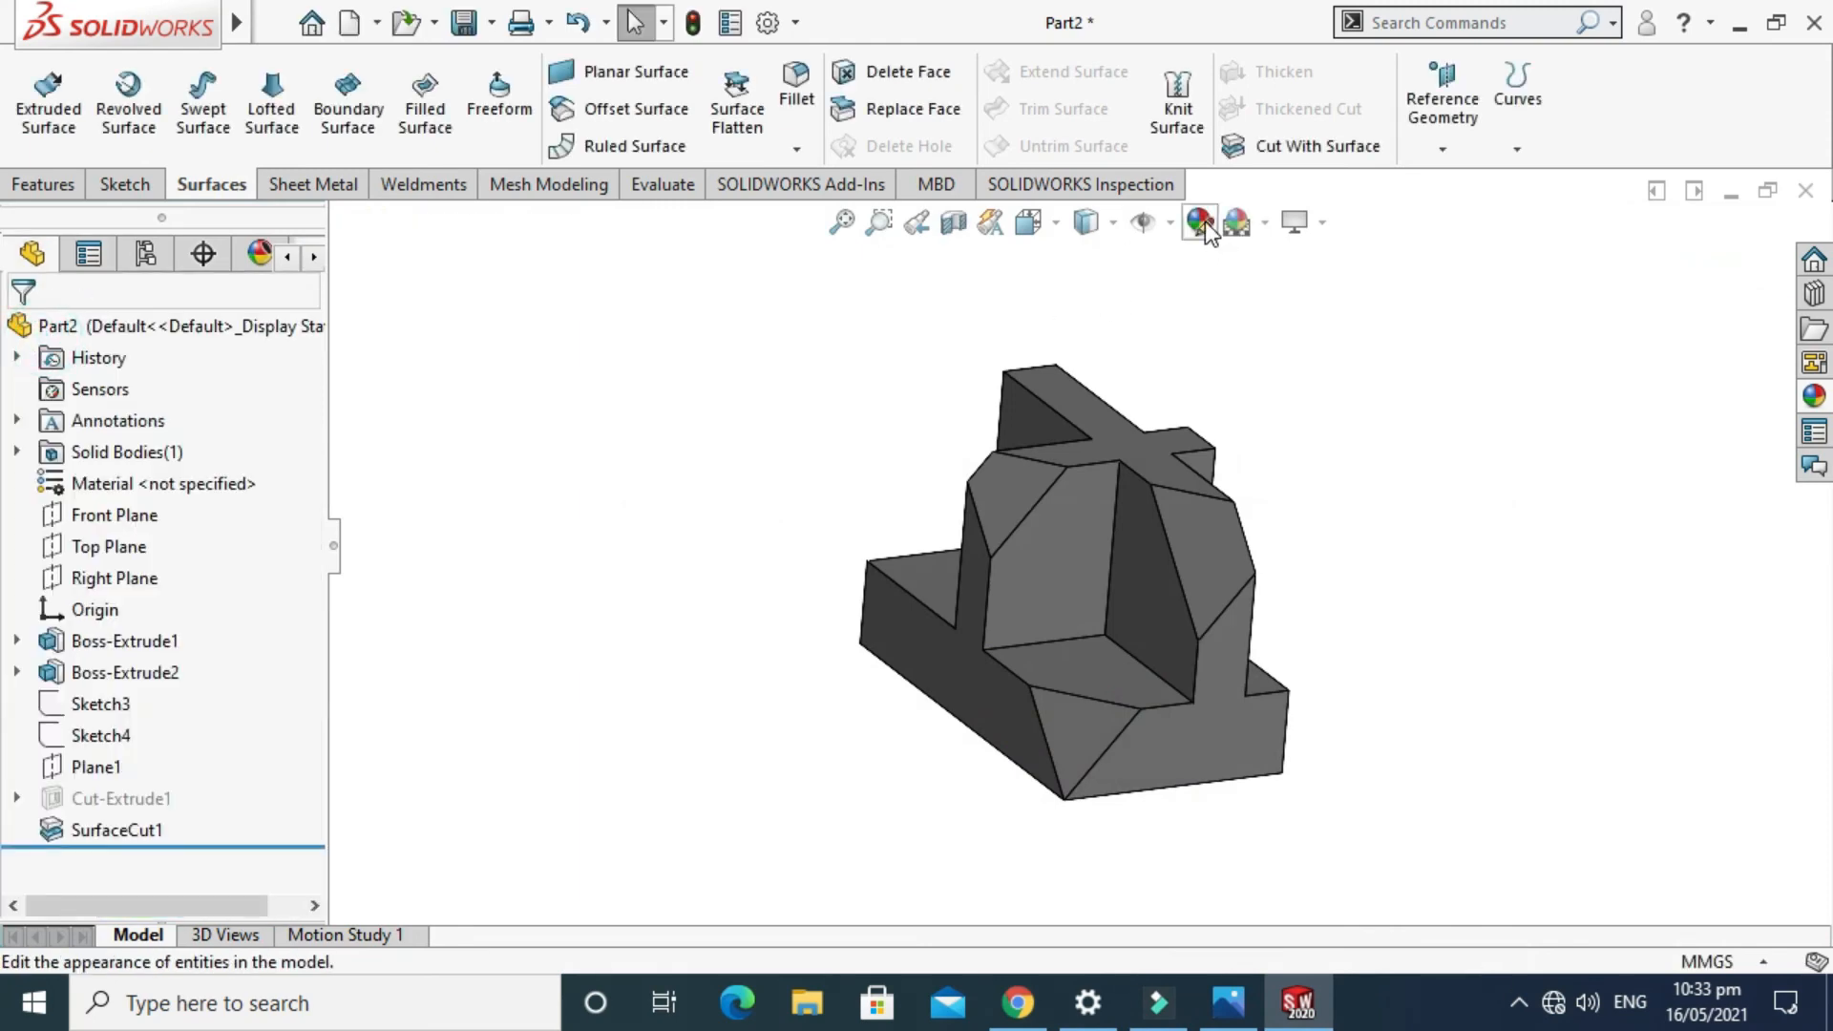
Open the part's color appearance for editing, limit selection to faces, and clear everything from the selected geometry.
left_click(1201, 221)
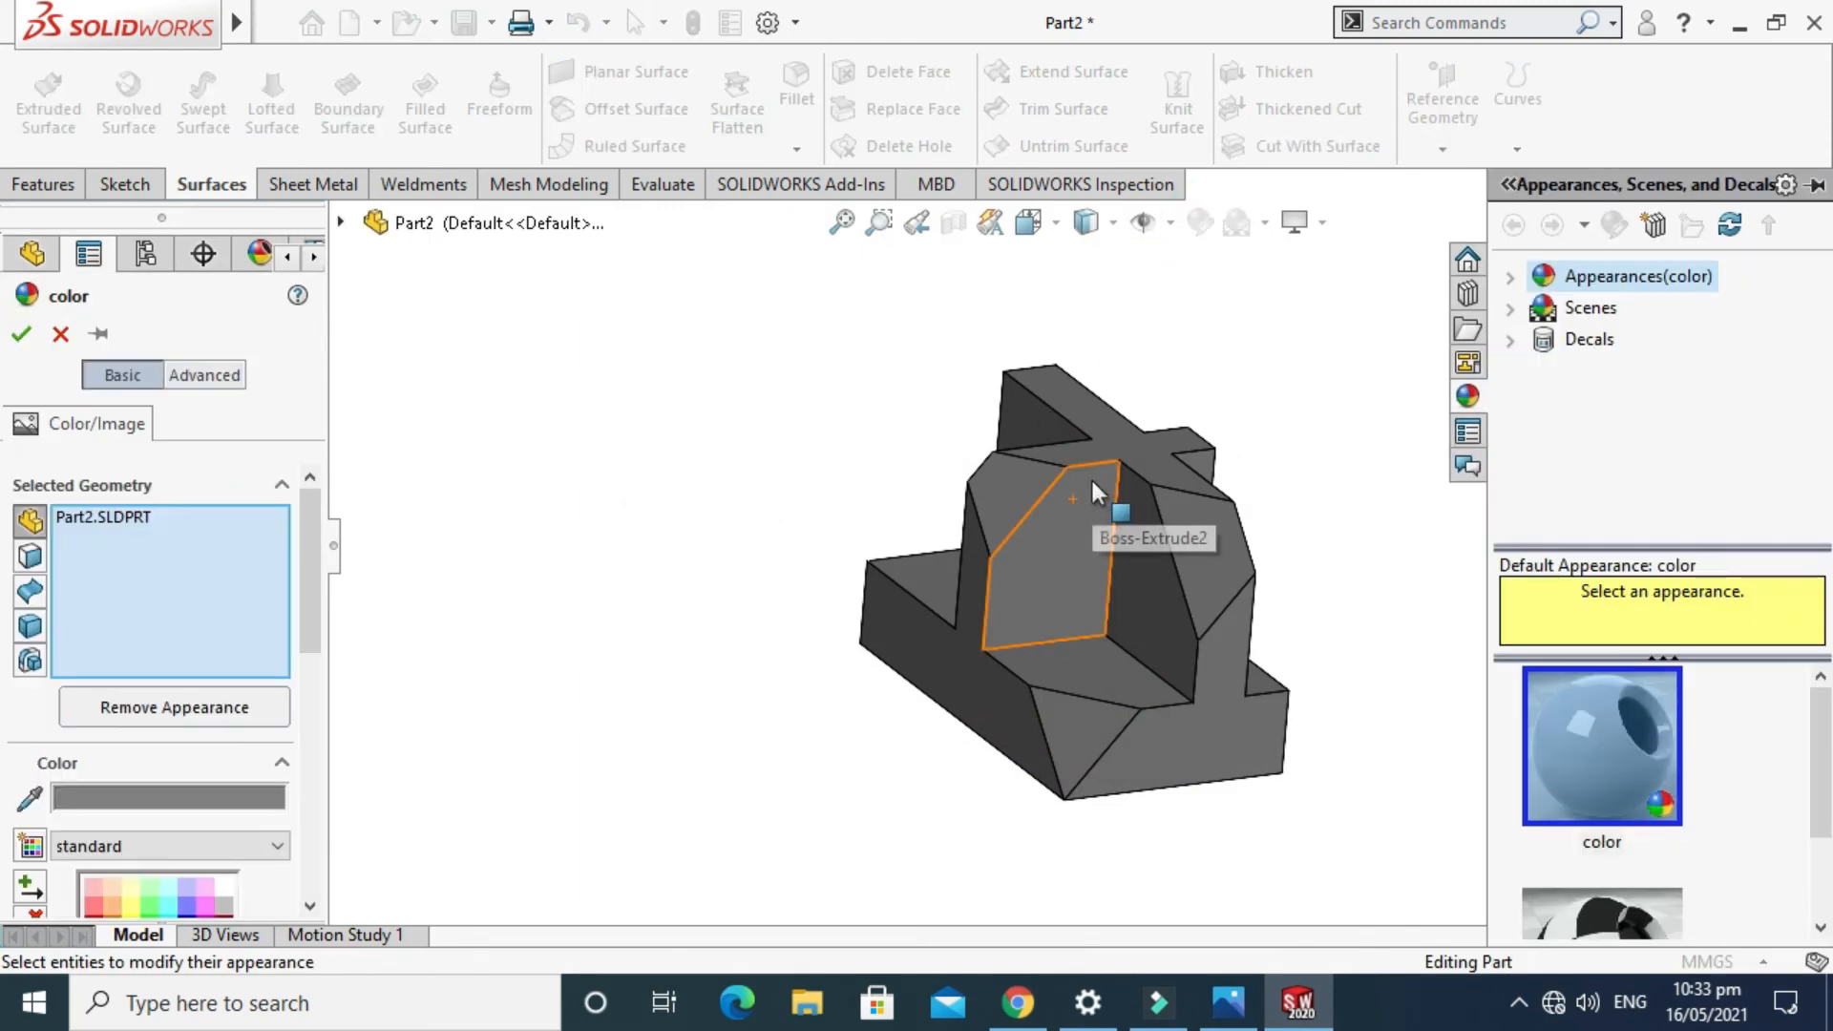
left_click_drag(311, 545, 318, 604)
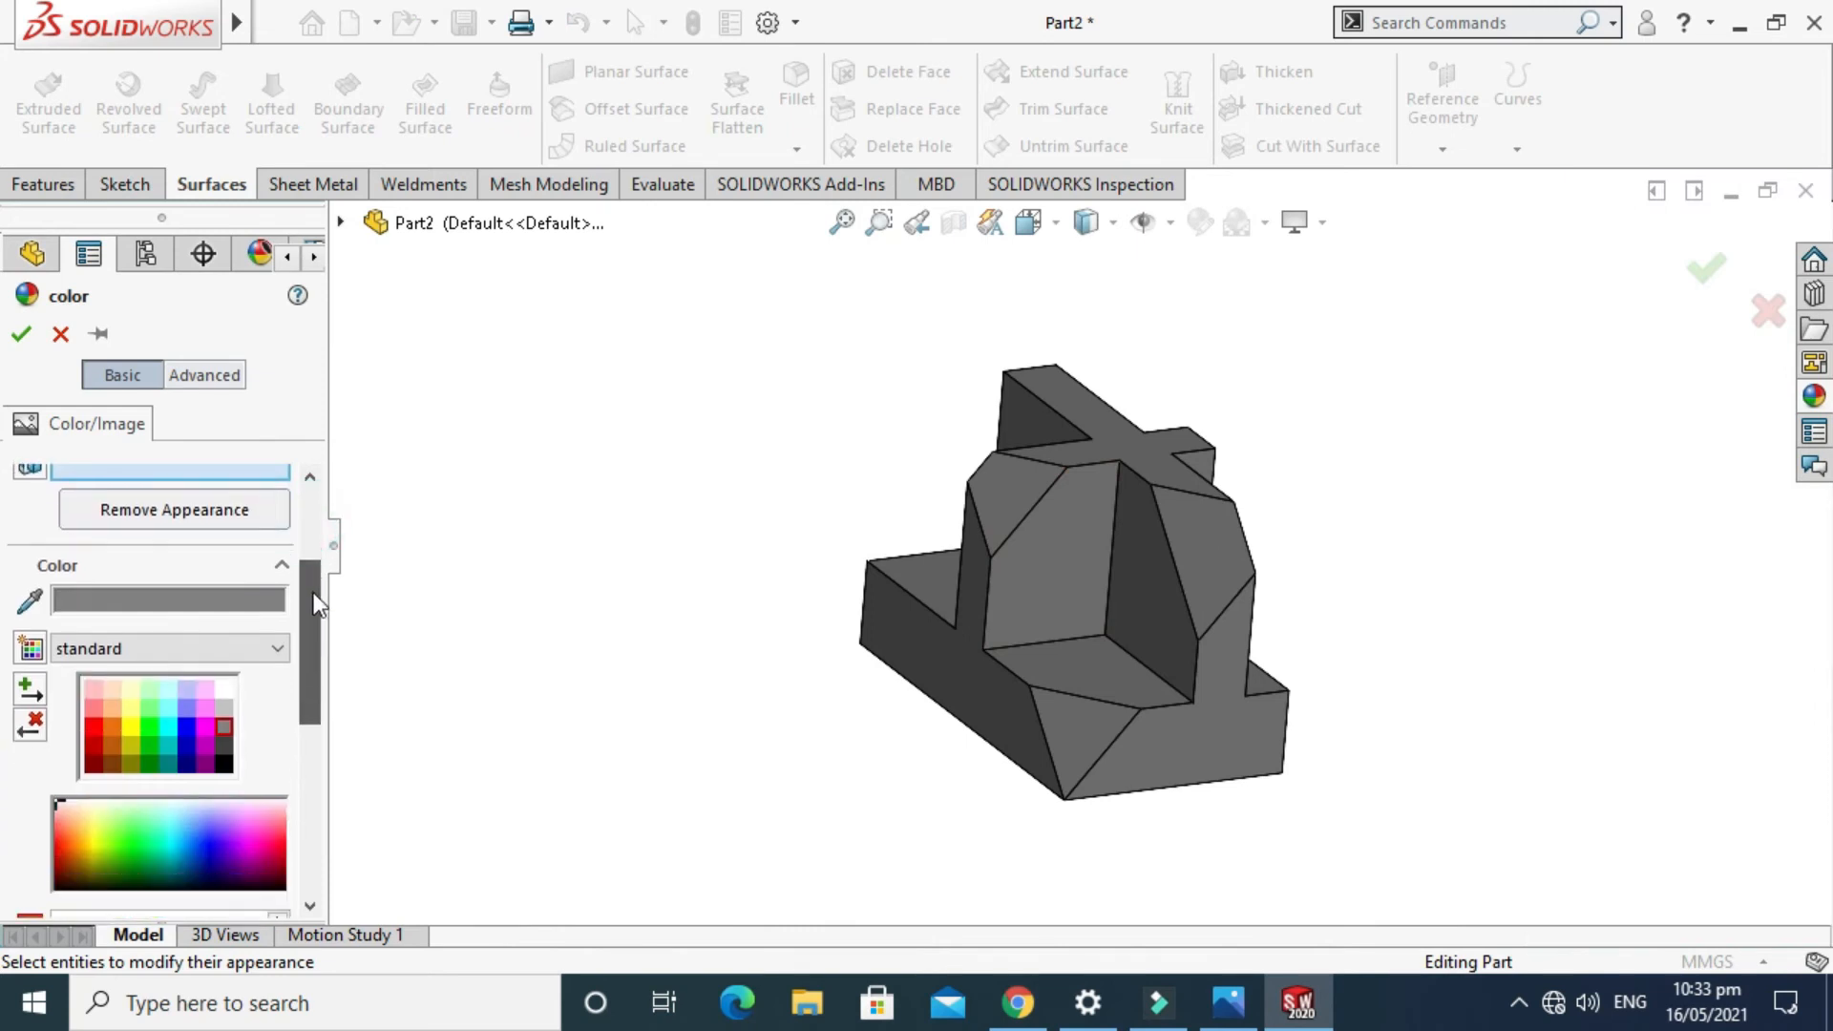
left_click(981, 496)
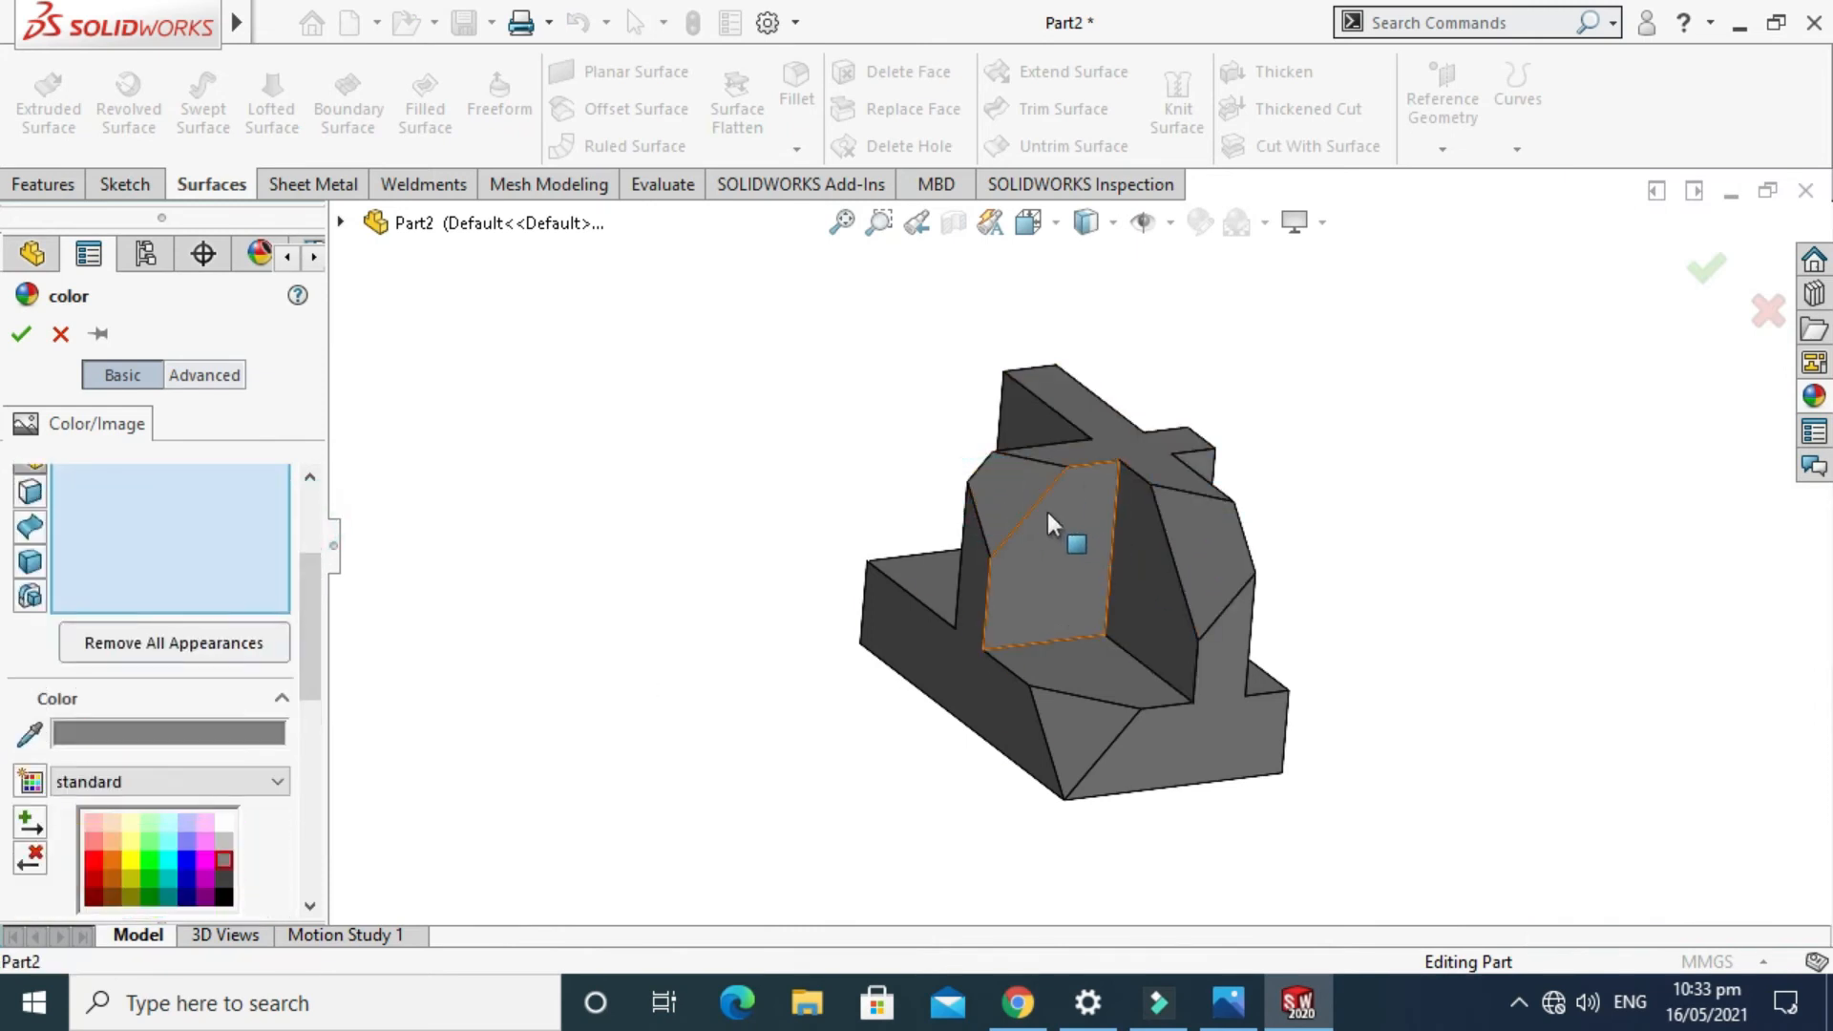
left_click(1021, 495)
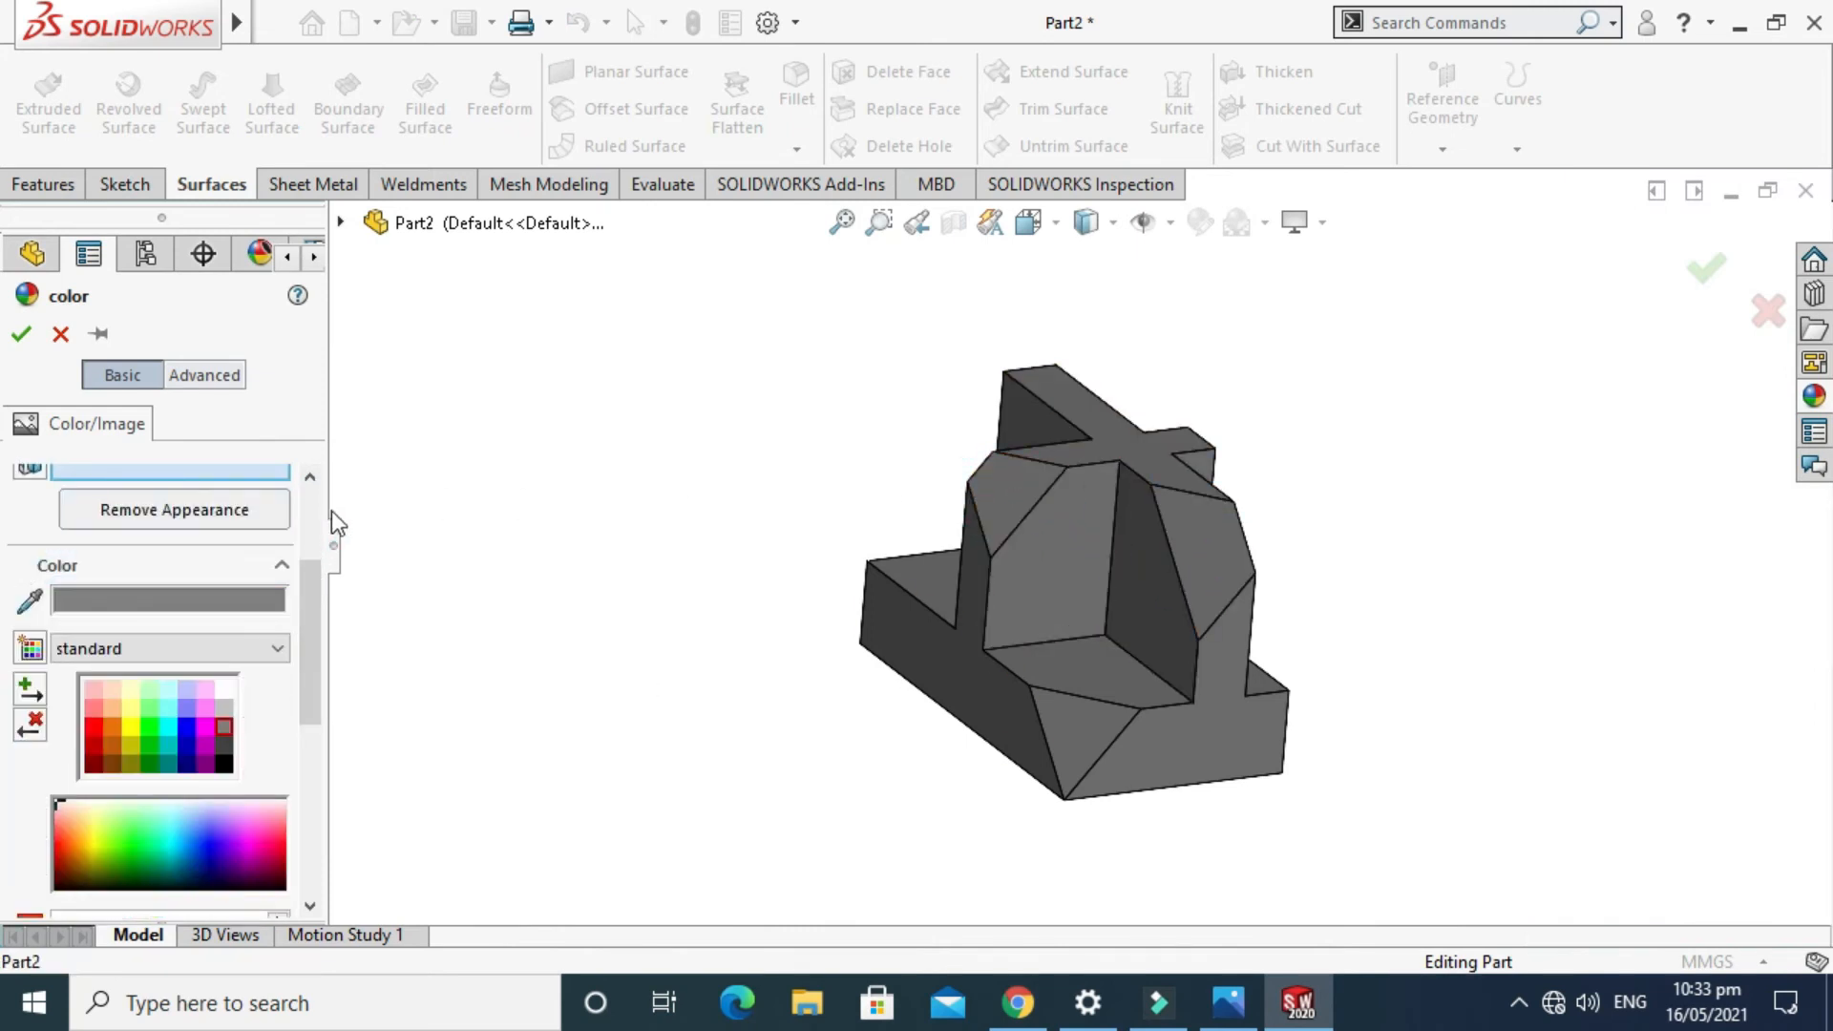
left_click_drag(318, 592, 318, 515)
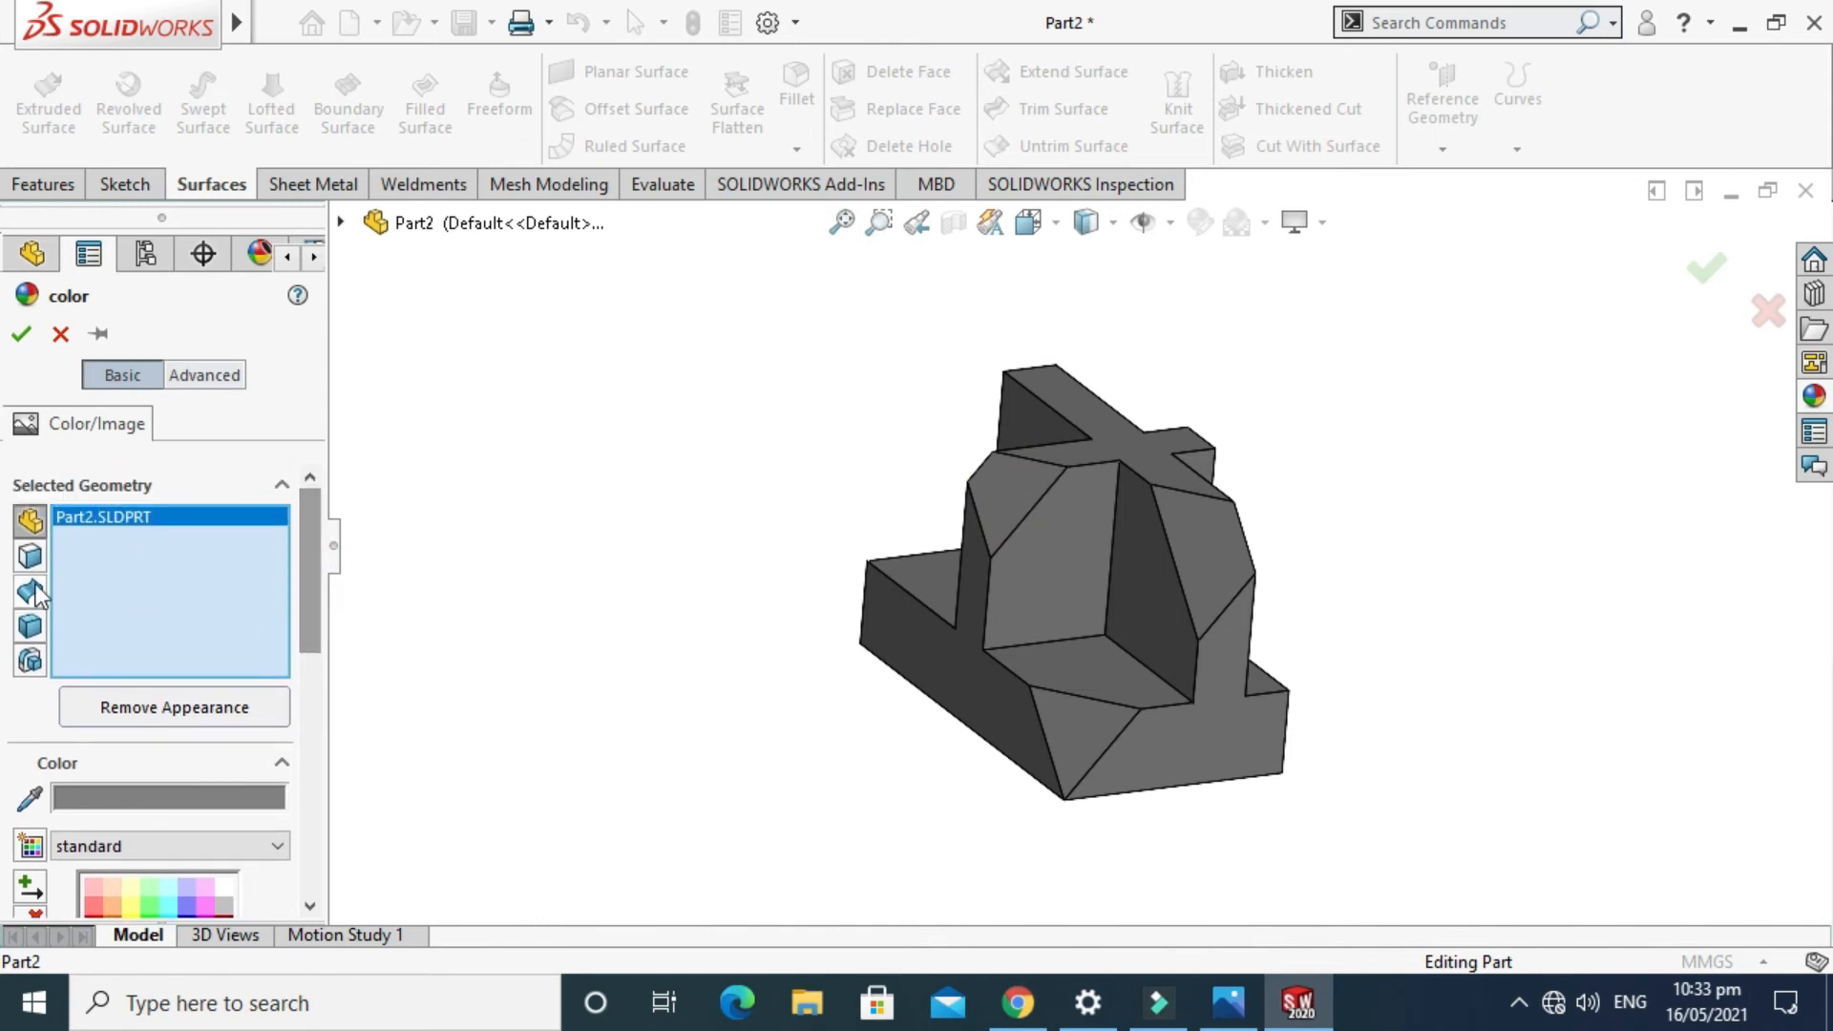
left_click(32, 555)
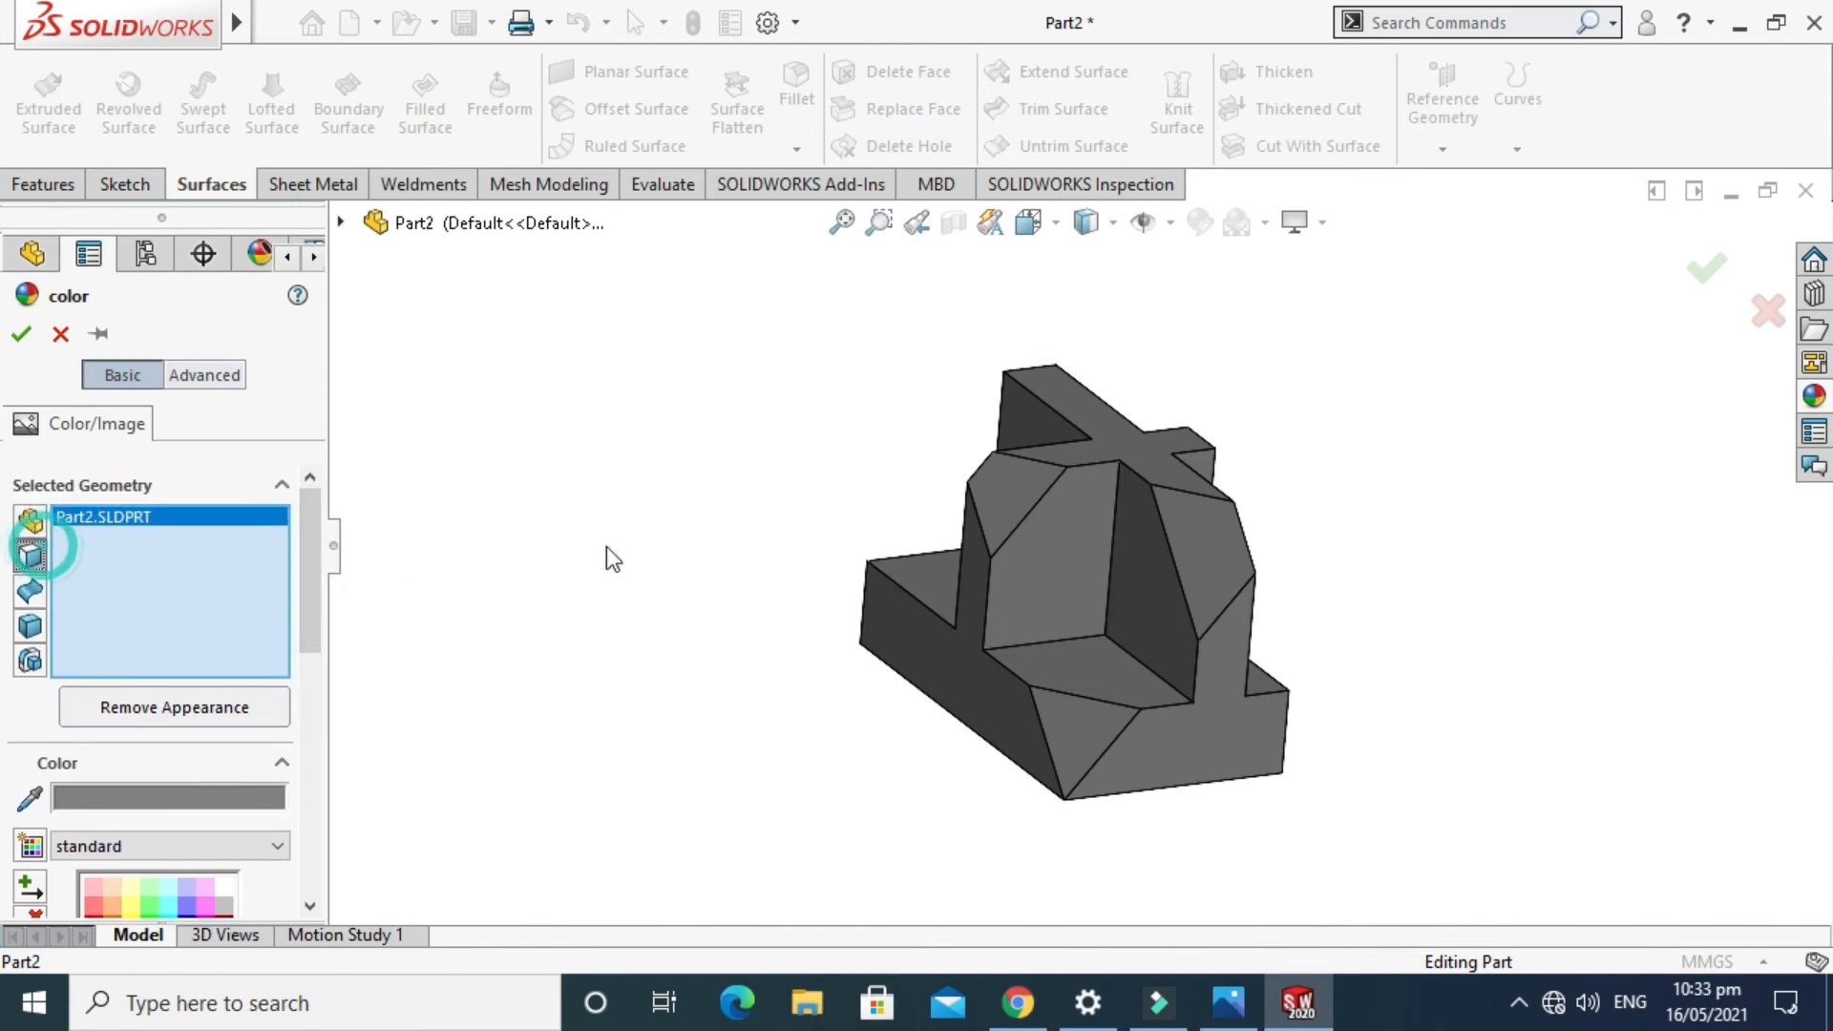
left_click(1001, 474)
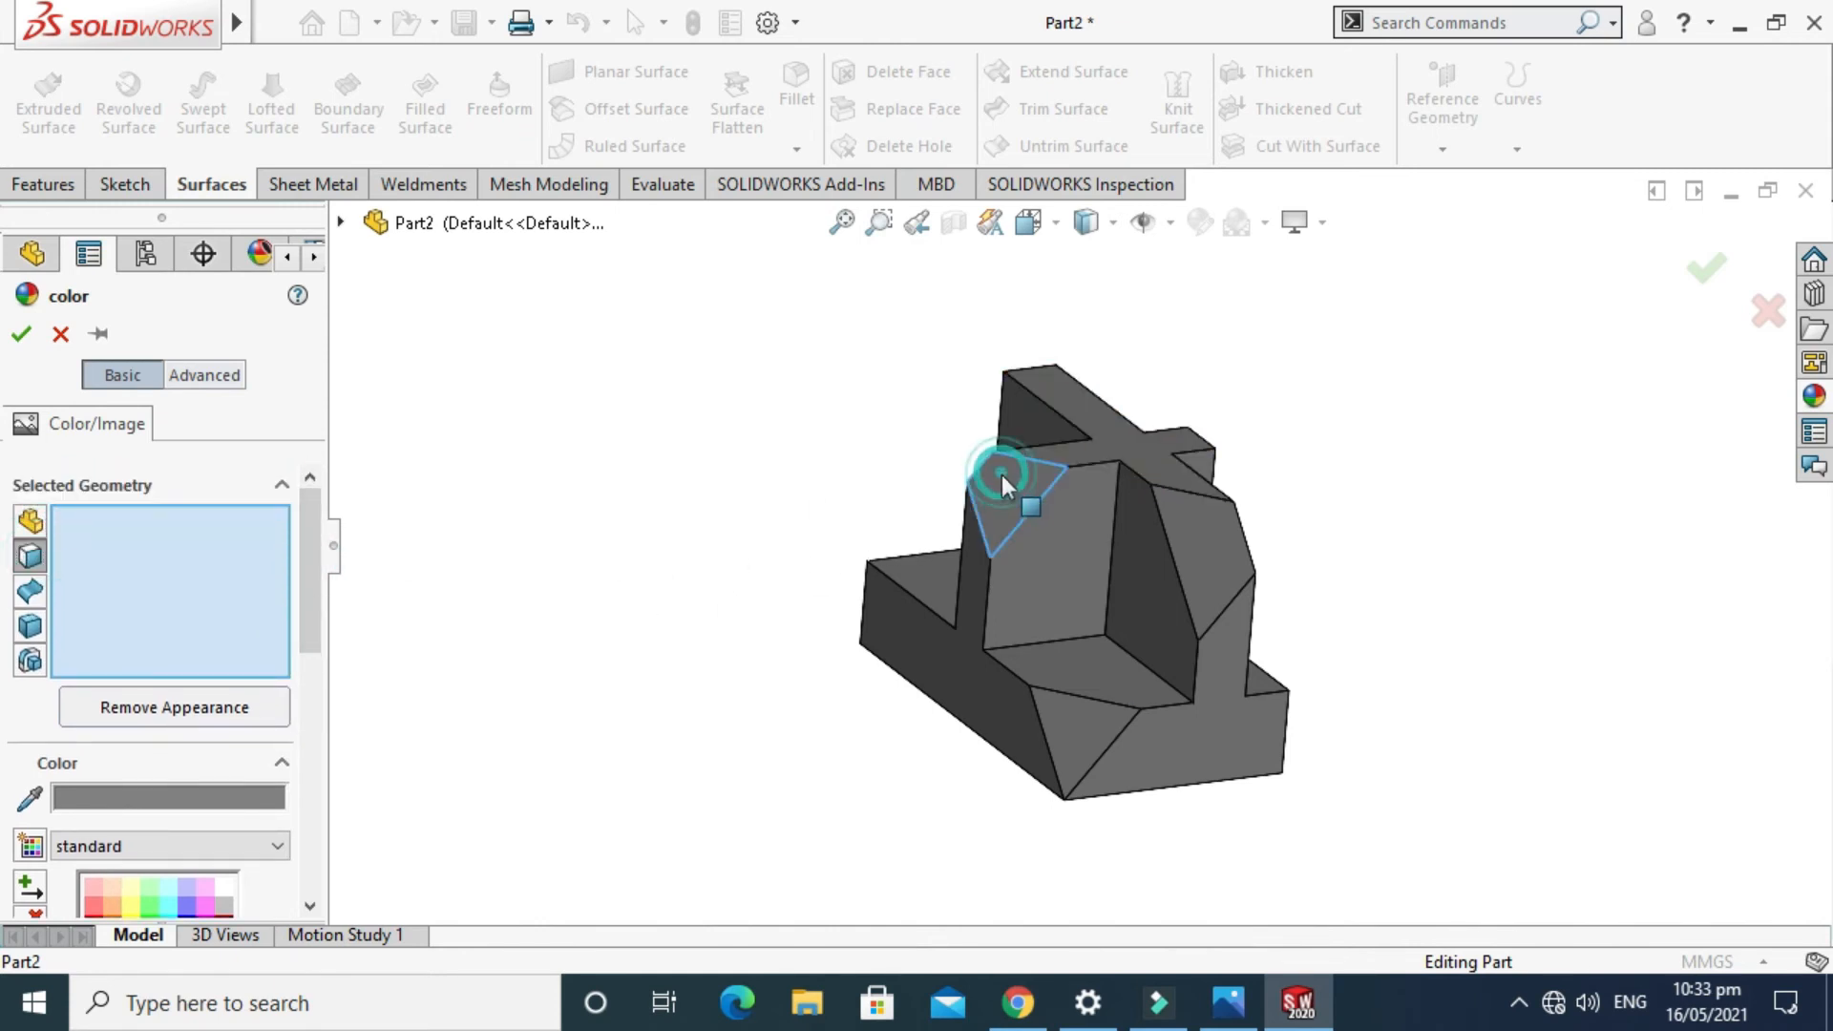
left_click(1187, 529)
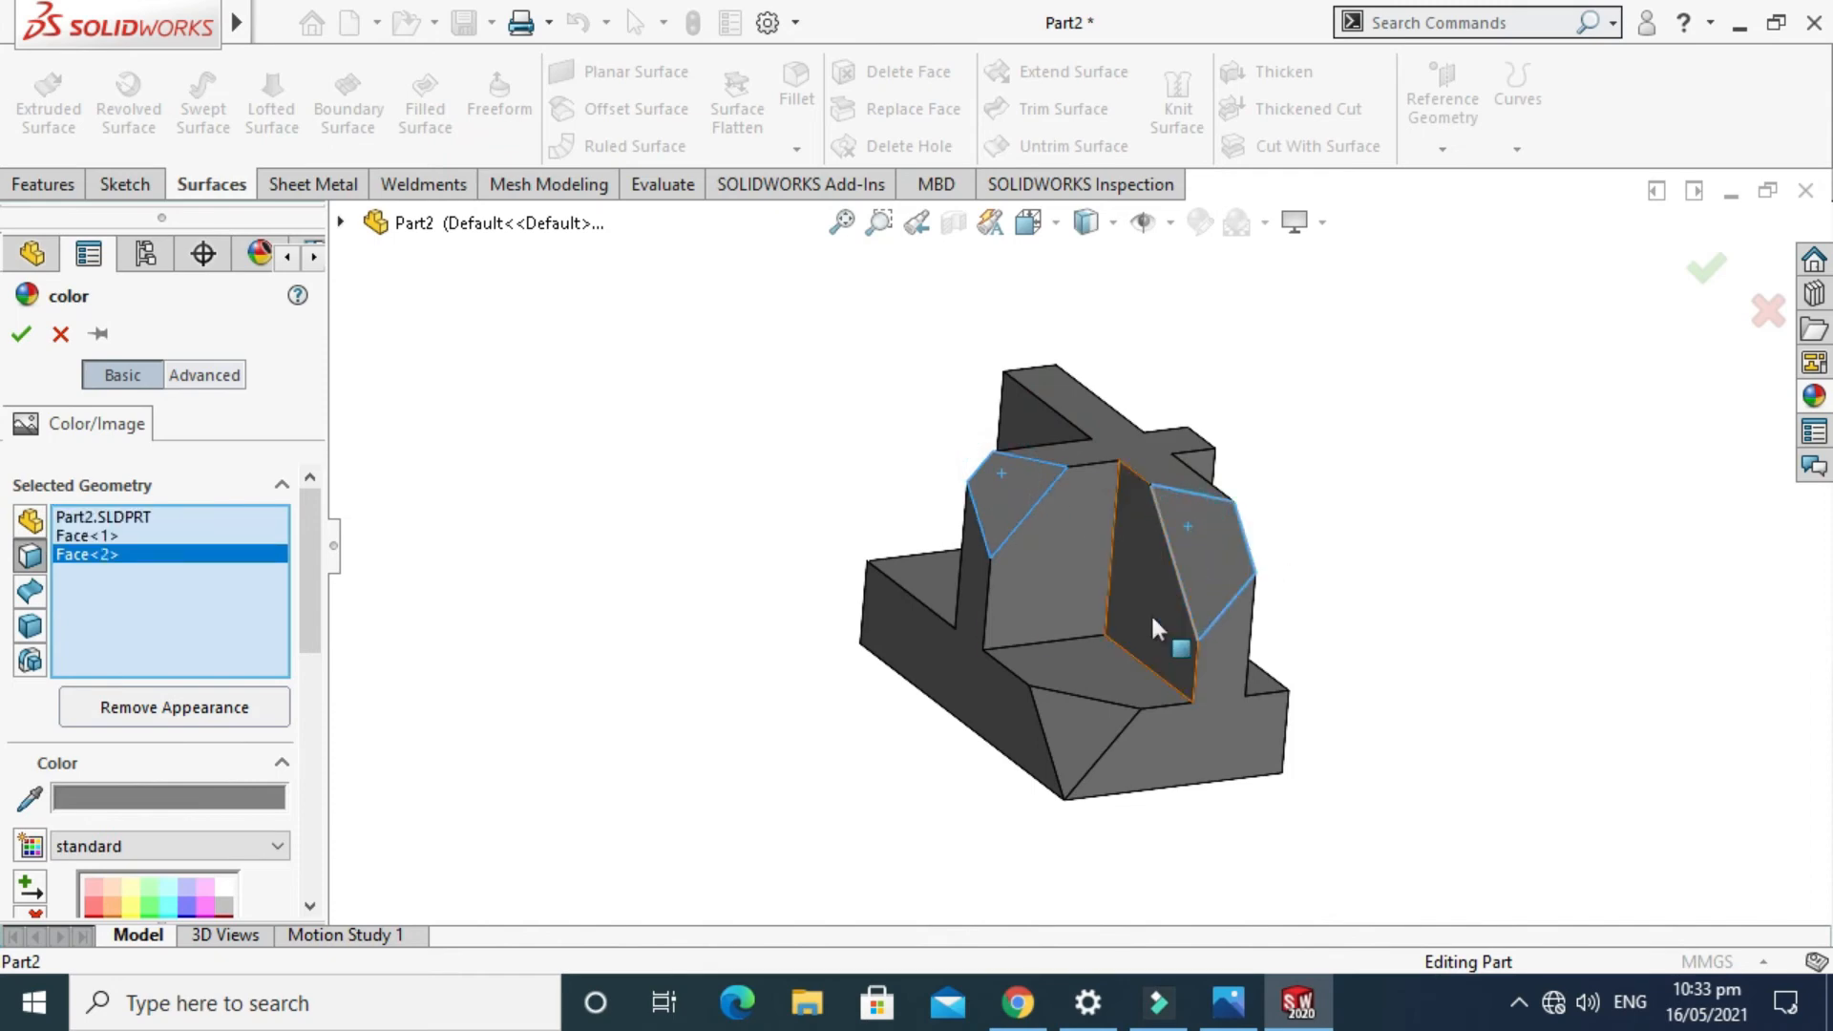
left_click(1083, 746)
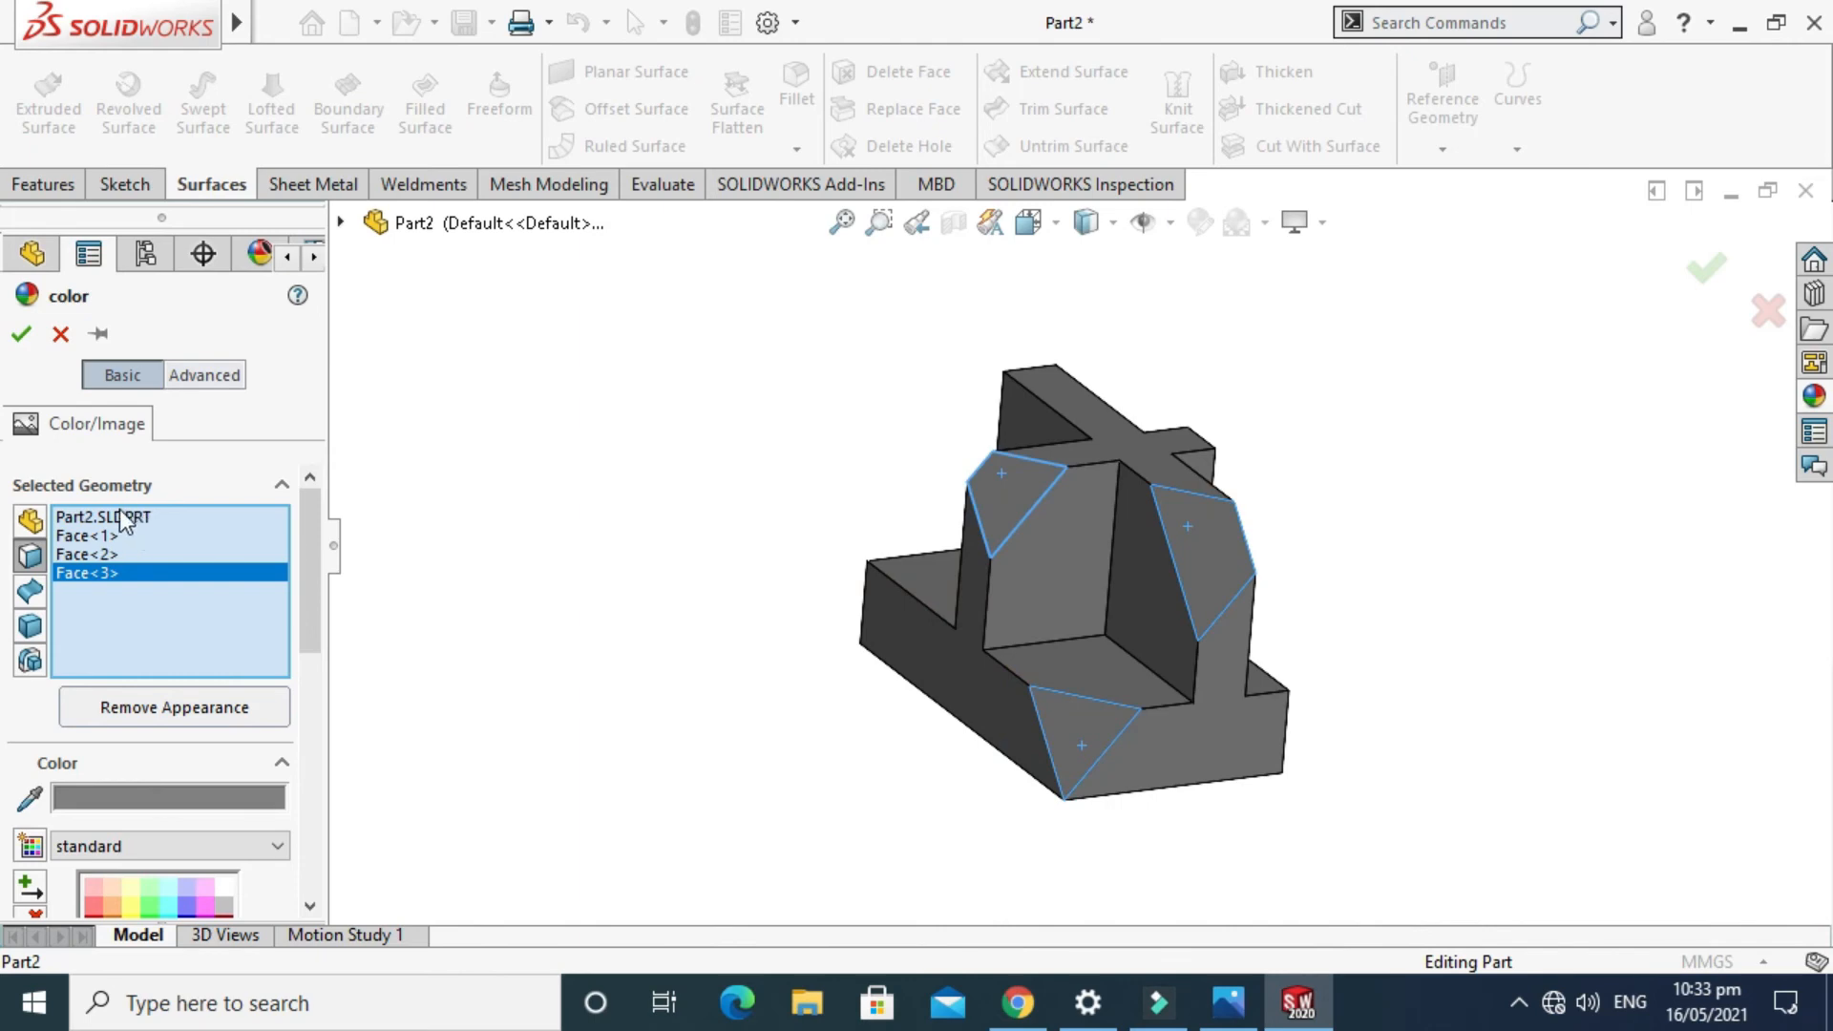
right_click(128, 515)
left_click(169, 535)
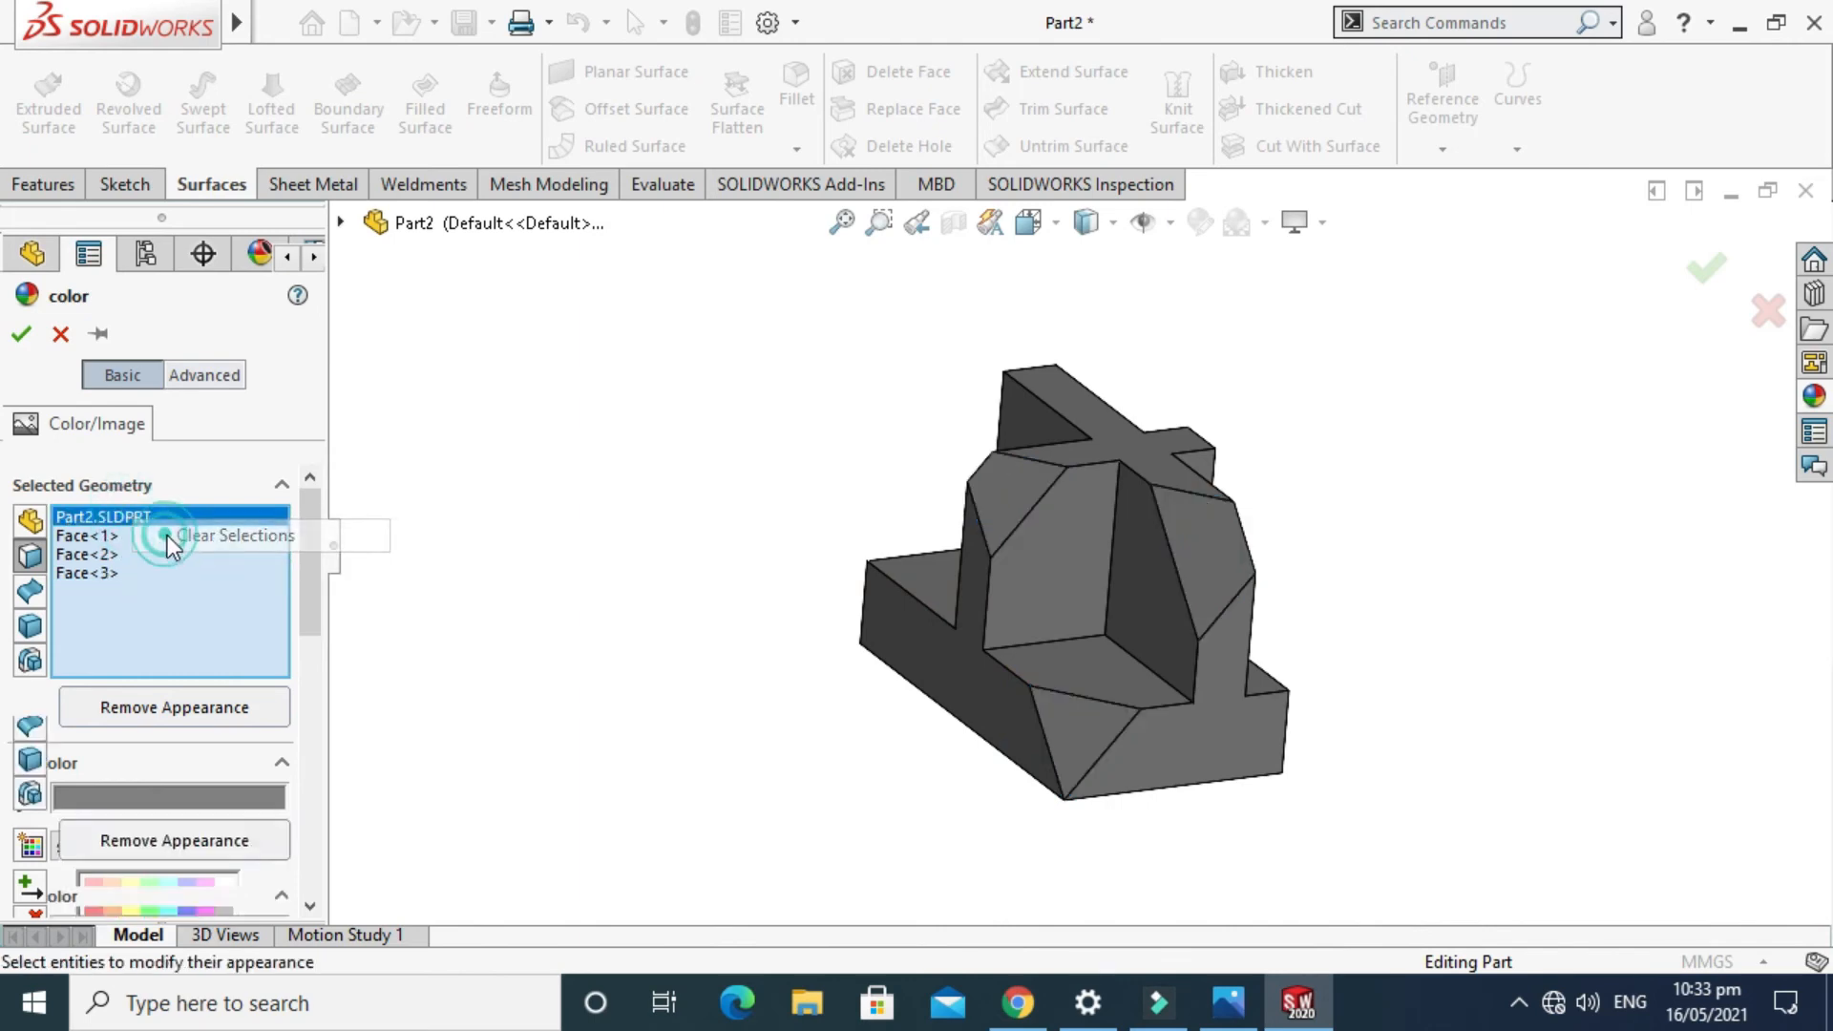
Apply a saturated magenta color from the standard swatches to the three slanted cut faces.
left_click(984, 506)
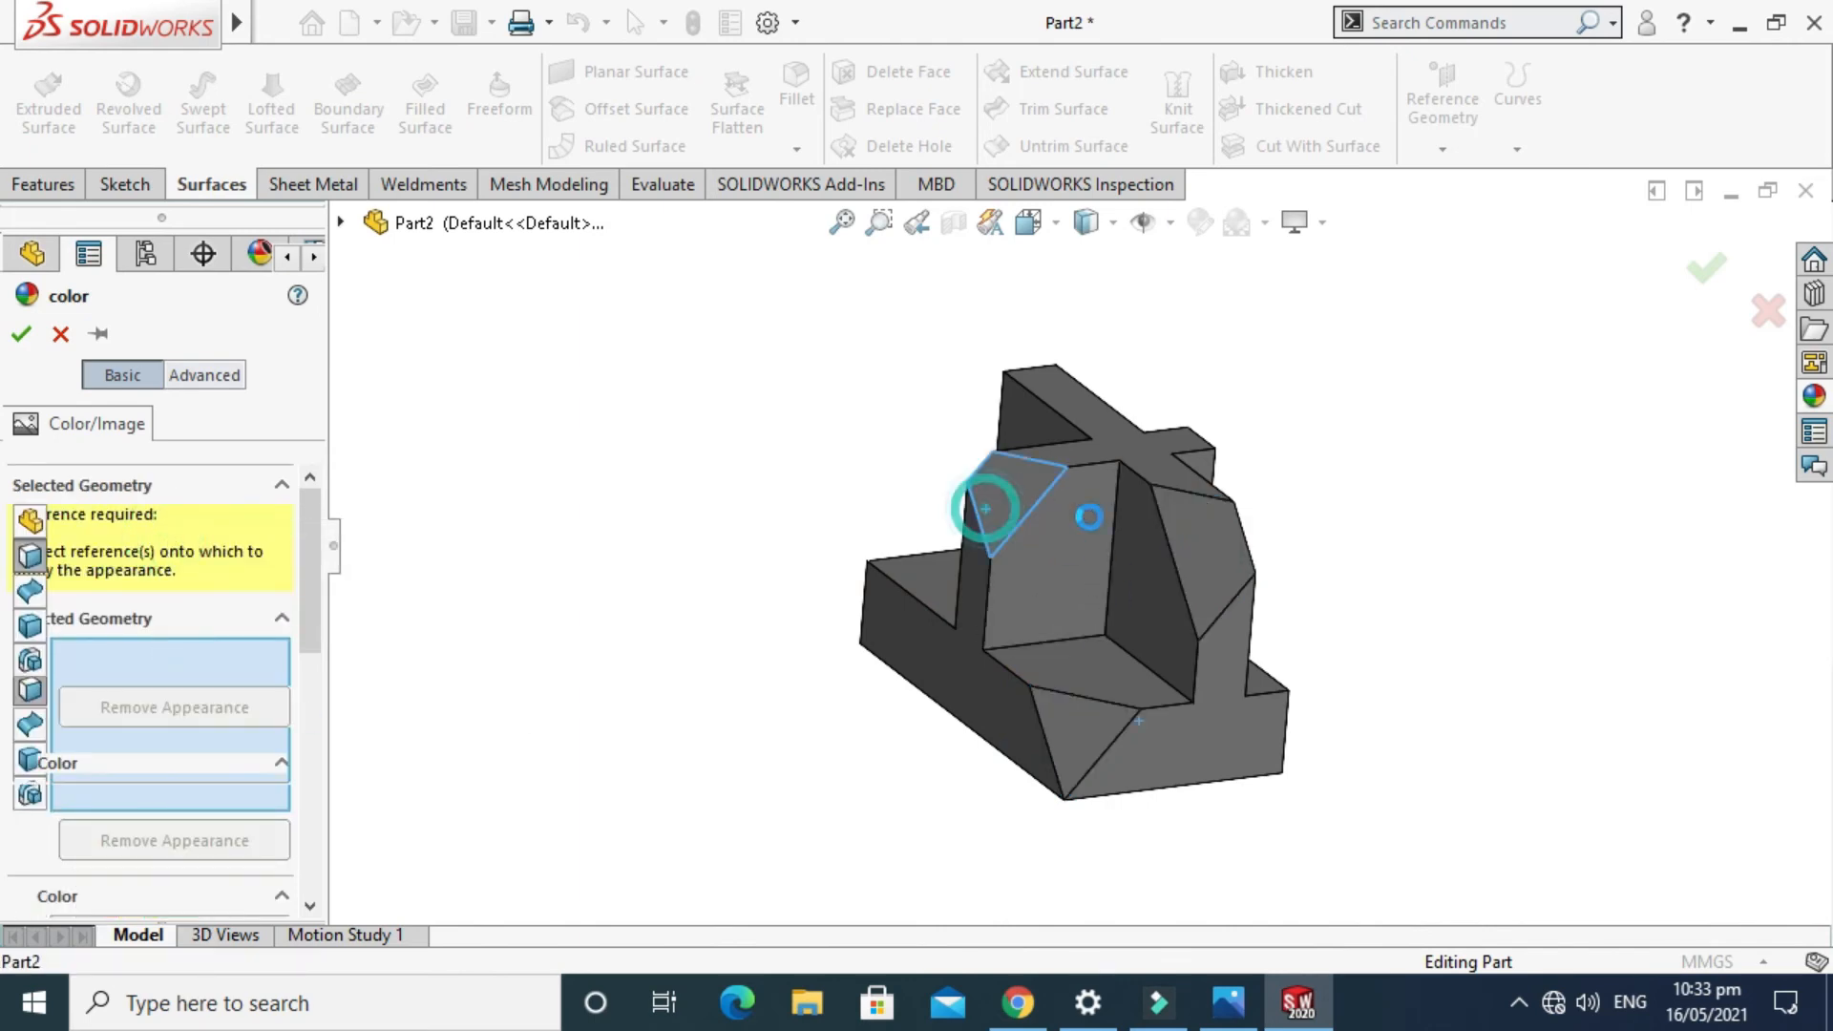
left_click(1213, 525)
left_click(1081, 747)
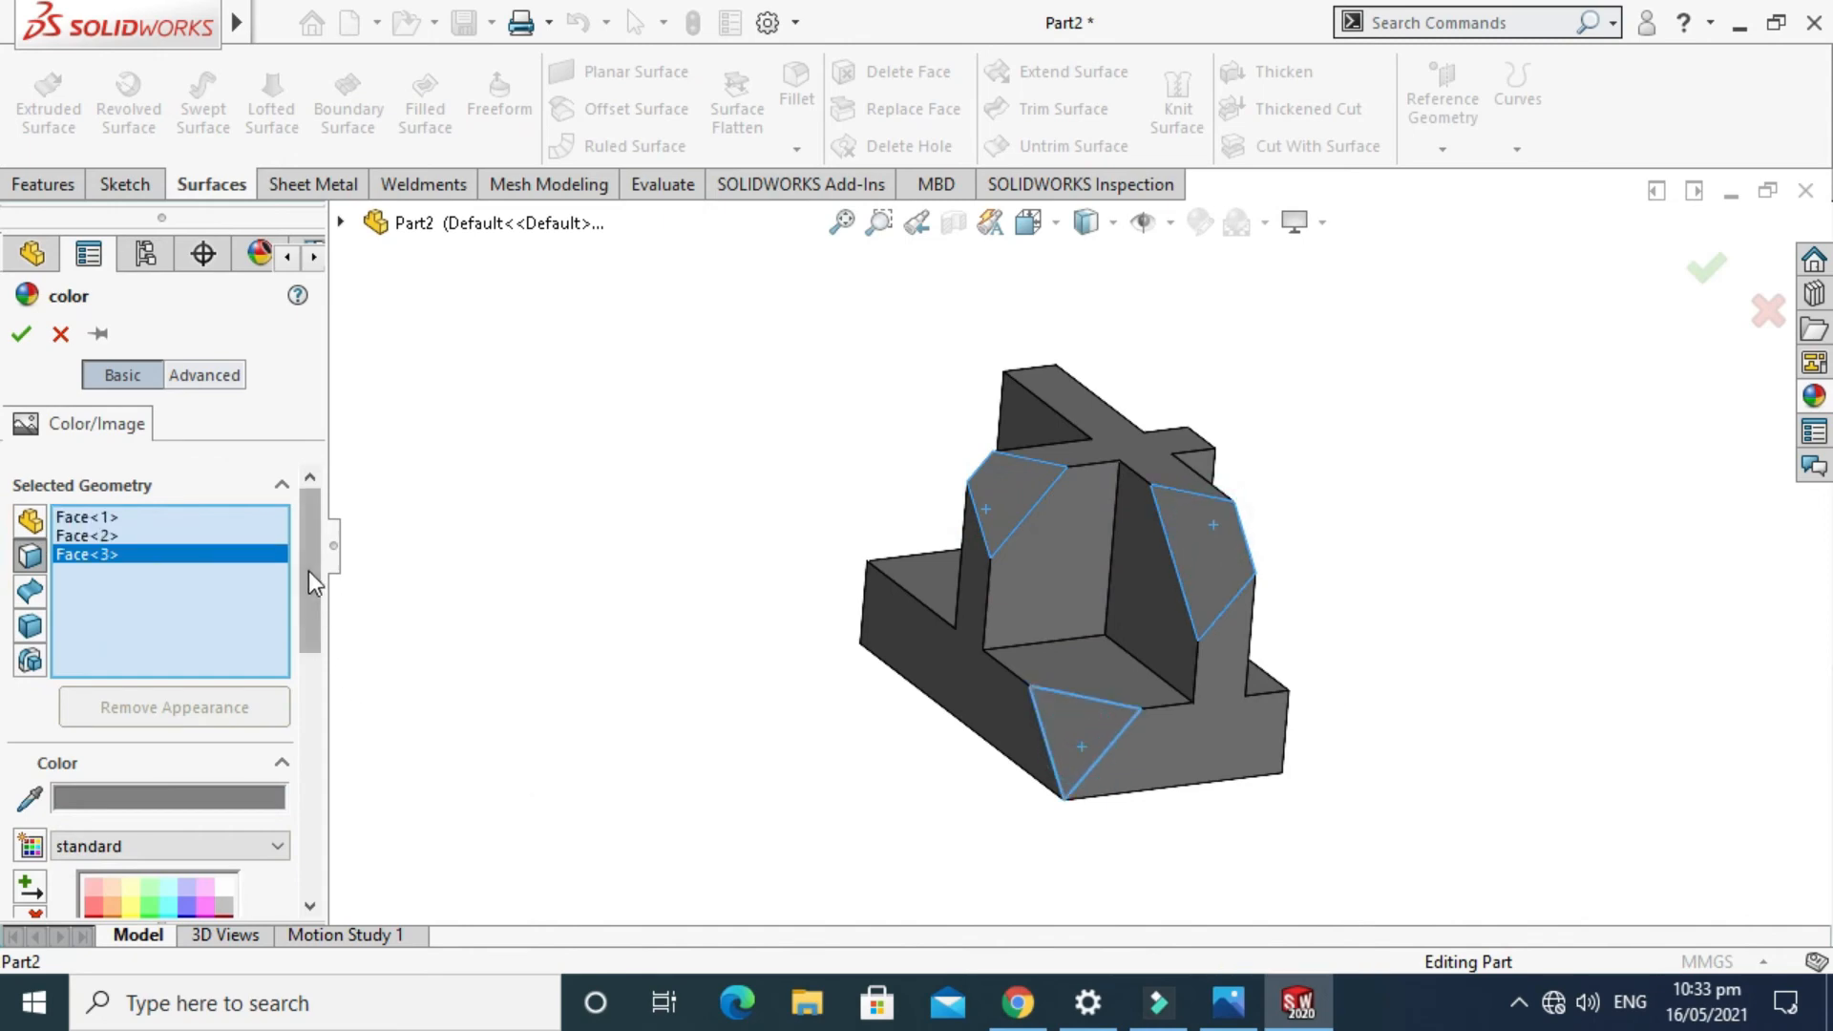
left_click_drag(307, 571, 302, 644)
left_click(202, 695)
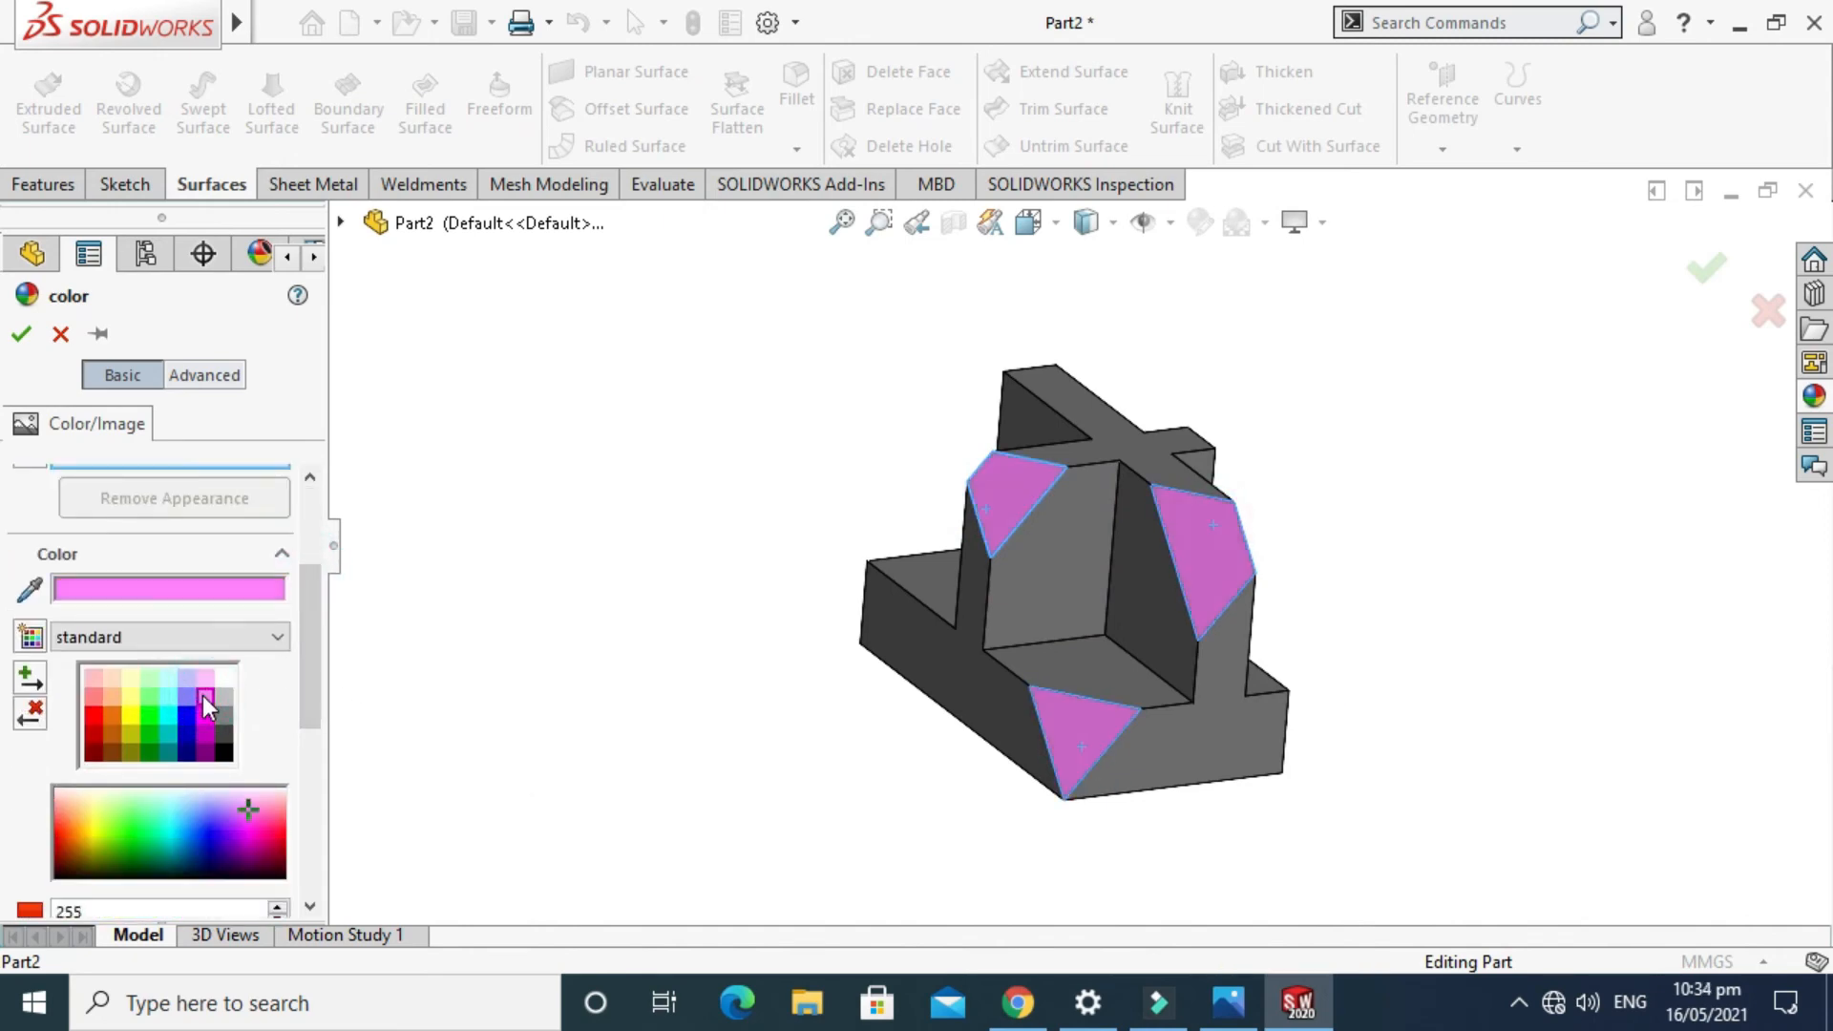
left_click(205, 717)
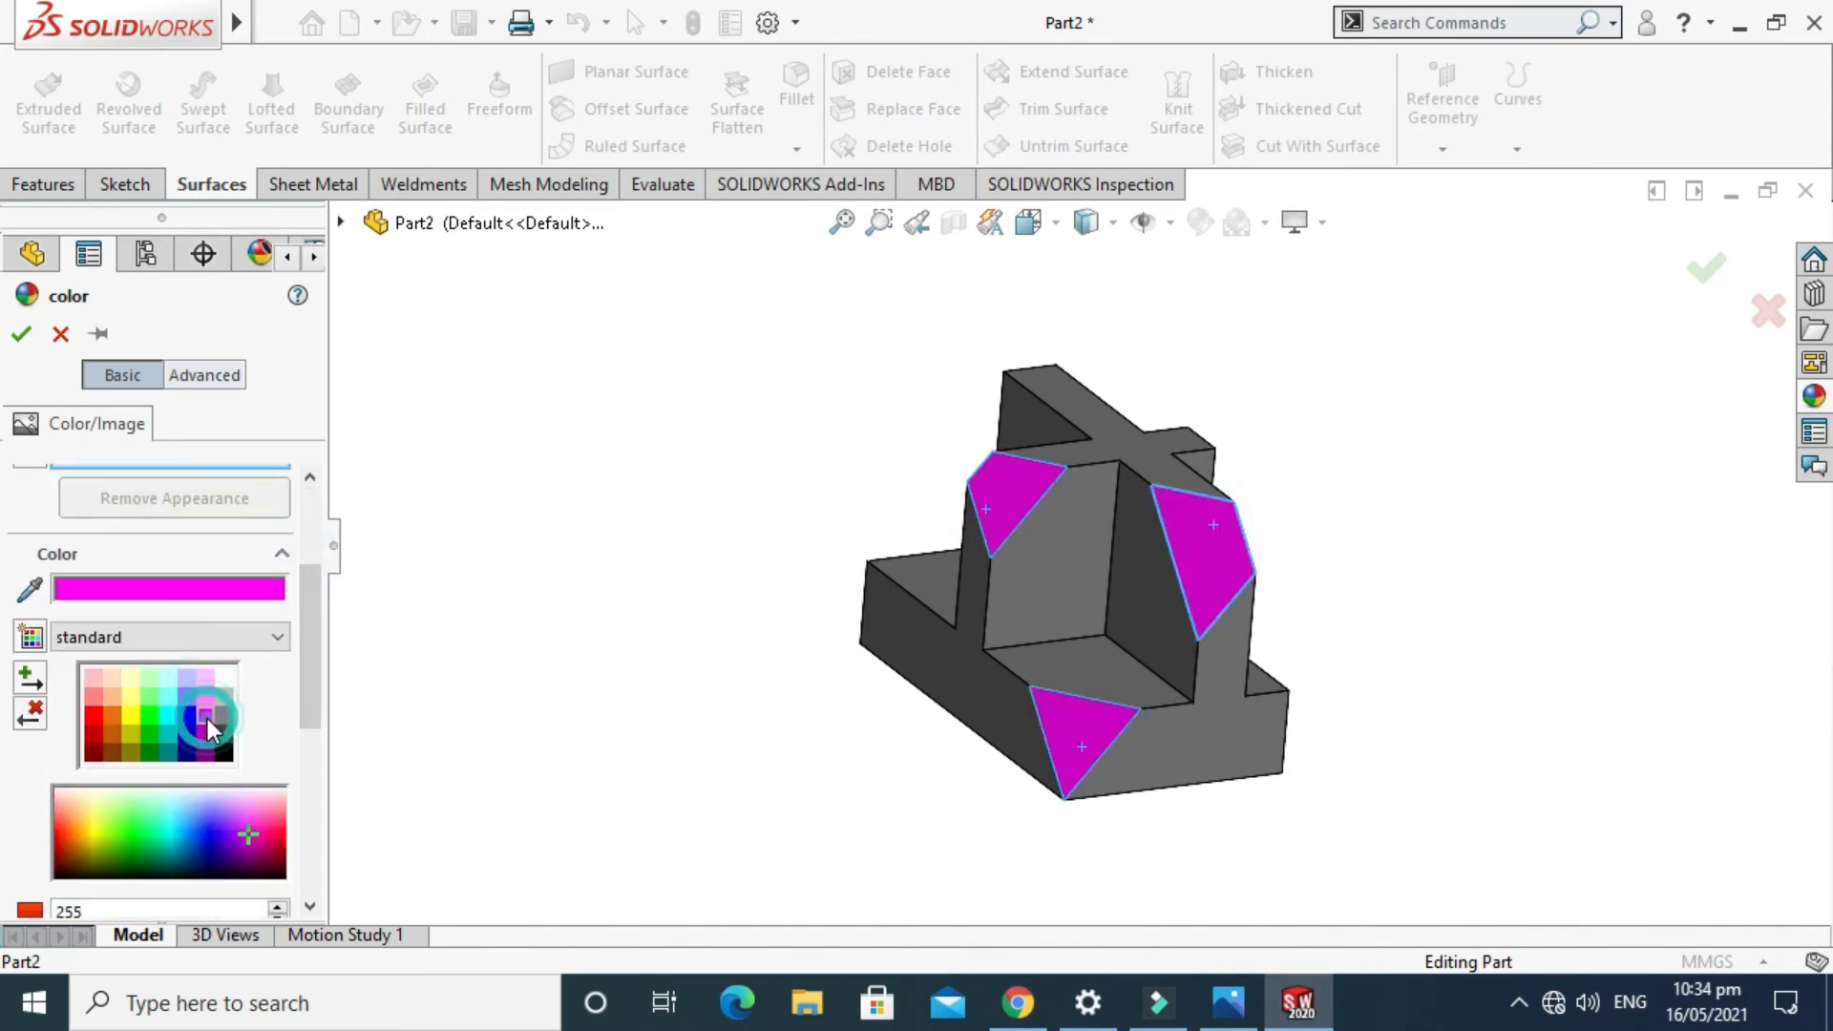
left_click(21, 334)
Examine the colored part from an angle that shows all three magenta faces like the reference image.
left_click(1442, 472)
right_click(1464, 353)
left_click(1531, 473)
mouse_move(1408, 435)
left_mouse_down()
mouse_move(1457, 478)
mouse_move(1330, 487)
mouse_move(1428, 388)
mouse_move(1338, 418)
mouse_move(1432, 444)
left_mouse_up()
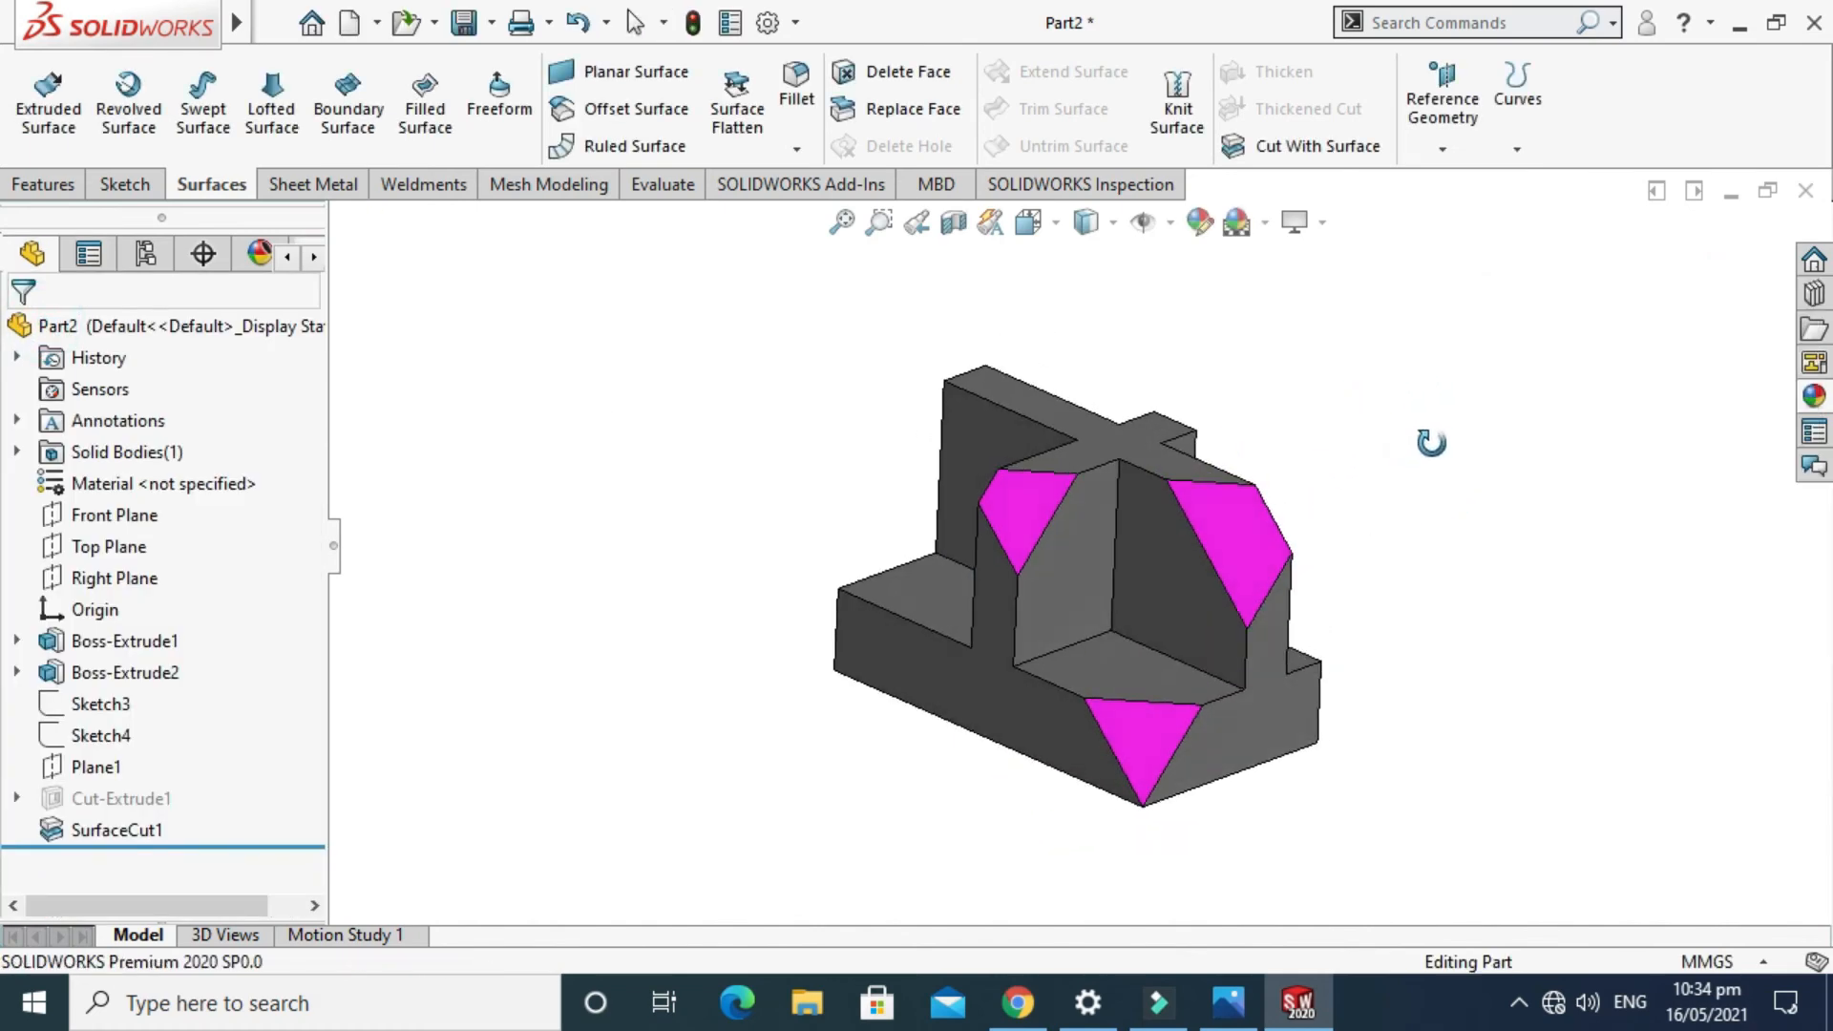
scroll(1209, 563, "up", 2)
scroll(1112, 595, "down", 1)
left_click_drag(1142, 545, 1078, 581)
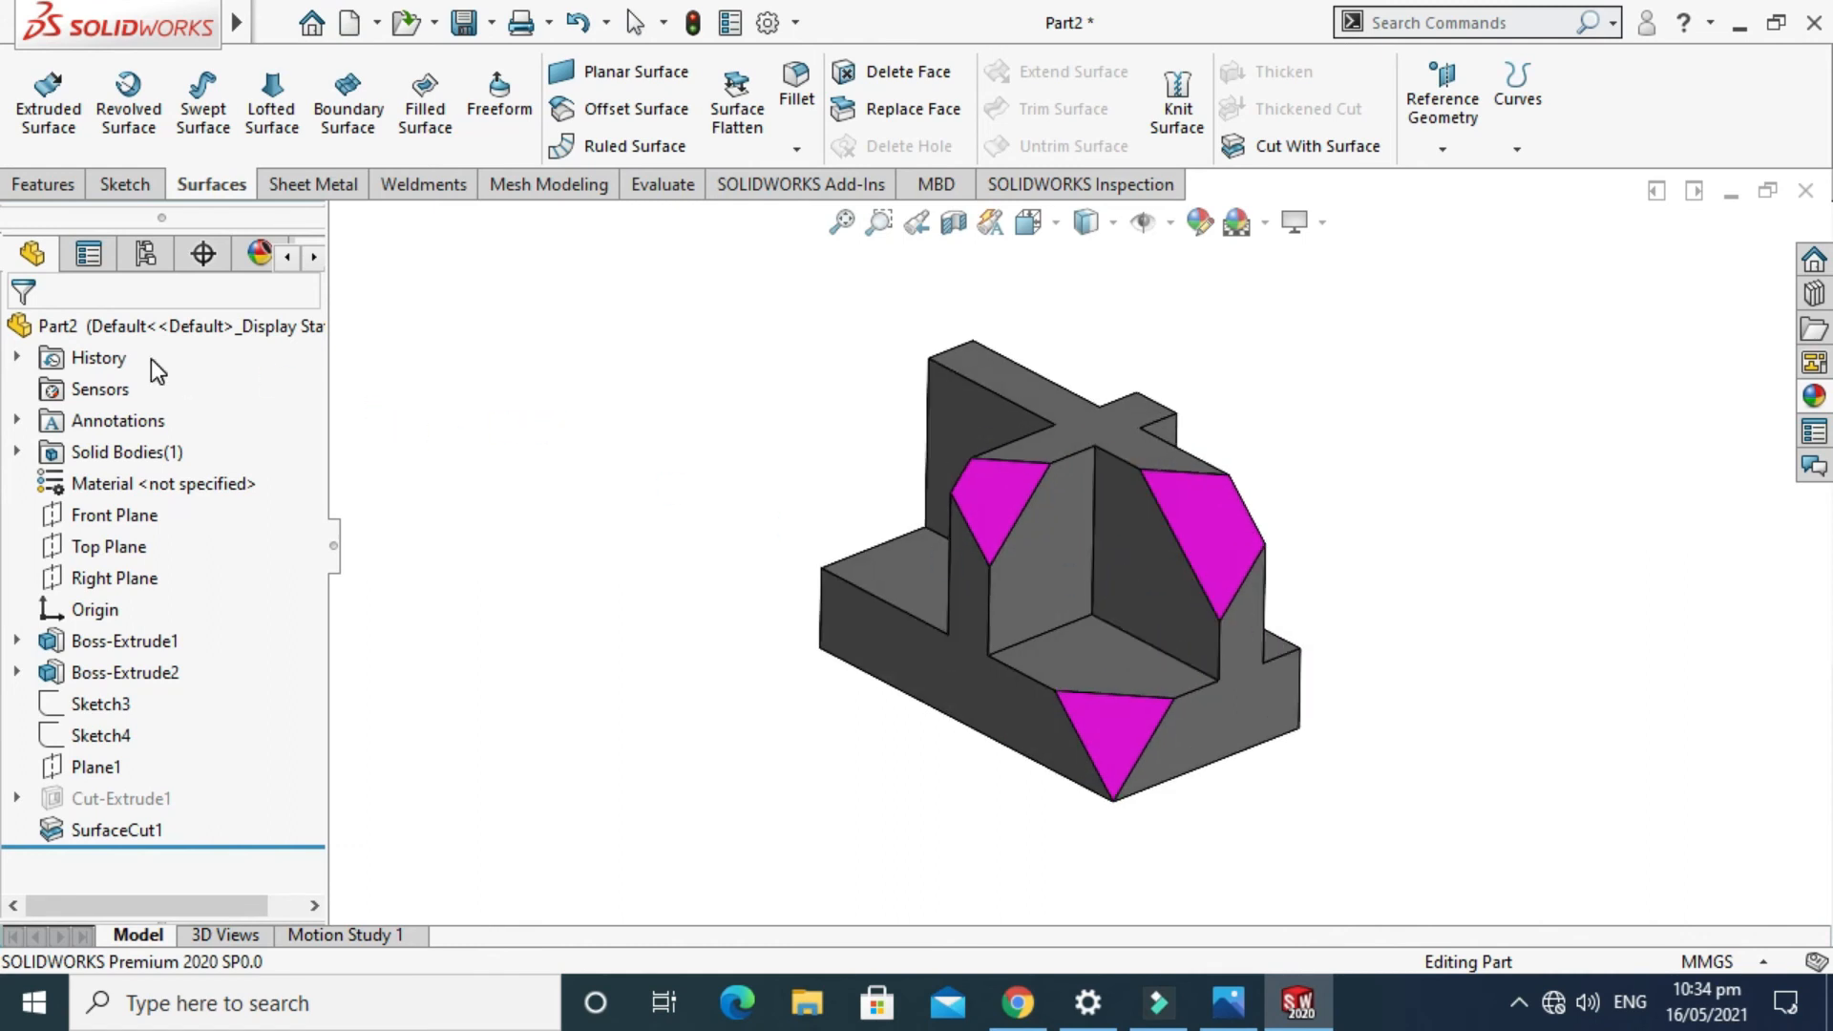
Add a reference dimension for the base block's height between the upper and lower edges of its long side.
left_click(116, 187)
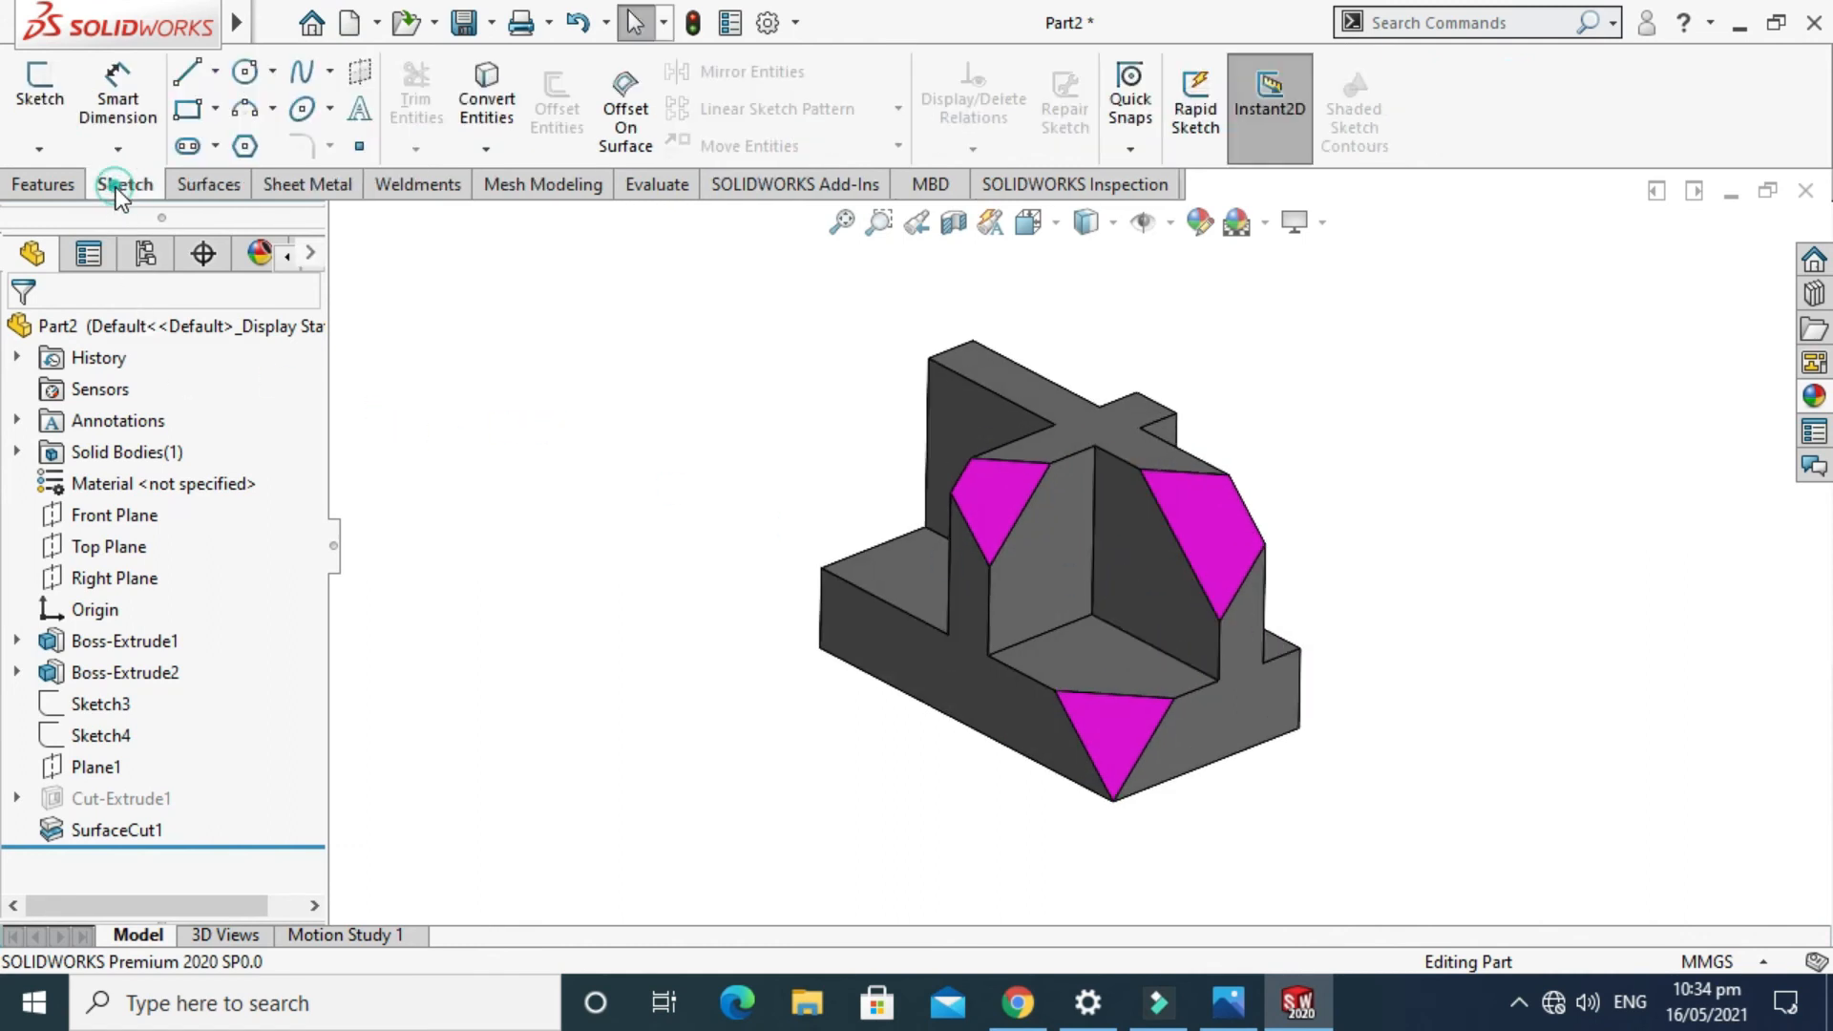
left_click(92, 153)
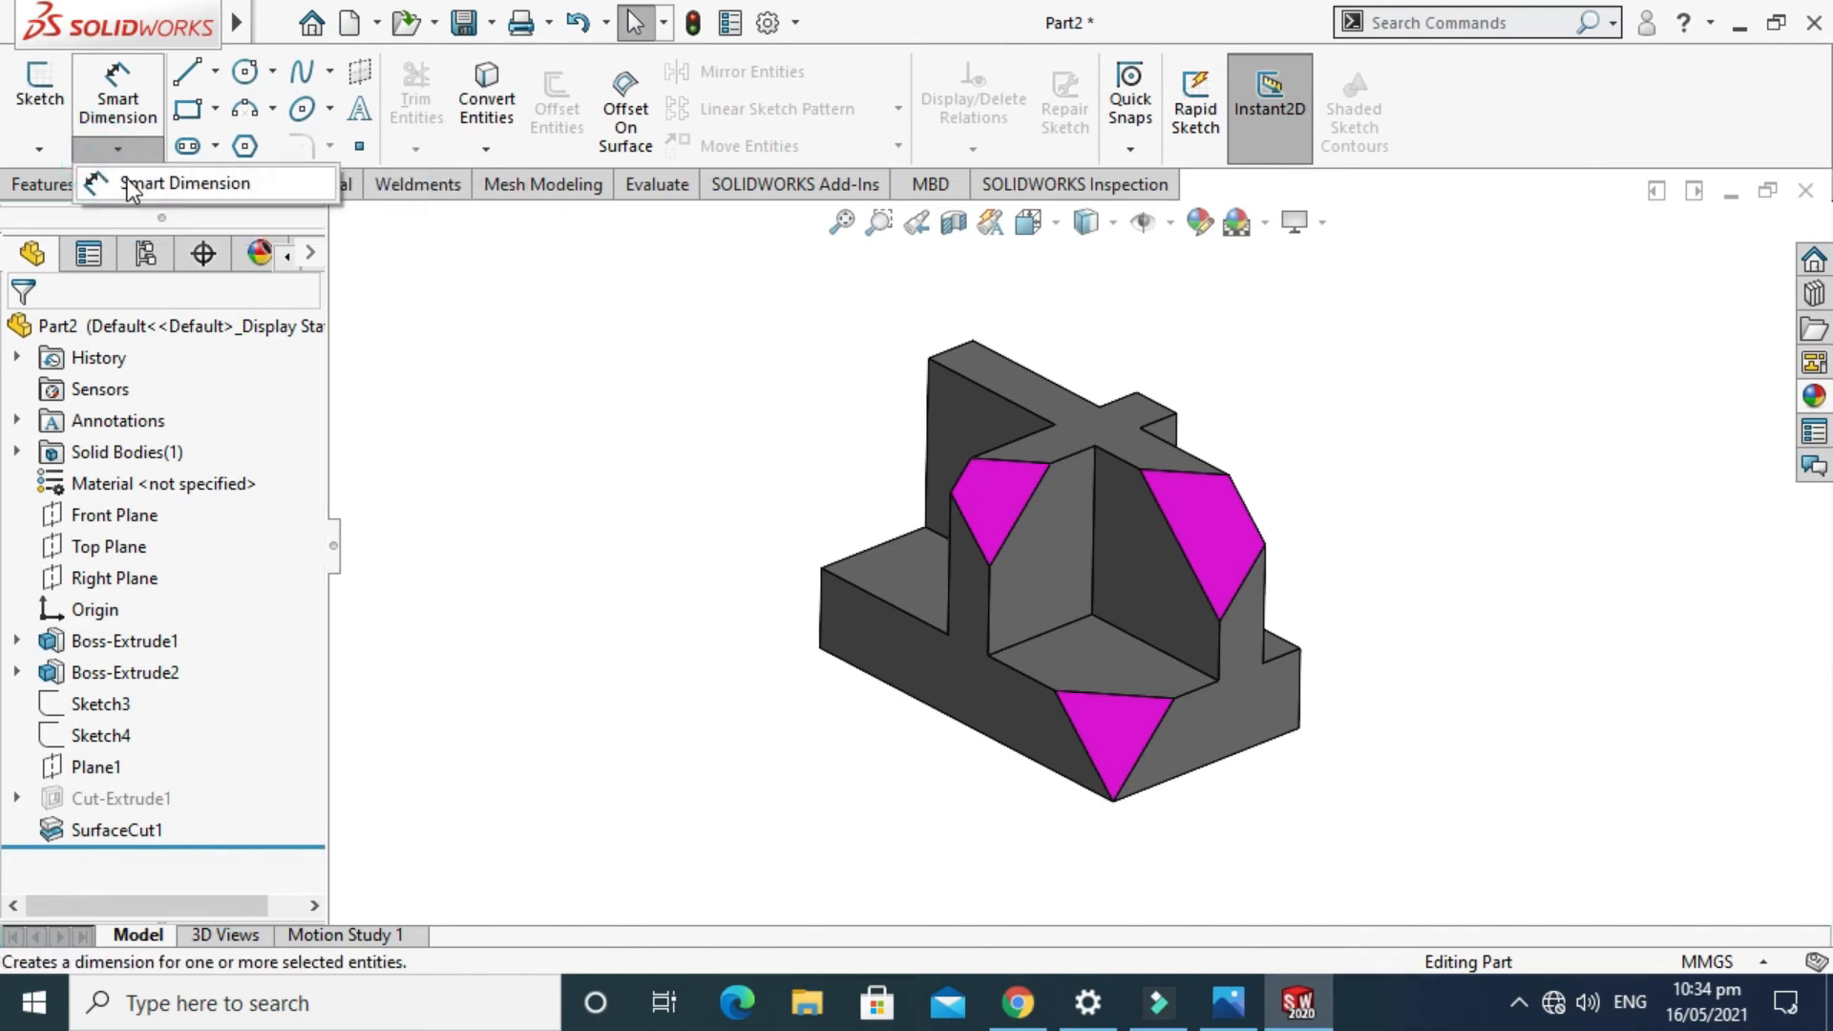
left_click(38, 611)
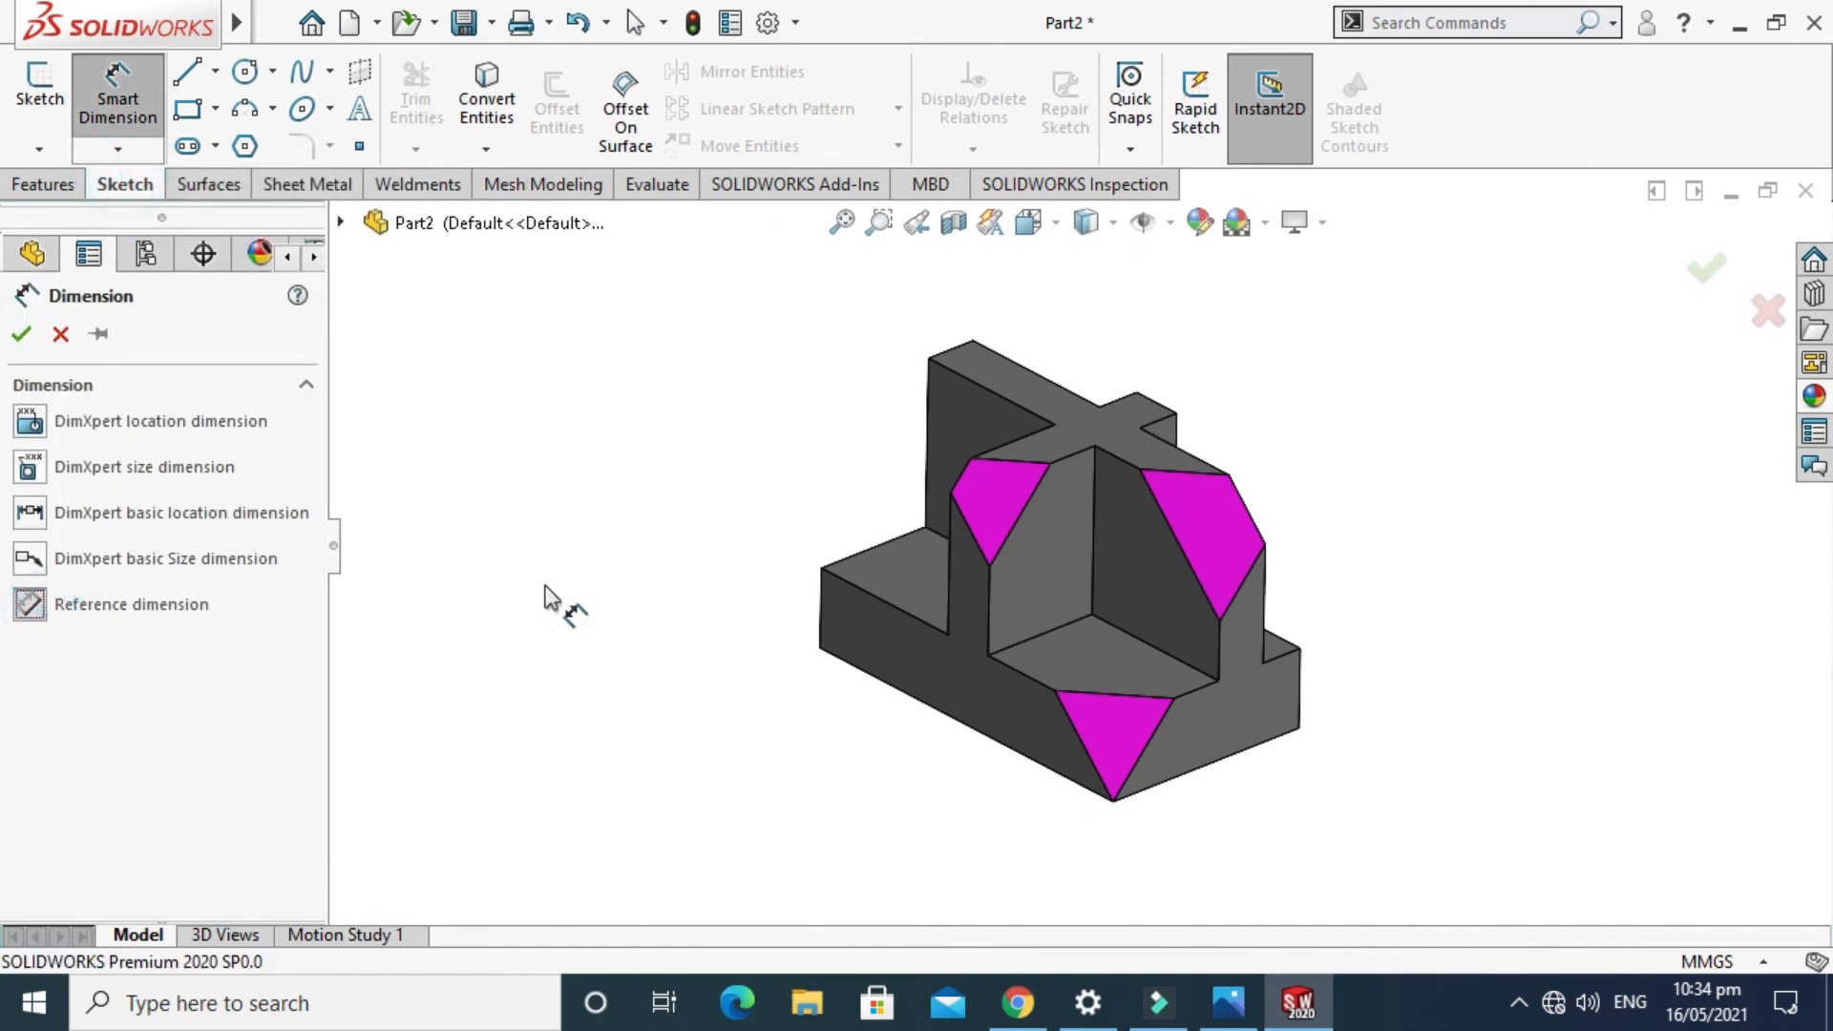
left_click(904, 616)
left_click(905, 687)
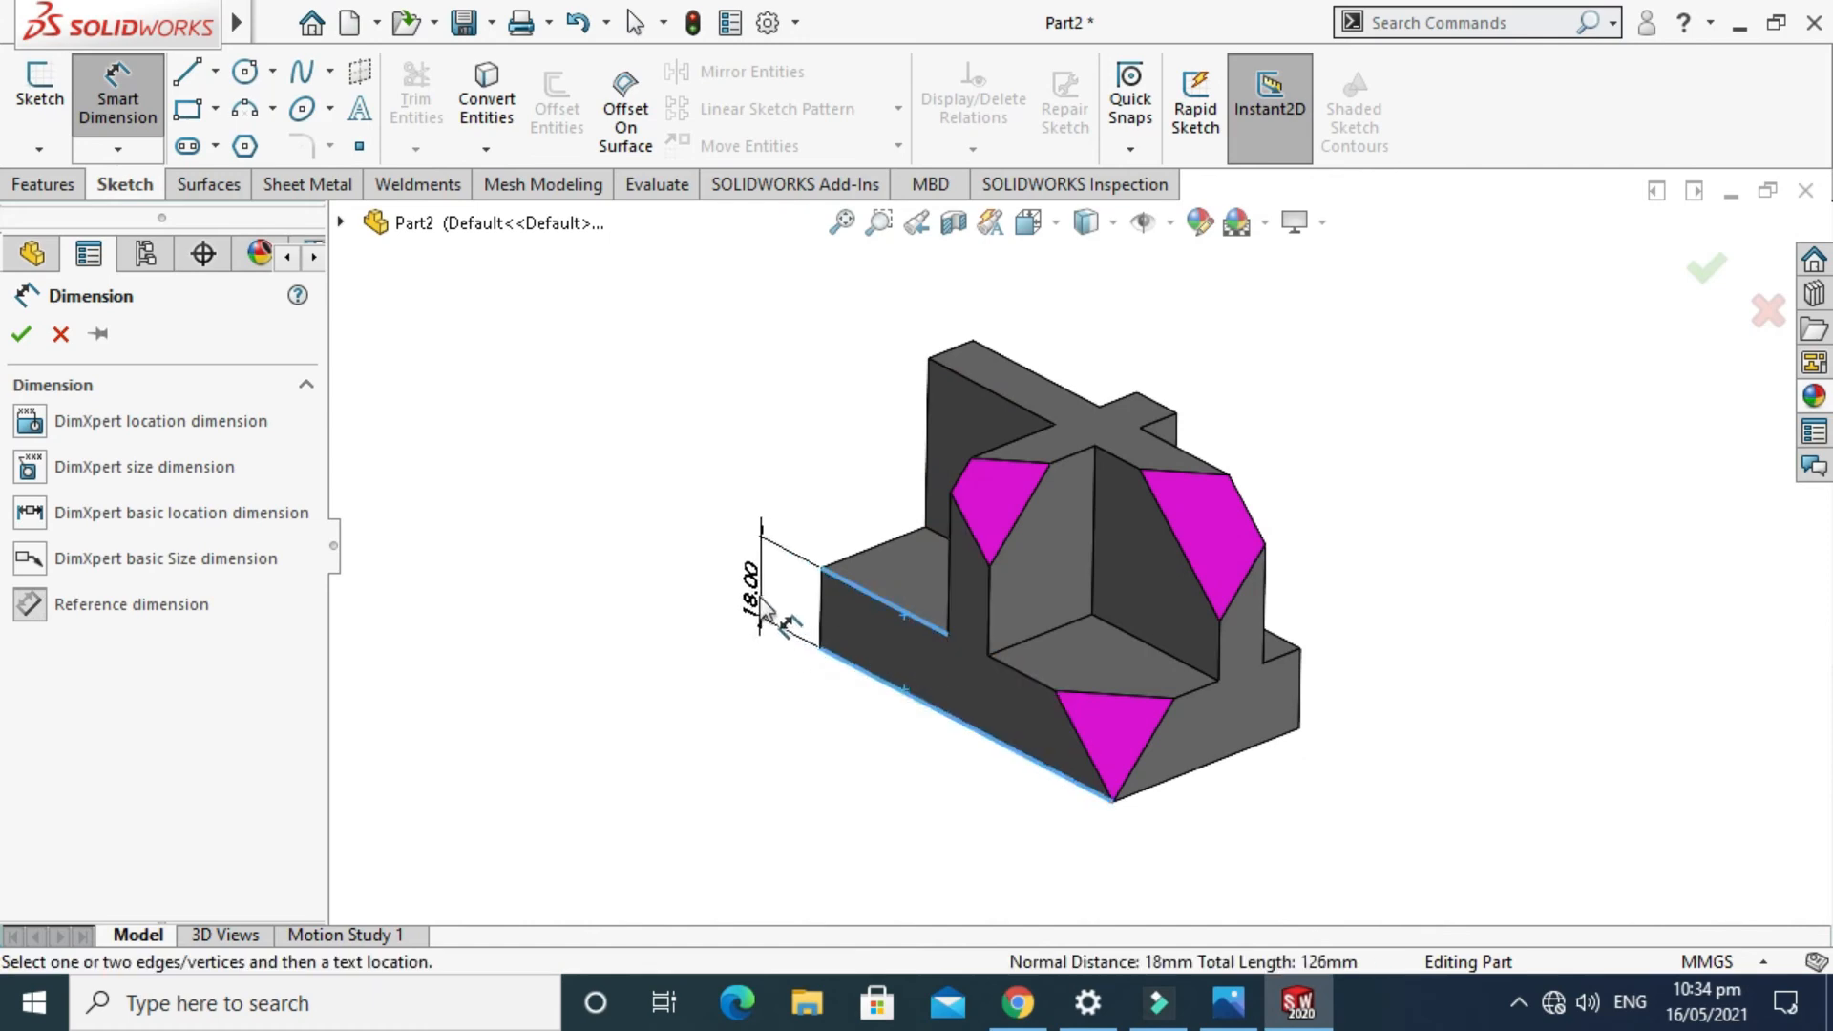
left_click(759, 597)
Check the Practice 7 image in Photos, return to SOLIDWORKS, and add a reference dimension across the long rib's thickness on the top face.
left_click(1227, 1002)
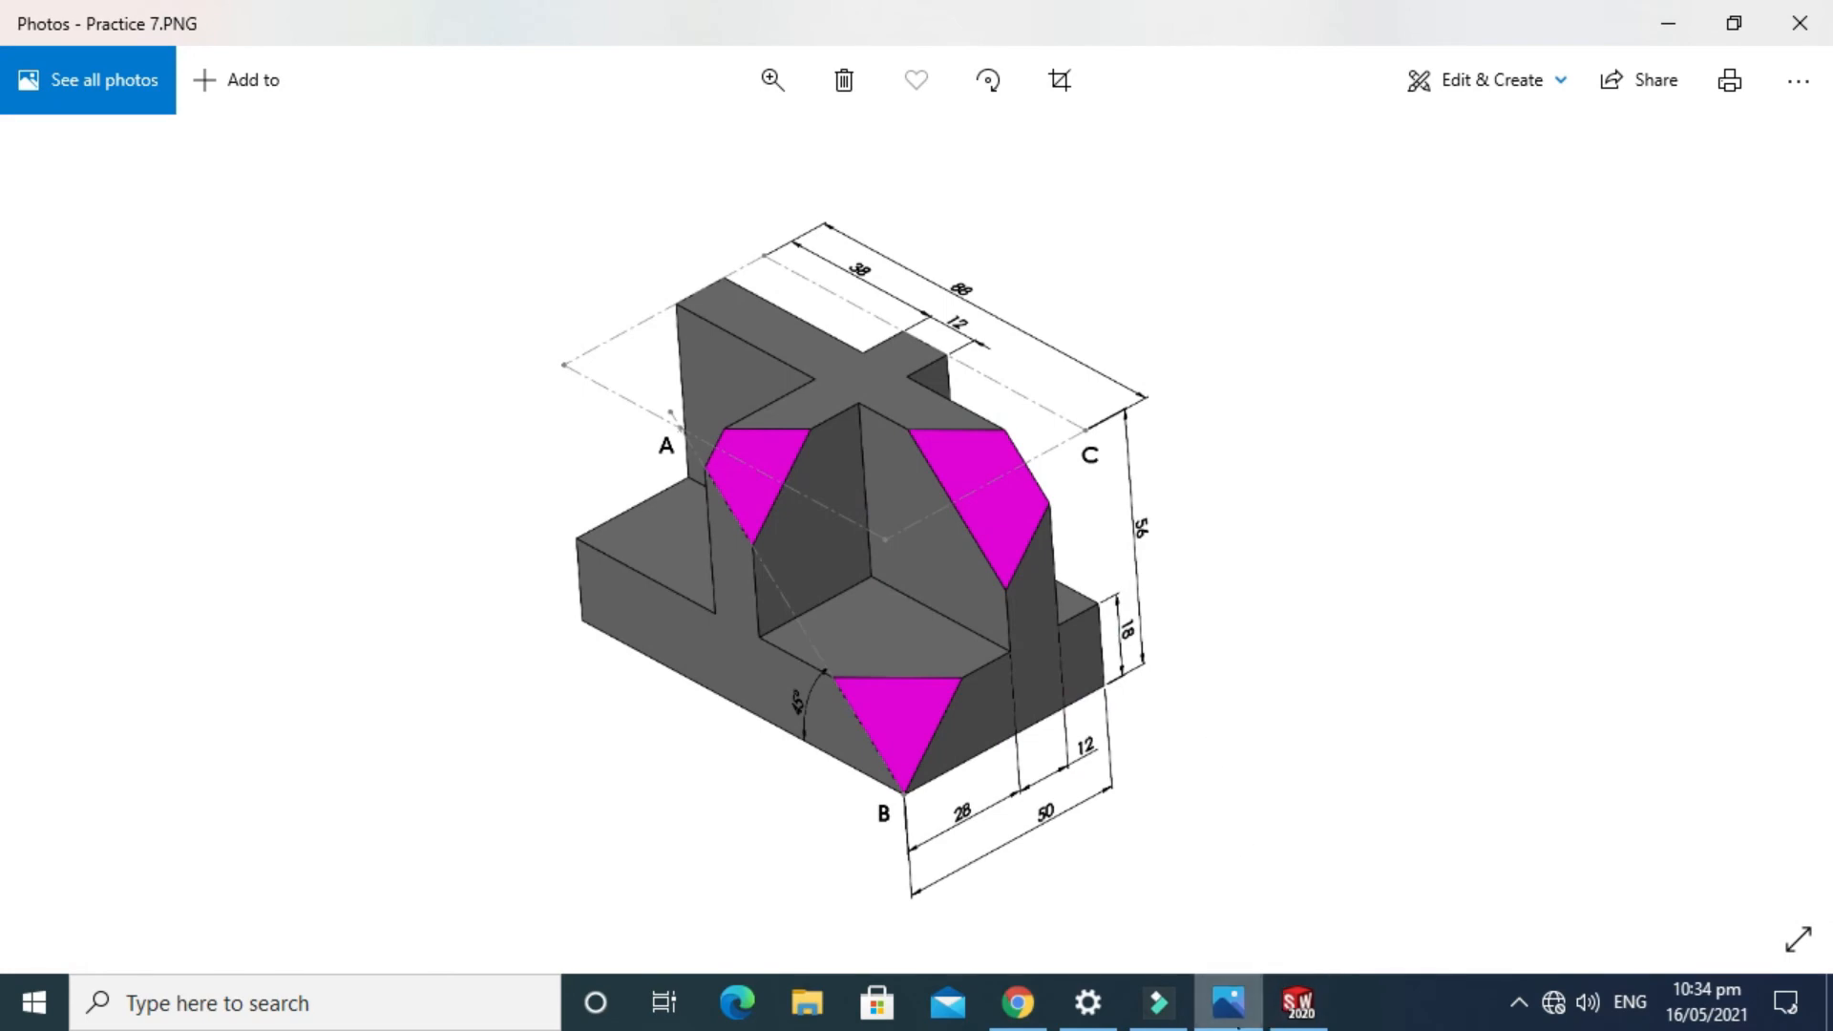
left_click(1299, 1003)
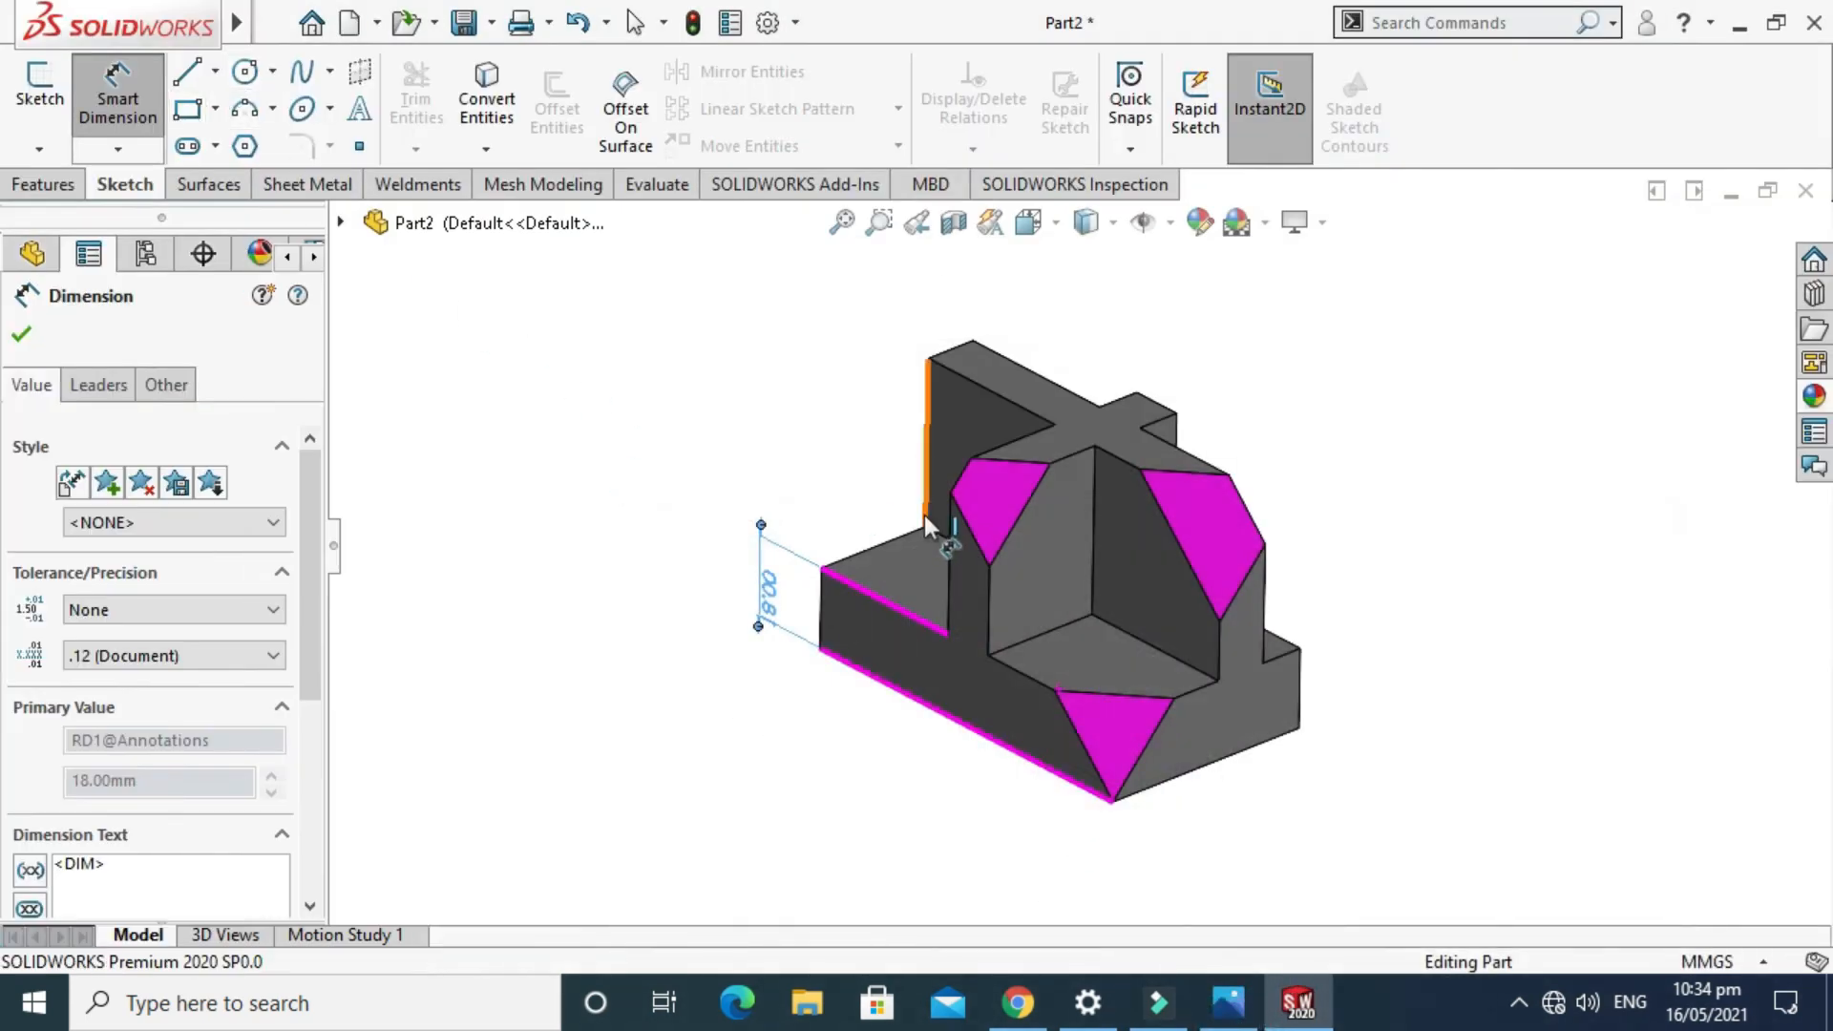
left_click(974, 381)
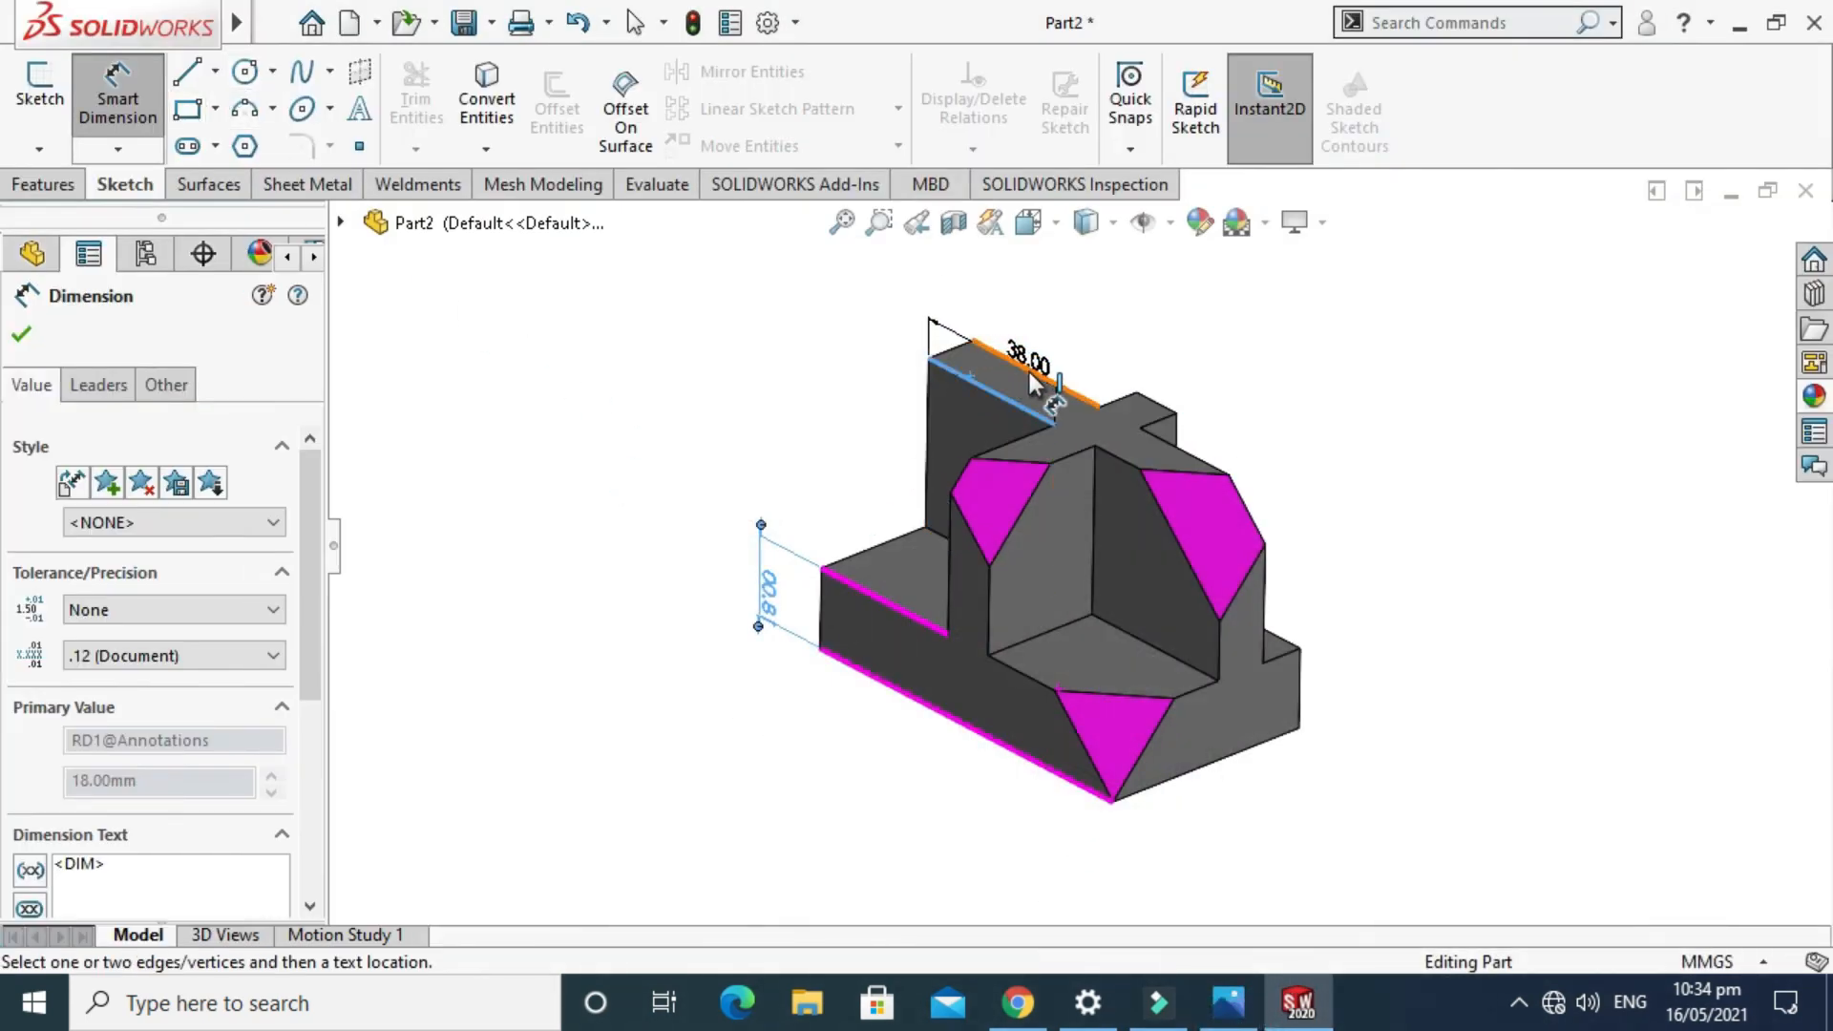
left_click(1029, 368)
left_click(898, 334)
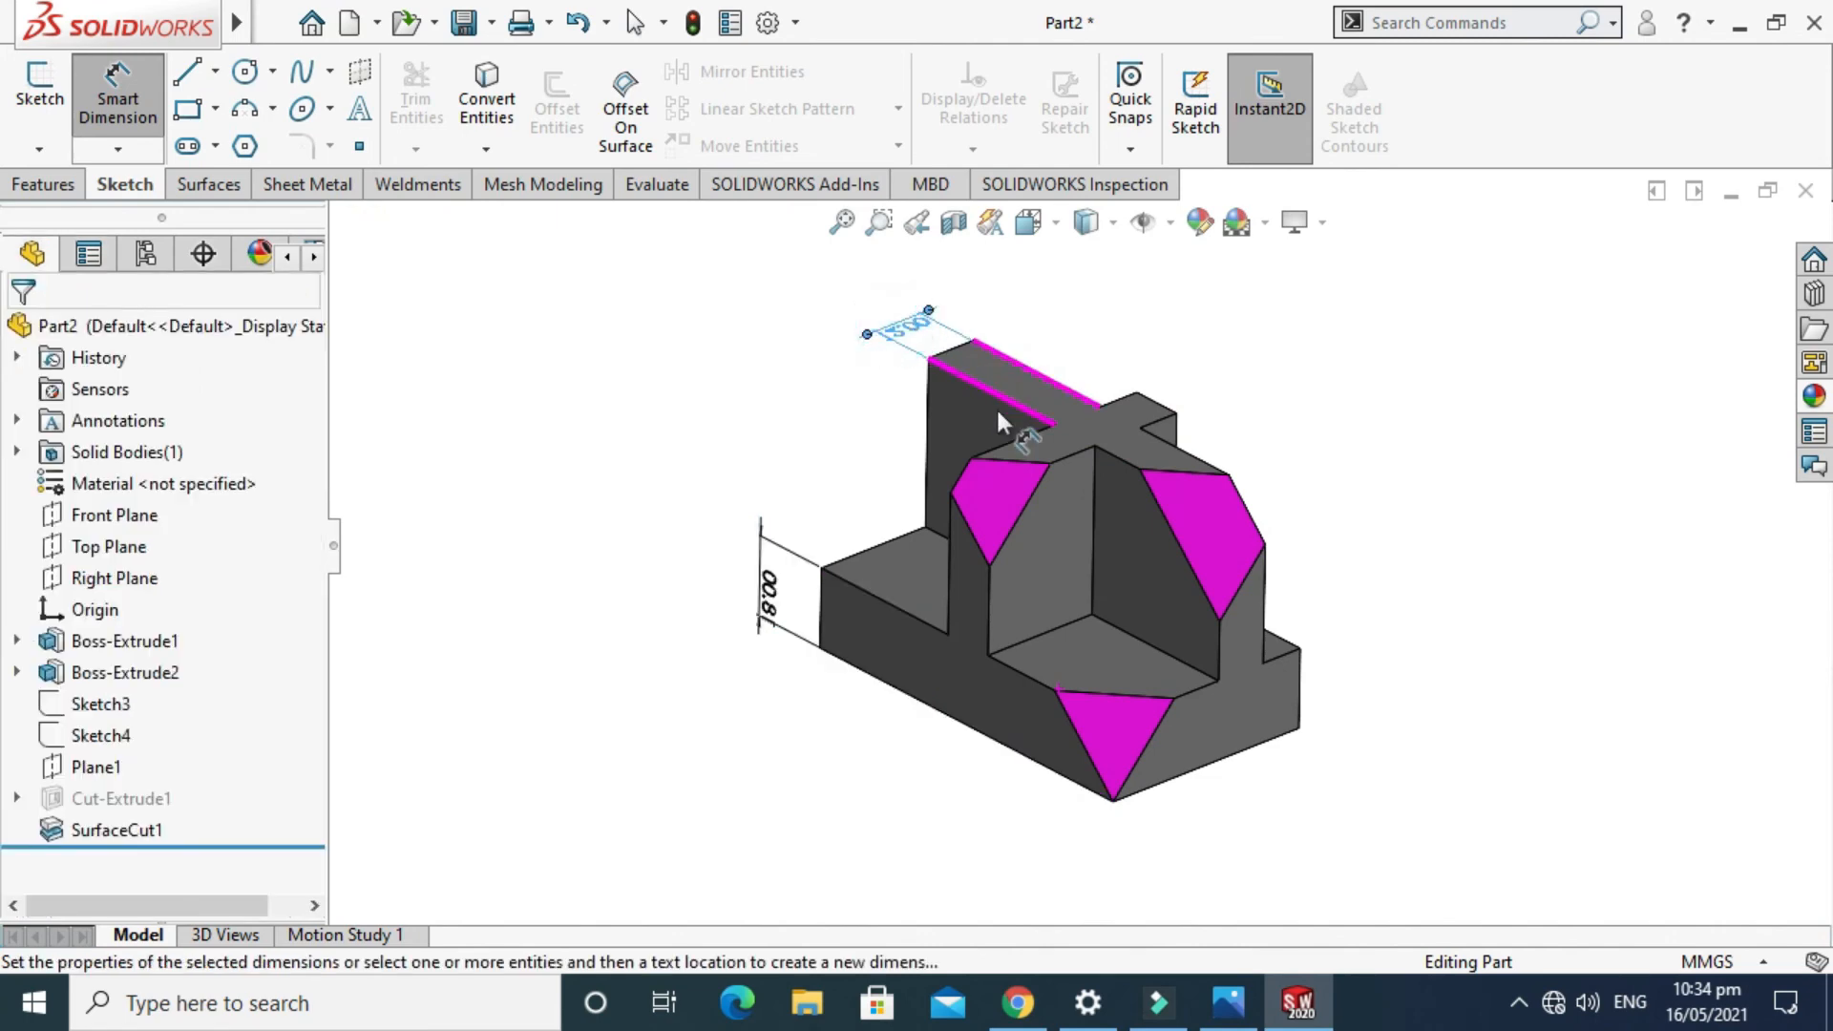
Dimension the angle between the base's long bottom edge and the sloping edge of the lowest magenta face.
scroll(802, 711, "down", 2)
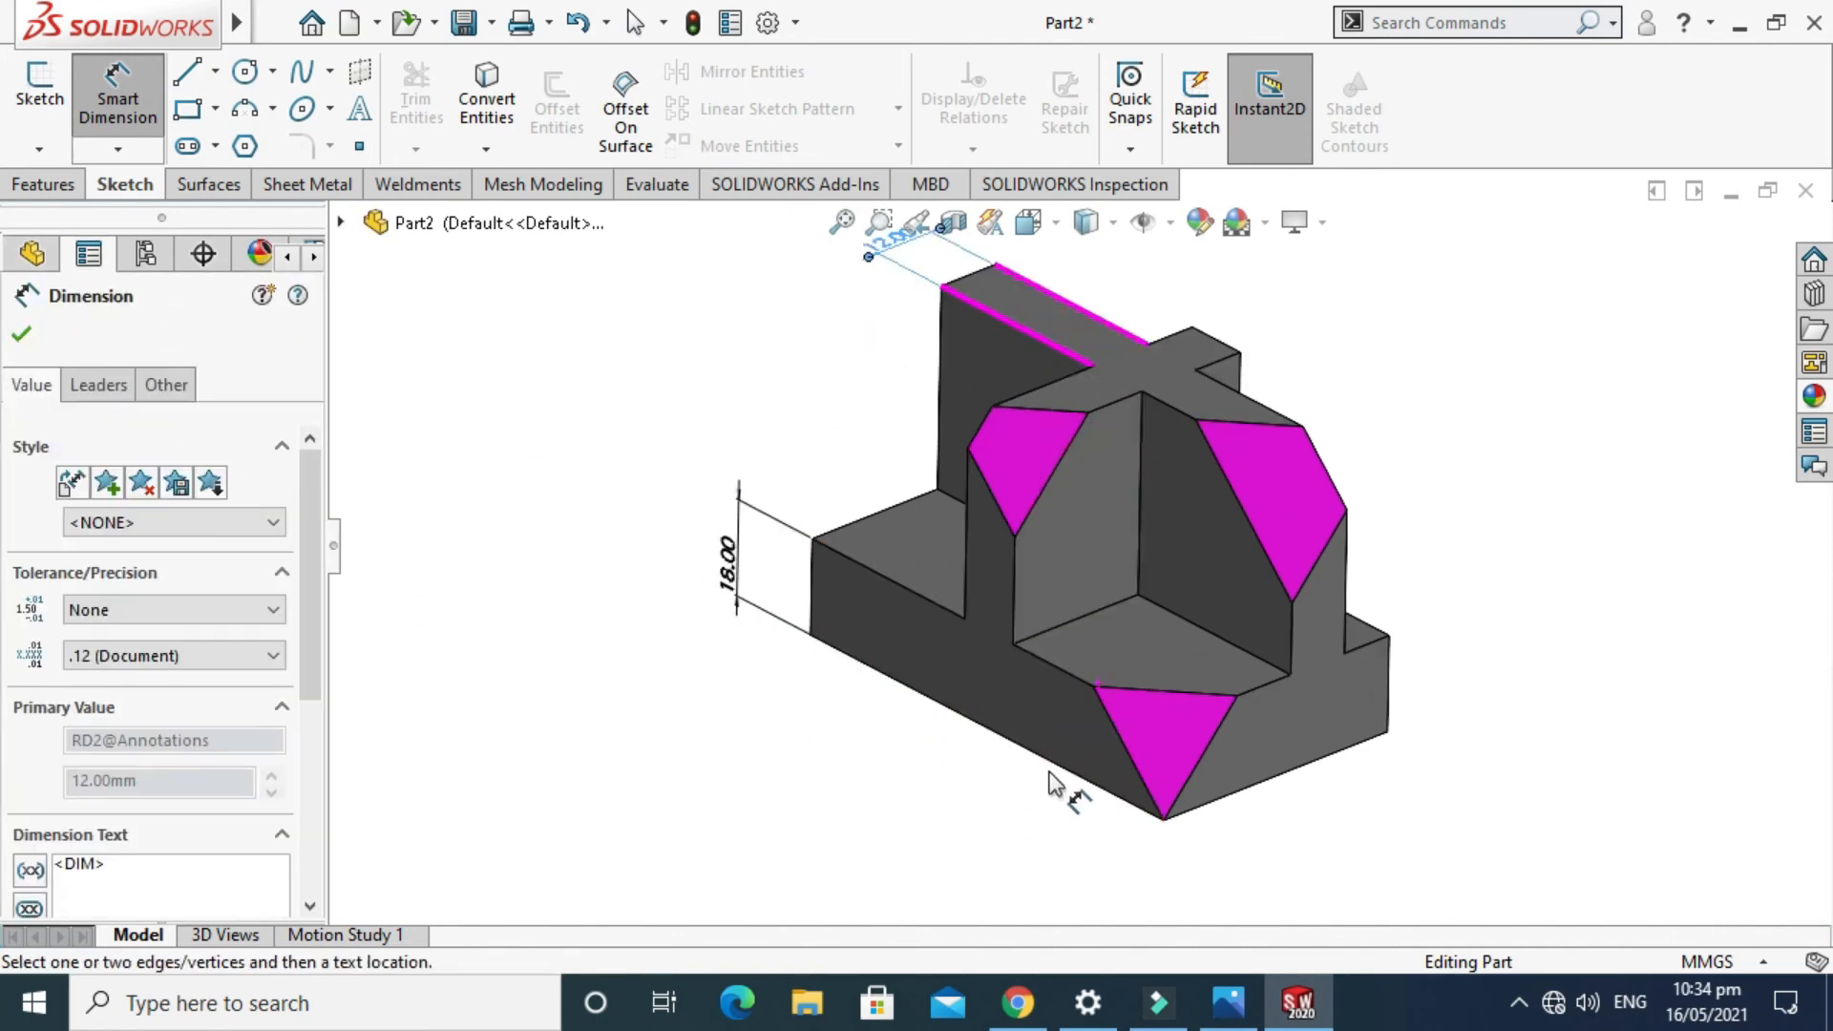
left_click(1098, 785)
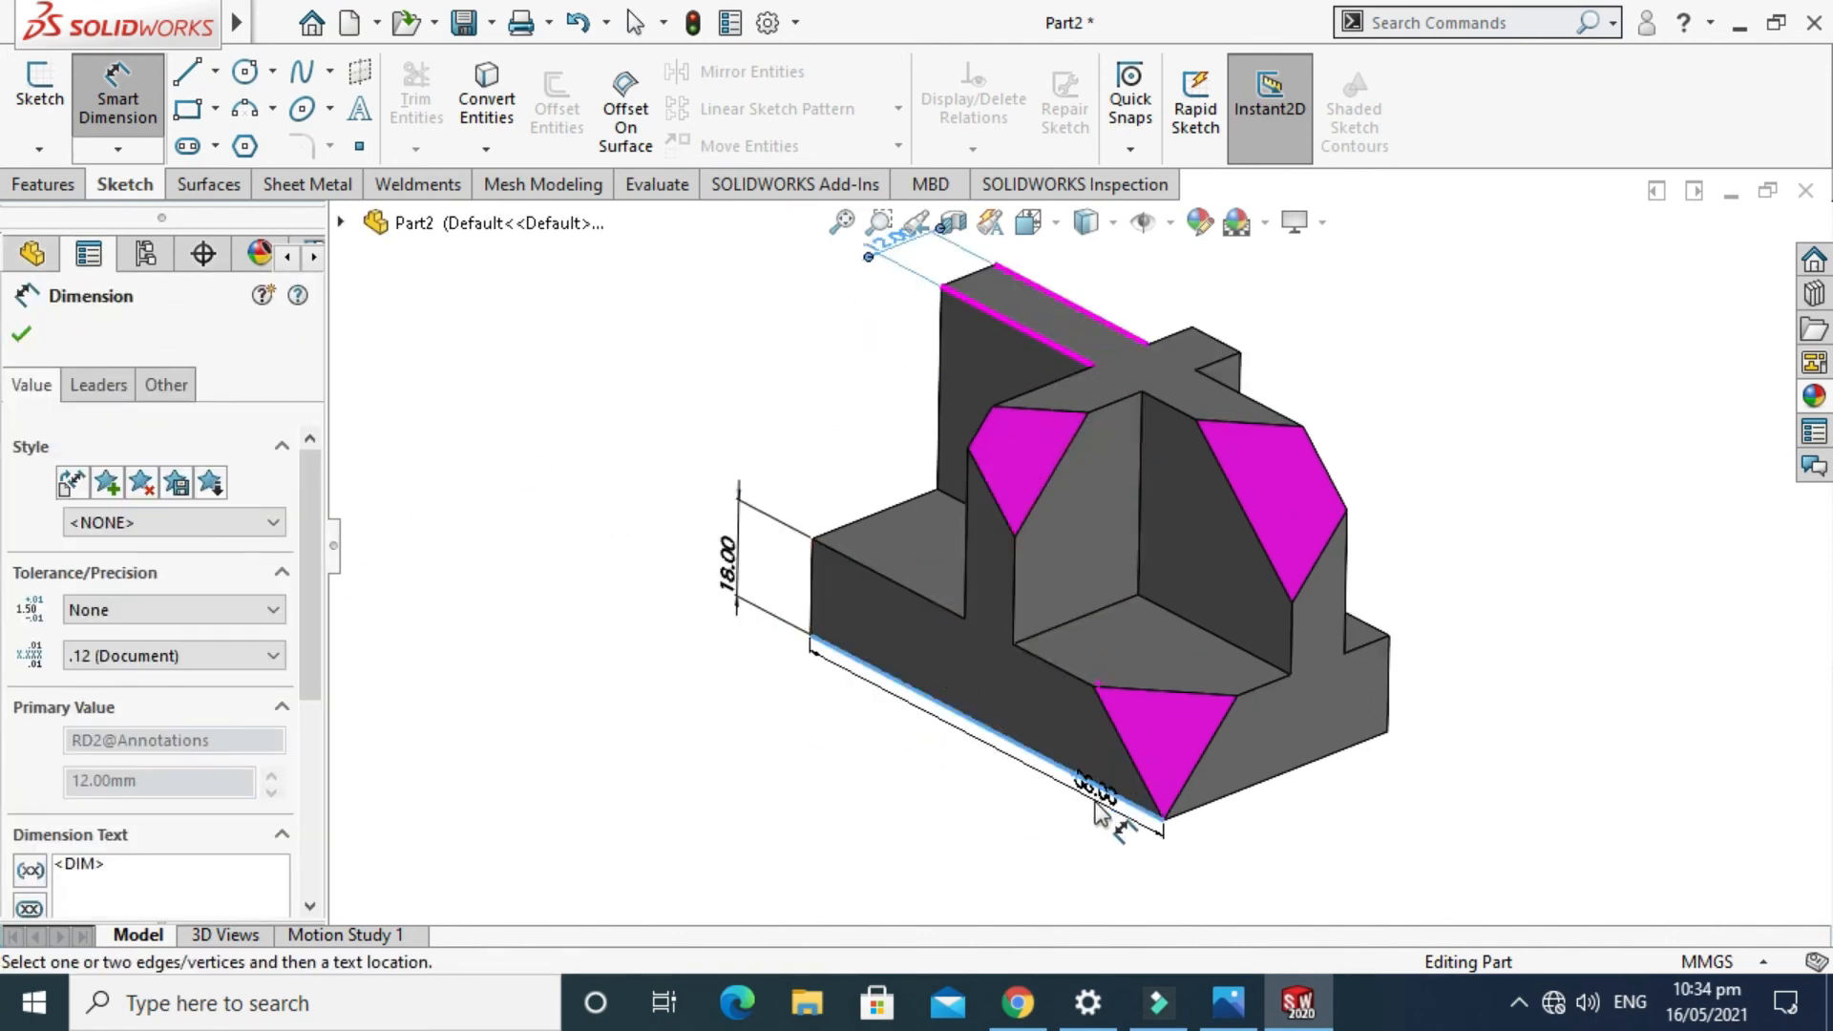
left_click(1141, 781)
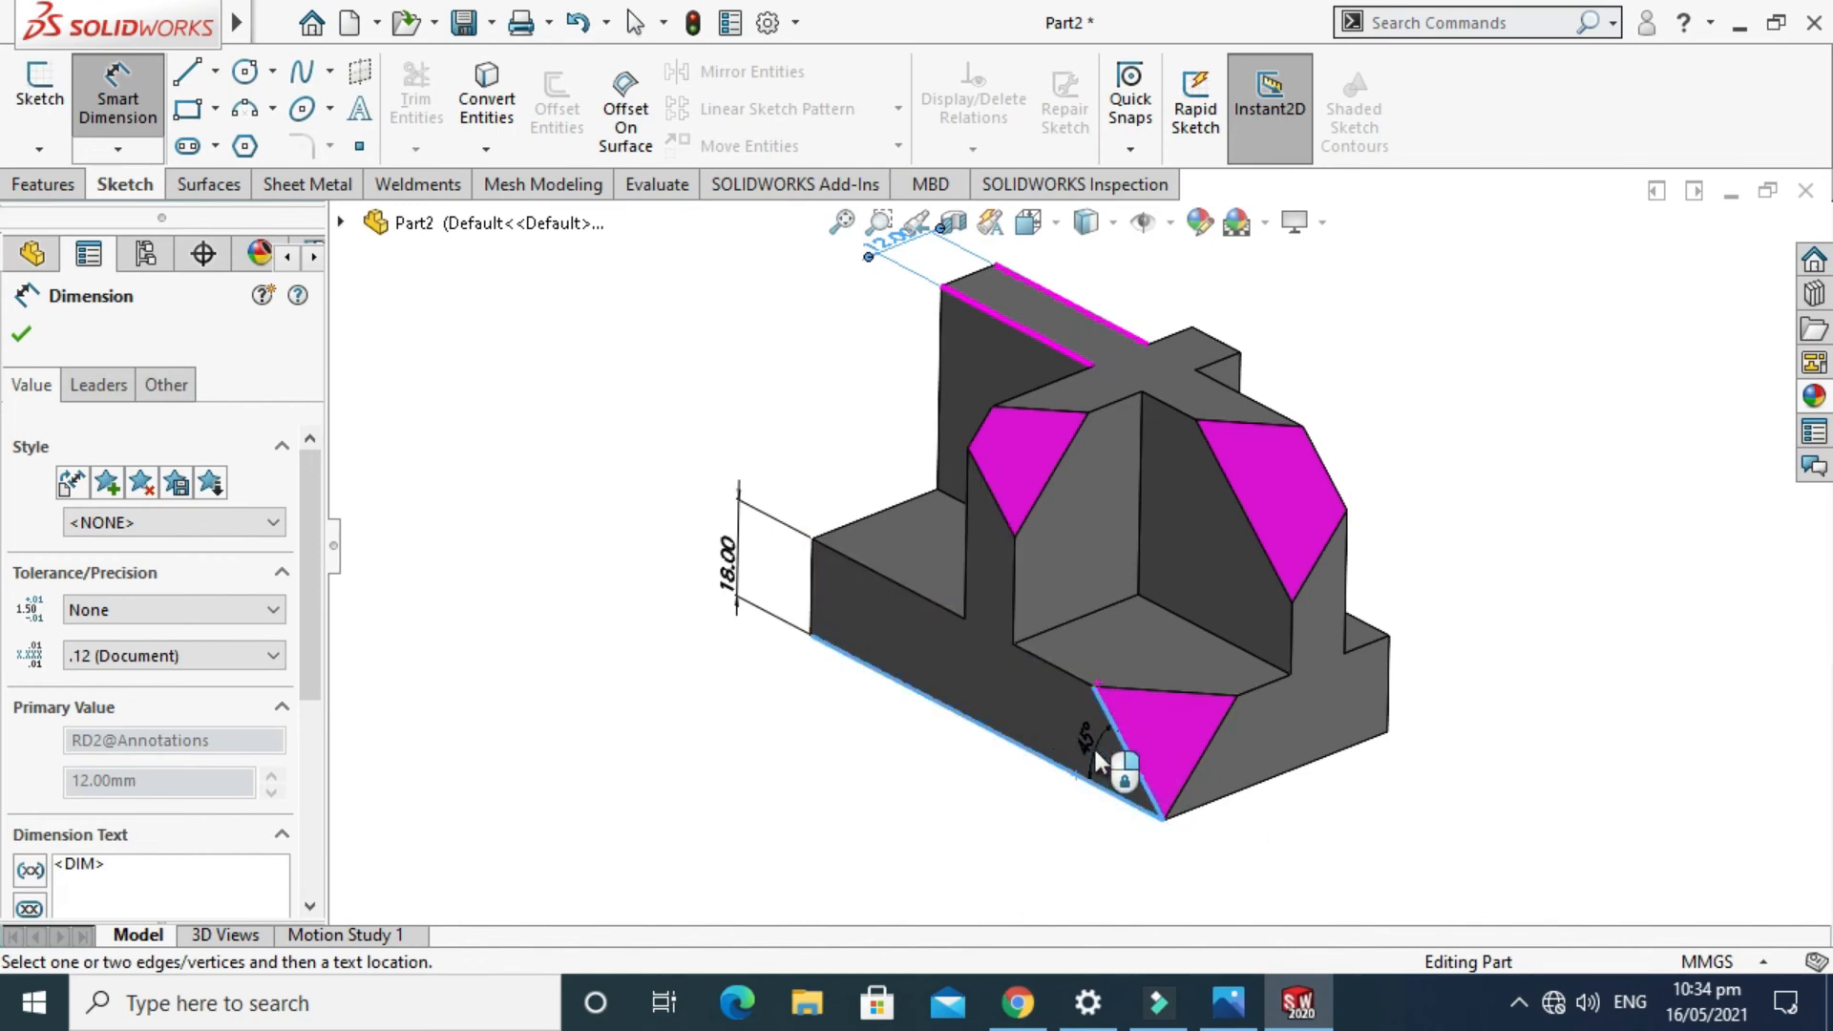
left_click(1099, 752)
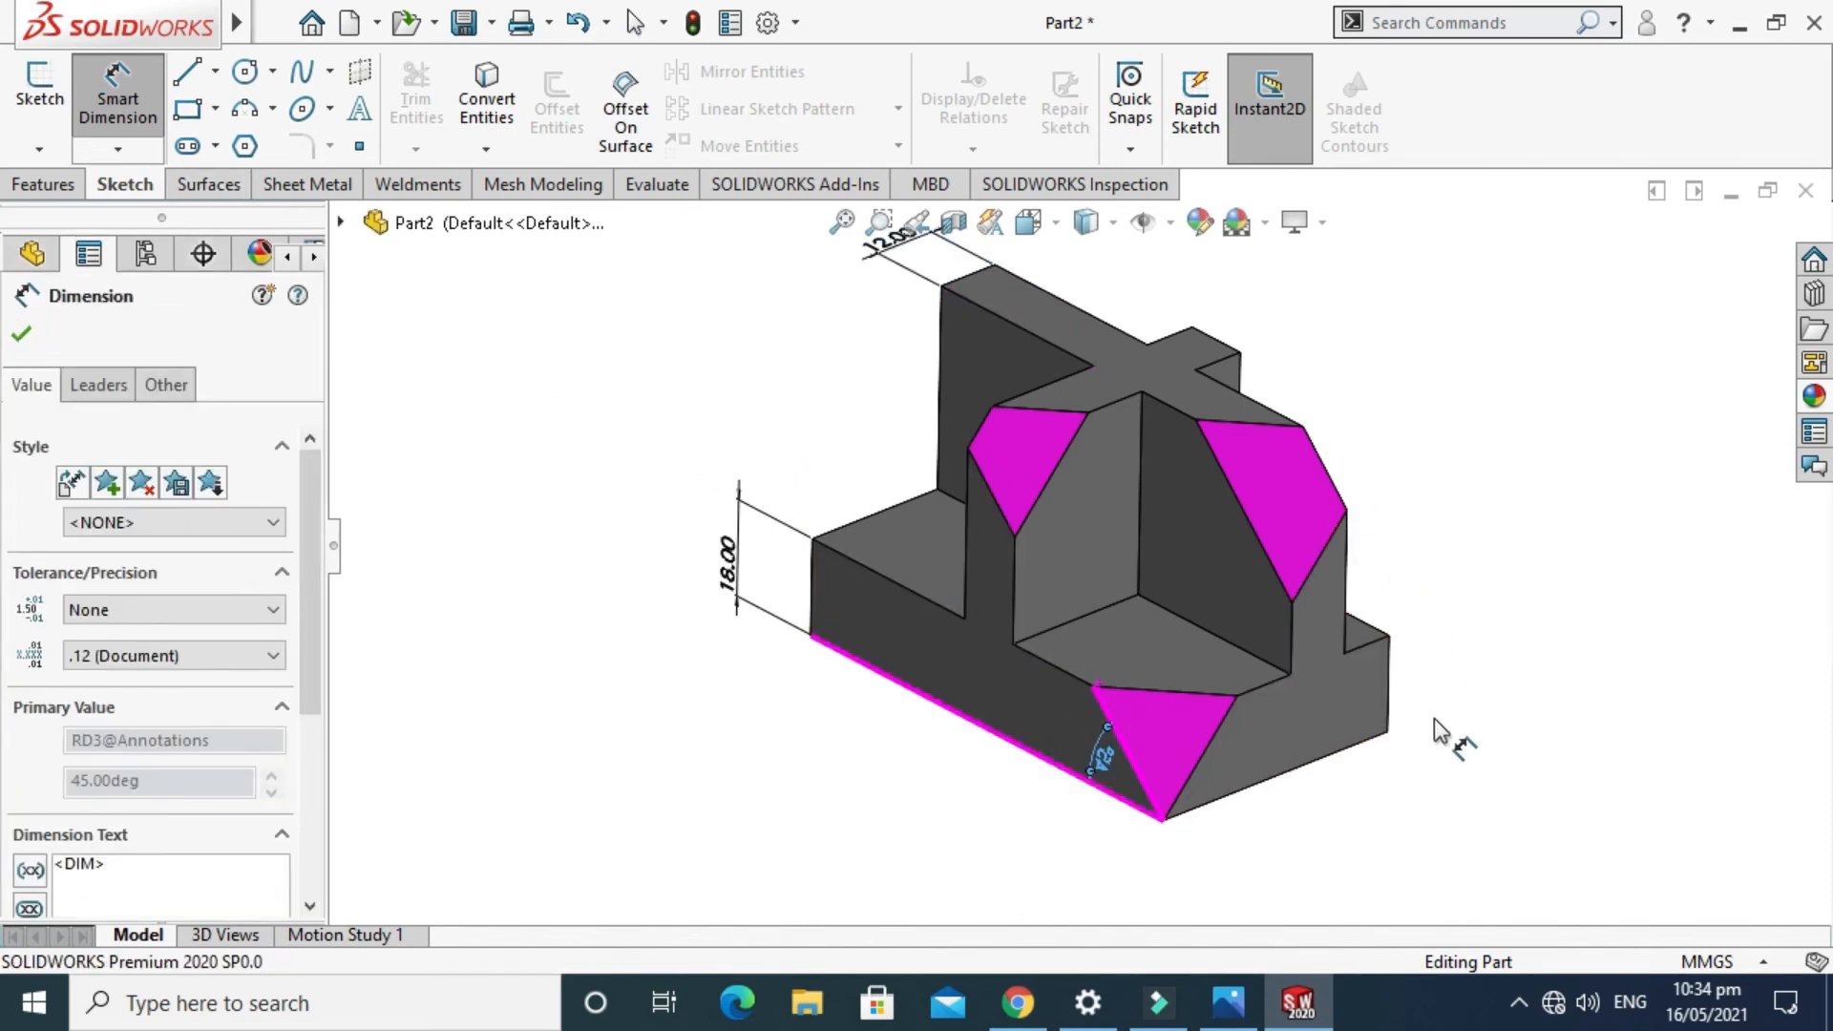
Add a reference dimension for the base height on its short end side, between the bottom edge and the upper edge.
scroll(1098, 396, "up", 1)
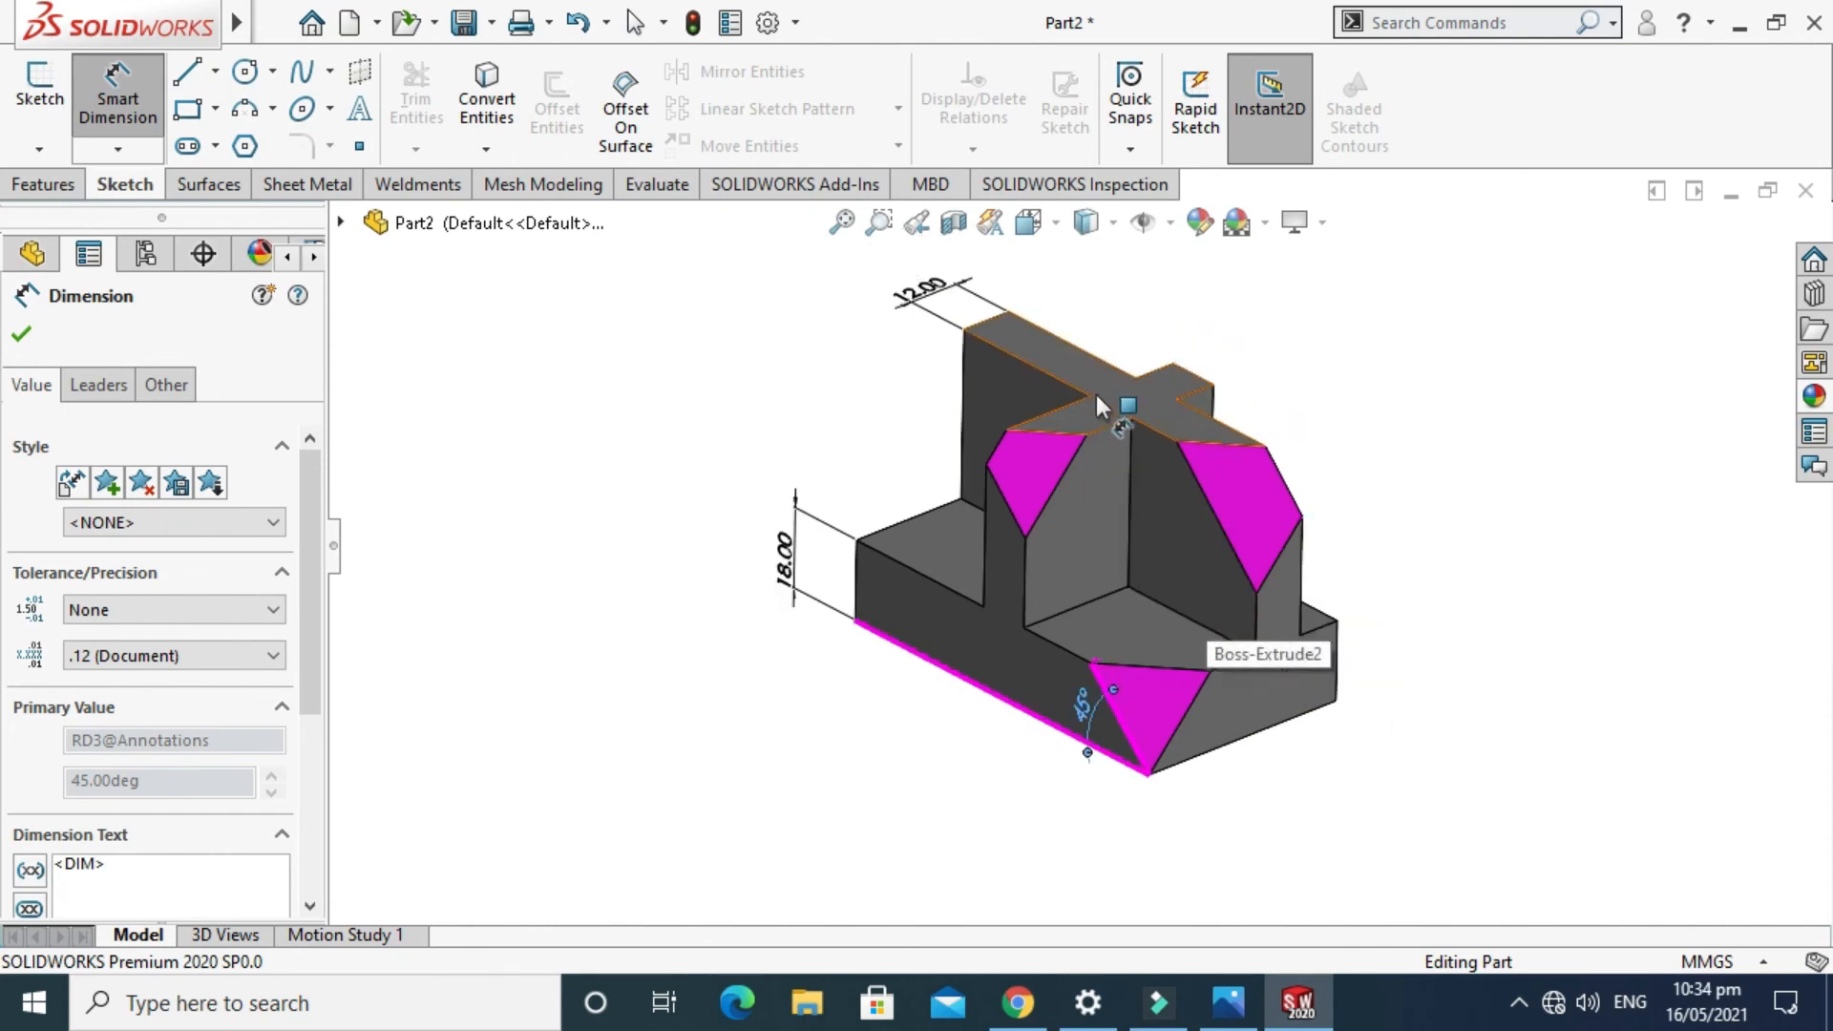
scroll(1113, 340, "down", 1)
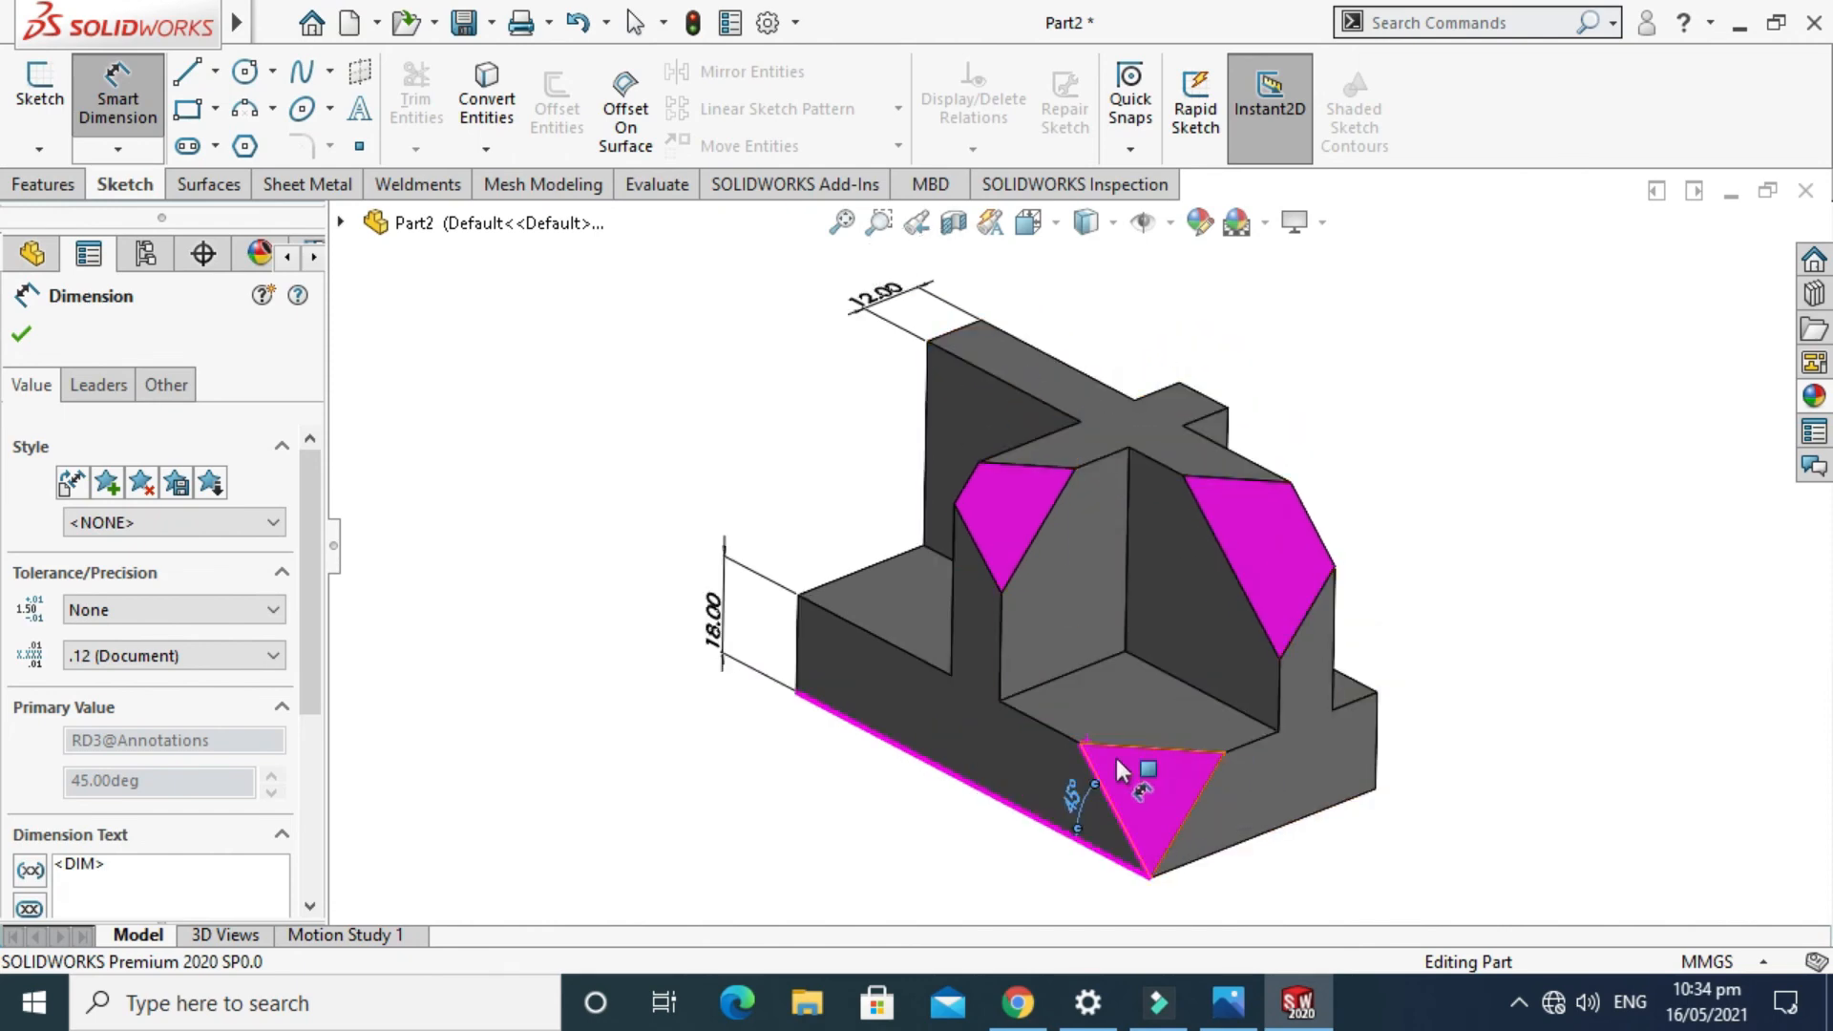
left_click(1241, 844)
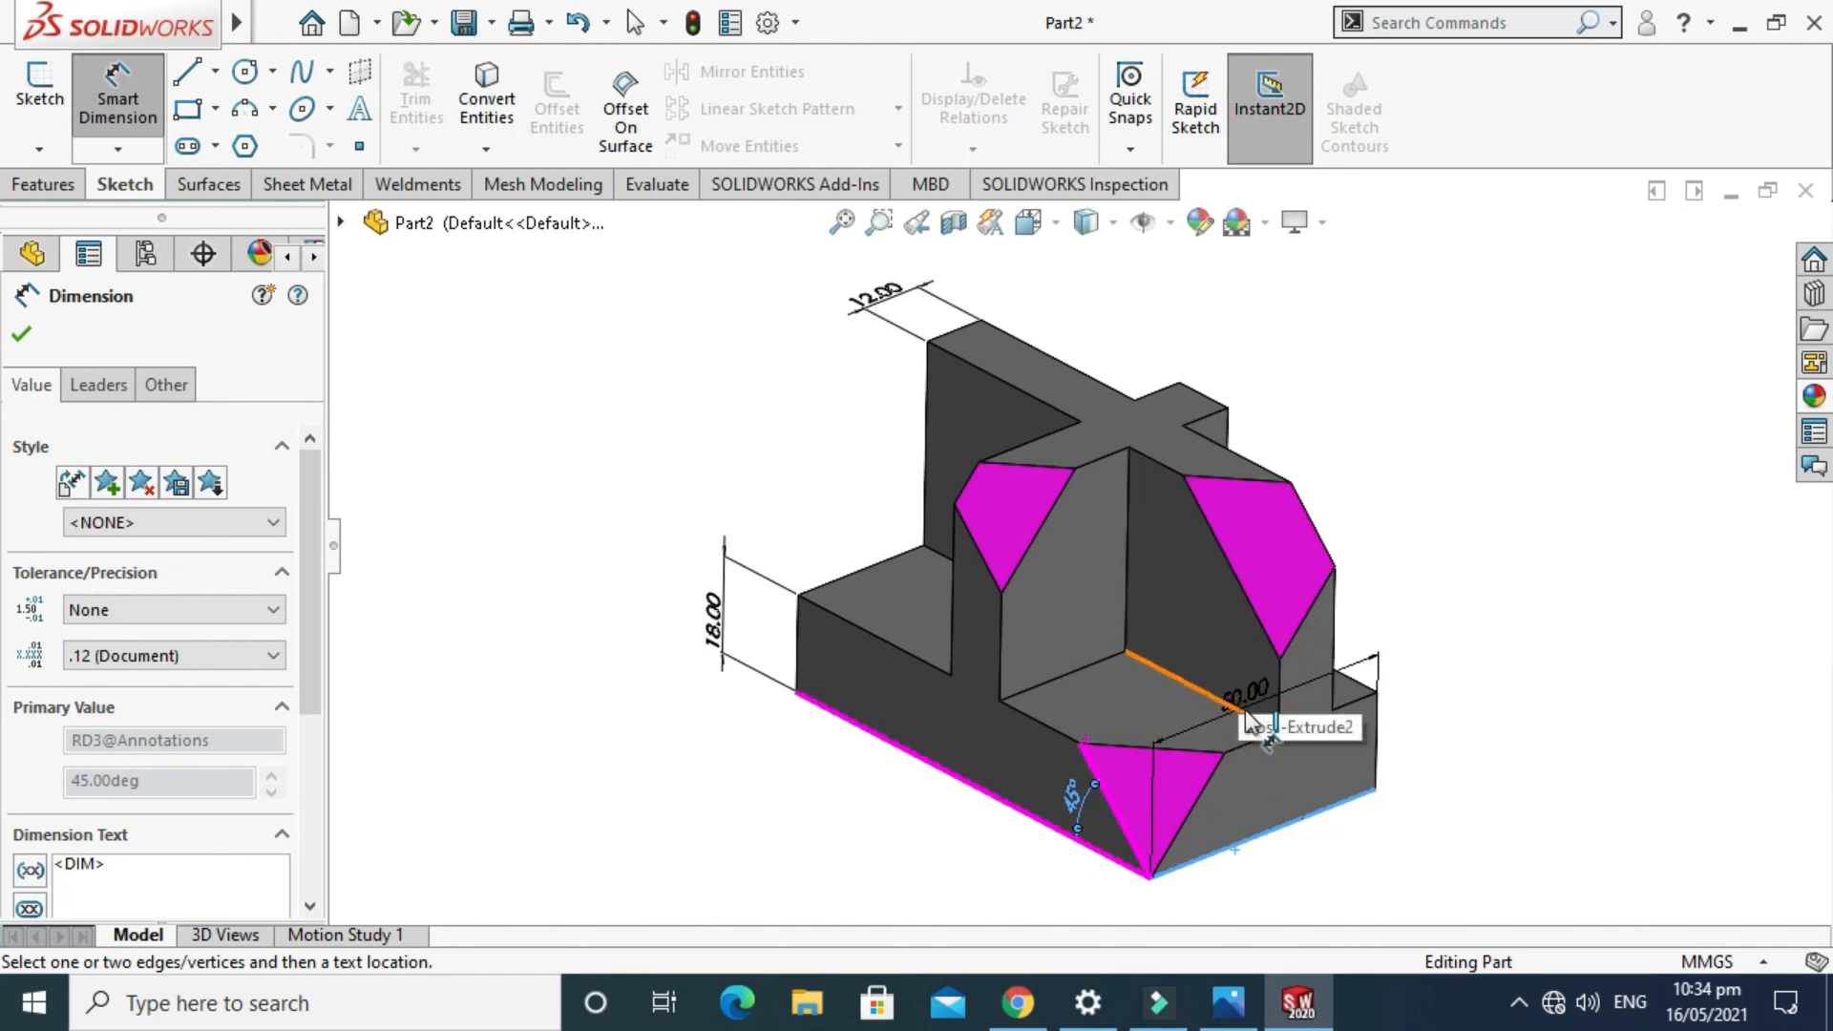
left_click(1251, 741)
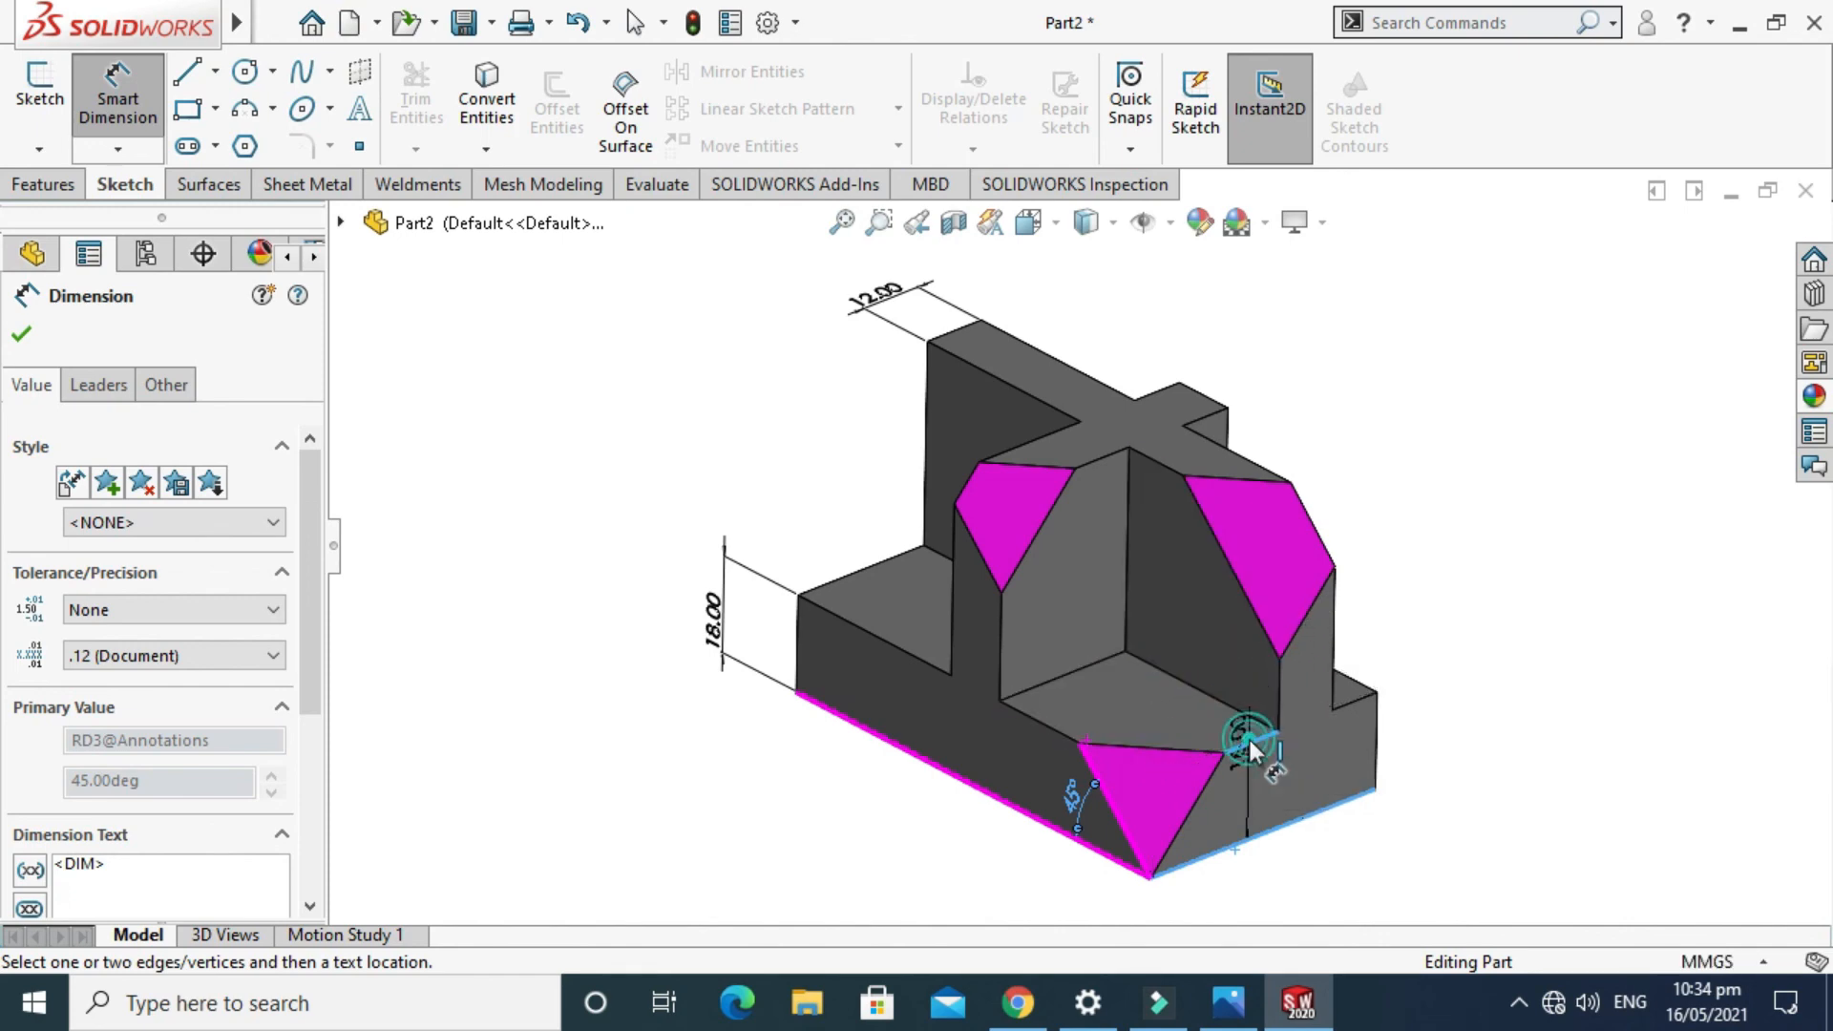
left_click(1454, 642)
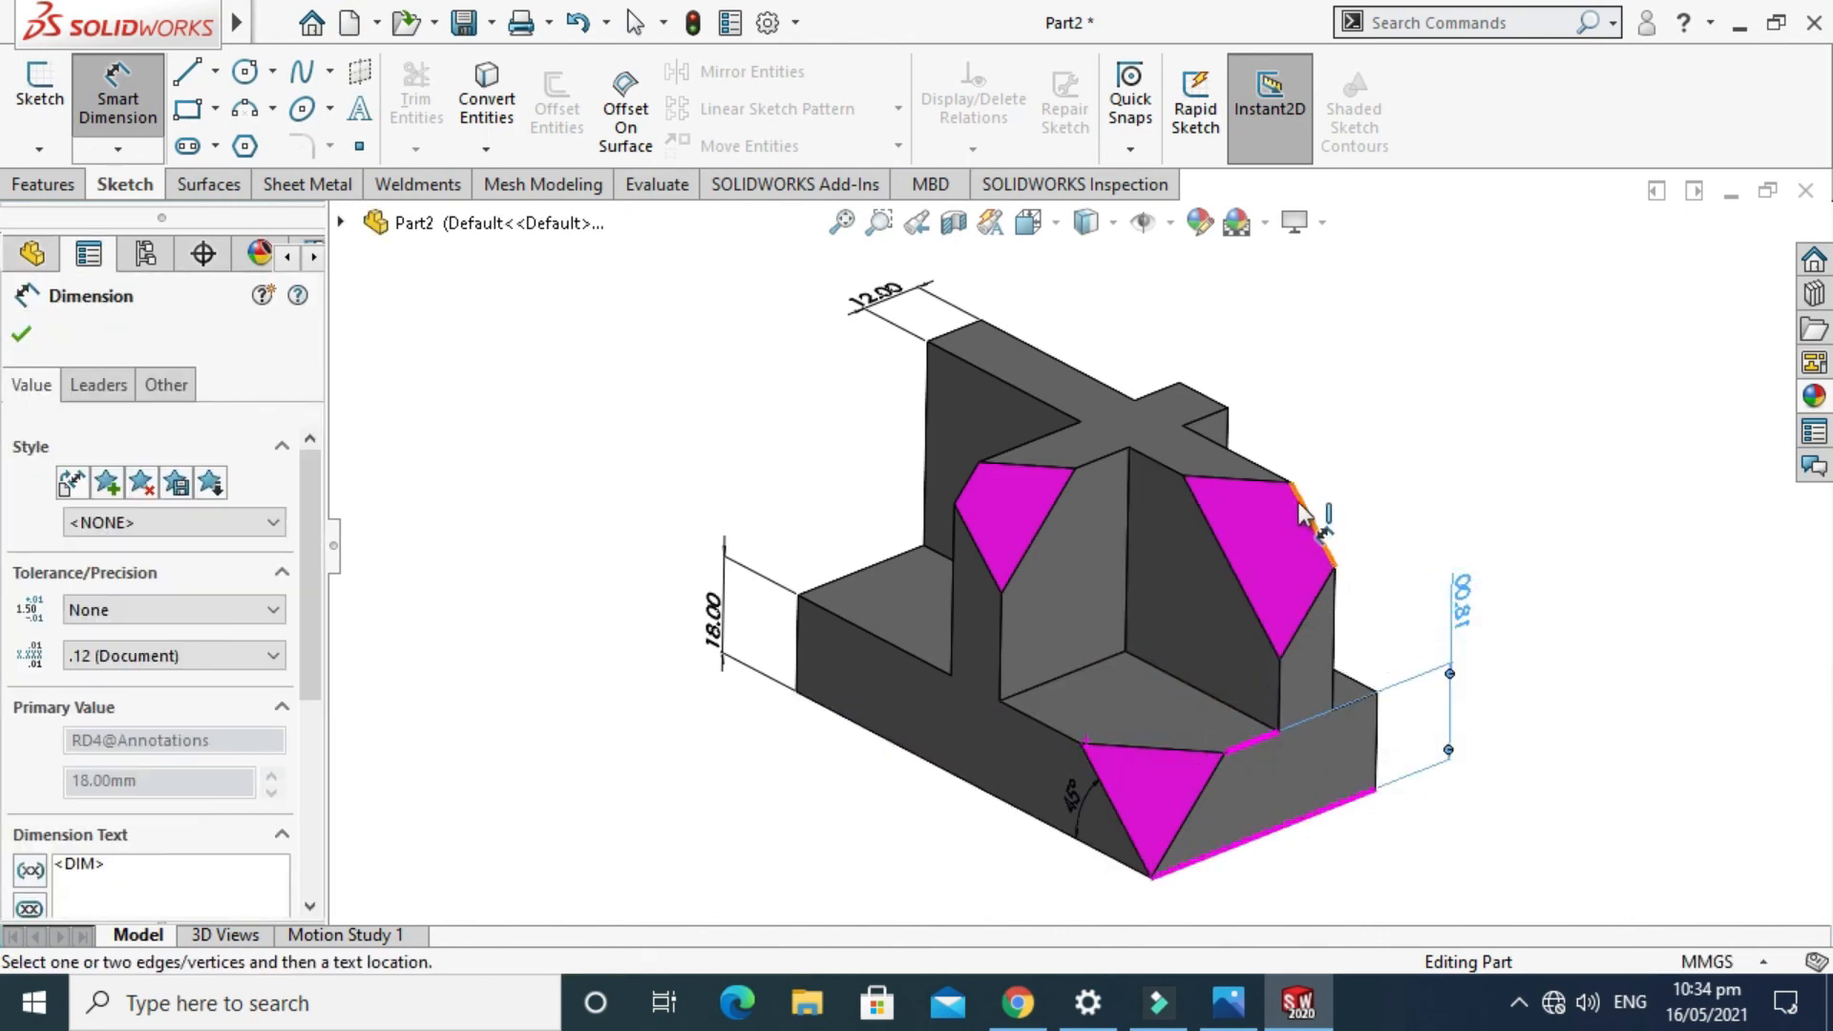
Add a reference dimension for the long rib's height at its far end, from the top corner down to the base's upper face.
middle_click_drag(1262, 479, 1265, 434)
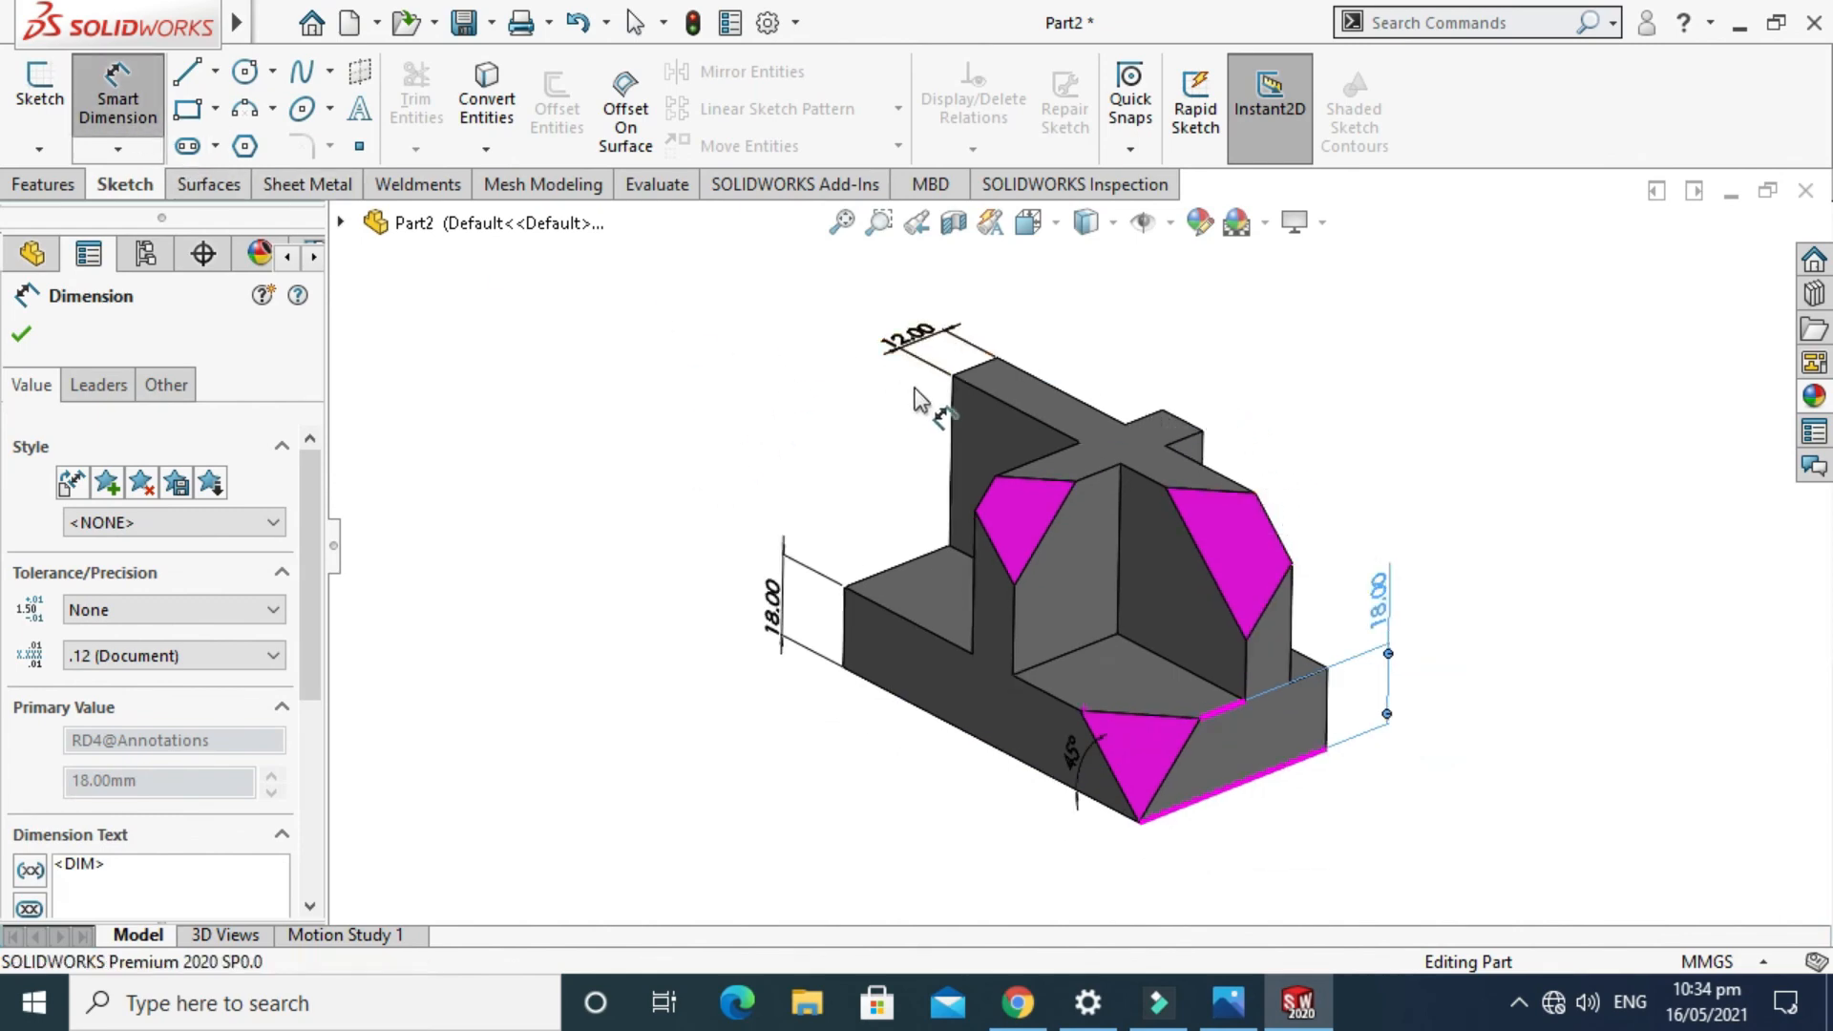
left_click(953, 376)
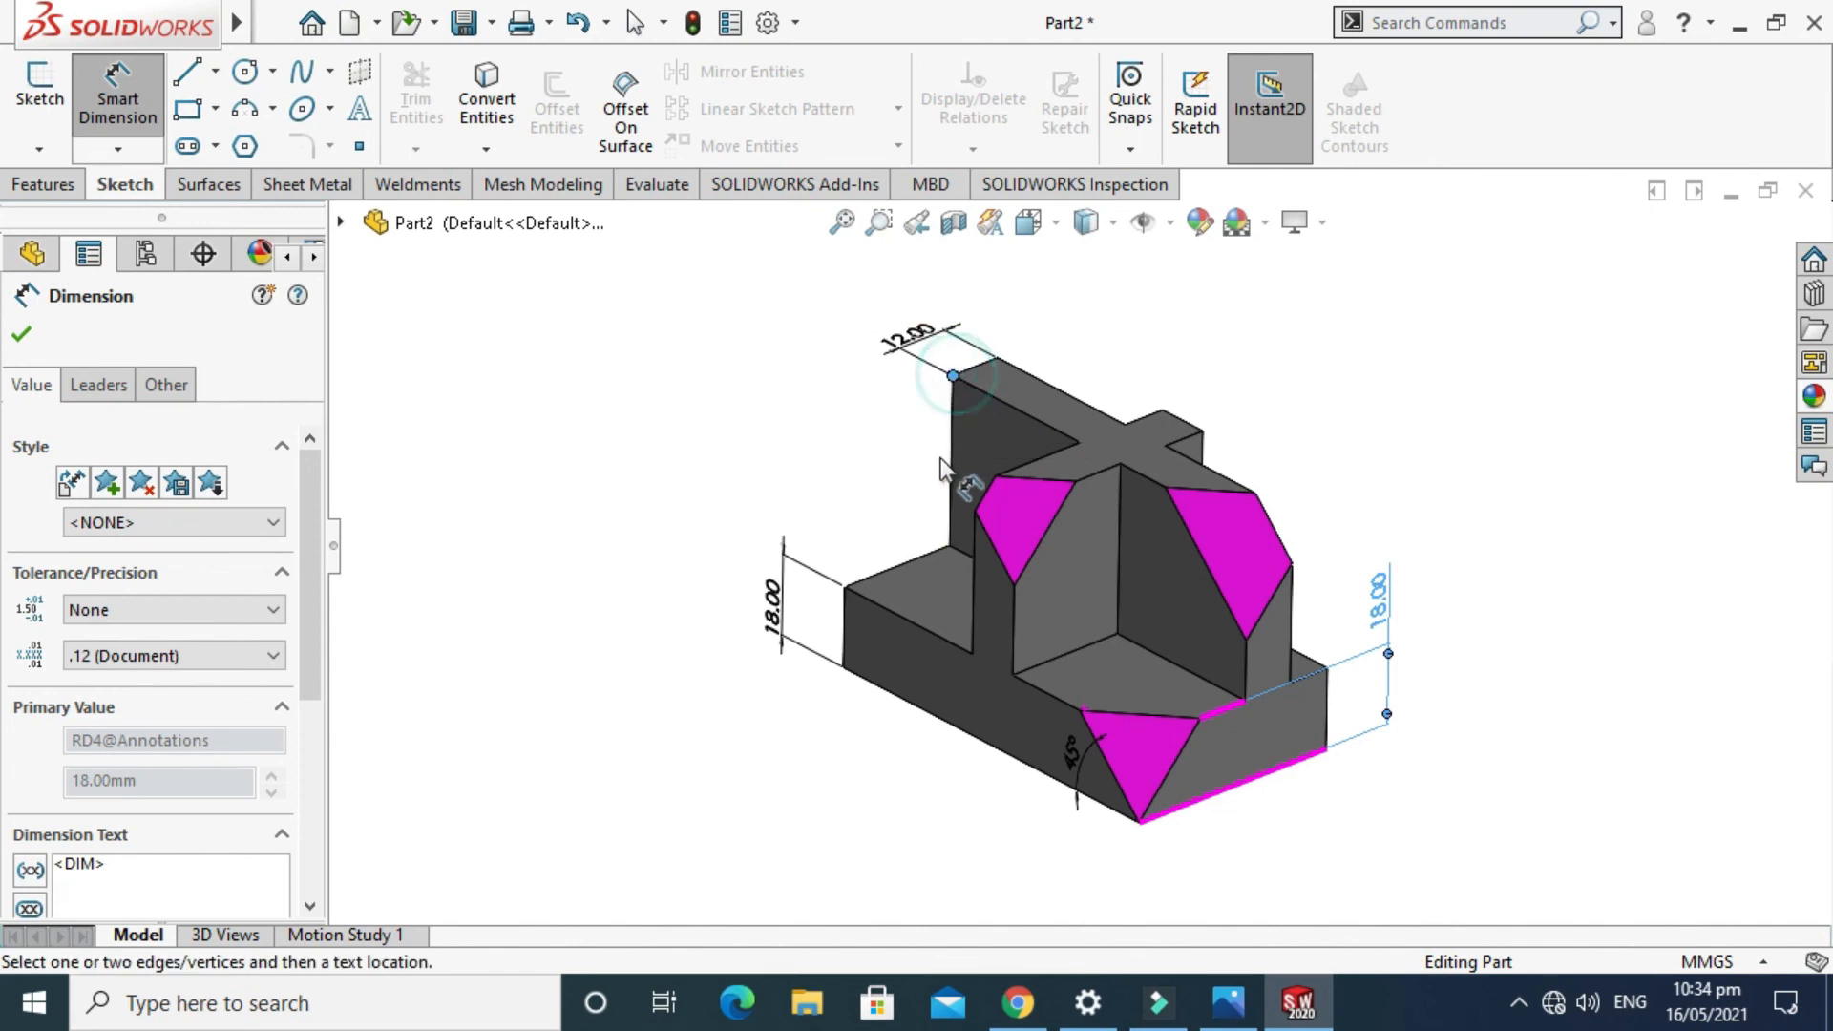
left_click(949, 544)
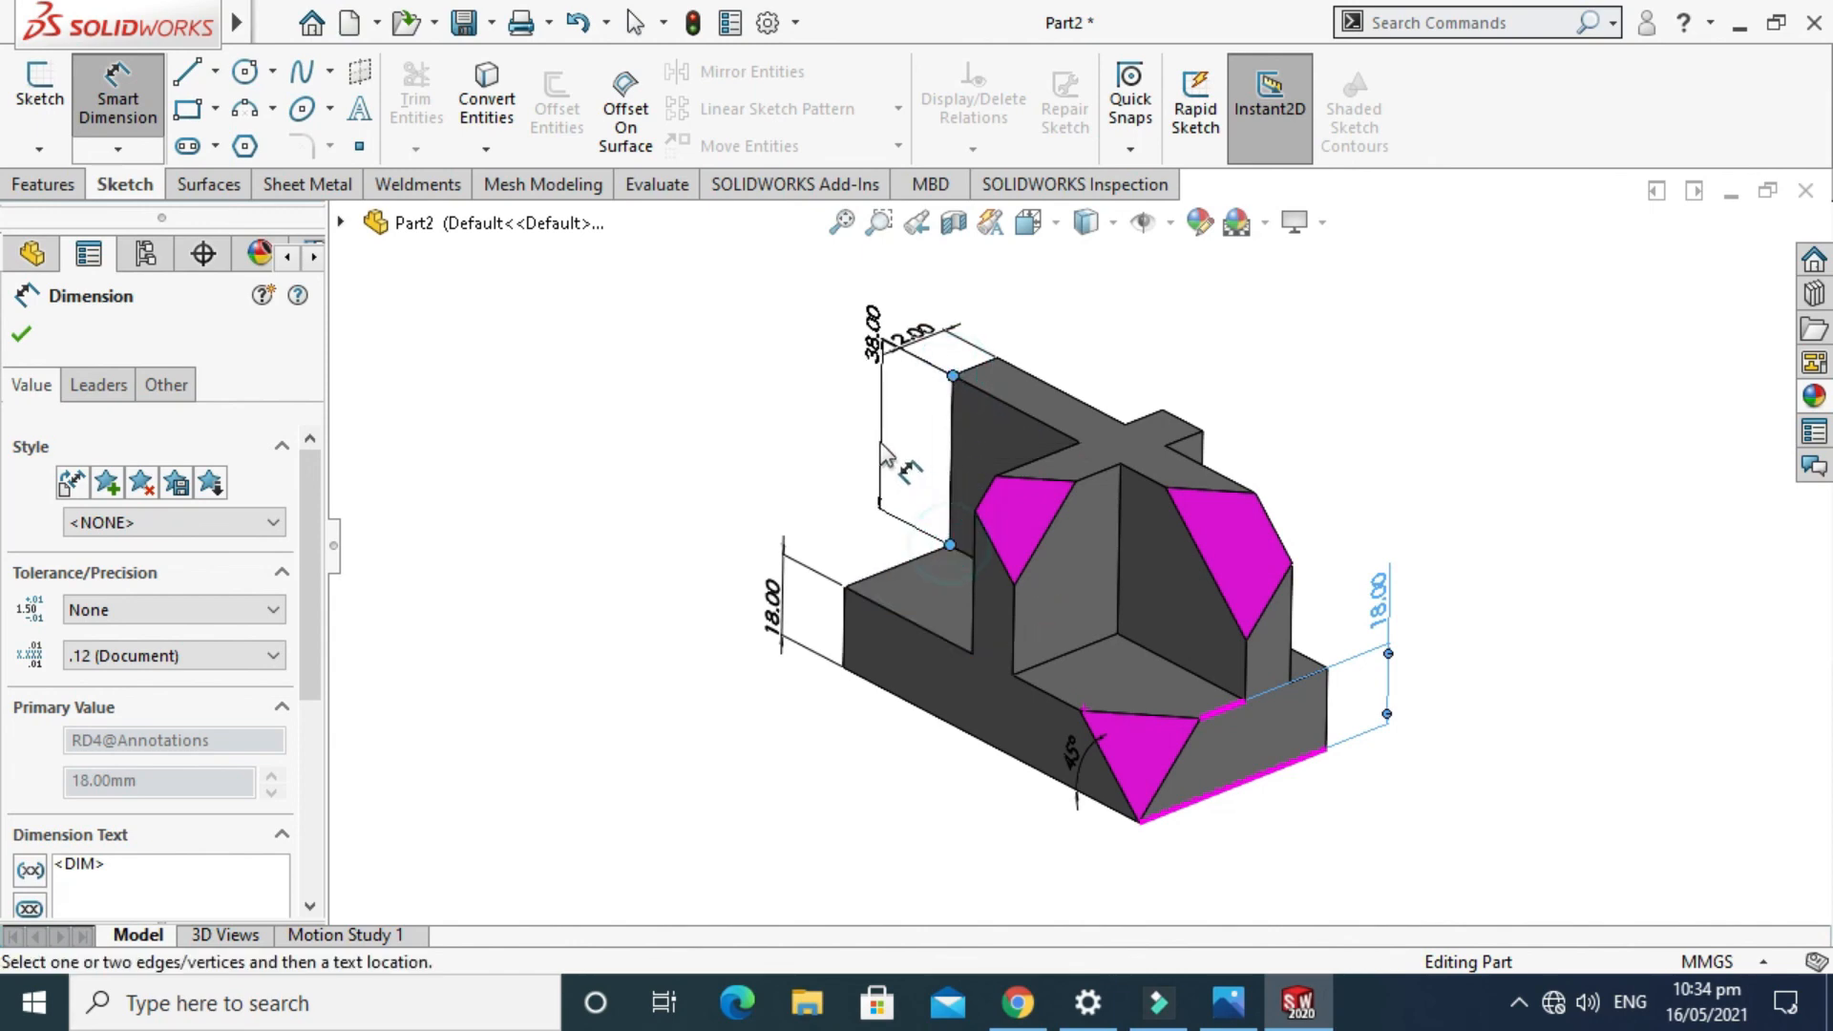
left_click(800, 393)
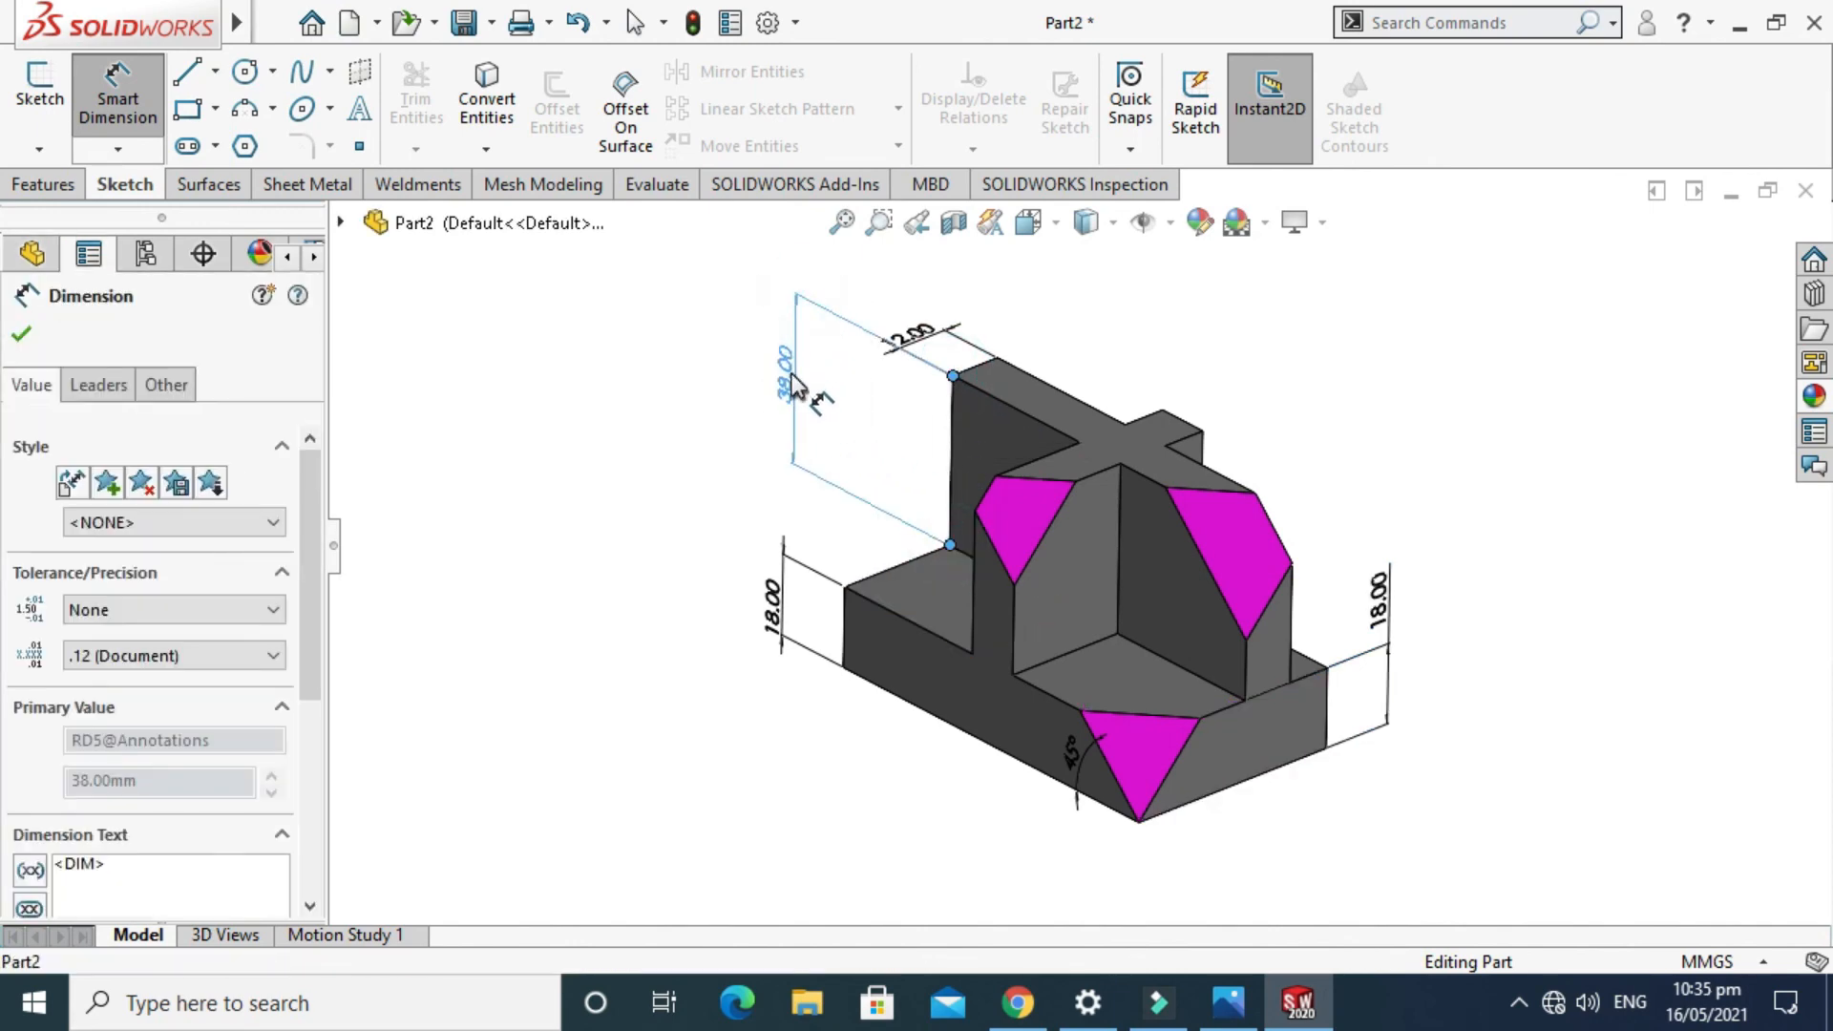
scroll(984, 496, "down", 1)
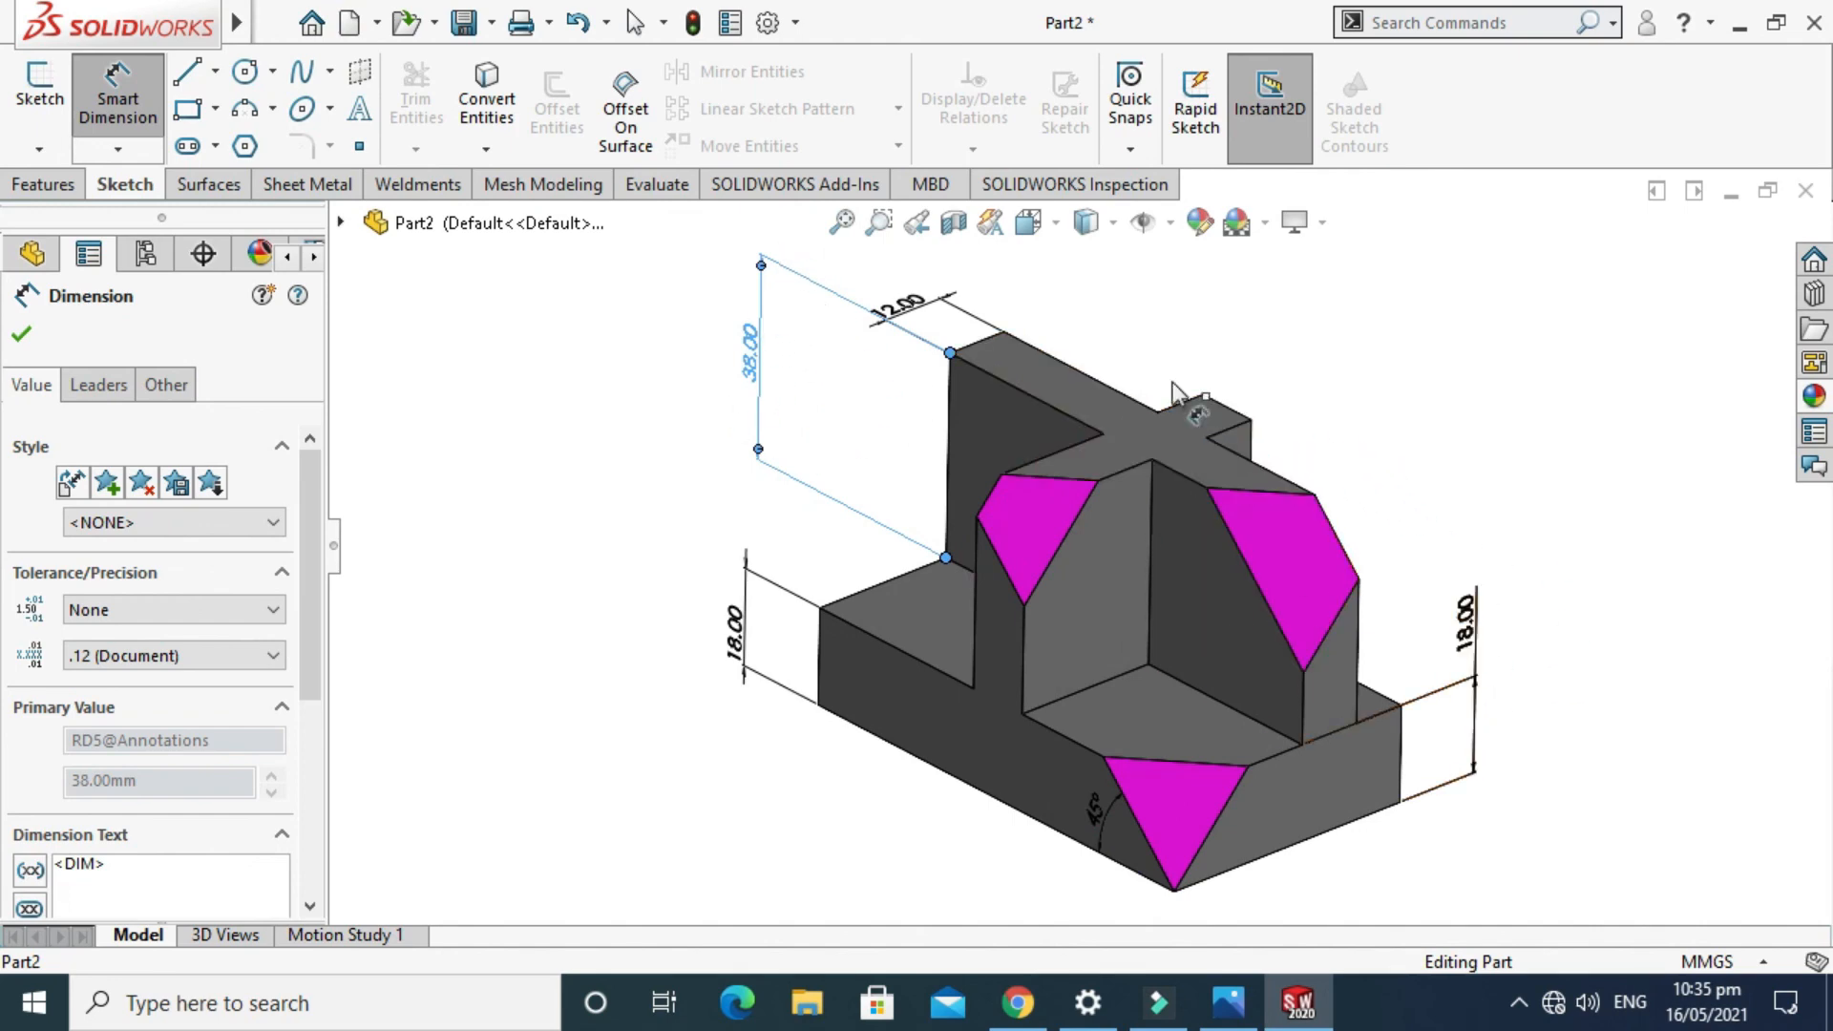
scroll(1050, 535, "up", 1)
key("Escape")
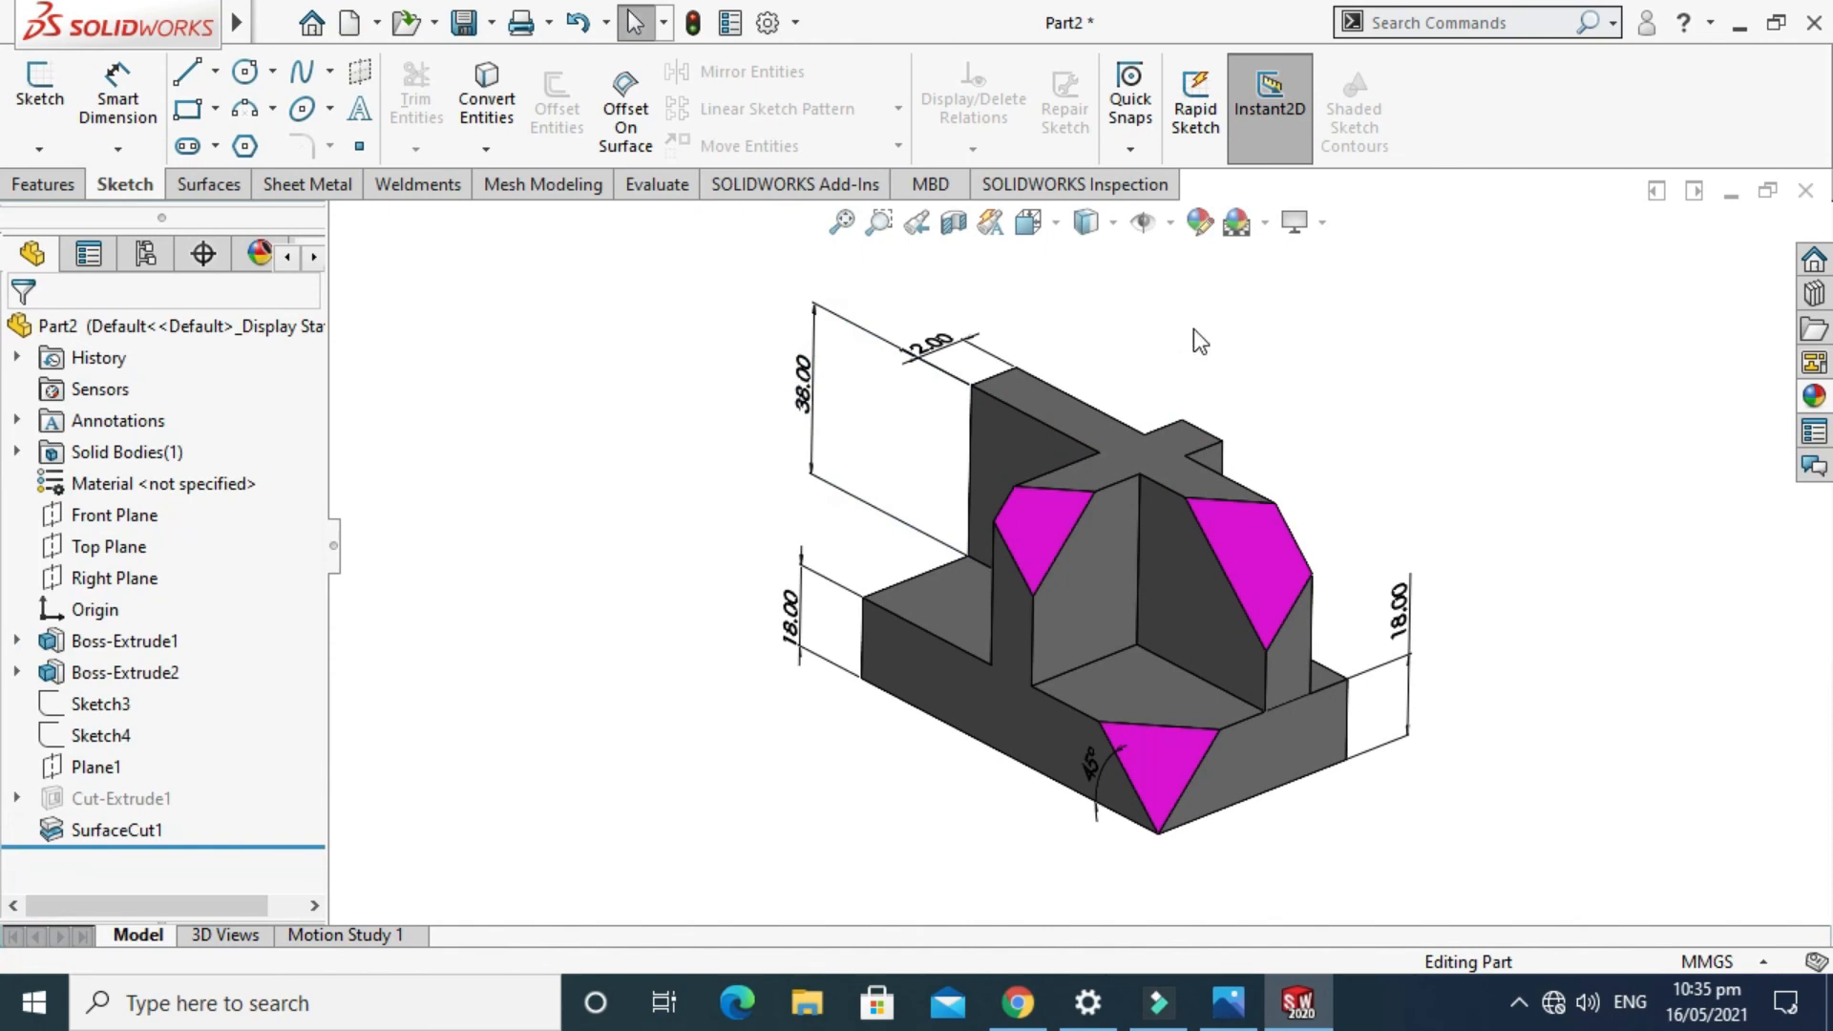
Examine the dimensioned part from a rotated view, highlight the faces made by SurfaceCut1, and clear the selection.
scroll(1340, 418, "up", 1)
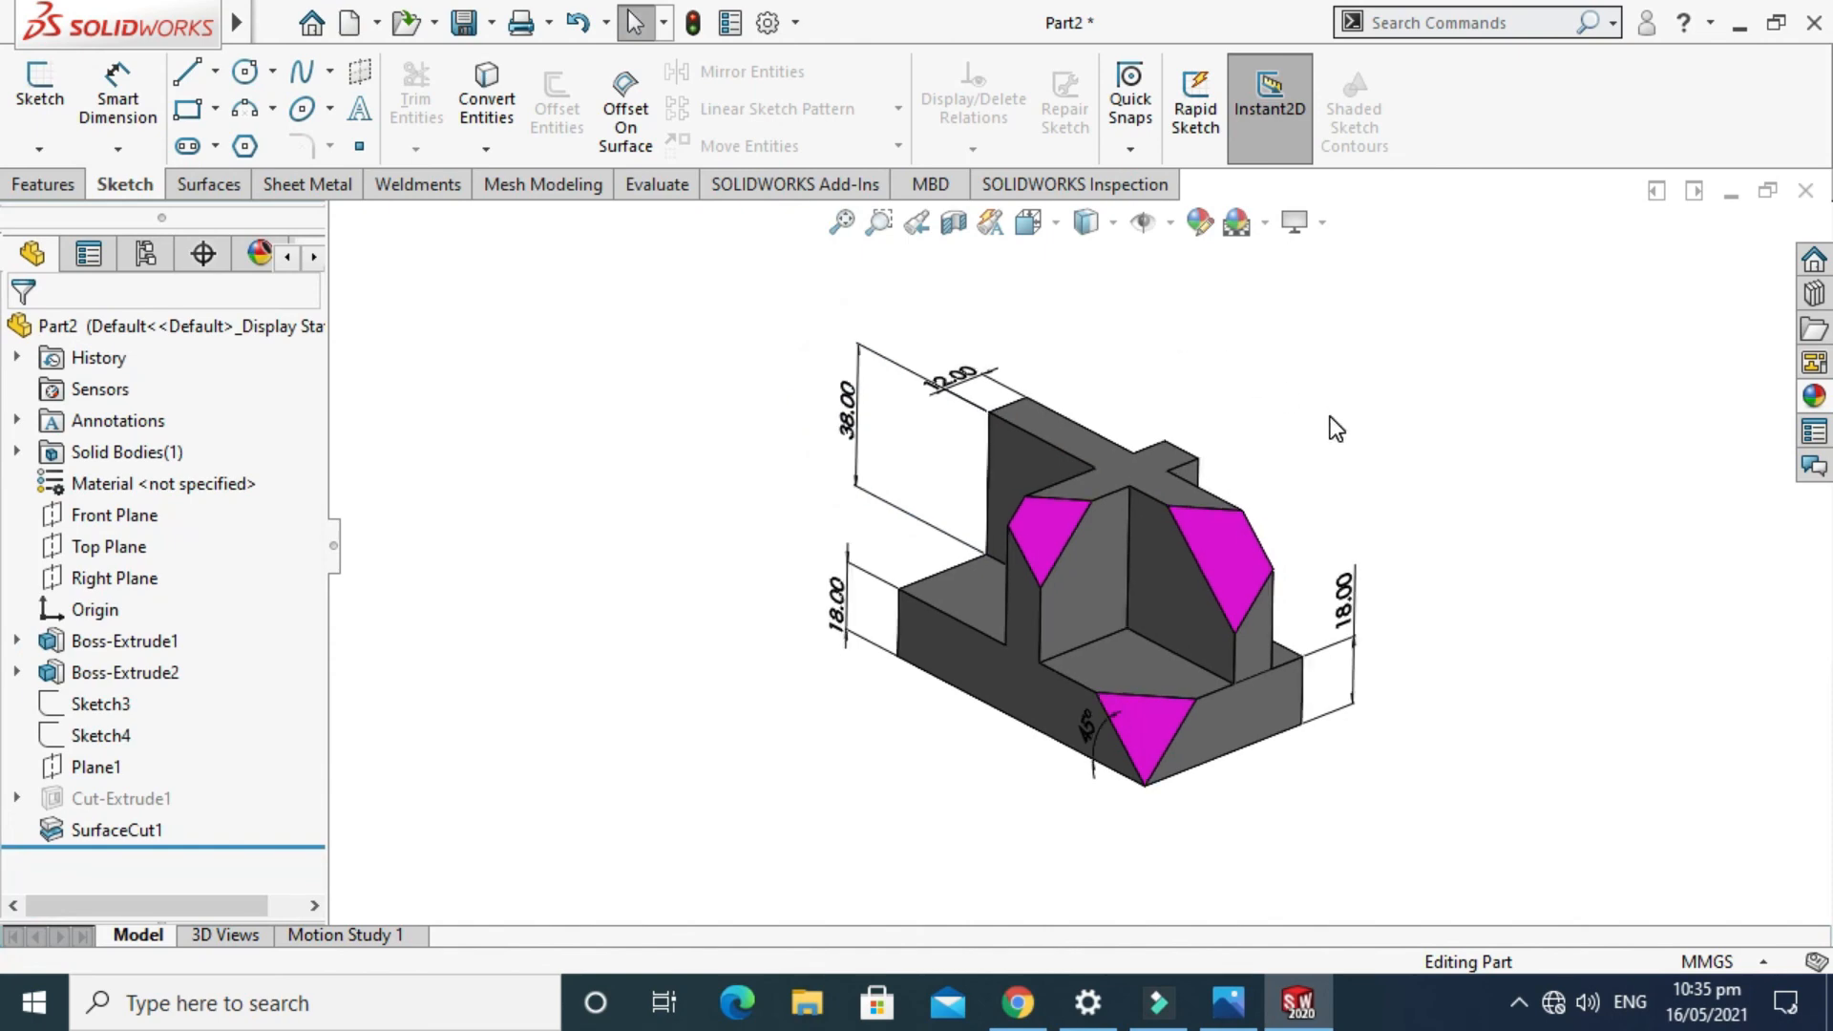
scroll(1304, 380, "down", 2)
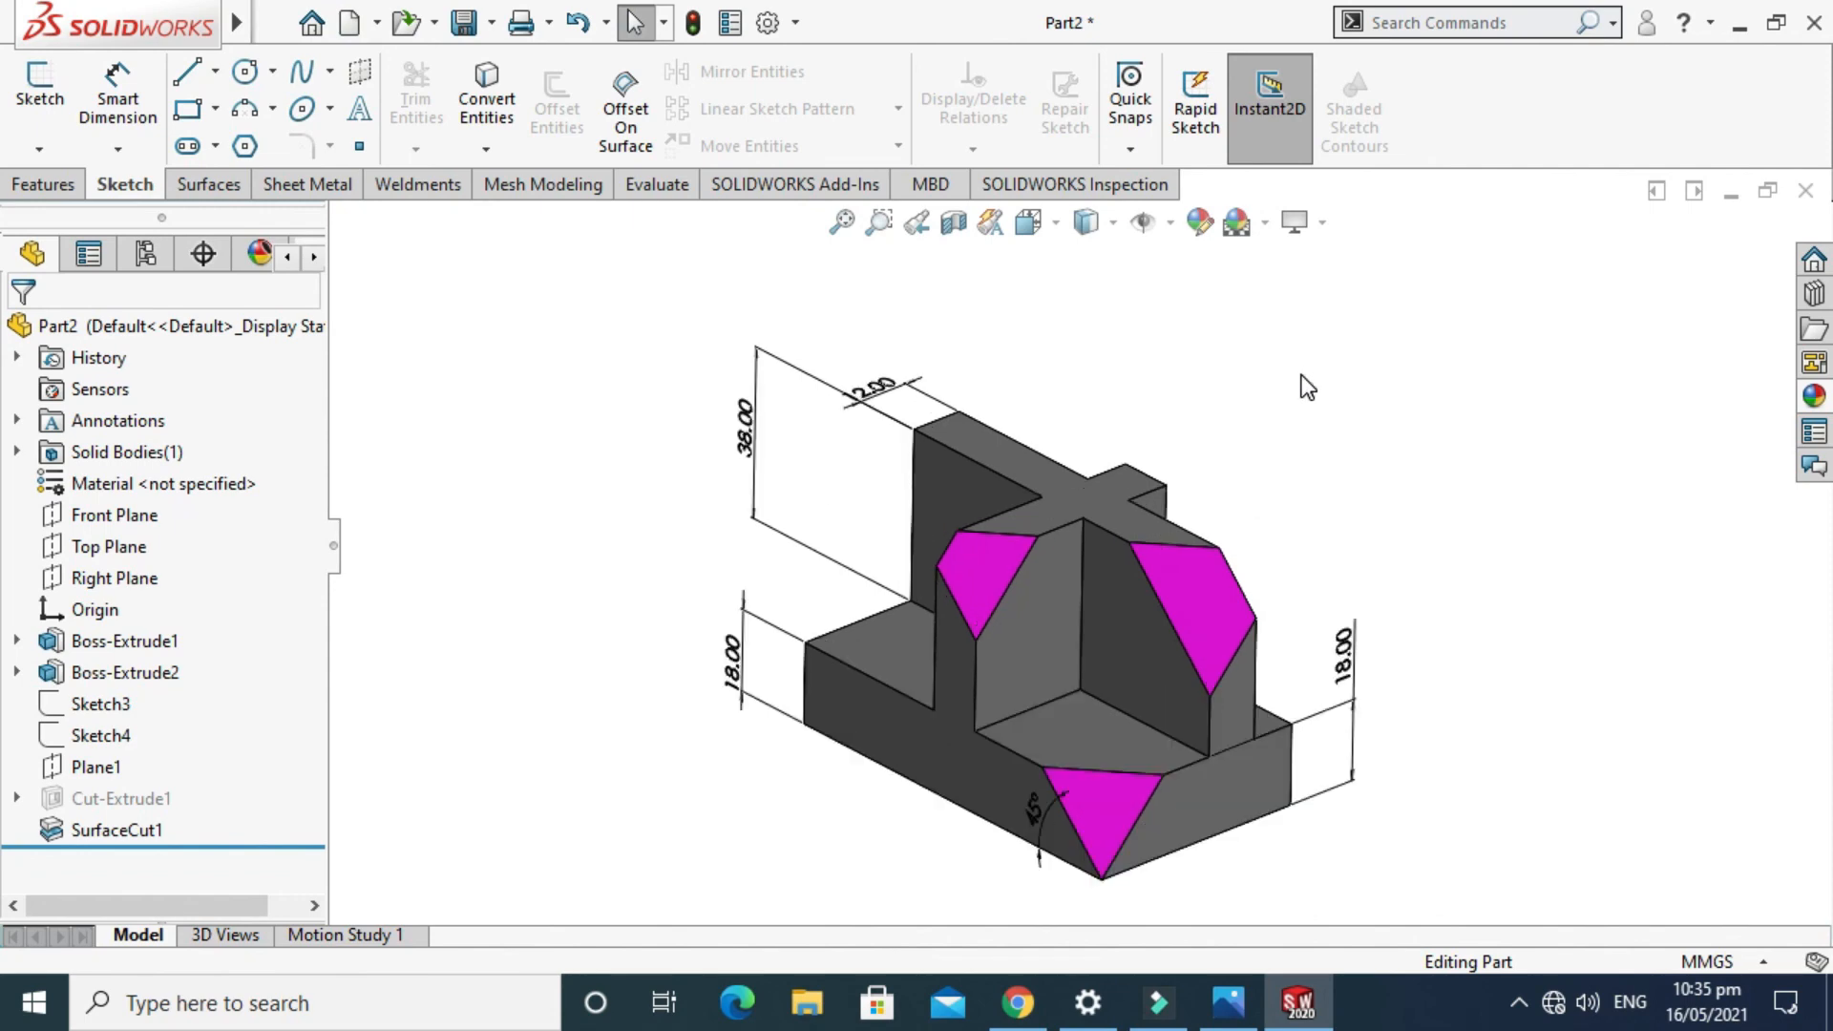
right_click(1301, 353)
left_click(1396, 476)
left_click_drag(1604, 532, 1241, 478)
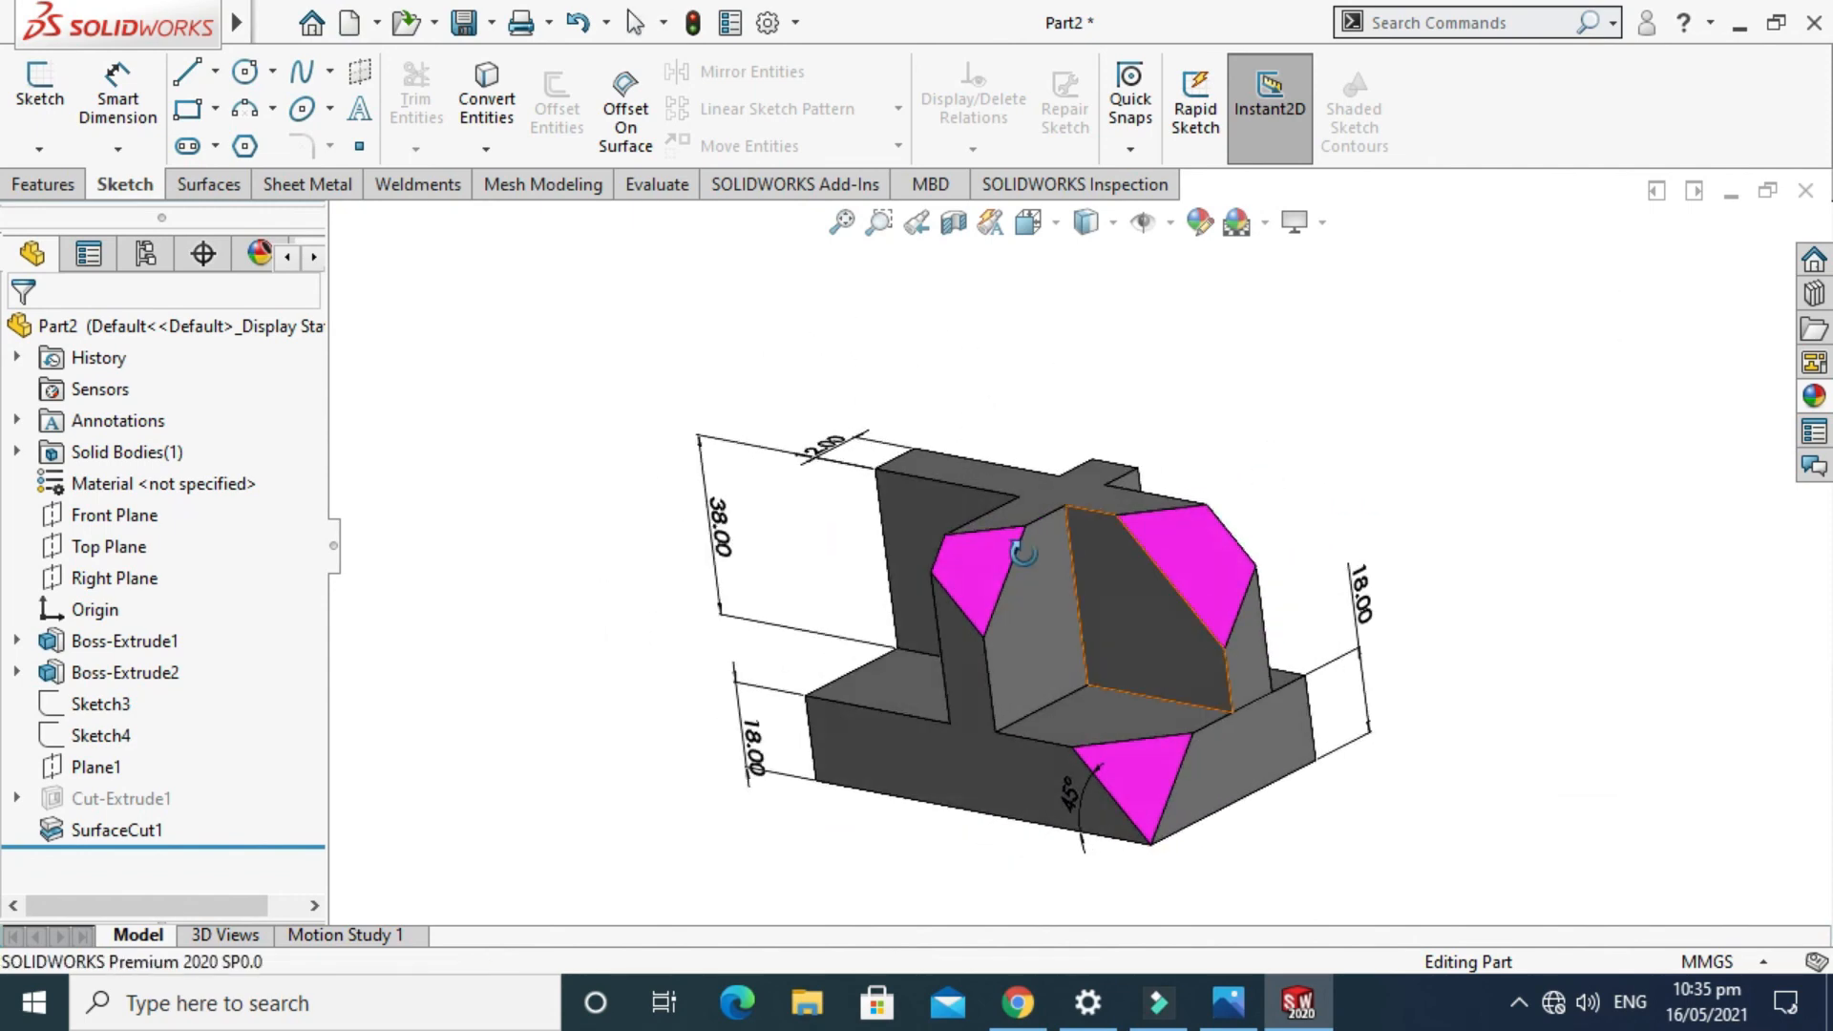
left_click(128, 829)
scroll(915, 523, "up", 1)
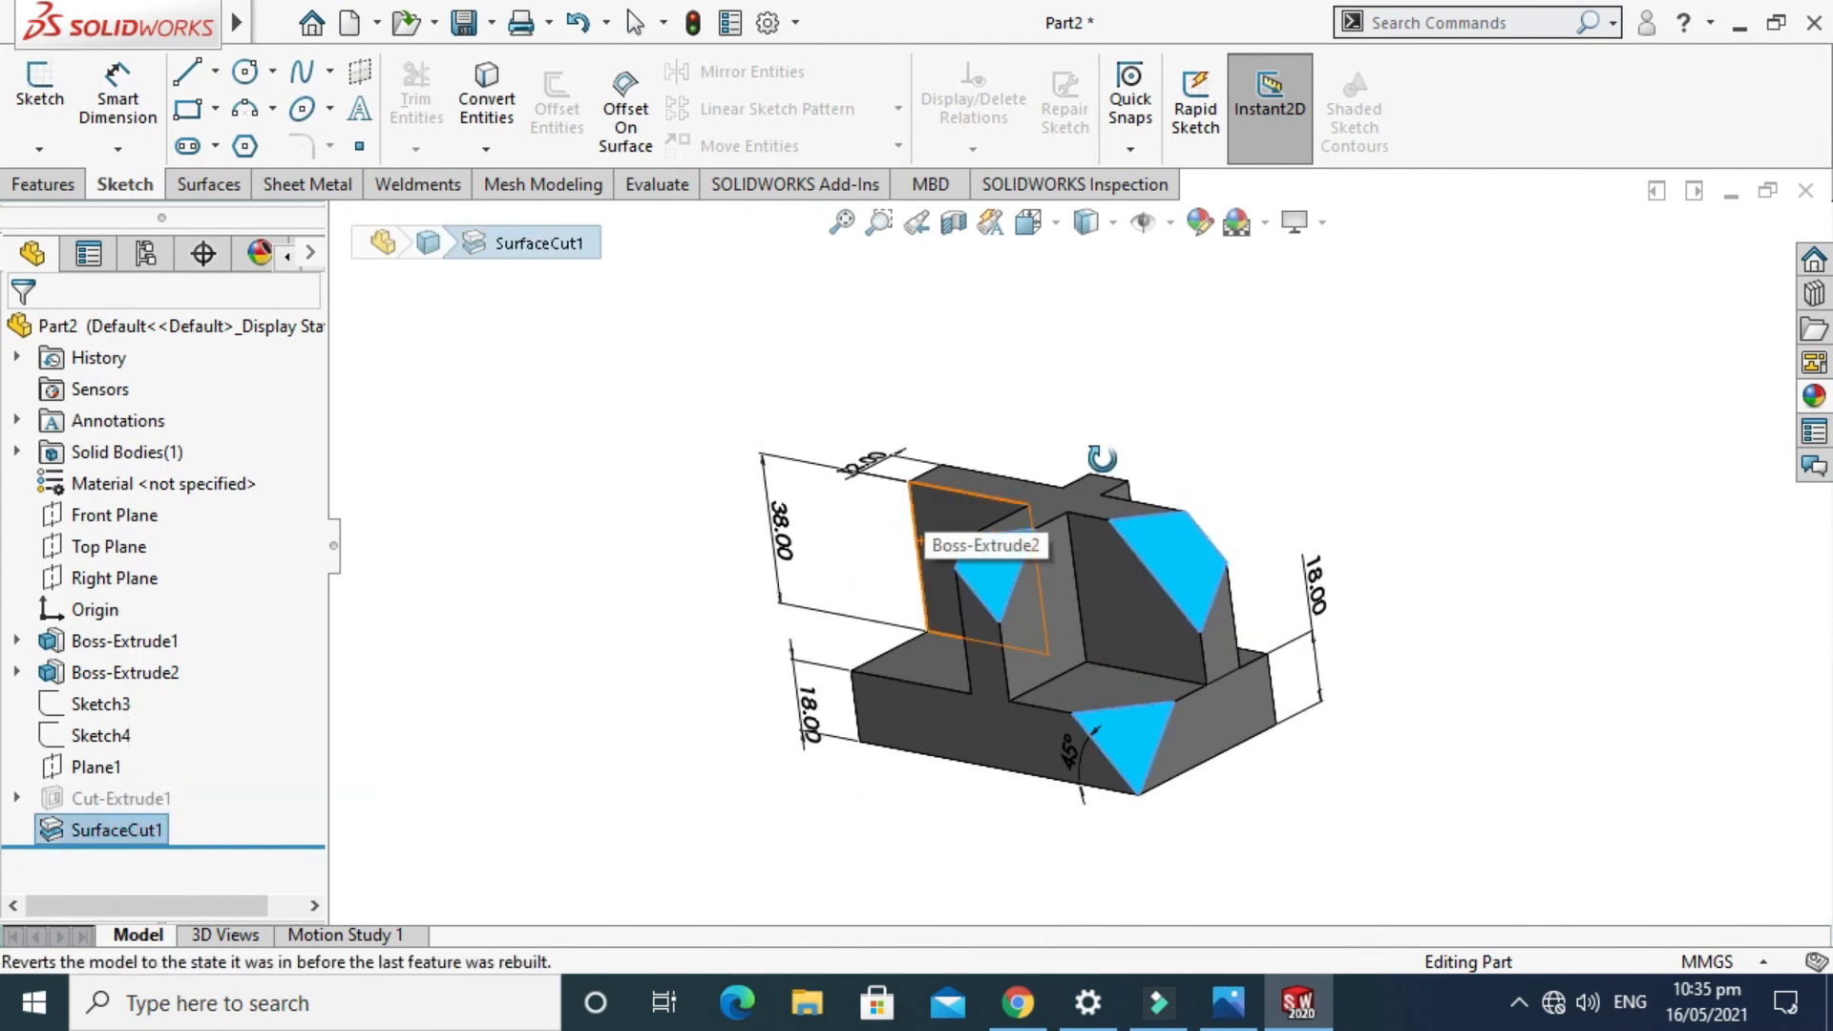
left_click_drag(1212, 450, 1121, 470)
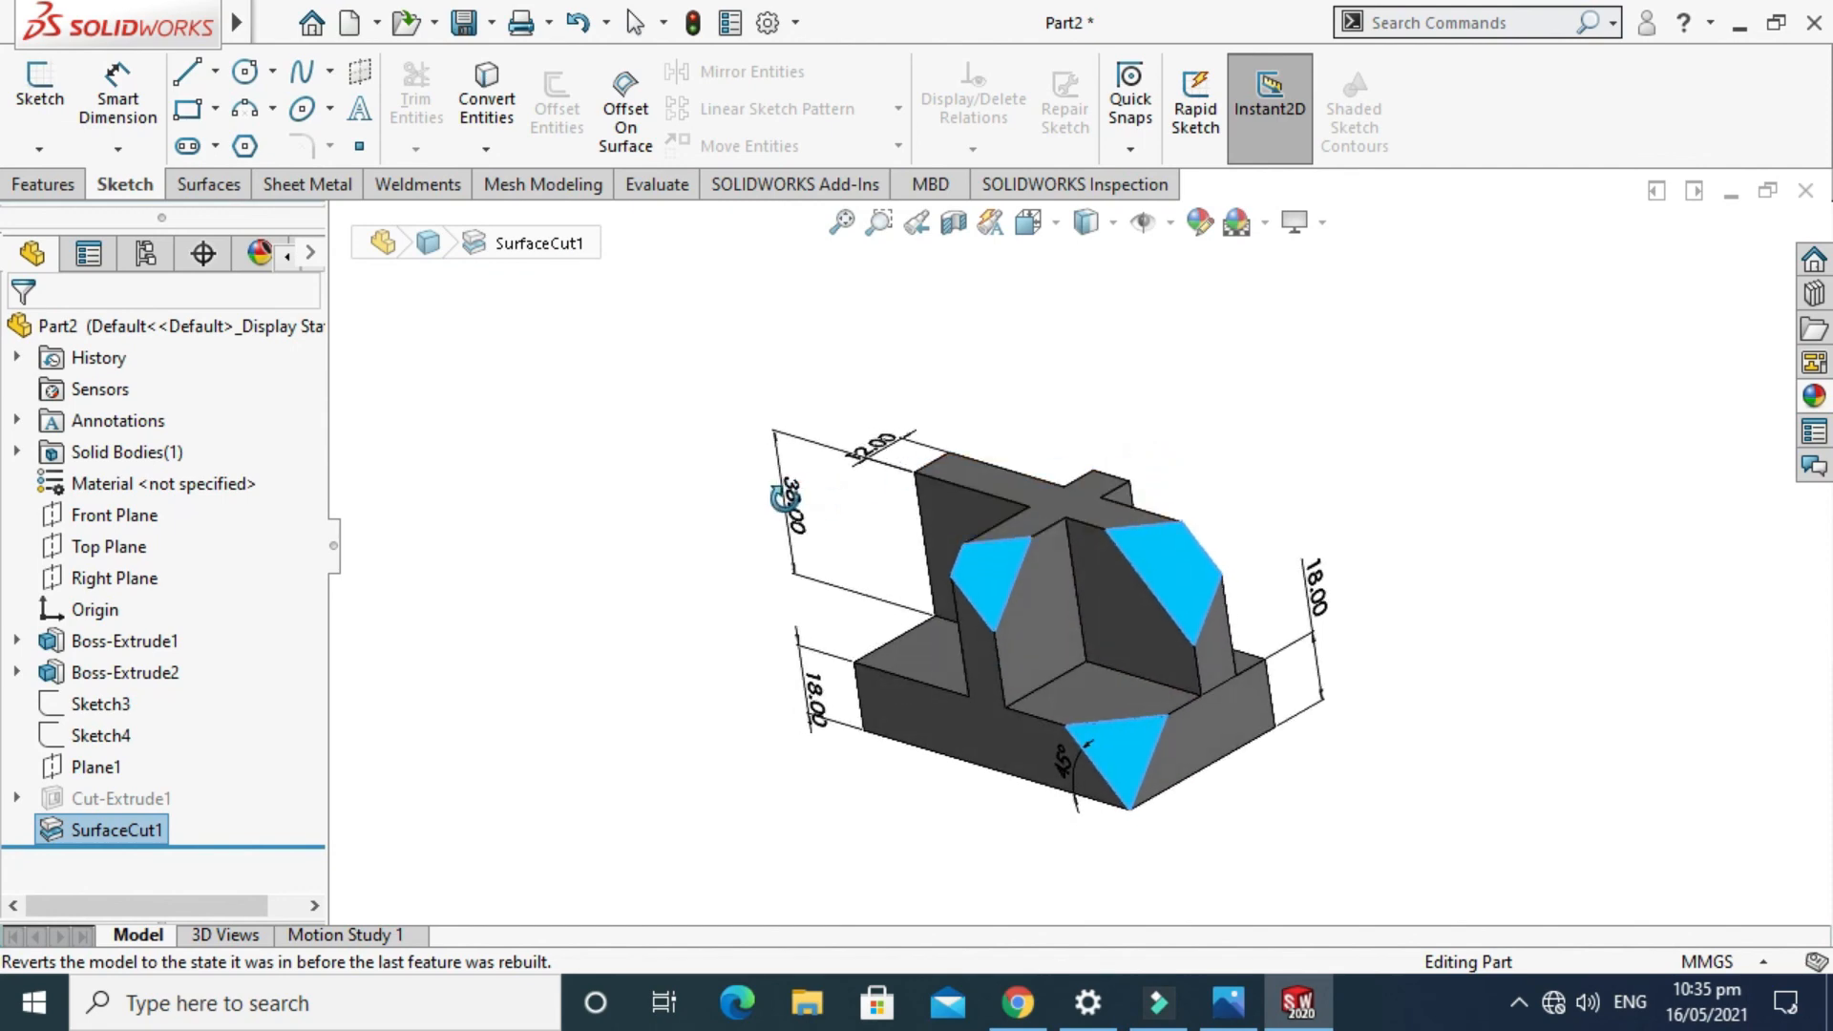
key("Escape")
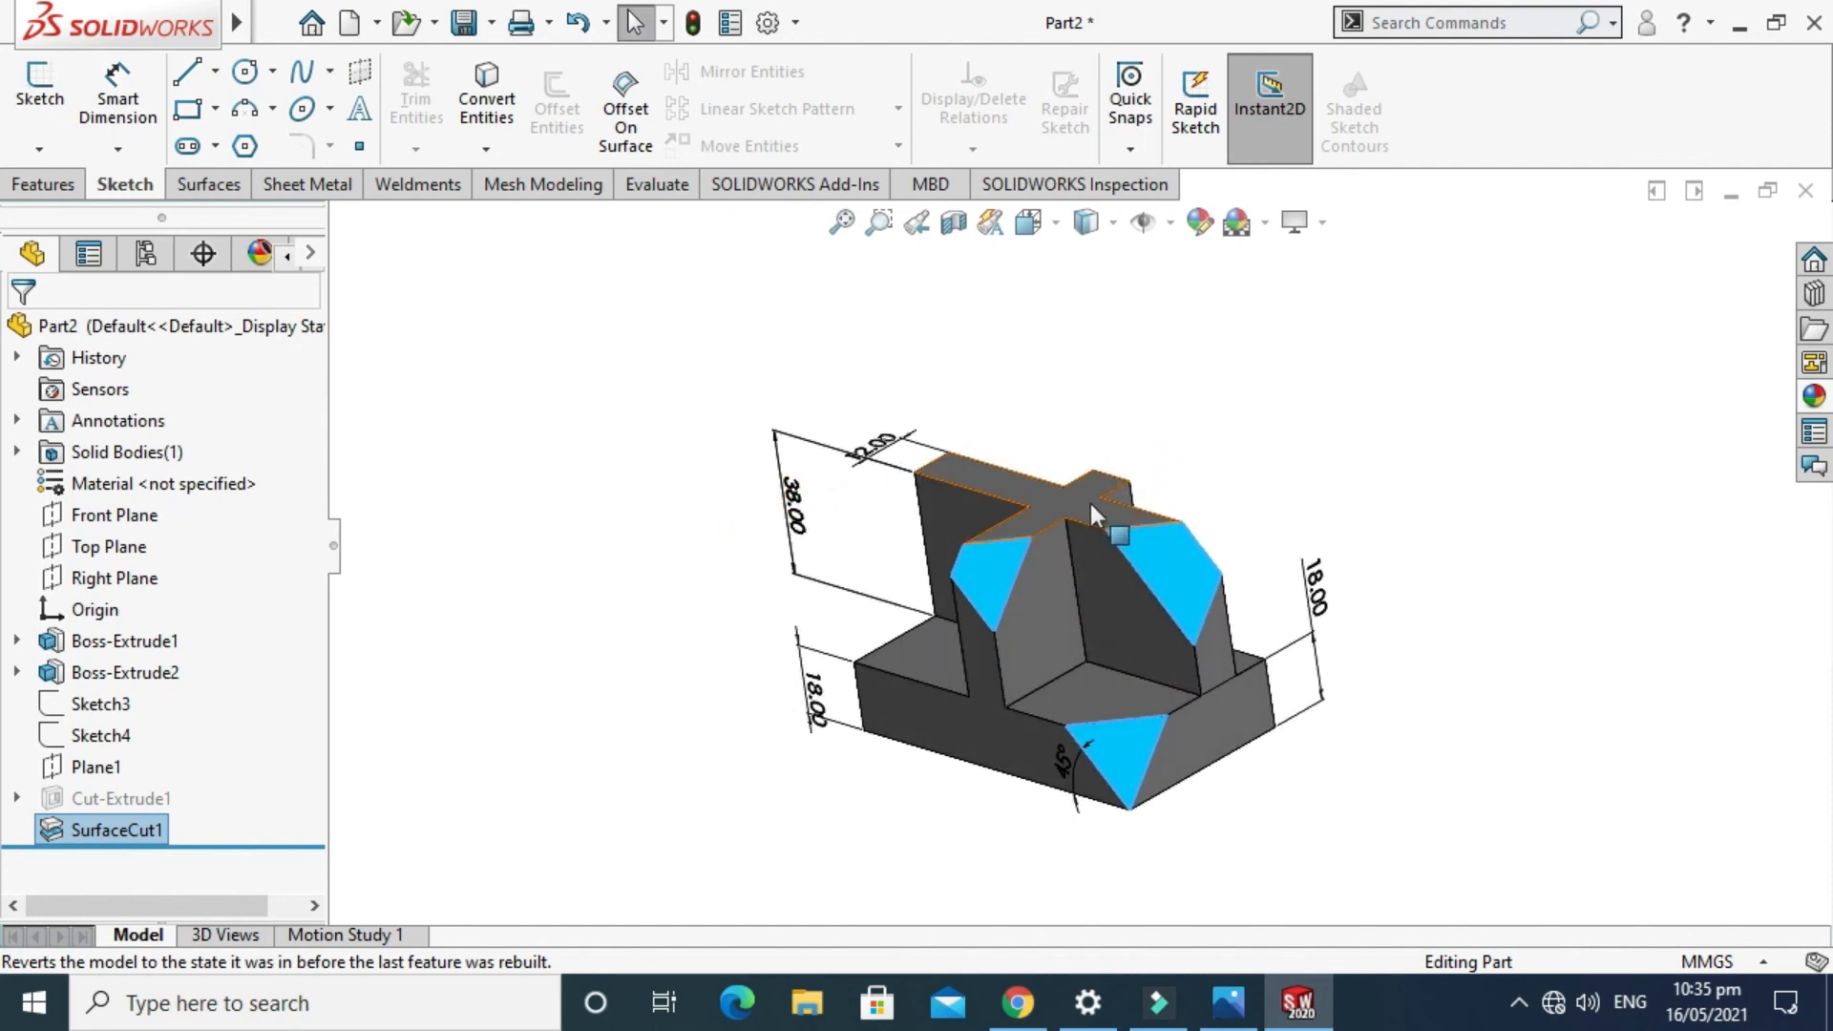
scroll(1070, 531, "down", 2)
scroll(1067, 536, "up", 1)
left_click(1161, 426)
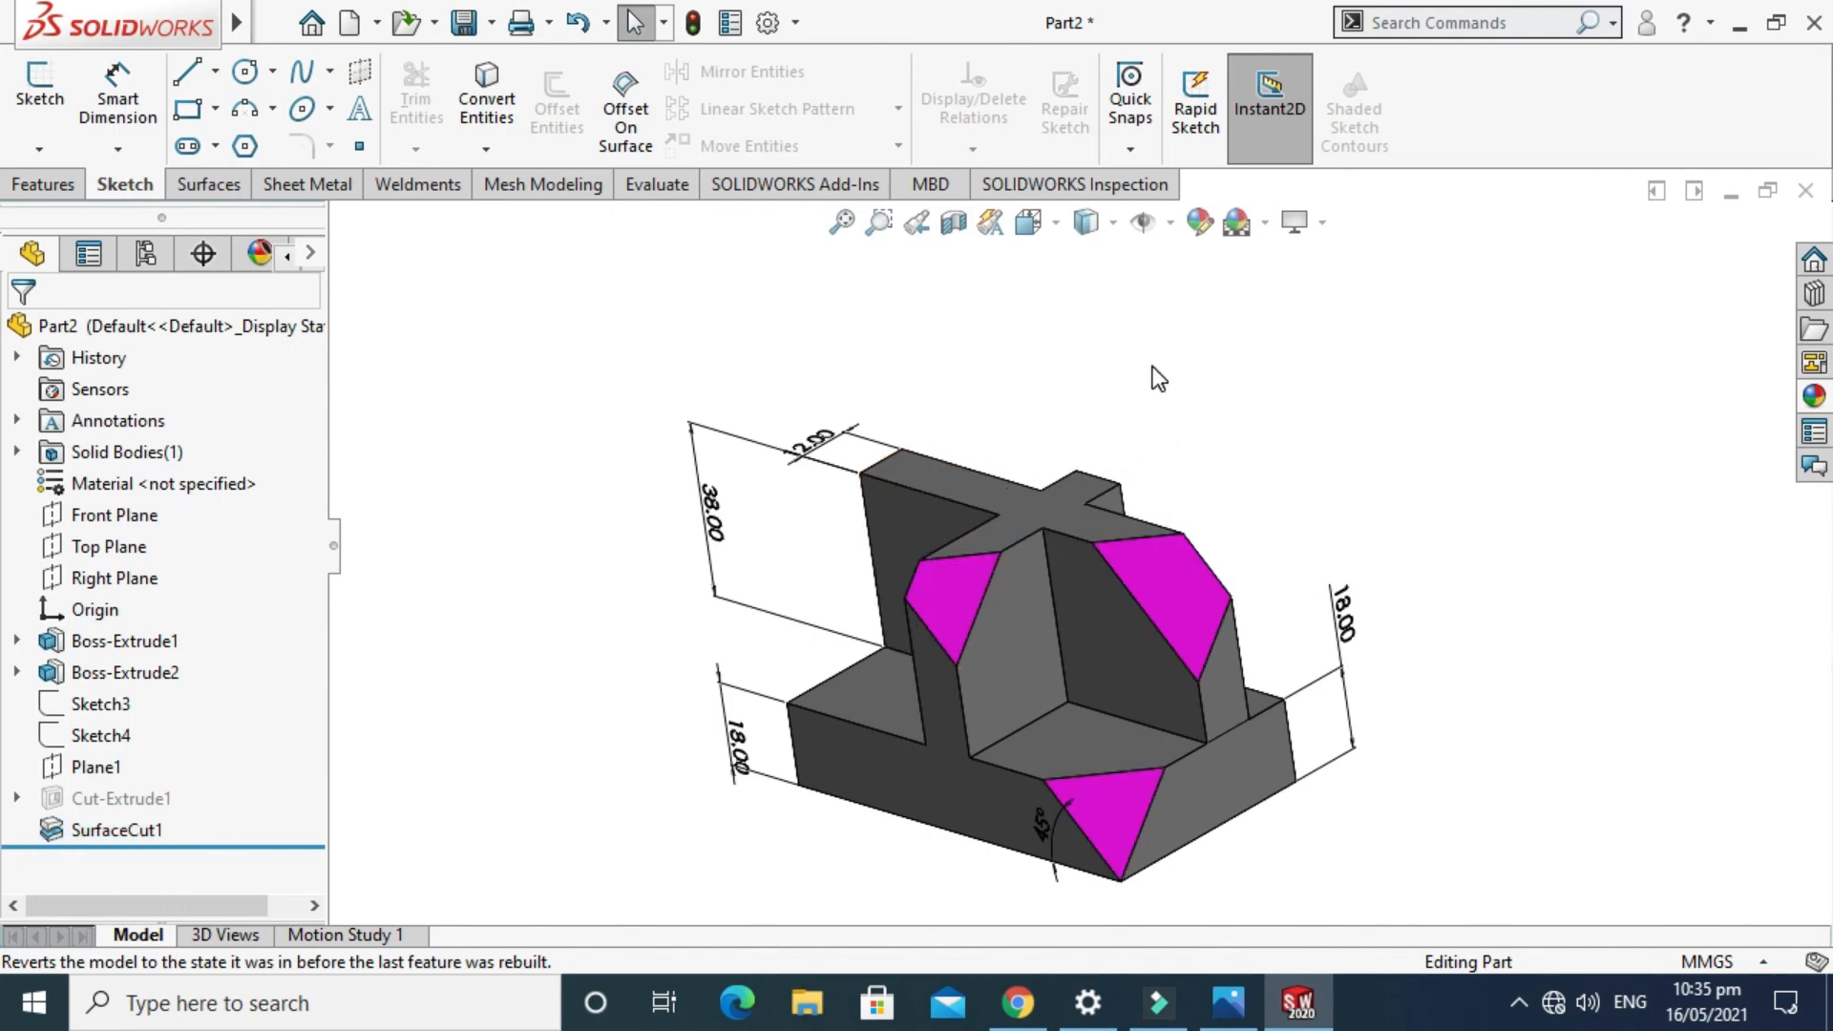
scroll(1145, 402, "up", 1)
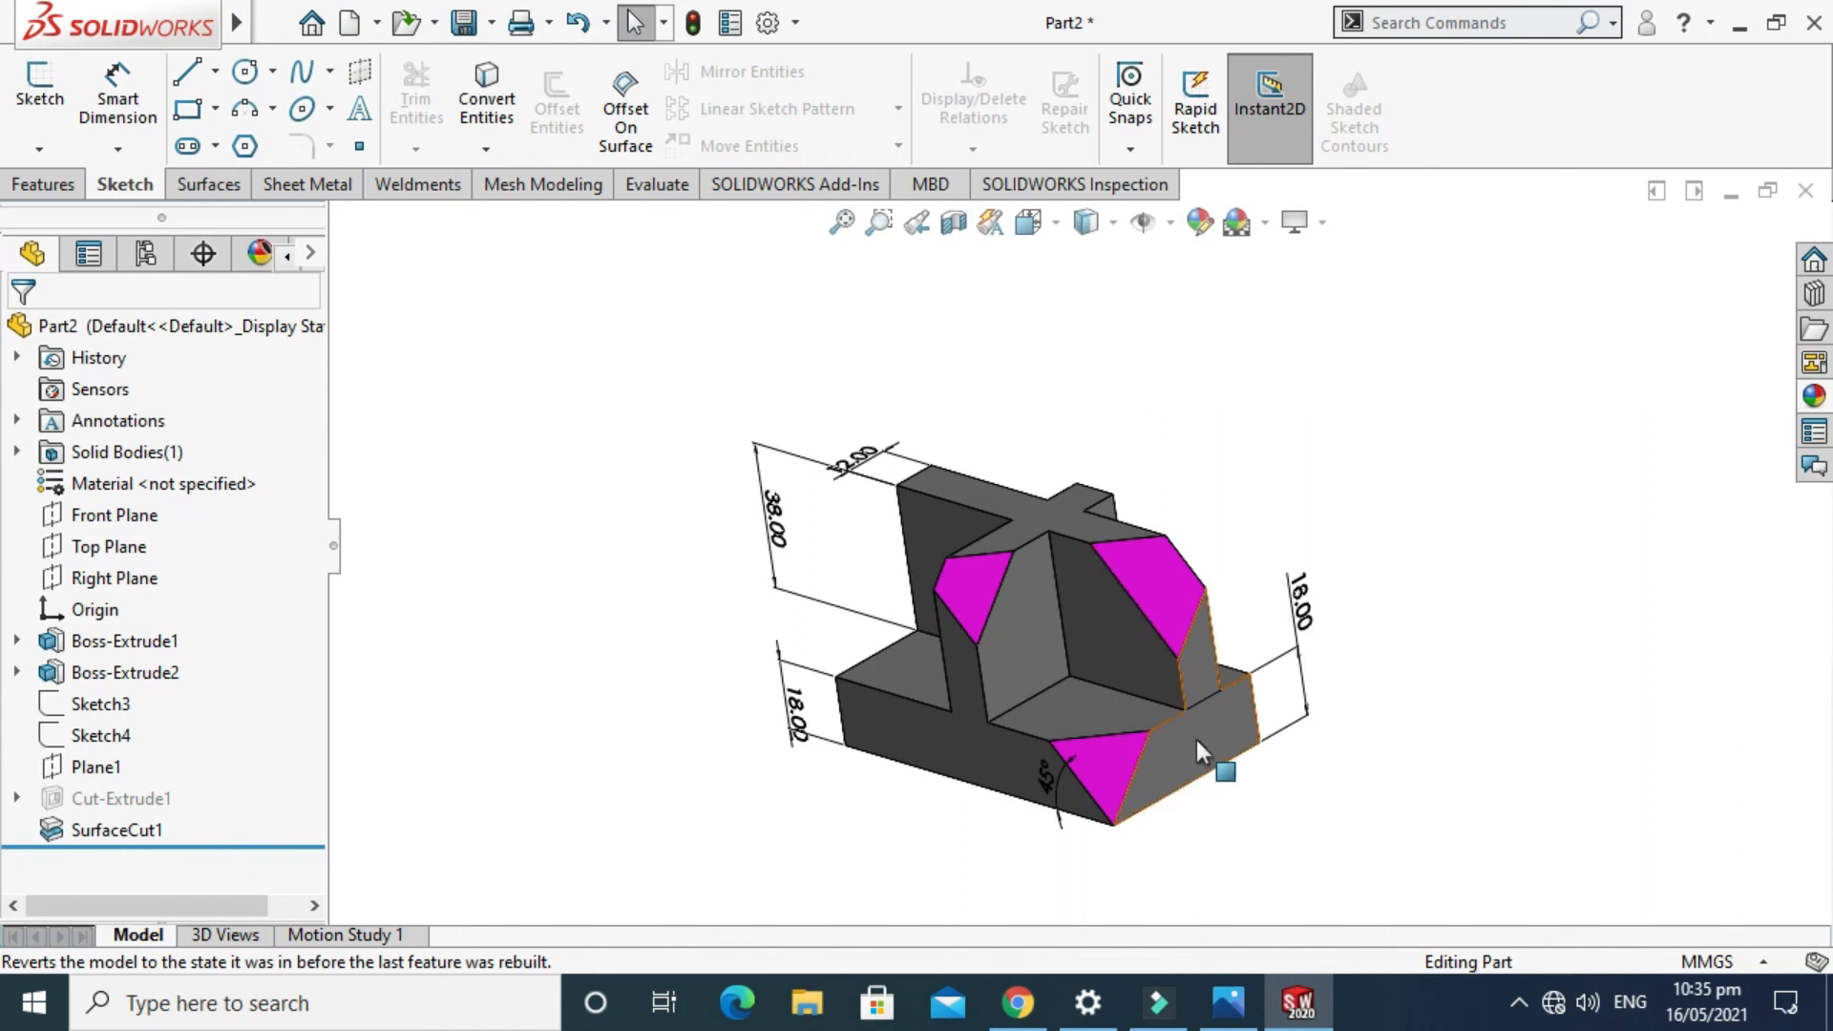
scroll(1198, 745, "down", 2)
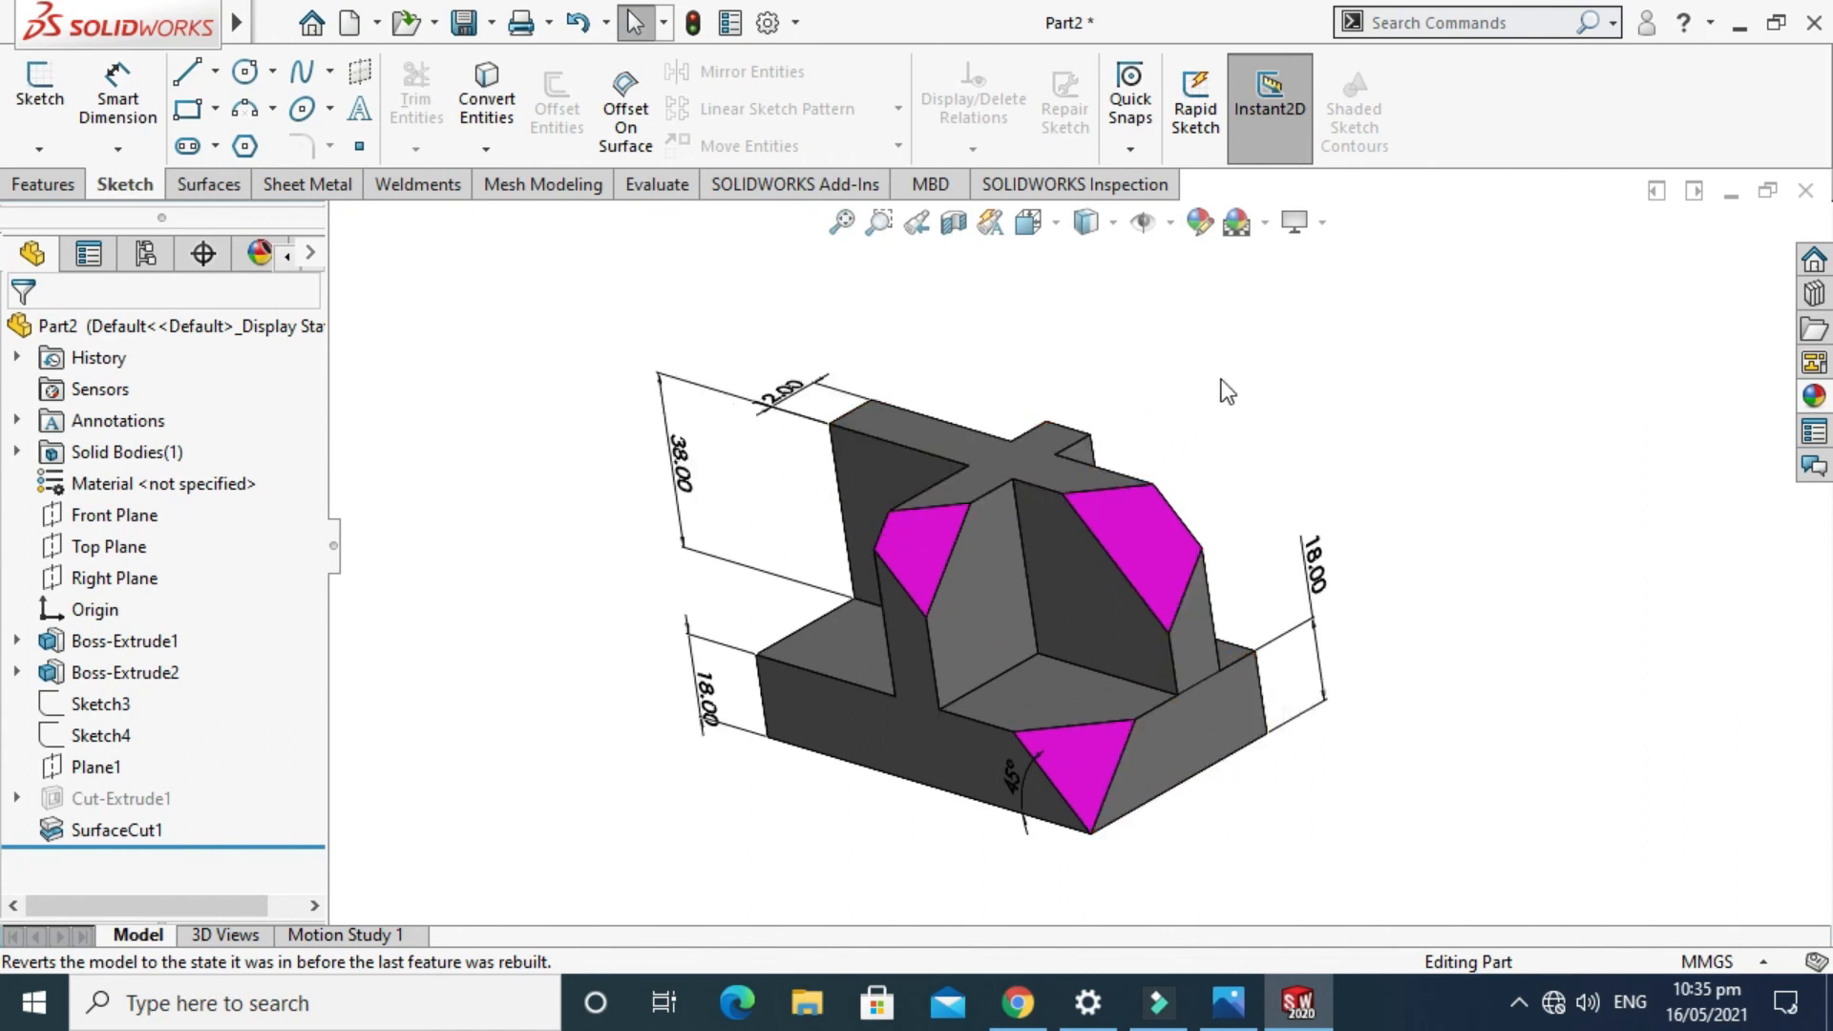